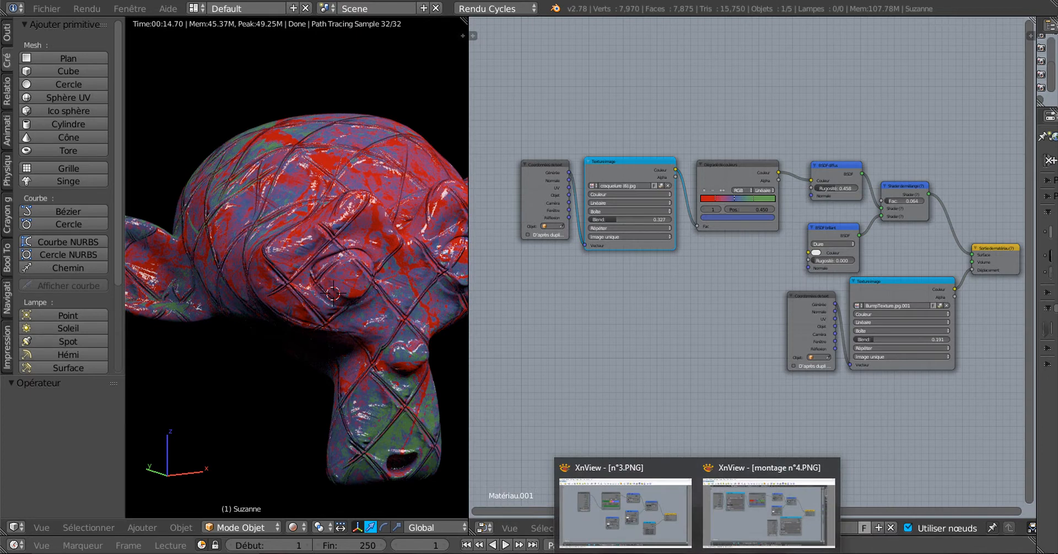
Step: Compare the node setups in the reference images n°3.PNG and montage n°4.PNG in XnView
mouse_move(632, 505)
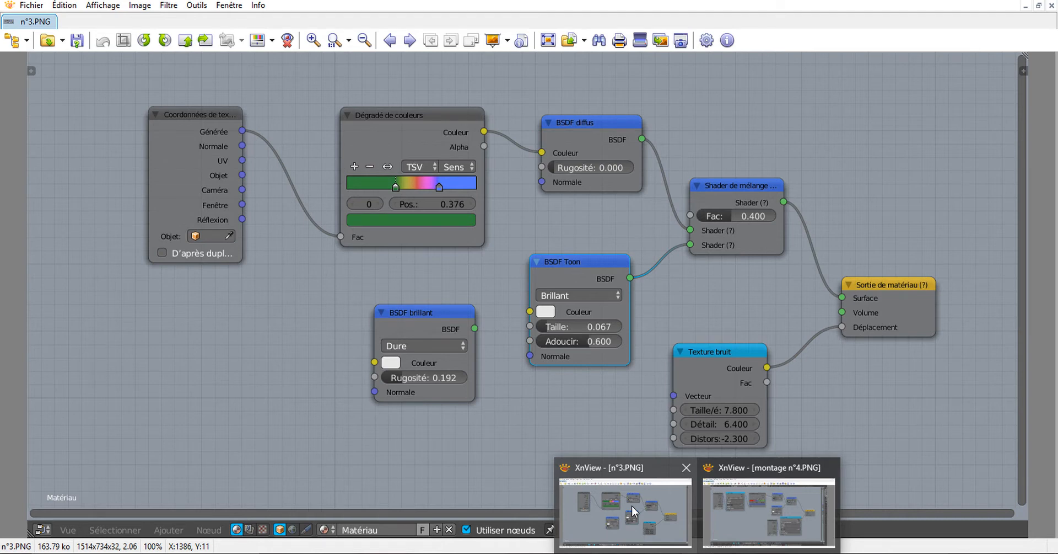
mouse_move(750, 501)
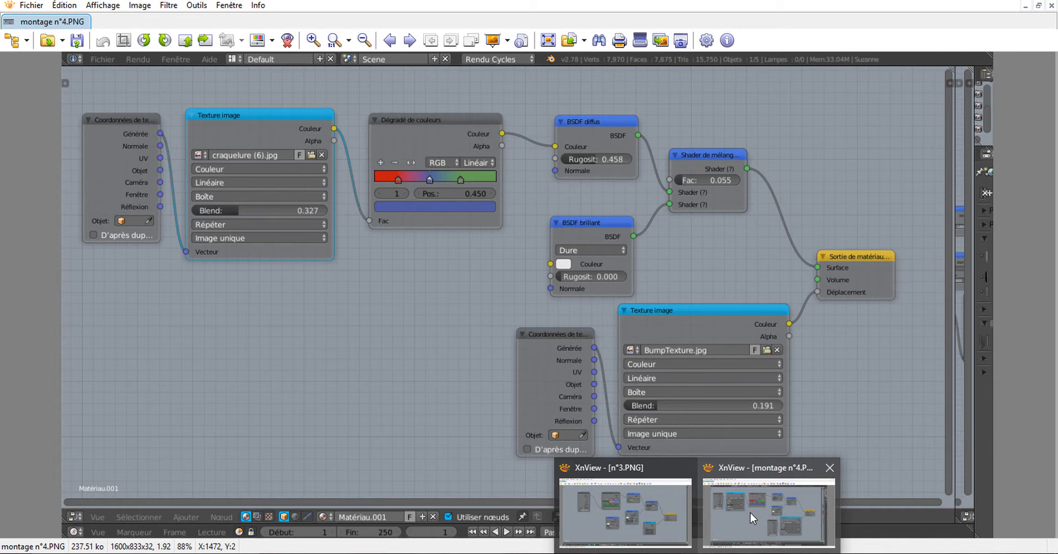
left_click(750, 512)
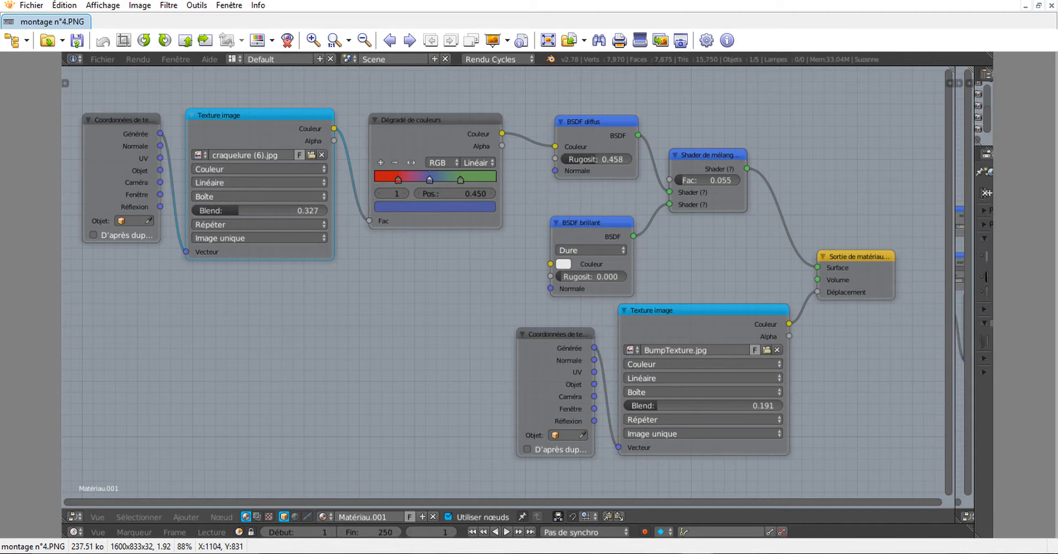
mouse_move(697, 553)
left_click(647, 520)
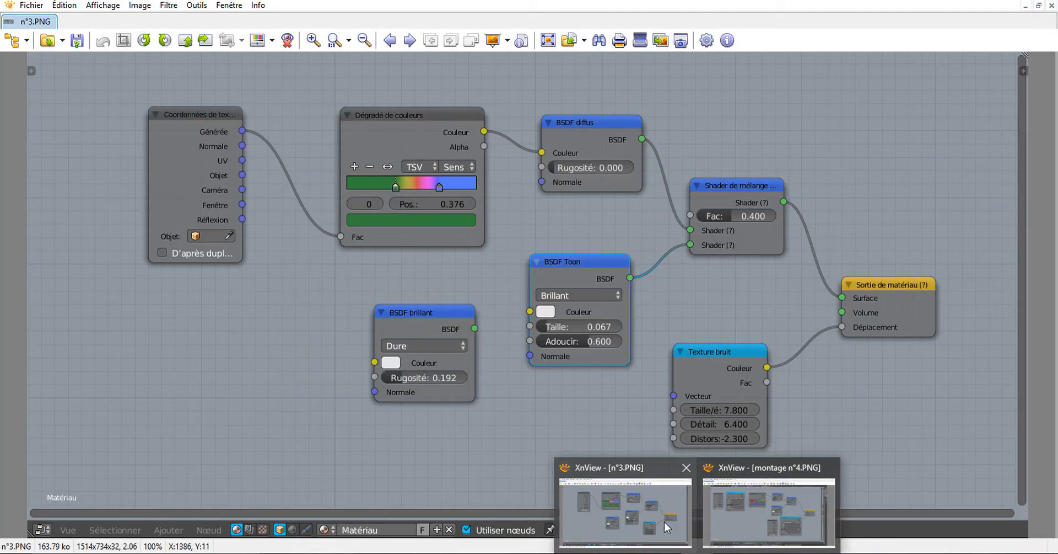
mouse_move(723, 515)
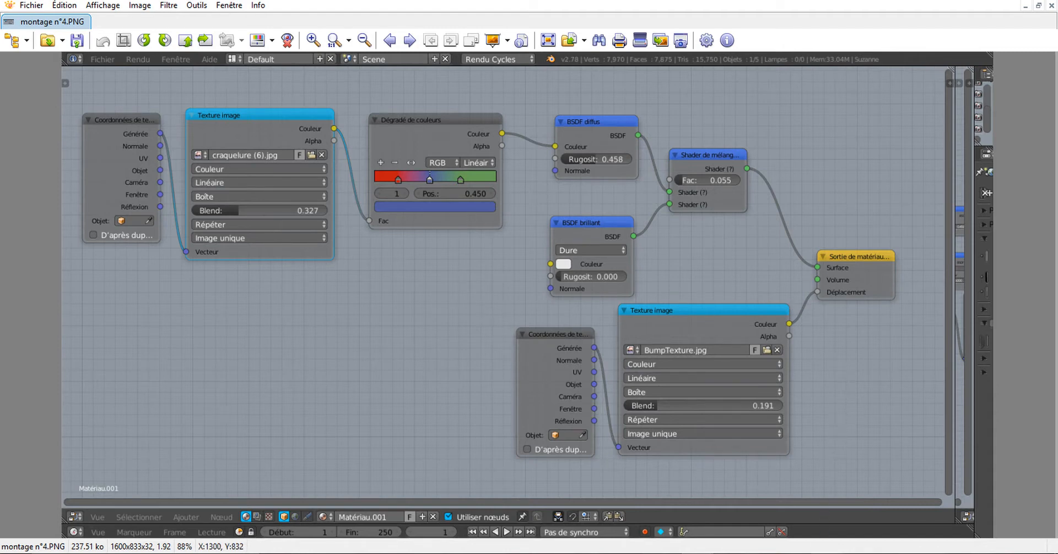
Step: Browse the bump images in the BUMP folder from bump (2) through bump (18) and back to bump (12)
mouse_move(827, 552)
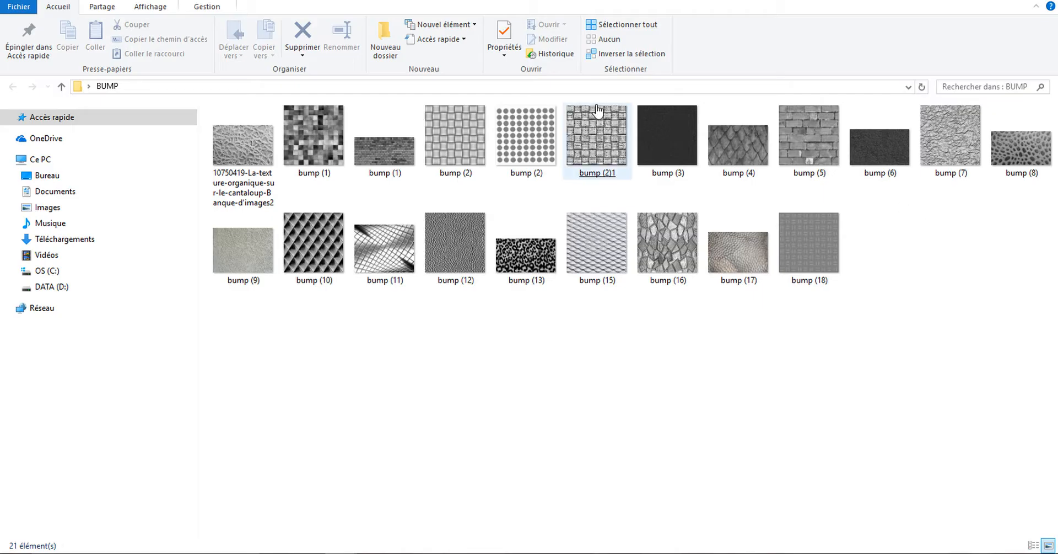
left_click(459, 160)
double_click(459, 161)
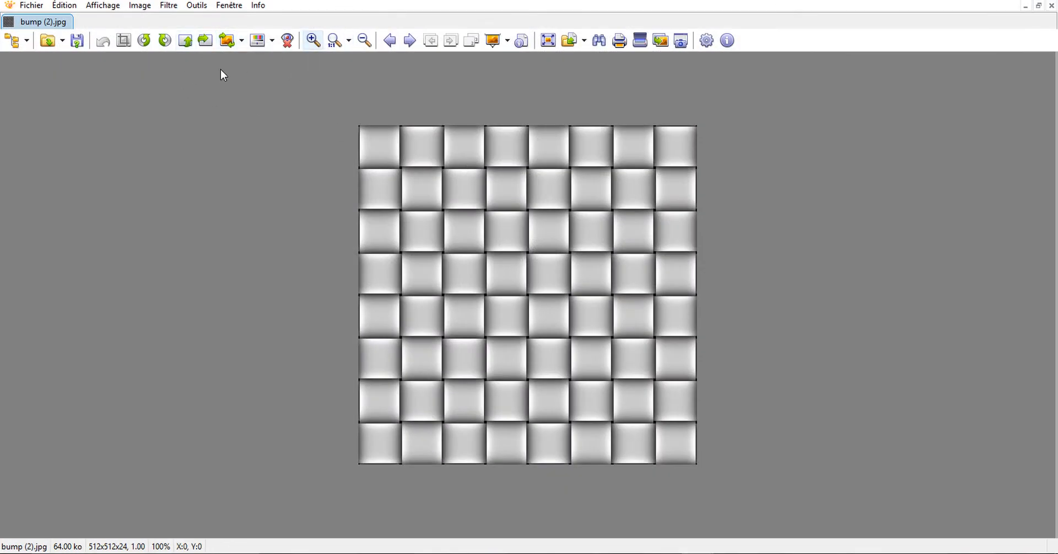
left_click(411, 42)
left_click(411, 42)
left_click(411, 42)
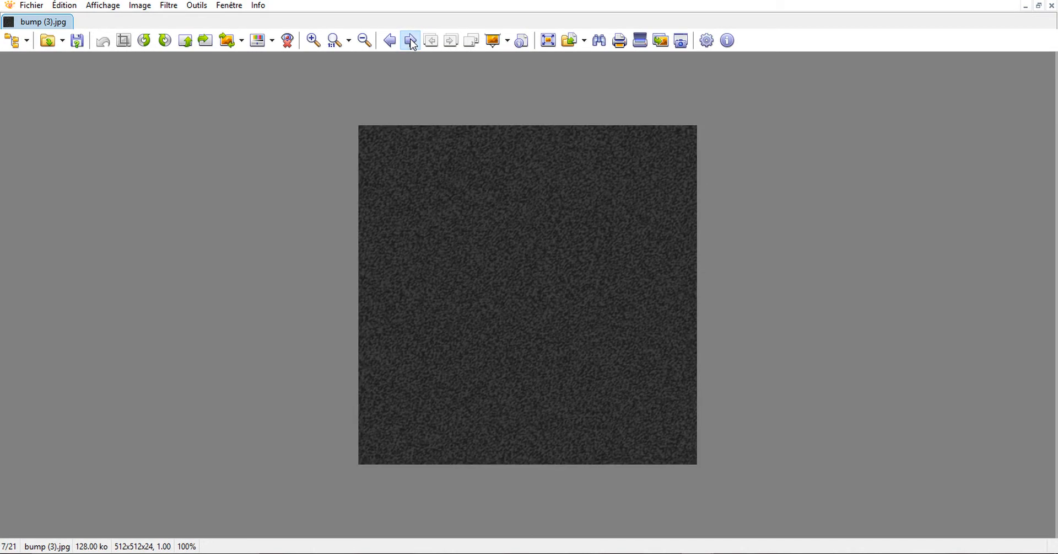
left_click(411, 41)
left_click(411, 41)
left_click(411, 41)
left_click(411, 41)
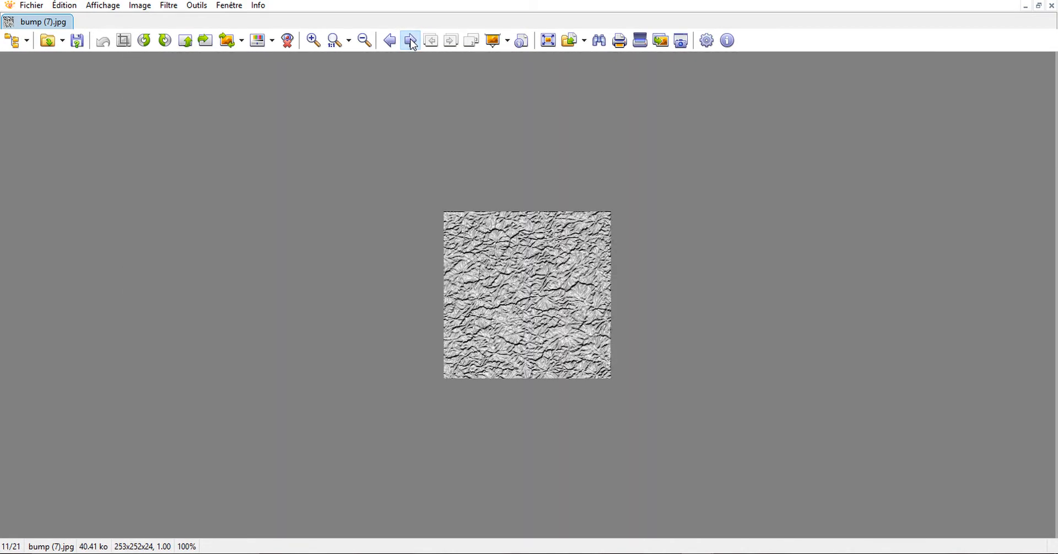
left_click(411, 42)
left_click(410, 41)
left_click(411, 42)
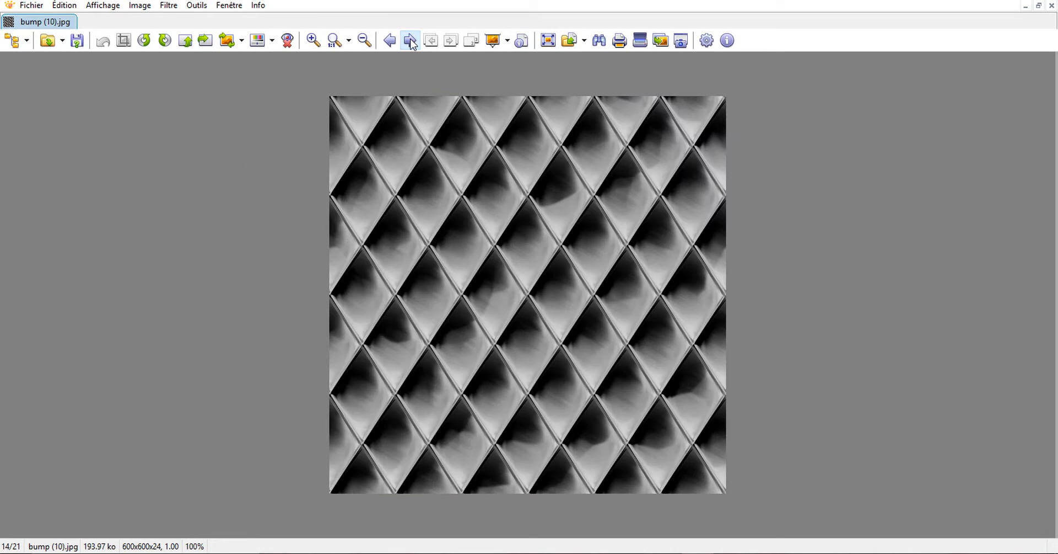
left_click(411, 42)
left_click(411, 42)
left_click(410, 41)
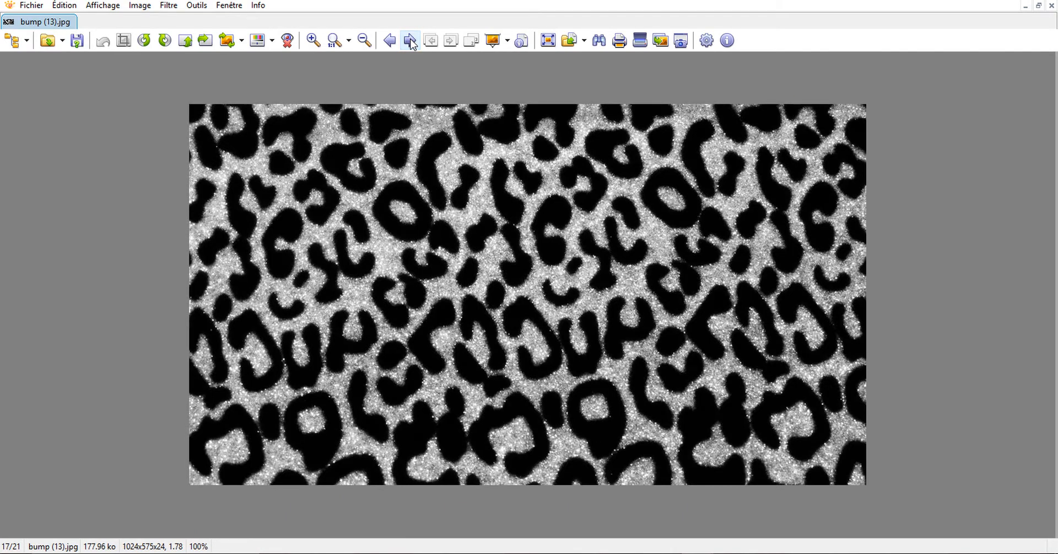
left_click(411, 41)
left_click(411, 41)
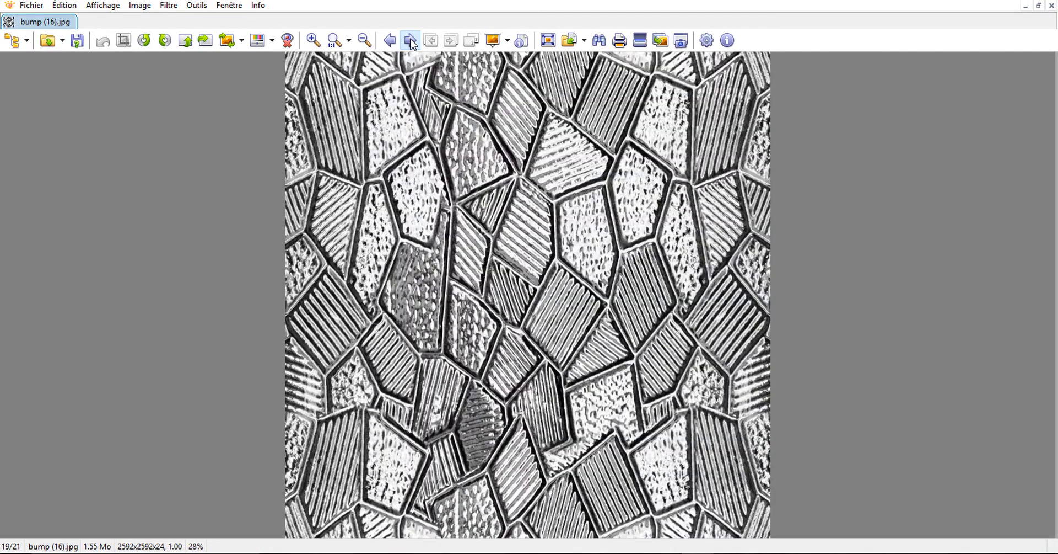
left_click(411, 42)
left_click(411, 42)
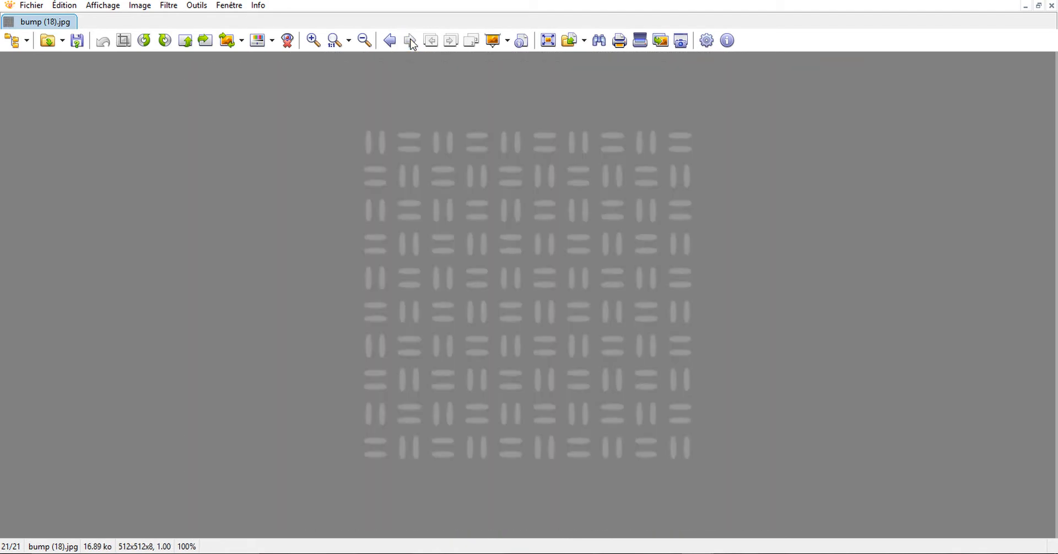
left_click(390, 42)
left_click(390, 41)
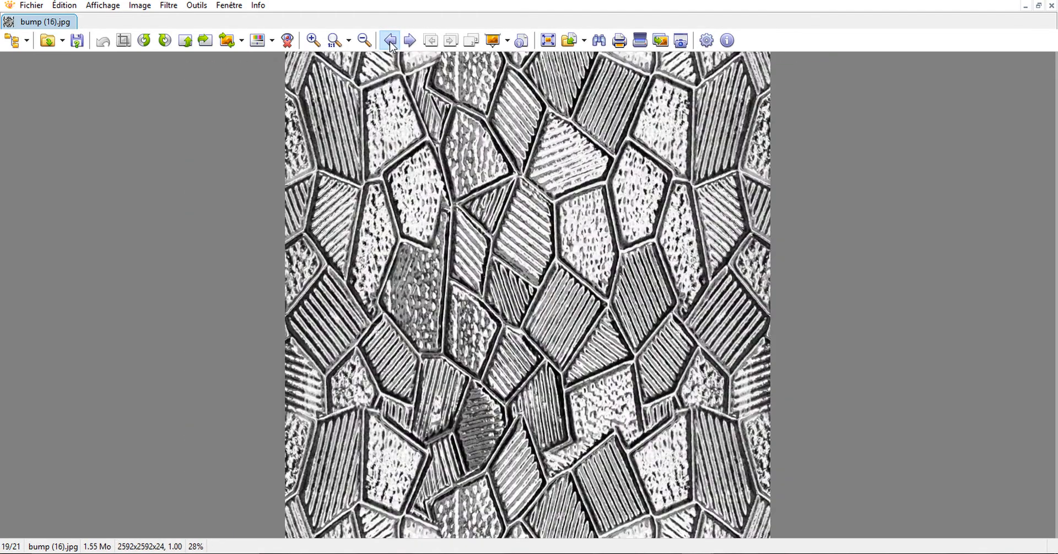
left_click(390, 41)
left_click(390, 41)
left_click(390, 42)
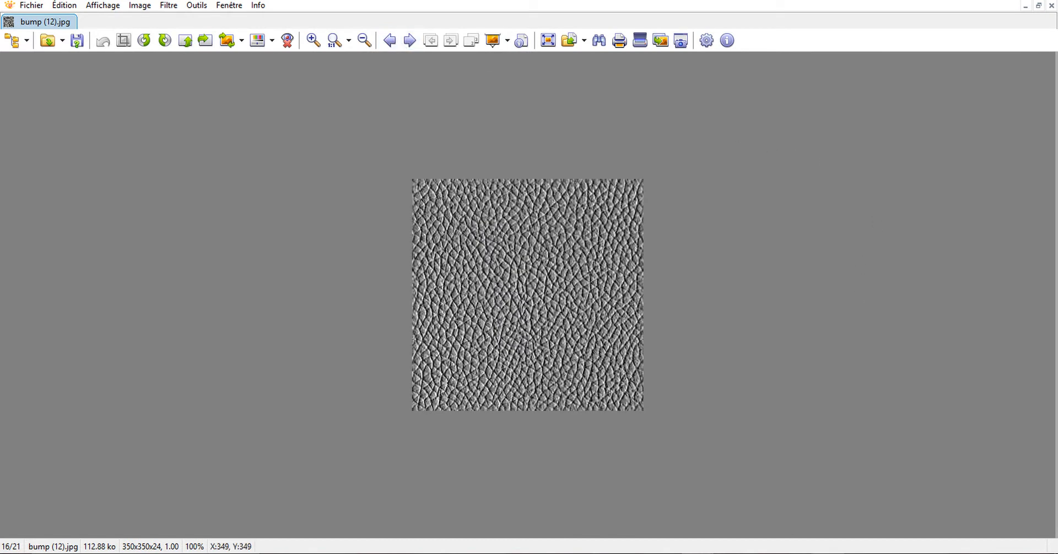
Step: Switch to Blender and move the texture coordinates node of the bump image texture farther away from it
mouse_move(830, 551)
left_click(796, 515)
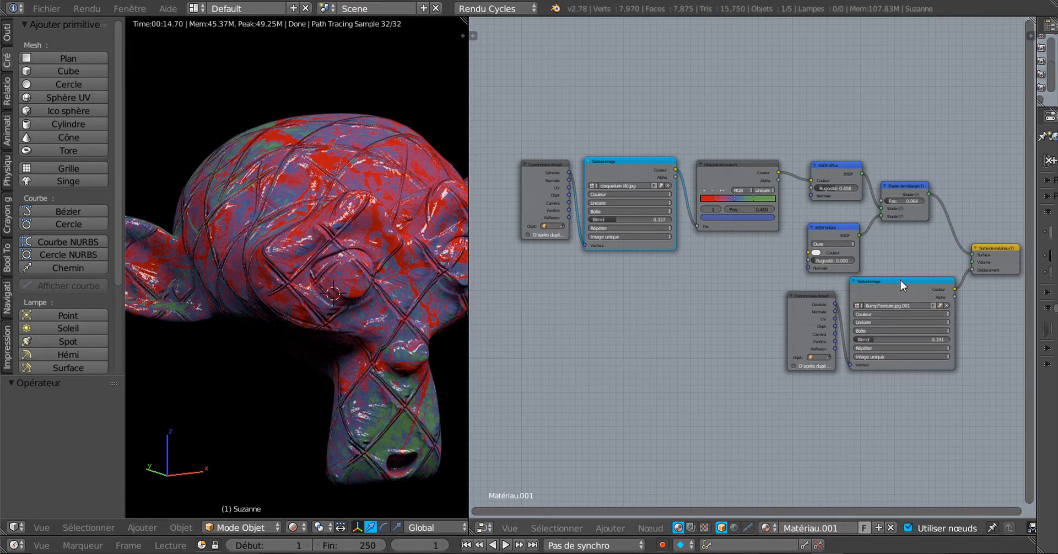
left_click_drag(814, 294, 797, 295)
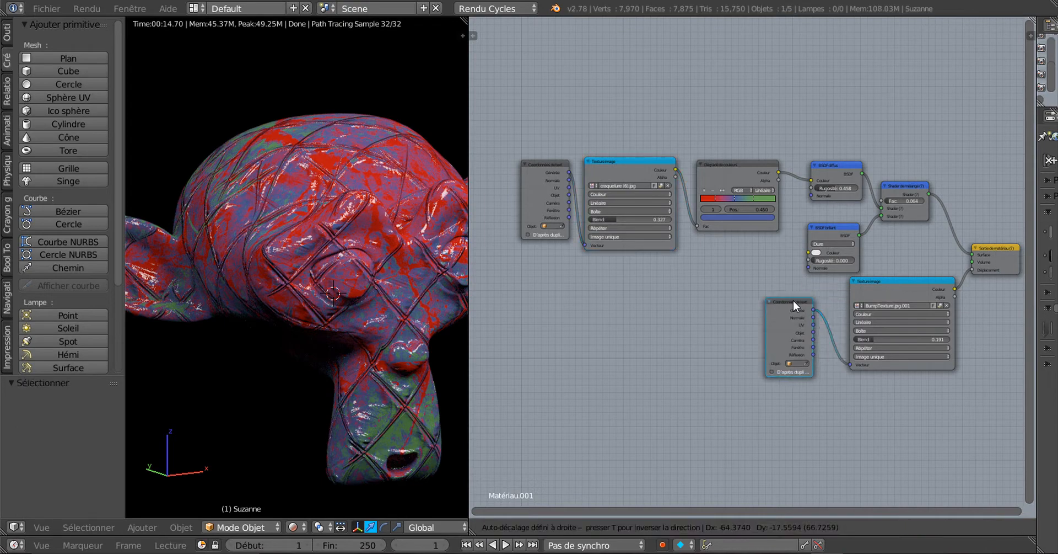
scroll(655, 356, "down", 3)
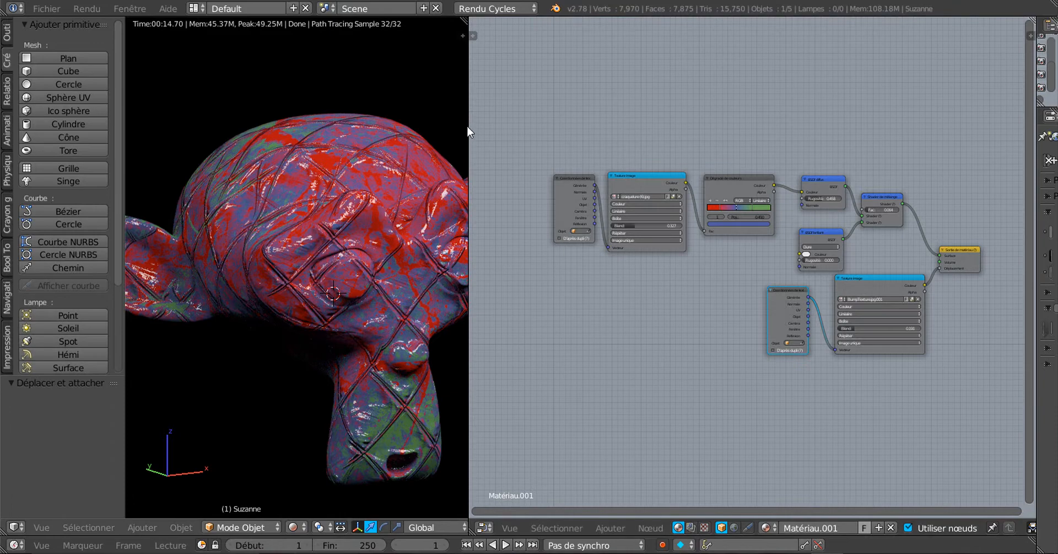
Step: Widen the rendered 3D view beside the node editor and frame Suzanne's face close up
left_click_drag(468, 126, 508, 126)
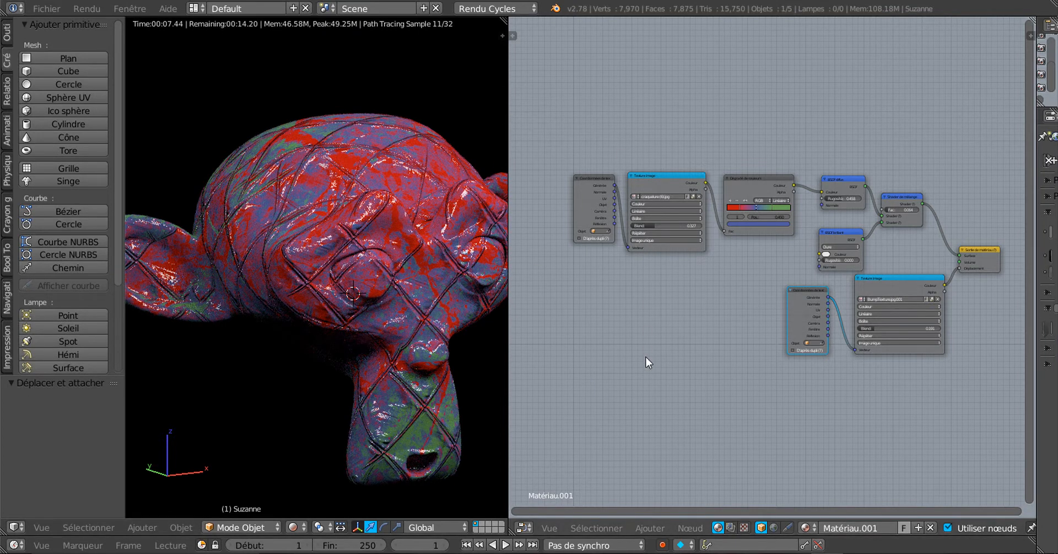
scroll(660, 312, "up", 1)
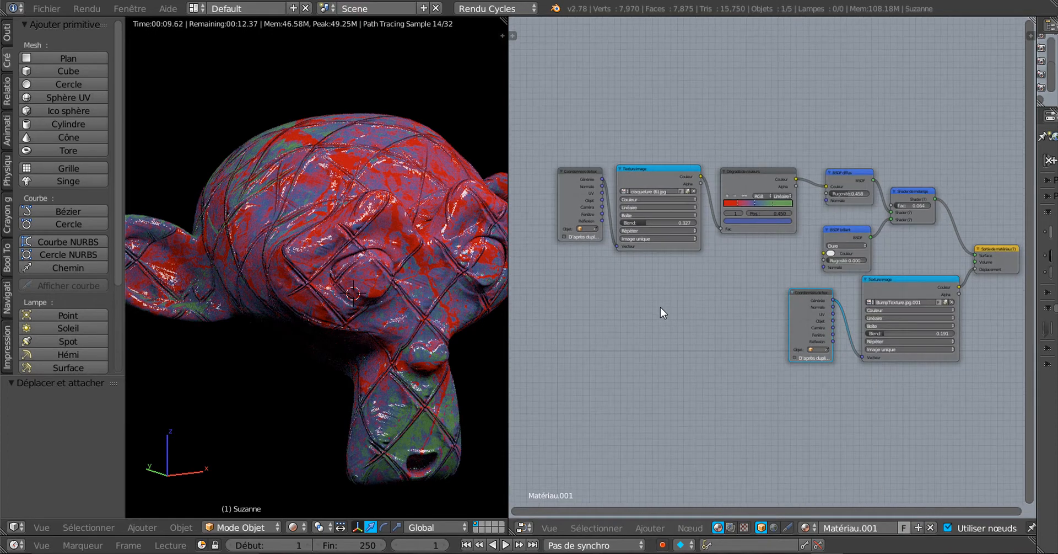
middle_click_drag(695, 328, 669, 333)
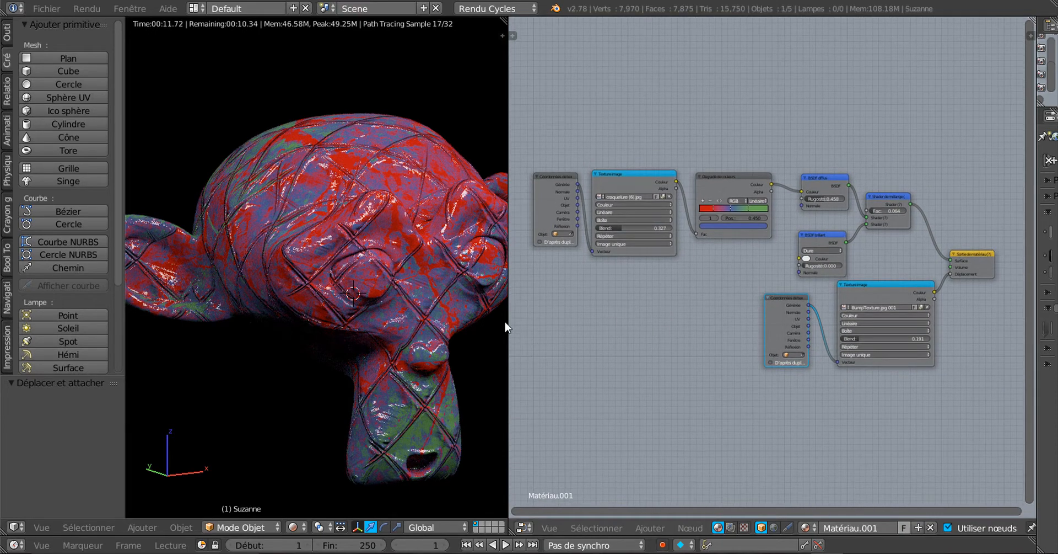
mouse_move(508, 317)
left_mouse_down()
mouse_move(490, 319)
mouse_move(507, 319)
left_mouse_up()
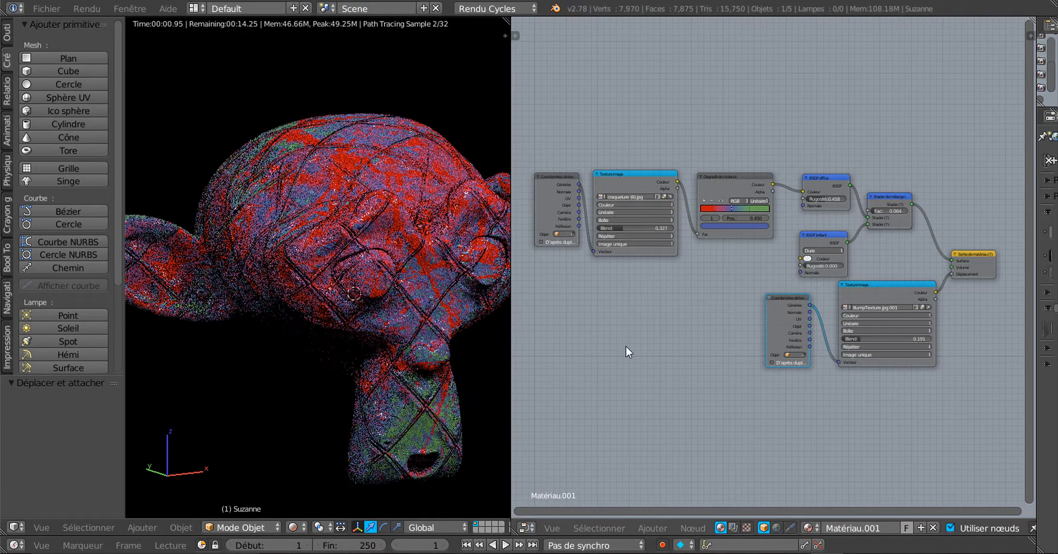
scroll(348, 320, "up", 3)
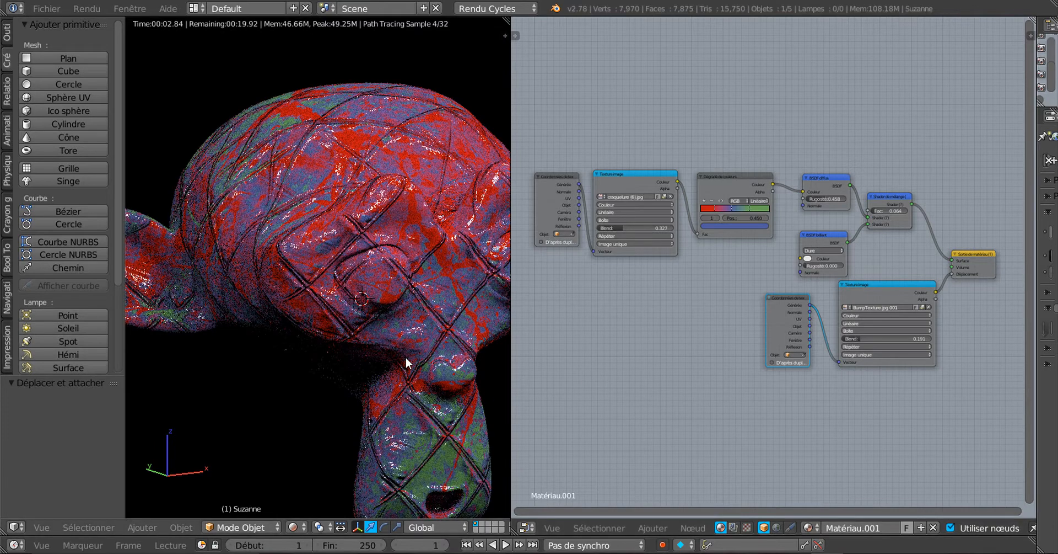
left_click_drag(511, 347, 582, 349)
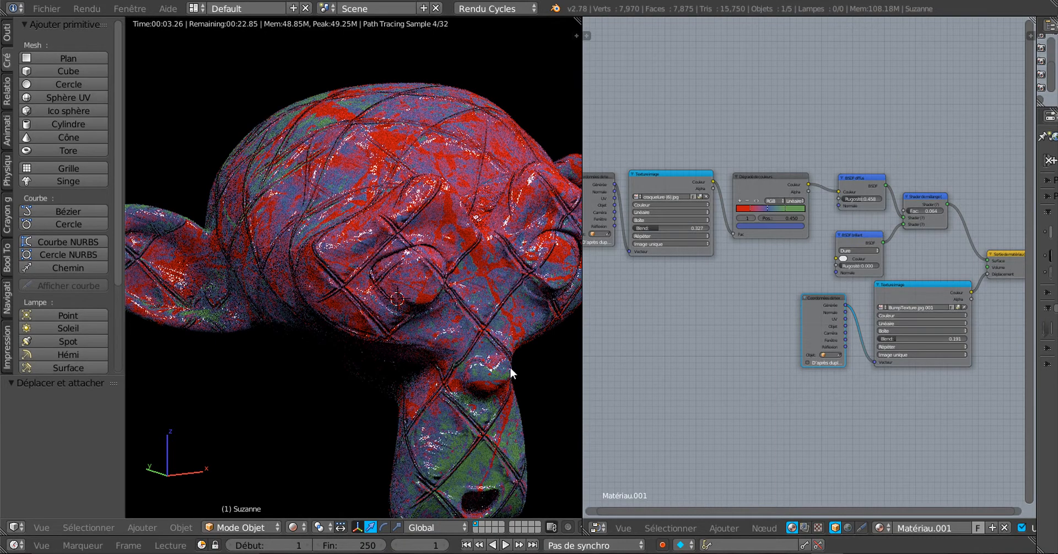
middle_click_drag(510, 366, 425, 337)
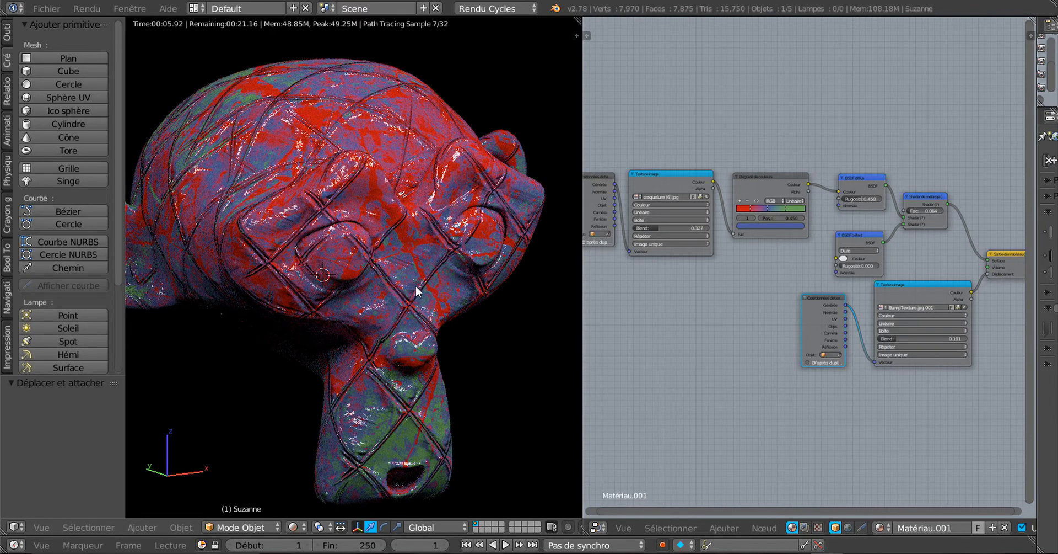
scroll(416, 286, "up", 2)
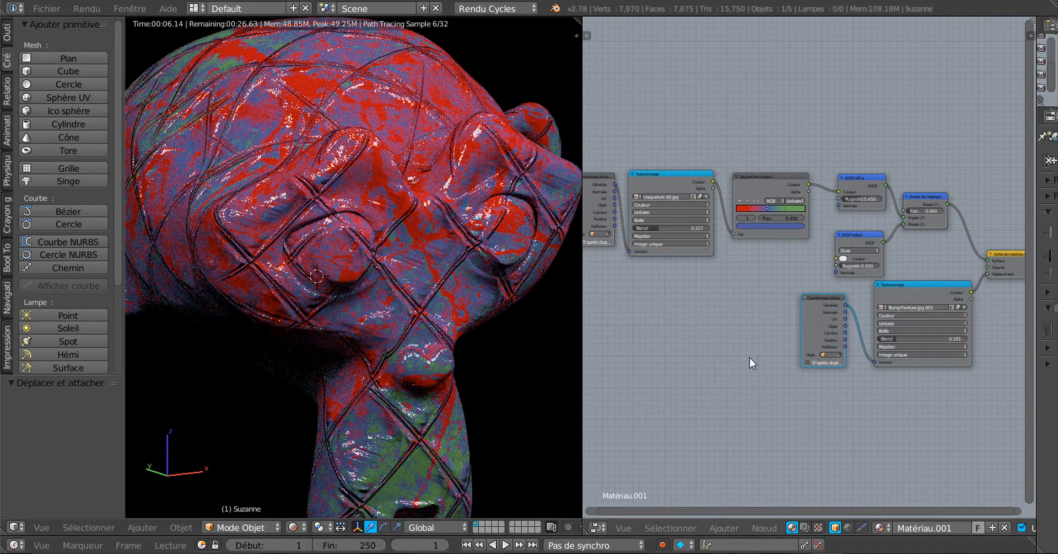
Step: Move the bump texture's coordinates node closer to its Texture image node
left_click_drag(824, 296, 836, 292)
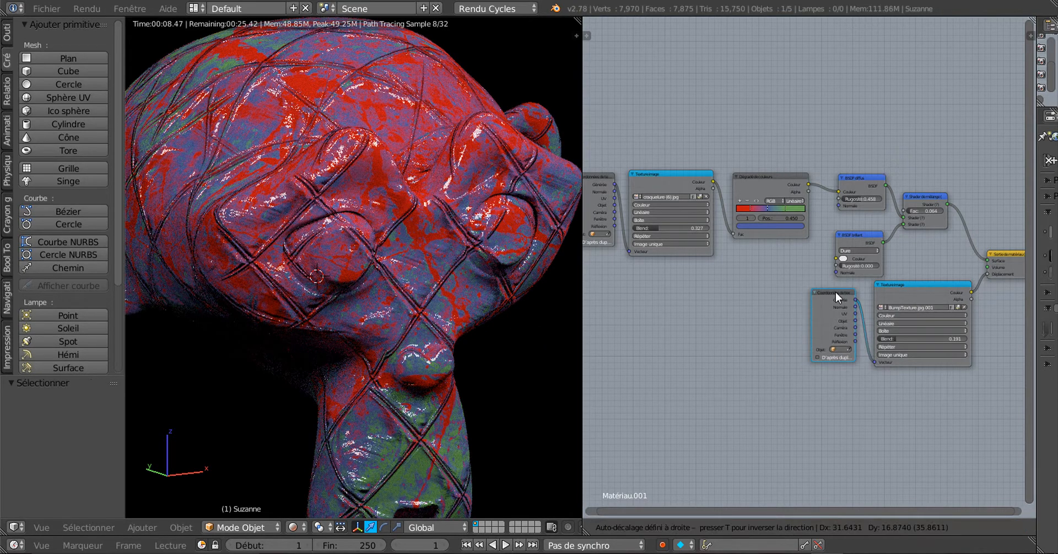
key("Home")
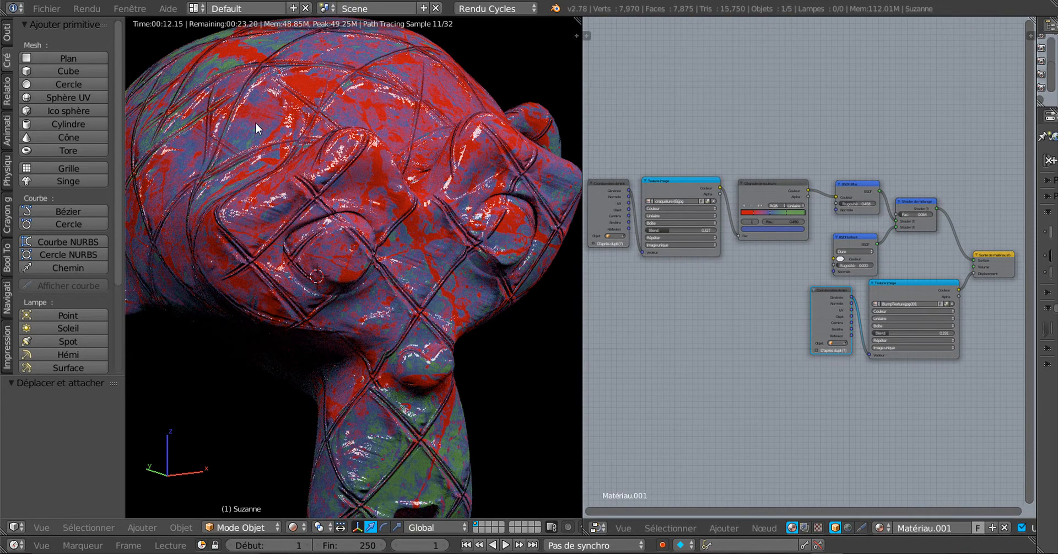
middle_click_drag(667, 292, 715, 304)
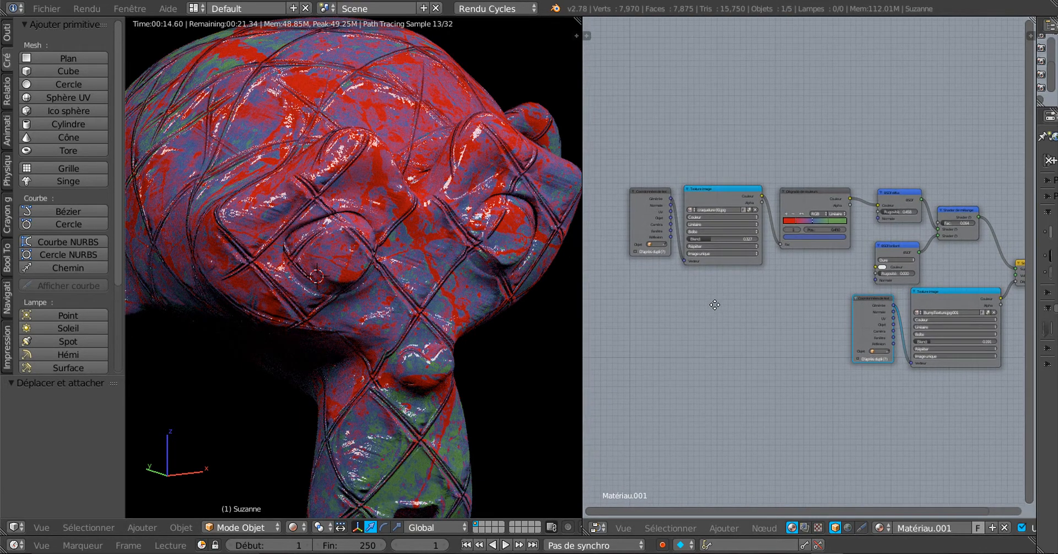
Step: Examine the Matériau.001 node tree, from the craquelure (6).jpg texture and color ramp to the BumpTexture node feeding the output's displacement
scroll(711, 292, "up", 3)
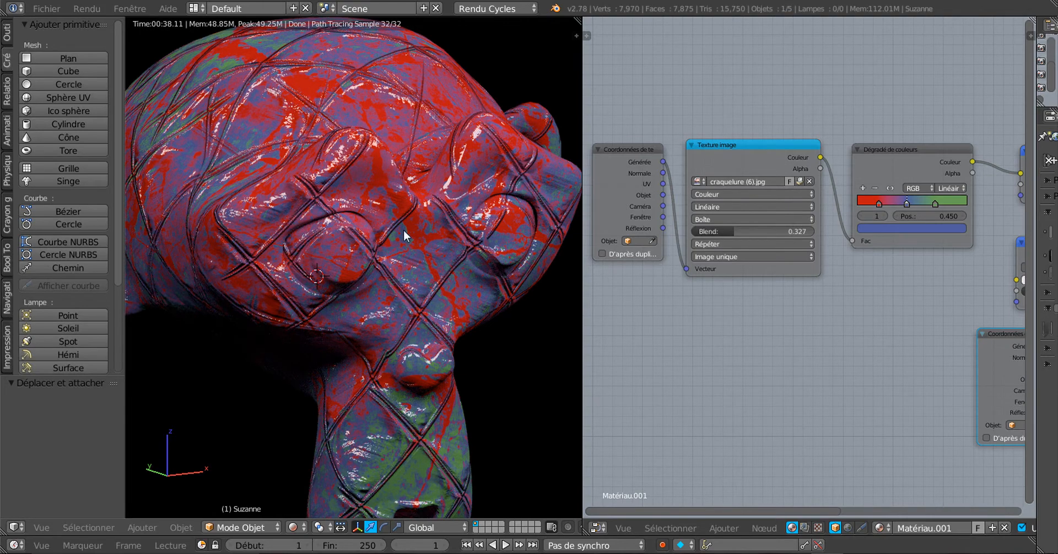
scroll(749, 363, "down", 2)
middle_click_drag(841, 357, 626, 304)
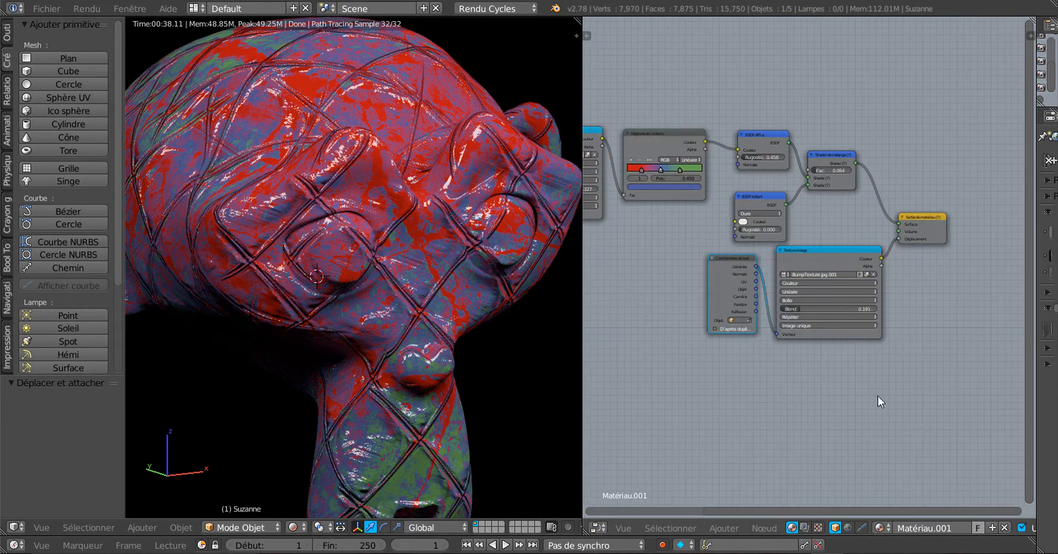
middle_click_drag(878, 395, 818, 409)
scroll(812, 398, "up", 8)
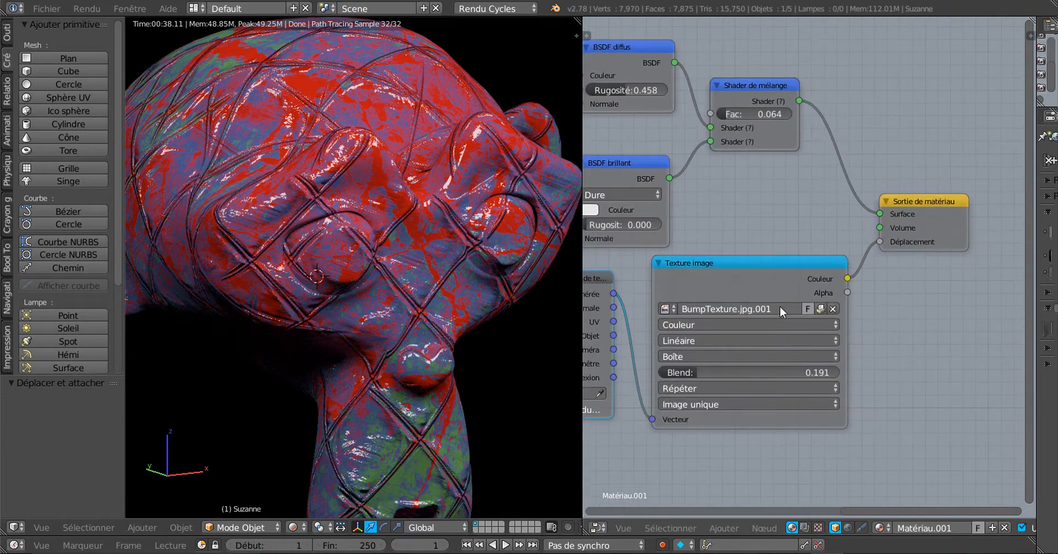
scroll(752, 311, "up", 1)
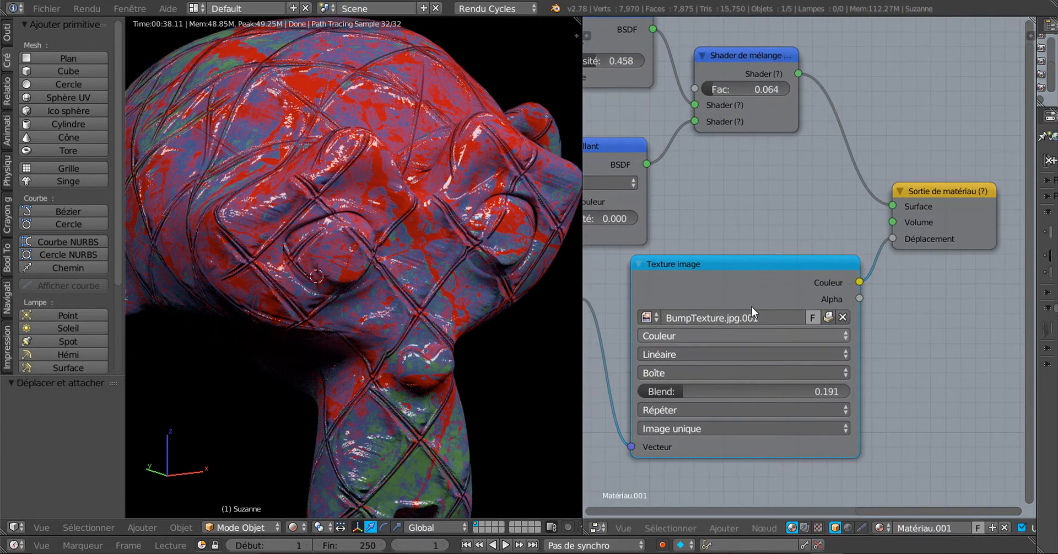
scroll(753, 310, "up", 1)
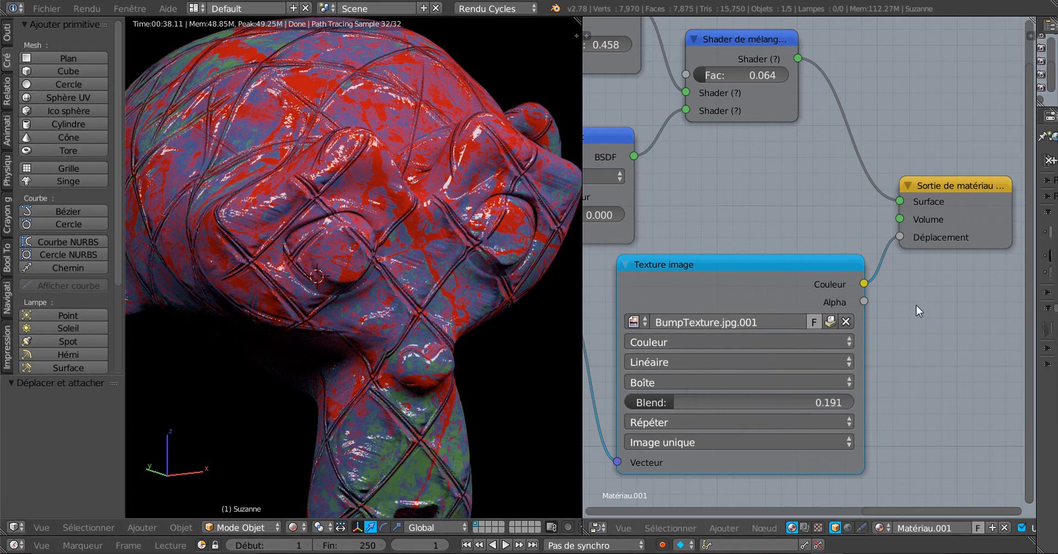
scroll(916, 314, "down", 3)
scroll(913, 316, "down", 1)
middle_click_drag(916, 338, 976, 379)
scroll(823, 268, "up", 2)
middle_click_drag(823, 268, 814, 210)
scroll(822, 280, "up", 2)
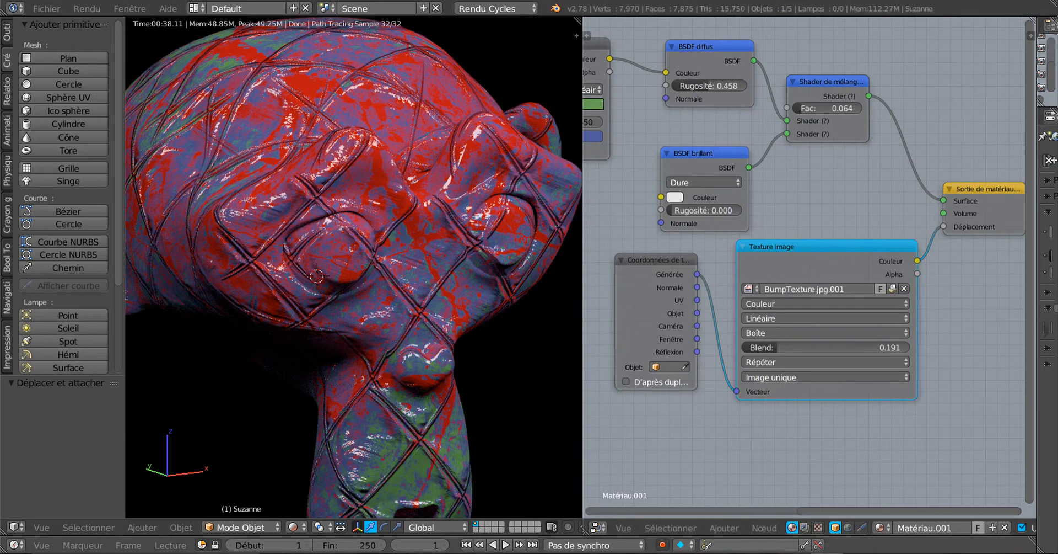
Step: Switch to XnView and display the n°3.PNG node setup image
mouse_move(698, 553)
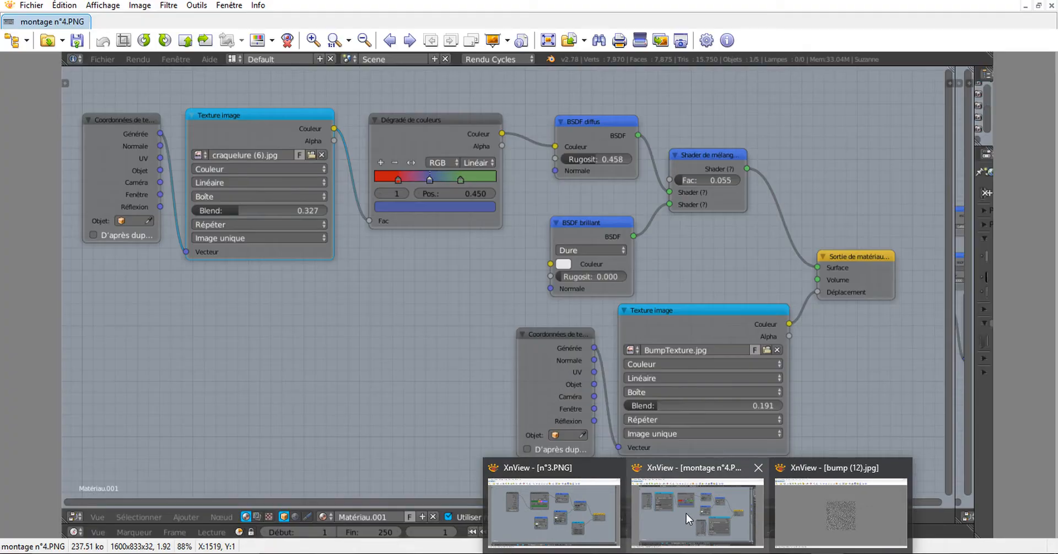
mouse_move(572, 503)
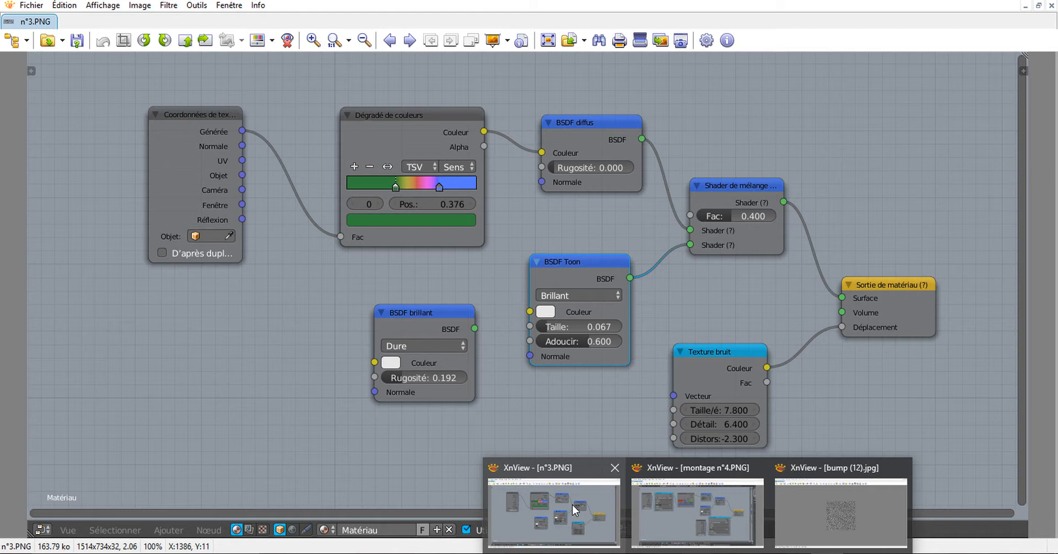
left_click(572, 503)
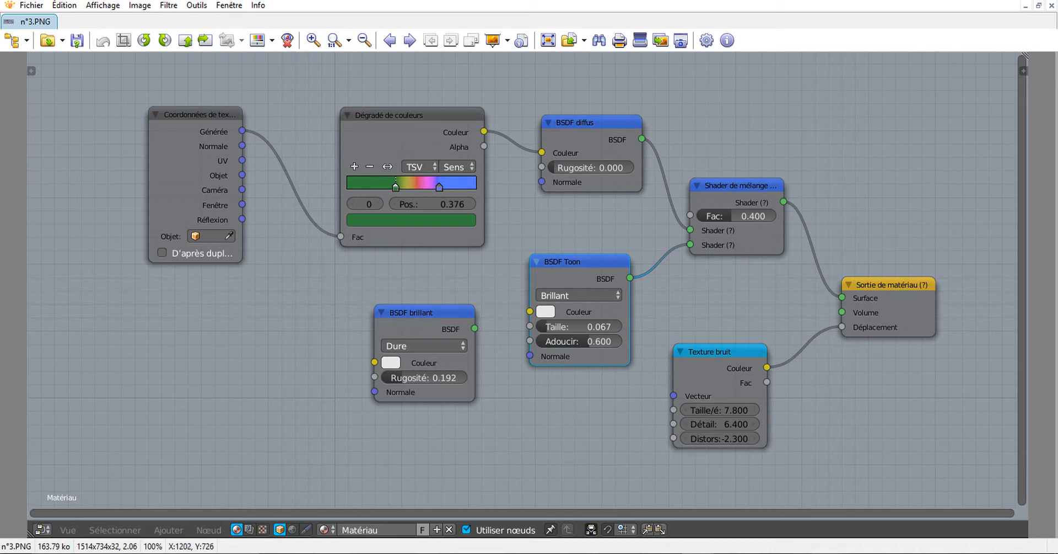
Step: Return to Blender and bring the whole Matériau.001 node tree into view
mouse_move(827, 553)
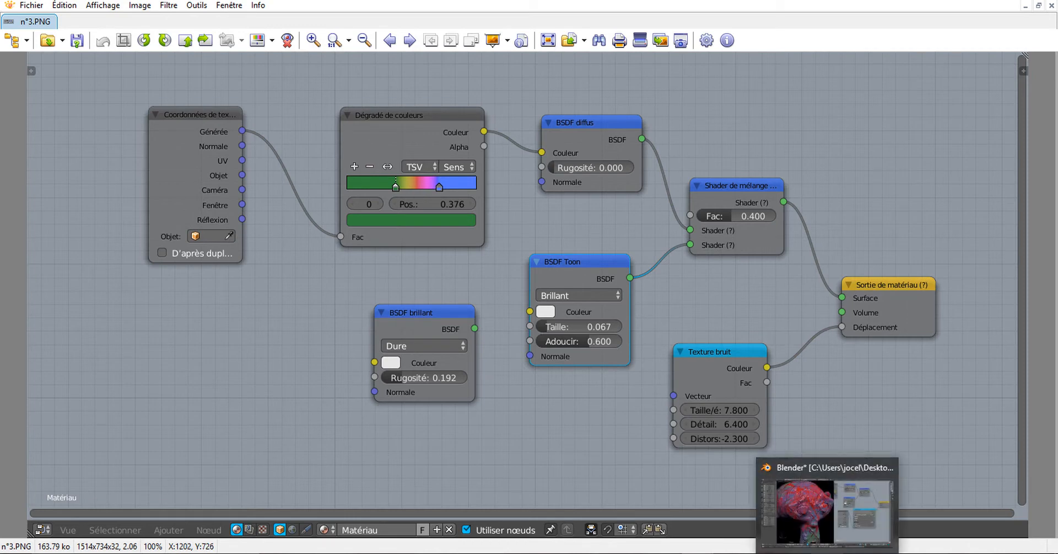
left_click(824, 504)
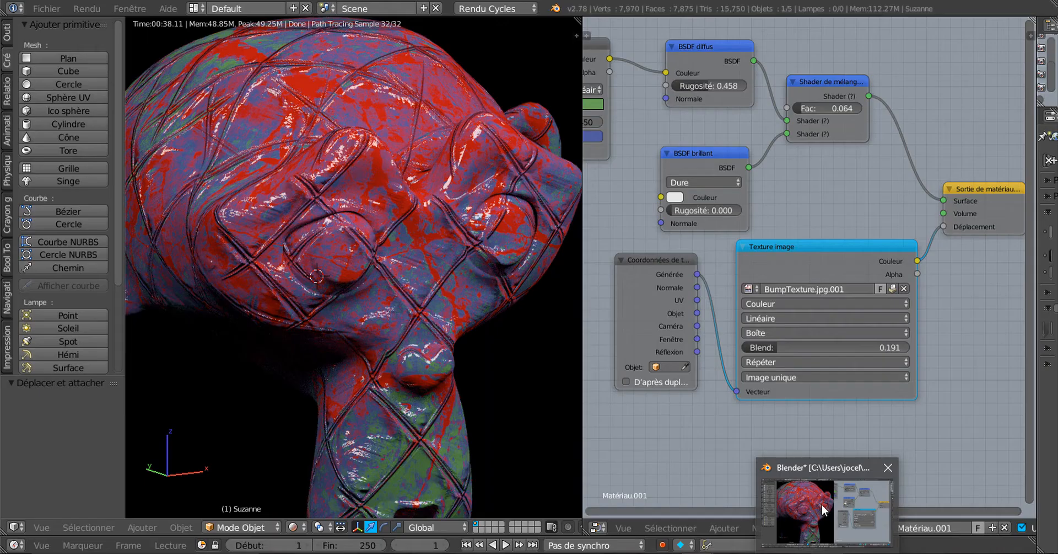
scroll(770, 428, "down", 5)
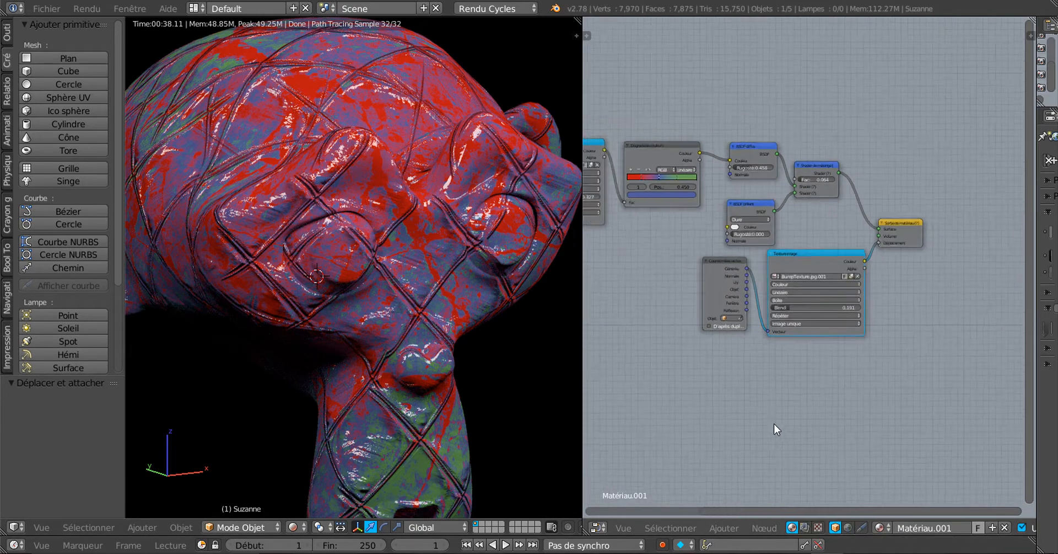
scroll(777, 422, "down", 1)
middle_click_drag(815, 403, 886, 405)
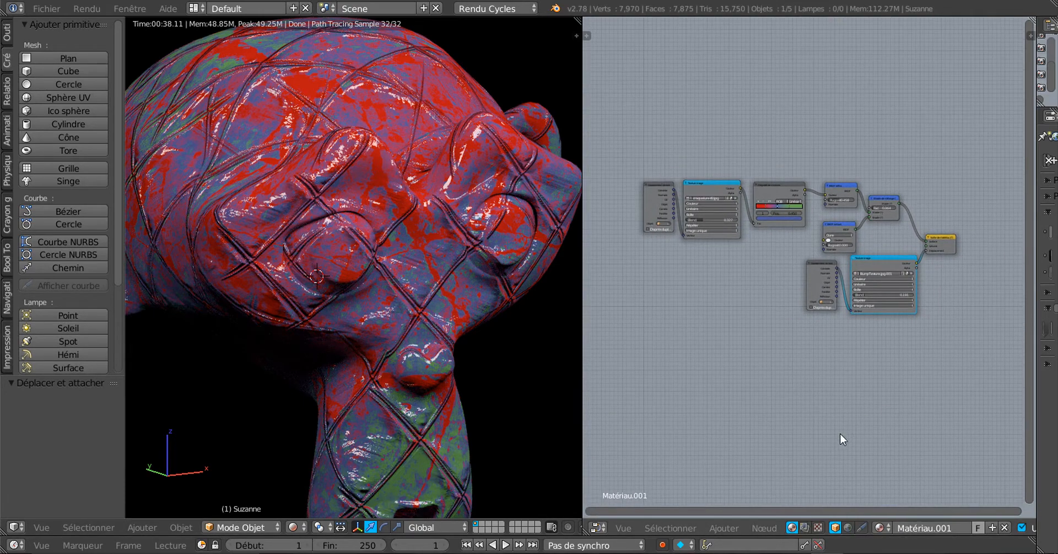
scroll(819, 387, "up", 1)
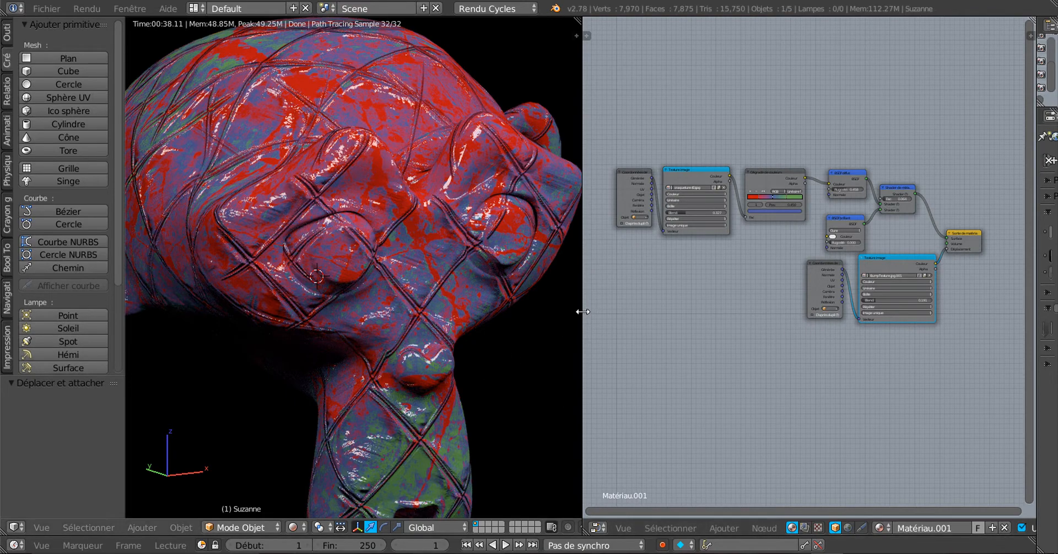
Step: Widen the node editor and narrow the 3D view's tool shelf to its tabs, framing Suzanne's face closer
left_click_drag(583, 313, 512, 314)
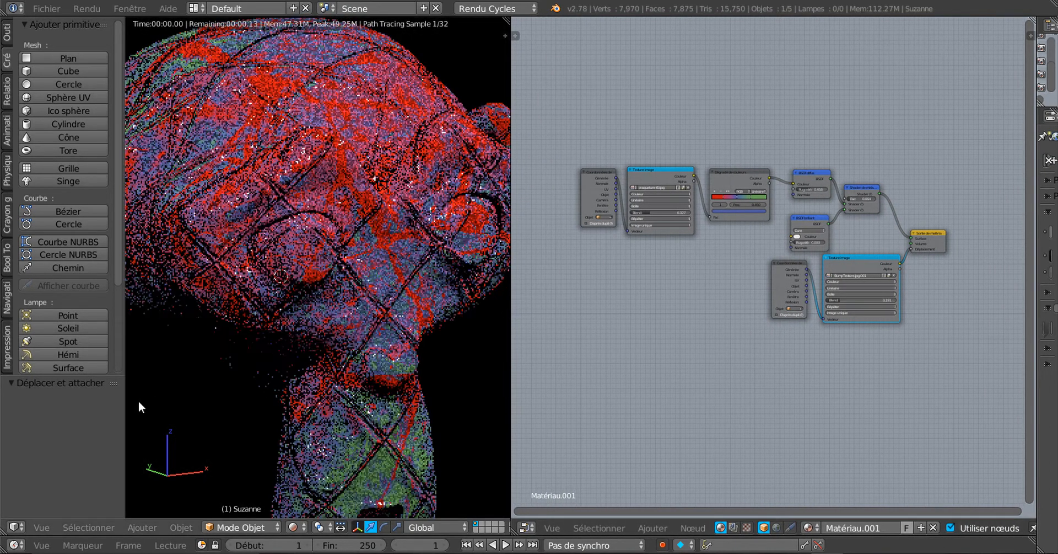
left_click_drag(125, 412, 21, 425)
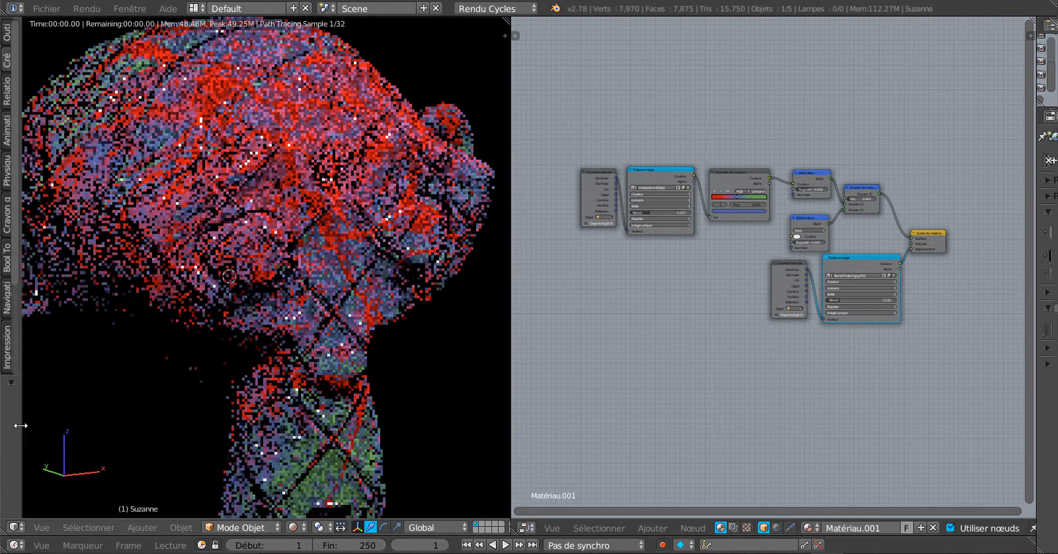
scroll(441, 368, "up", 1)
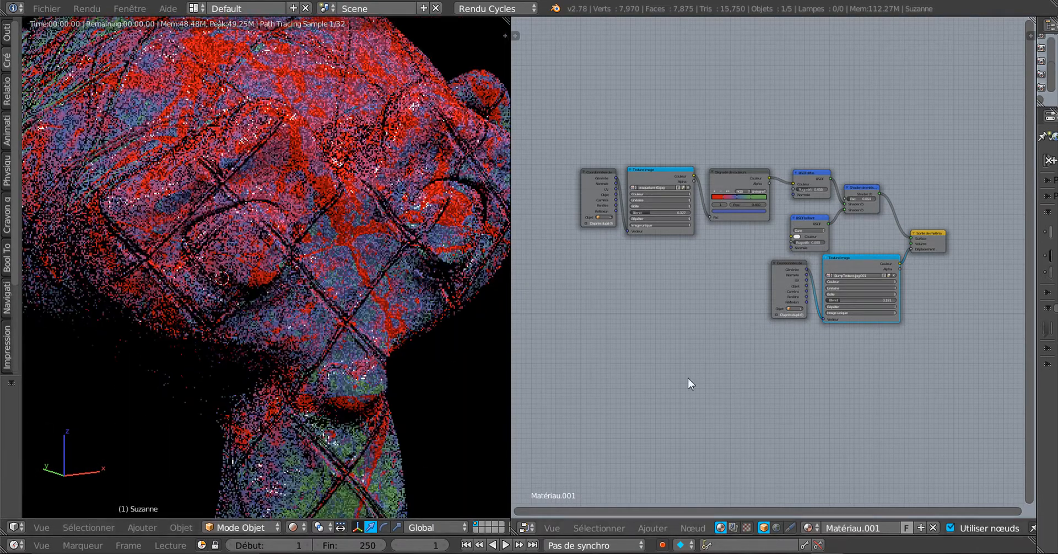
Step: Shift the BumpTexture image node and its texture coordinates node slightly away from the glossy shader node
scroll(690, 379, "up", 3)
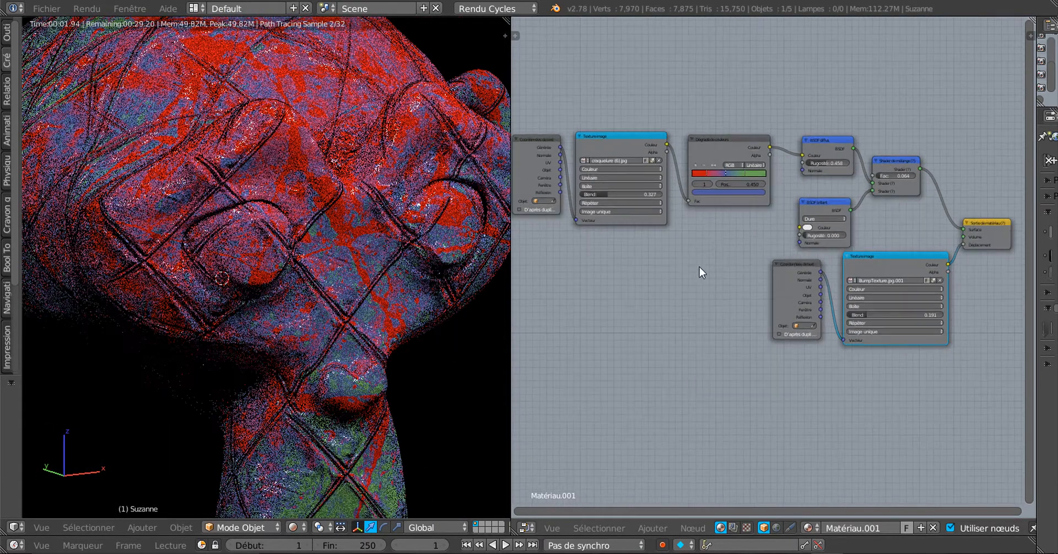
scroll(699, 266, "down", 1)
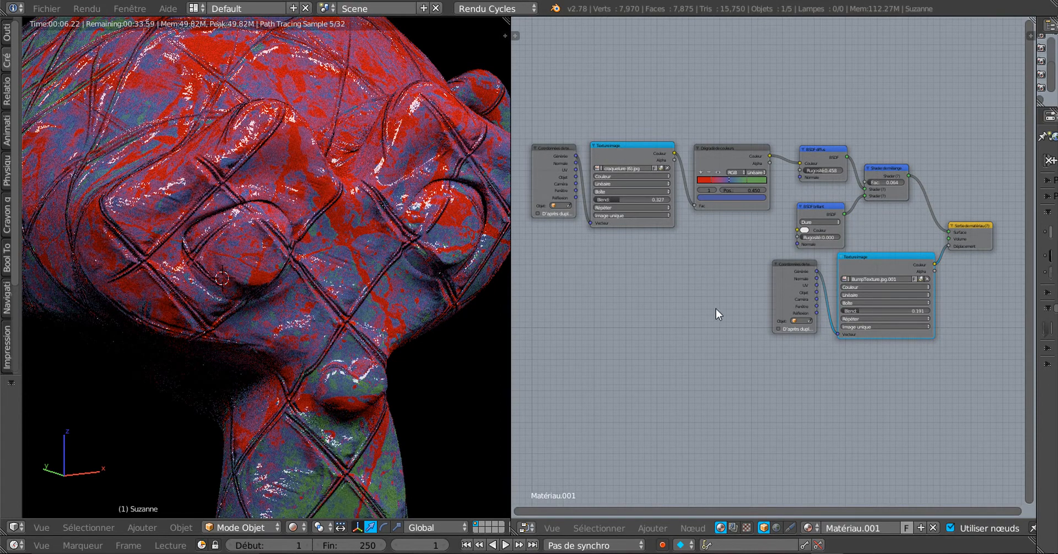
left_click_drag(792, 263, 795, 260)
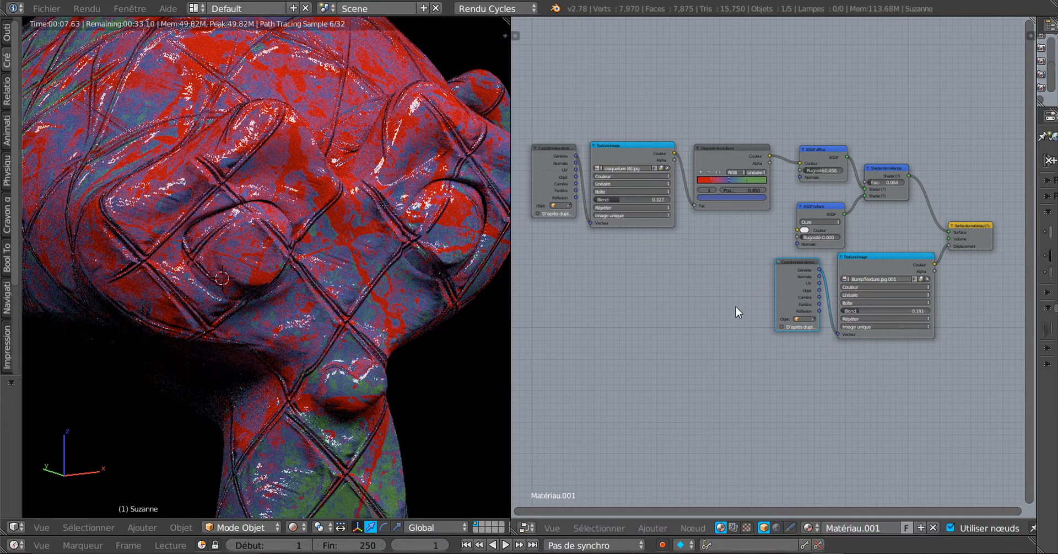
mouse_move(887, 256)
left_mouse_down()
mouse_move(885, 266)
mouse_move(891, 259)
left_mouse_up()
left_click_drag(799, 270, 809, 275)
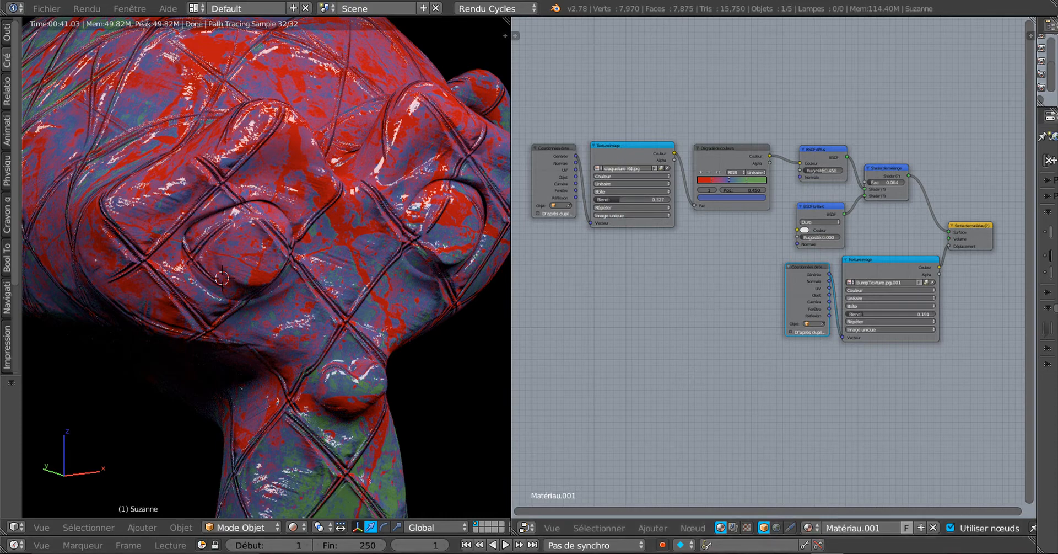
Step: Switch to XnView and examine the grey shading of the 26924168-Texture-of-bump-map-scales image up close and as a whole
mouse_move(827, 552)
mouse_move(697, 553)
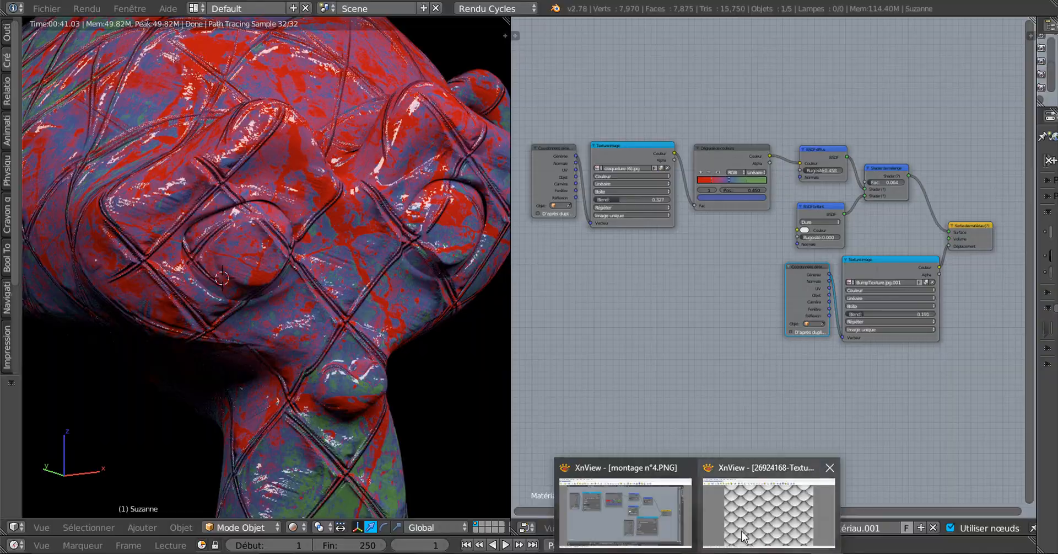
left_click(769, 505)
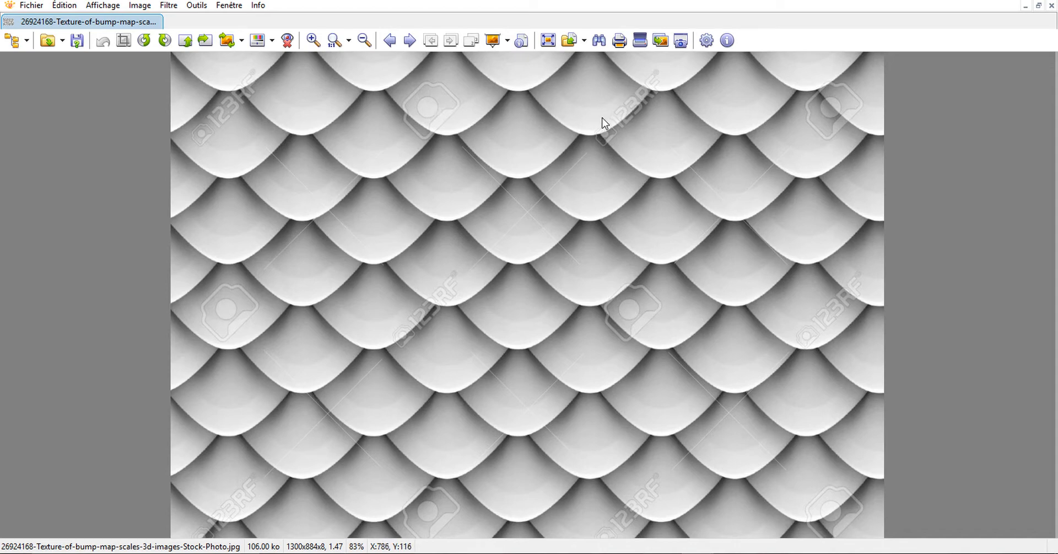
scroll(640, 126, "up", 1)
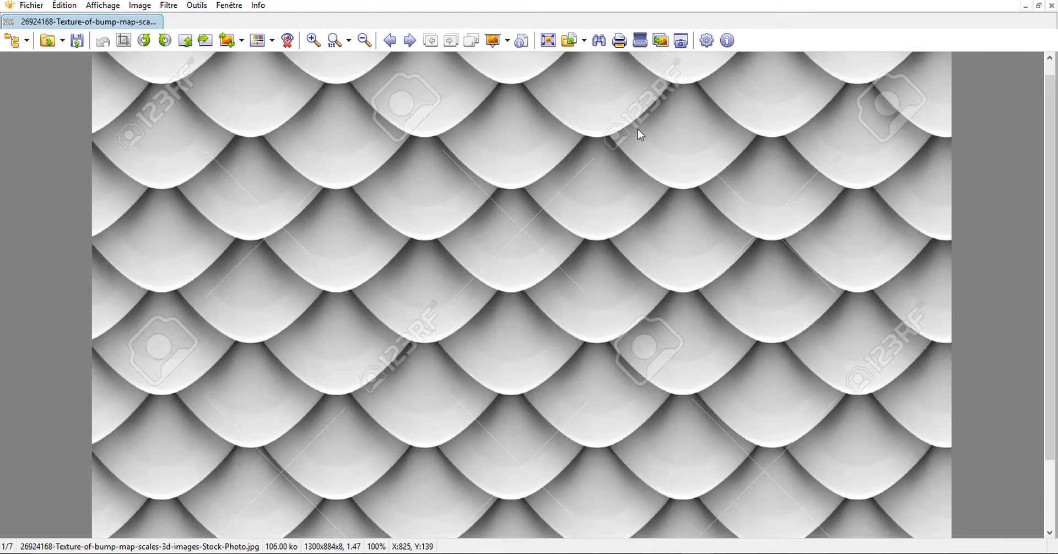
scroll(628, 370, "up", 2)
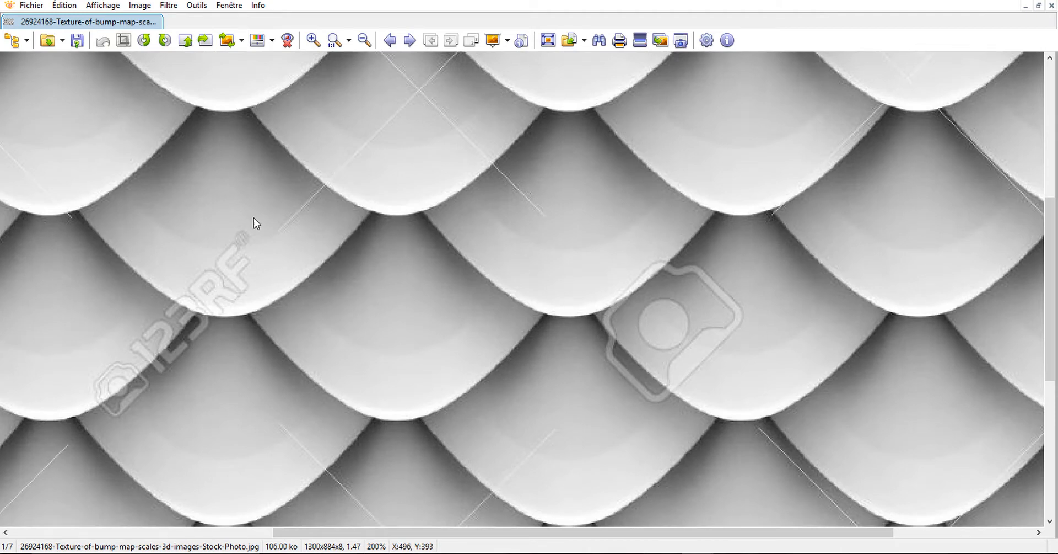
scroll(263, 227, "down", 2)
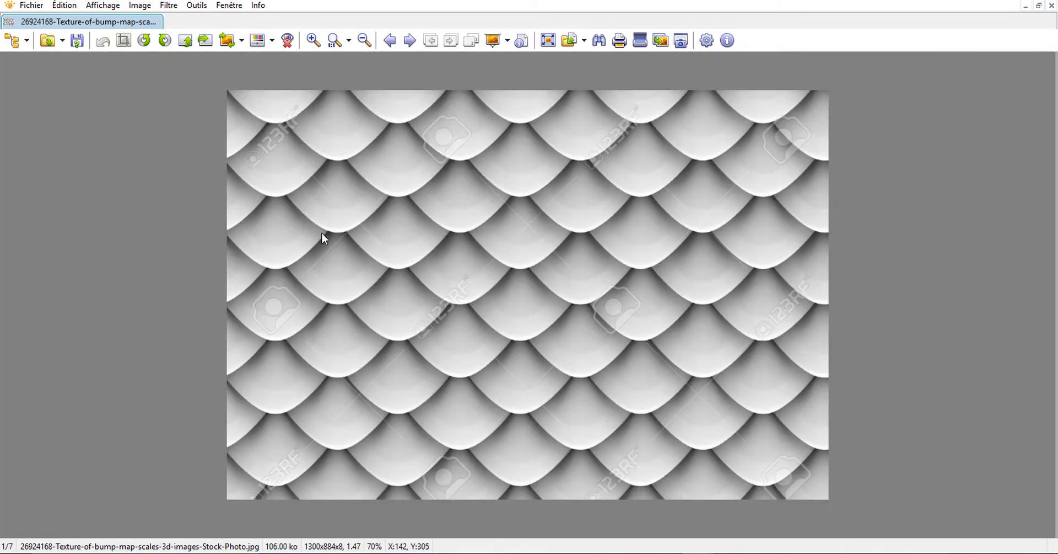
scroll(375, 230, "up", 1)
scroll(419, 220, "down", 1)
scroll(452, 150, "up", 1, "ctrl")
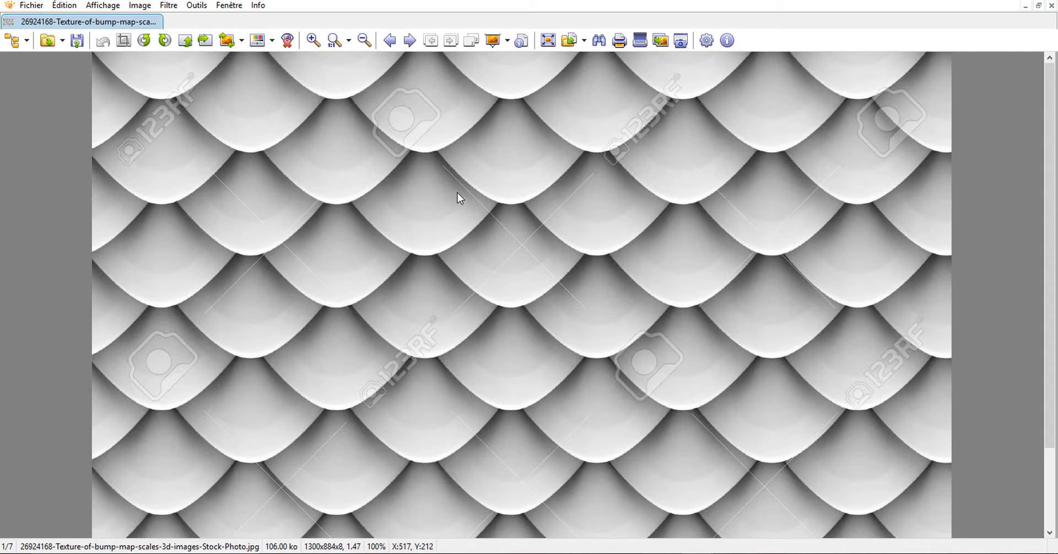
scroll(469, 199, "down", 1, "ctrl")
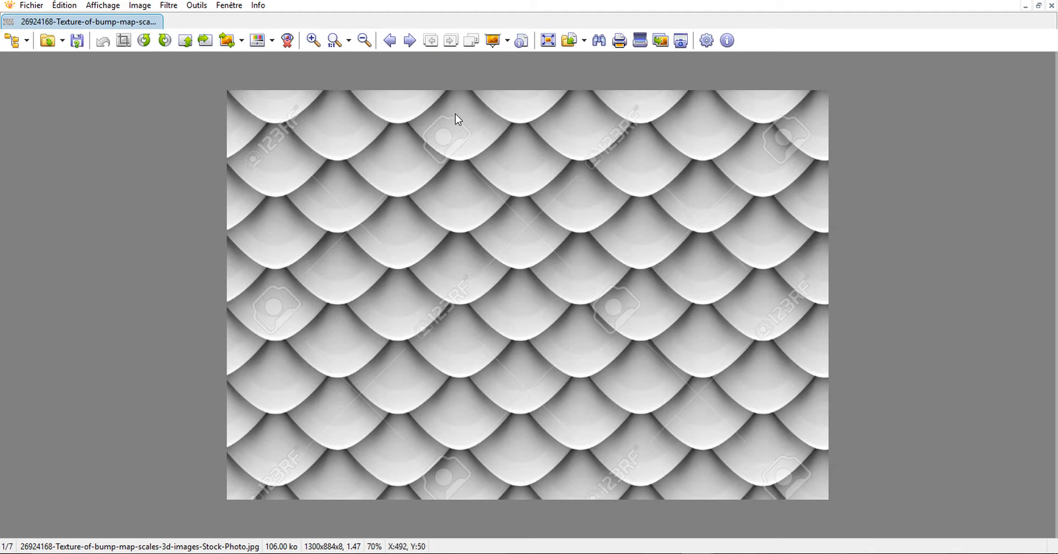
scroll(455, 114, "up", 1, "ctrl")
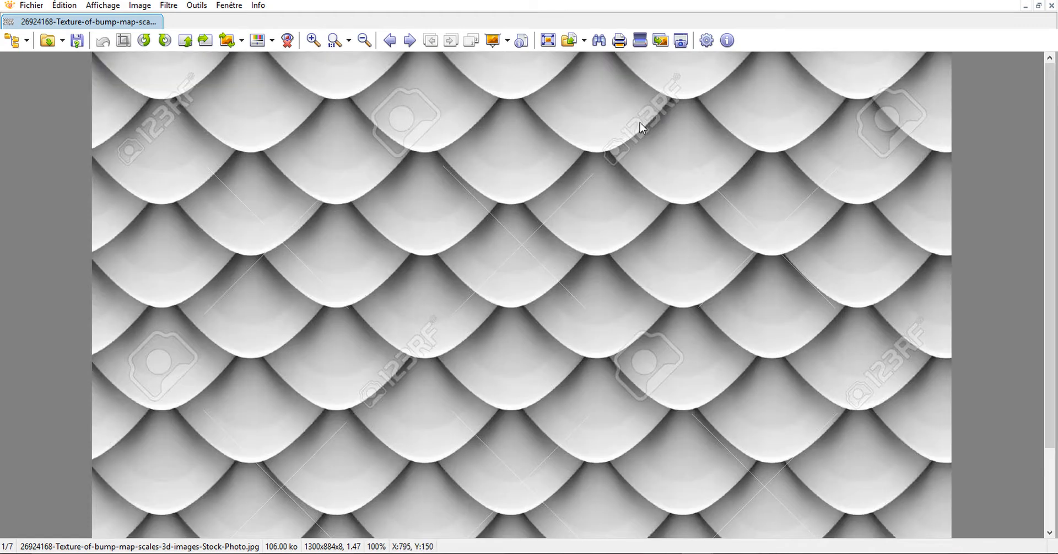
scroll(554, 232, "down", 1, "ctrl")
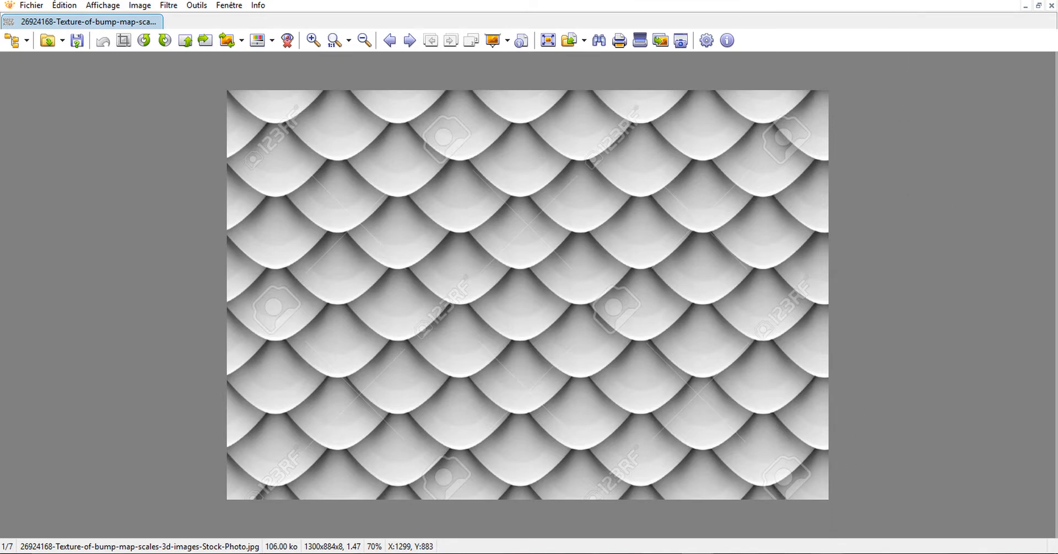
Step: Return to Blender and move the bump texture's coordinates node farther away from its Texture image node
mouse_move(831, 553)
left_click(850, 498)
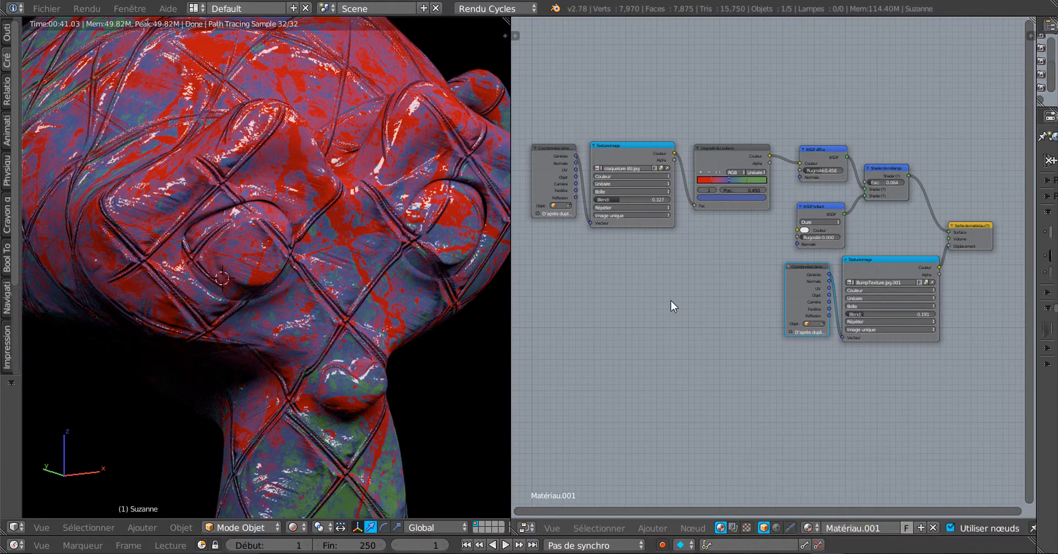
key("g")
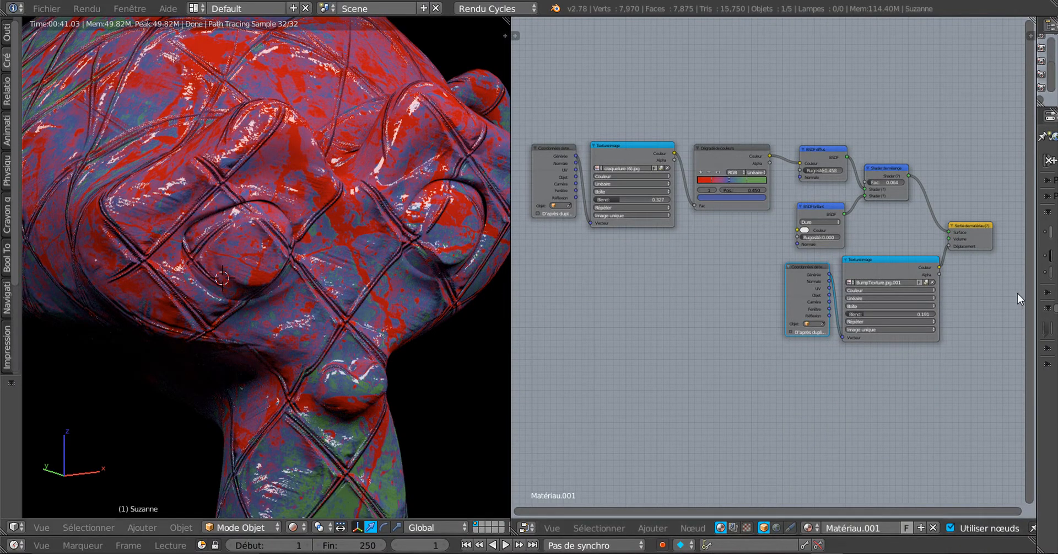
left_click(1019, 292)
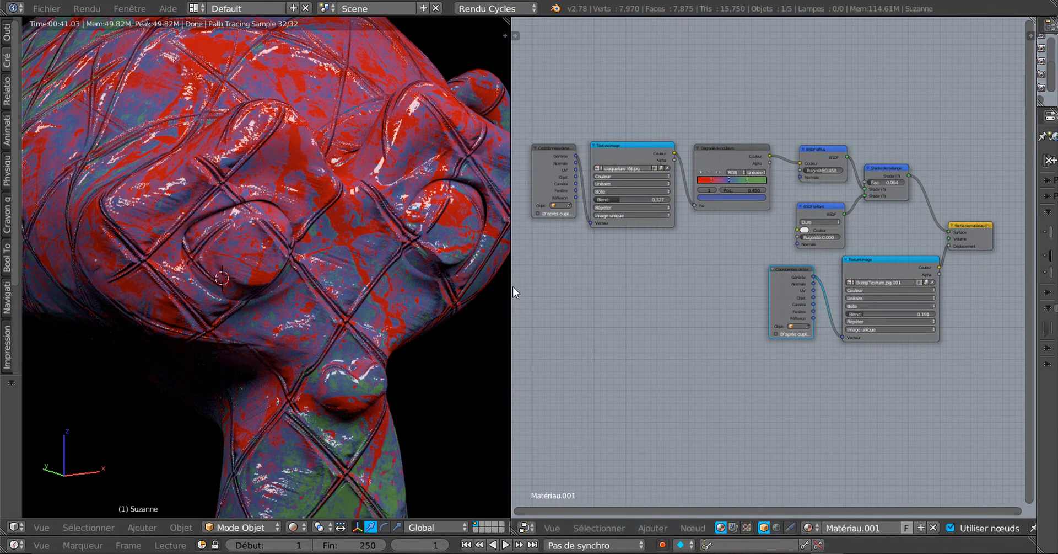
Step: Widen the node editor beside the rendered view and frame the full node tree from the craquelure (6).jpg texture to the material output
left_click_drag(507, 288, 458, 288)
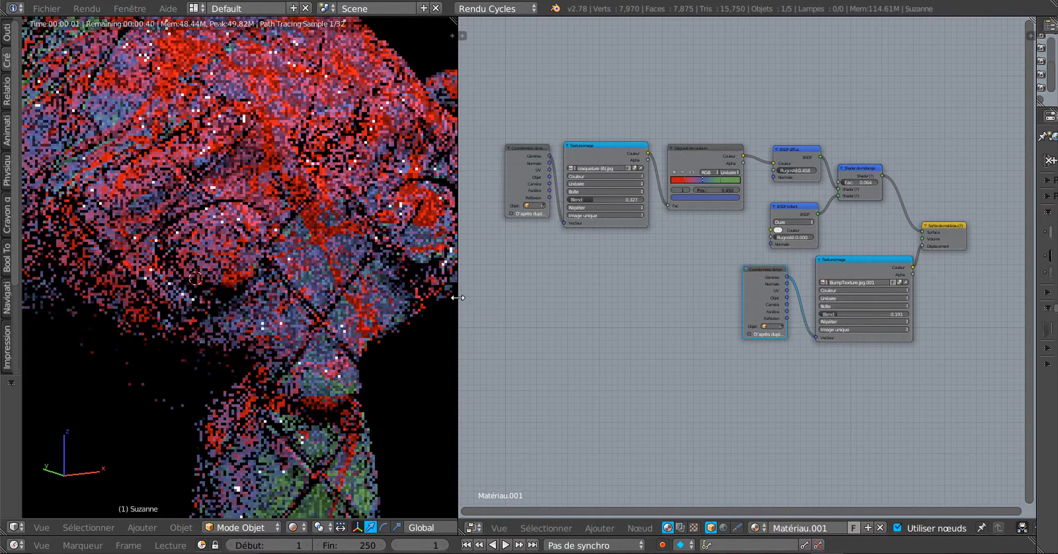
scroll(548, 292, "up", 1)
scroll(548, 293, "down", 1)
middle_click_drag(557, 292, 569, 319)
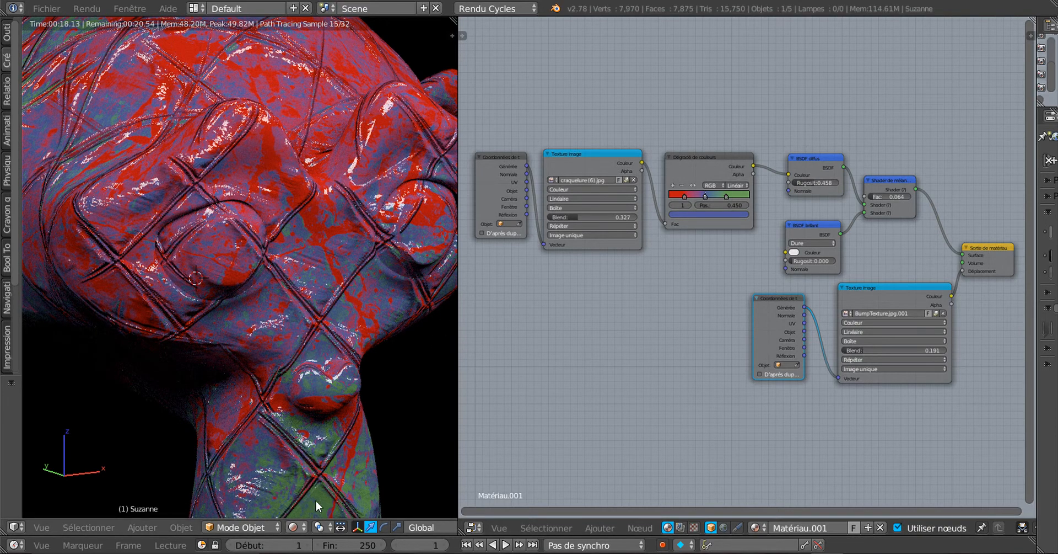
scroll(722, 323, "up", 1)
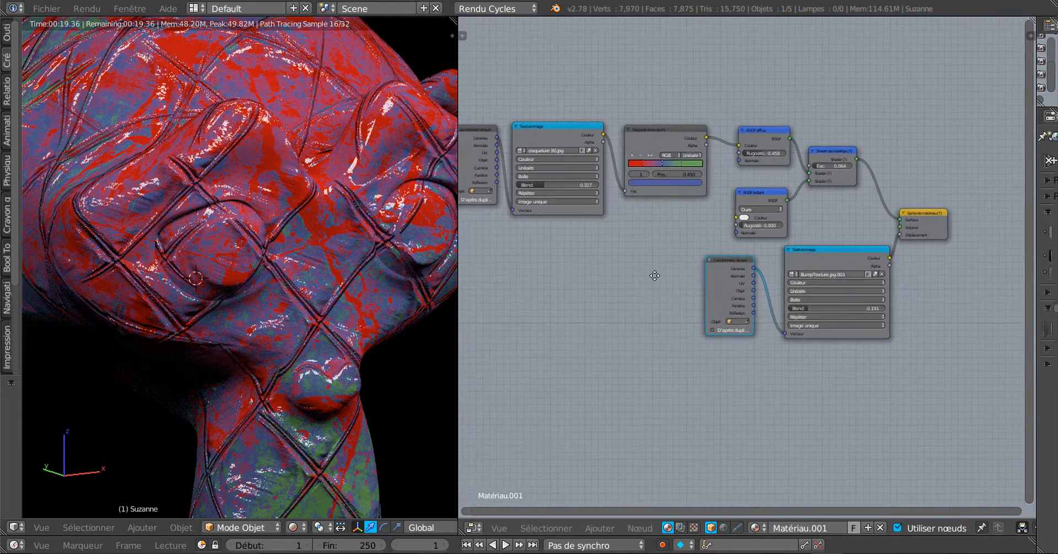
scroll(770, 331, "up", 3)
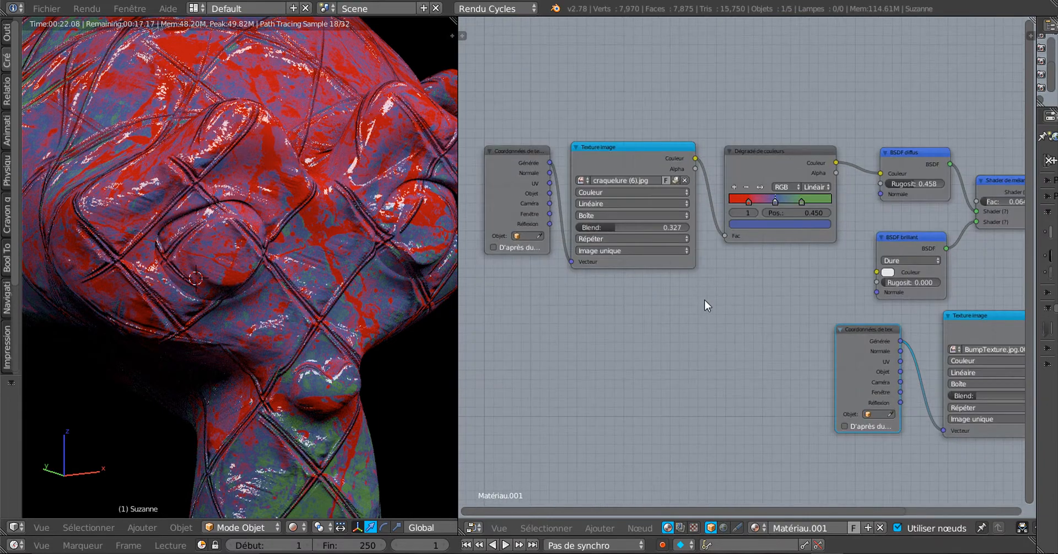
middle_click_drag(705, 299, 648, 329)
scroll(667, 339, "down", 1)
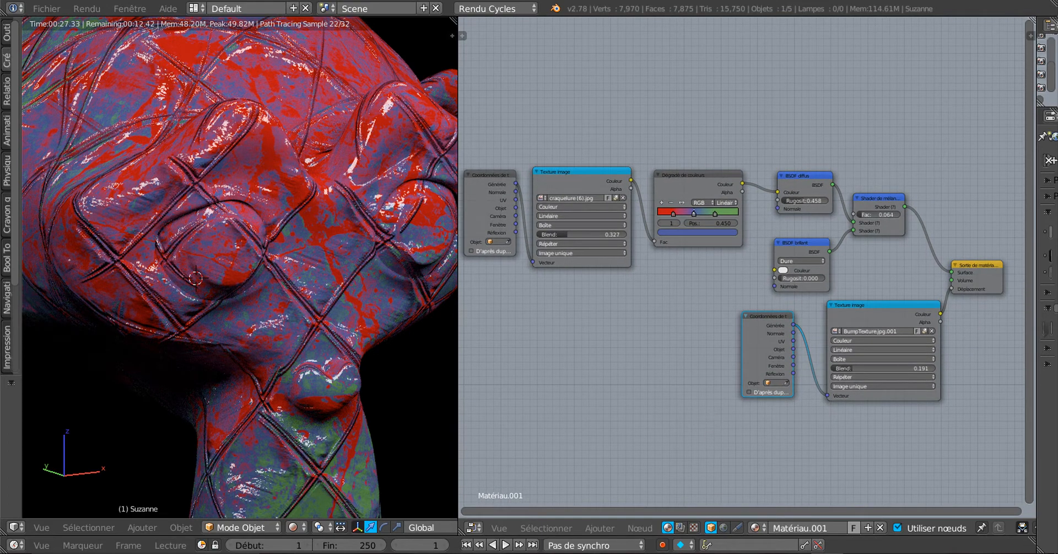
Step: Switch to the Jeu de Couleurs Assemblage de nodes svm6 n°4 folder, preview montage n°4, and select the jeu de couleur n°4 Blender file
mouse_move(630, 534)
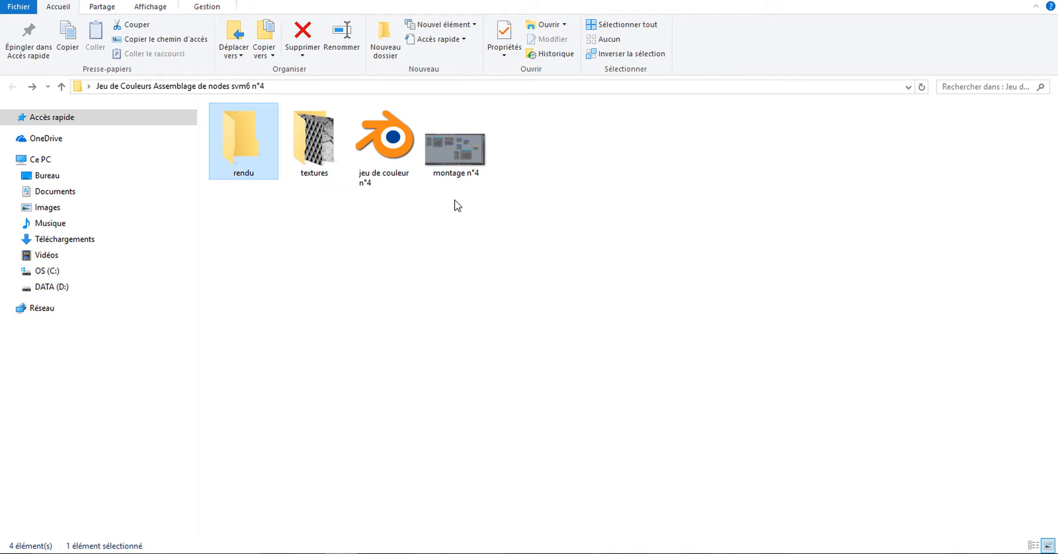
double_click(457, 155)
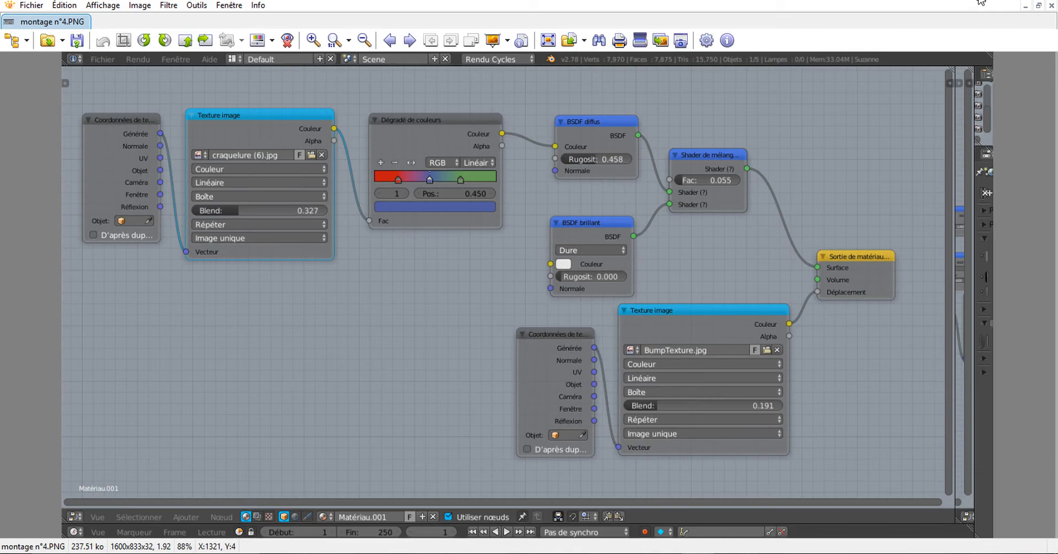
key("Escape")
left_click(393, 150)
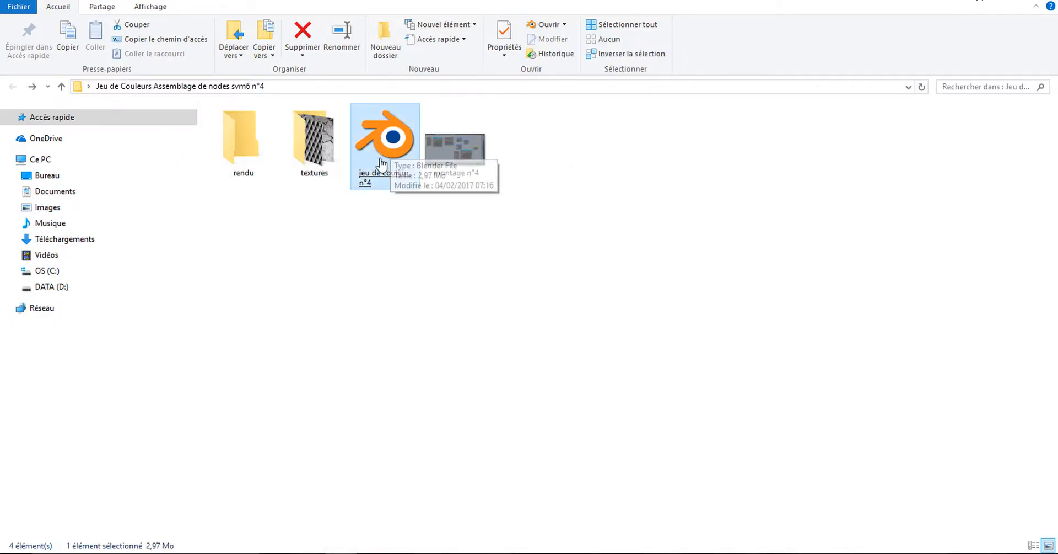
Step: Point out the textures folder of the project and view the montage n°4 image
left_click(310, 150)
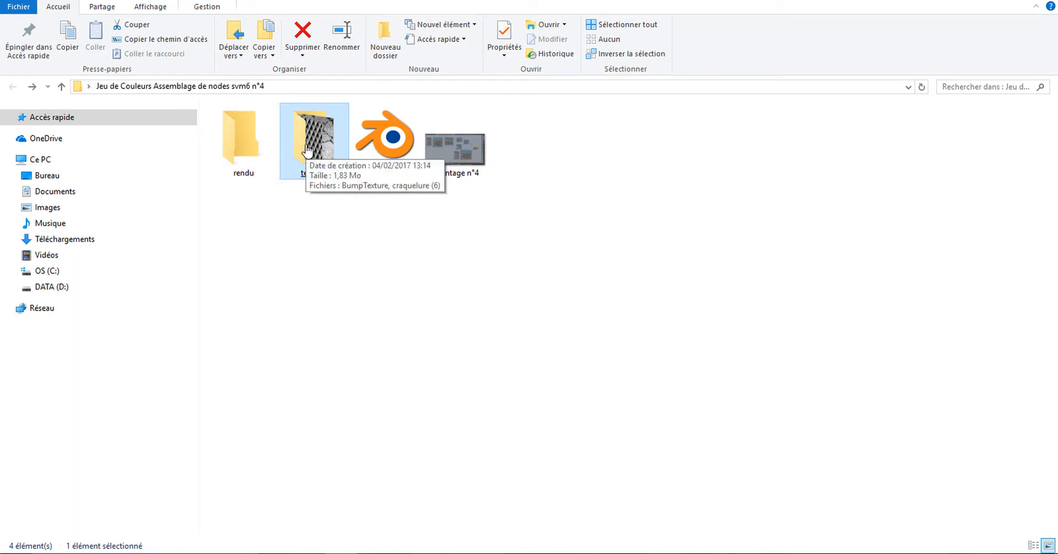
left_click(318, 221)
left_click(322, 138)
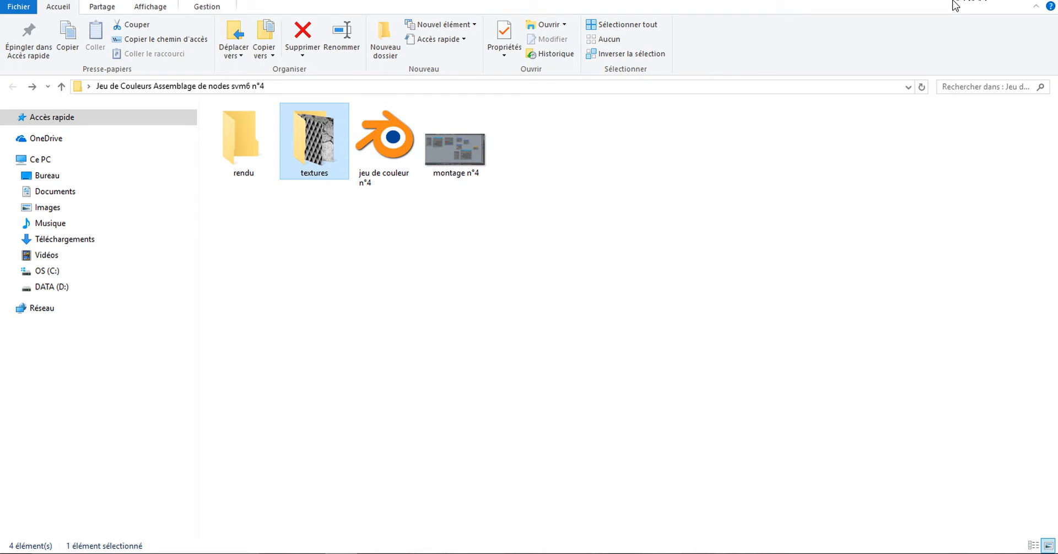
double_click(455, 148)
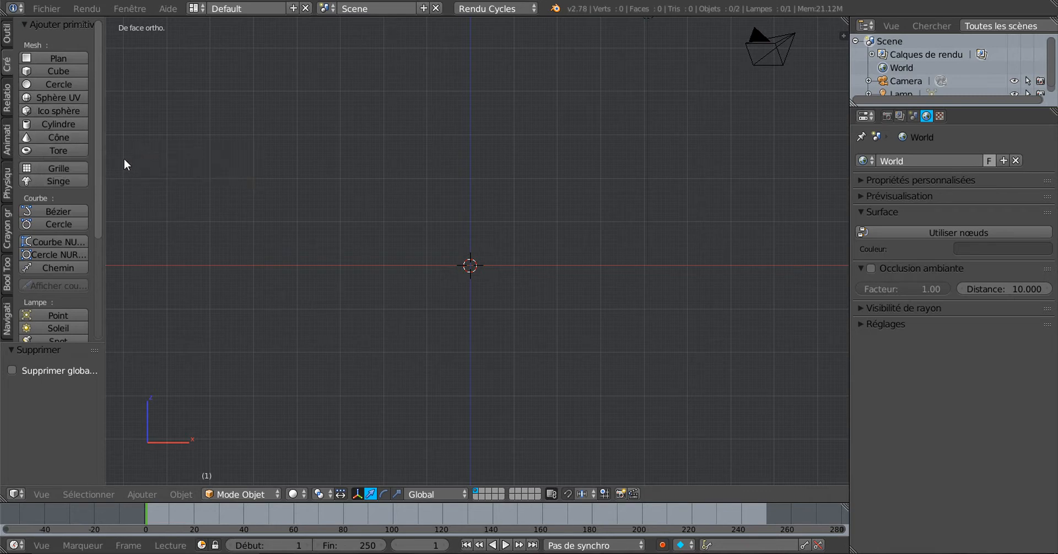
Step: Switch to the empty Blender scene, add a Suzanne monkey, and apply a Subdivision Surface modifier with its view level at 2
left_click_drag(102, 167, 150, 162)
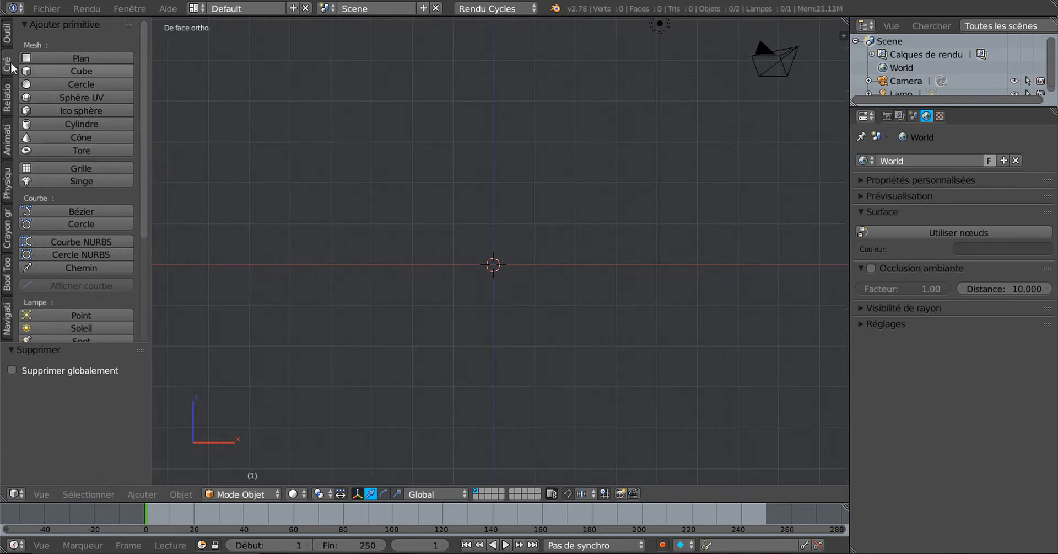
left_click(40, 178)
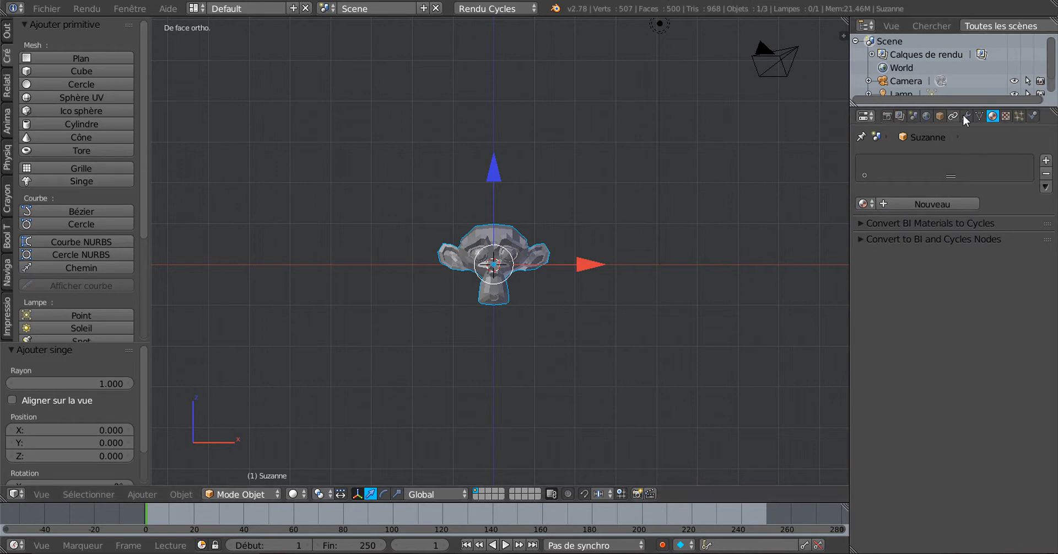
left_click(966, 116)
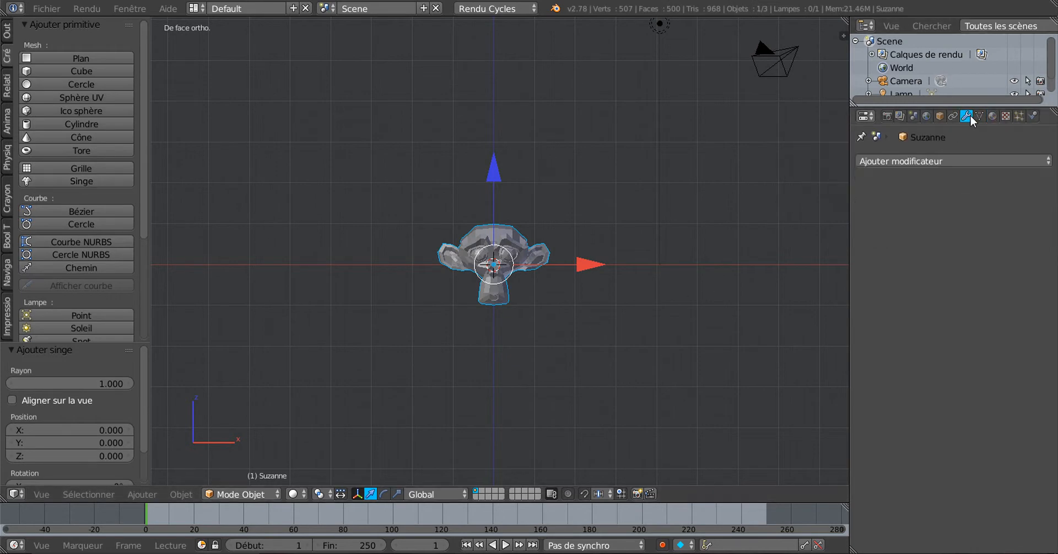
left_click(952, 162)
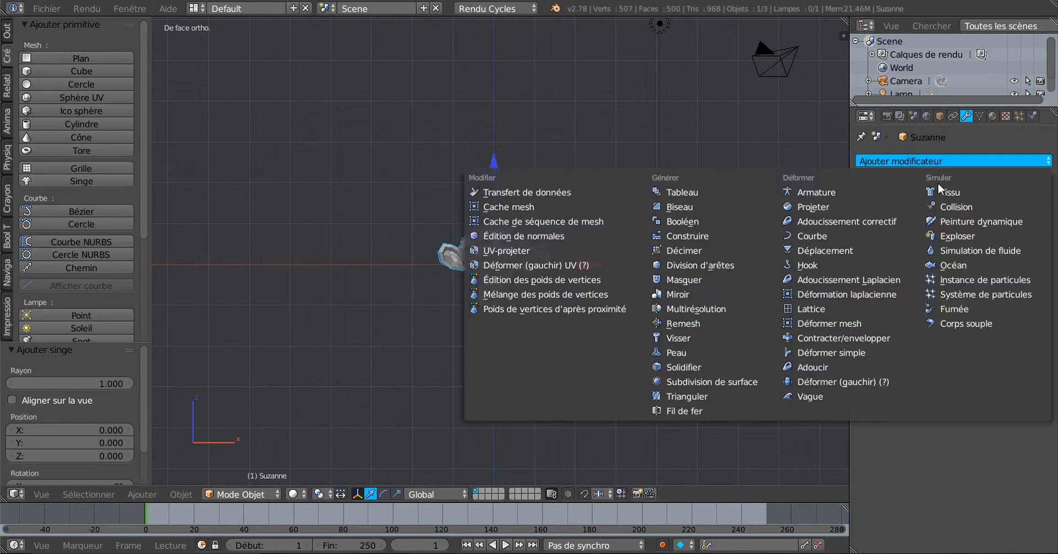
left_click(727, 384)
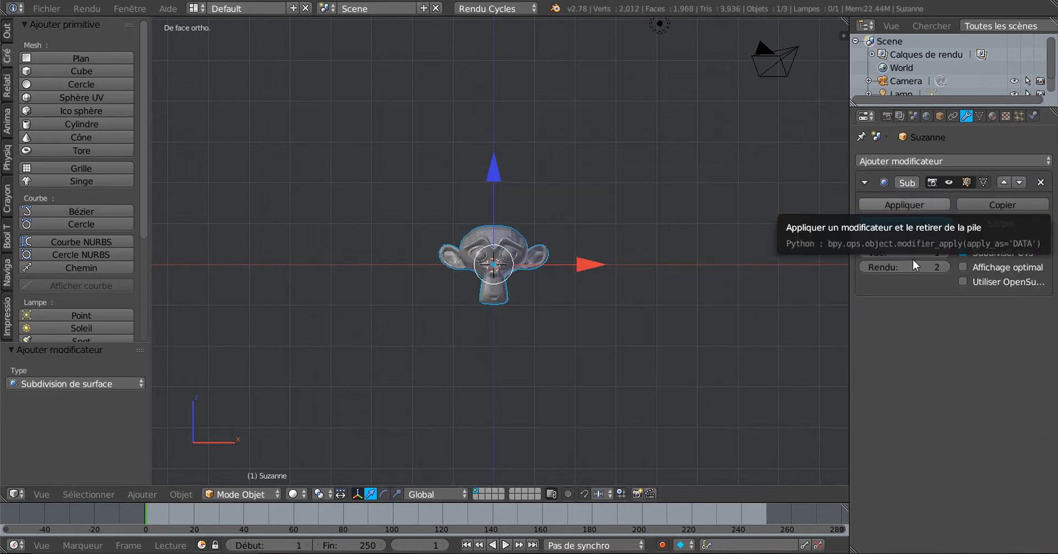
left_click(945, 252)
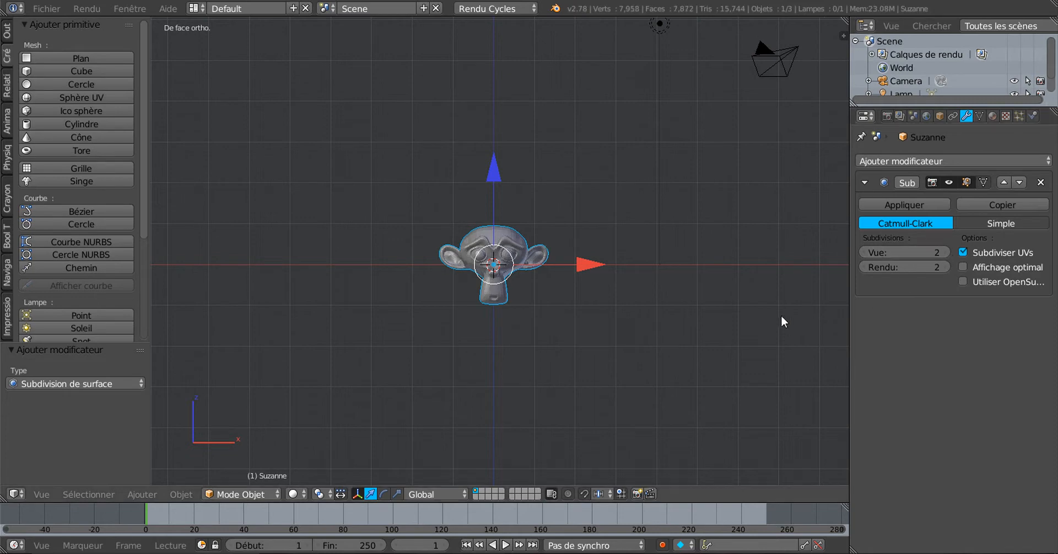
scroll(819, 290, "up", 3)
left_click(915, 205)
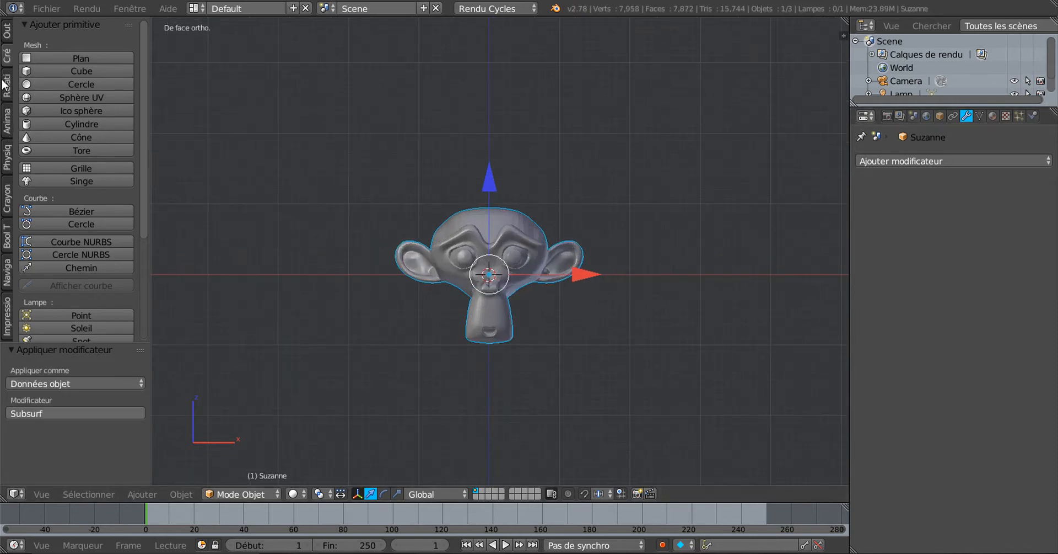
Step: Apply smooth shading to Suzanne and give it a new material with the BSDF diffus surface
left_click(7, 36)
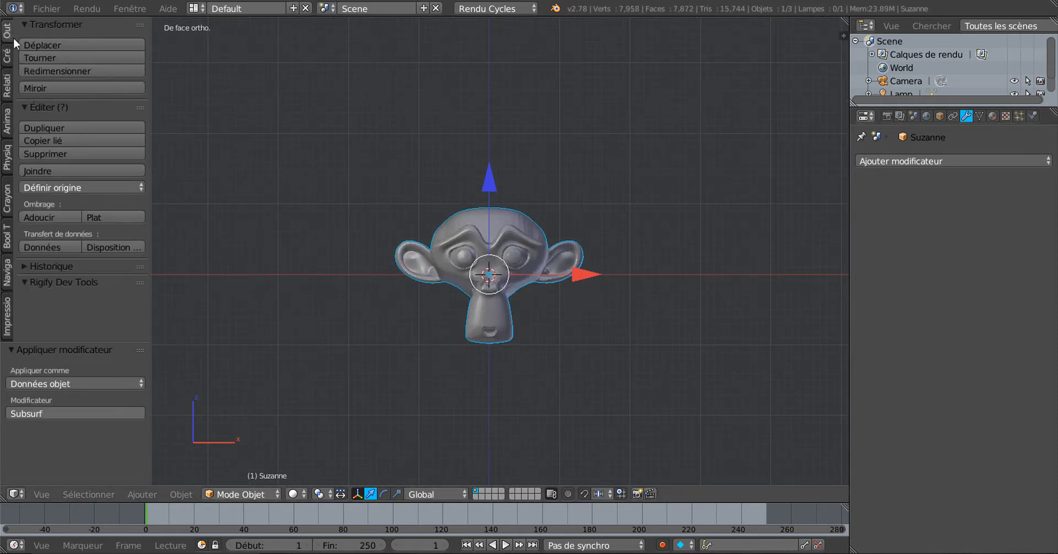
left_click(40, 216)
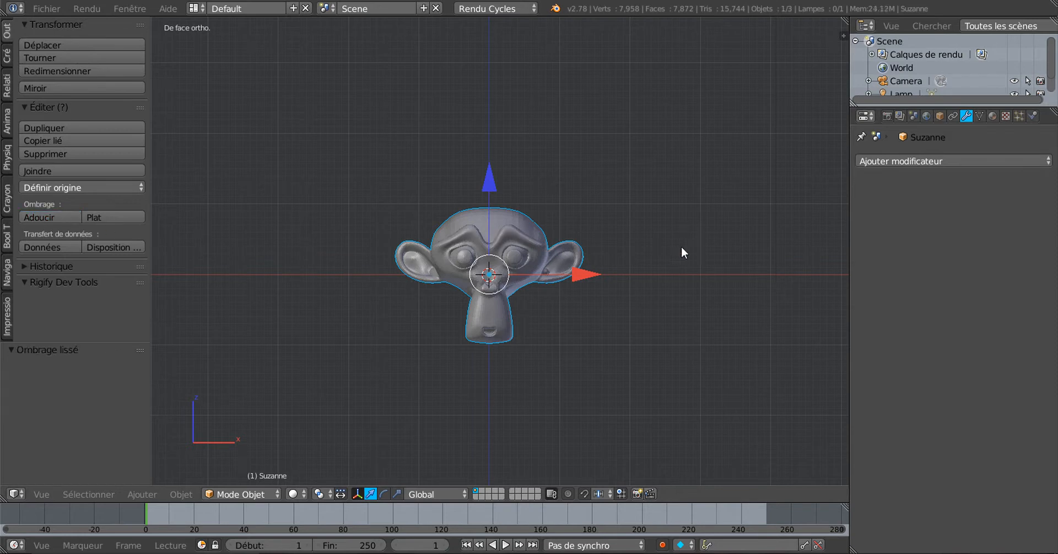
left_click(994, 117)
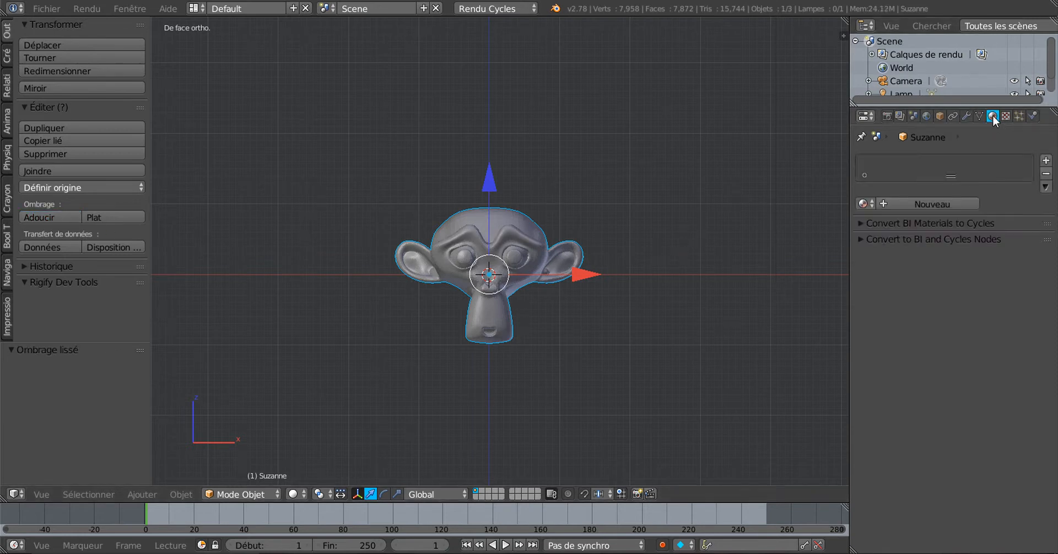
left_click(965, 204)
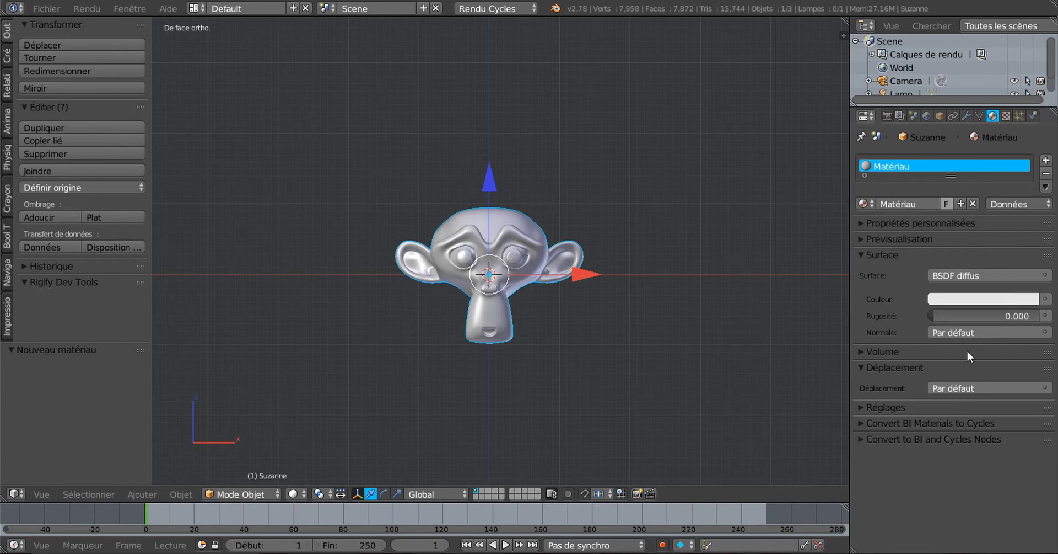
Step: Split the 3D view, make the new area a node editor without its properties sidebar, and shrink it to a narrow strip
scroll(658, 319, "up", 3)
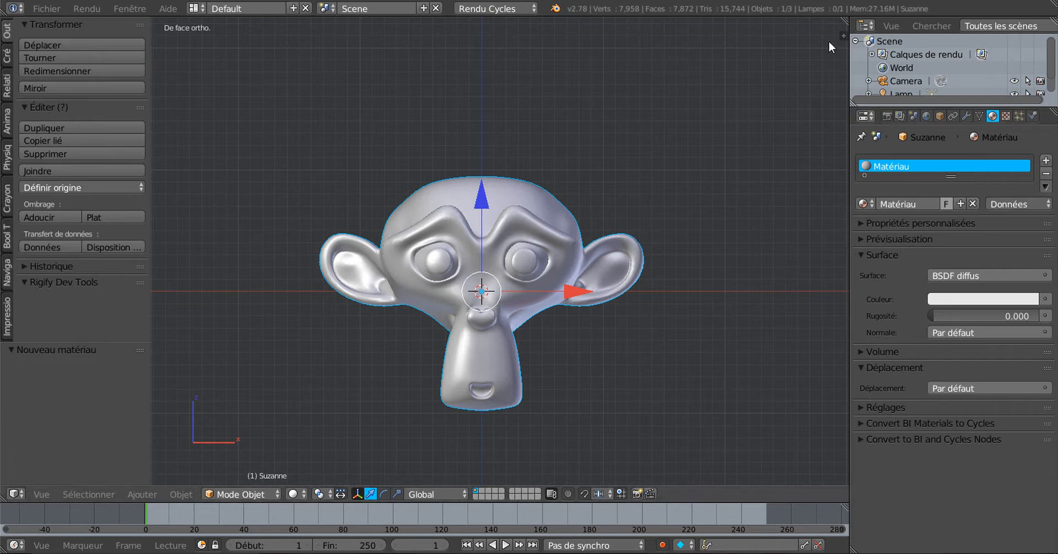
left_click_drag(714, 35, 649, 35)
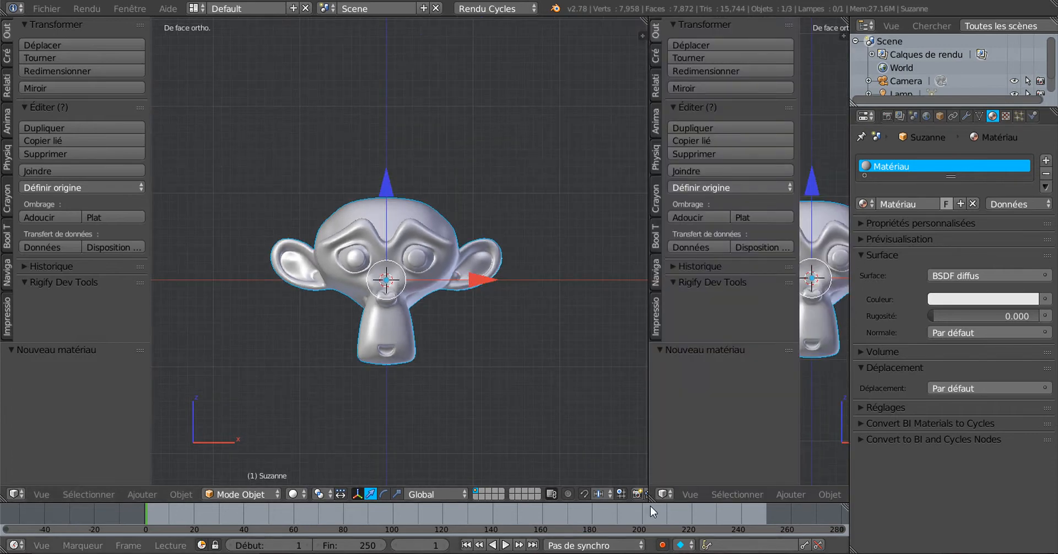
left_click(664, 493)
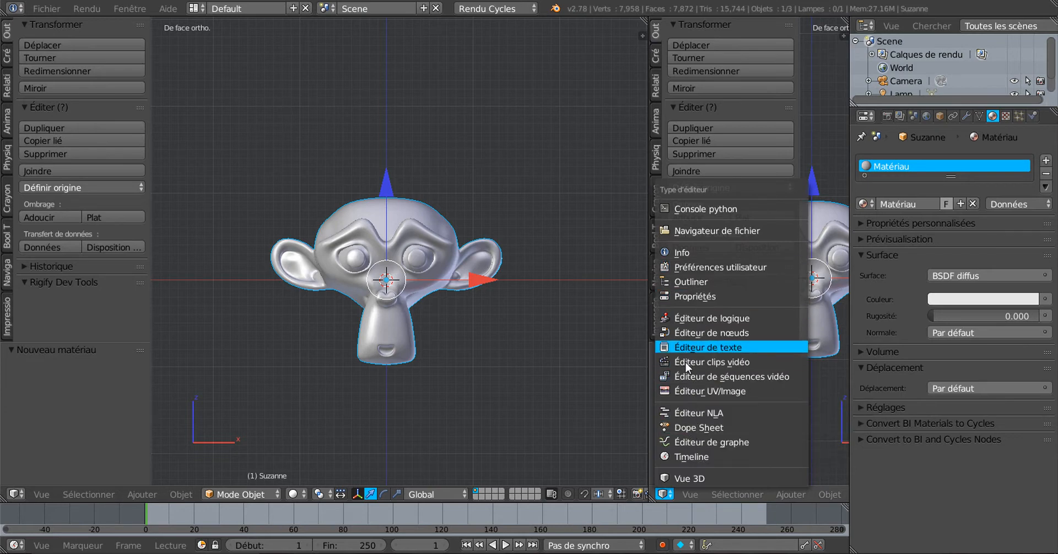
left_click(695, 333)
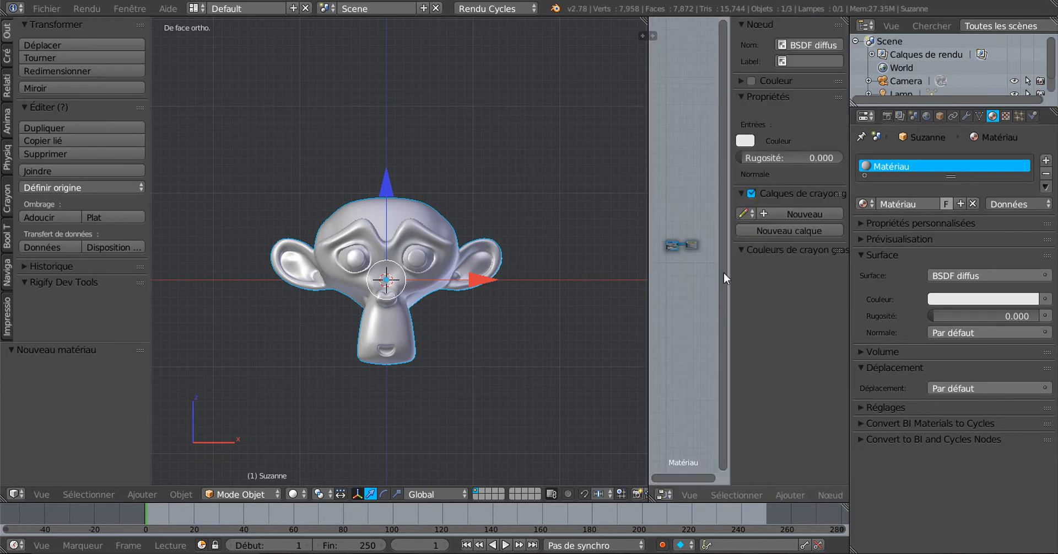
key("n")
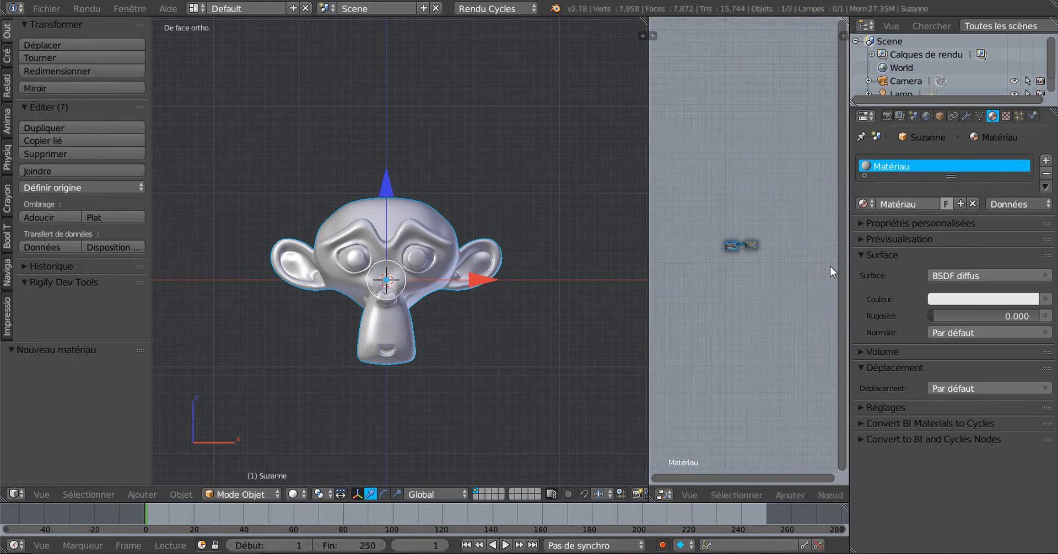
scroll(547, 361, "down", 3)
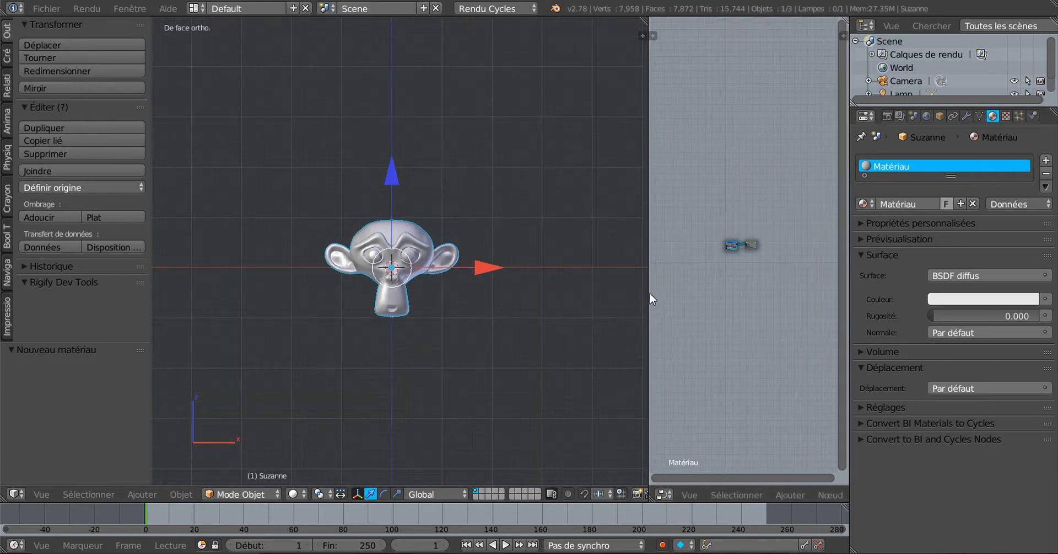
left_click_drag(650, 295, 801, 287)
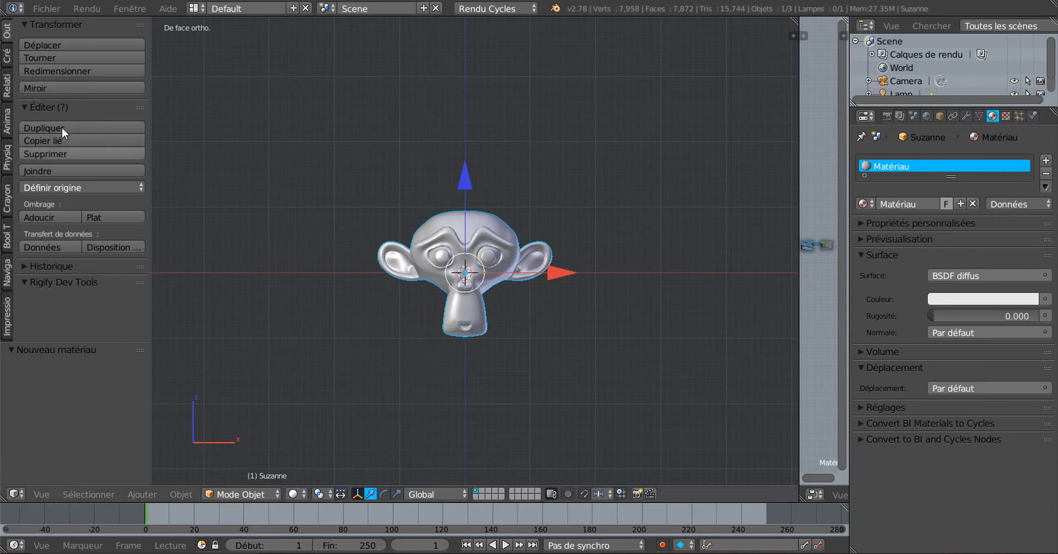
Step: Add a plane, place it above and in front of Suzanne's face, and tilt it about 33.5° toward the head
left_click(7, 55)
left_click(43, 56)
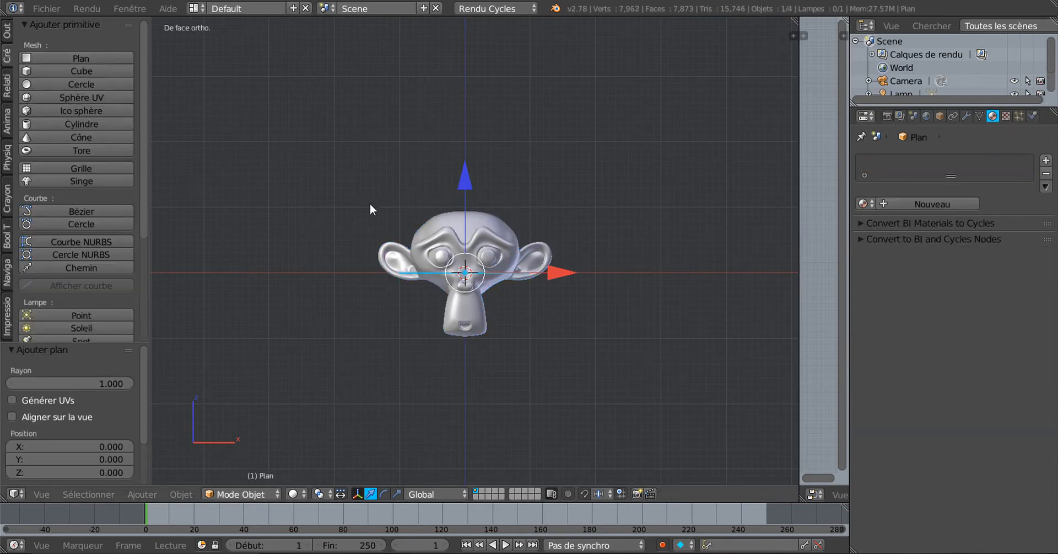
middle_click_drag(371, 205, 524, 220)
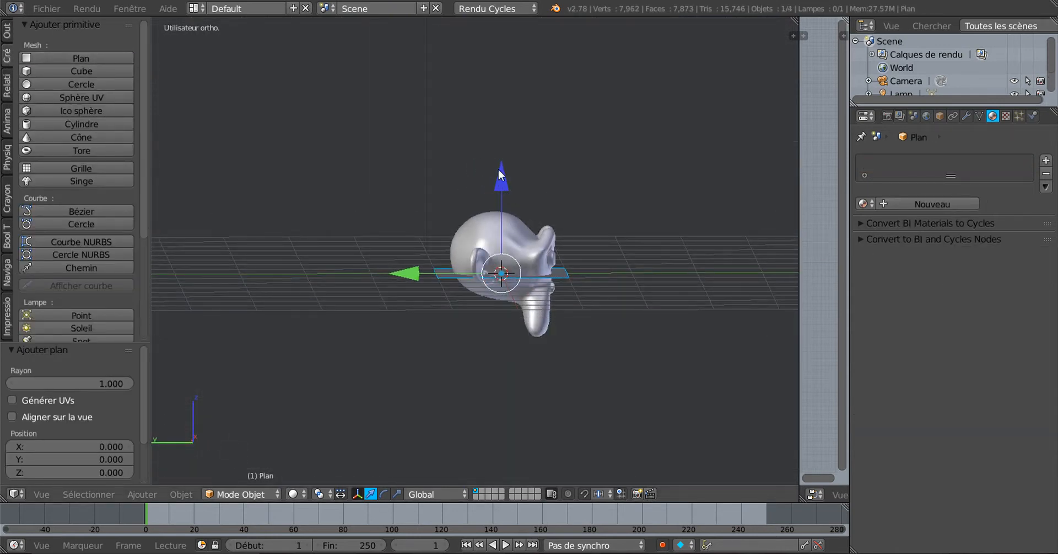
left_click_drag(498, 170, 500, 25)
left_click_drag(416, 133, 654, 120)
key("r")
left_click(577, 332)
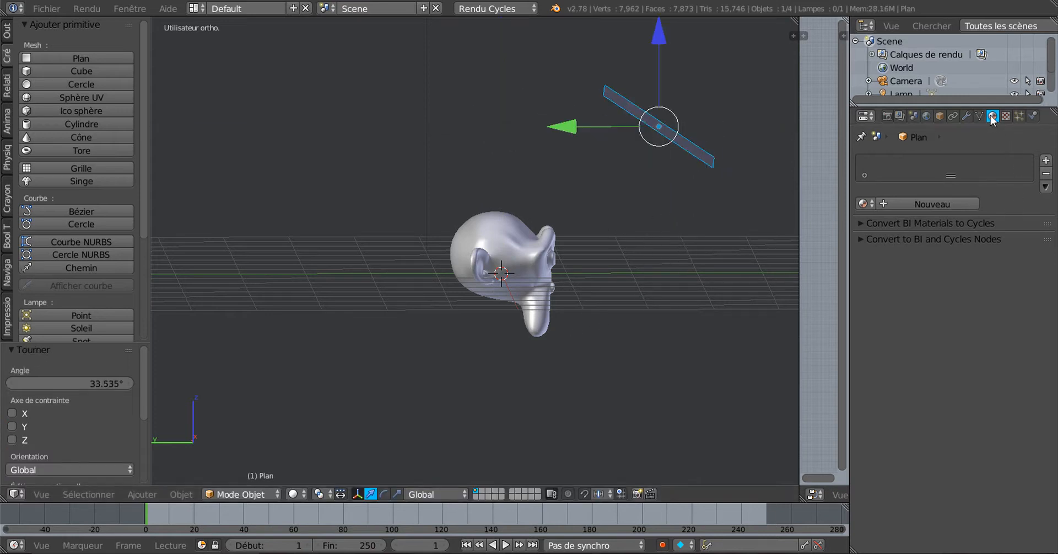
Step: Give the plane a new material with an Émission surface, show its preview, and set the strength to 6.4
left_click(947, 204)
left_click(974, 275)
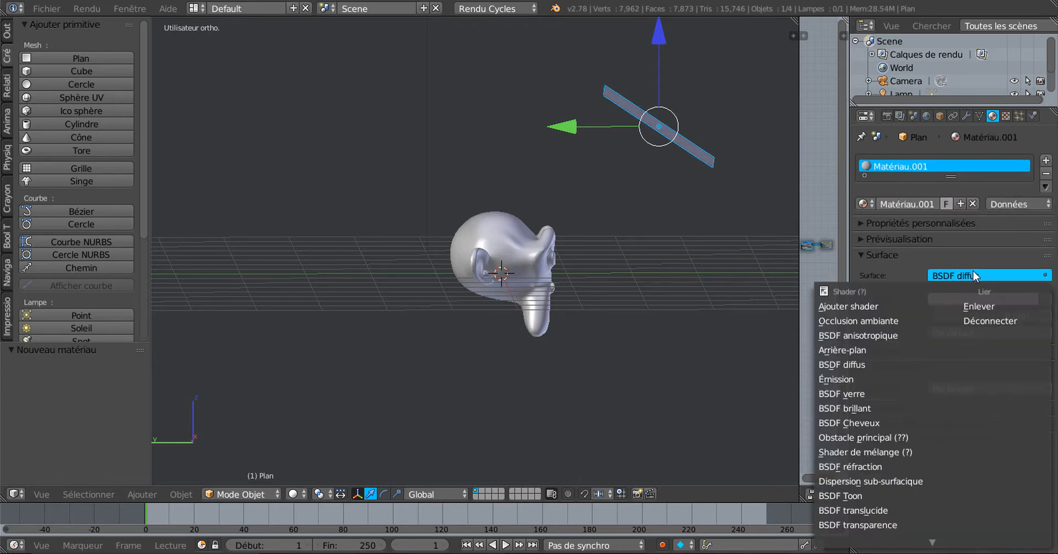
left_click(855, 380)
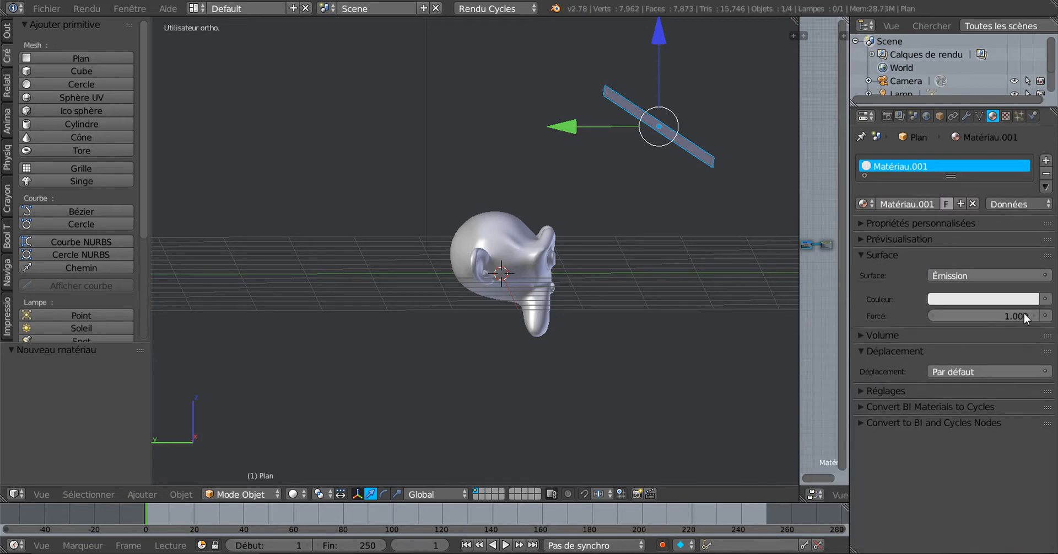
left_click(865, 242)
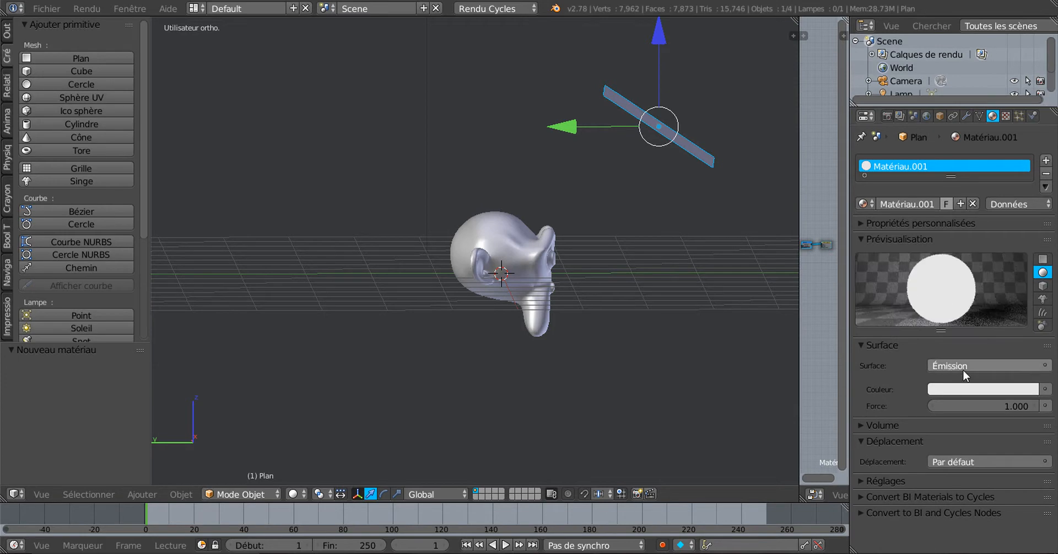
left_click_drag(981, 407, 1020, 407)
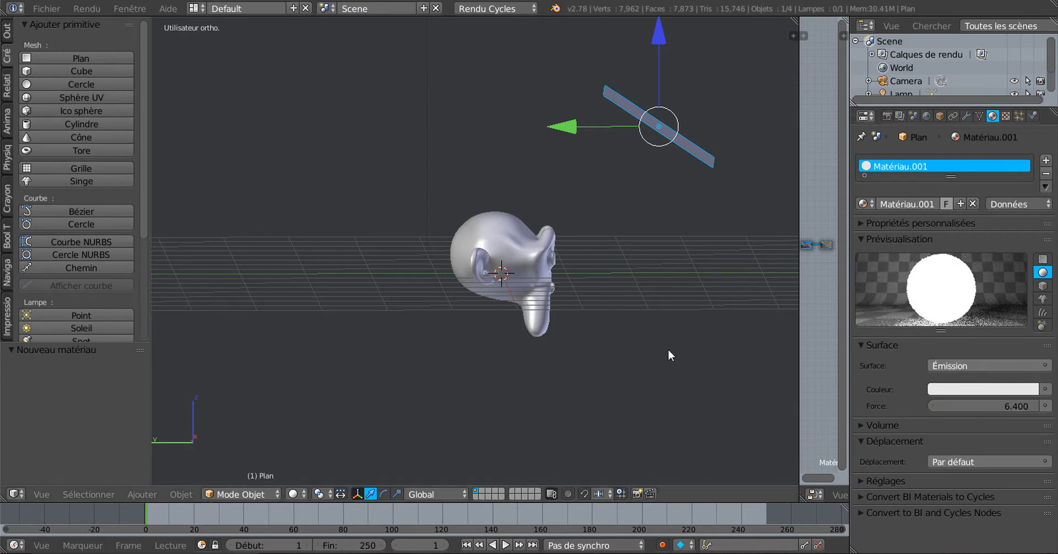
Step: Duplicate the light plane about 3.3 units along positive X and rotate the copy about 72.4° around Z
middle_click_drag(668, 349, 503, 355)
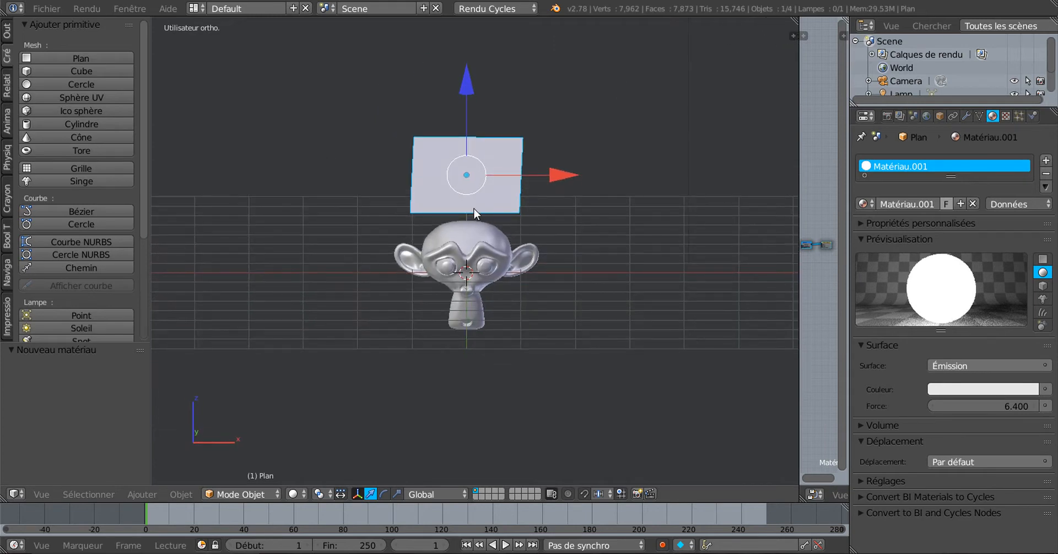
key("shift+d")
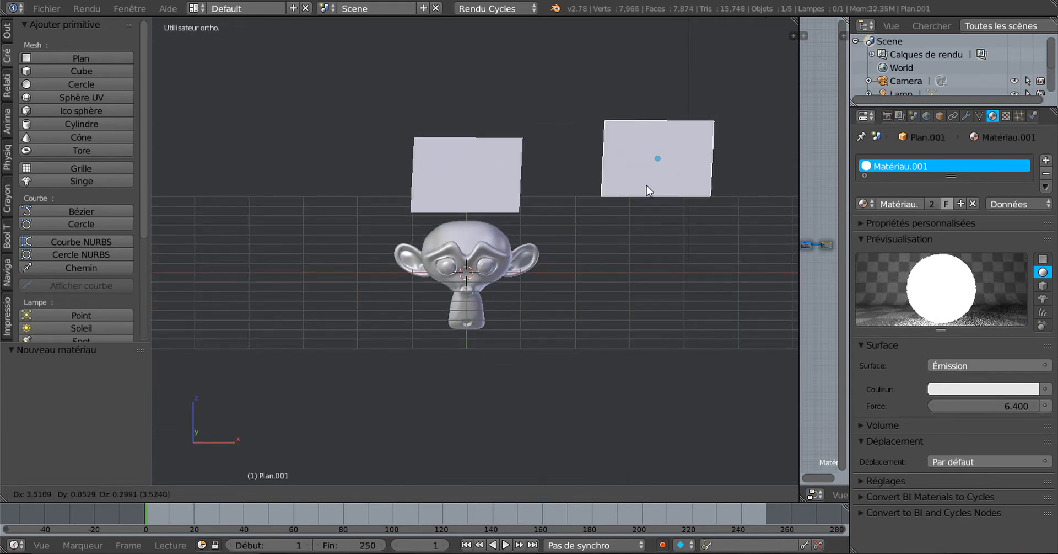
left_click(654, 210)
key("r")
key("z")
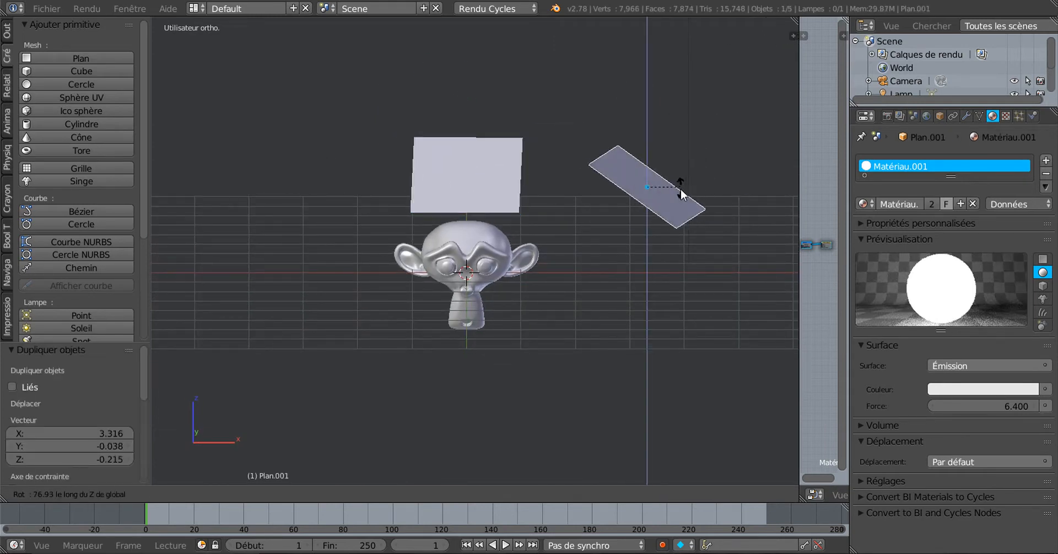
left_click(677, 191)
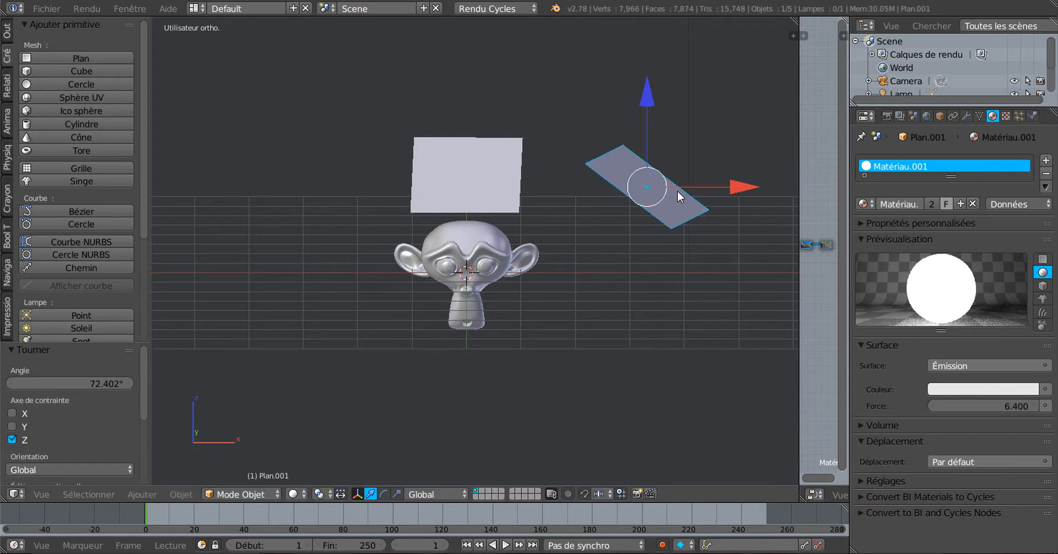
Step: Duplicate the middle light plane about 3.4 units along negative X and rotate the copy about -54.4° around Z
right_click(461, 177)
key("shift+d")
left_click(274, 174)
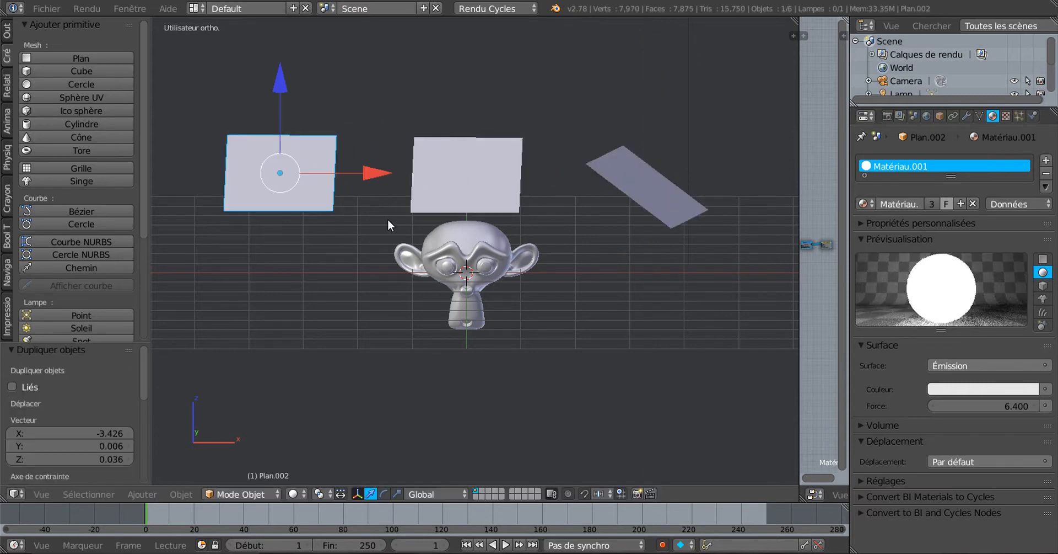
key("r")
key("Escape")
key("r")
key("z")
left_click(292, 223)
Step: View Suzanne and the three light planes from the front in Rendu shading
middle_click_drag(379, 266, 479, 275)
left_click(294, 493)
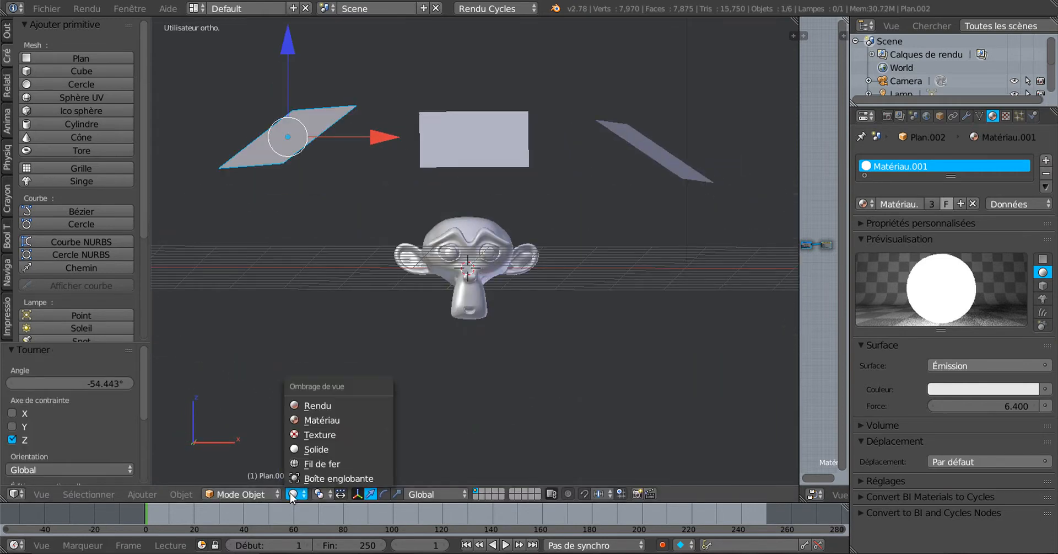
left_click(313, 408)
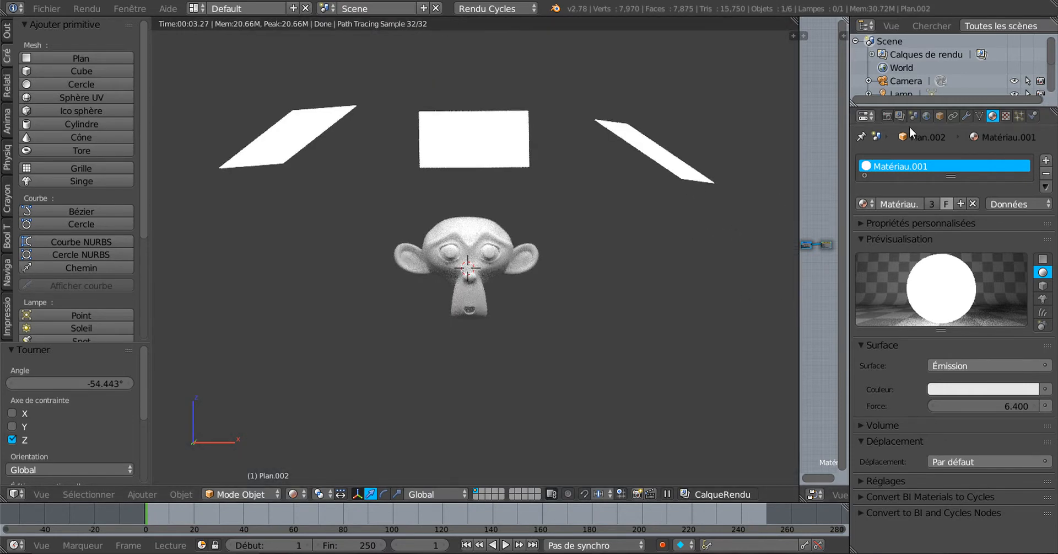
Step: In the selected light plane's Cycles settings, turn off its Caméra ray visibility
left_click(939, 116)
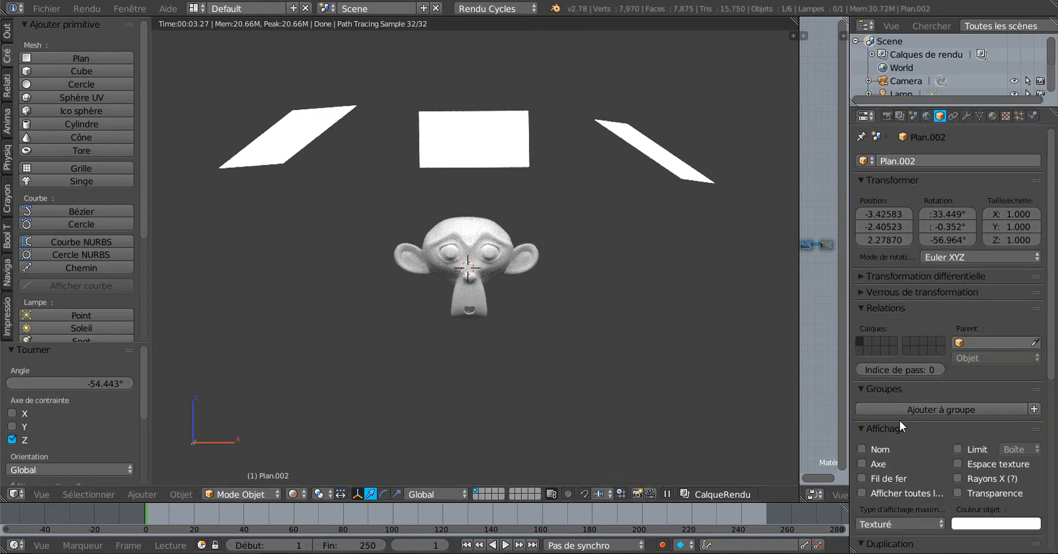
scroll(899, 468, "down", 5)
scroll(899, 467, "down", 2)
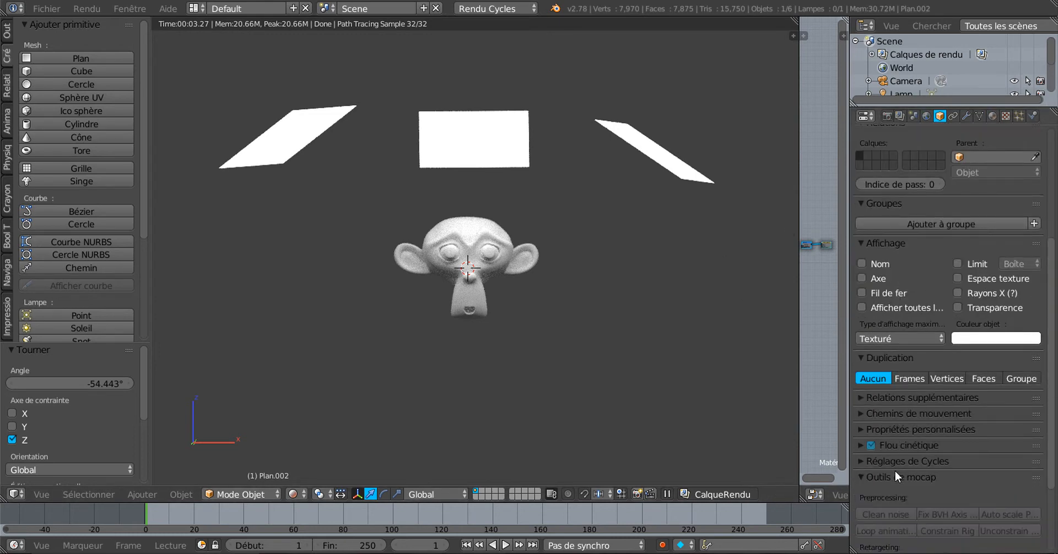
left_click(864, 460)
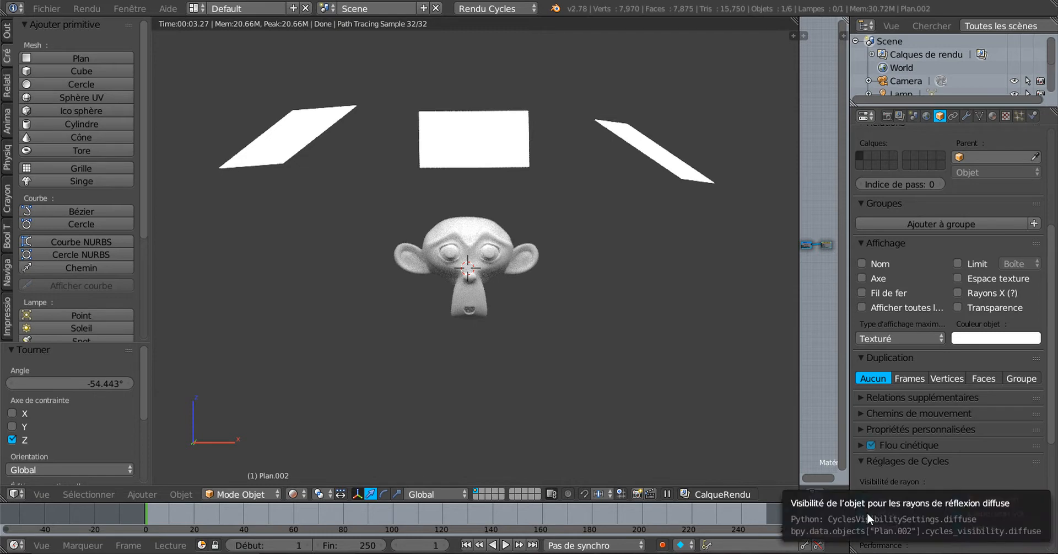
left_click(889, 498)
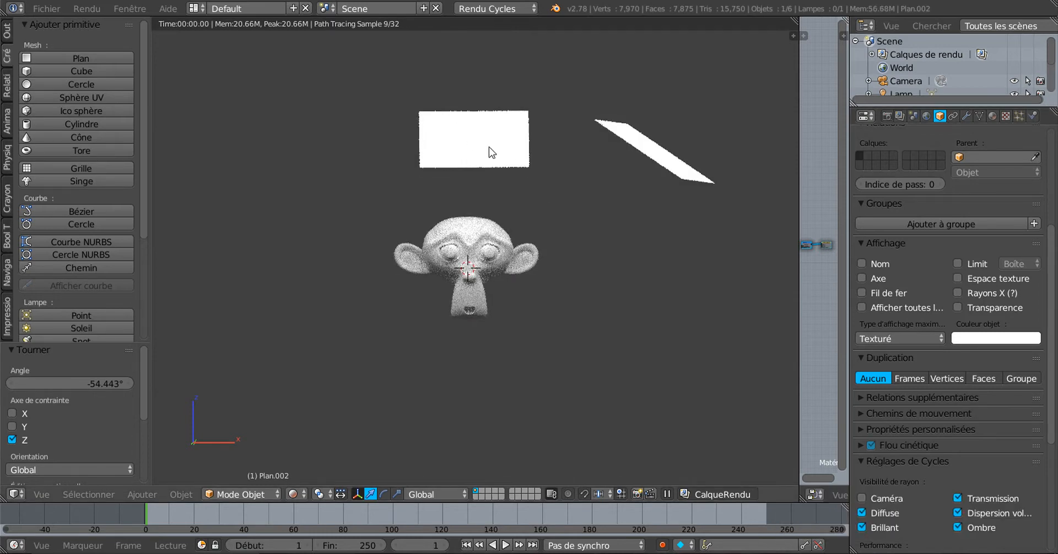
Step: Turn off Caméra ray visibility for the middle light plane and the remaining visible light plane
right_click(489, 151)
left_click(864, 498)
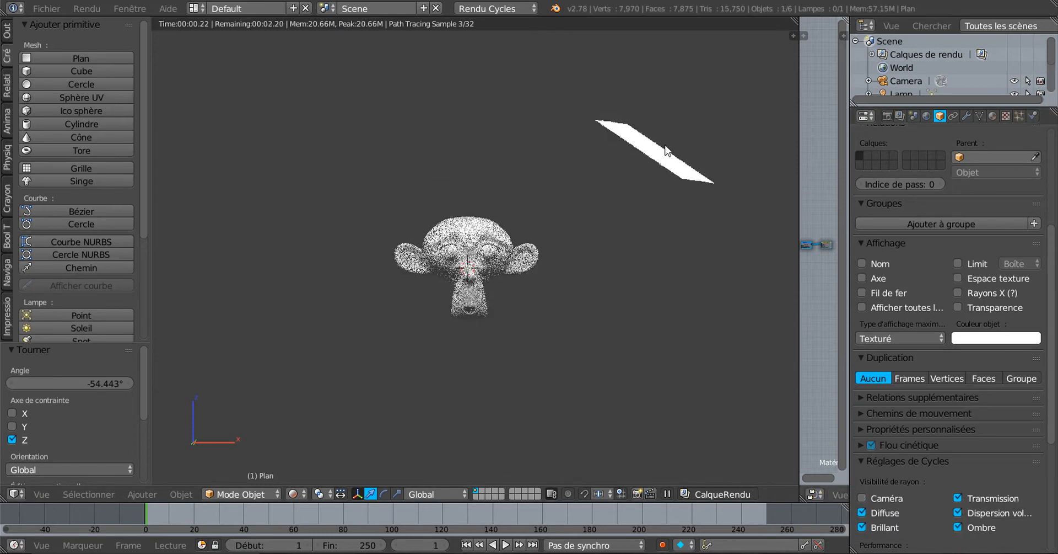
right_click(642, 172)
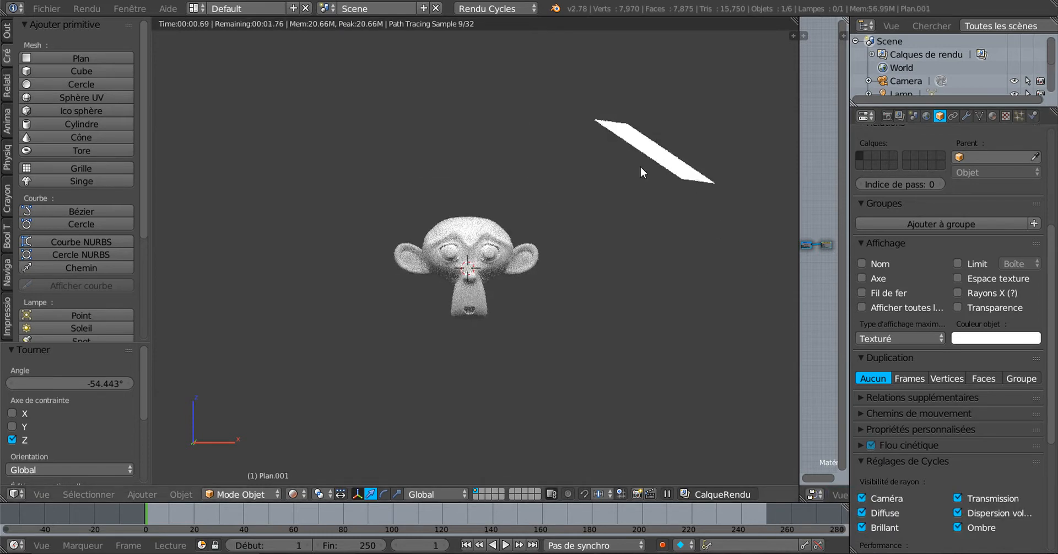
left_click(863, 498)
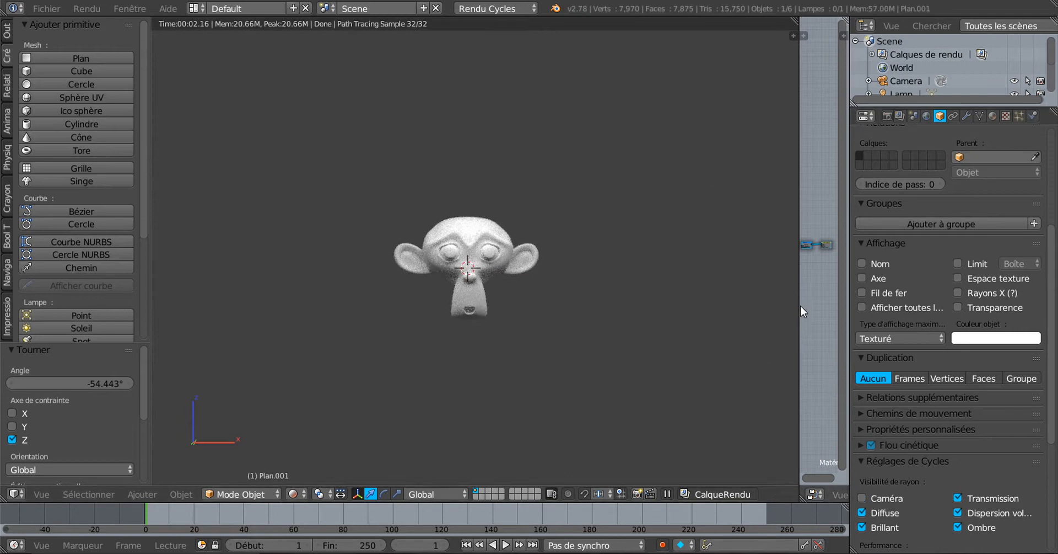
Step: Widen the node editor next to the 3D view and enlarge both Suzanne and the Matériau.001 nodes
left_click_drag(803, 311, 568, 310)
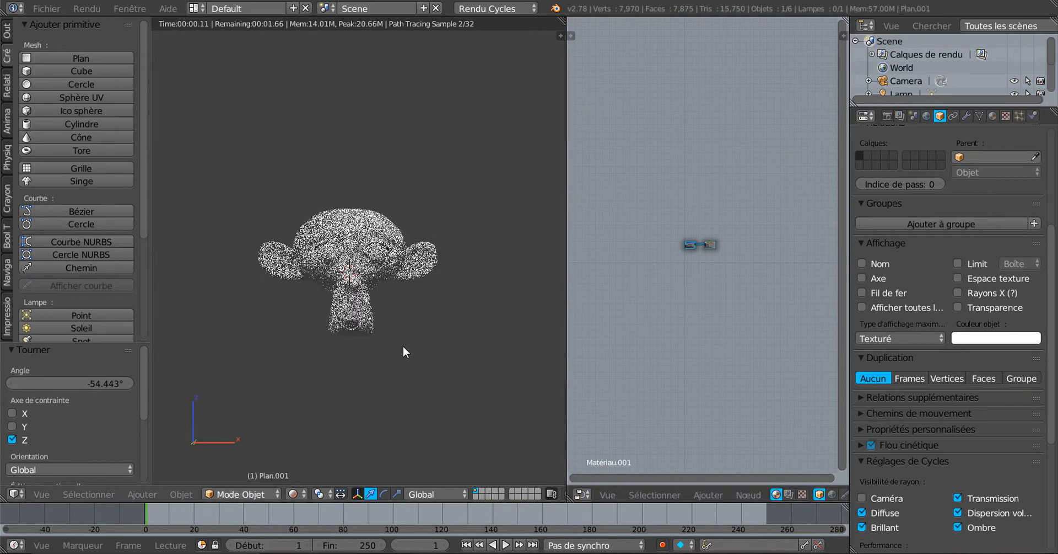
scroll(402, 345, "up", 4)
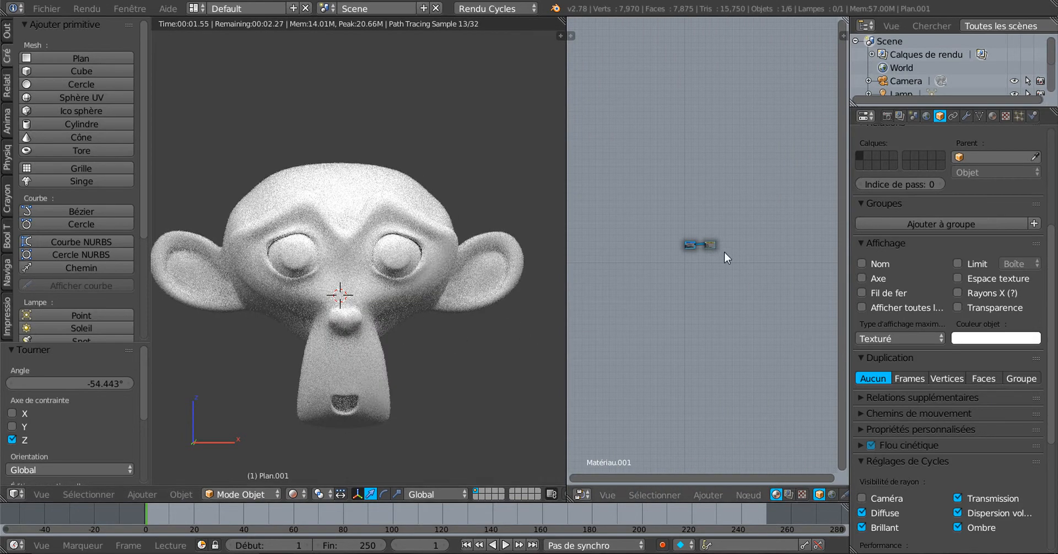
scroll(733, 257, "up", 5)
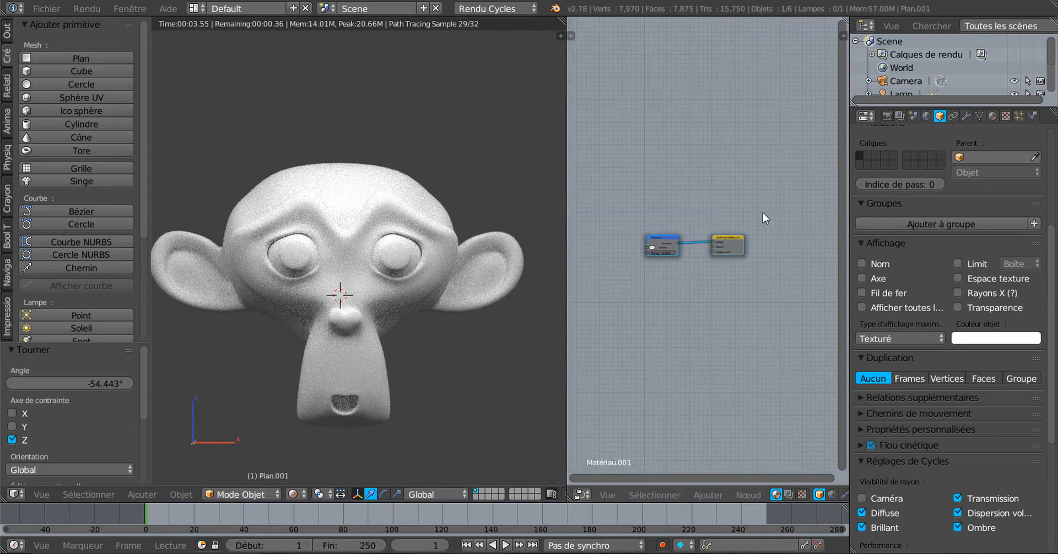
scroll(763, 212, "up", 3)
Step: Switch the Cycles render device to CPU
left_click(882, 117)
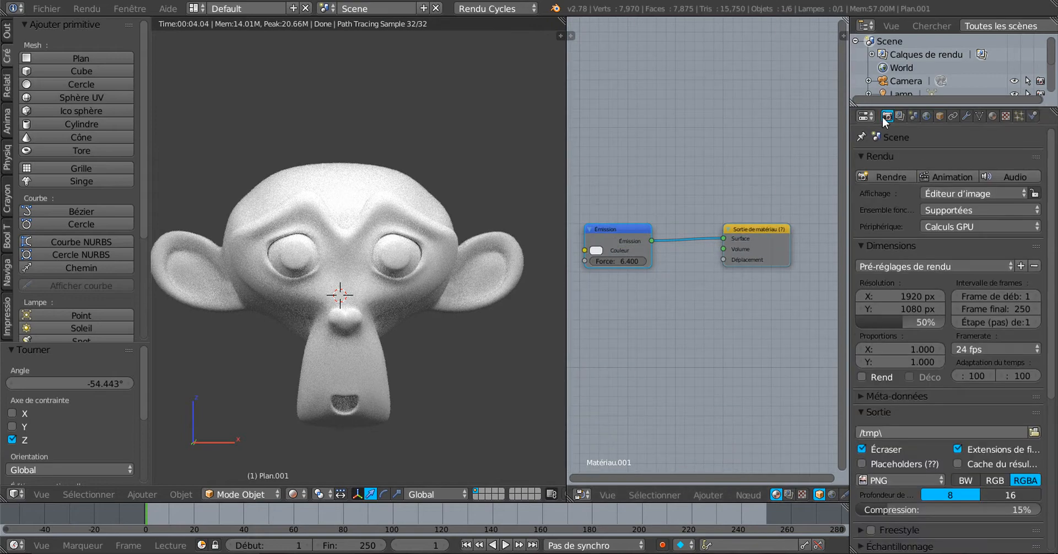
left_click(959, 226)
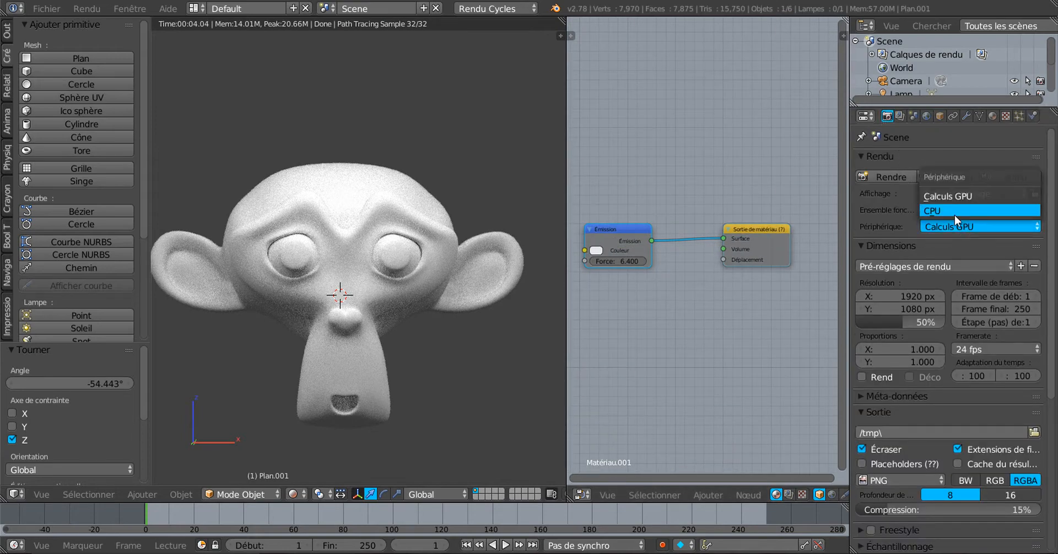
left_click(955, 213)
Step: Widen the node editor over the properties area and place the Émission node above and to the left of the material output
scroll(702, 245, "up", 2)
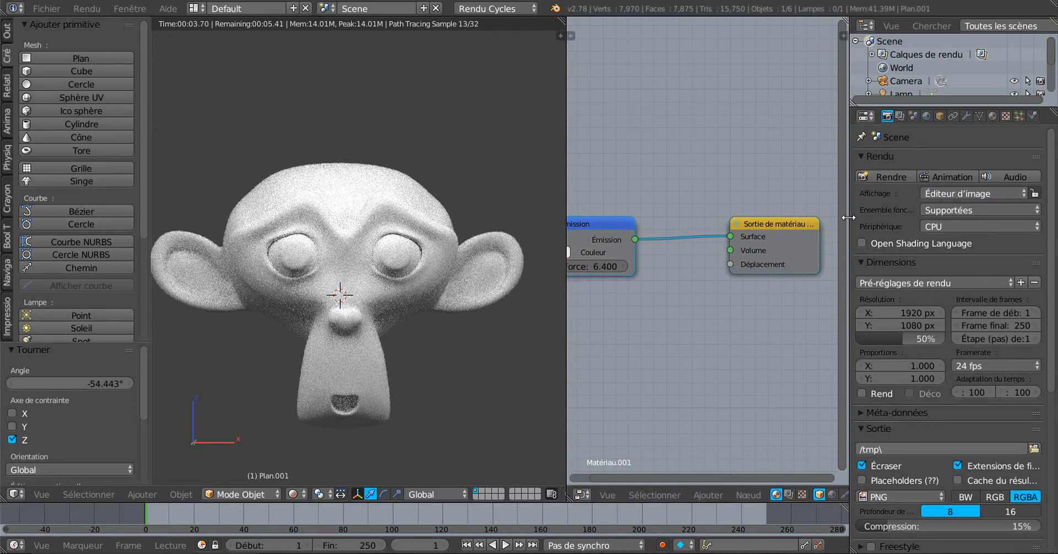
left_click_drag(849, 217, 1009, 216)
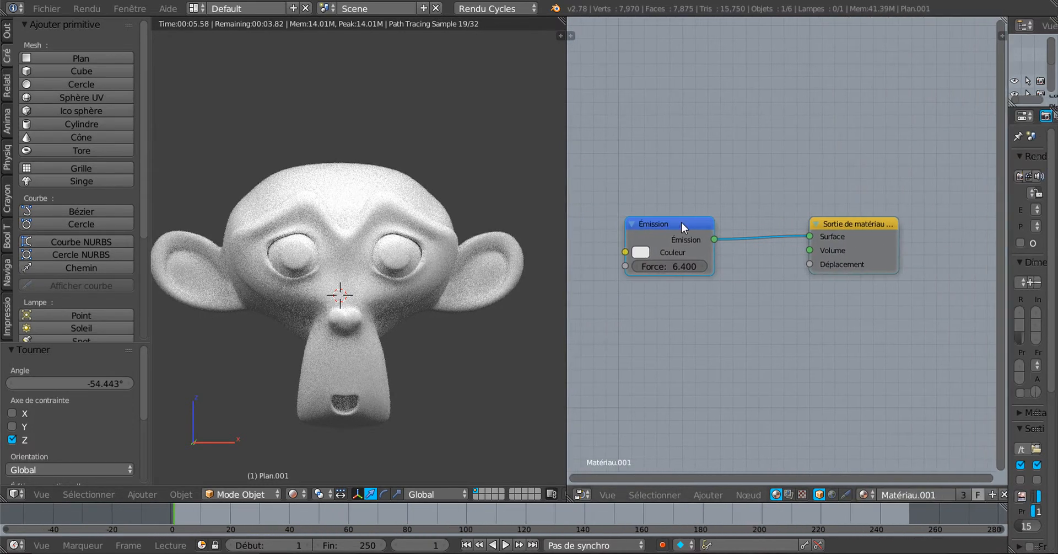
left_click_drag(682, 226, 710, 149)
middle_click_drag(708, 333, 729, 331)
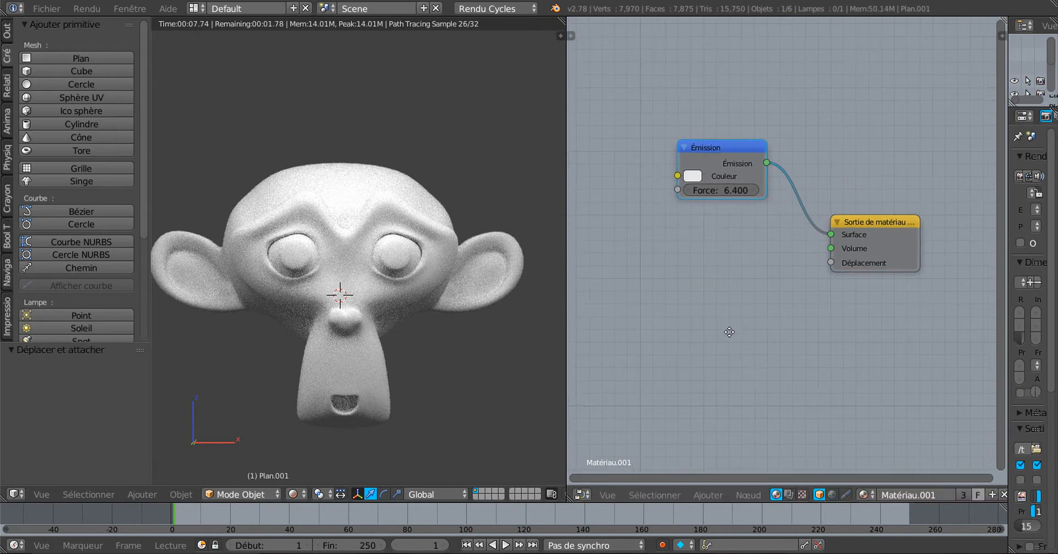
scroll(729, 331, "up", 2)
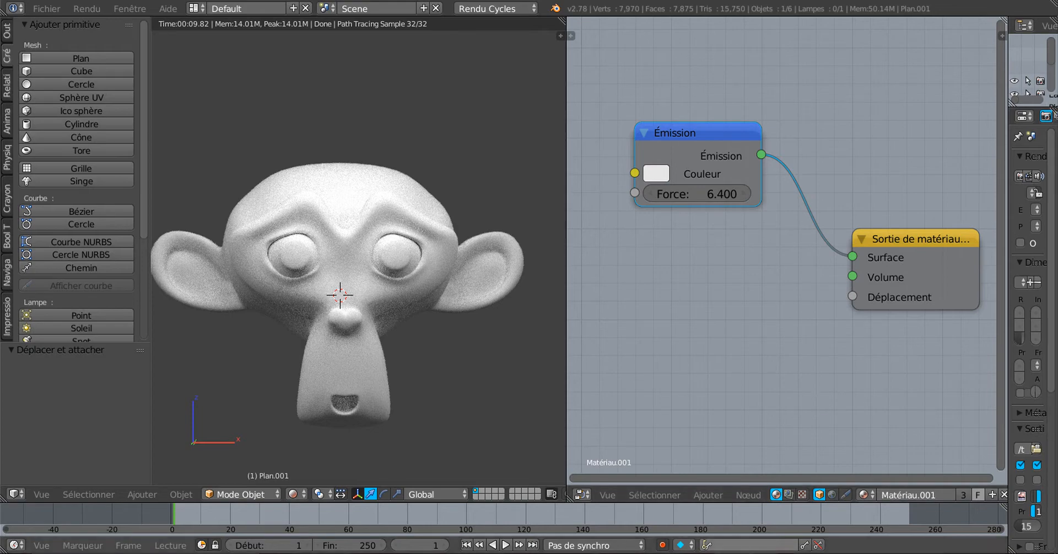
Step: Examine the reference node layout in montage n°4.PNG in XnView and the finished Blender example, and return to the working Blender scene
mouse_move(706, 551)
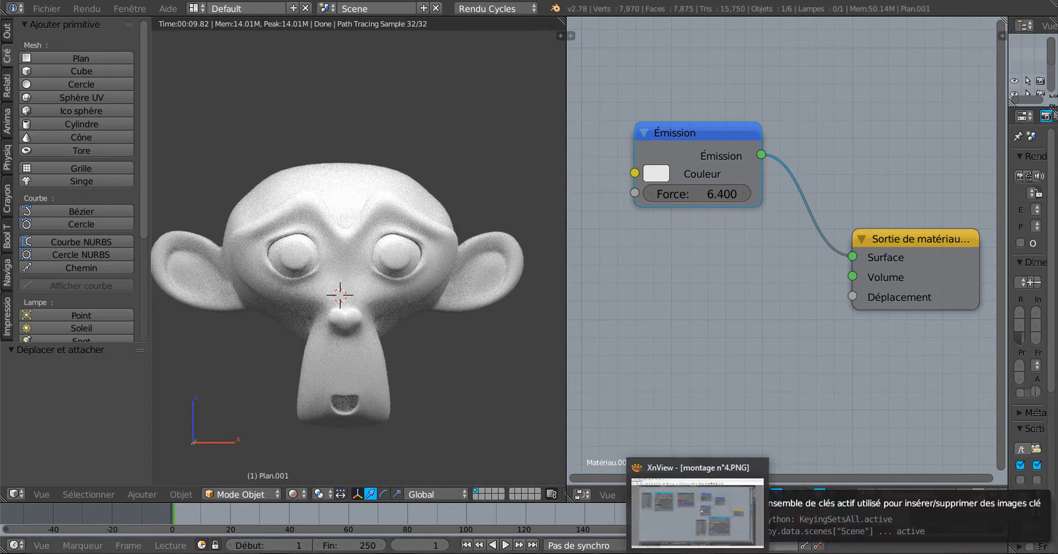
left_click(693, 514)
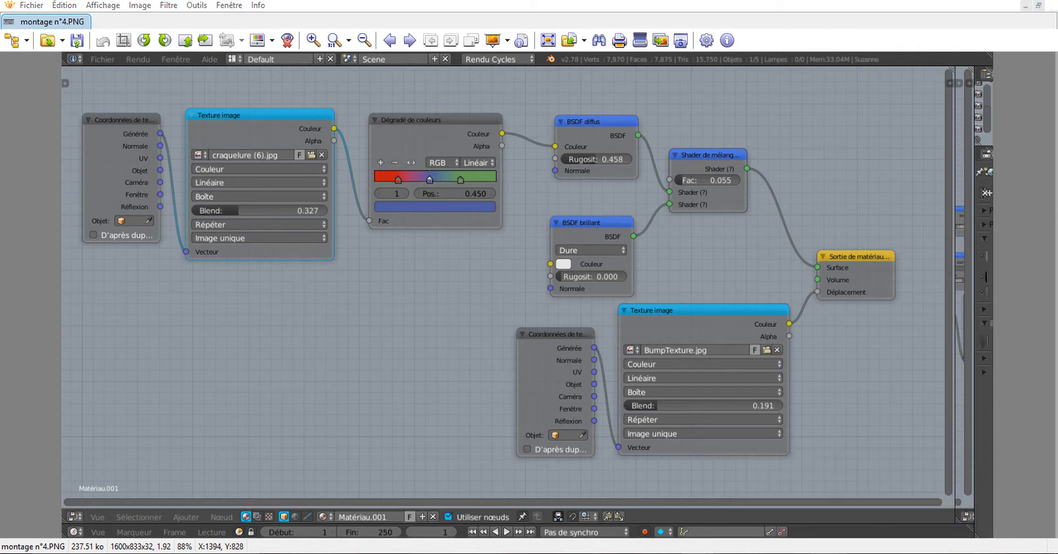
mouse_move(829, 527)
left_click(876, 524)
left_click(784, 515)
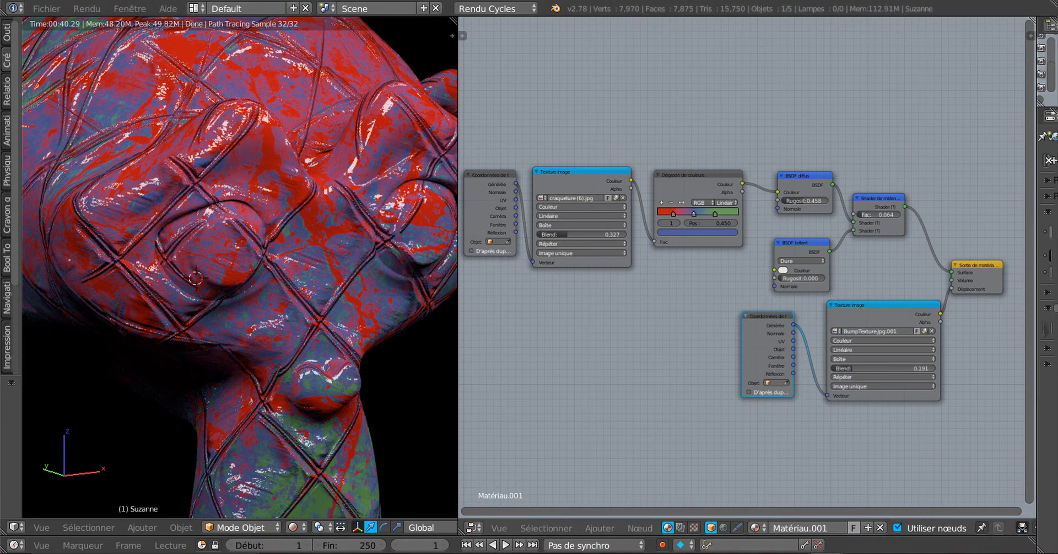
mouse_move(827, 552)
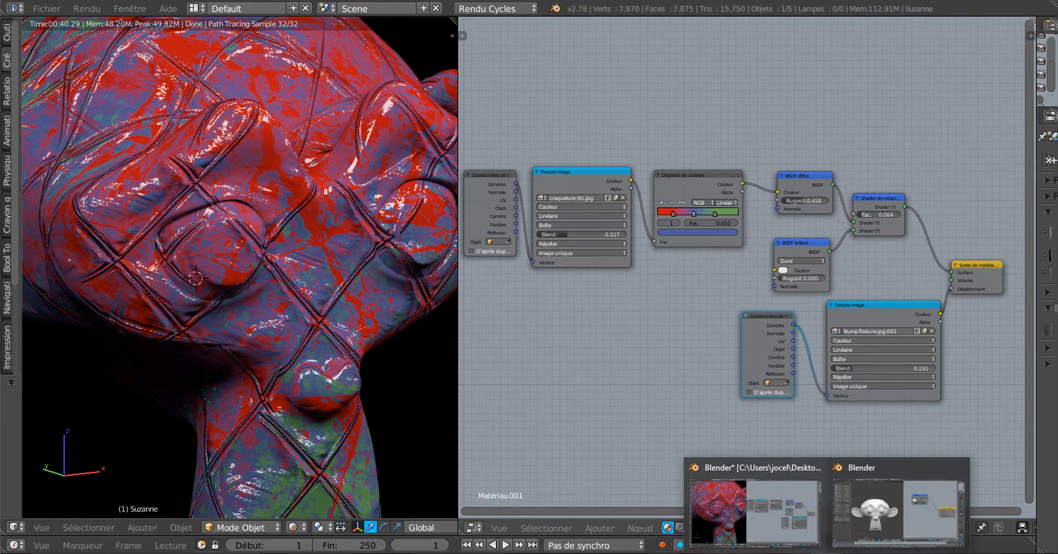
left_click(860, 524)
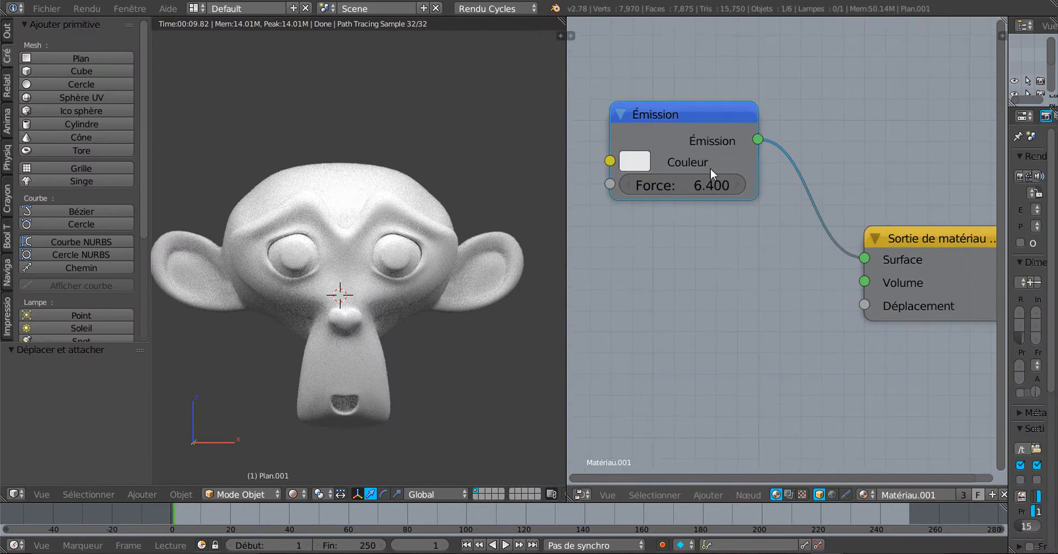
Step: Insert a Shader de mélange node between Émission and the material output's Surface, and space out the three nodes
left_click(709, 494)
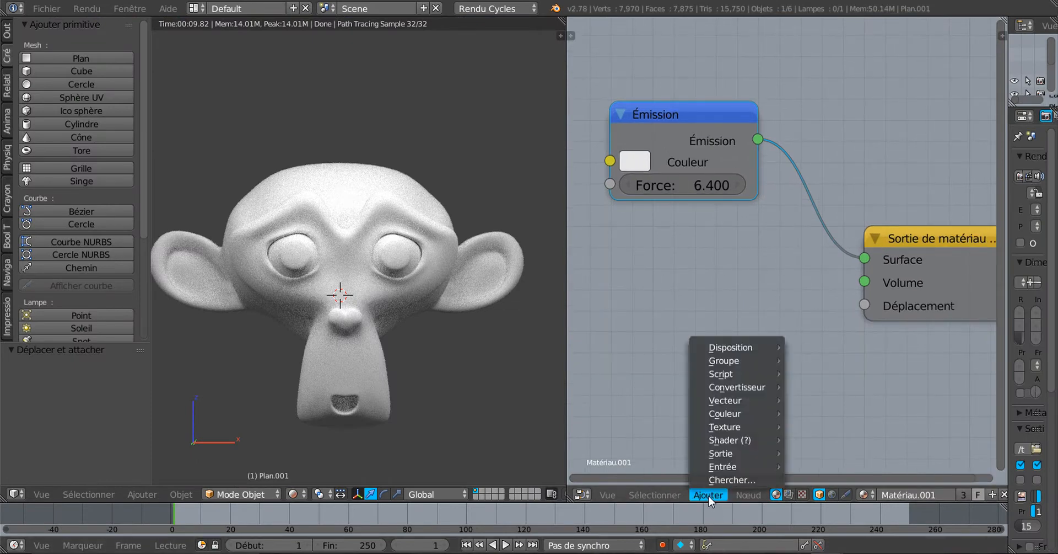
mouse_move(727, 436)
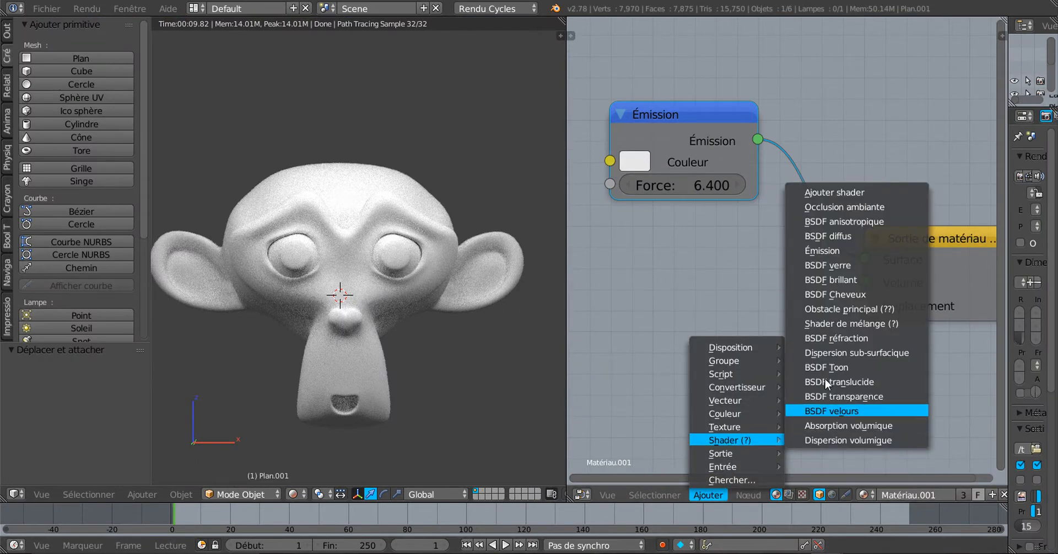
left_click(845, 324)
left_click(746, 131)
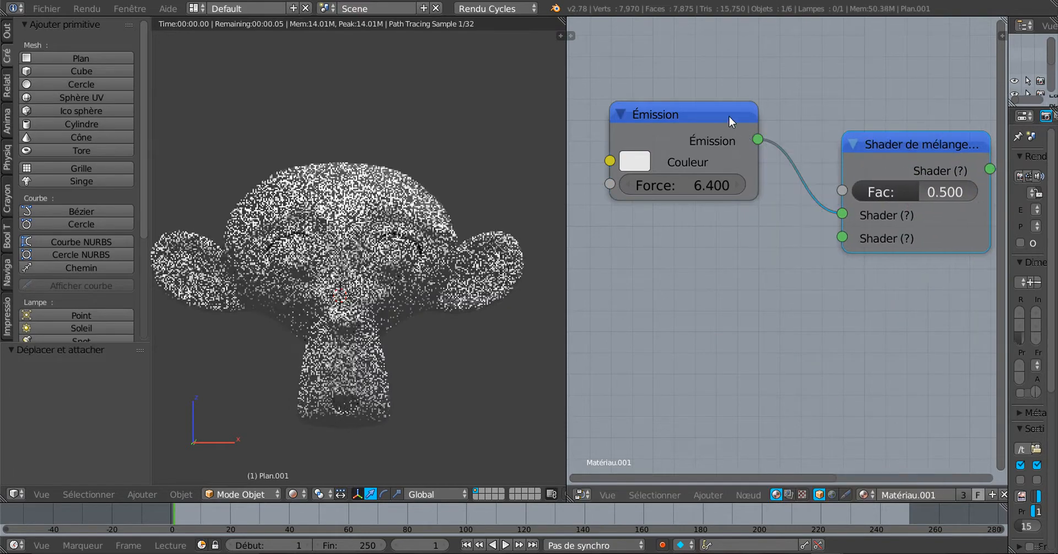
left_click_drag(730, 117, 691, 106)
left_click_drag(888, 144, 843, 151)
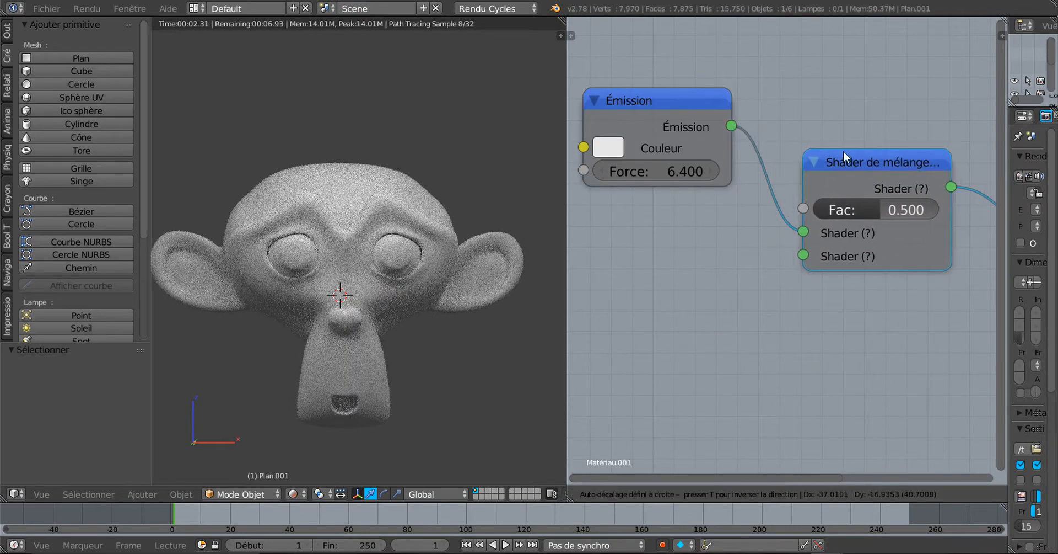
scroll(800, 317, "down", 3)
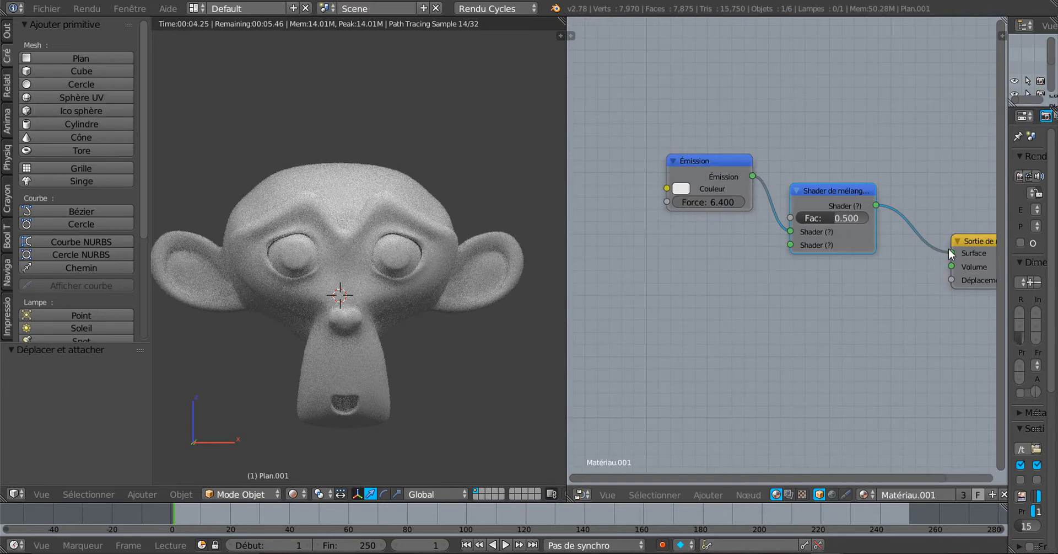
left_click_drag(978, 241, 948, 244)
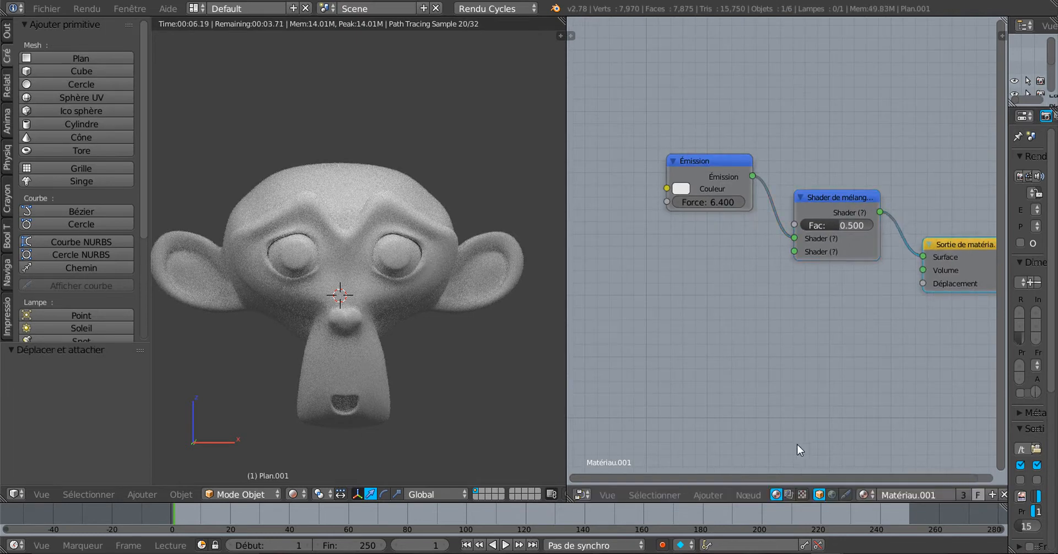
Step: Check the reference layout in XnView, add a Texture image node, and link its Couleur output to the material output's Déplacement
mouse_move(698, 552)
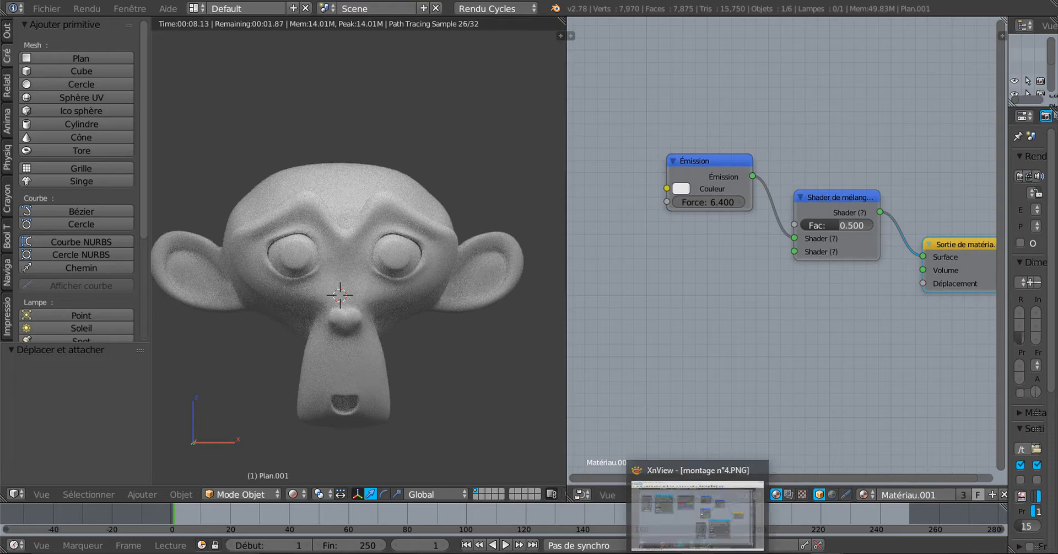
left_click(711, 516)
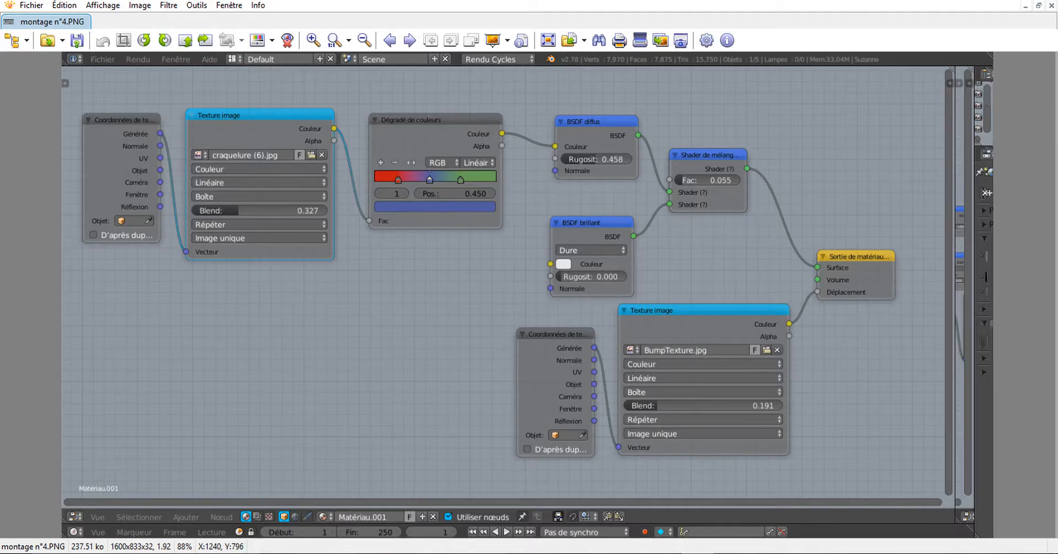
left_click(678, 552)
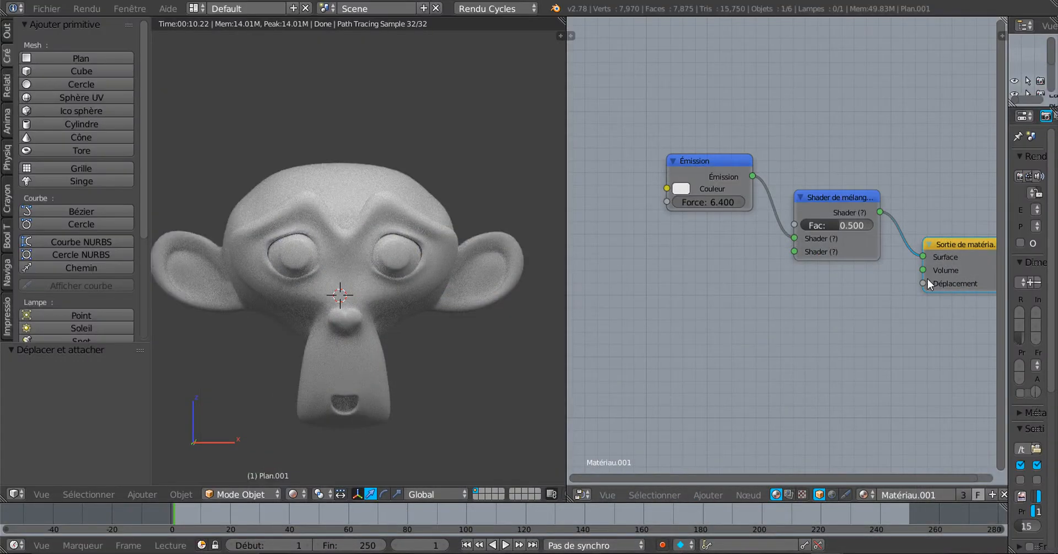
left_click(710, 494)
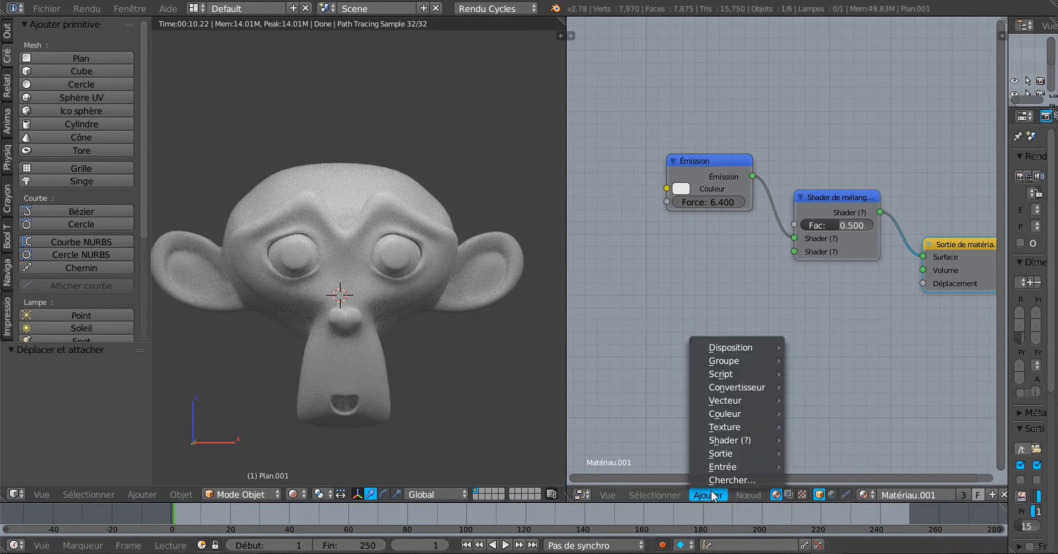
mouse_move(720, 439)
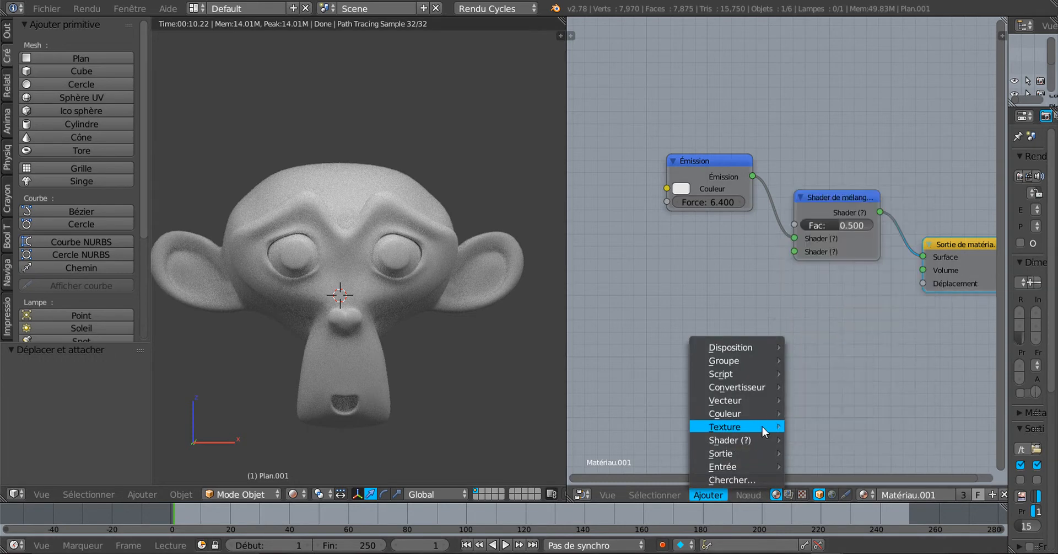
mouse_move(763, 428)
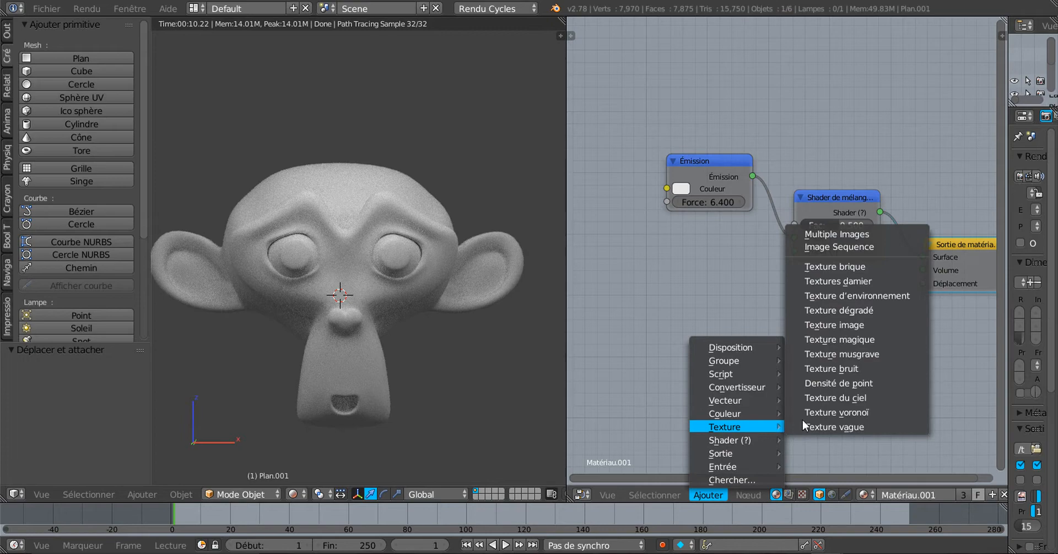
left_click(855, 324)
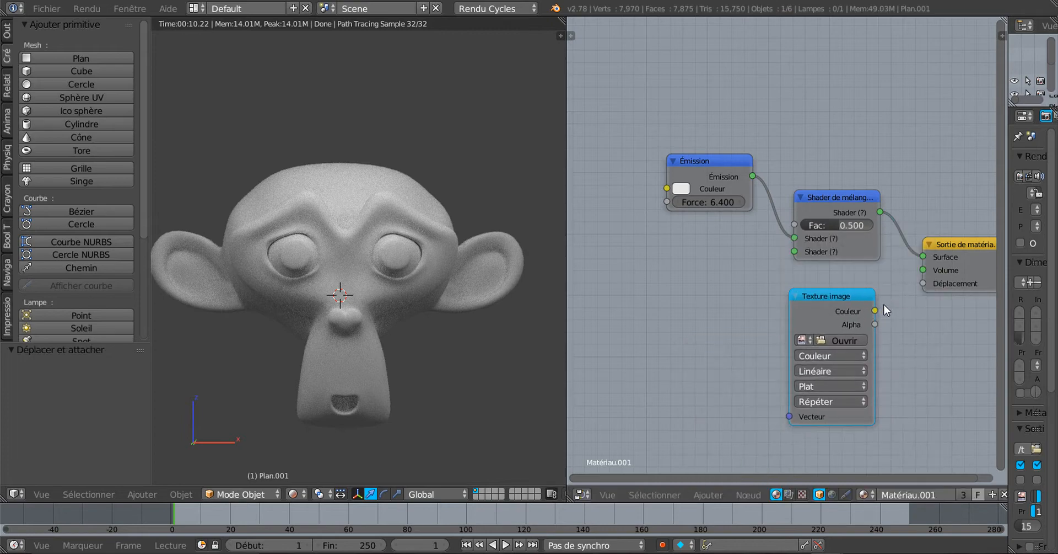
left_click_drag(875, 311, 923, 283)
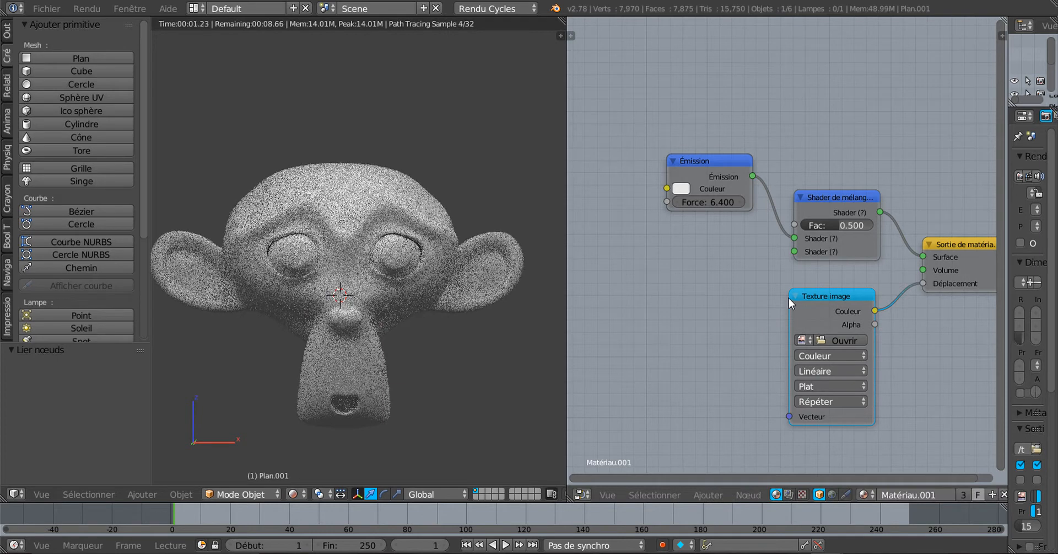
Step: Add a Coordonnées de texture node beside the Texture image node and link its Générée output to the image's Vecteur input
left_click(717, 494)
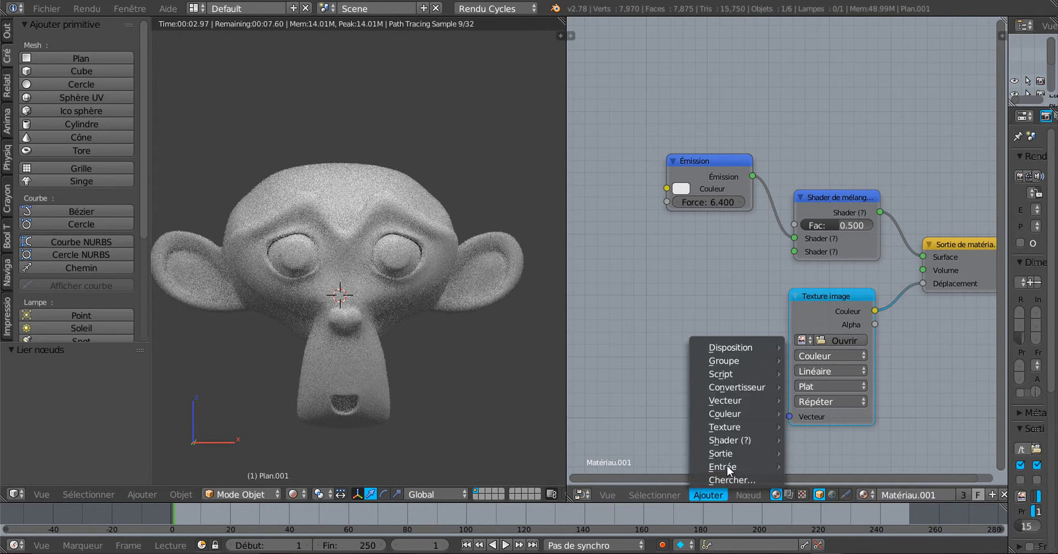
mouse_move(726, 466)
left_click(838, 423)
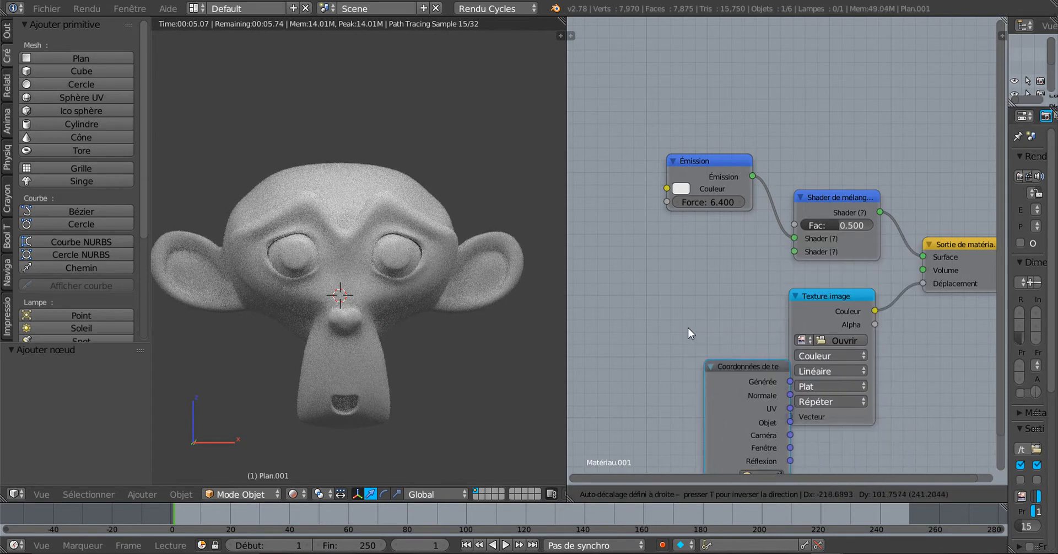
left_click(662, 291)
left_click_drag(746, 313, 771, 351)
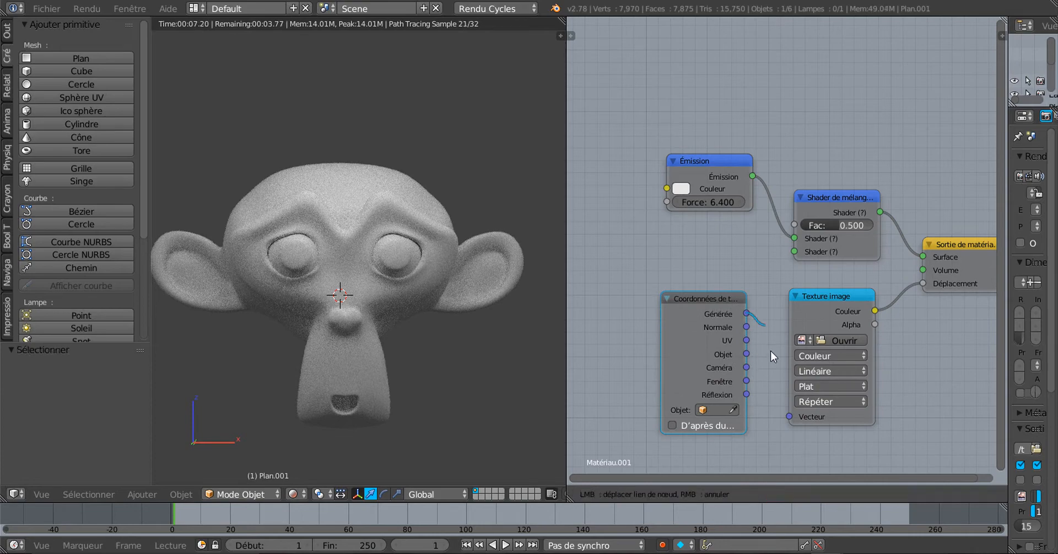
left_click_drag(789, 424, 789, 416)
Step: Widen the node editor over the 3D view and check the reference layout in montage n°4.PNG in XnView before returning to the working Blender scene
left_click_drag(567, 217, 532, 218)
left_click_drag(376, 219, 331, 220)
scroll(389, 286, "down", 1)
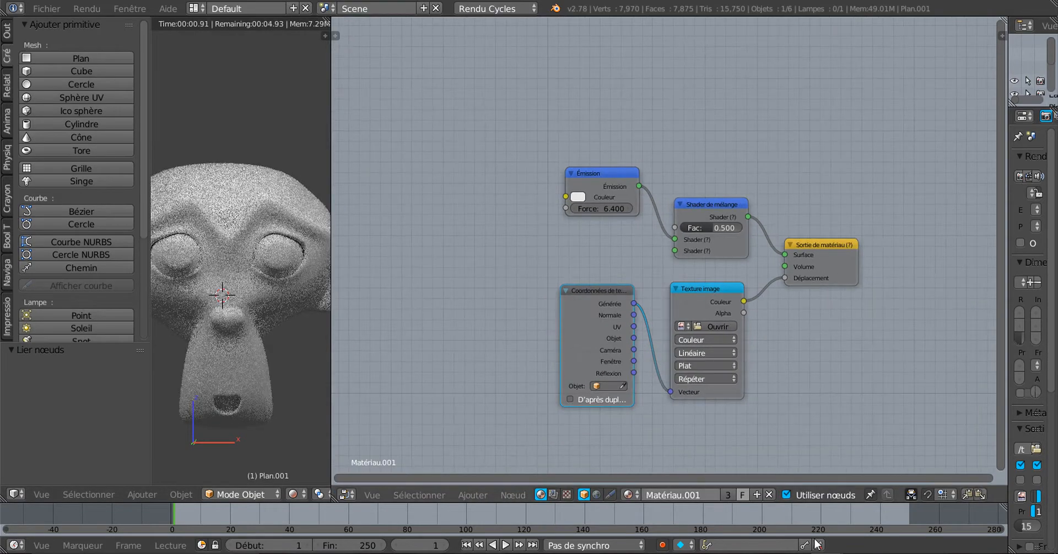
mouse_move(827, 552)
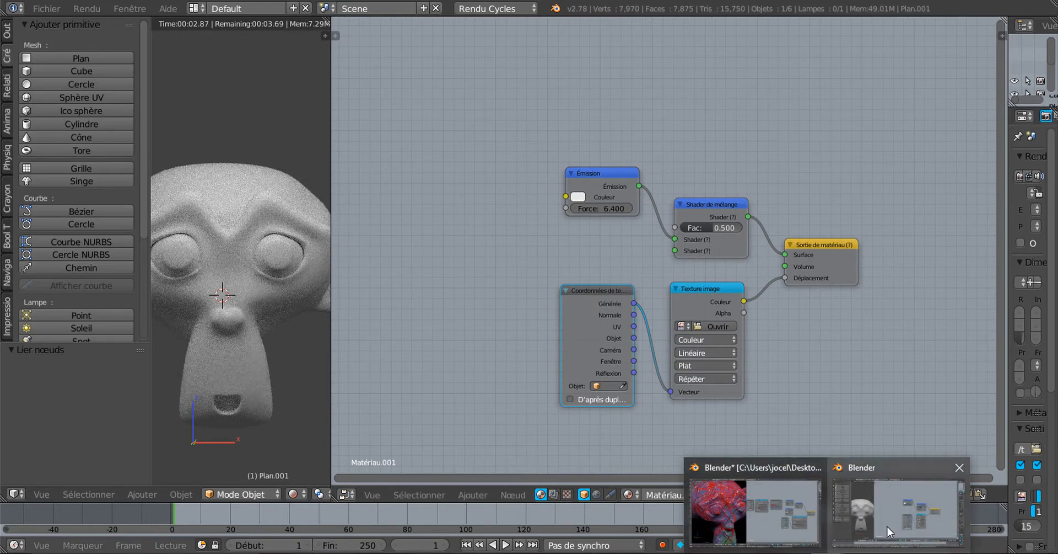
left_click(703, 527)
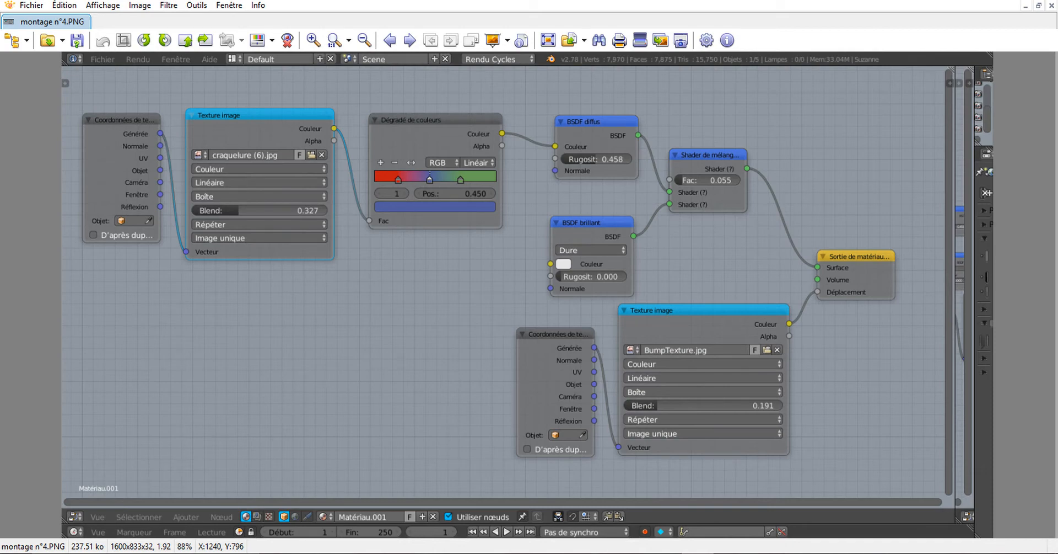
left_click(697, 551)
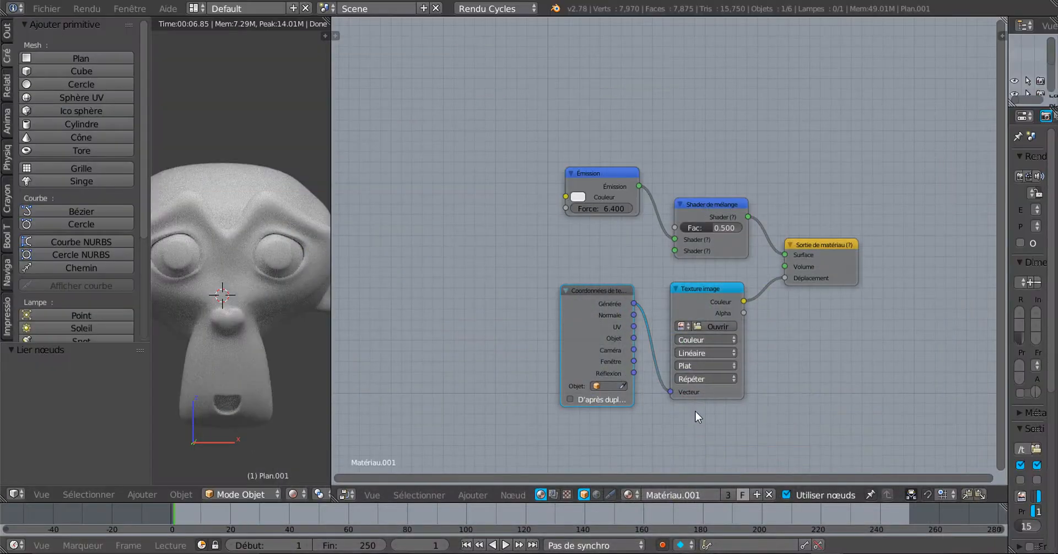
Step: Move the Émission and Shader de mélange nodes up to free space above the texture nodes
left_click_drag(605, 171, 606, 122)
key("g")
left_click(705, 187)
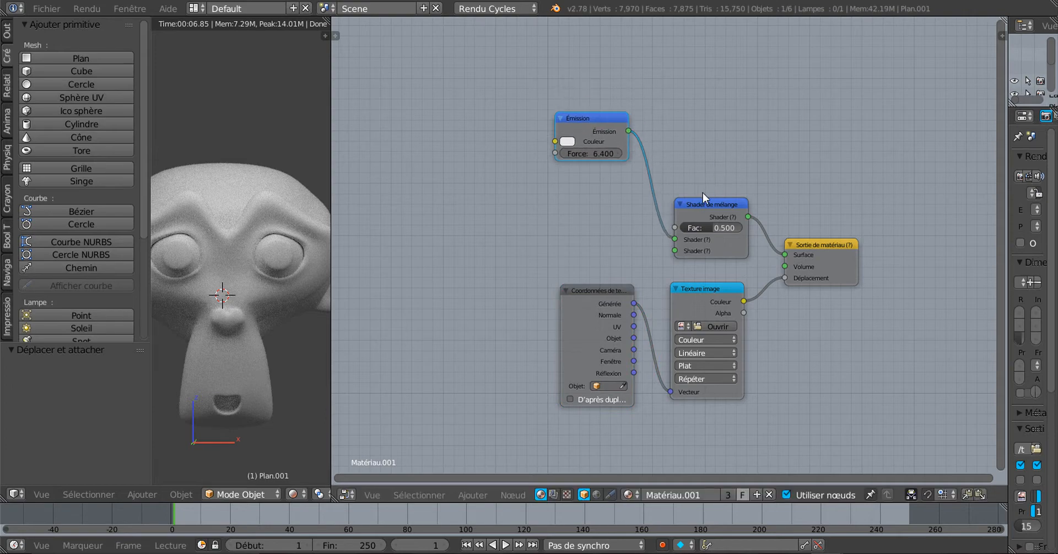
left_click_drag(704, 202, 707, 163)
scroll(692, 246, "up", 2)
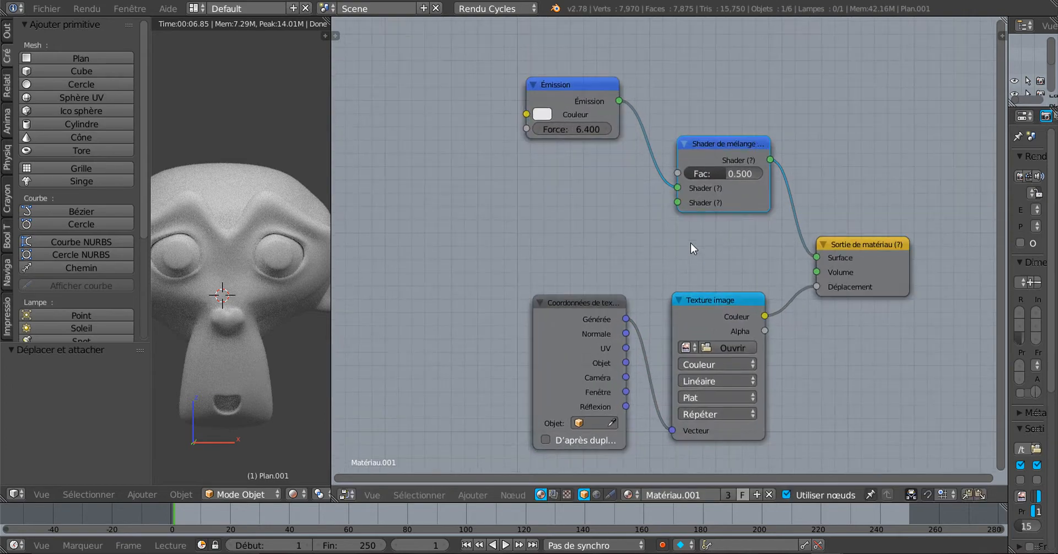
left_click_drag(679, 205, 680, 224)
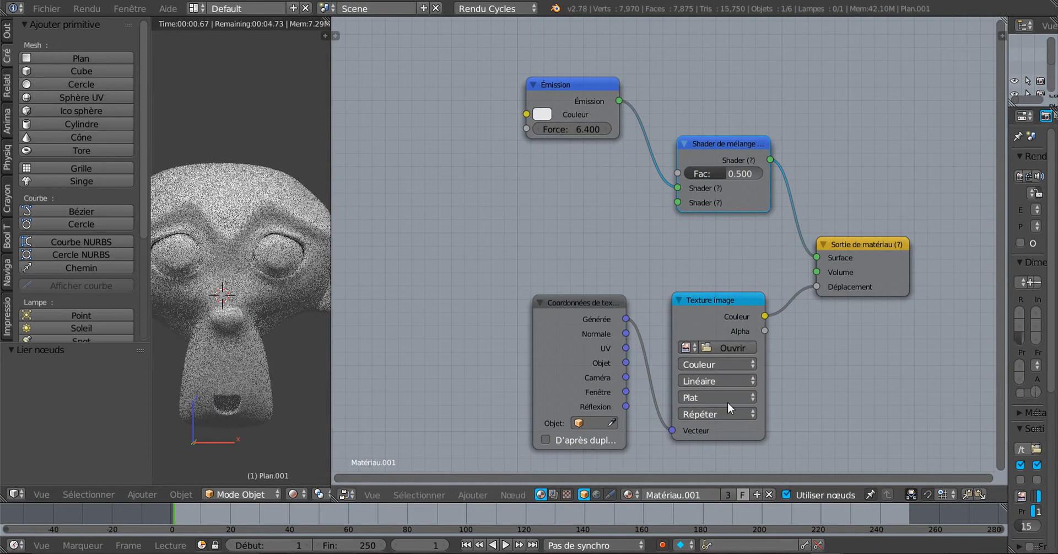
Step: Add a BSDF brillant node below Émission and link its BSDF output to the second Shader input of Shader de mélange
left_click(508, 495)
mouse_move(482, 494)
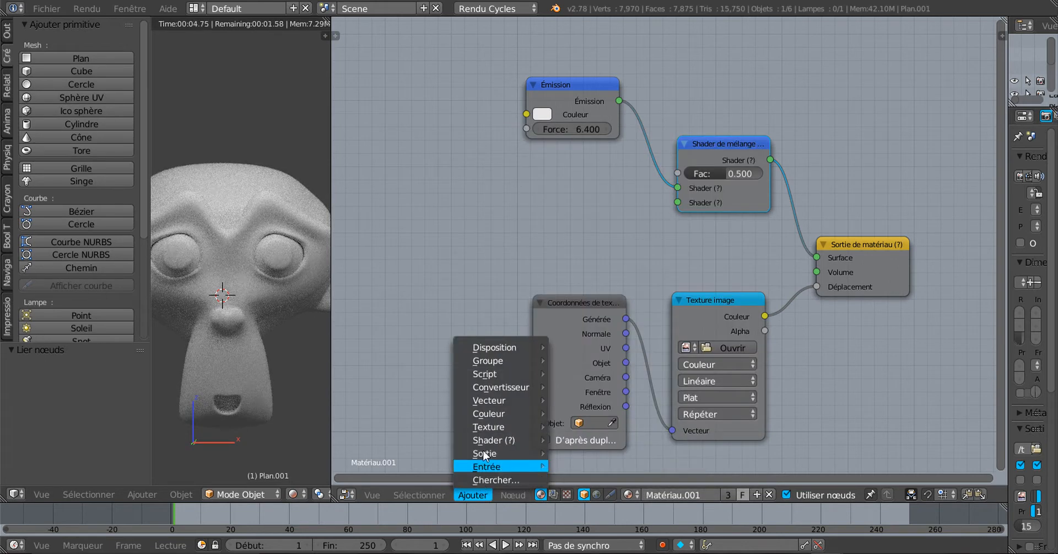
mouse_move(486, 440)
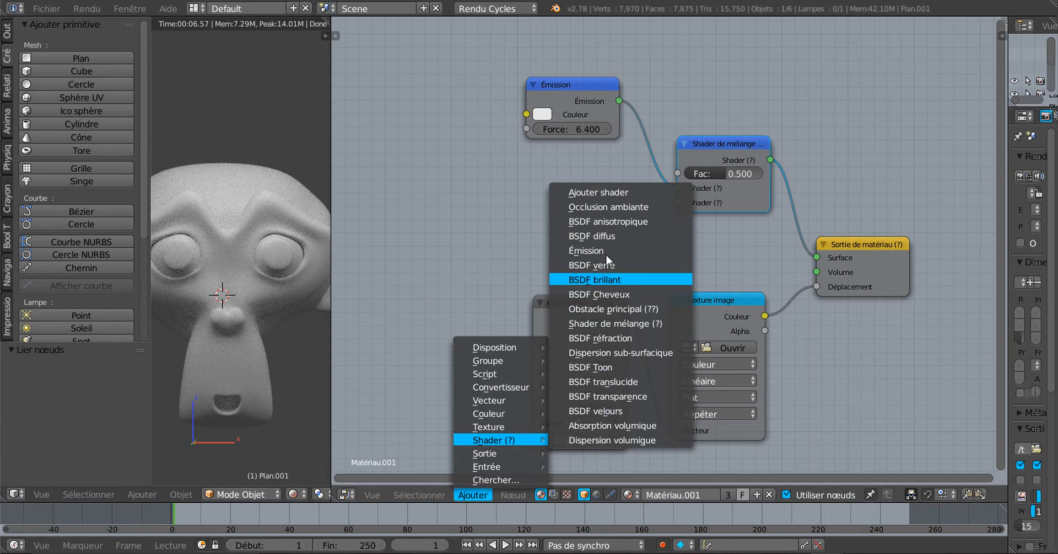
left_click(595, 279)
left_click(525, 177)
left_click_drag(619, 201, 678, 203)
scroll(689, 274, "down", 2)
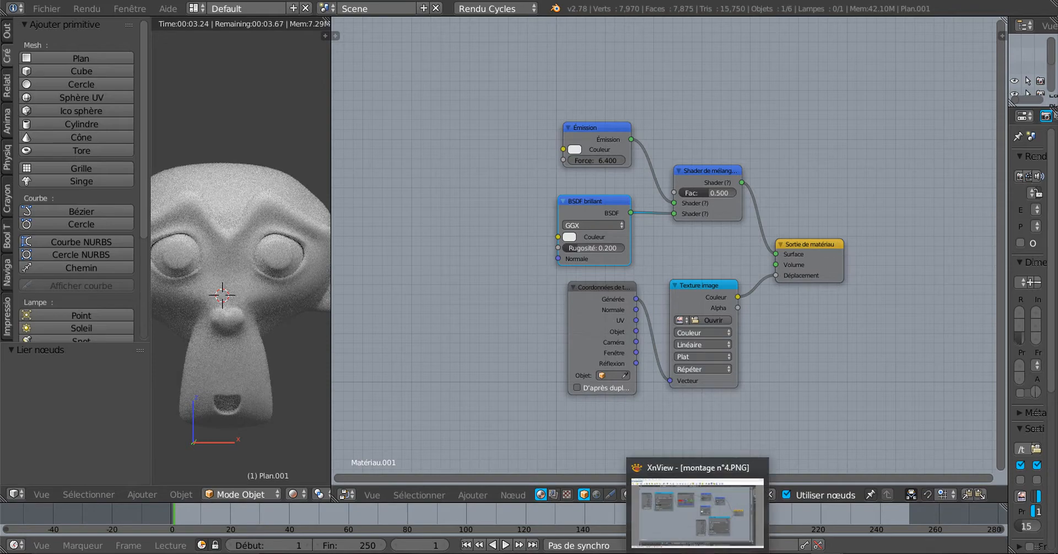
Step: Check the reference in XnView, add a Dégradé de couleurs node before Émission, and link its Couleur output to Émission's Couleur
left_click(700, 552)
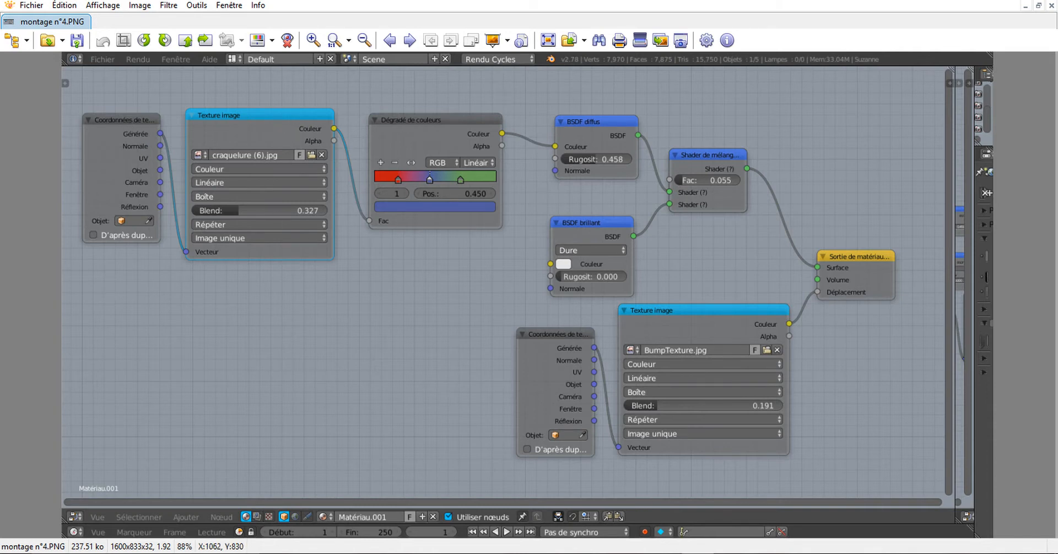
mouse_move(827, 553)
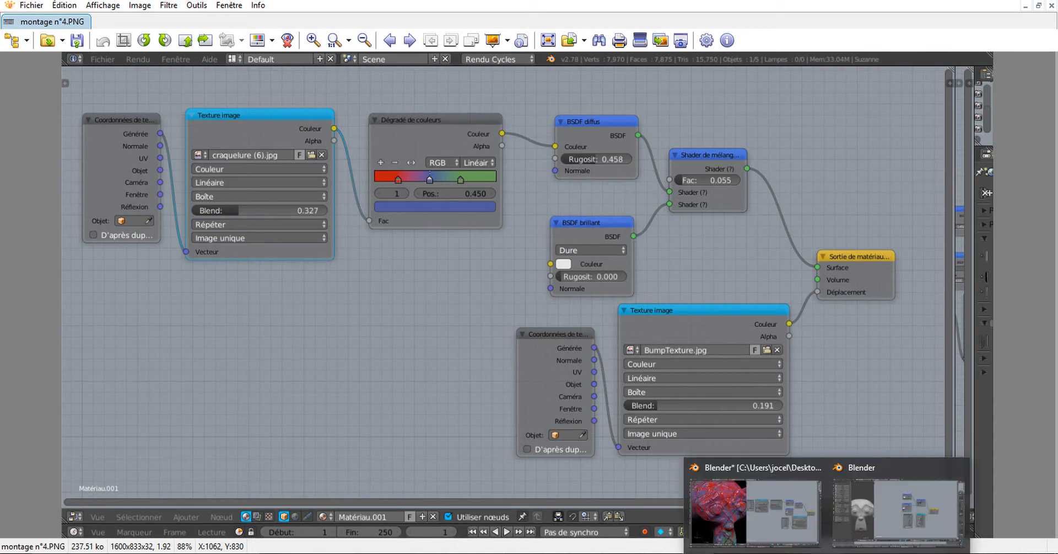
left_click(895, 533)
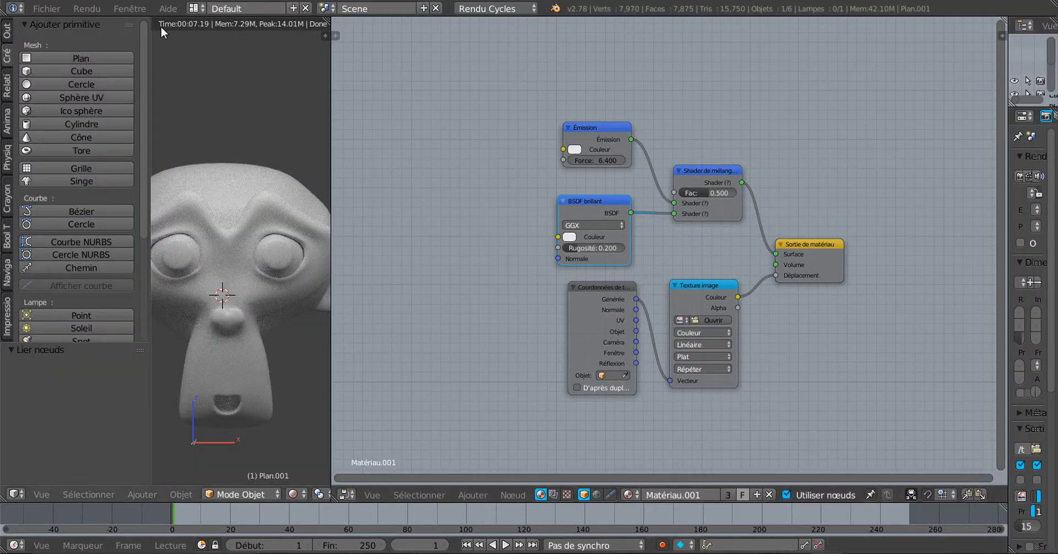
left_click(473, 495)
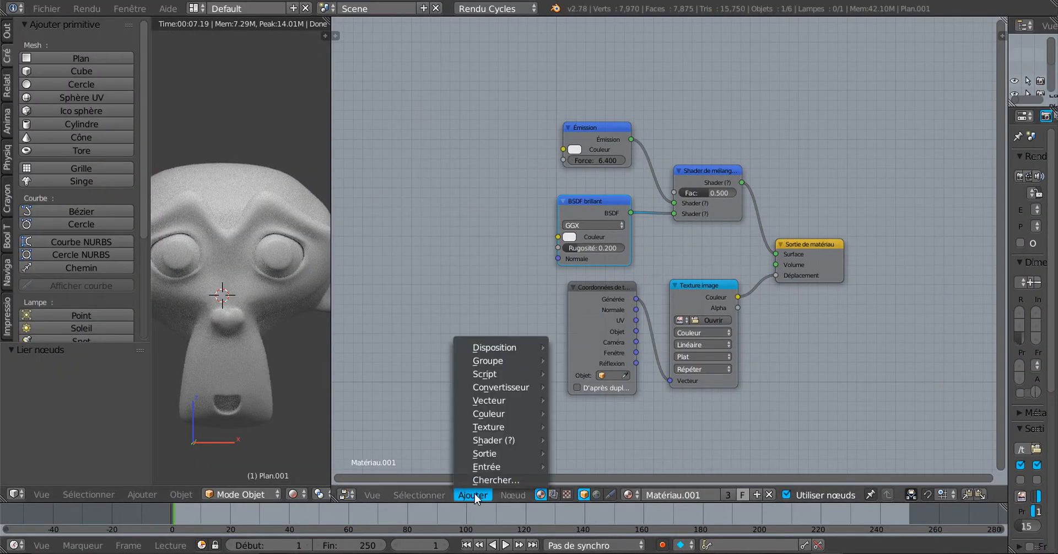
mouse_move(490, 435)
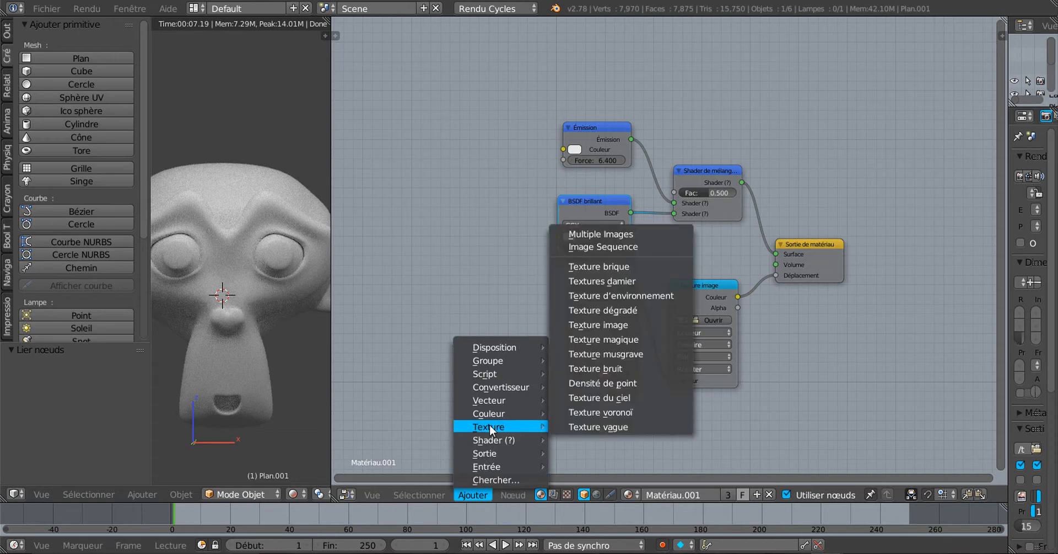
mouse_move(498, 400)
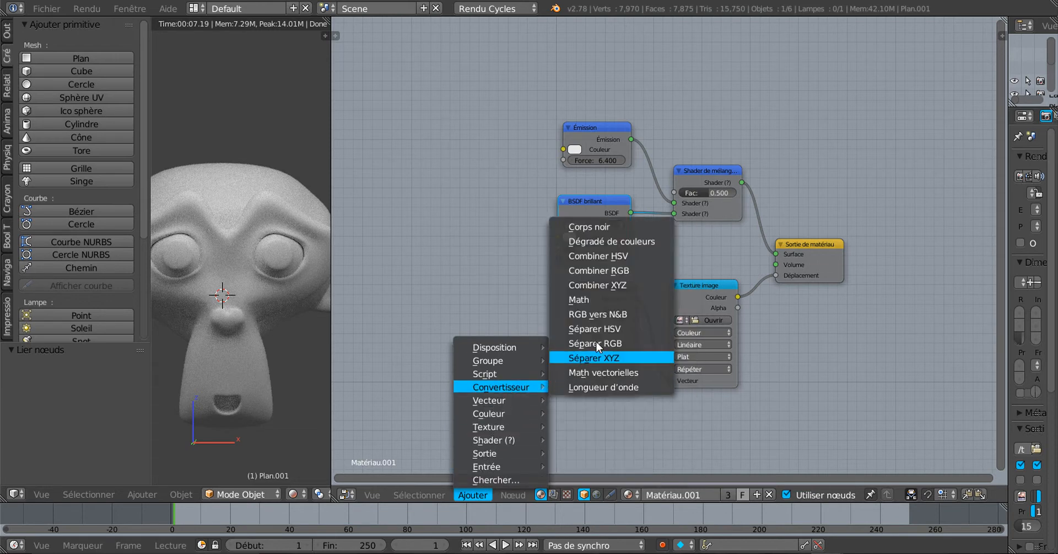
left_click(610, 241)
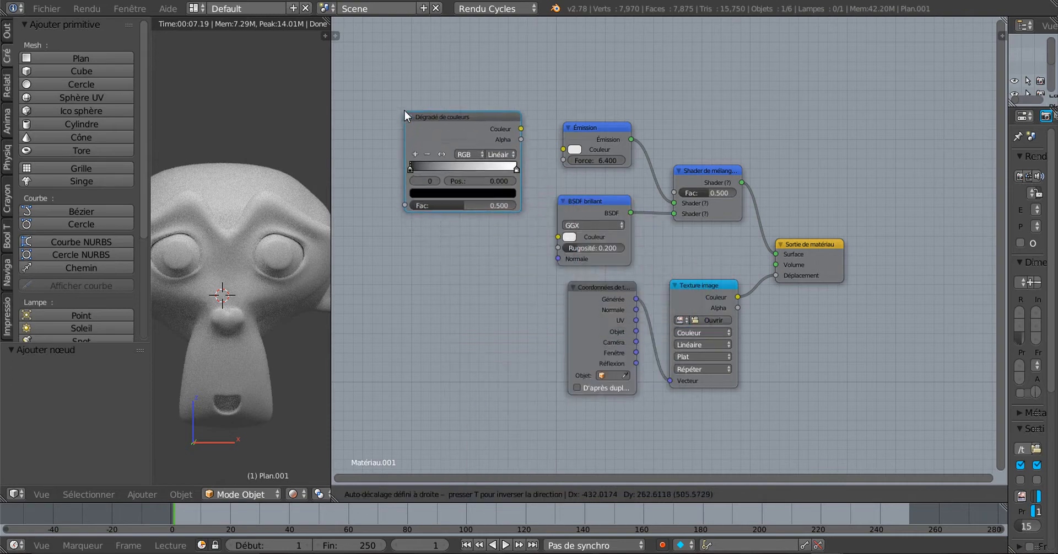
left_click(464, 125)
left_click_drag(518, 125, 564, 149)
scroll(634, 342, "up", 1)
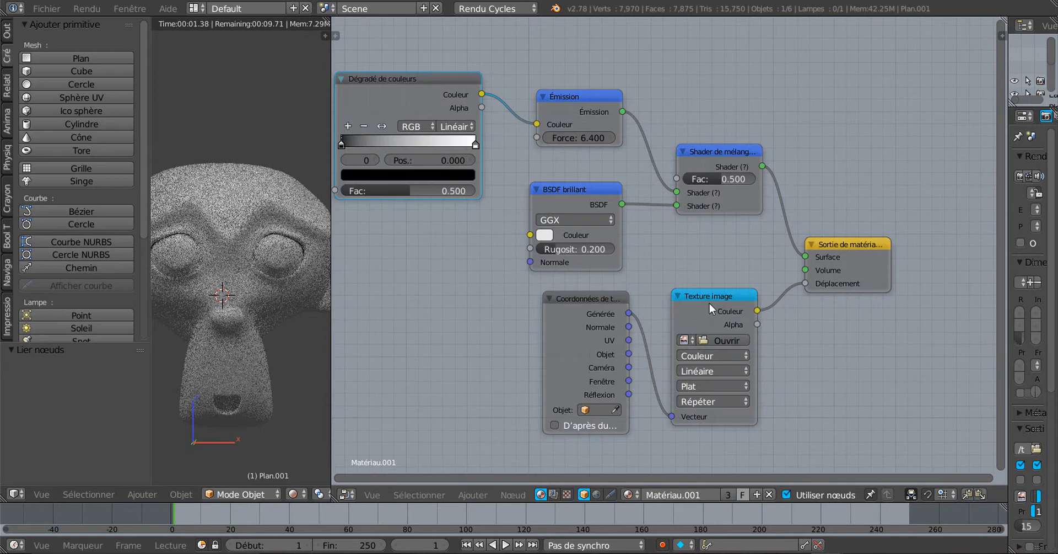
Step: Duplicate the linked Coordonnées de texture and Texture image nodes before the Dégradé de couleurs node and link the copy's Couleur to its Fac
left_click(615, 310)
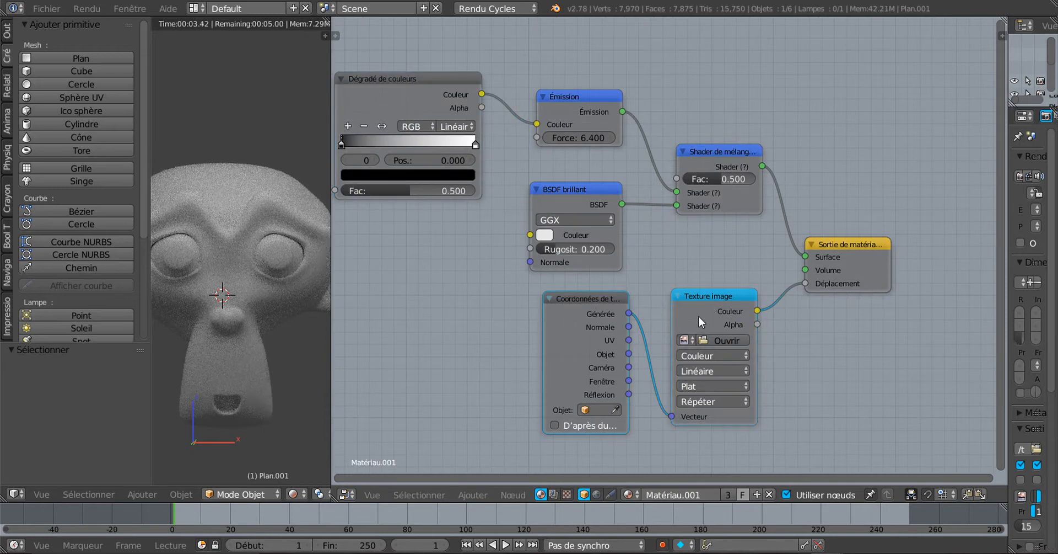
key("shift+d")
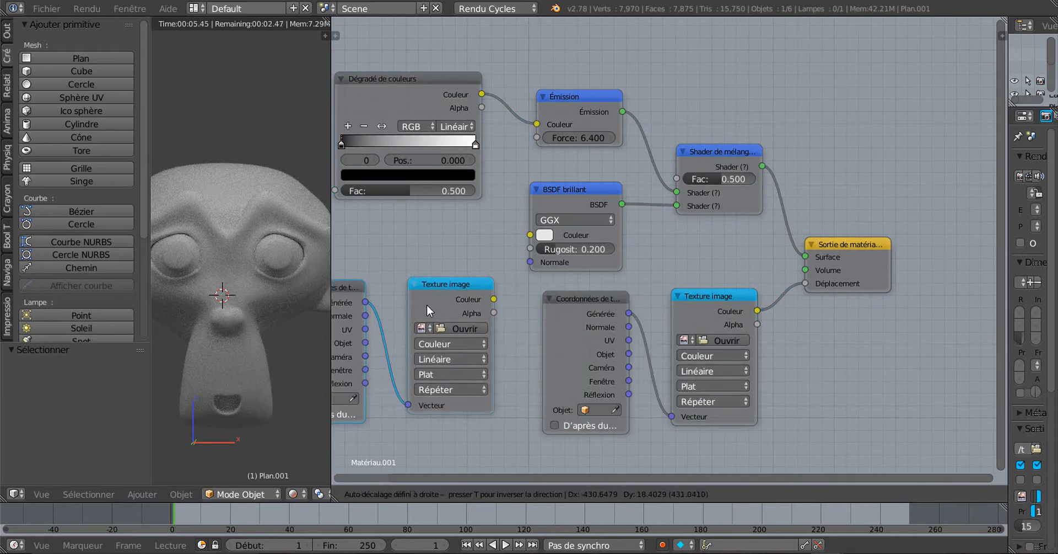
left_click(429, 307)
scroll(441, 314, "down", 1)
middle_click_drag(524, 352, 723, 342)
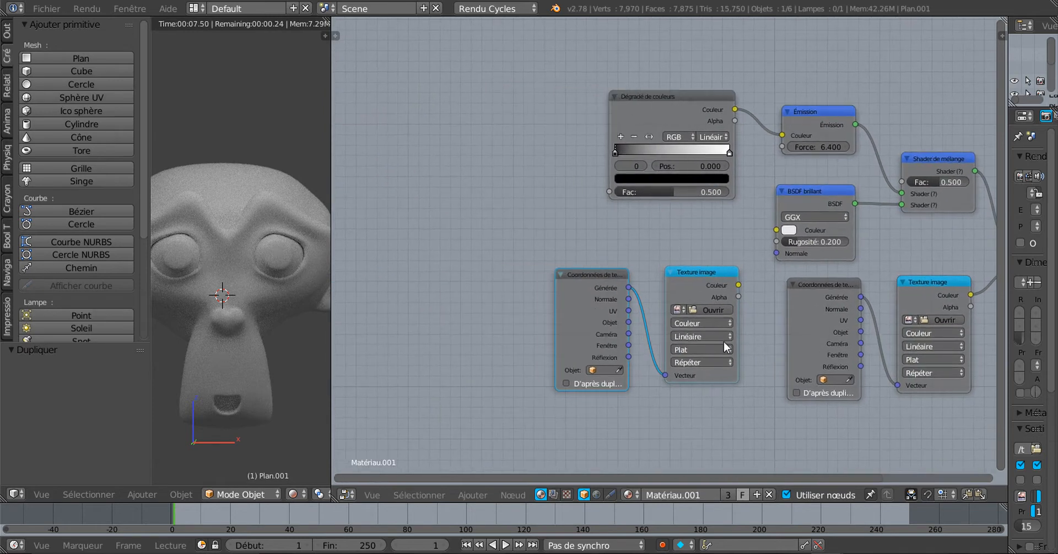
key("g")
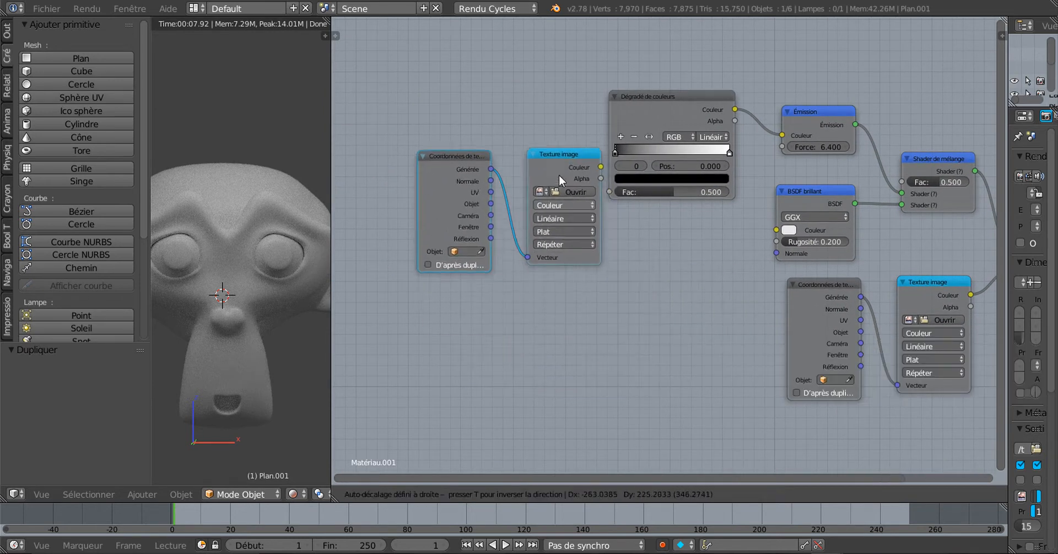
left_click(551, 147)
left_click_drag(577, 108, 608, 192)
Step: Move the duplicated Coordonnées de texture node farther from its Texture image node and widen that Texture image node
middle_click_drag(598, 286, 648, 375)
scroll(647, 375, "up", 2)
scroll(647, 375, "down", 3)
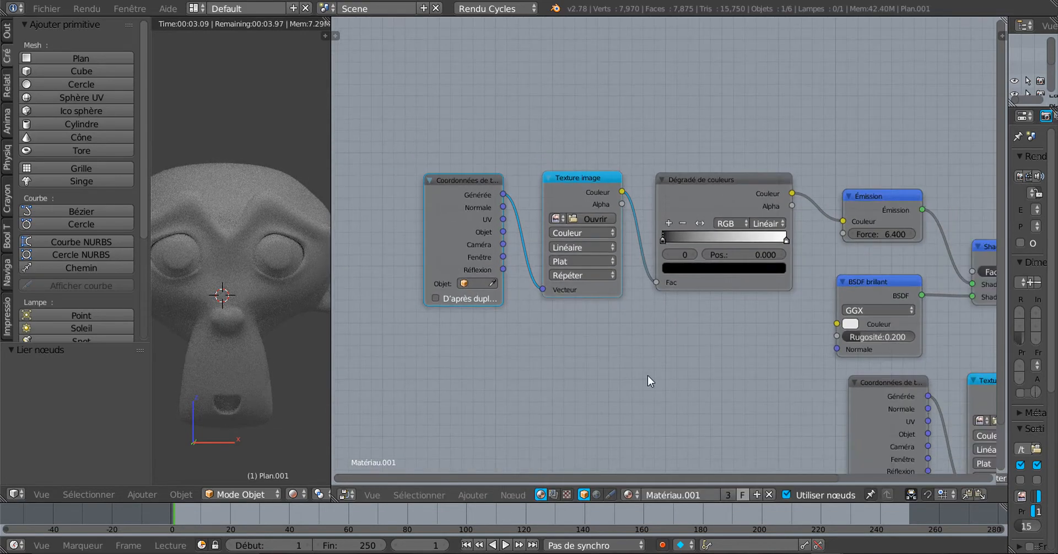
middle_click_drag(677, 397, 610, 416)
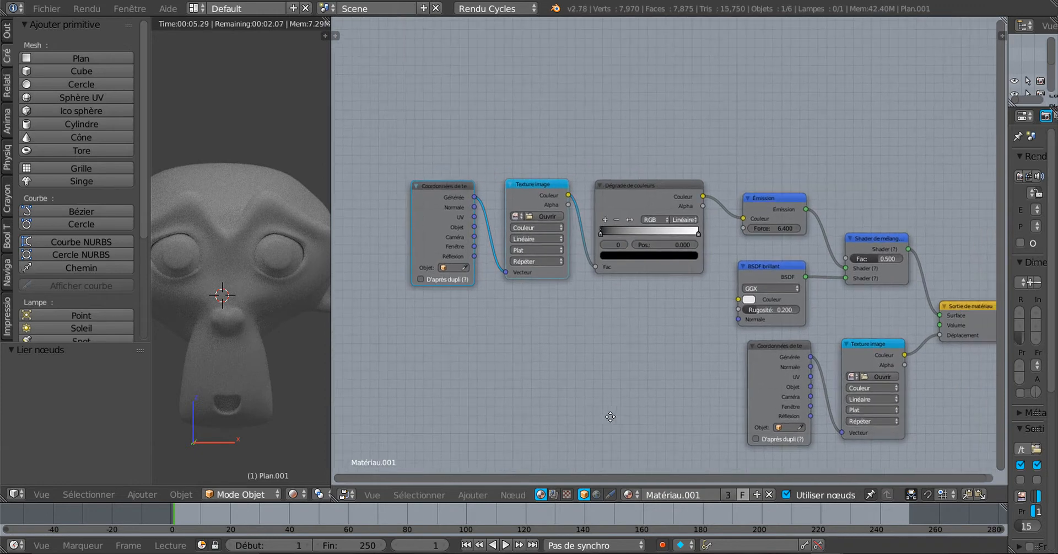
left_click_drag(456, 185, 397, 174)
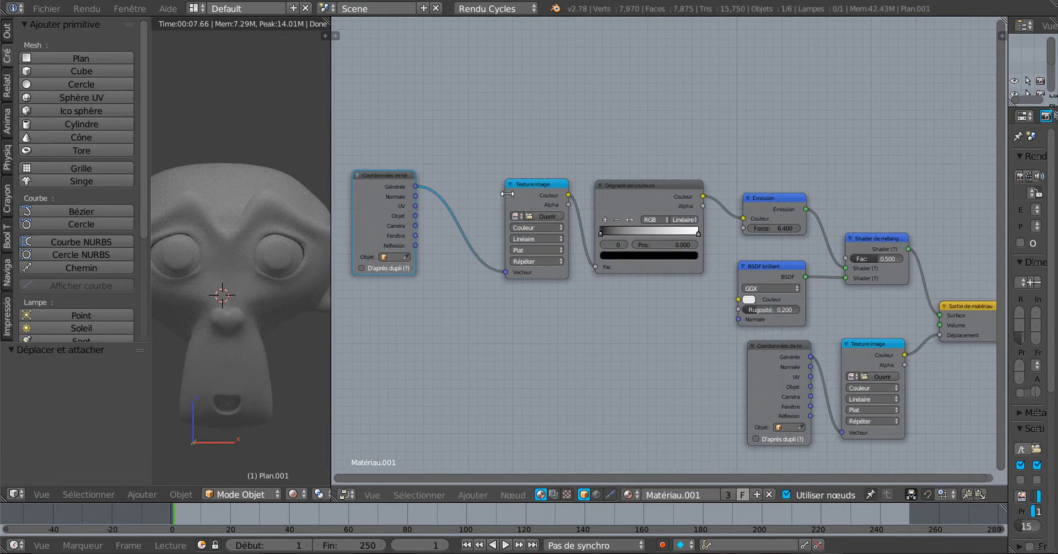
left_click_drag(505, 196, 445, 198)
scroll(614, 347, "up", 2)
Step: Move the displacement branch's Coordonnées de texture node away from its Texture image node and widen that image node
middle_click_drag(618, 352, 621, 198)
left_click(789, 291)
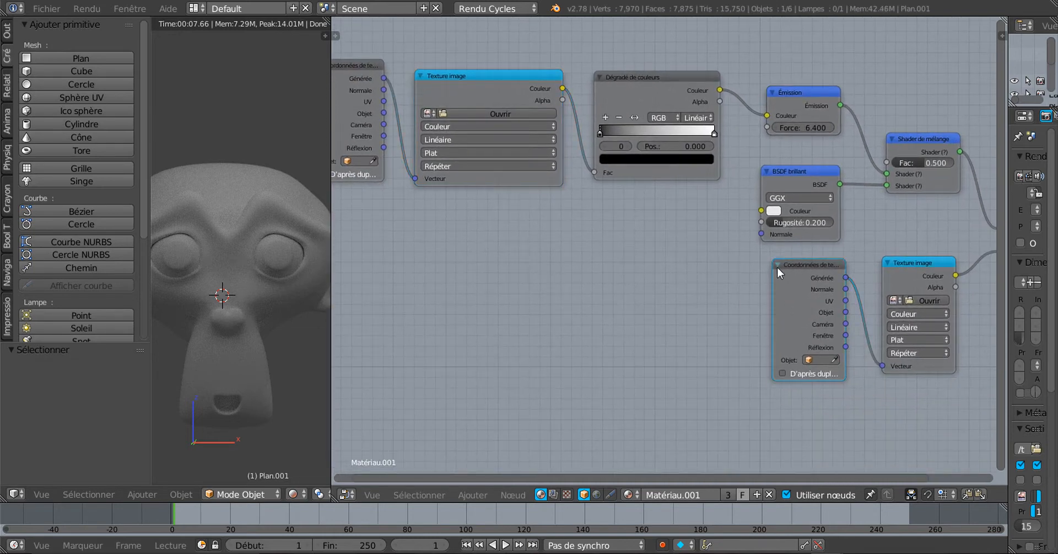
left_click_drag(777, 266, 681, 270)
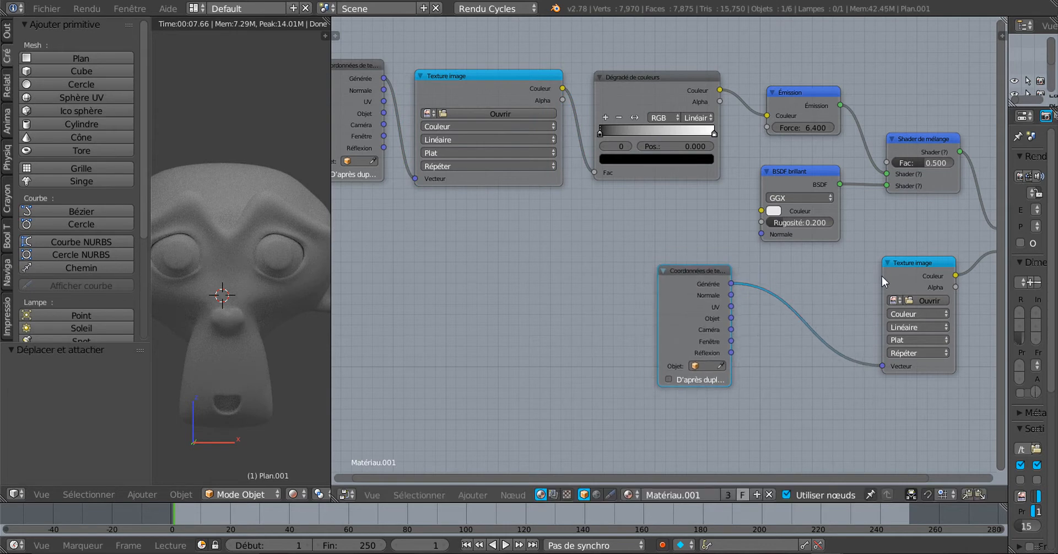
left_click_drag(882, 276, 809, 276)
Step: Move the black stop of the Dégradé de couleurs to position 0.227 and change its colour to green
scroll(652, 315, "down", 2)
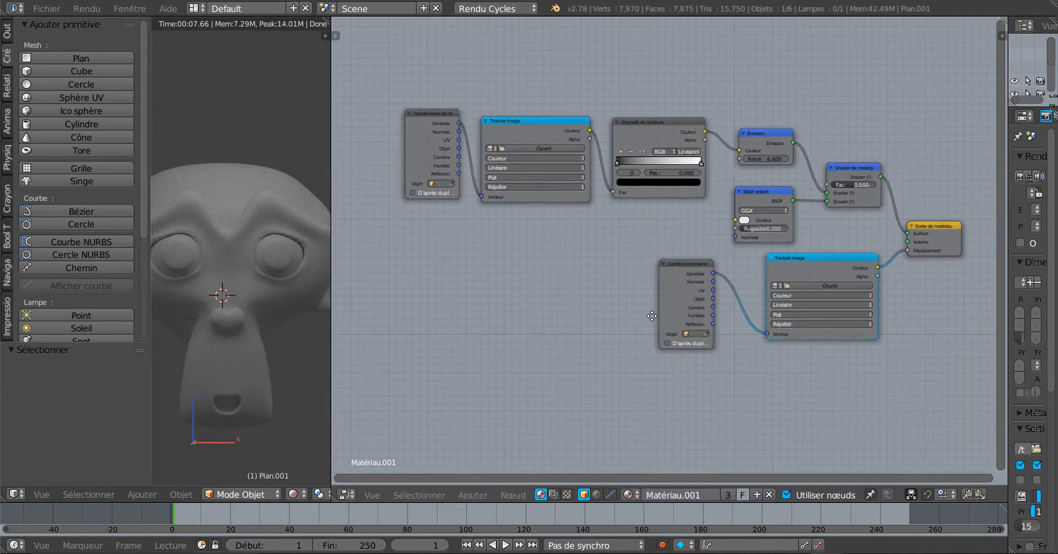
middle_click_drag(652, 316, 548, 405)
scroll(508, 329, "up", 7)
scroll(591, 320, "up", 3)
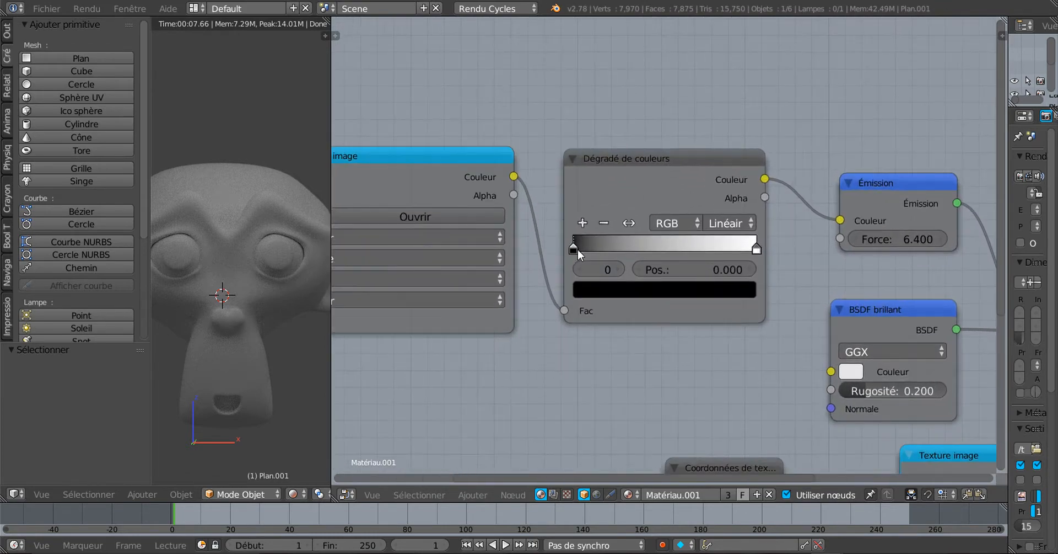
left_click_drag(574, 249, 616, 250)
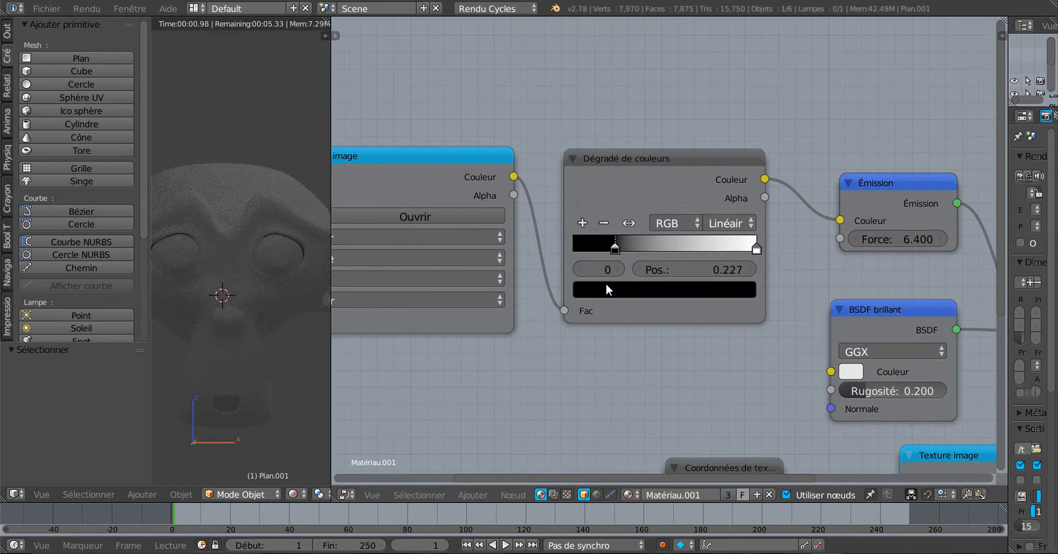
left_click(626, 287)
left_click_drag(715, 161, 637, 88)
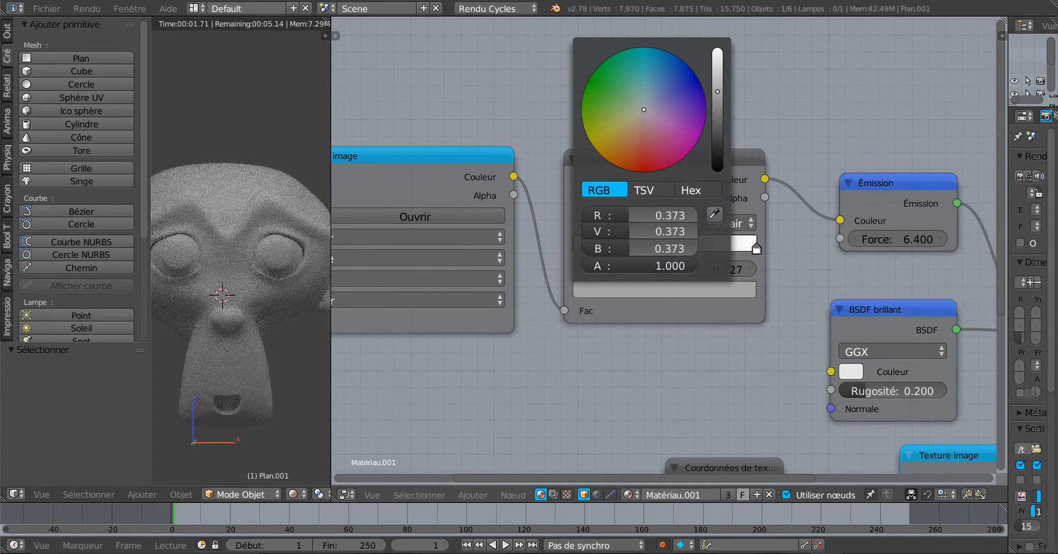
left_click(609, 86)
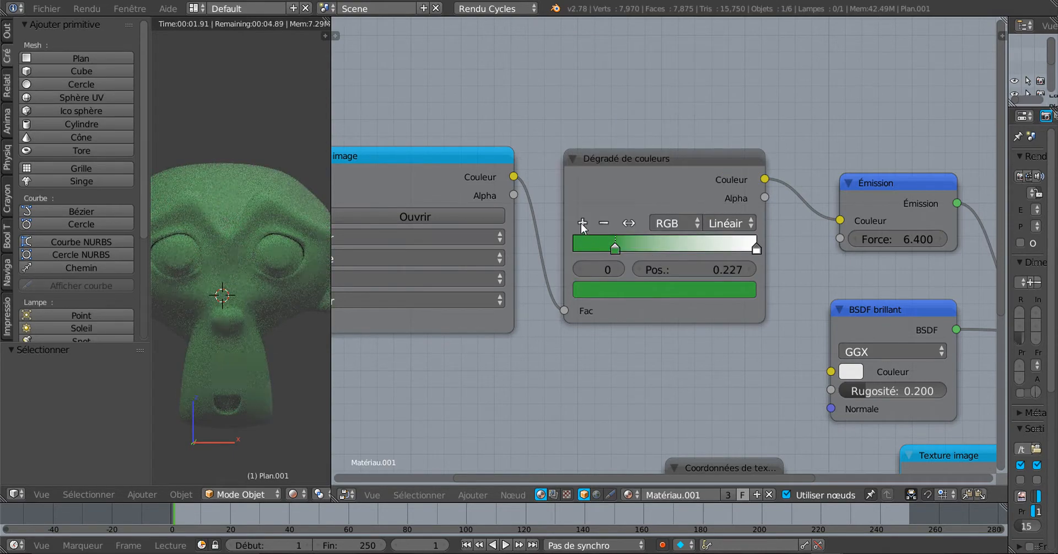
Step: Add a red middle stop at position 0.614 to the Dégradé de couleurs and change its white end stop to blue
left_click(583, 223)
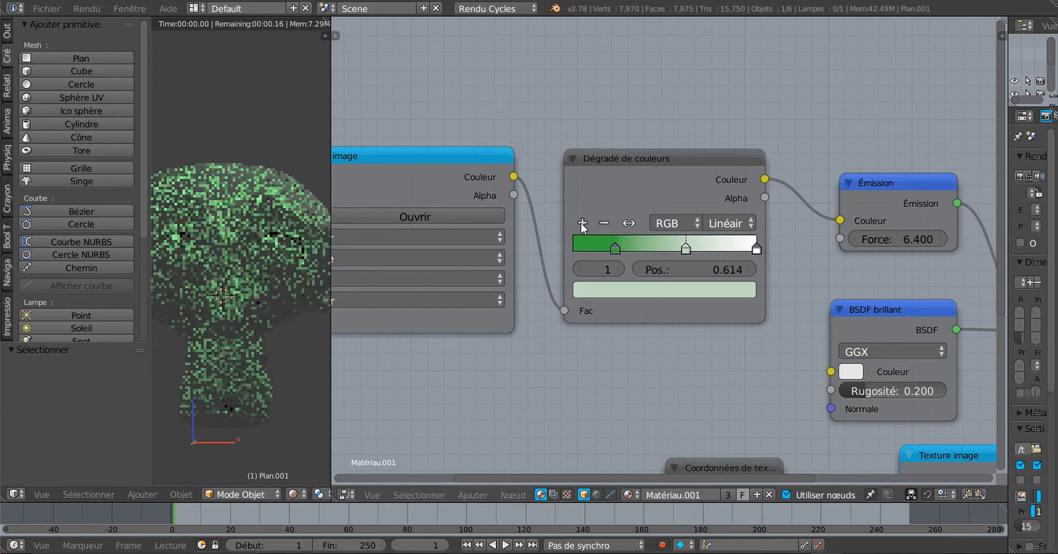
left_click(675, 293)
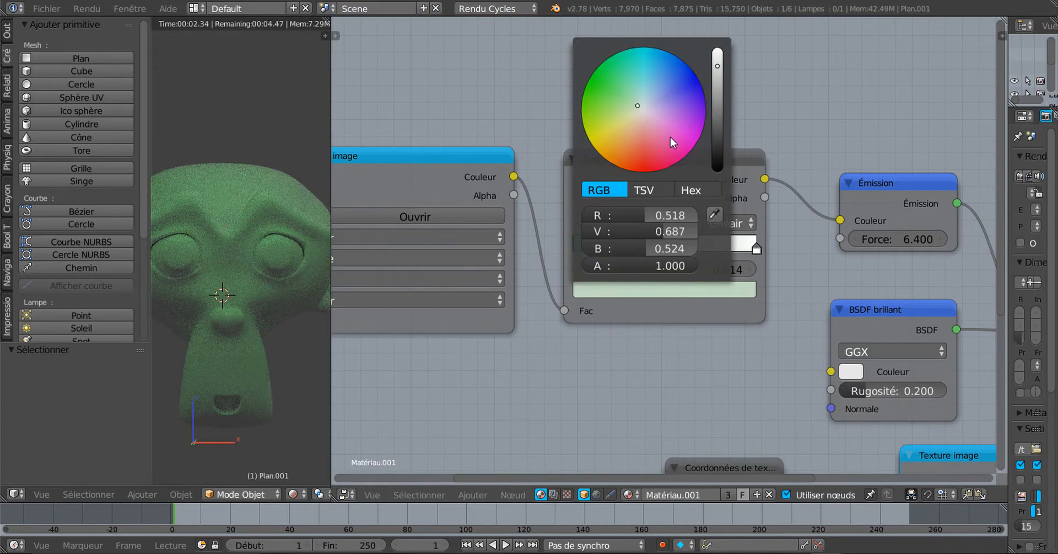
left_click(648, 160)
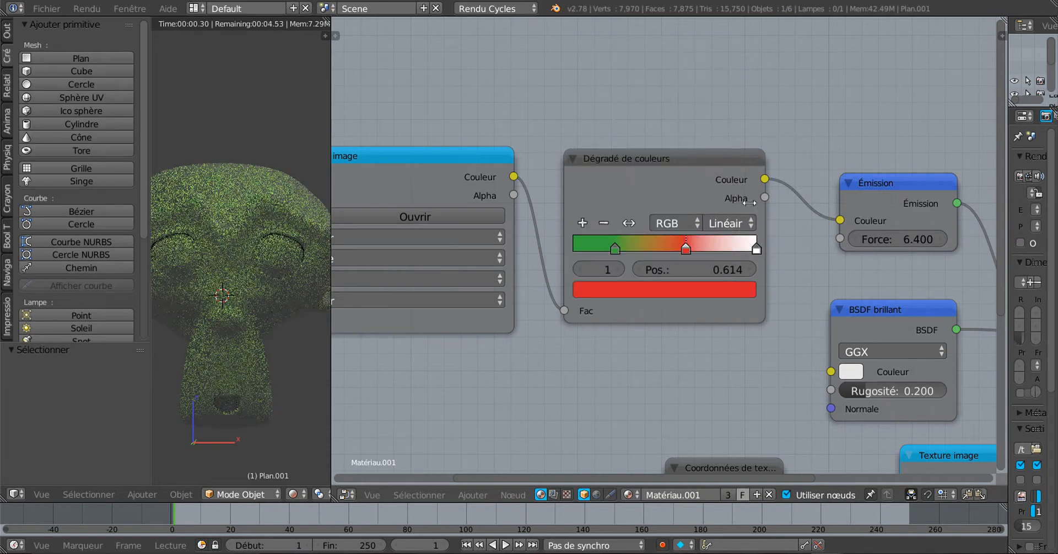
left_click(757, 249)
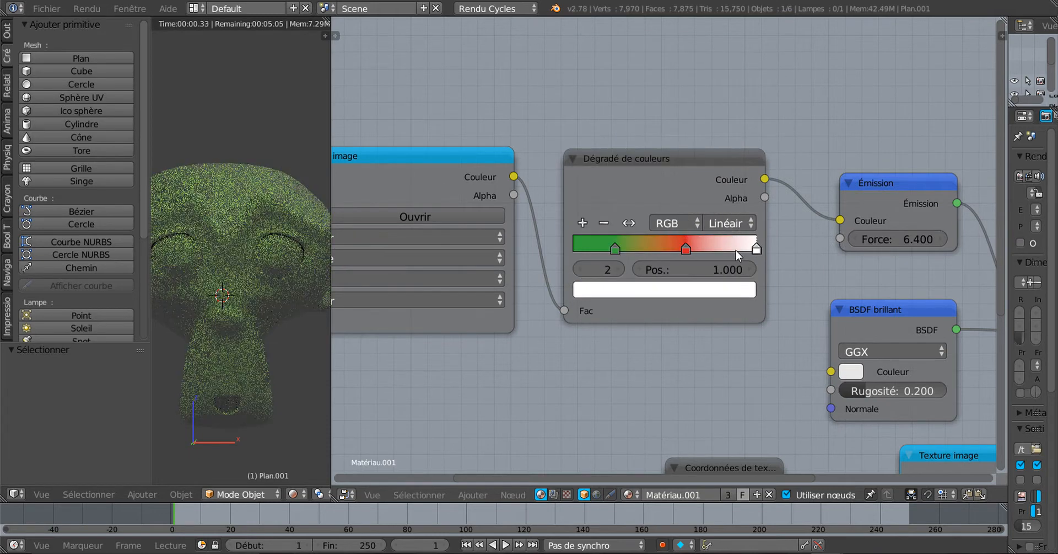
left_click(703, 293)
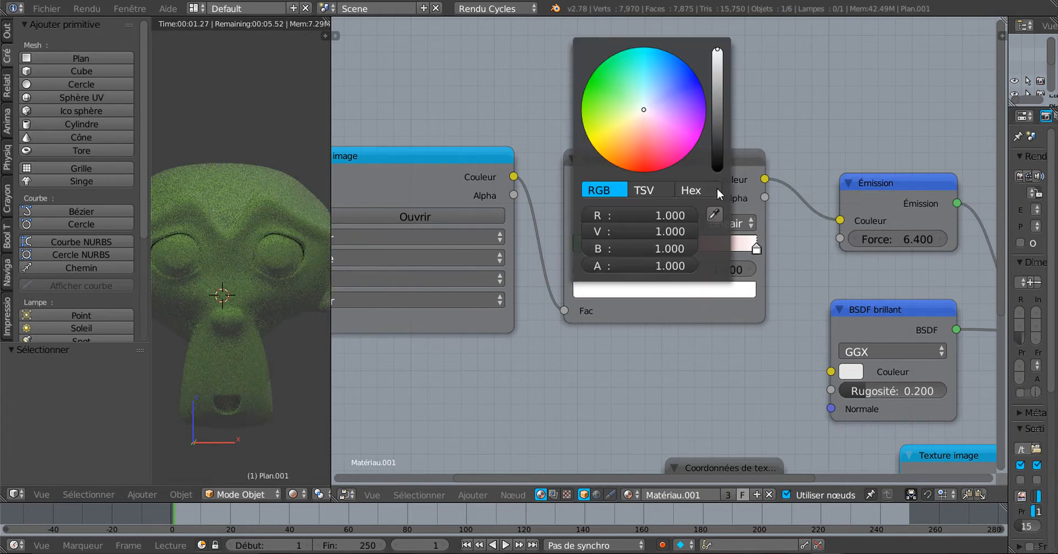
left_click(678, 80)
left_click_drag(686, 164, 703, 138)
Step: Set the Émission node's Force to 7.300
scroll(691, 286, "down", 4)
middle_click_drag(611, 305, 474, 313)
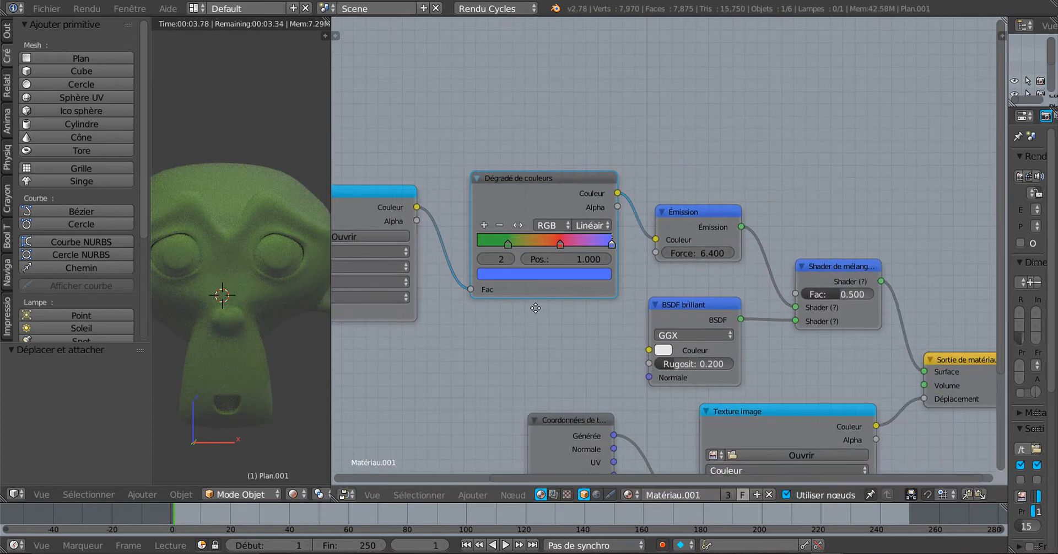
scroll(671, 256, "up", 2)
mouse_move(720, 257)
left_mouse_down()
mouse_move(684, 257)
mouse_move(724, 257)
left_mouse_up()
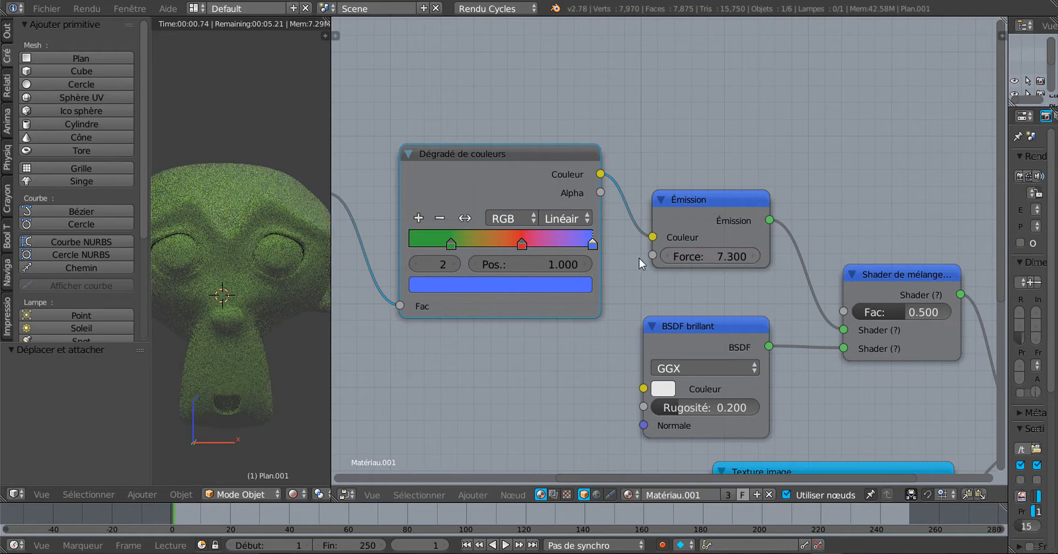
Step: Switch the Dégradé de couleurs to TSV colour mode with Éloignée interpolation
left_click(511, 220)
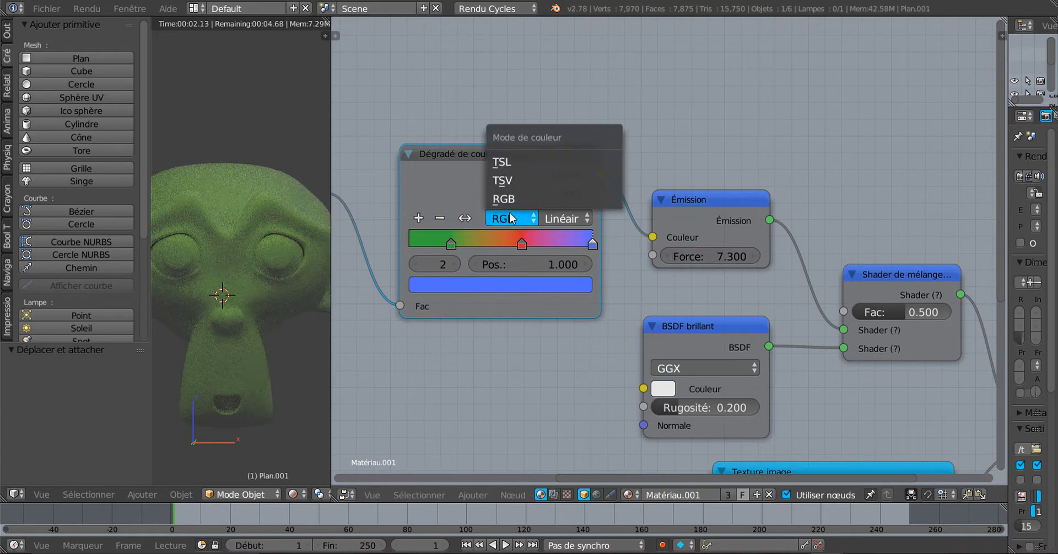
left_click(508, 182)
left_click(556, 220)
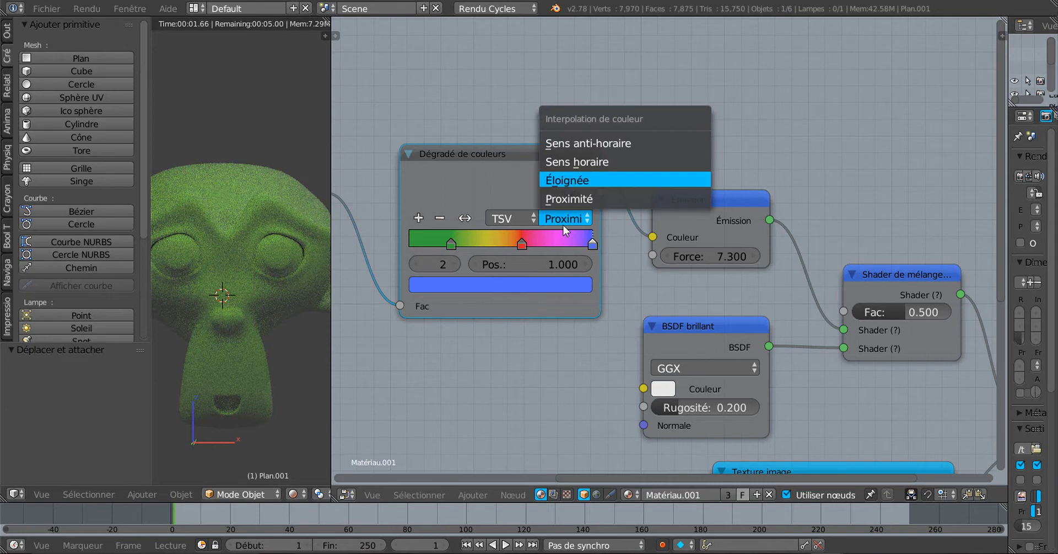
left_click(569, 179)
Step: Set the BSDF brillant to Dure distribution with Rugosité 0.000, and the Shader de mélange Fac to 0.045
middle_click_drag(499, 339, 541, 256, "ctrl")
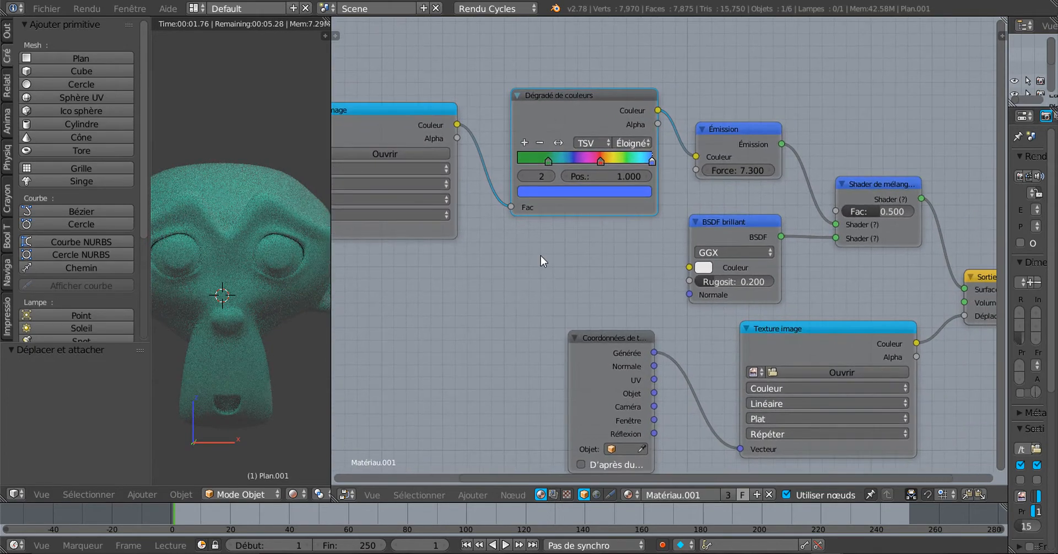
left_click(729, 231)
scroll(723, 235, "up", 2)
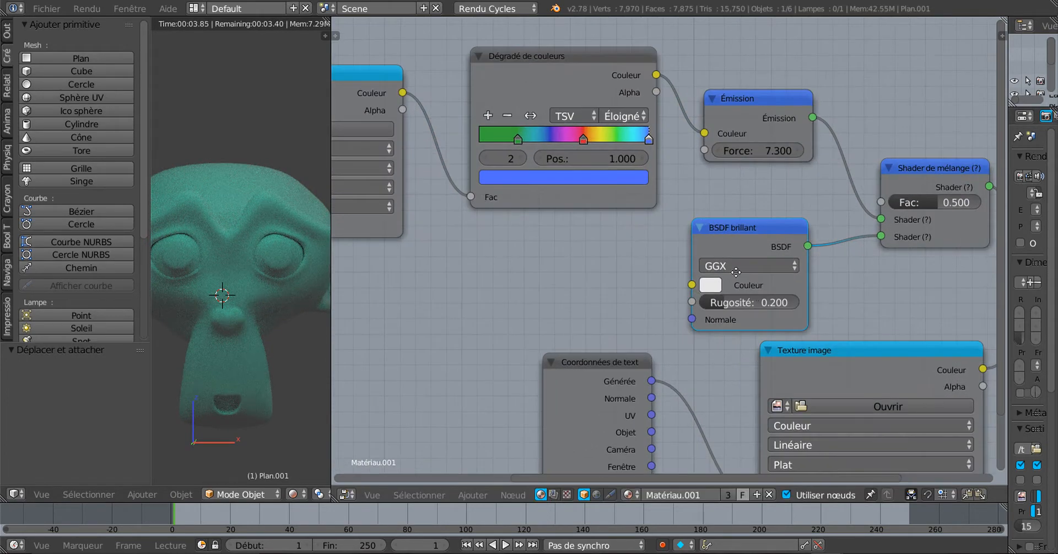
left_click(718, 219)
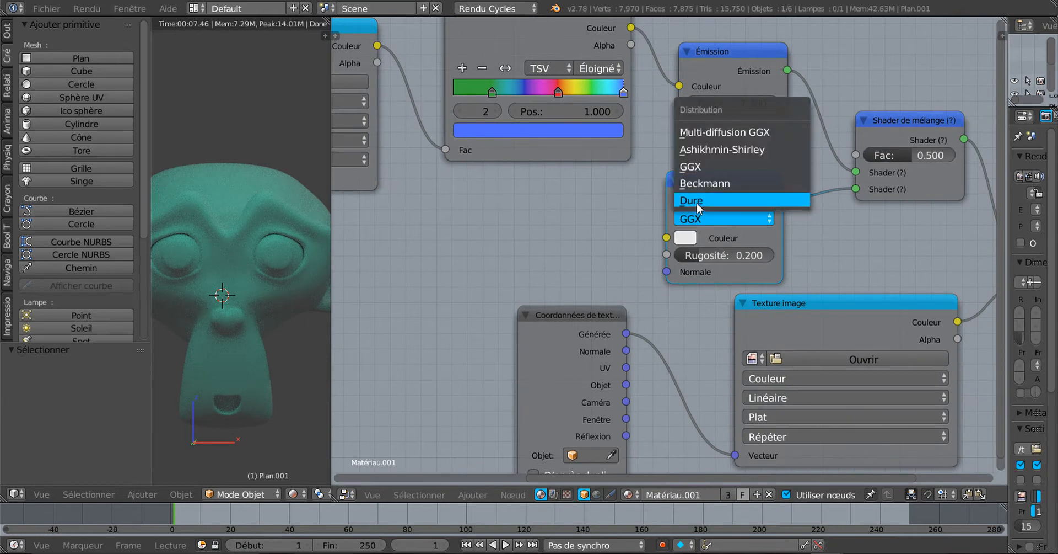
left_click(697, 200)
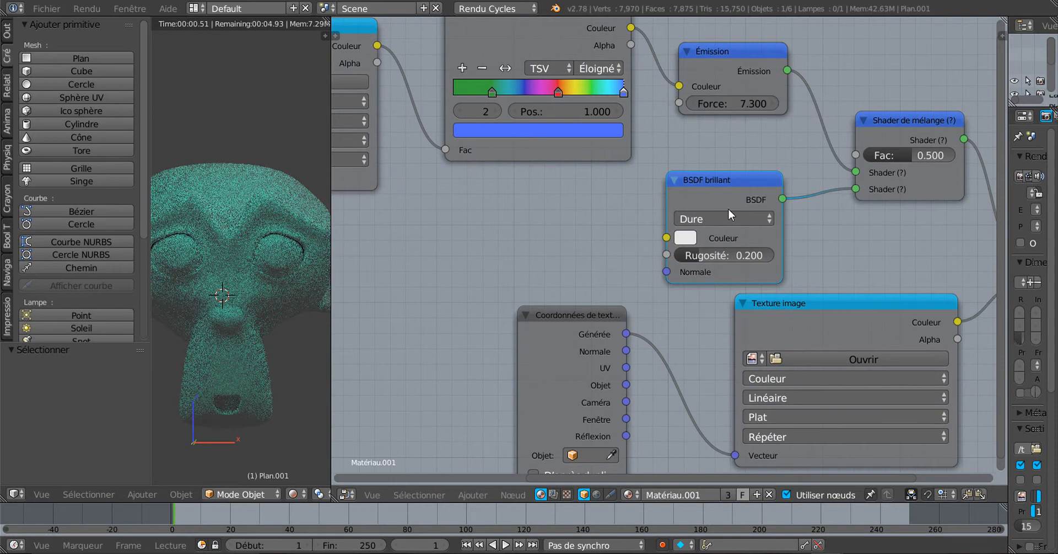
left_click_drag(906, 154, 871, 155)
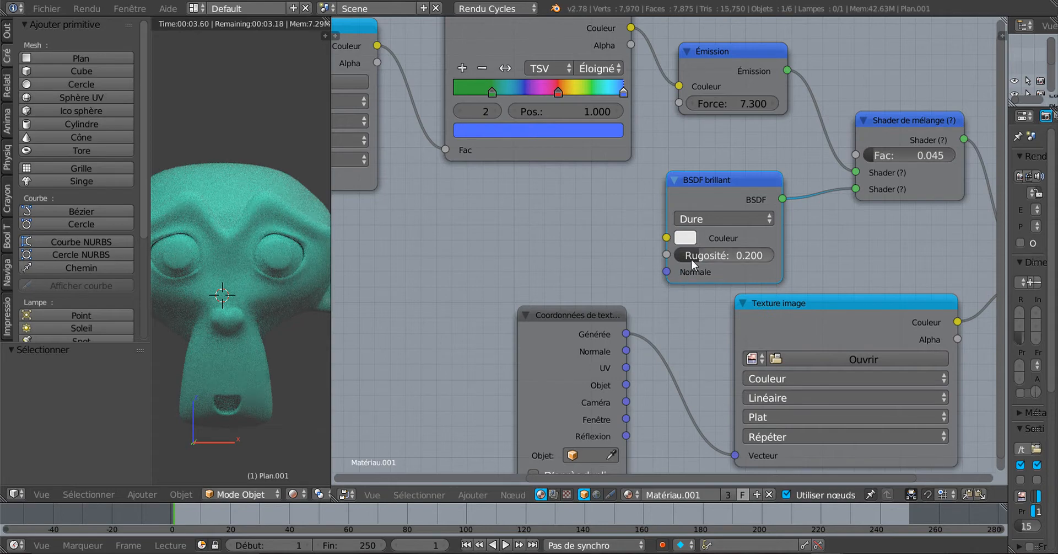
left_click_drag(691, 259, 651, 259)
Step: Load bump (8).jpg from the desktop's BUMP folder into the Texture image node that feeds the Dégradé de couleurs
scroll(613, 280, "down", 1)
scroll(613, 280, "down", 1)
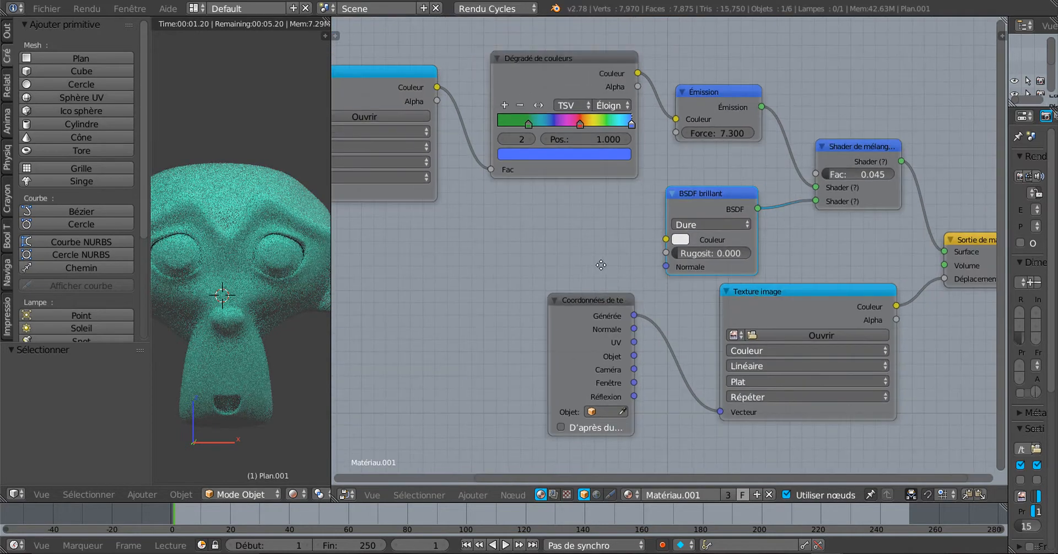
middle_click_drag(613, 280, 812, 315)
scroll(706, 325, "up", 2)
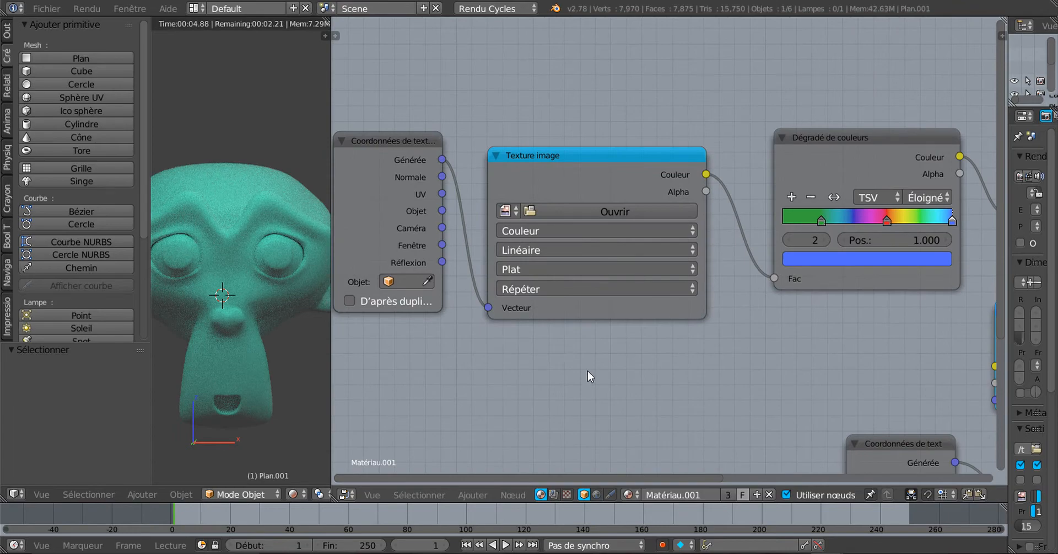
left_click(628, 211)
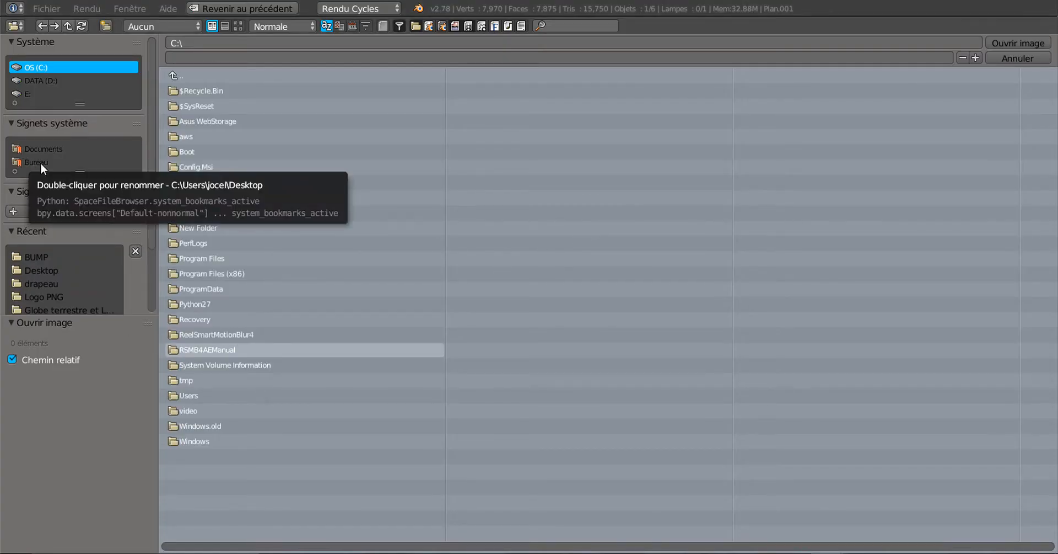
left_click(40, 163)
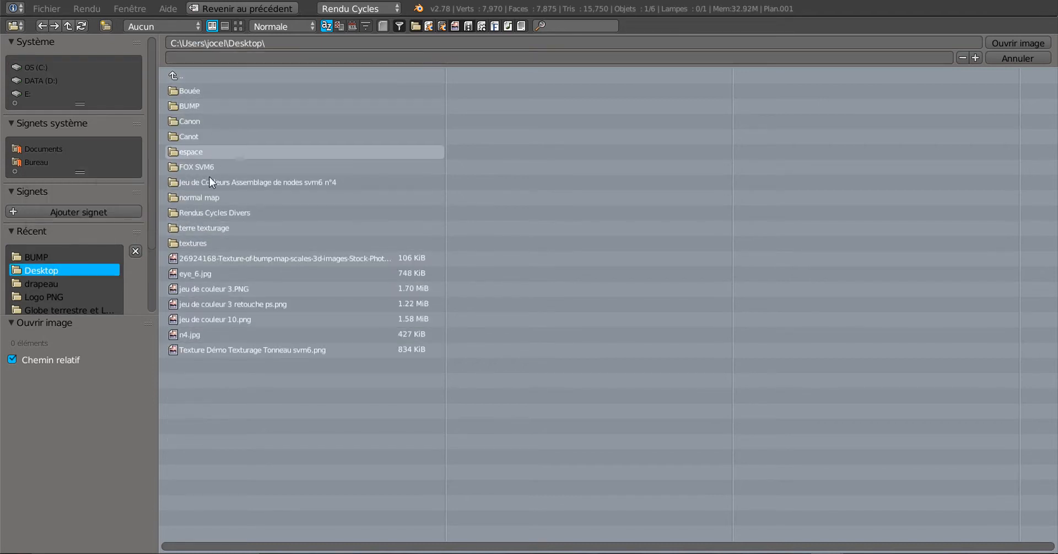
left_click(191, 106)
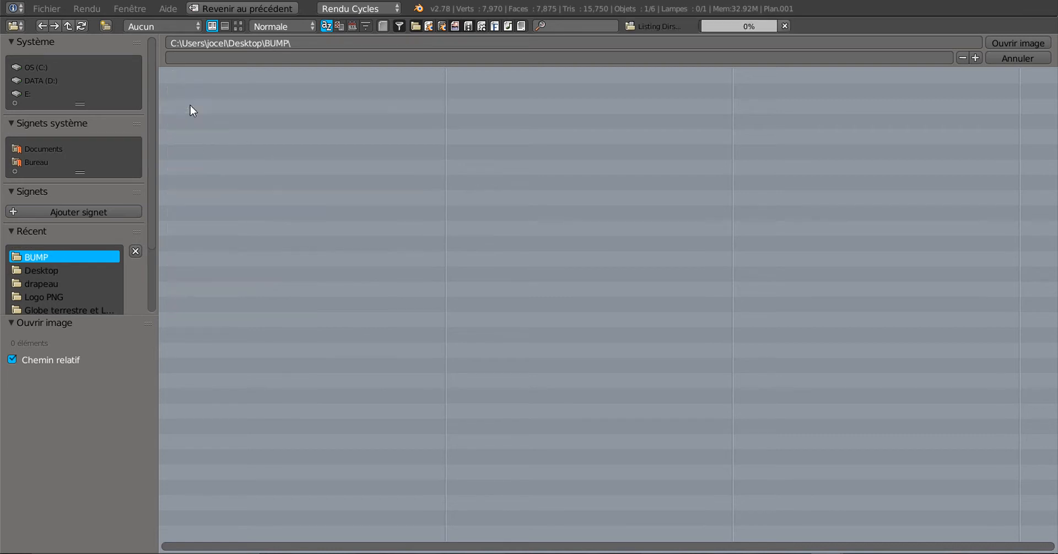
left_click(239, 26)
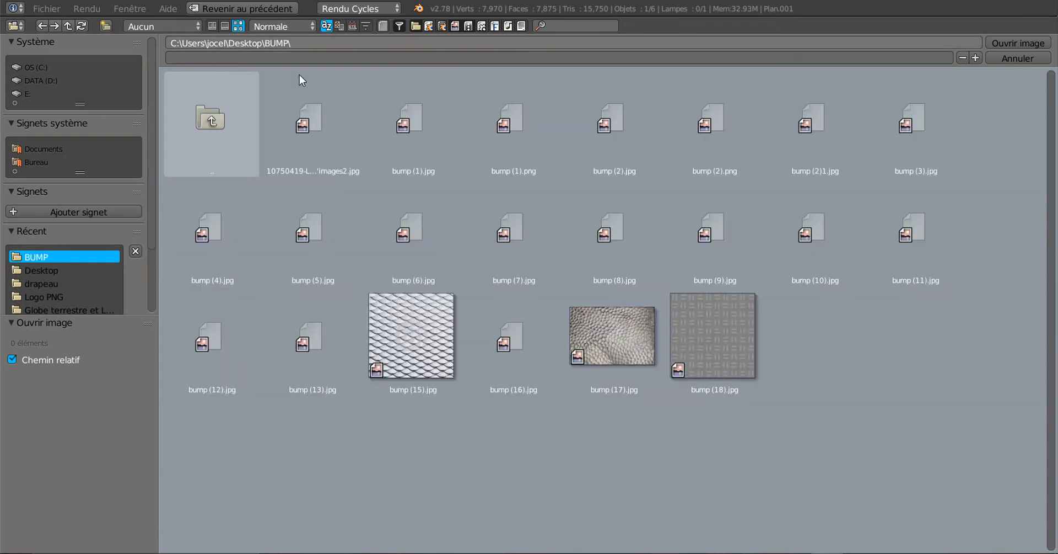
left_click(625, 230)
left_click(1015, 43)
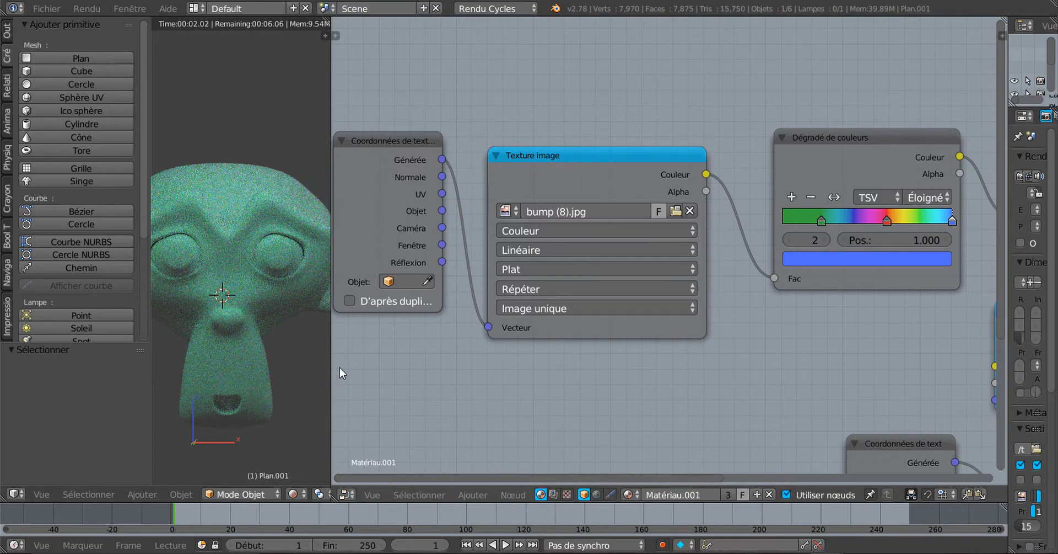
Step: Widen the 3D viewport to show more of the rendered Suzanne beside the node editor
left_click_drag(330, 373, 386, 372)
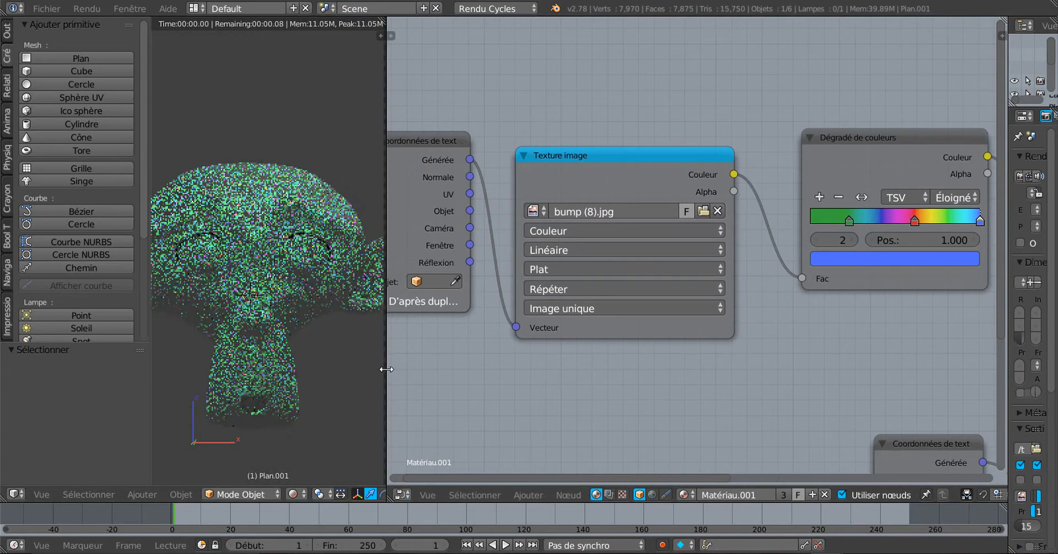
scroll(687, 375, "down", 4)
middle_click_drag(690, 375, 663, 387)
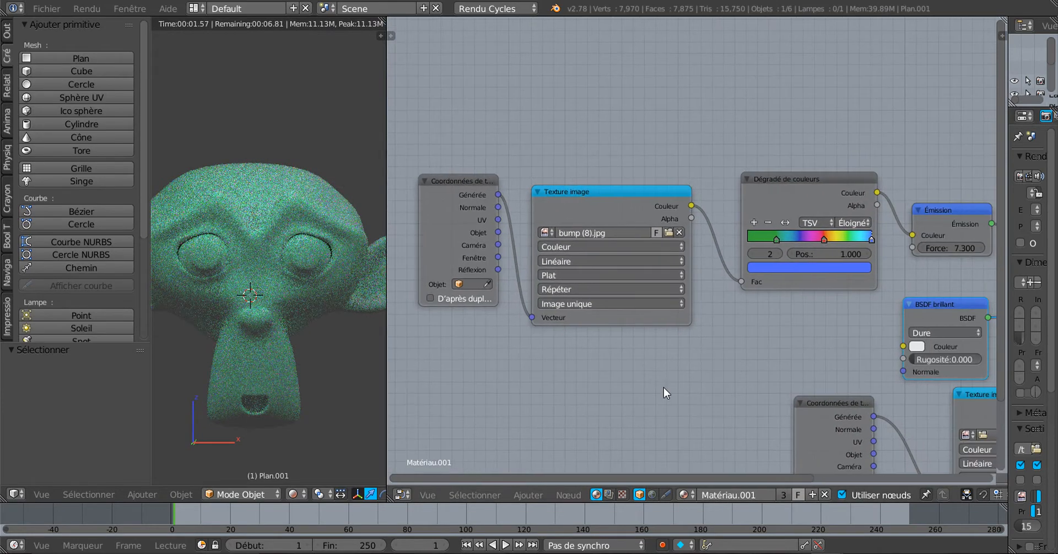
Step: Detach and relink the bump (8).jpg Texture image's Couleur output to the Dégradé de couleurs Fac input
scroll(724, 337, "up", 2)
left_click_drag(754, 292, 743, 299)
left_click_drag(689, 194, 753, 292)
Step: Raise the Émission node's Force to 12.100
scroll(737, 356, "down", 1)
scroll(737, 356, "down", 1)
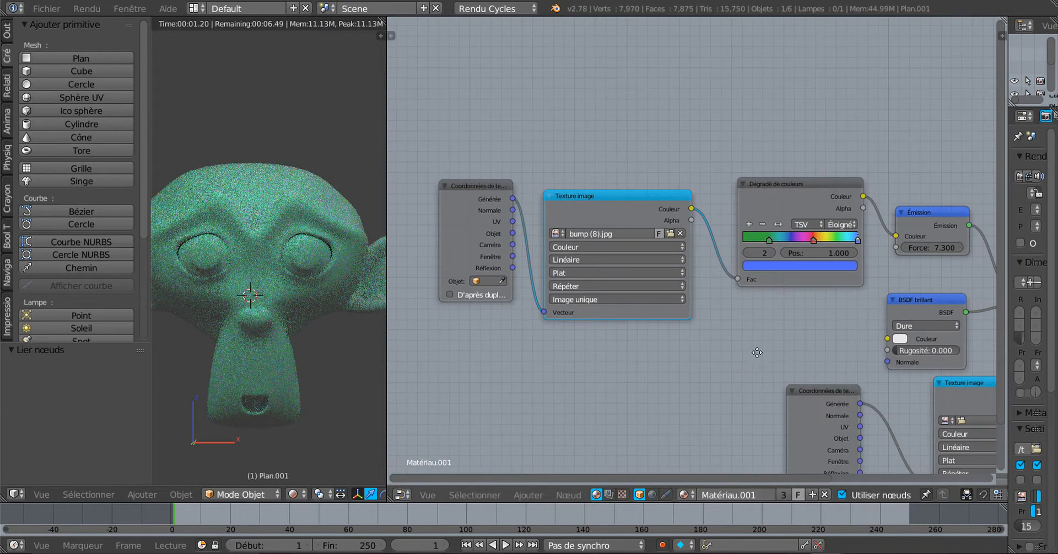
middle_click_drag(756, 349, 622, 371)
scroll(817, 290, "up", 1)
left_click_drag(827, 276, 875, 277)
Step: Set the Dégradé de couleurs back to RGB colour mode with Linéaire interpolation
scroll(701, 291, "up", 1)
left_click(673, 250)
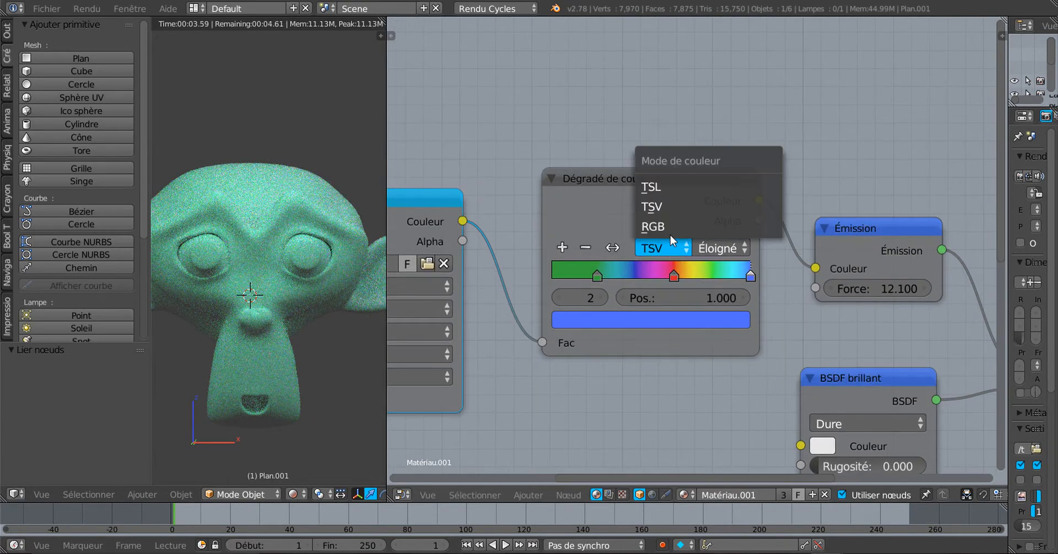
left_click(670, 226)
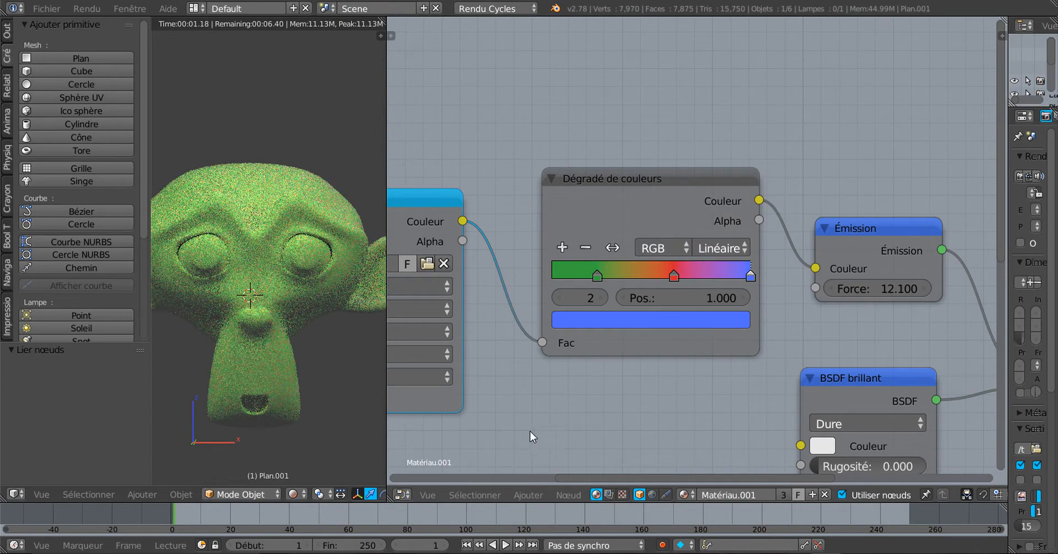
middle_click_drag(530, 431, 684, 383, "ctrl")
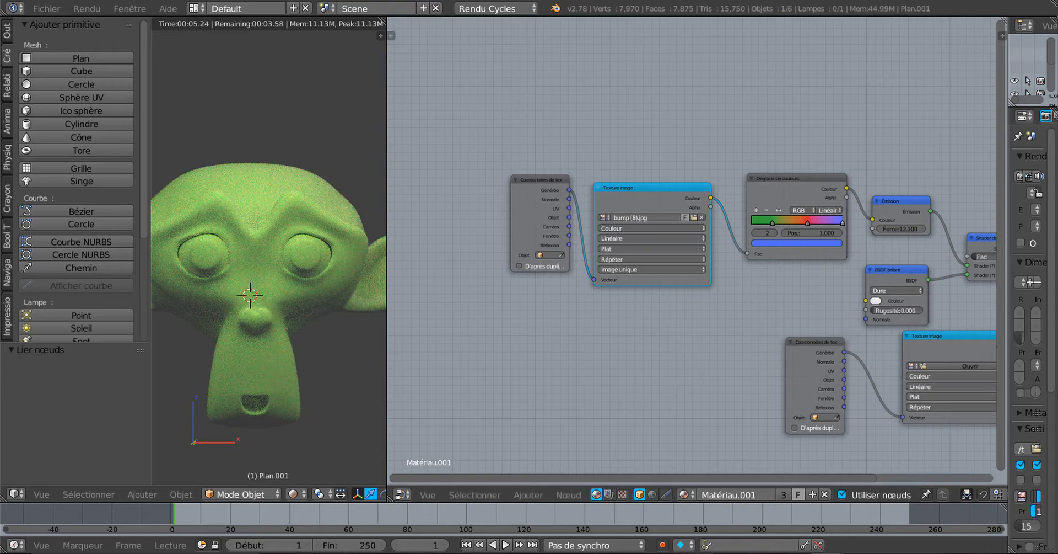
Step: Compare the material's node tree with the montage n°4.PNG reference image, and return to the node editor
mouse_move(698, 552)
left_click(697, 509)
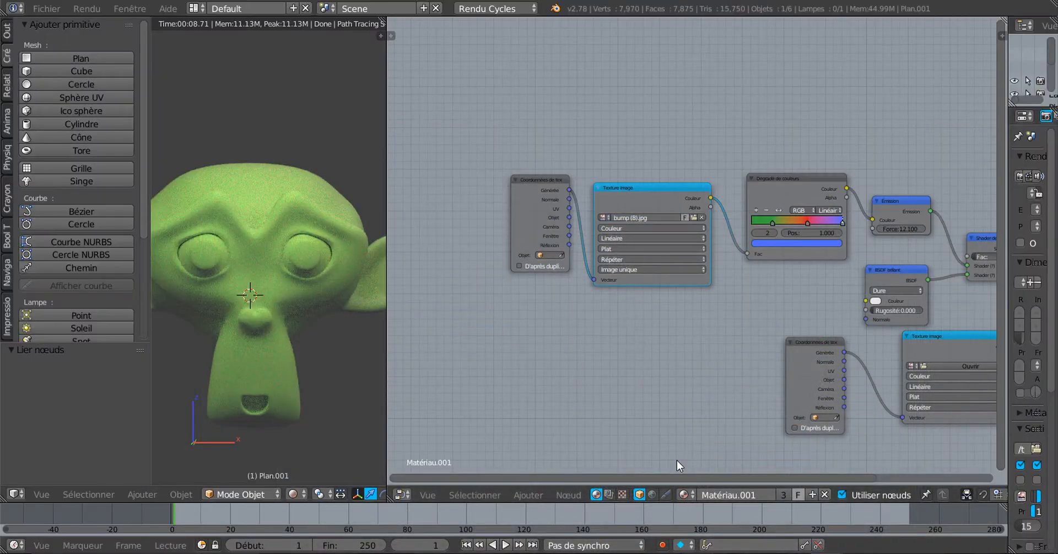
scroll(661, 386, "down", 2)
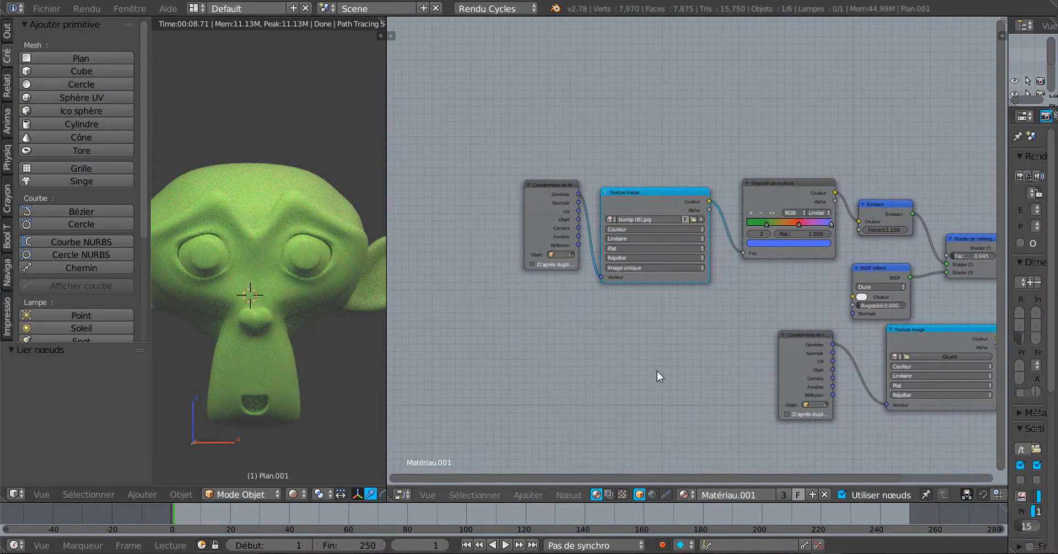
scroll(662, 371, "up", 3)
middle_click_drag(674, 373, 556, 396)
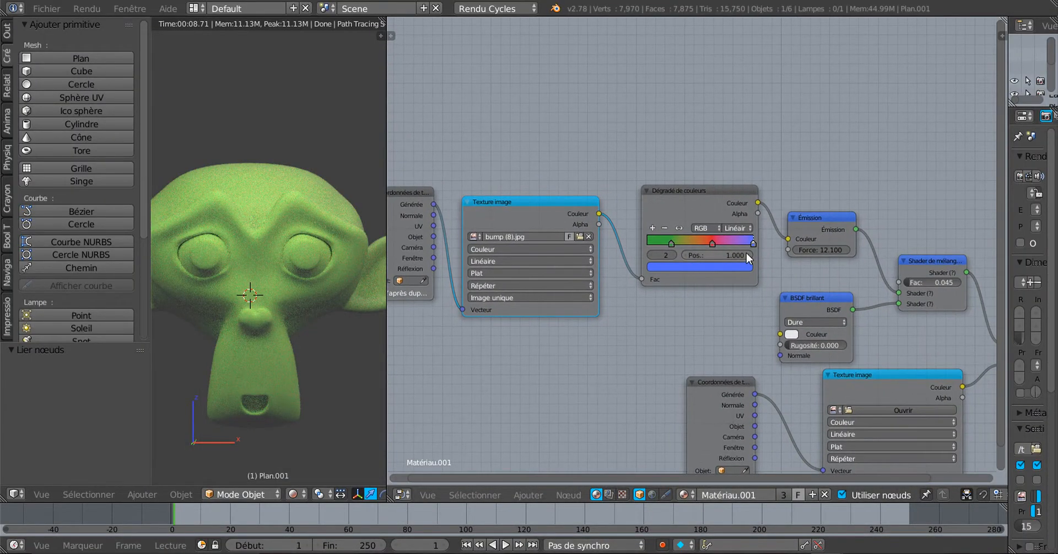
scroll(770, 269, "up", 1)
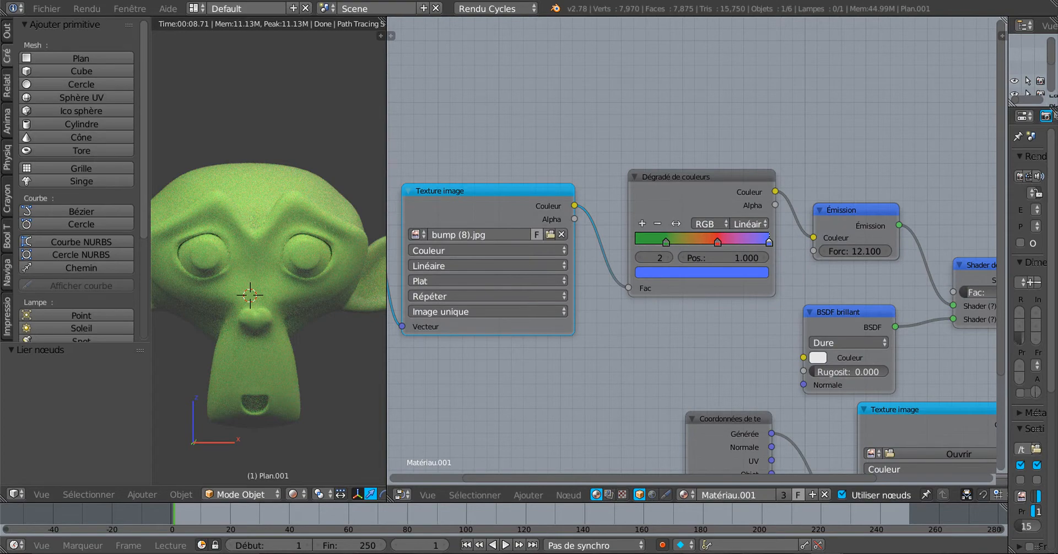
left_click(697, 552)
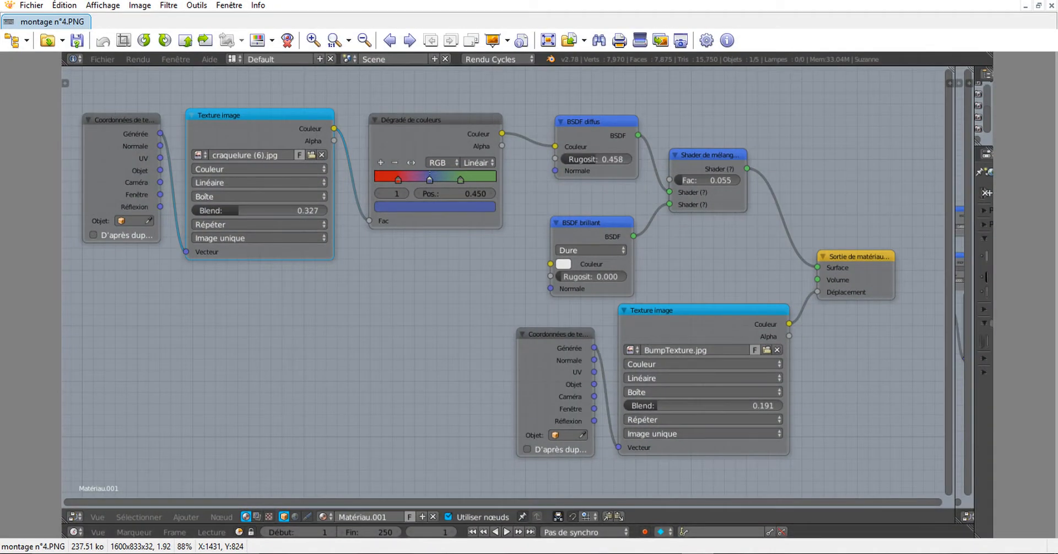
left_click(697, 552)
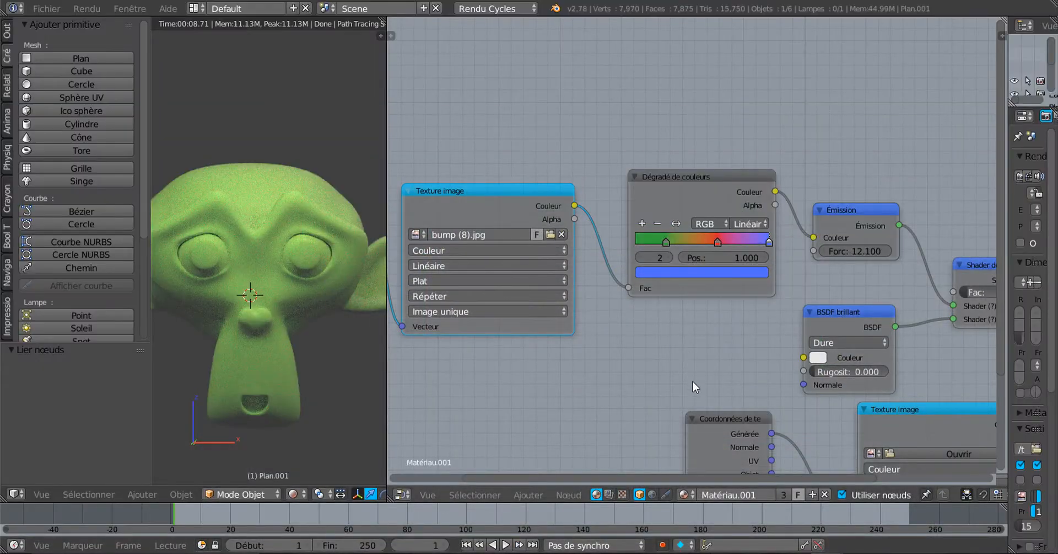
Step: Detach and reconnect the lower Texture image's Couleur link at the Sortie de matériau's Déplacement input
scroll(696, 396, "down", 3)
scroll(697, 396, "up", 1)
middle_click_drag(633, 346, 565, 251)
scroll(904, 301, "up", 1)
middle_click_drag(939, 312, 825, 327)
scroll(825, 326, "up", 3)
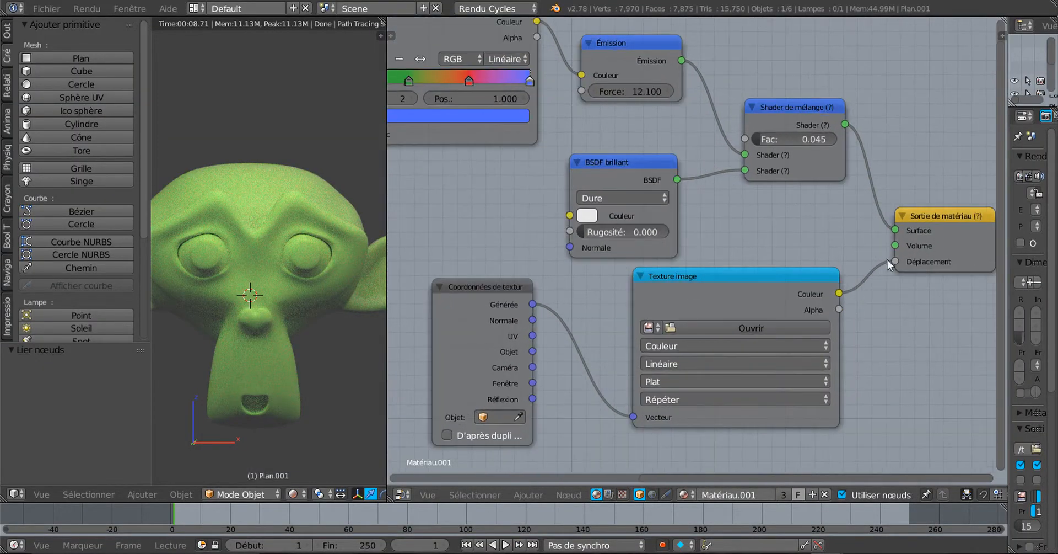
left_click_drag(892, 267, 893, 261)
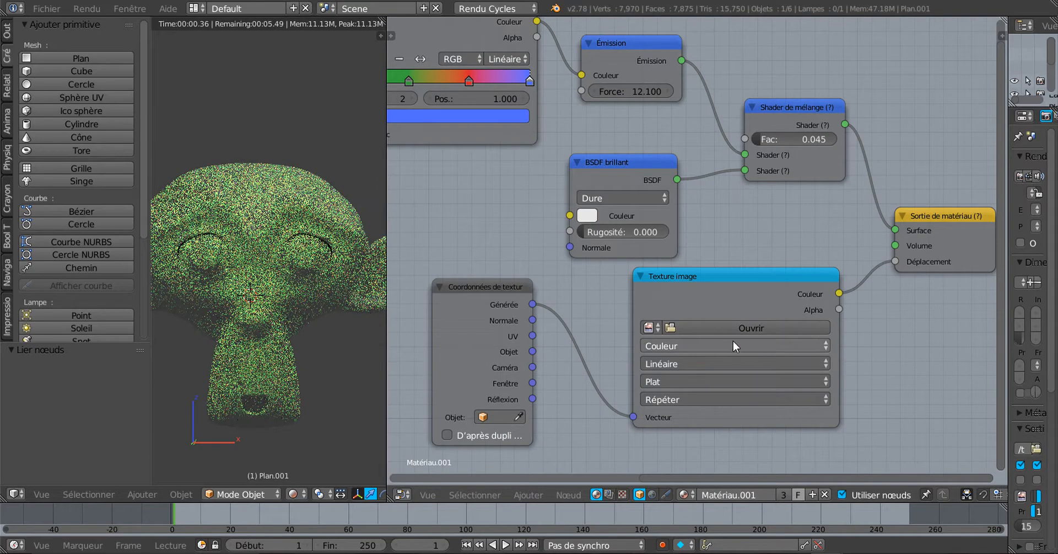
Step: Load bump (8).jpg from the BUMP folder on the Desktop into the lower Texture image node
left_click(745, 327)
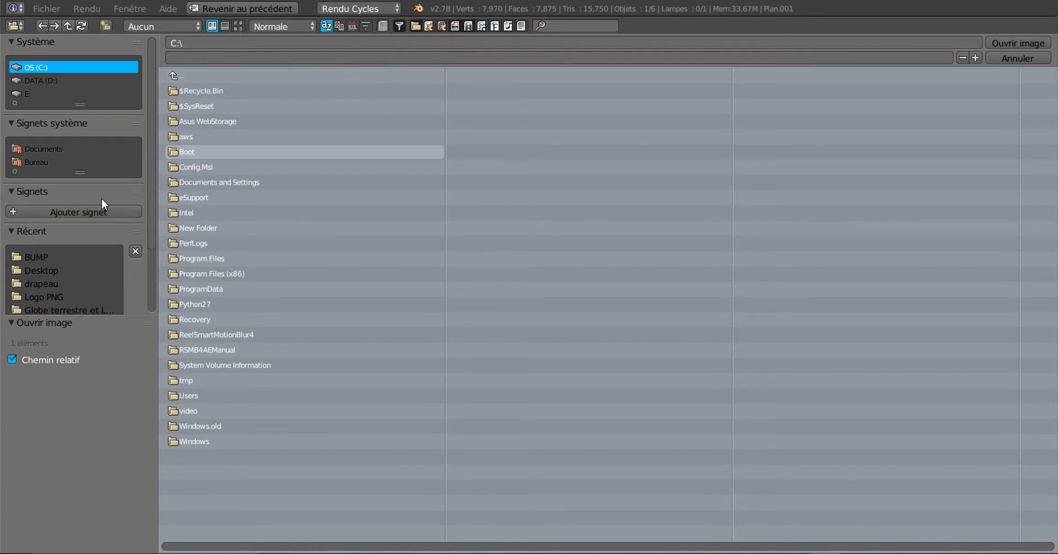
left_click(42, 163)
left_click(191, 104)
left_click(239, 26)
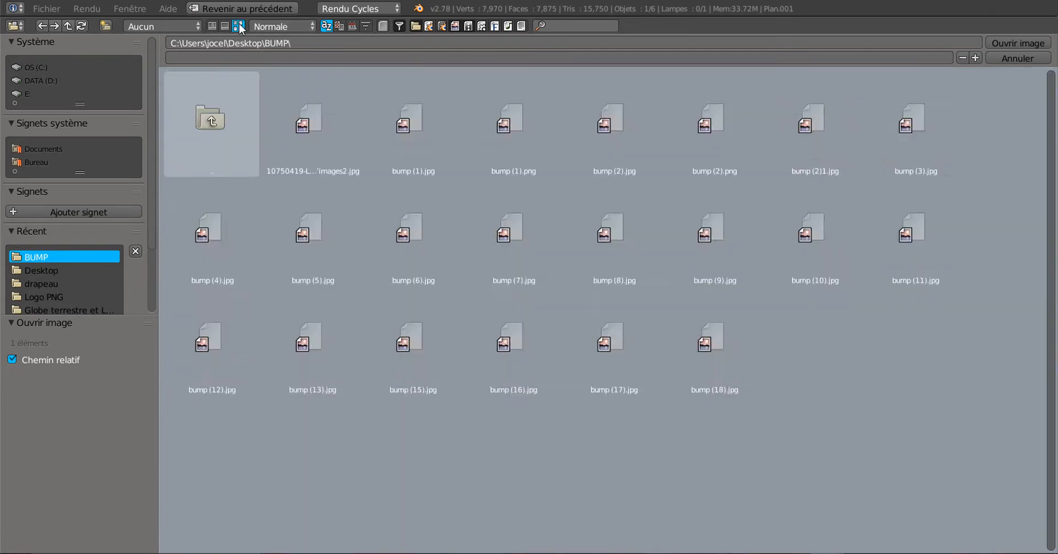
left_click(635, 226)
left_click(1019, 43)
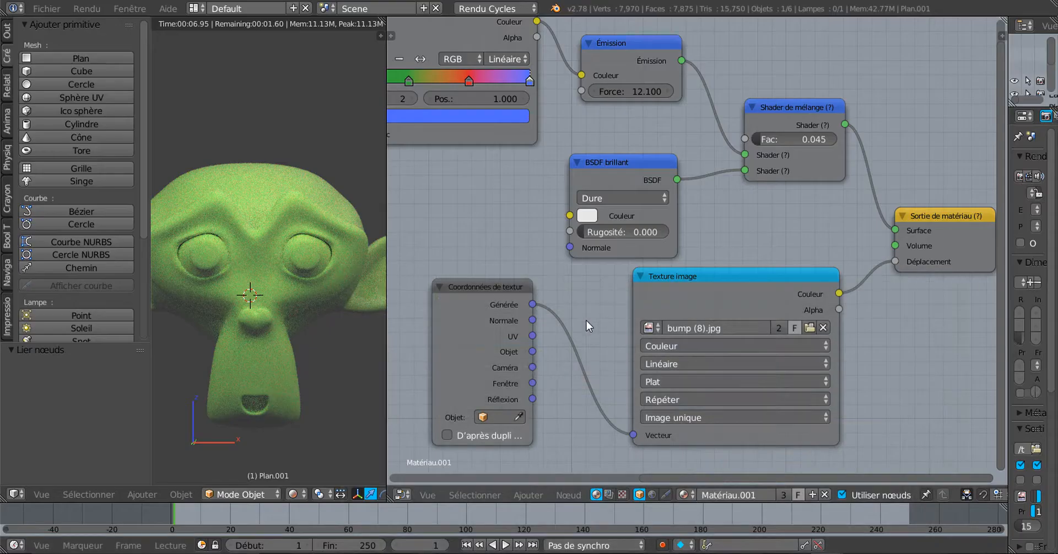
Step: Widen the properties editor and show the material settings of the selected plane
scroll(598, 276, "down", 3)
middle_click_drag(598, 277, 753, 295)
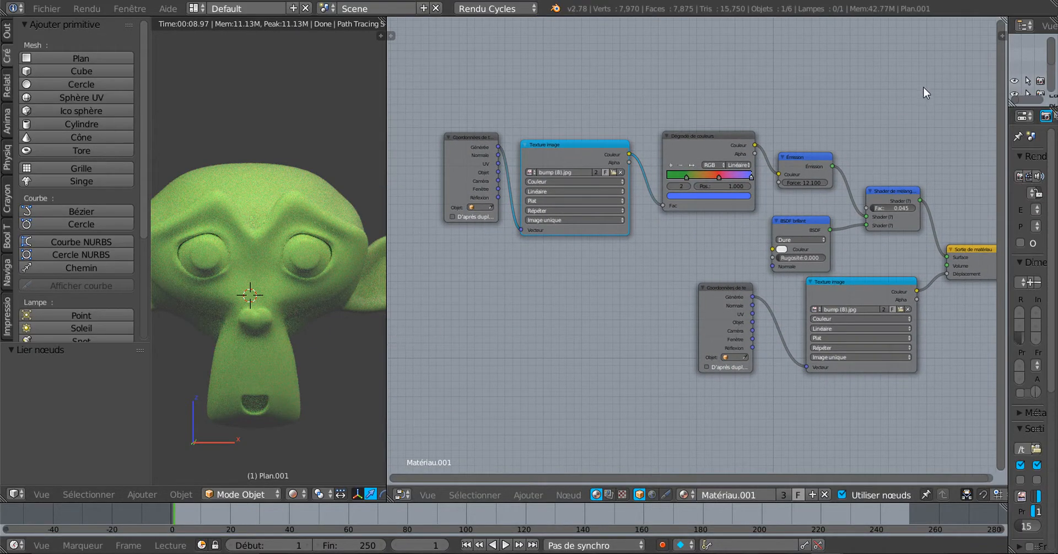
middle_click_drag(923, 114, 885, 98)
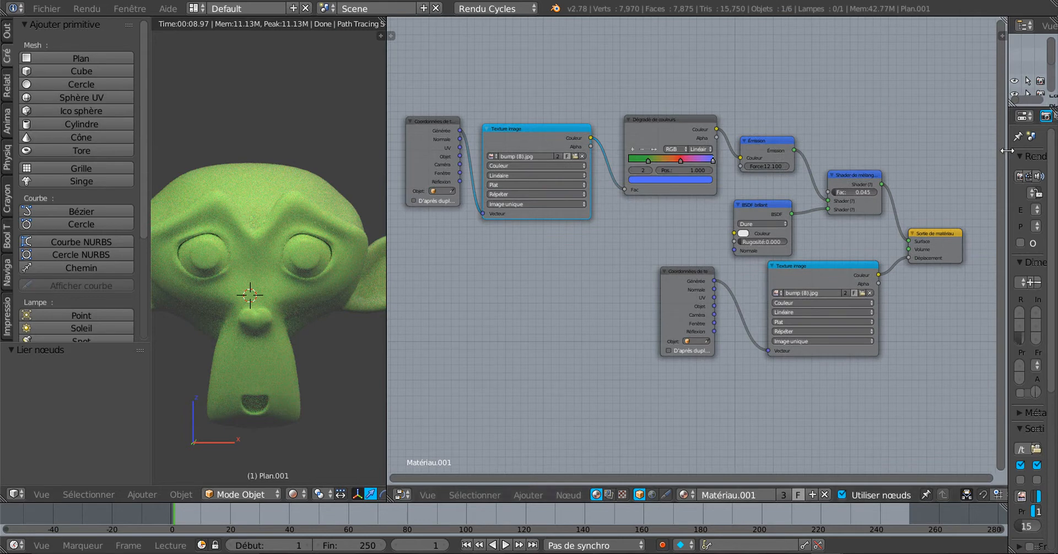
left_click_drag(1005, 150, 893, 156)
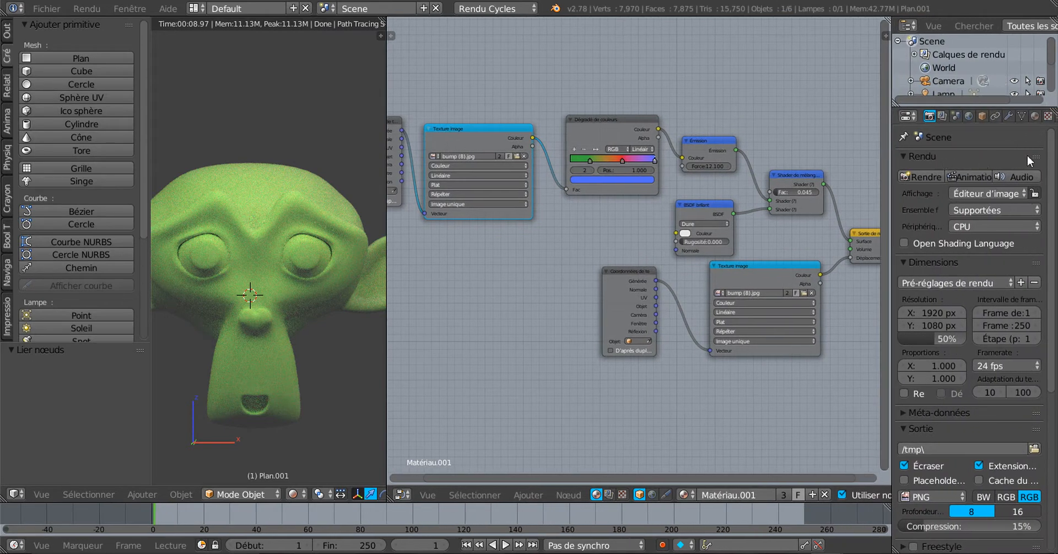
left_click(1036, 115)
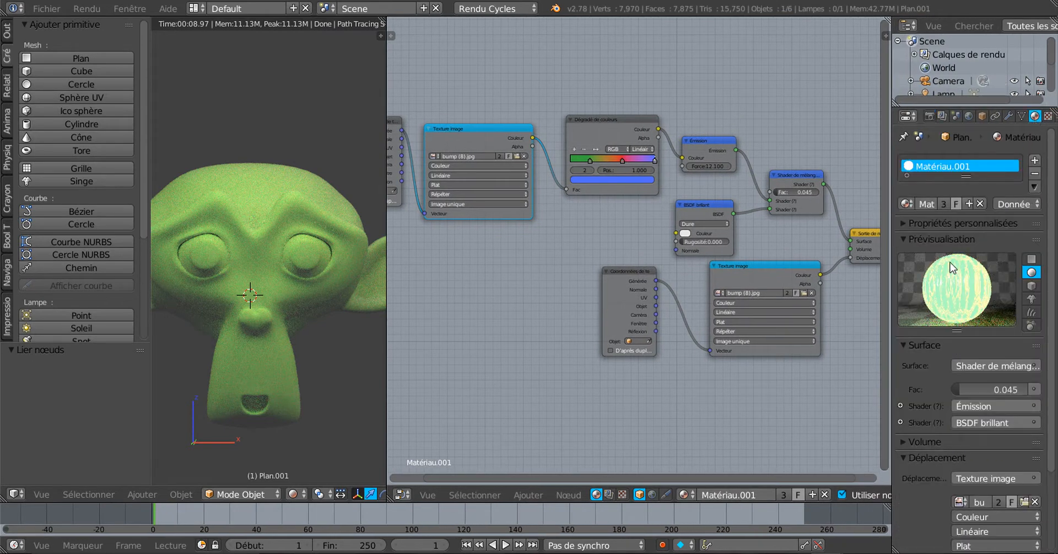
Step: Switch the 3D view to Texture shading, widen it, and select the Suzanne head
left_click(293, 494)
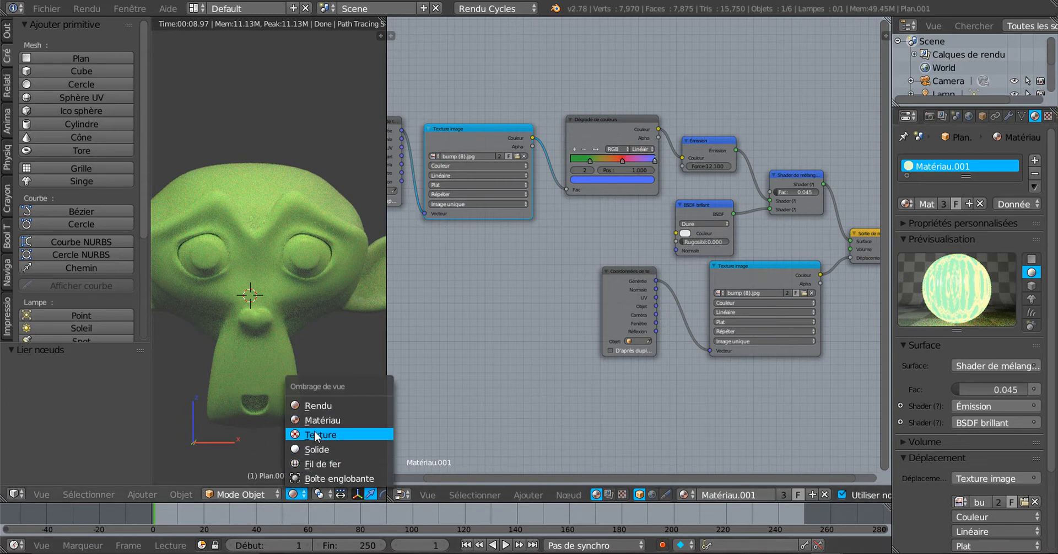
left_click(315, 435)
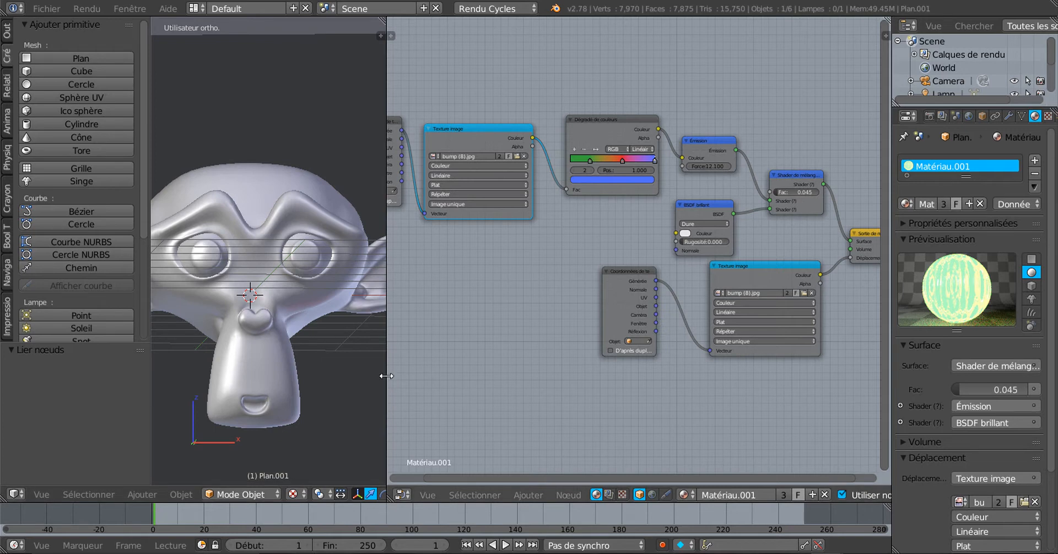
left_click_drag(386, 375, 445, 368)
right_click(310, 237)
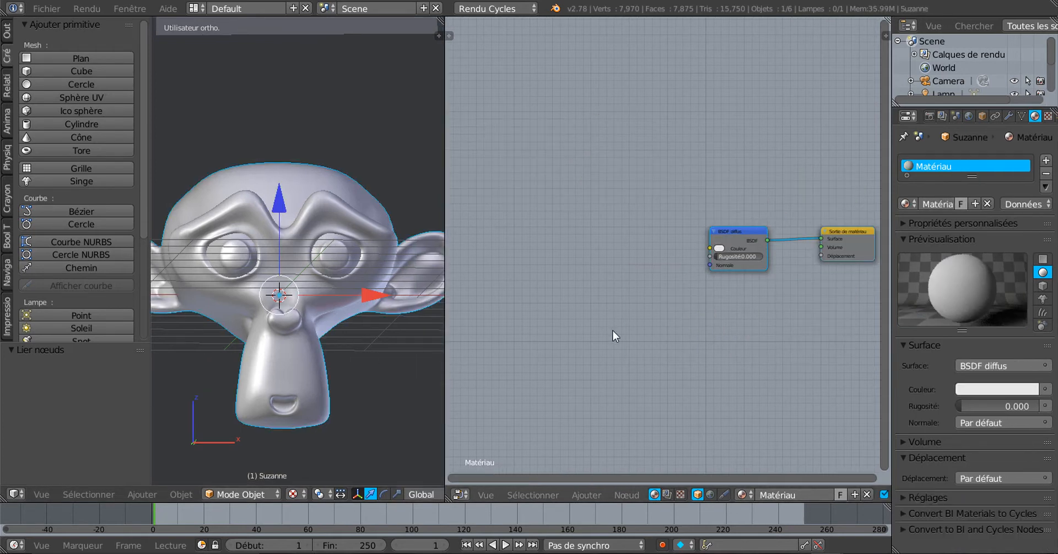
Step: Widen the 3D view further and replace Suzanne's material with Matériau.001
scroll(613, 330, "down", 2)
scroll(613, 329, "up", 2)
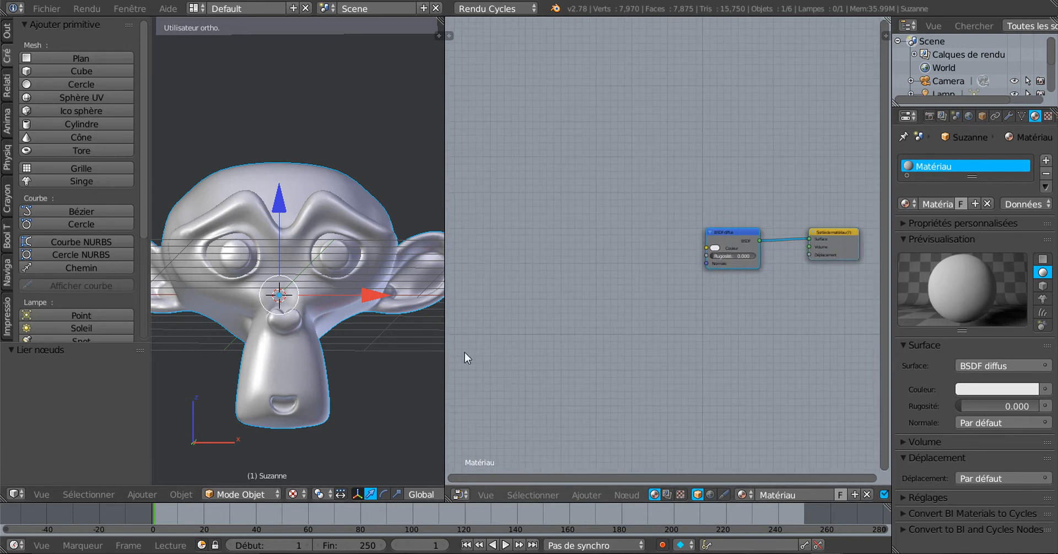
left_click_drag(446, 345, 593, 336)
scroll(585, 302, "down", 4)
scroll(585, 302, "up", 2)
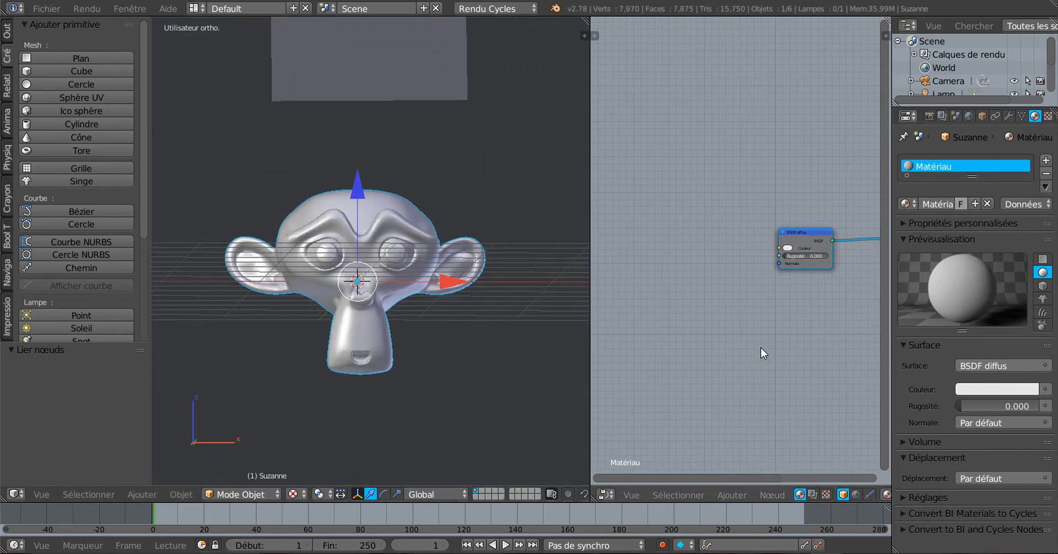
middle_click_drag(763, 353, 704, 349)
left_click(907, 204)
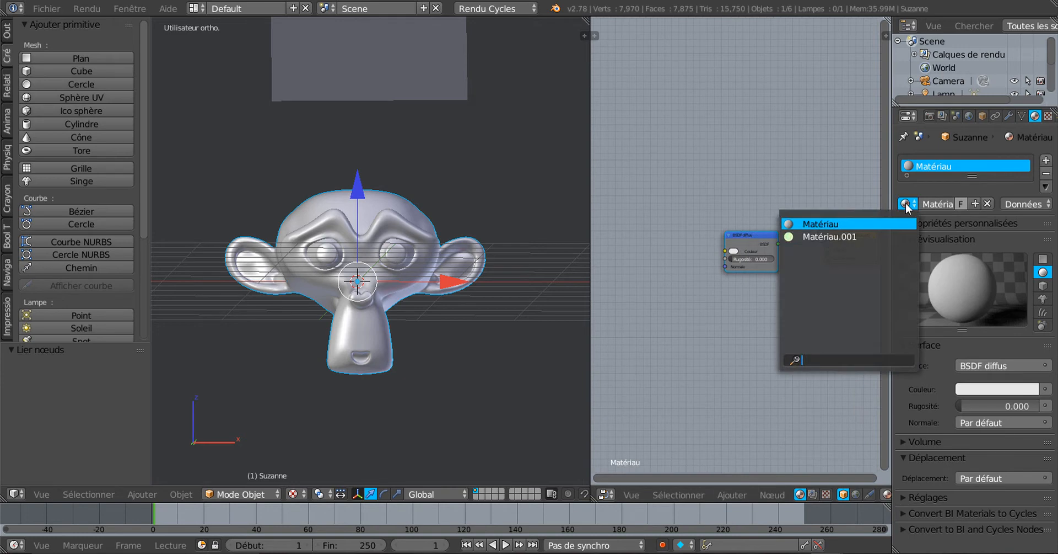
left_click(840, 237)
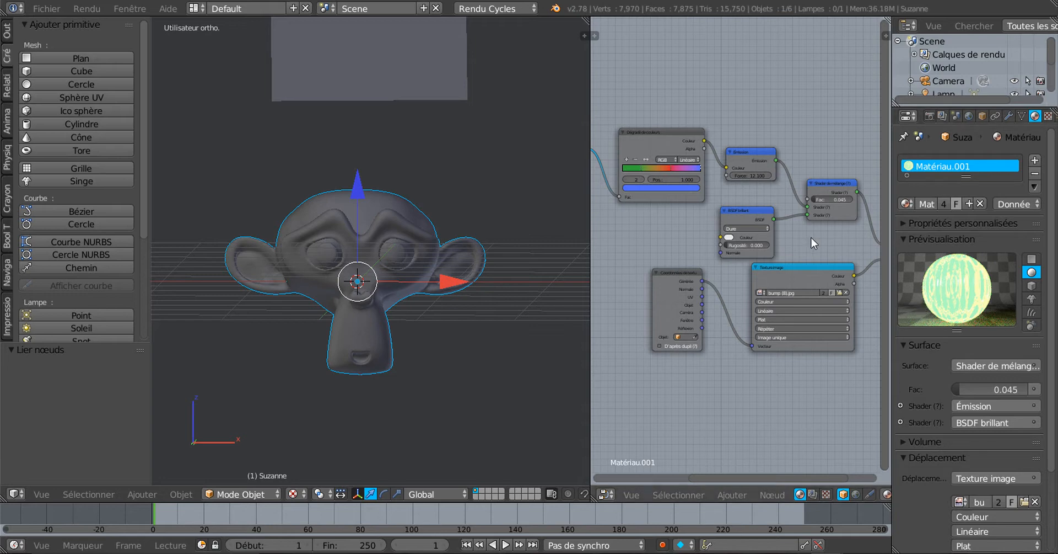
Step: Assign Matériau.001 to Suzanne's entire mesh in Edit mode, and return to Object mode
scroll(627, 265, "down", 5)
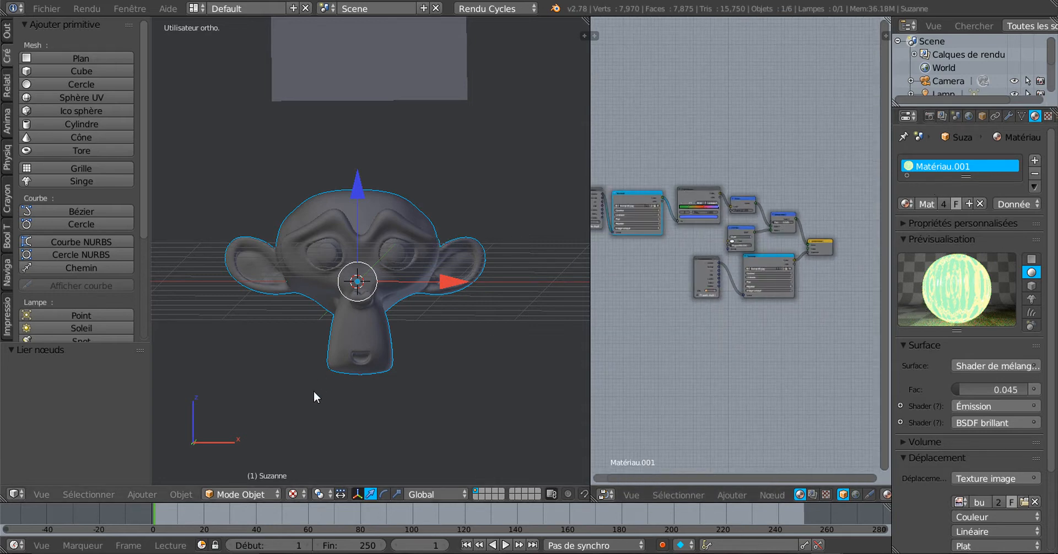
left_click(293, 494)
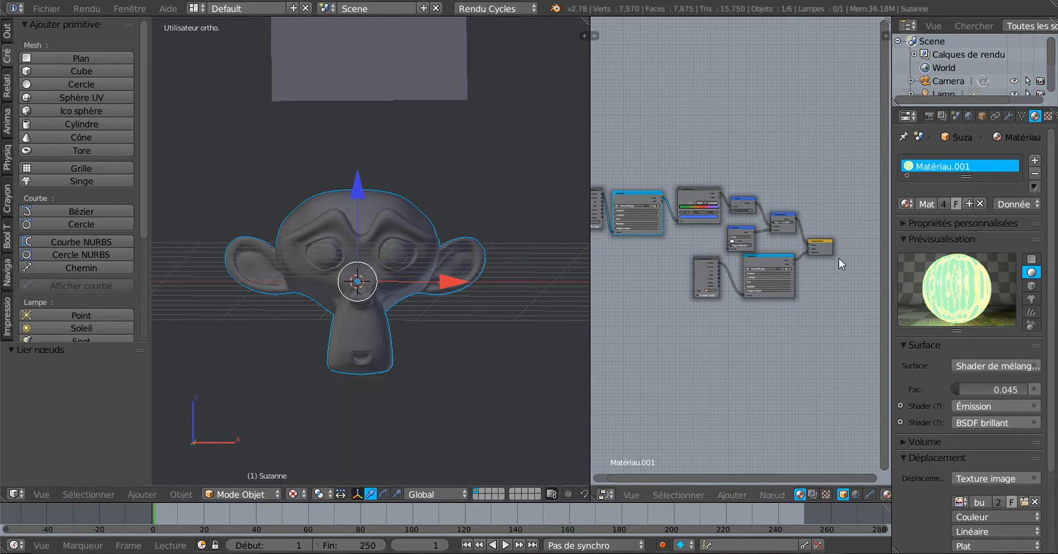
left_click(905, 204)
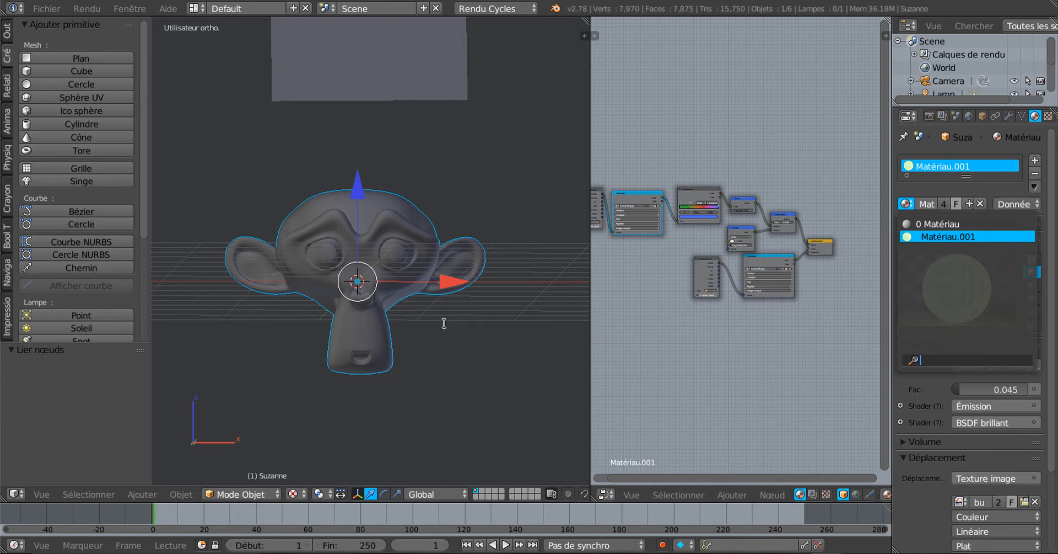
key("Tab")
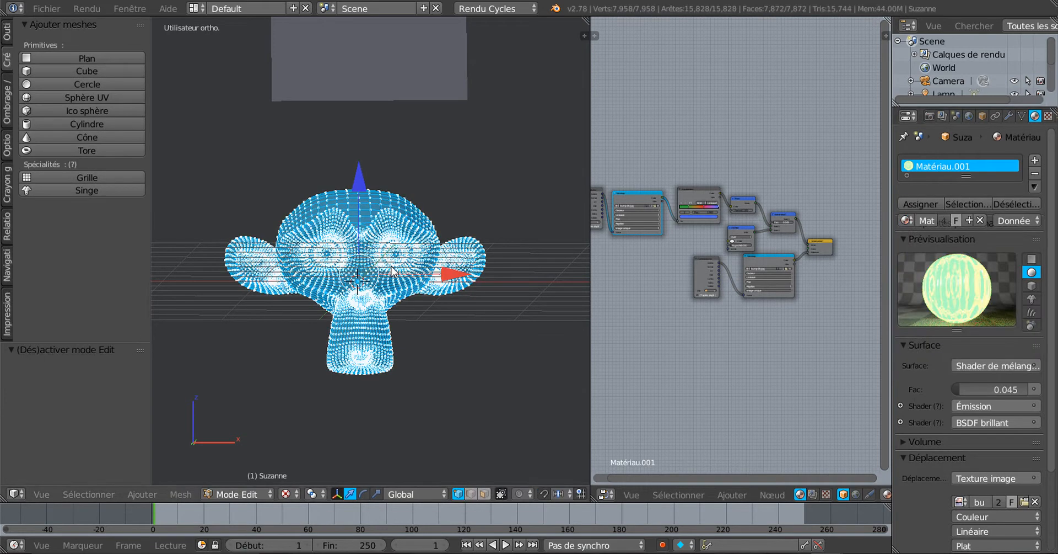
scroll(787, 371, "up", 1)
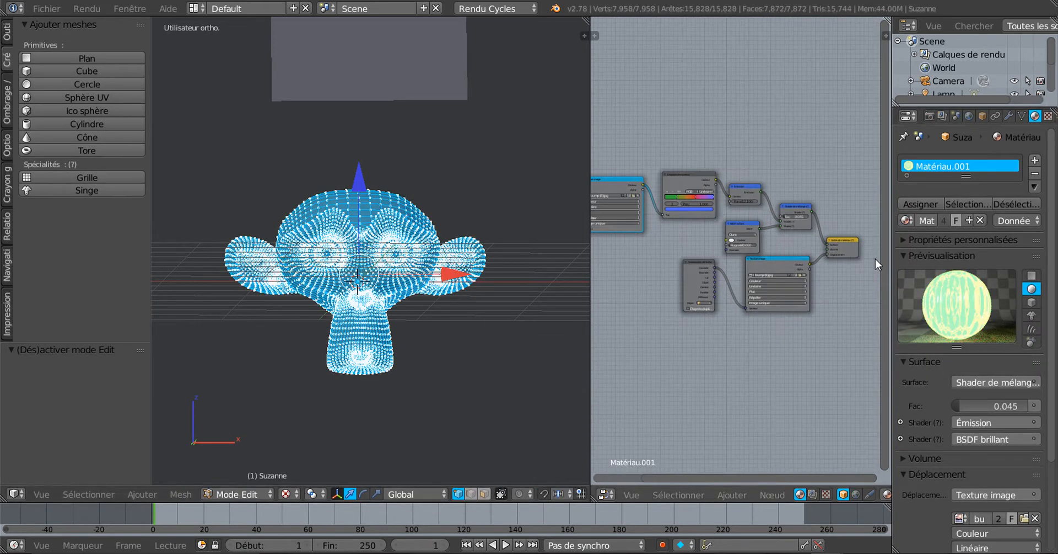
left_click(917, 204)
key("Tab")
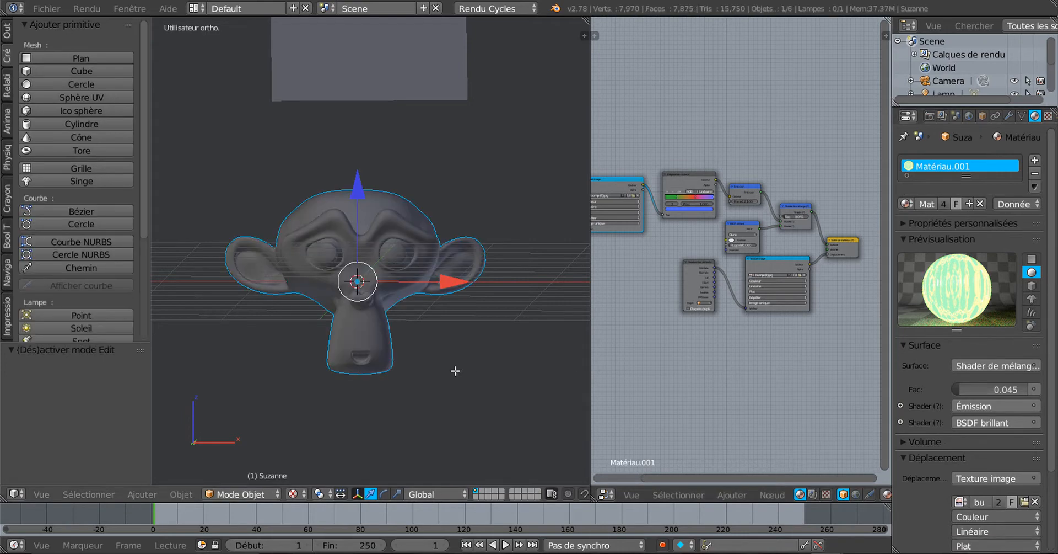
Step: Put Suzanne back into Edit mode and switch the 3D view to Rendu shading
key("Tab")
scroll(767, 416, "up", 2)
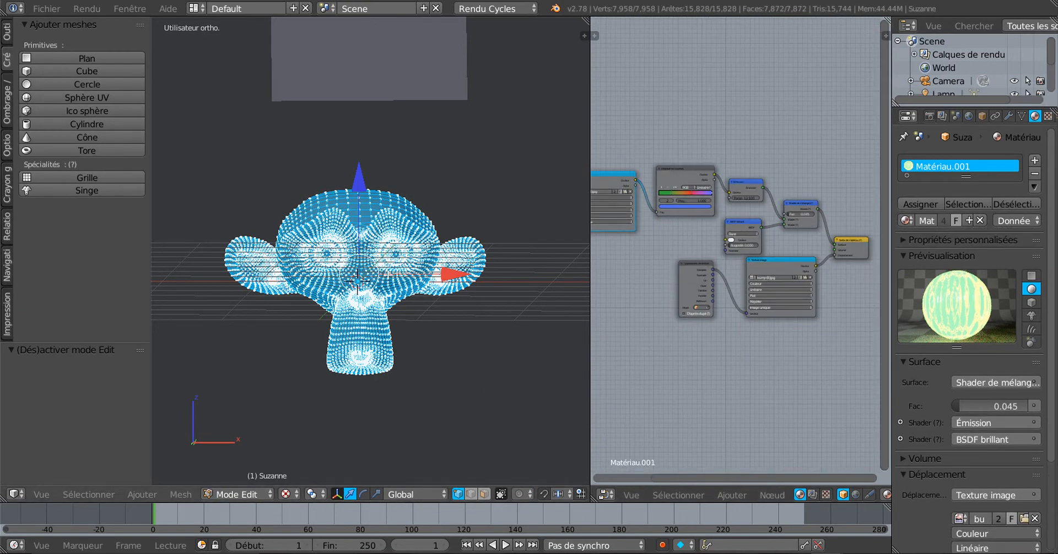
scroll(389, 272, "down", 3)
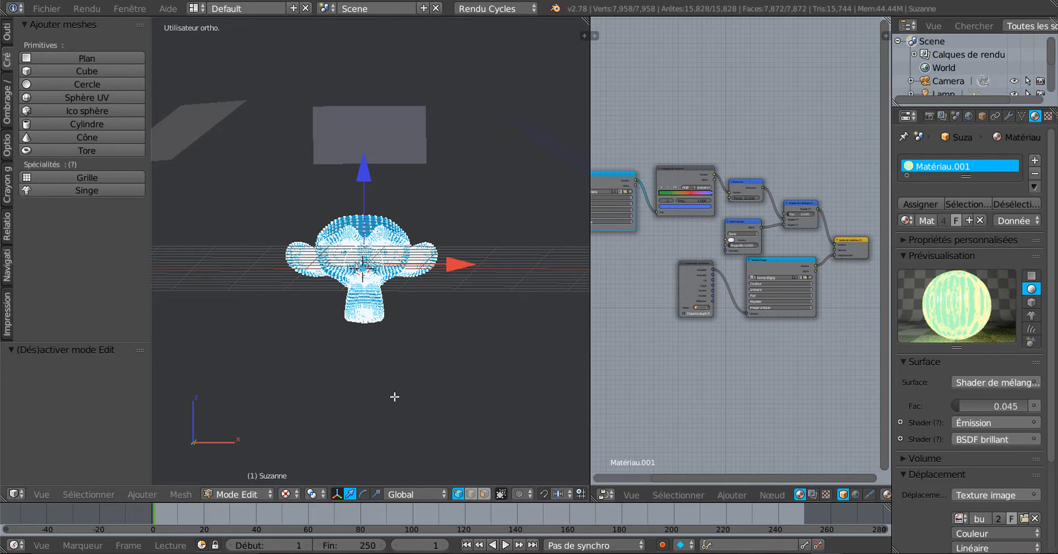
left_click(287, 494)
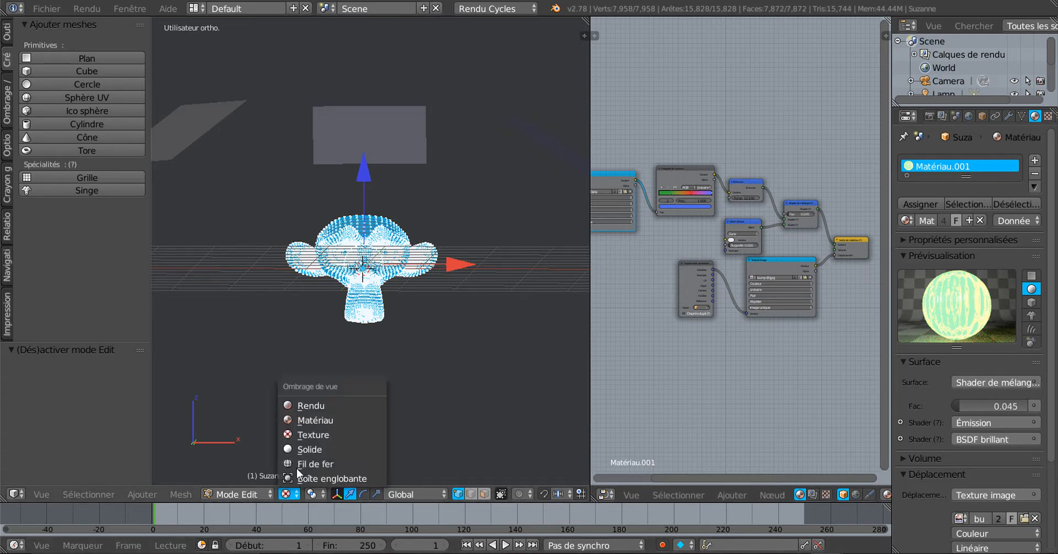
left_click(309, 406)
scroll(309, 402, "up", 5)
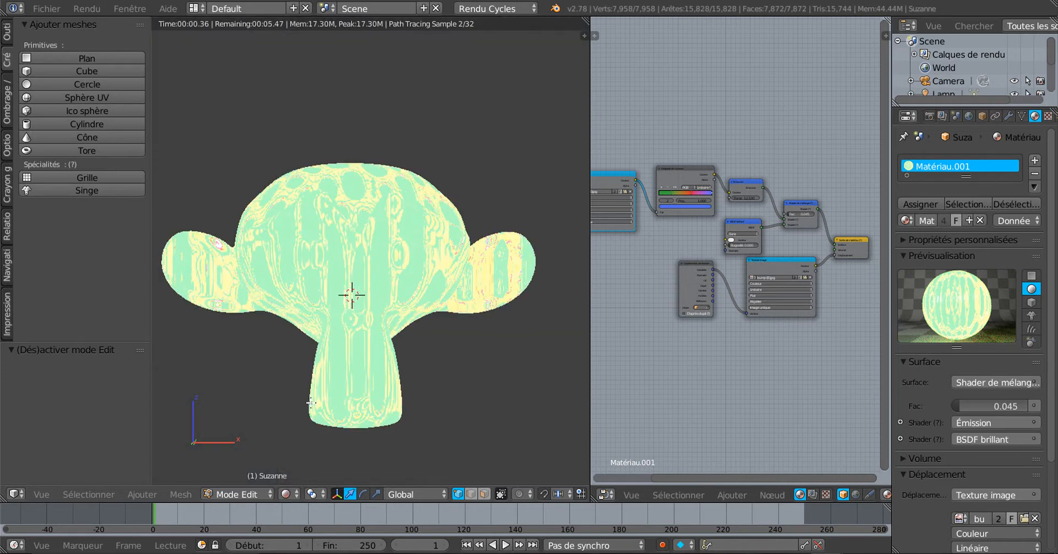
left_click(995, 382)
left_click(930, 398)
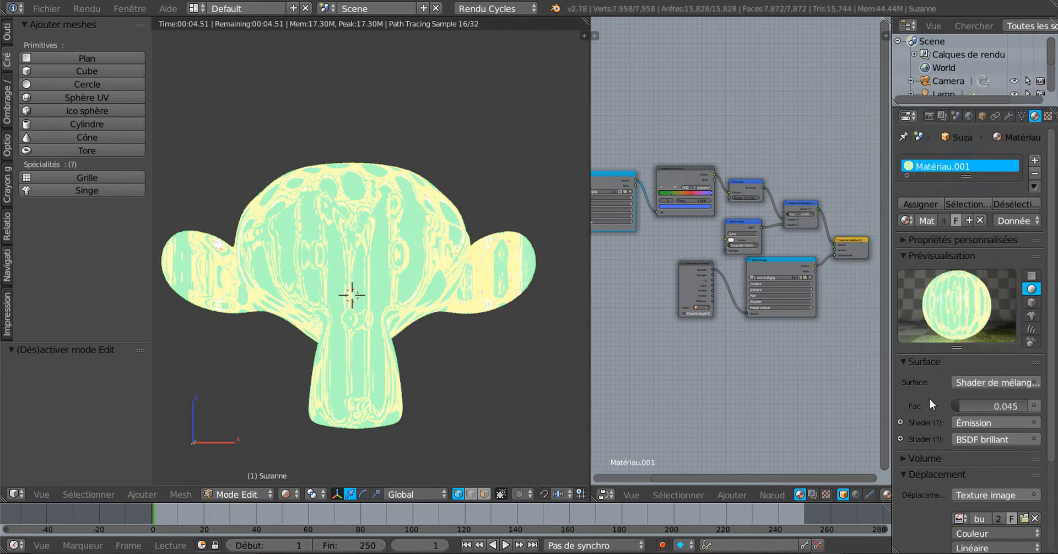
Step: Disconnect the Dégradé de couleurs from the Émission node's Couleur input and delete the Émission node
scroll(823, 369, "down", 2)
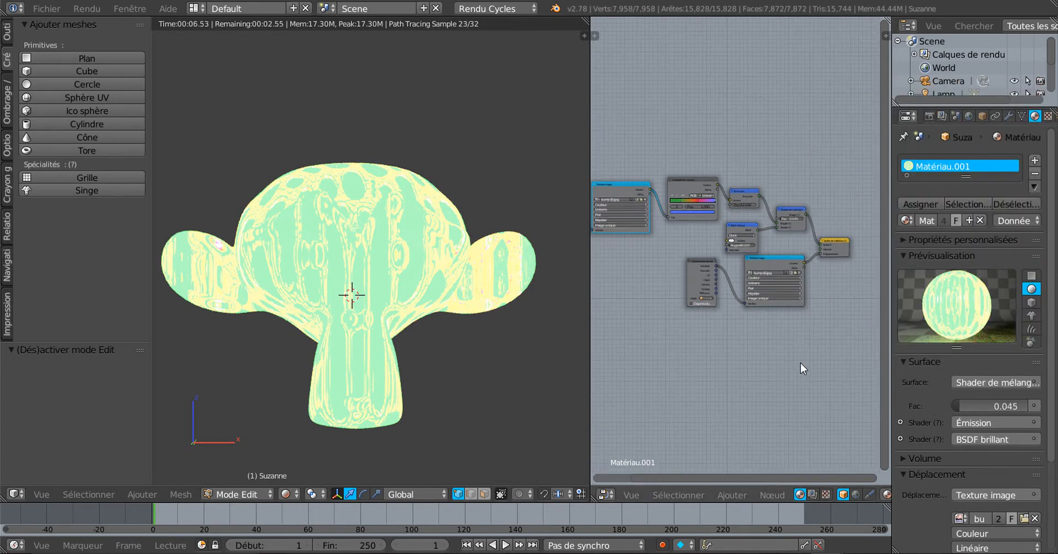
scroll(801, 362, "down", 1, "shift")
scroll(710, 223, "up", 4)
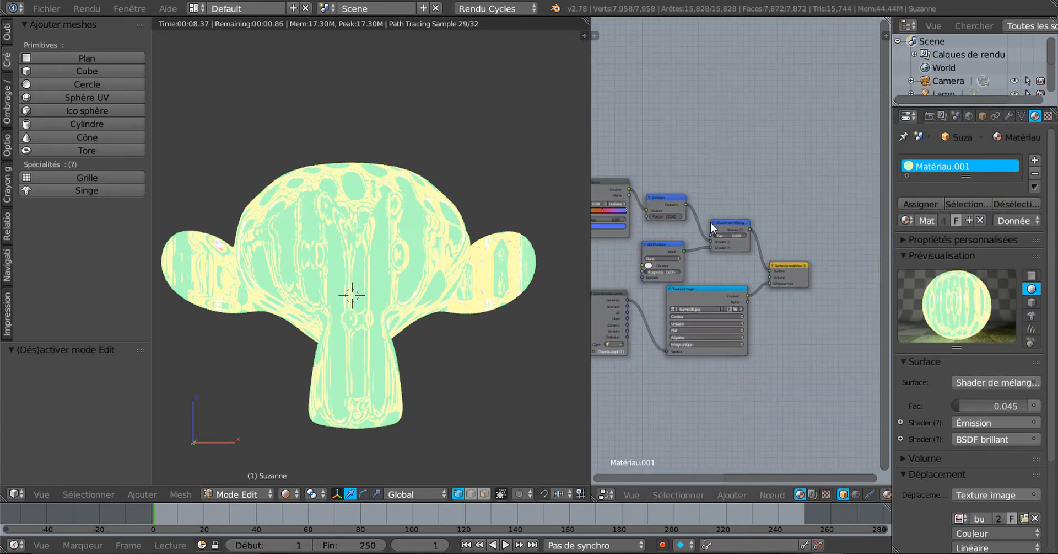
scroll(710, 222, "up", 2)
scroll(710, 222, "down", 3)
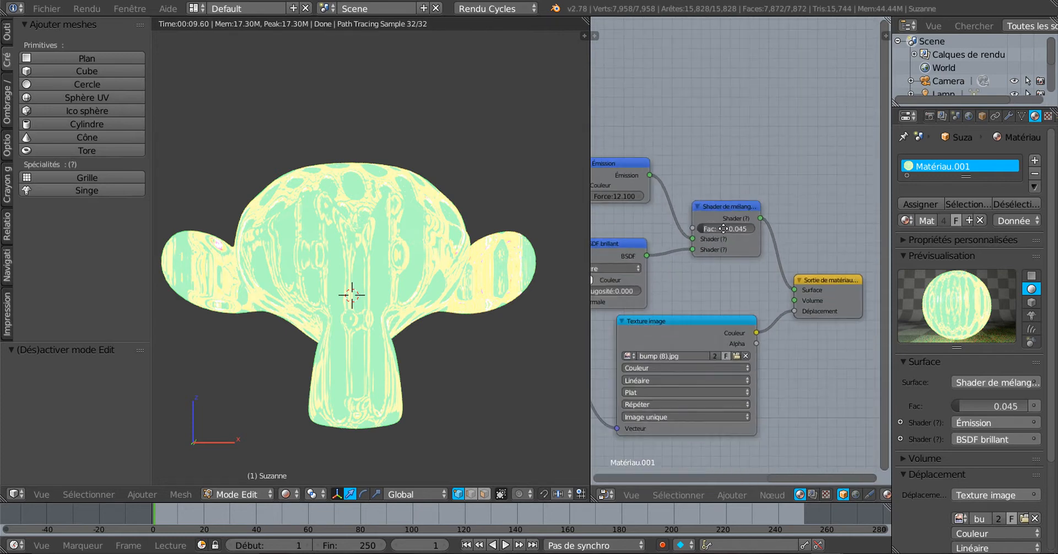
middle_click_drag(711, 223, 786, 260)
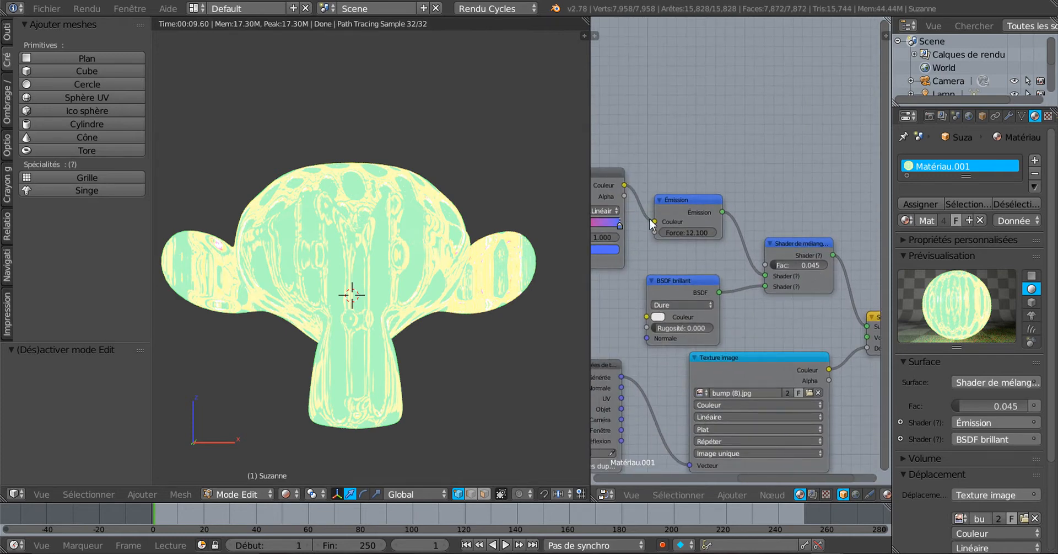
left_click_drag(655, 221, 658, 152)
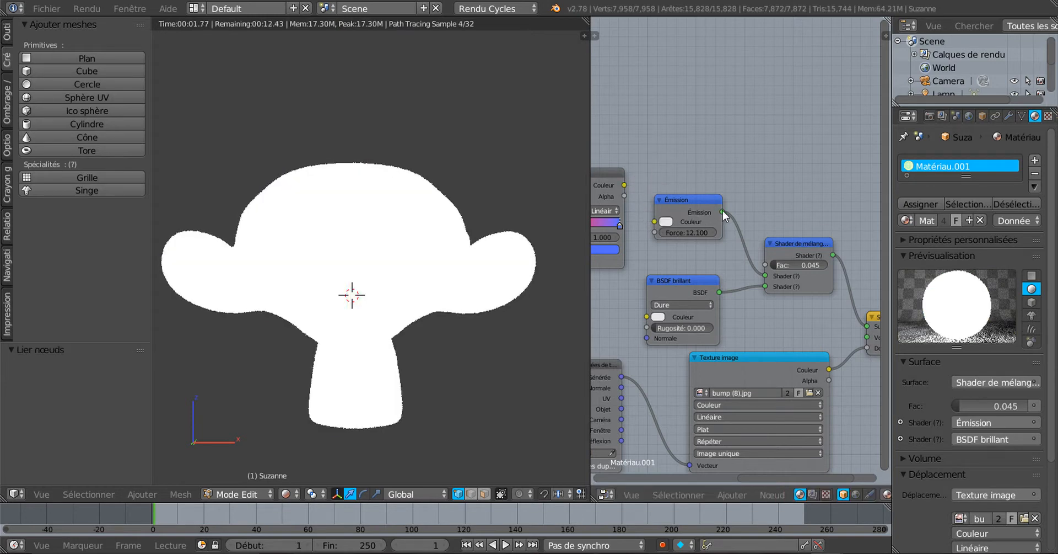
left_click(697, 200)
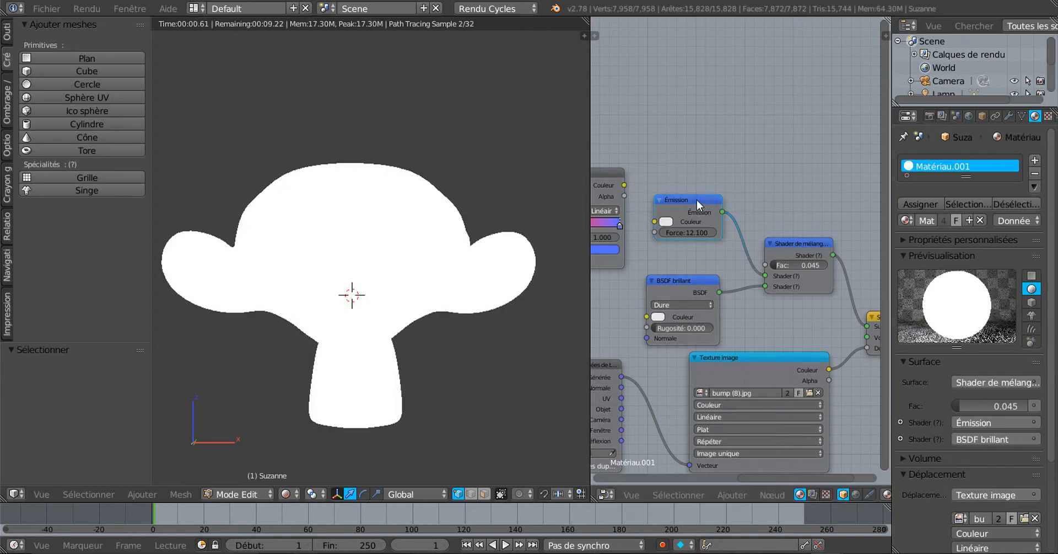
key("x")
Step: Link the Dégradé de couleurs Couleur output to the Shader de mélange's Fac input, and insert a BSDF diffus node on that link
left_click_drag(630, 185, 764, 266)
left_click(732, 493)
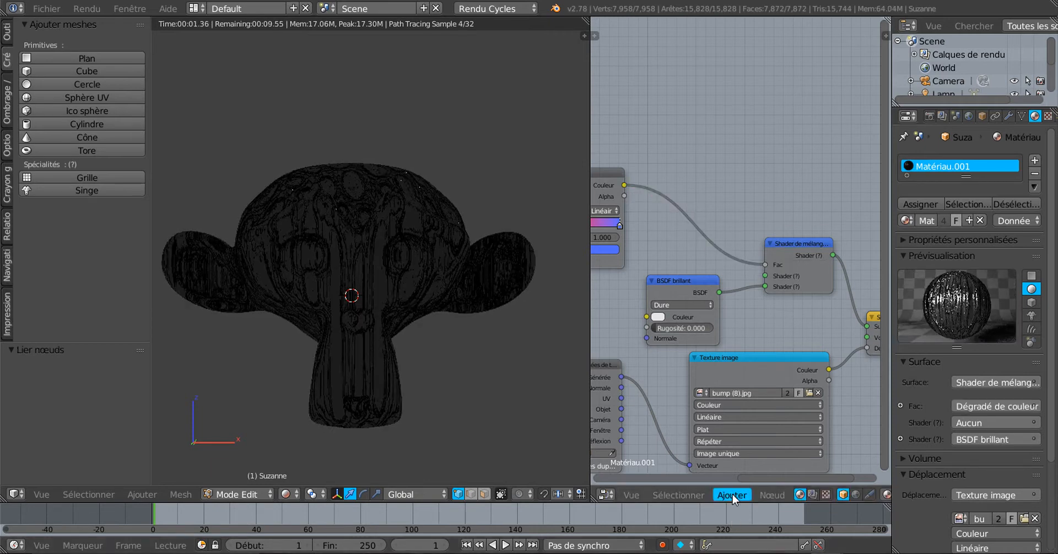
mouse_move(752, 438)
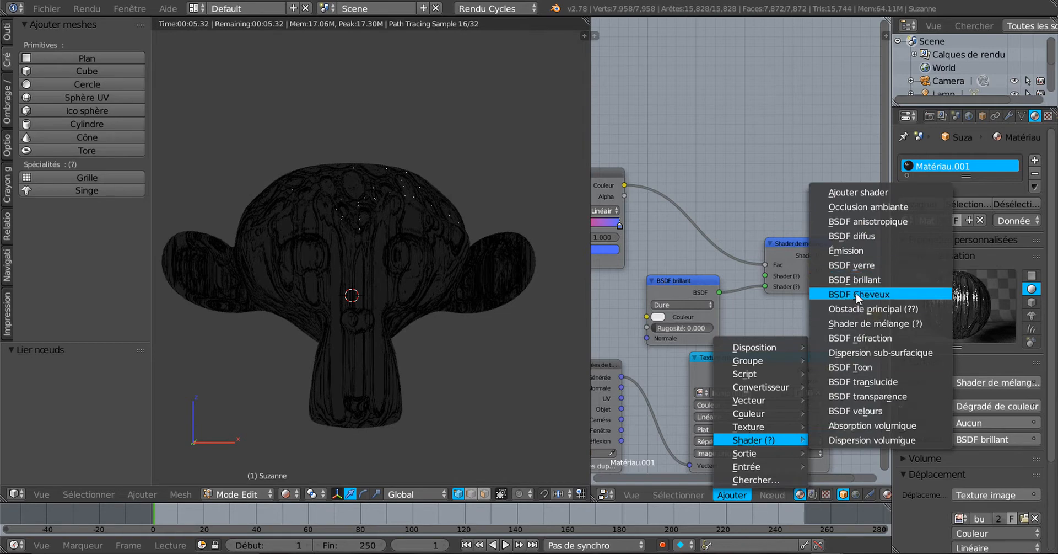
left_click(852, 236)
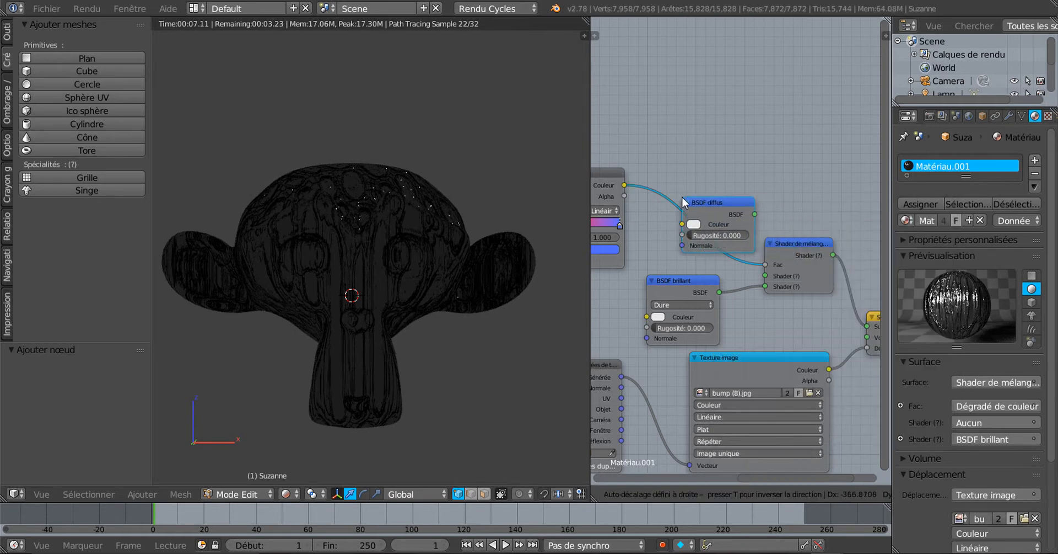
left_click(684, 202)
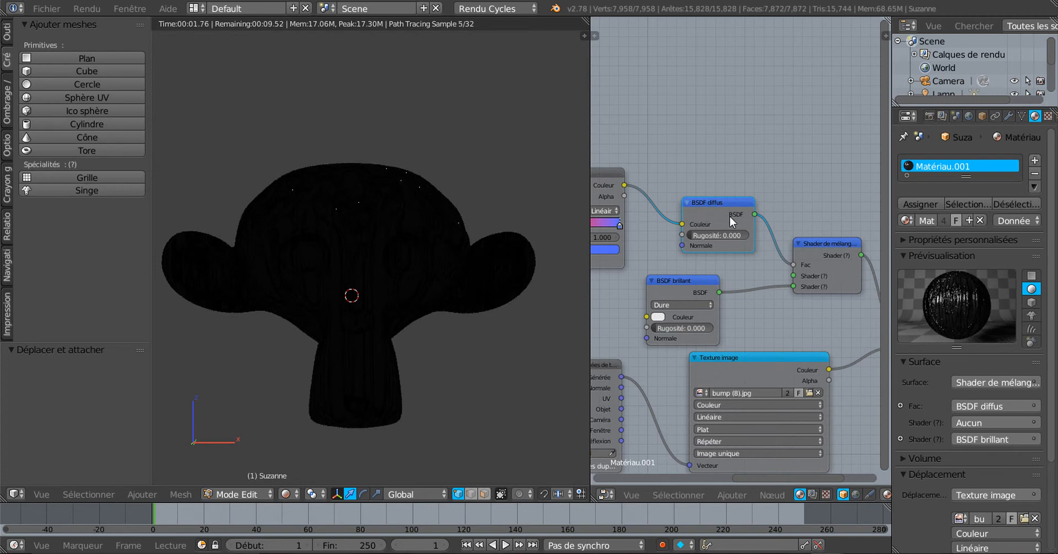
Step: Set the BSDF diffus node's Rugosité to 0.483
scroll(746, 290, "up", 1)
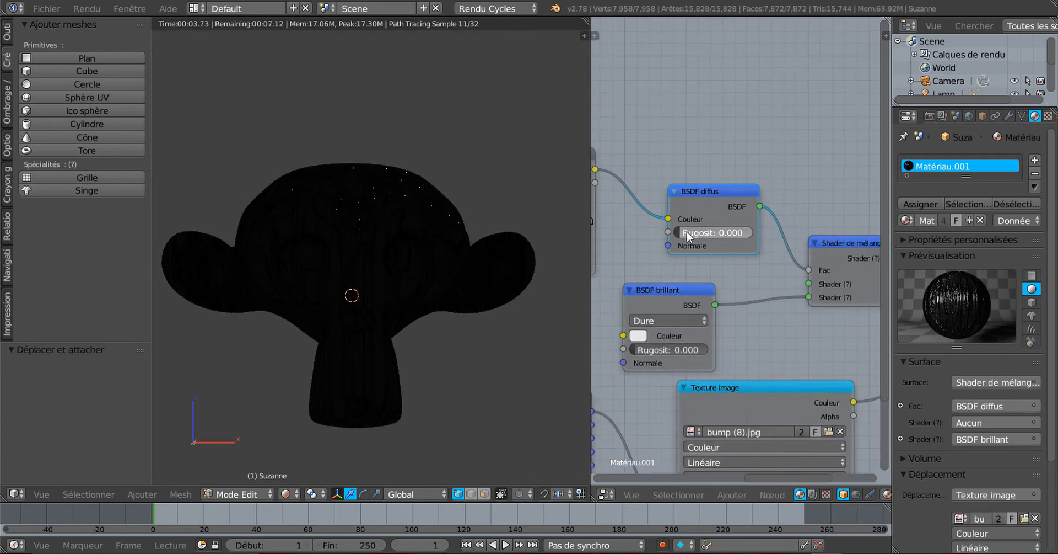
left_click_drag(687, 232, 720, 232)
scroll(714, 262, "down", 4)
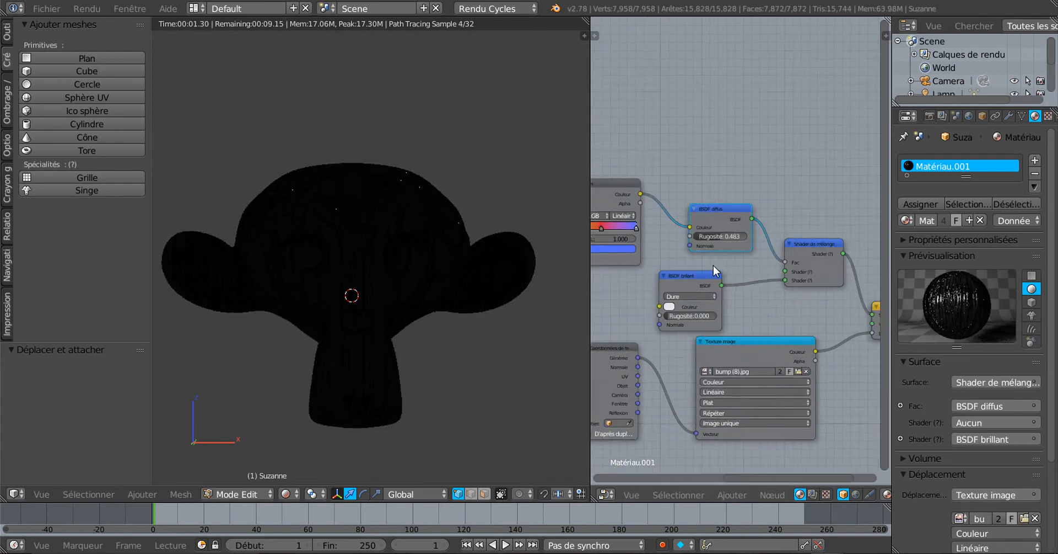
scroll(772, 317, "down", 3)
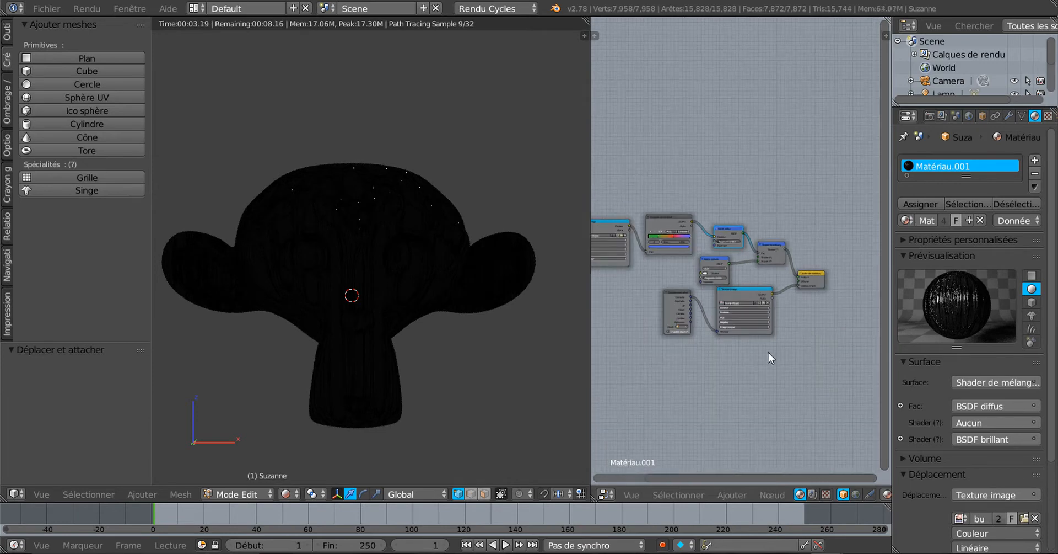
middle_click_drag(768, 352, 836, 378)
scroll(624, 373, "up", 2)
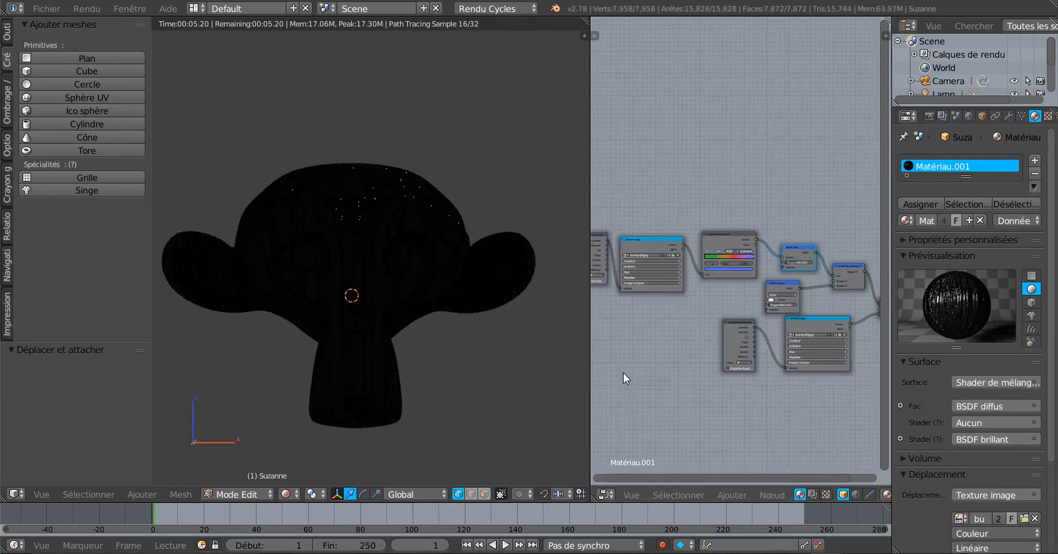
scroll(472, 286, "down", 4)
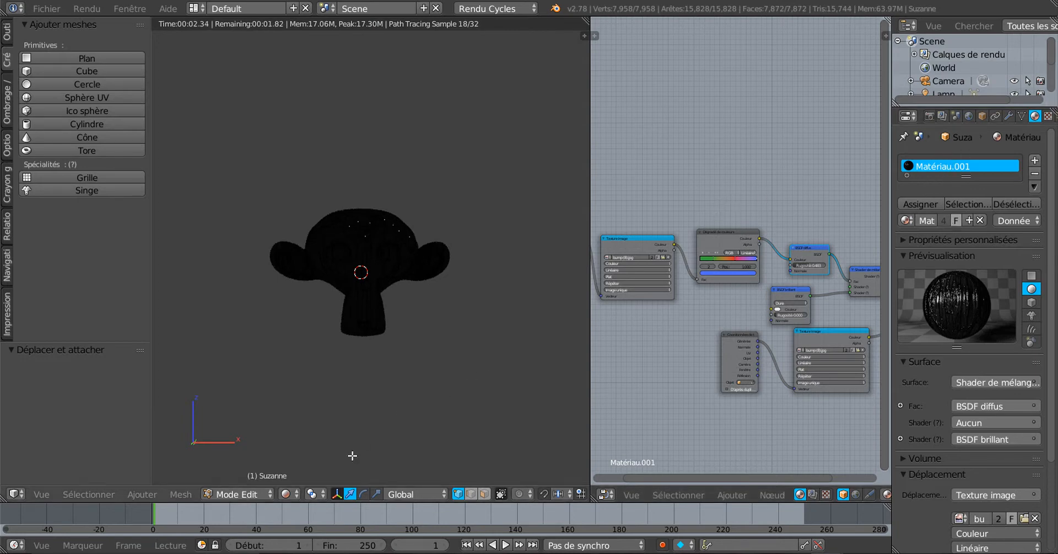
left_click(249, 499)
left_click(251, 479)
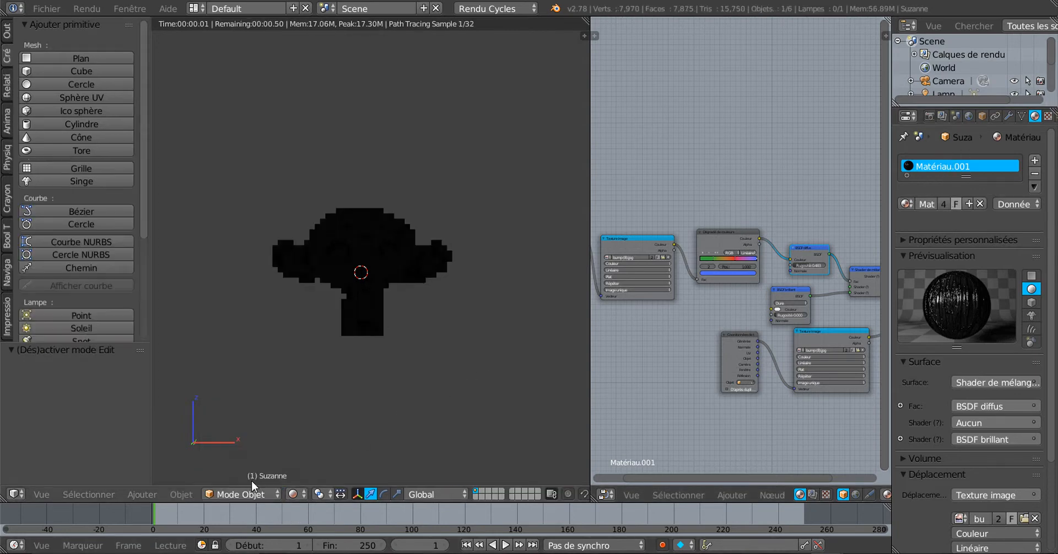
left_click(253, 494)
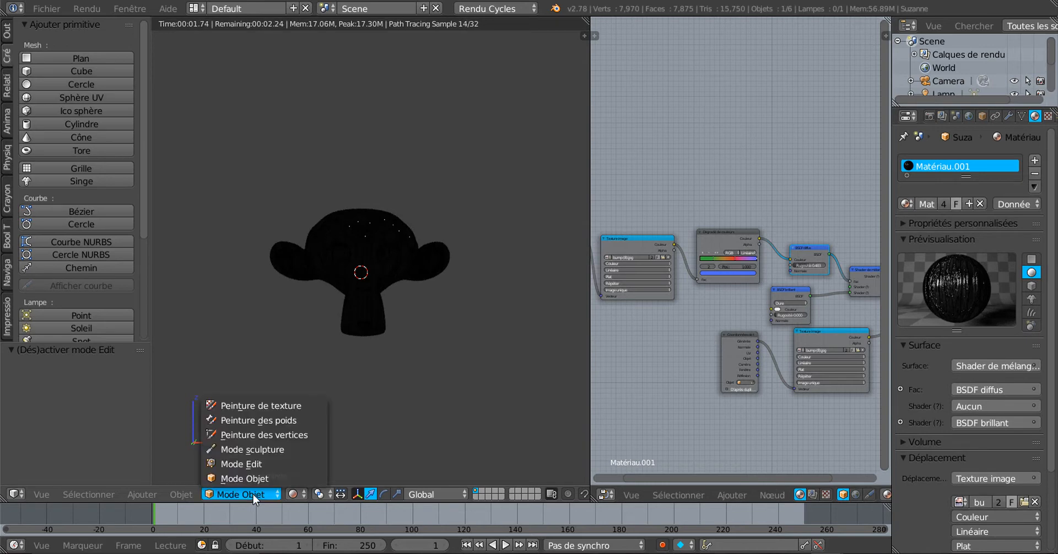
left_click(256, 464)
scroll(256, 465, "down", 3)
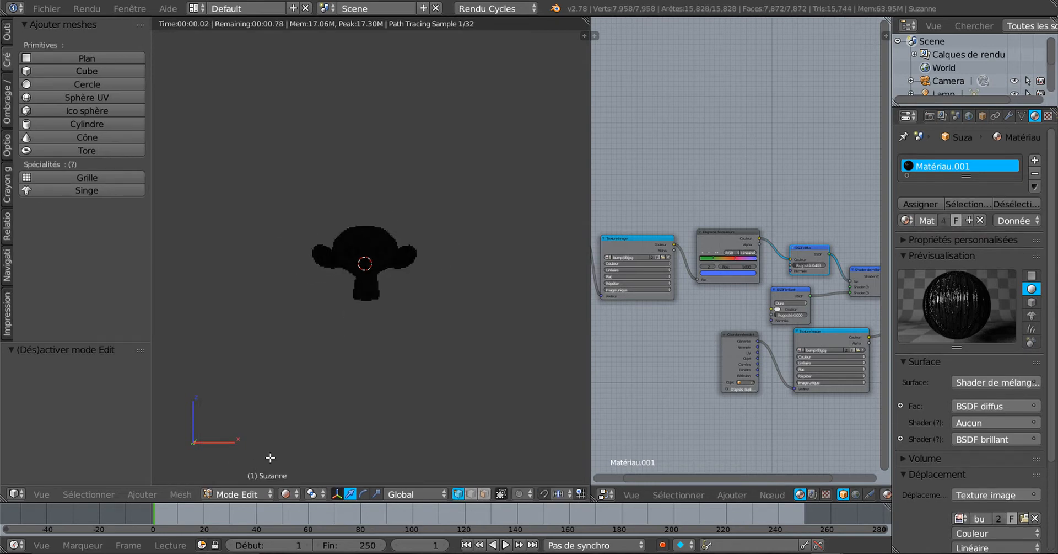
Step: Switch the 3D view to textured shading, return to Object mode and select the plane directly above Suzanne
left_click(285, 494)
left_click(307, 433)
scroll(307, 432, "down", 3)
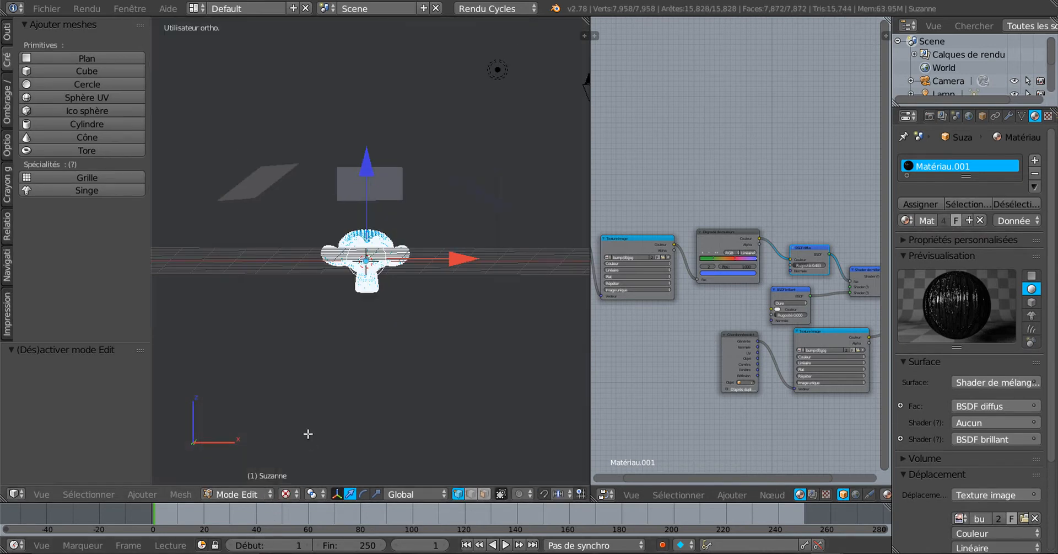
middle_click_drag(372, 365, 392, 447, "shift")
scroll(398, 324, "up", 4)
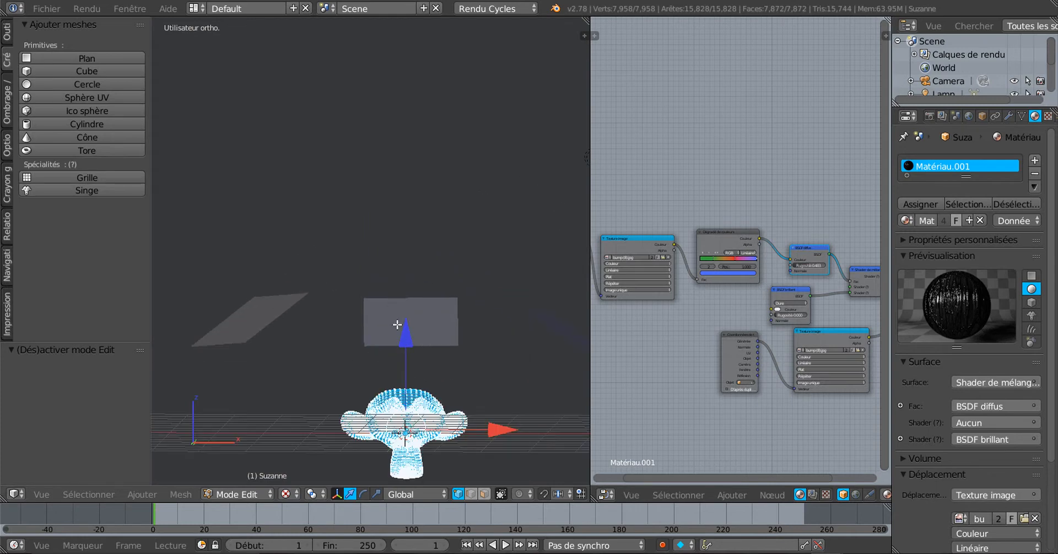
key("Tab")
right_click(422, 333)
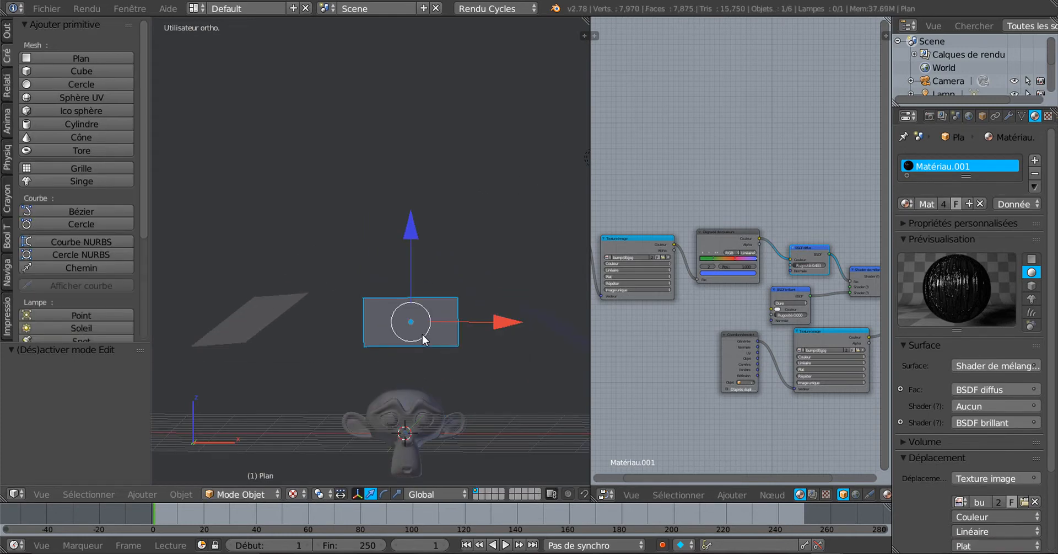
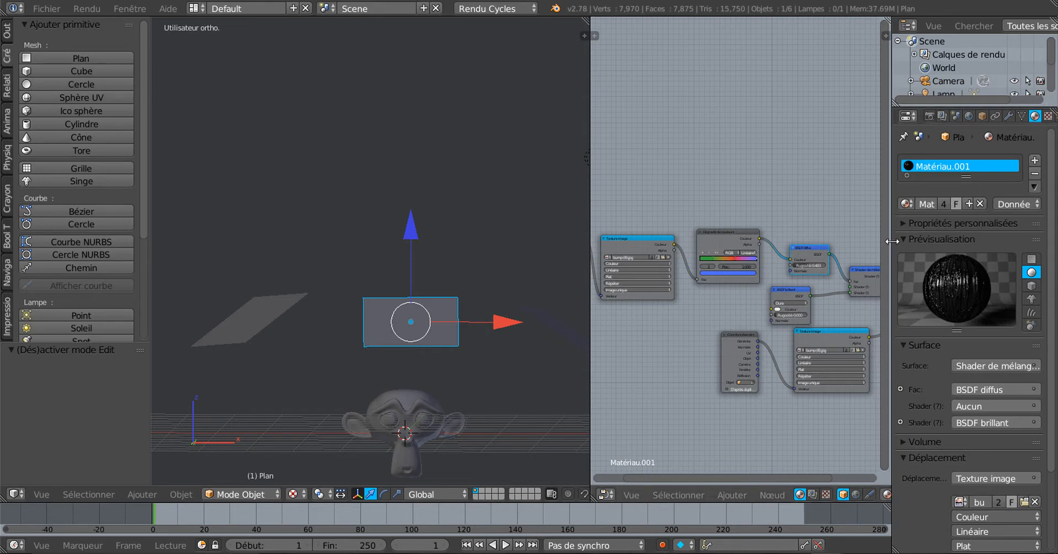
Step: Add a second material slot to the plane above Suzanne and create an Émission material in it with Force 7.500
left_click_drag(892, 241, 837, 241)
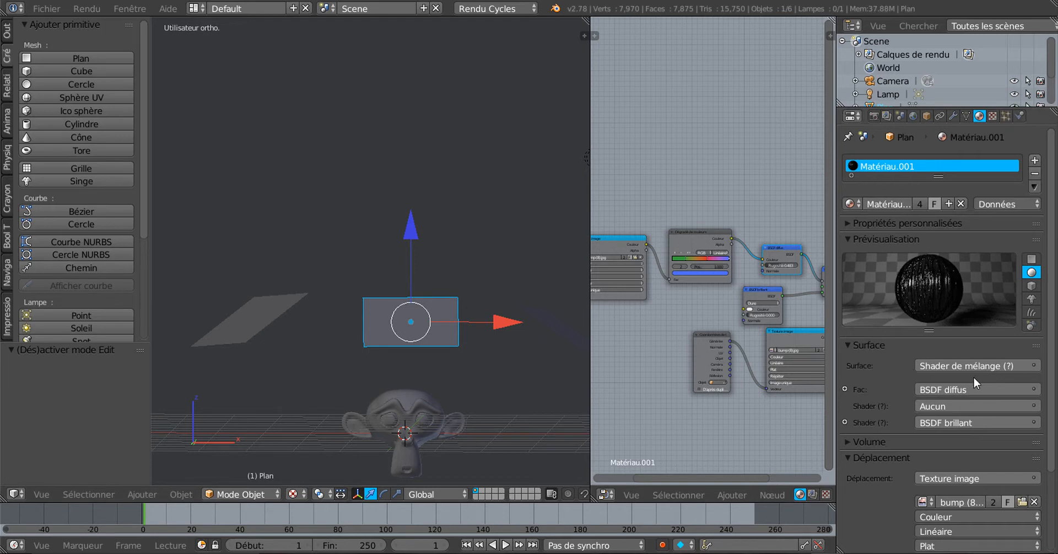
left_click(1034, 161)
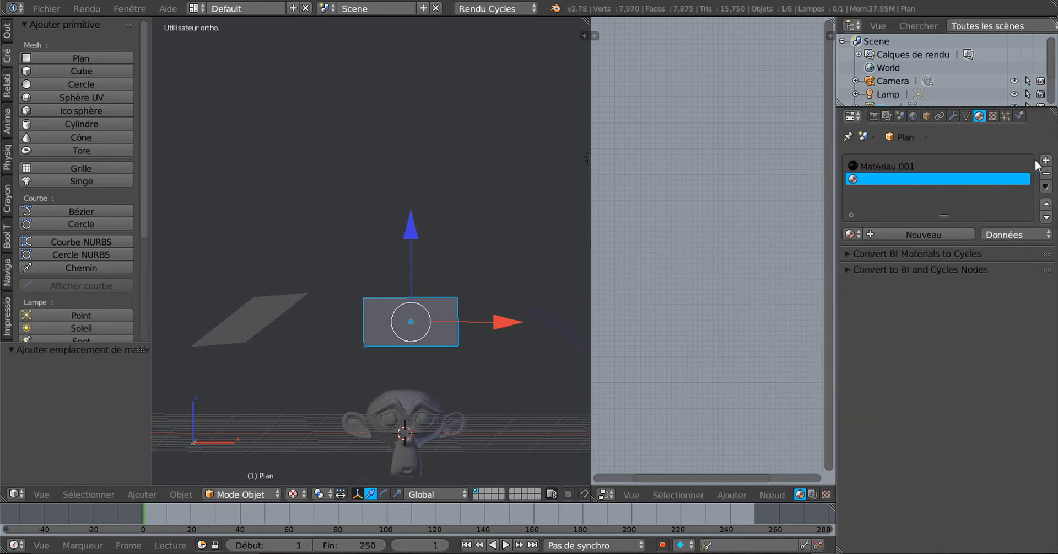
left_click(933, 237)
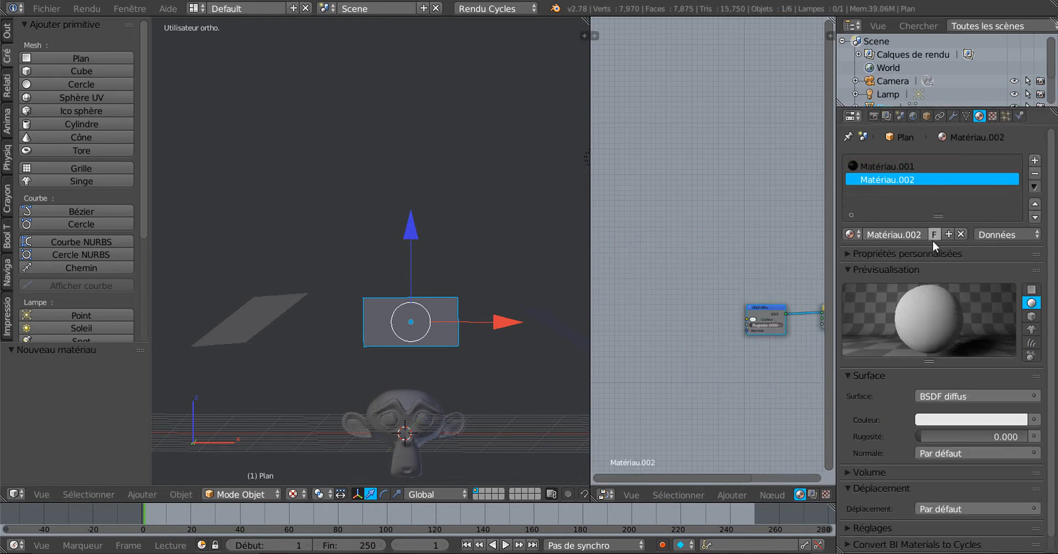
left_click(980, 395)
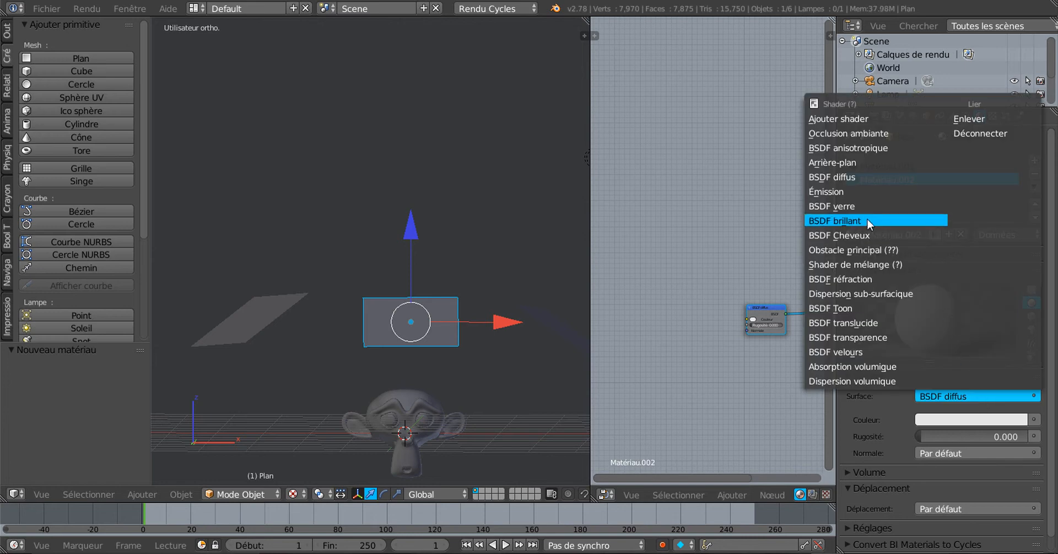
left_click(852, 193)
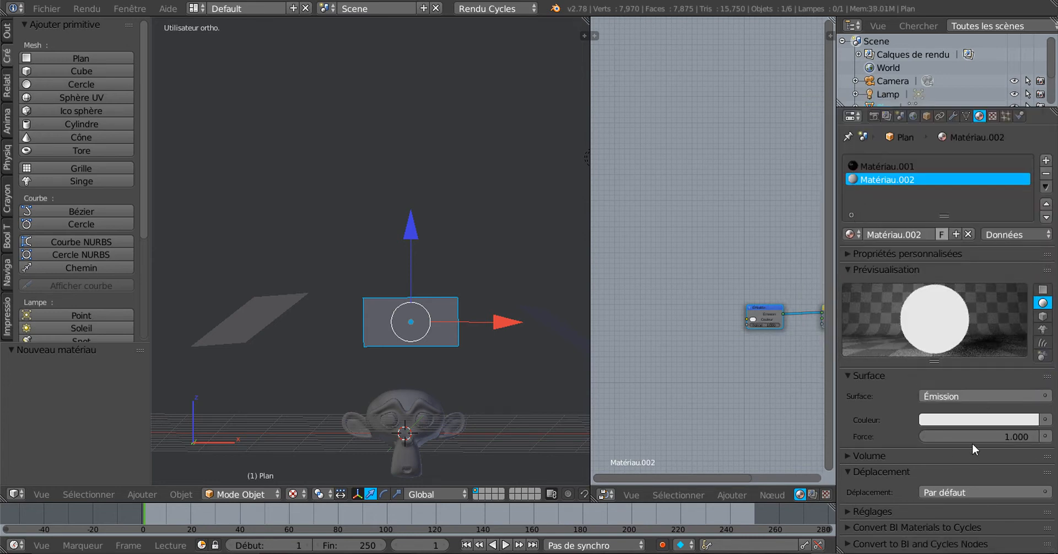
left_click_drag(973, 436, 1014, 436)
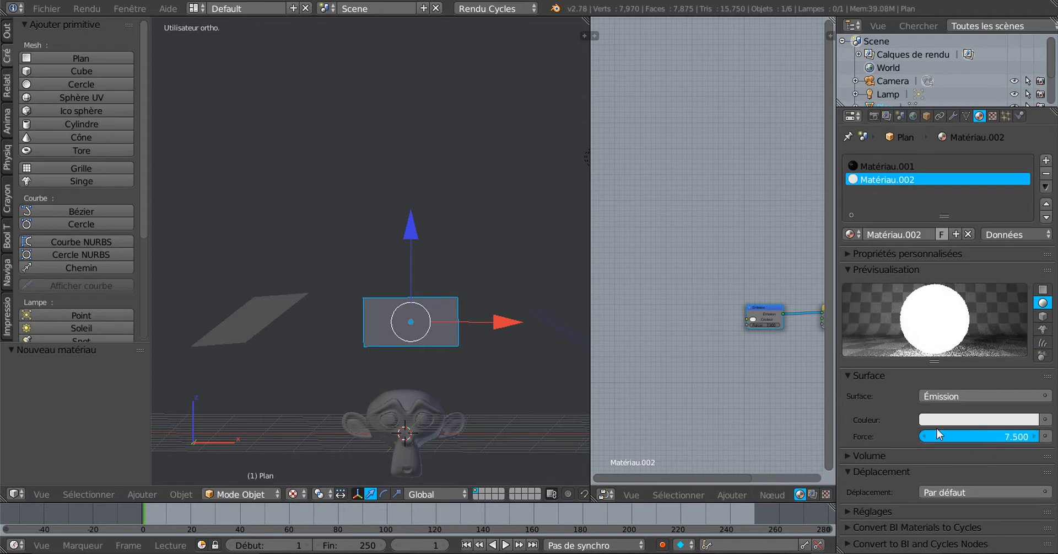
Step: Give Plan.002 a second material slot holding a new Émission material with Force 3.400
right_click(270, 313)
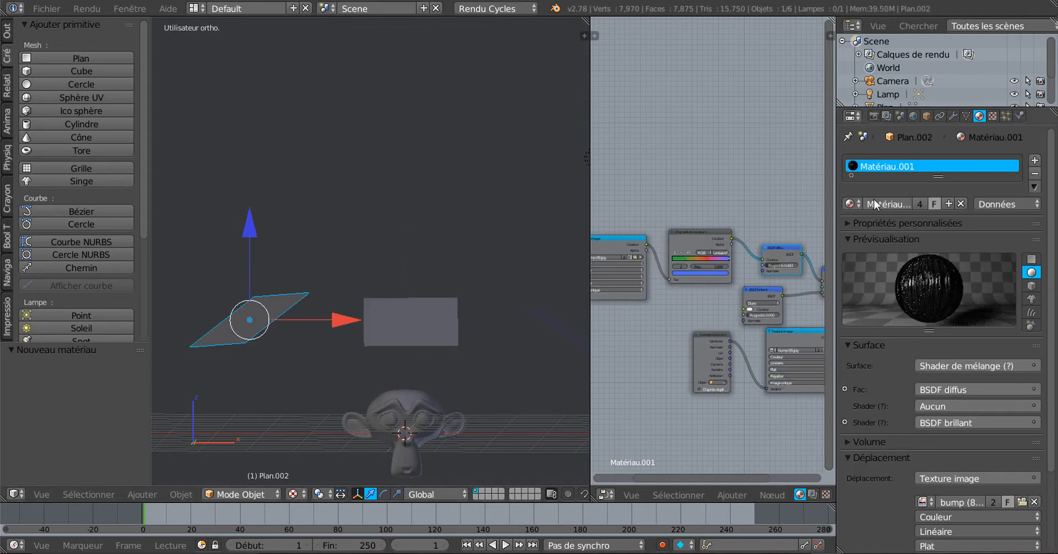
left_click(856, 205)
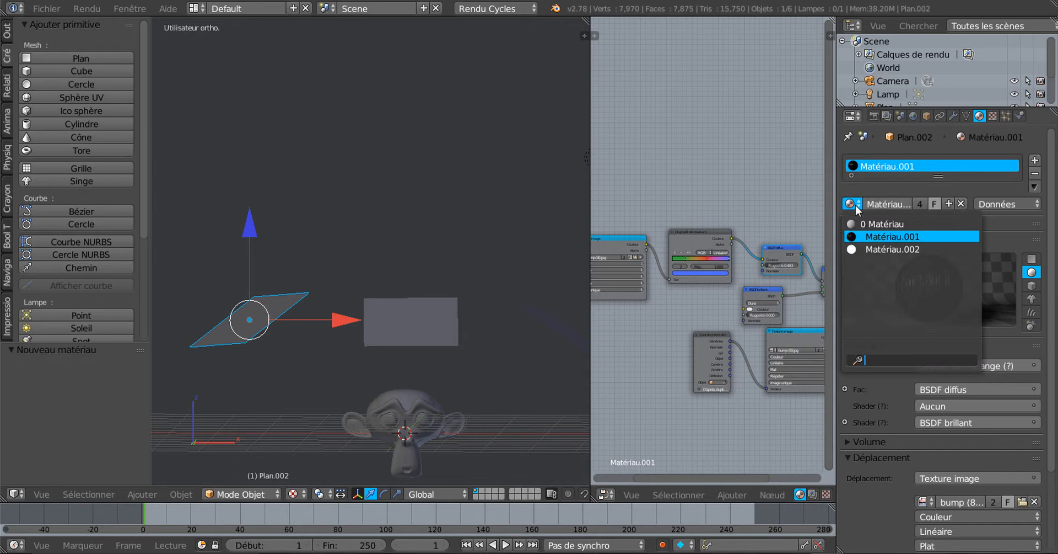
left_click(881, 407)
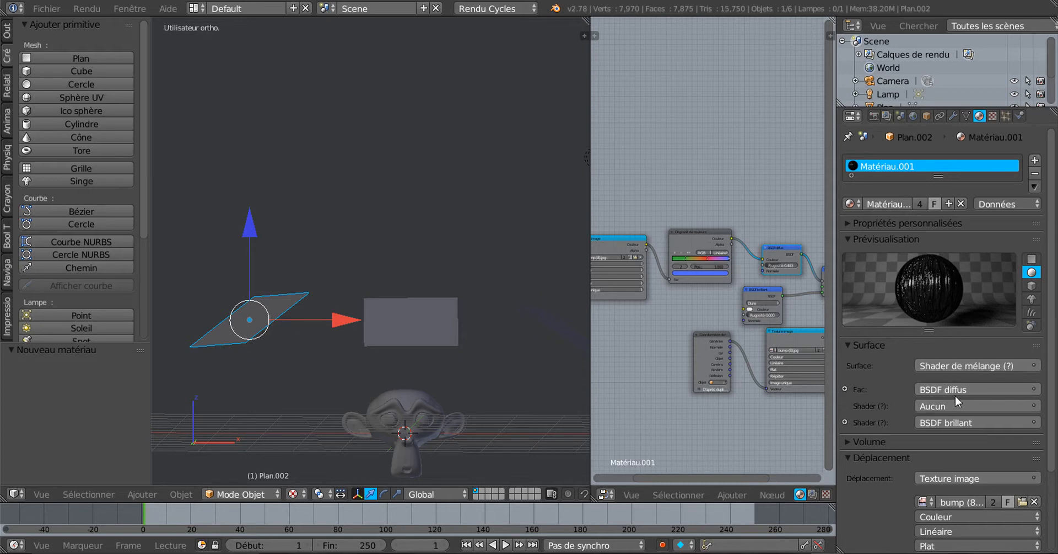
left_click(961, 389)
left_click(1035, 160)
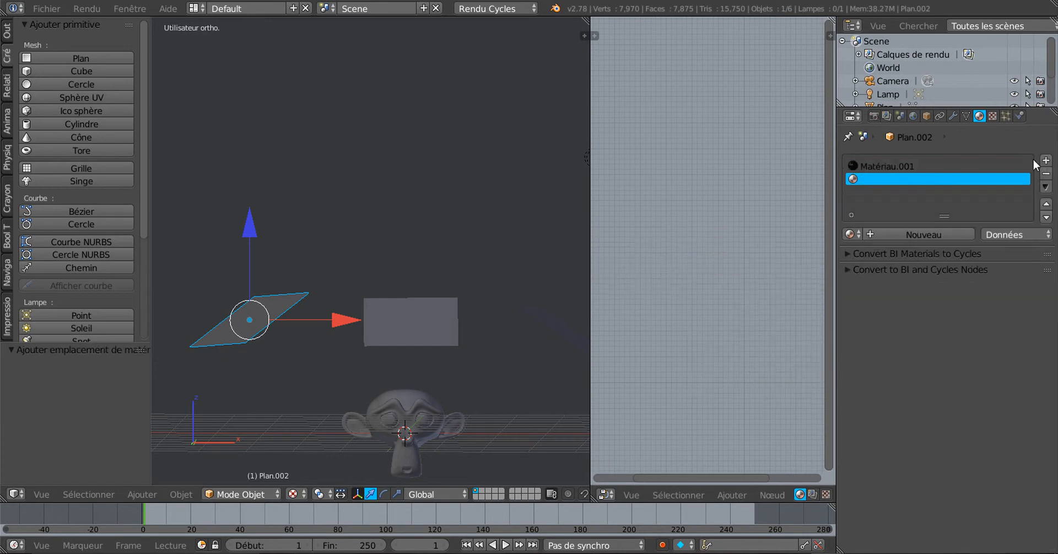
left_click(951, 238)
left_click(996, 393)
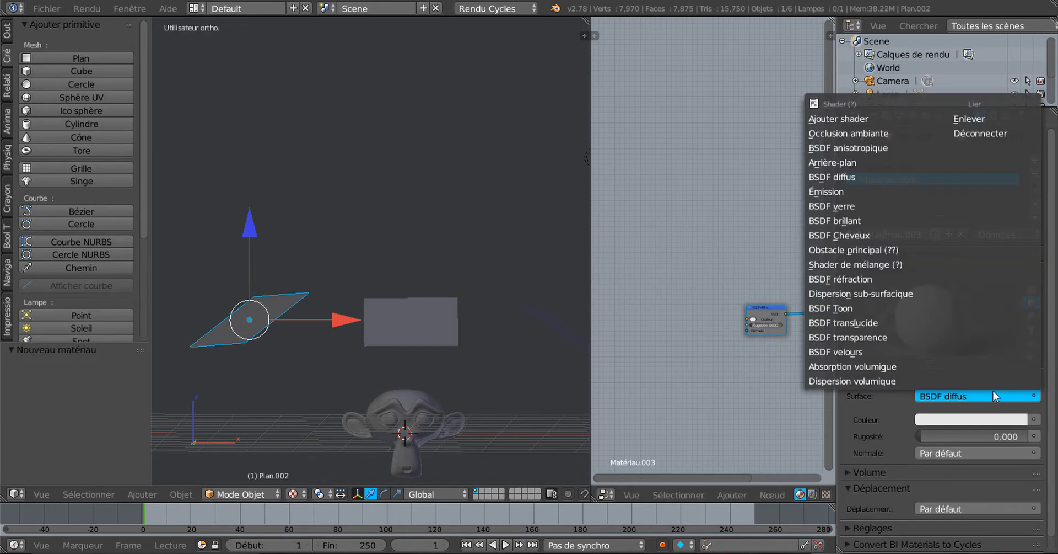
left_click(853, 190)
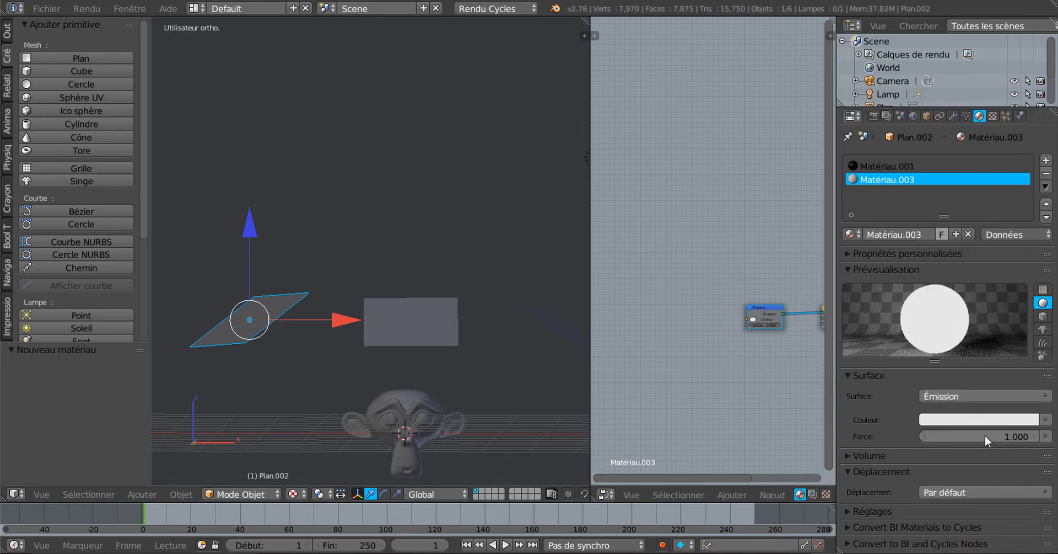
left_click_drag(984, 435, 1020, 434)
Step: Give Plan.001 a second material slot holding a new Émission material with Force 8.200
scroll(557, 367, "down", 2)
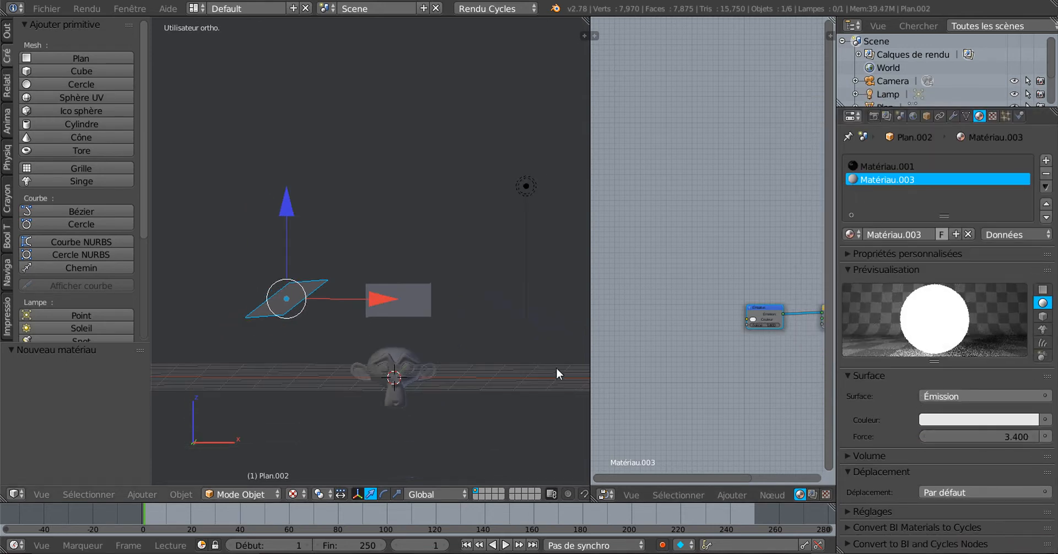
right_click(506, 306)
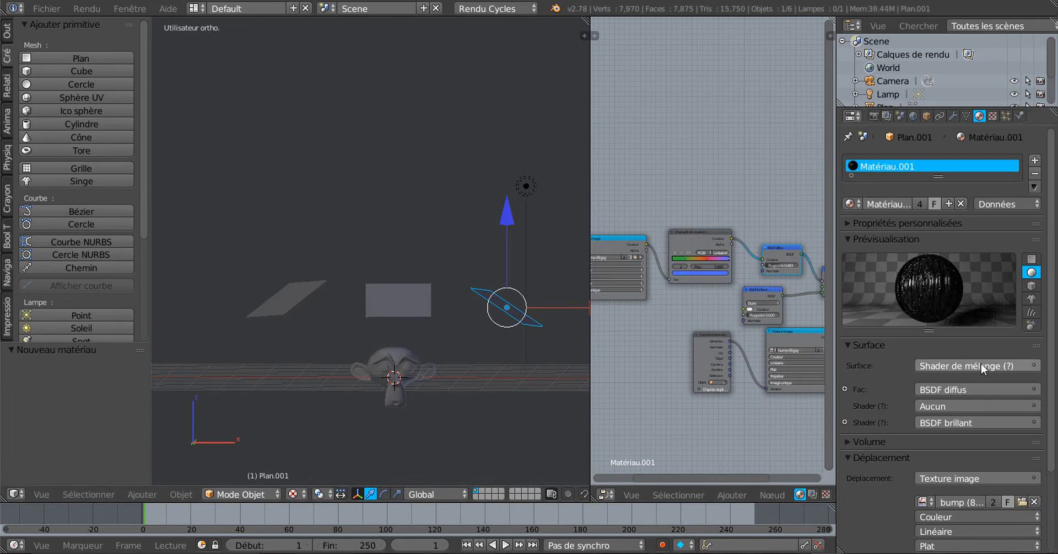
left_click(1035, 161)
left_click(925, 236)
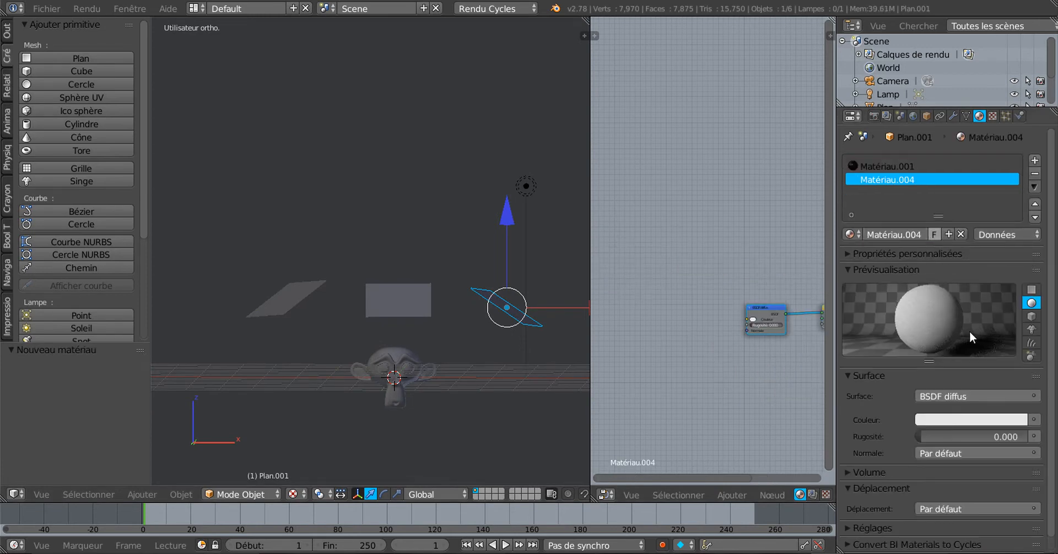
left_click(967, 395)
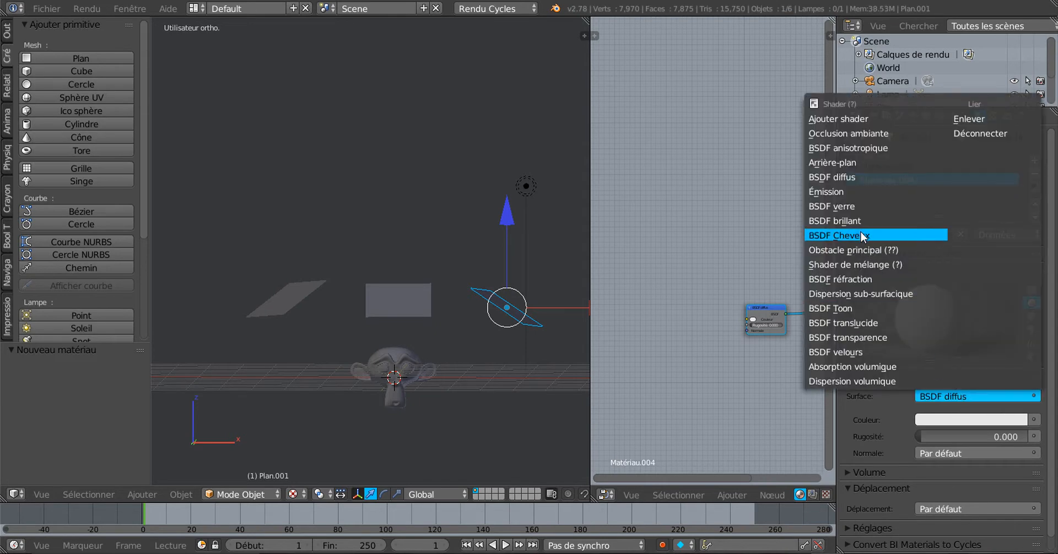
left_click(855, 192)
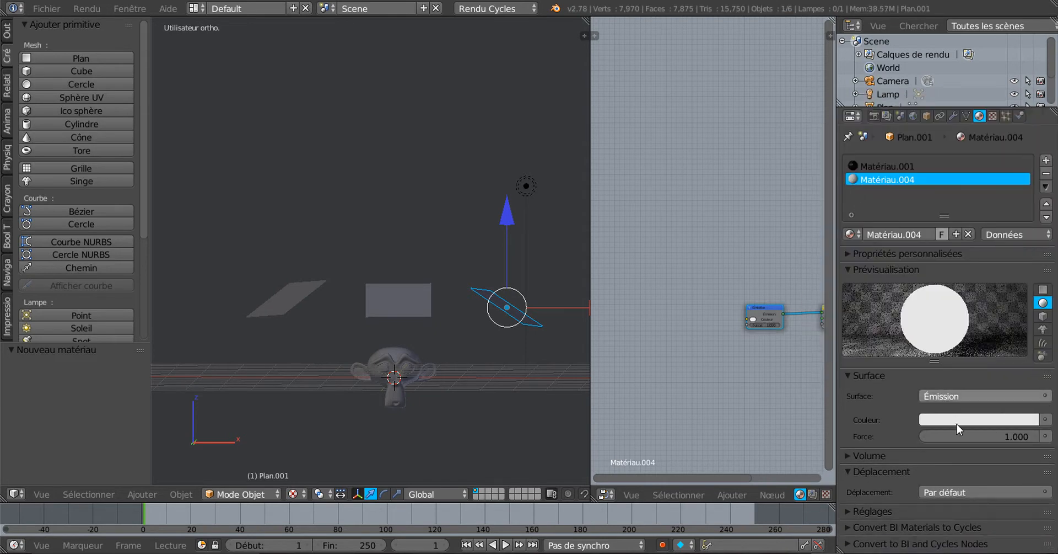
left_click_drag(979, 436, 1009, 436)
Step: Switch the 3D view back to Rendu shading and inspect Suzanne's lighting
scroll(547, 401, "up", 1)
scroll(547, 402, "up", 1)
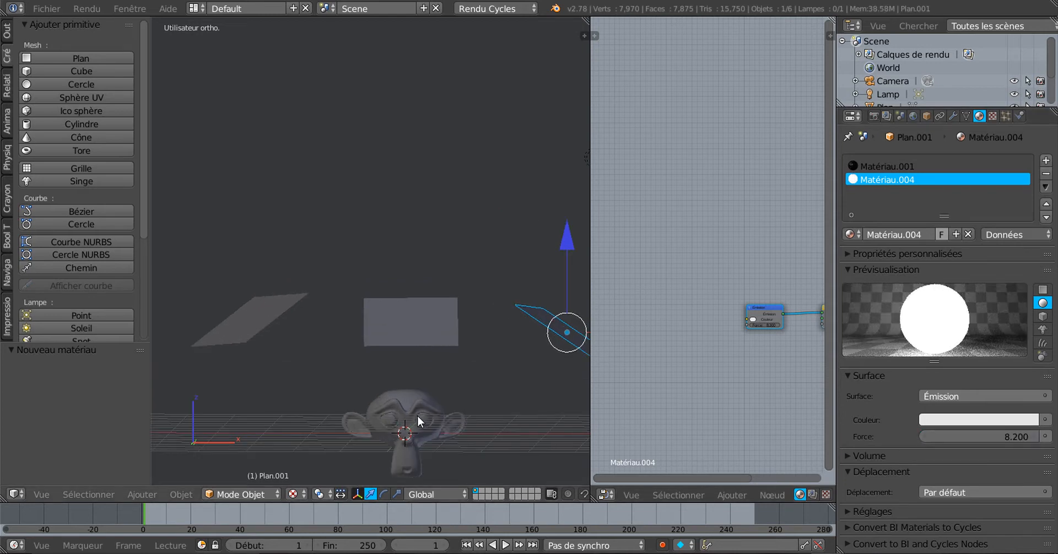
left_click(298, 494)
left_click(309, 405)
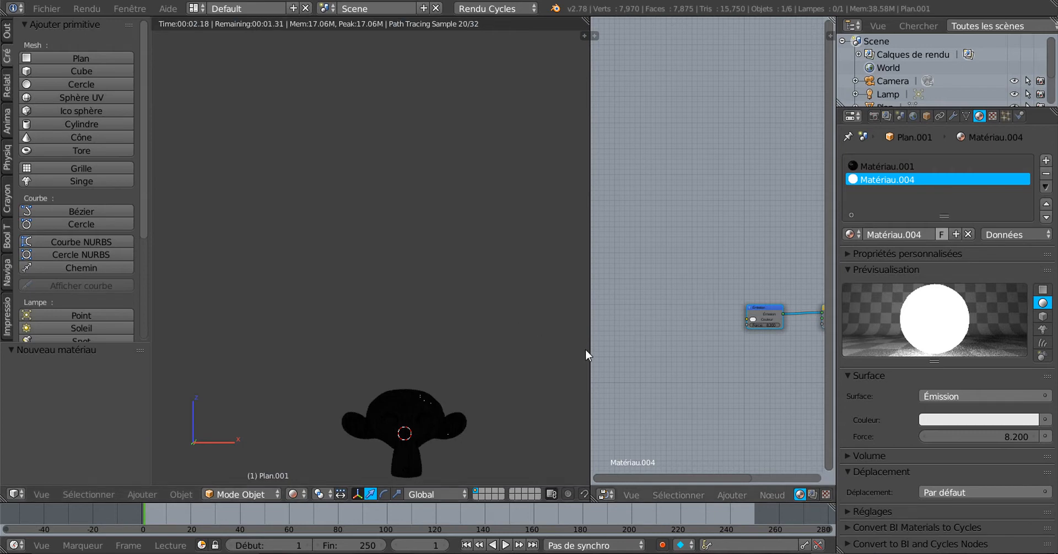
scroll(547, 358, "down", 2)
middle_click_drag(501, 376, 508, 299, "shift")
scroll(508, 299, "up", 4)
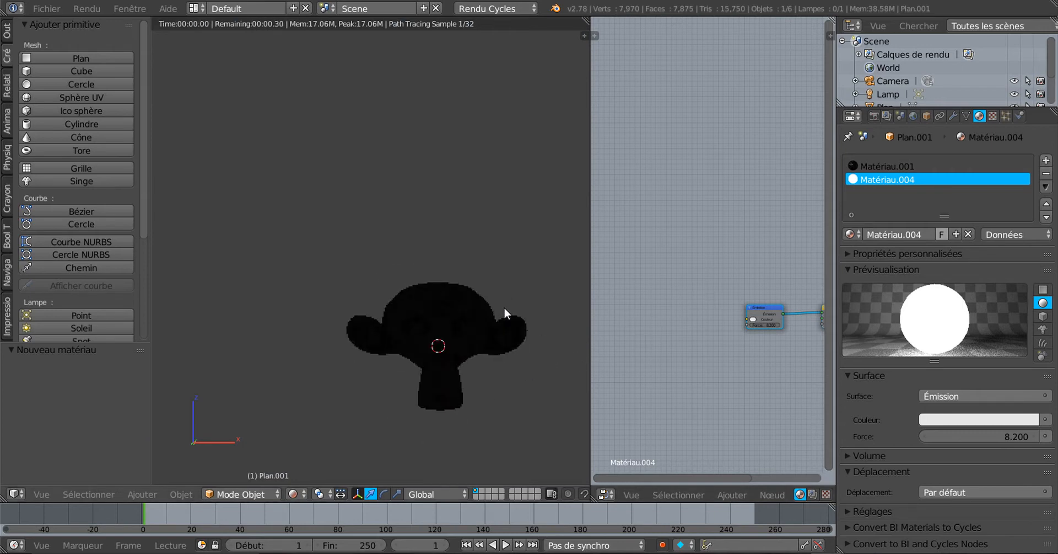
Step: Put Plan.001 into Edit mode with its Matériau.004 slot active
key("Tab")
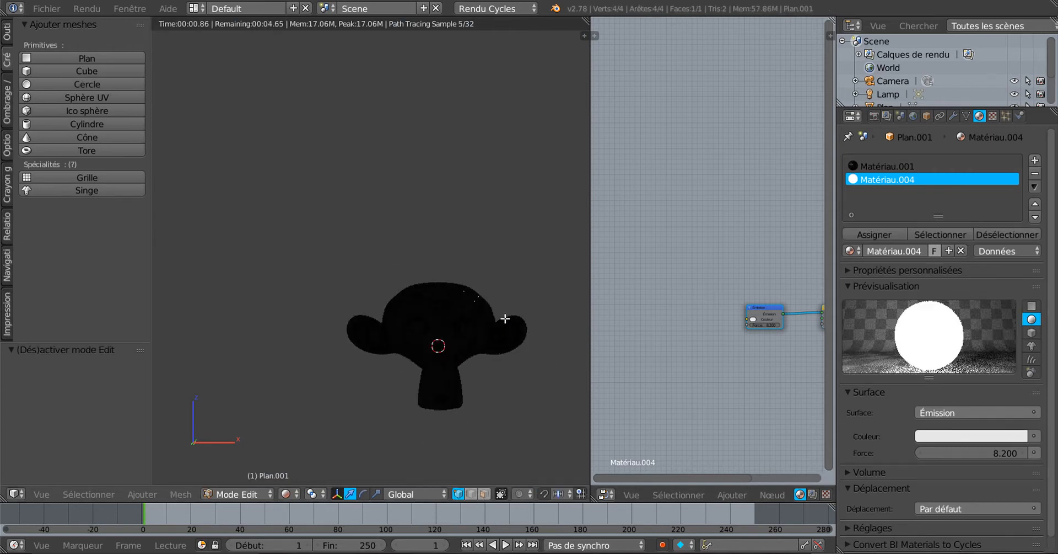
key("Tab")
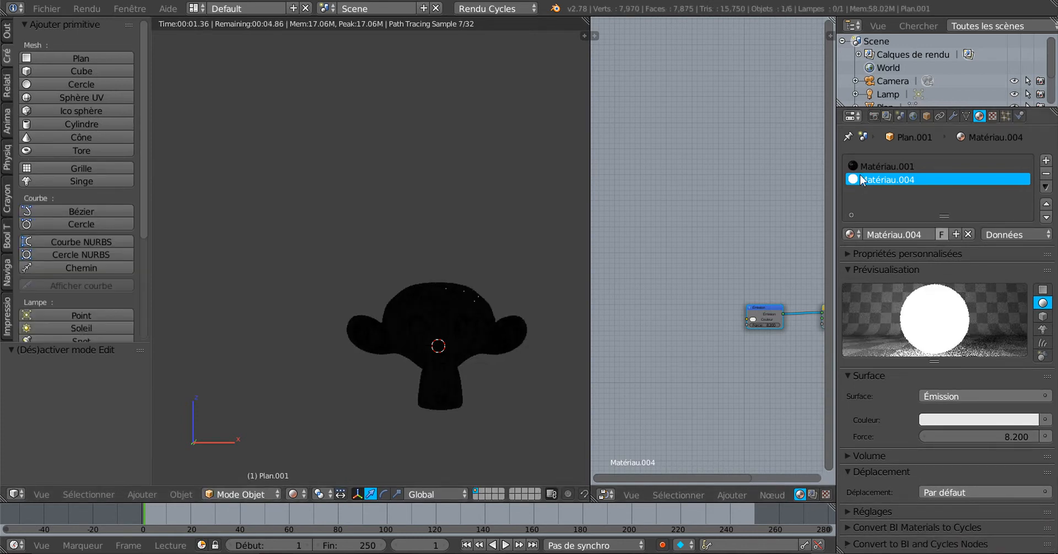
key("Tab")
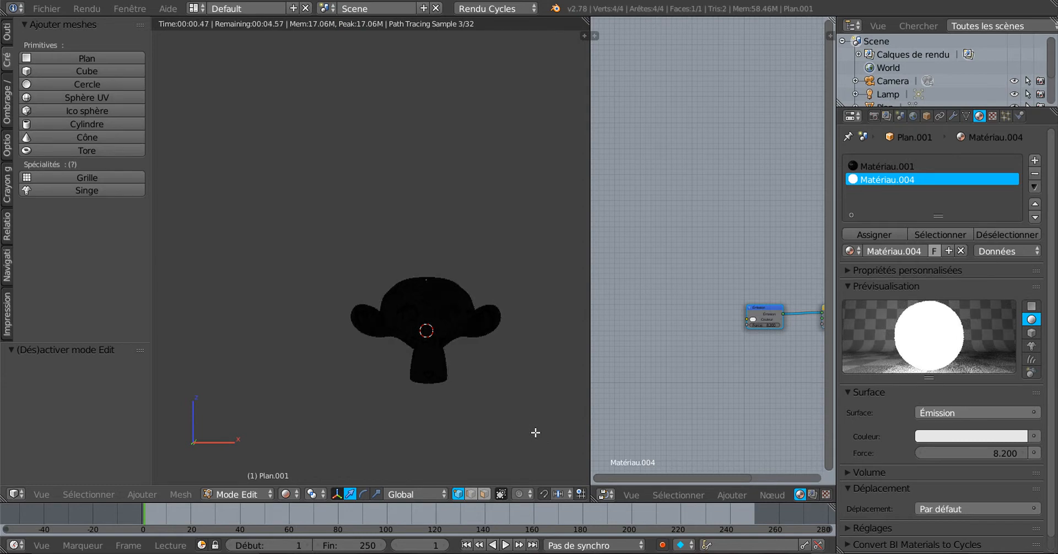
Step: Leave Edit mode on Plan.001 and set the 3D view's shading to Texture
key("Tab")
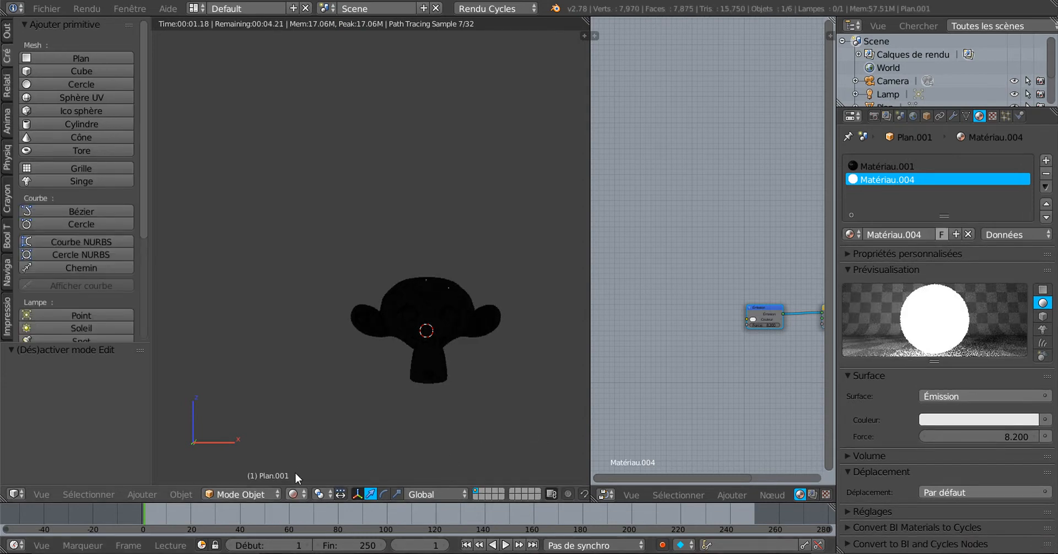
left_click(294, 493)
left_click(316, 405)
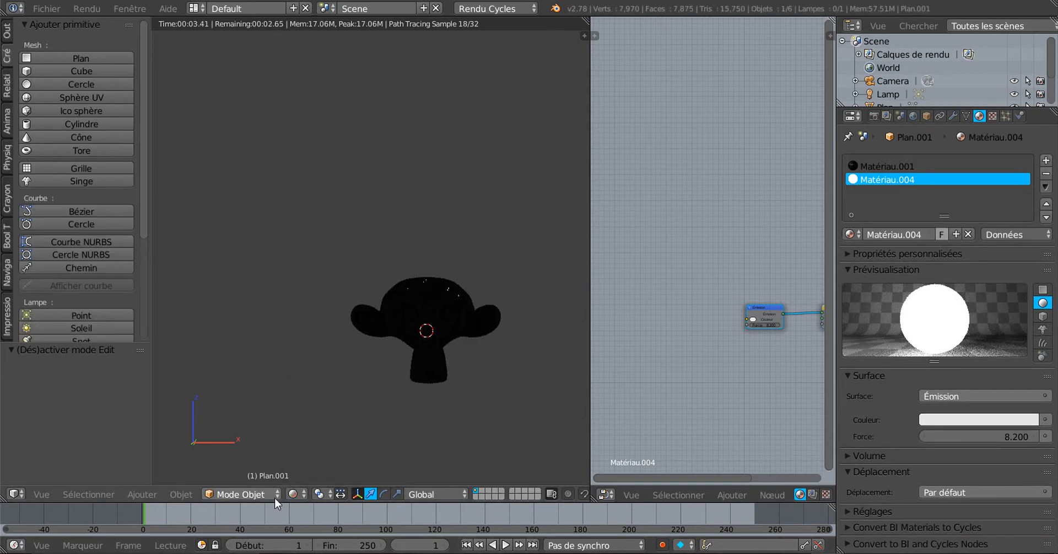
left_click(292, 493)
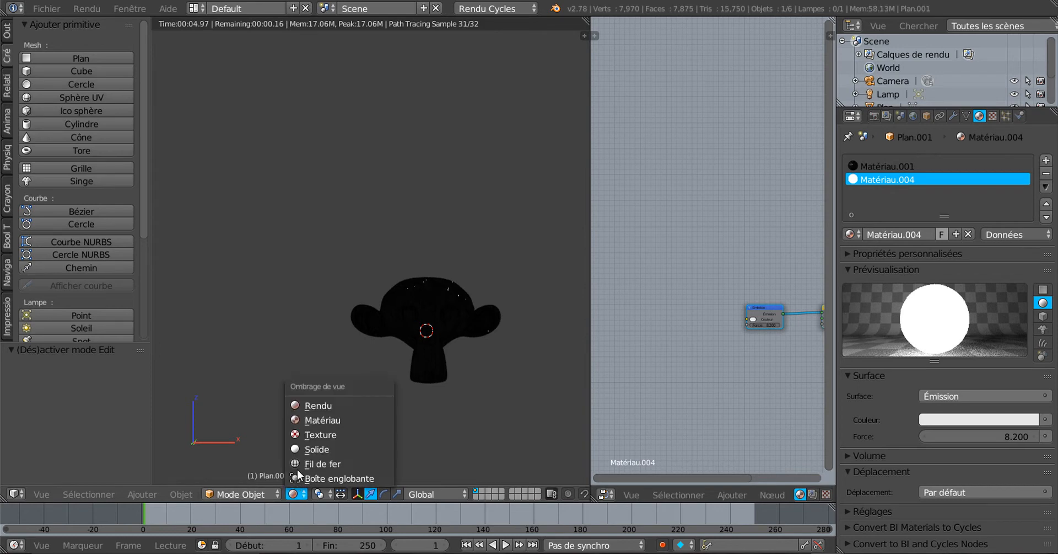
left_click(331, 433)
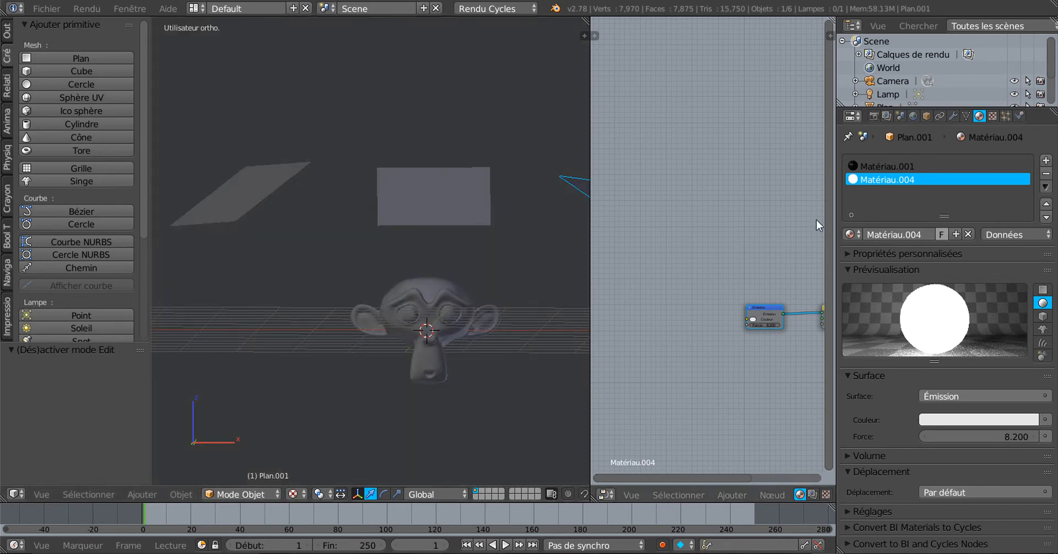
Step: Assign the Matériau.004 emission slot to Plan.001's face in Edit mode and return to Object mode
middle_click_drag(477, 377, 390, 409, "shift")
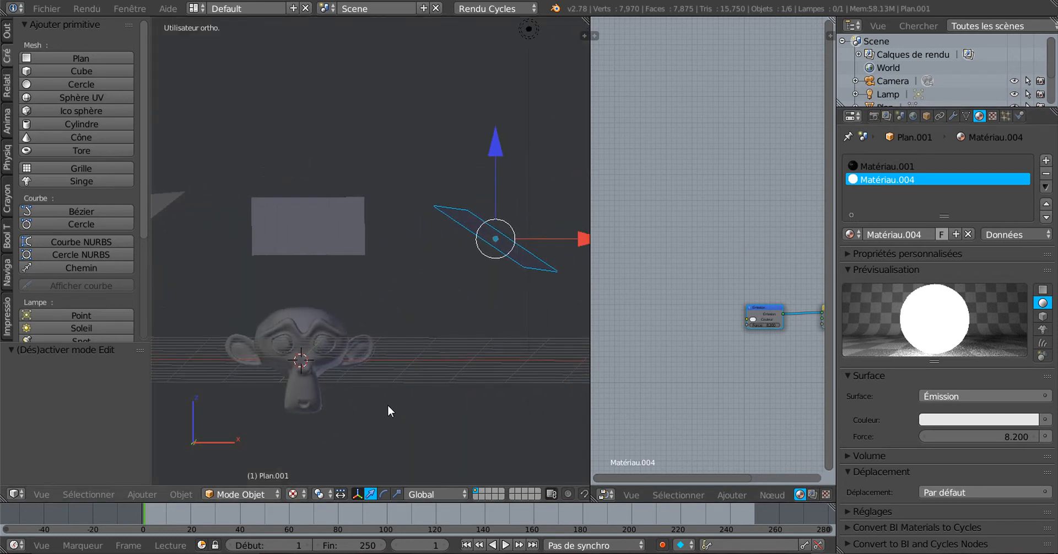
key("Tab")
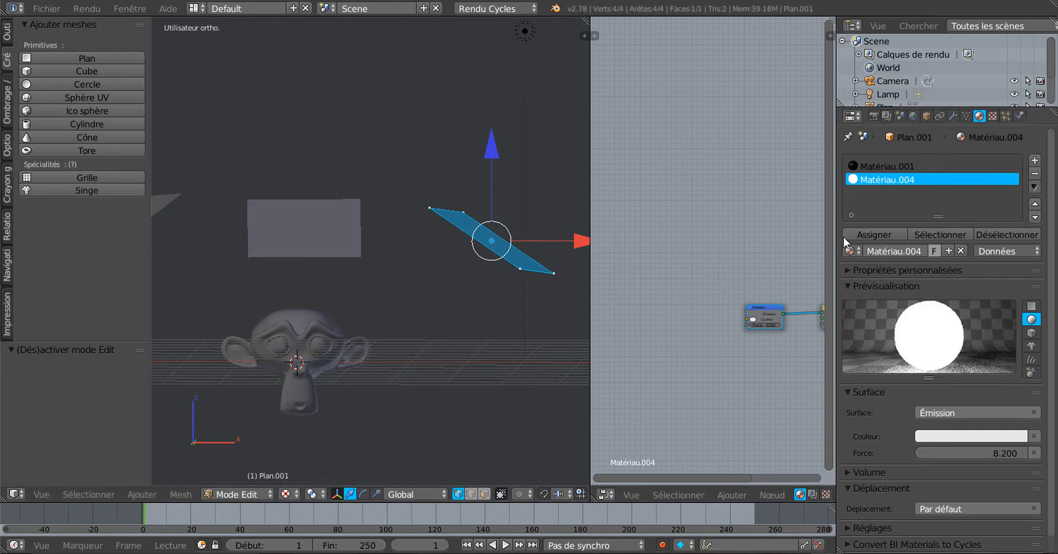
left_click(861, 234)
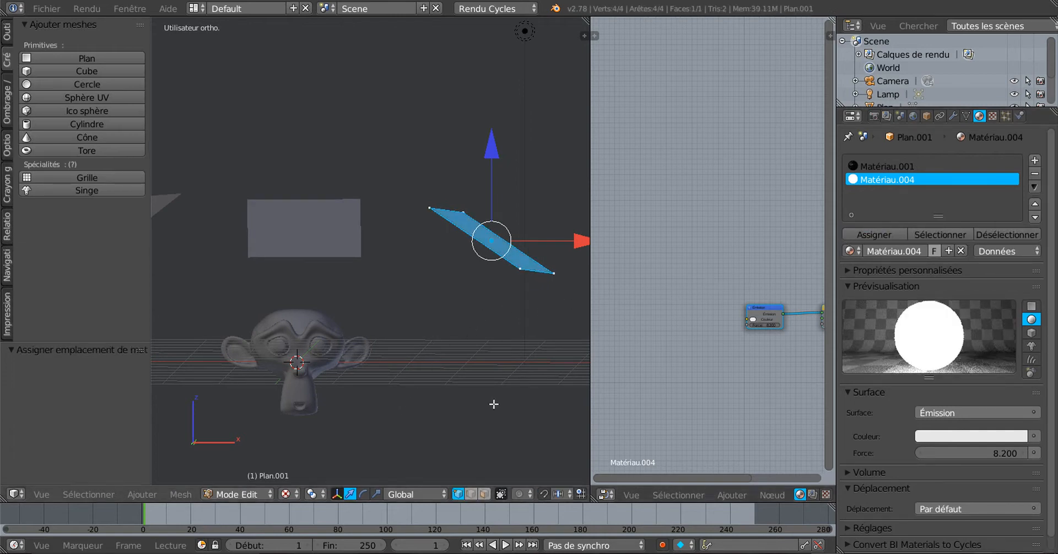
key("Tab")
Step: Select Plan above Suzanne and assign its Matériau.002 emission slot to its face
right_click(330, 249)
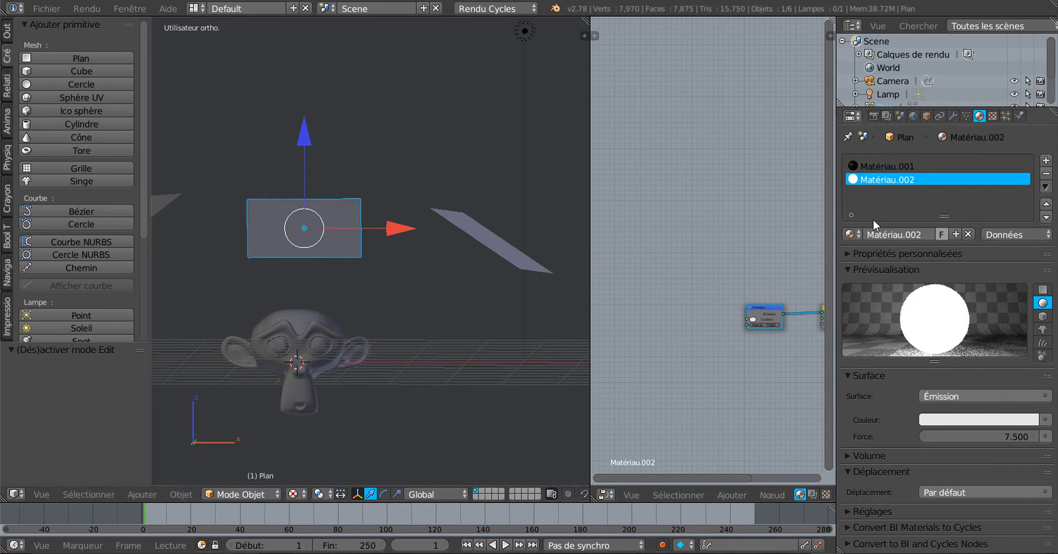
key("Tab")
left_click(860, 233)
scroll(533, 351, "down", 3)
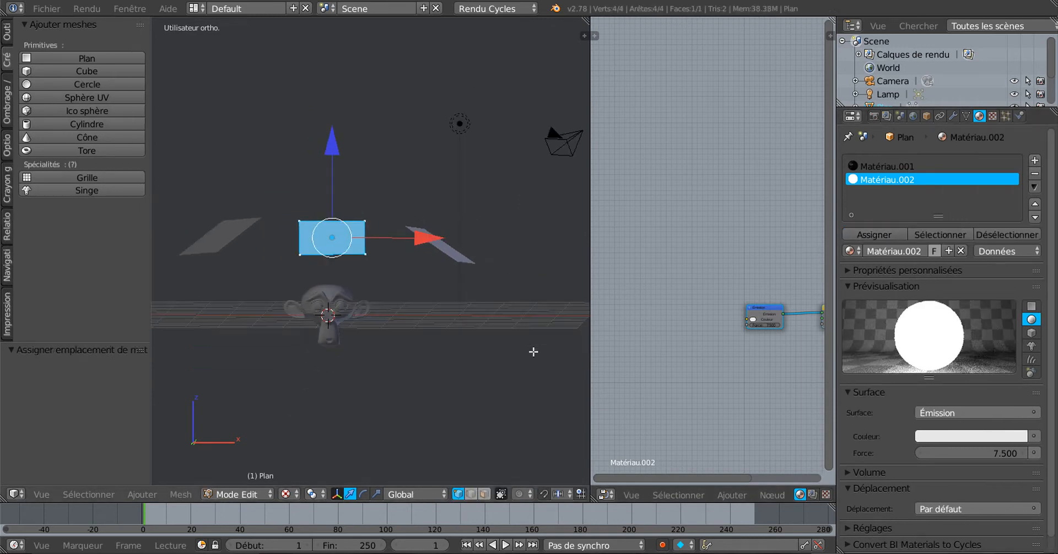
key("Tab")
Step: Select Plan.002 and assign its Matériau.003 emission slot to its face
right_click(232, 236)
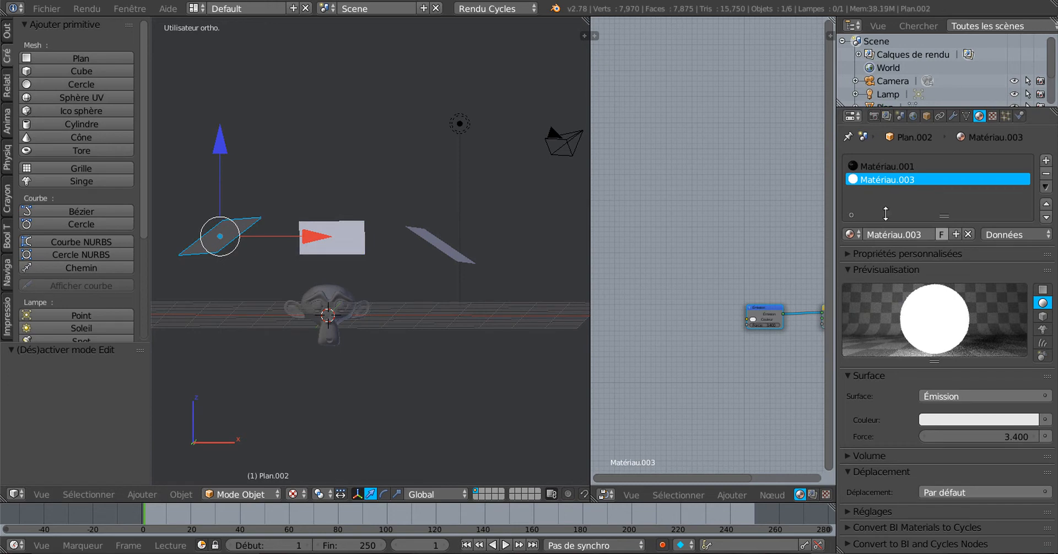
key("Tab")
left_click(875, 233)
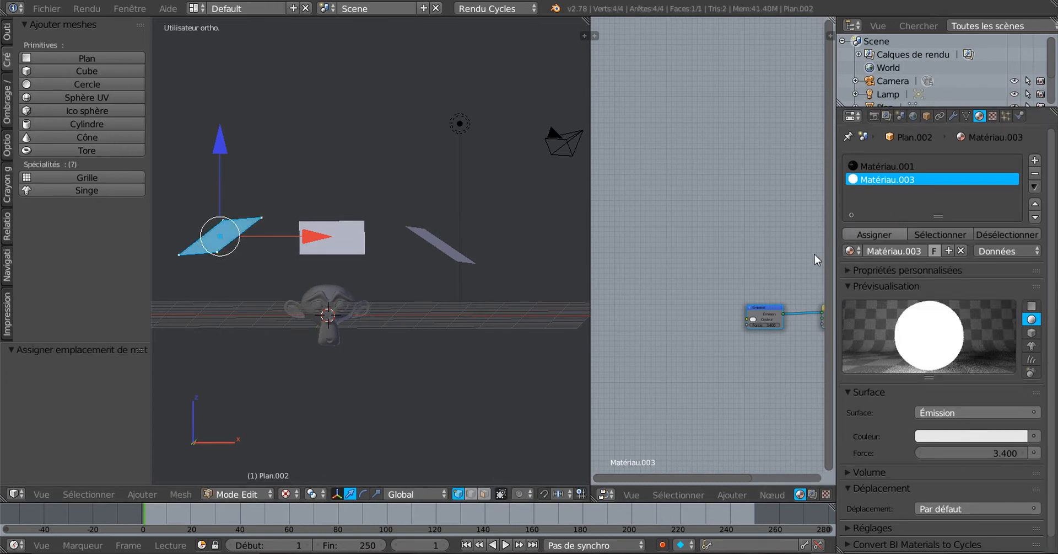
key("Tab")
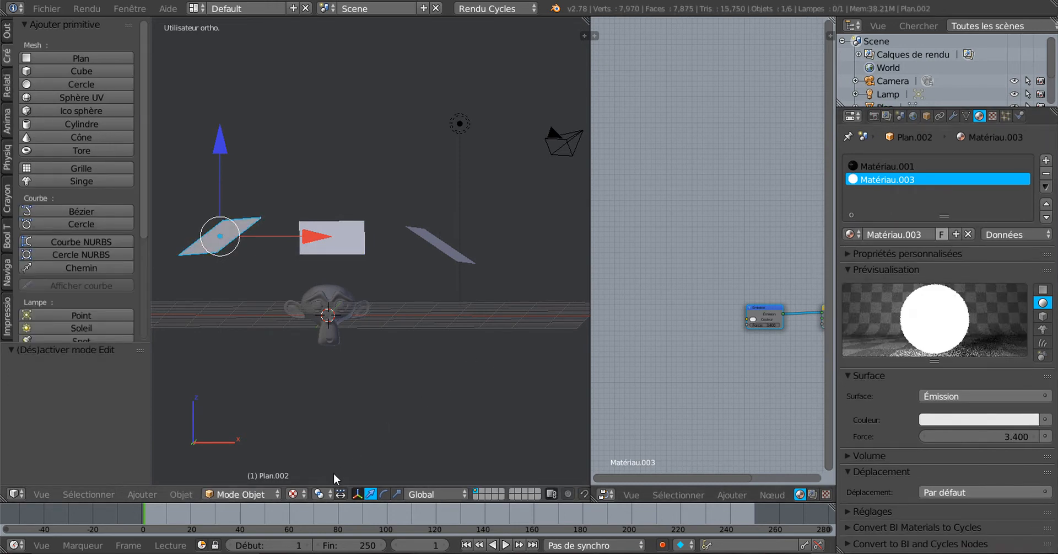
Step: Switch the 3D view back to Rendu shading and examine the emissive planes' light on Suzanne
left_click(292, 494)
left_click(317, 405)
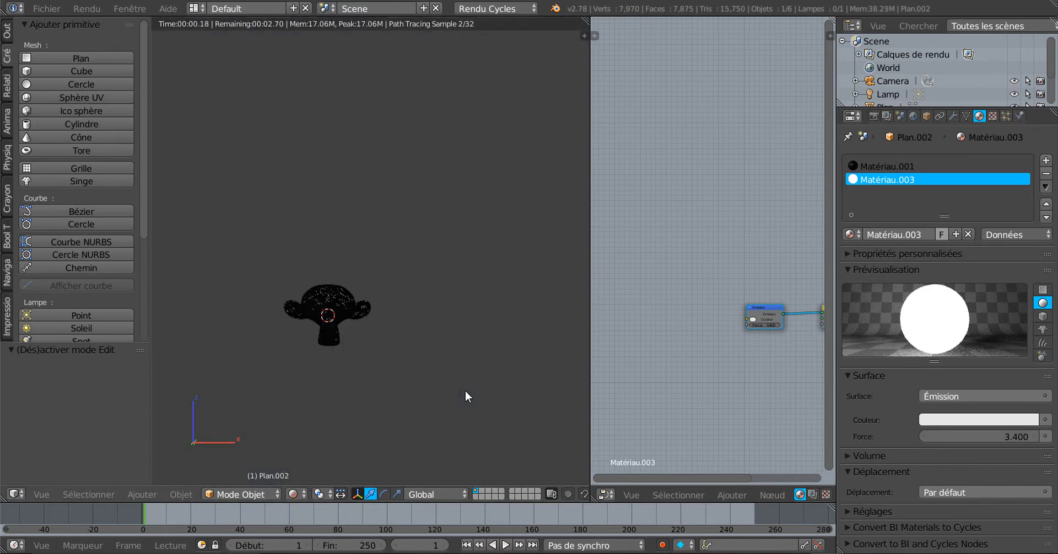
scroll(451, 409, "up", 4)
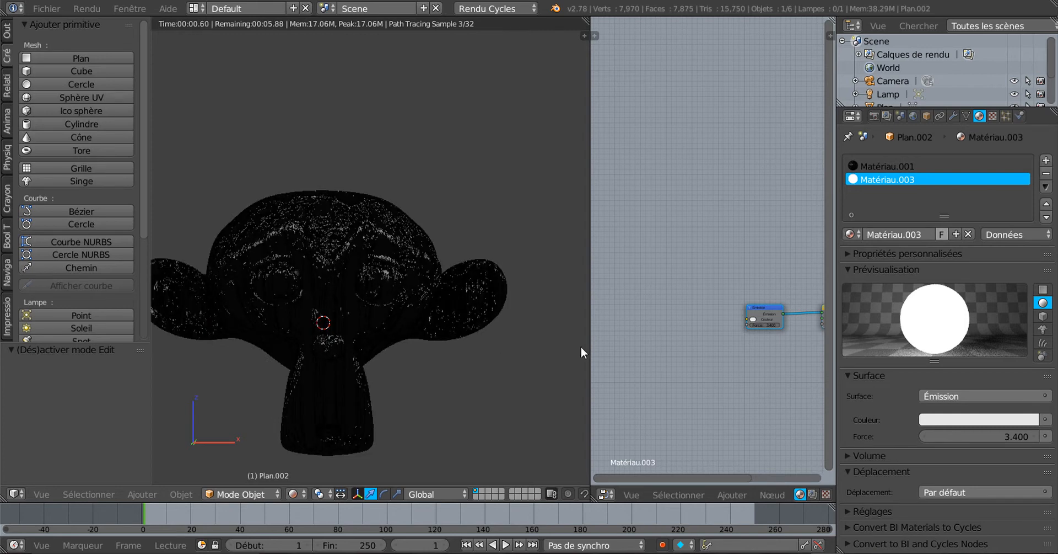
Step: Enlarge the node editor beside the 3D view and select Suzanne to show her Matériau.001 nodes
left_click_drag(590, 347, 388, 366)
scroll(426, 376, "down", 1)
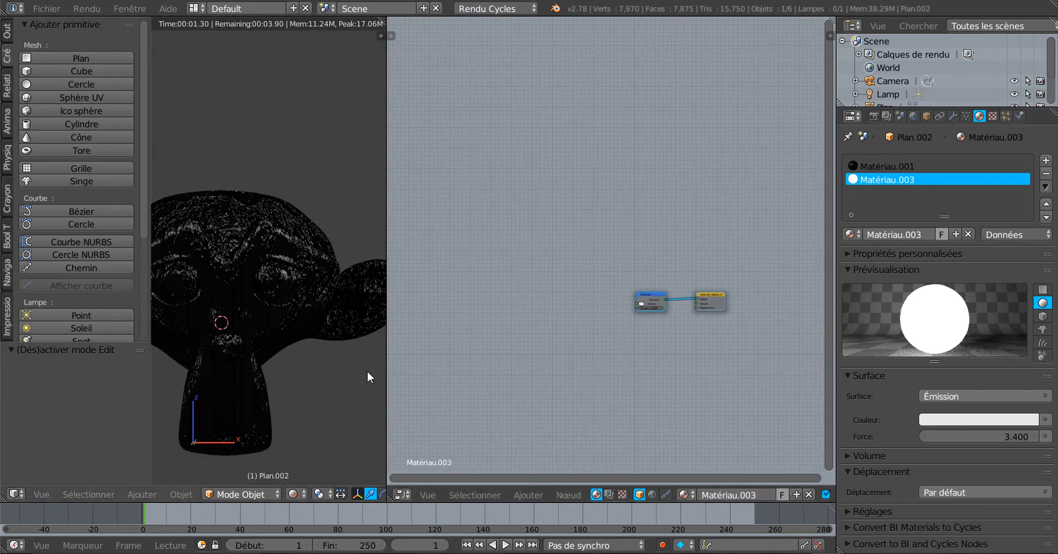
right_click(302, 300)
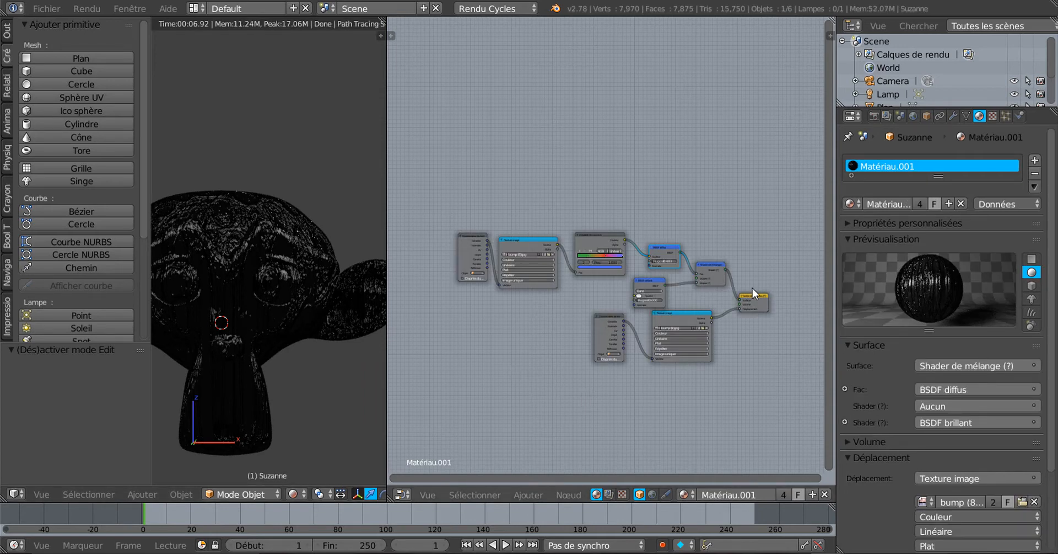
left_click(849, 204)
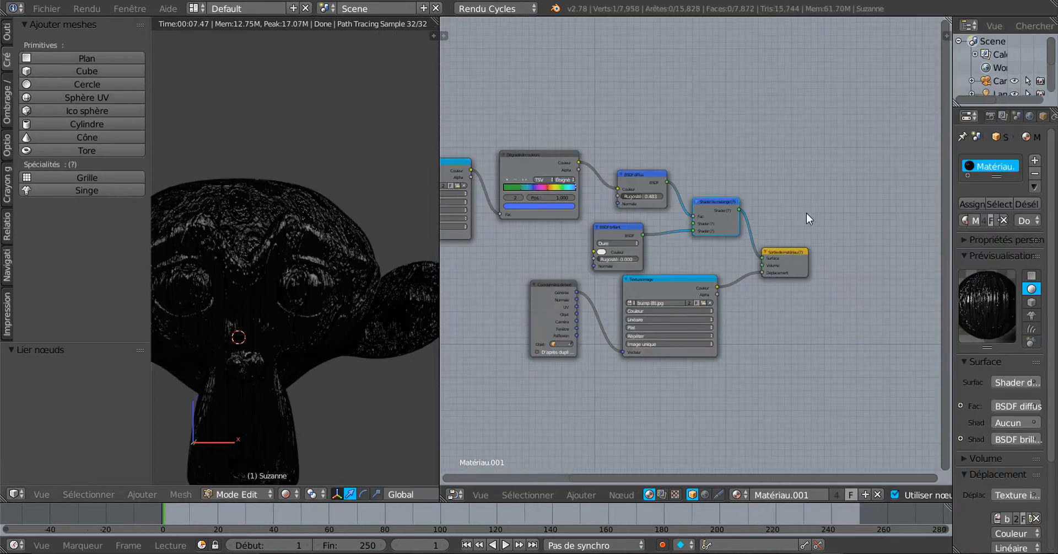
Step: Move the bump (8).jpg displacement texture node and its texture coordinate node closer to the material output
scroll(514, 365, "up", 2)
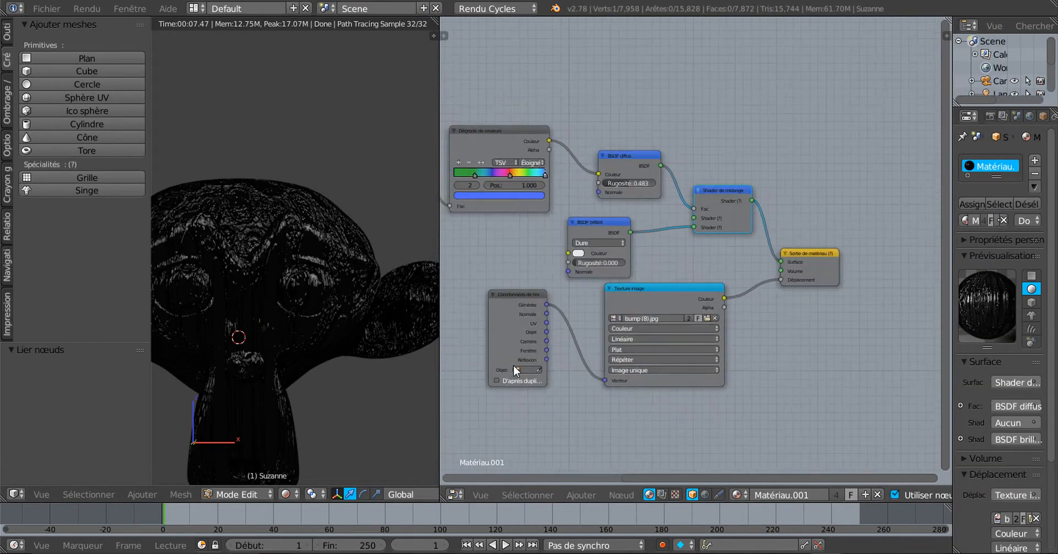
middle_click_drag(536, 407, 497, 418)
scroll(681, 382, "up", 2)
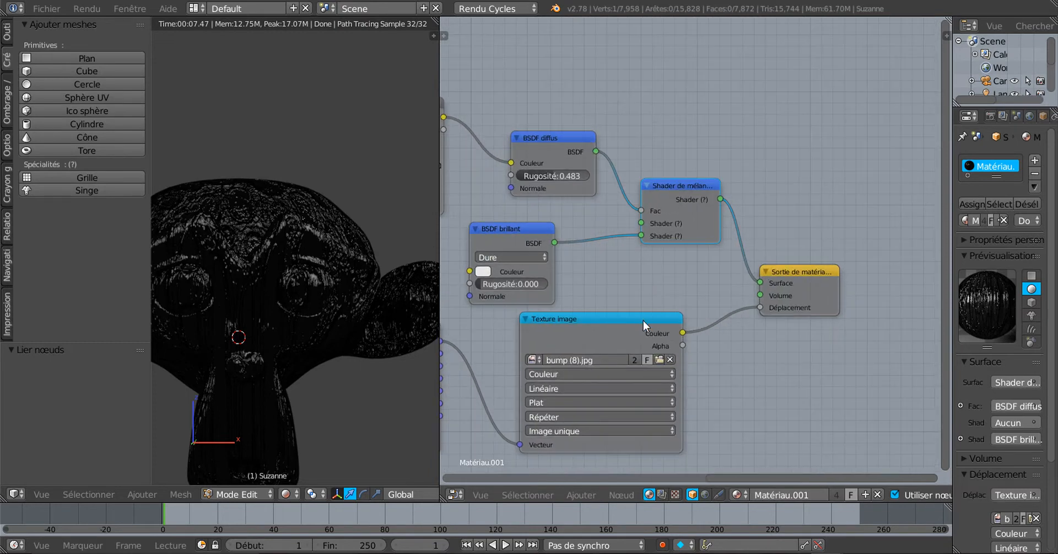
left_click_drag(644, 319, 694, 322)
scroll(540, 365, "down", 2)
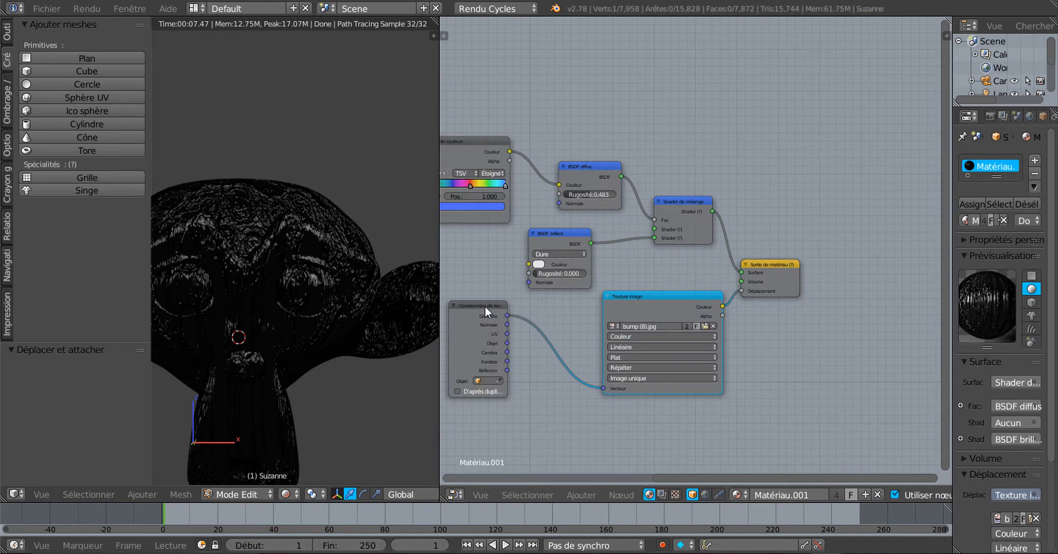
left_click_drag(486, 310, 559, 311)
Step: Relink the BSDF diffus output from the mix shader's Fac input to its first Shader input
scroll(692, 270, "up", 2)
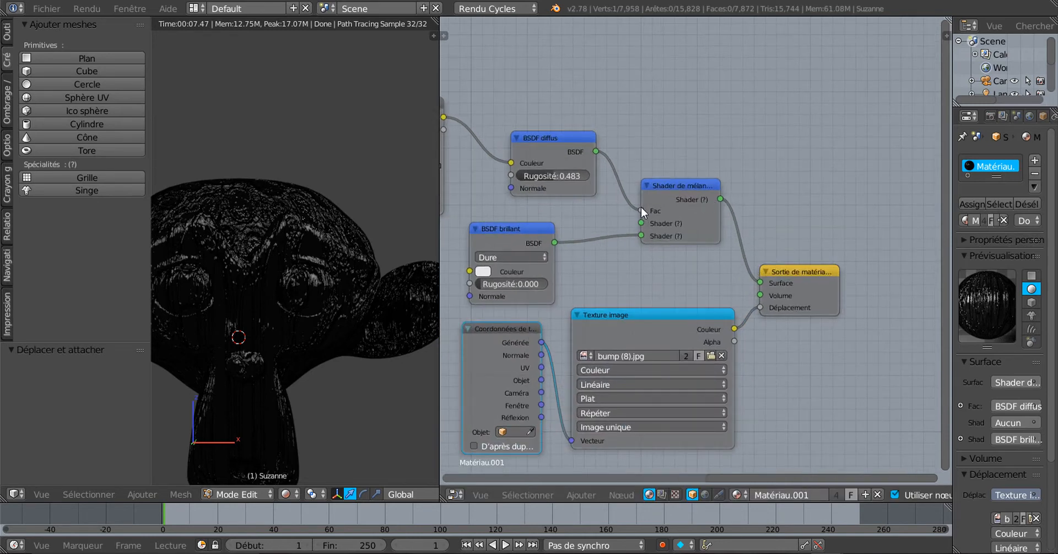
left_click_drag(641, 210, 641, 223)
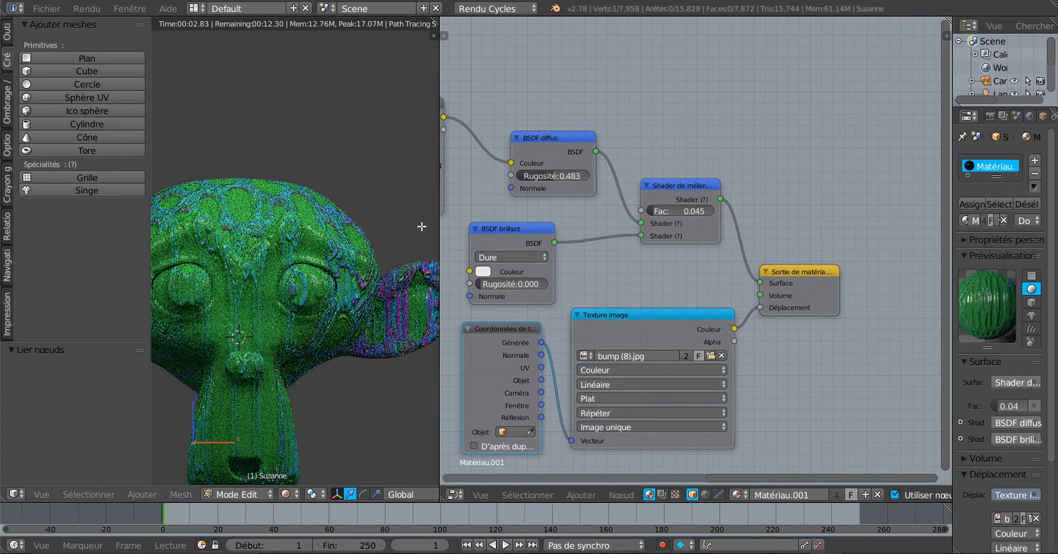
Step: Move the Dégradé de couleurs node's green stop to position 0.132 and set its colour mode to RGB
scroll(577, 256, "down", 3)
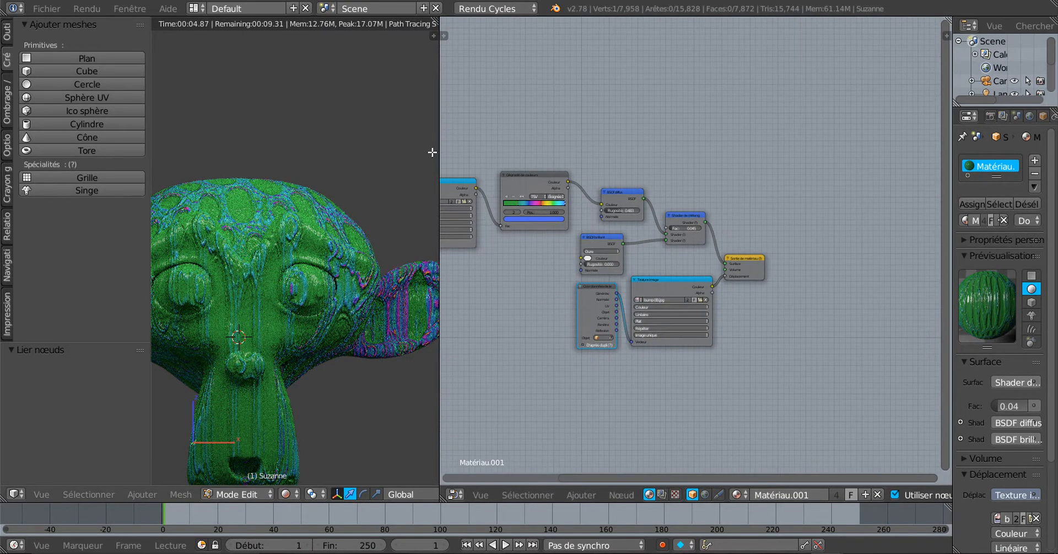
middle_click_drag(477, 165, 667, 156)
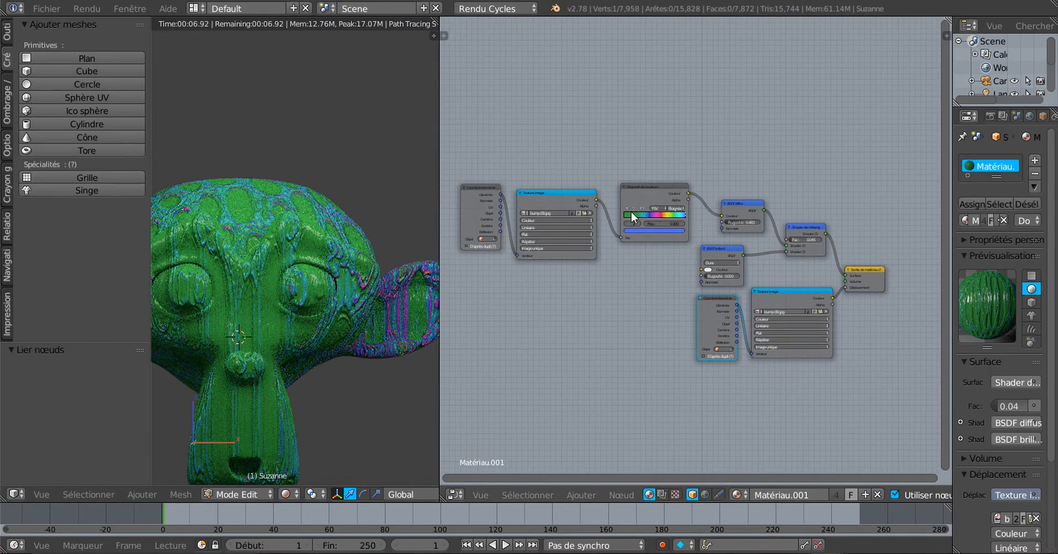
scroll(630, 211, "up", 3)
middle_click_drag(640, 252, 680, 312)
scroll(673, 309, "up", 2)
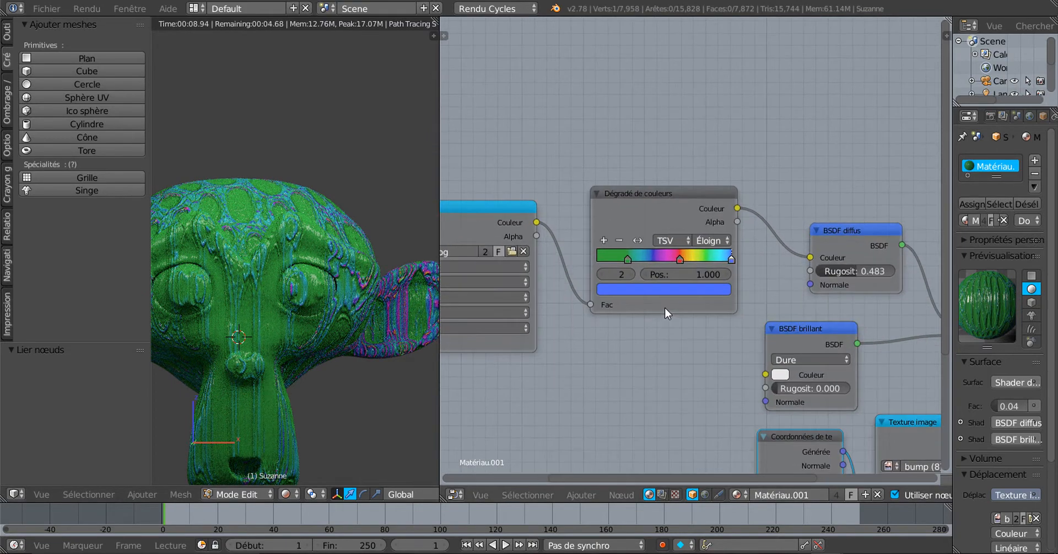
left_click_drag(624, 259, 610, 259)
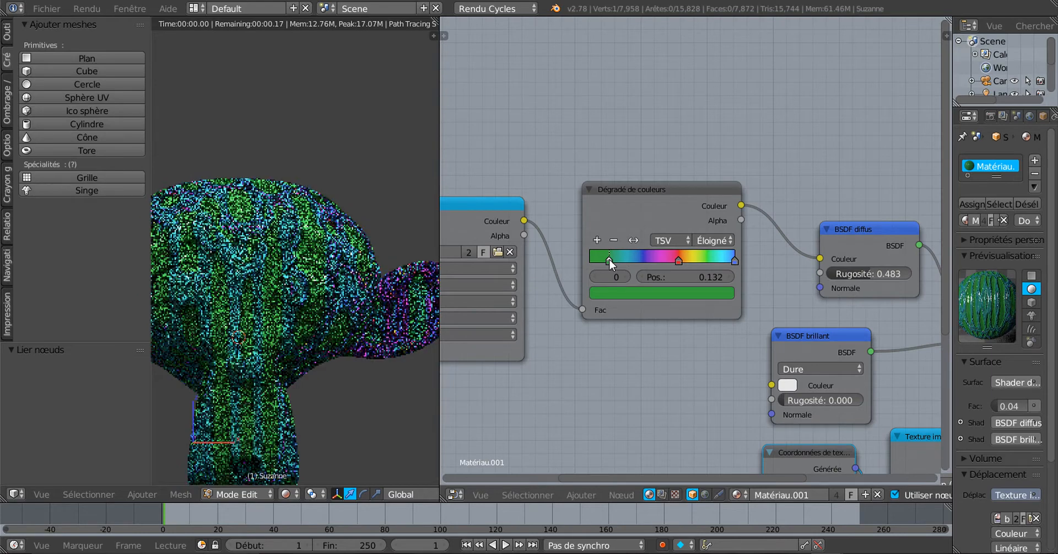
left_click(677, 238)
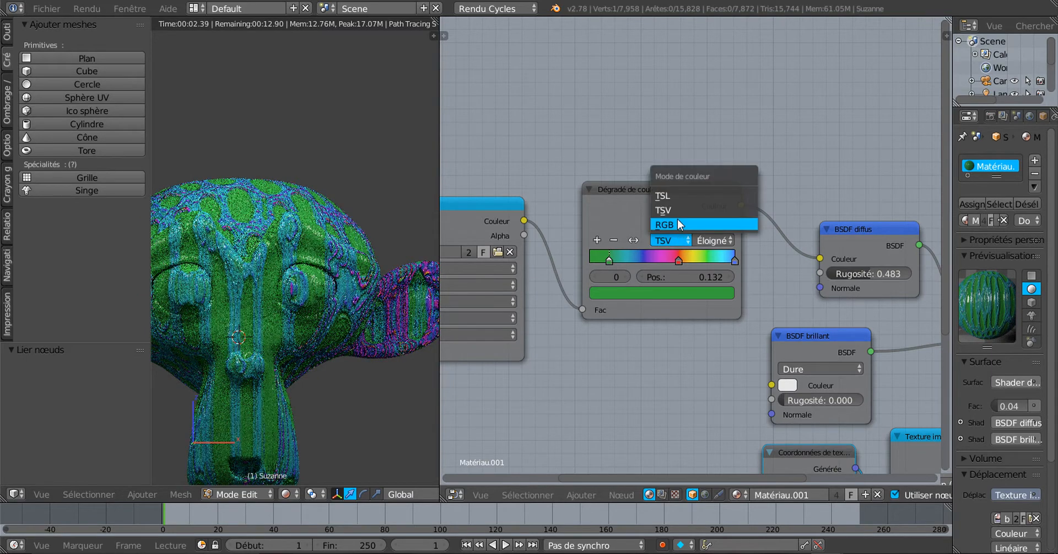
left_click(677, 221)
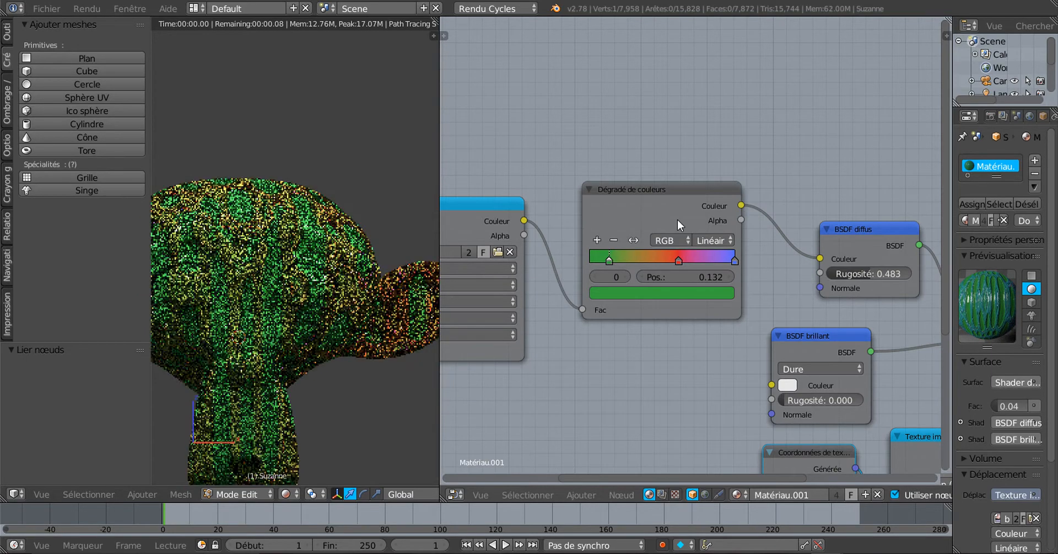
Step: Try the Cardinal, B-spline and Constante interpolations on the Dégradé de couleurs node
left_click(716, 239)
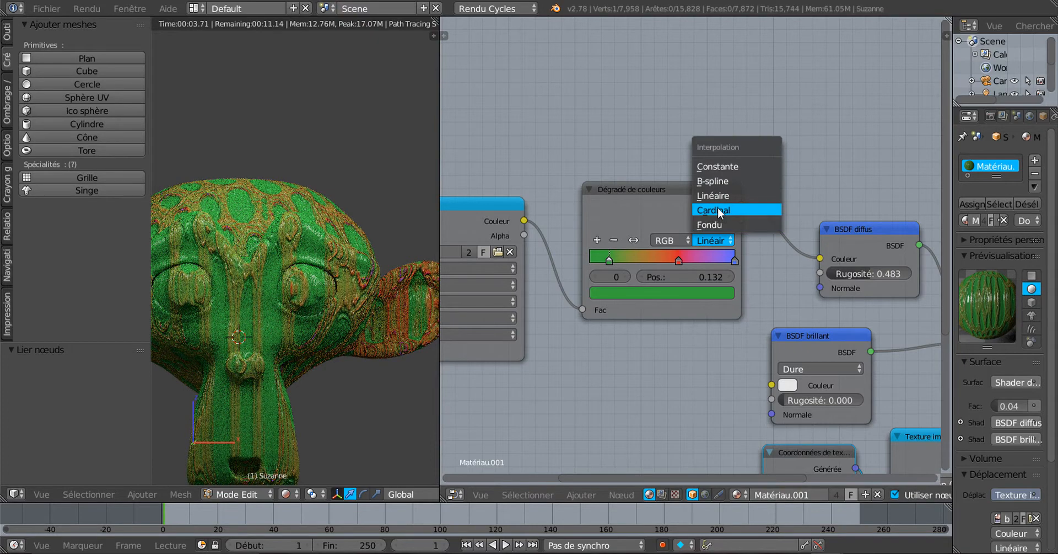
left_click(717, 208)
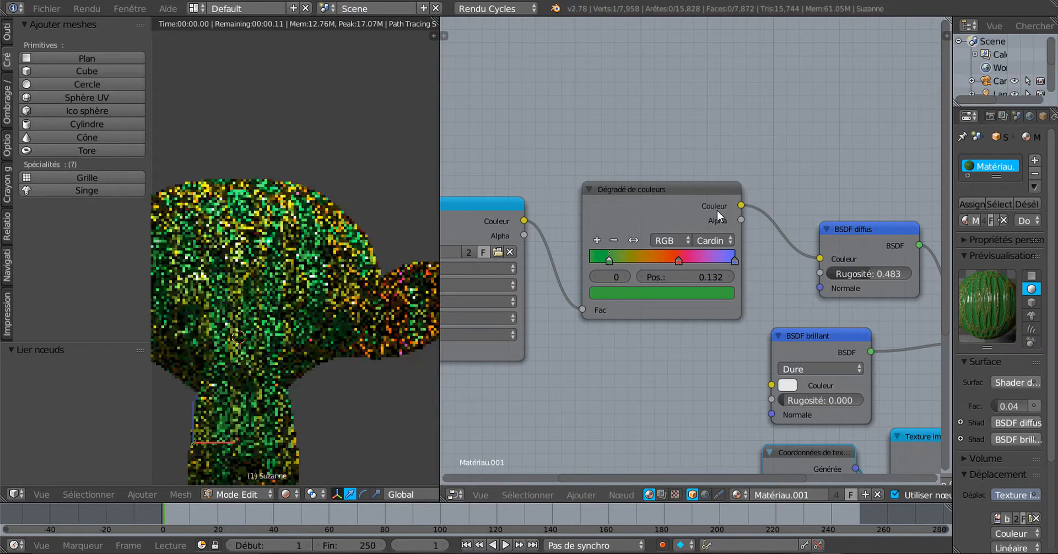
left_click(716, 241)
left_click(724, 182)
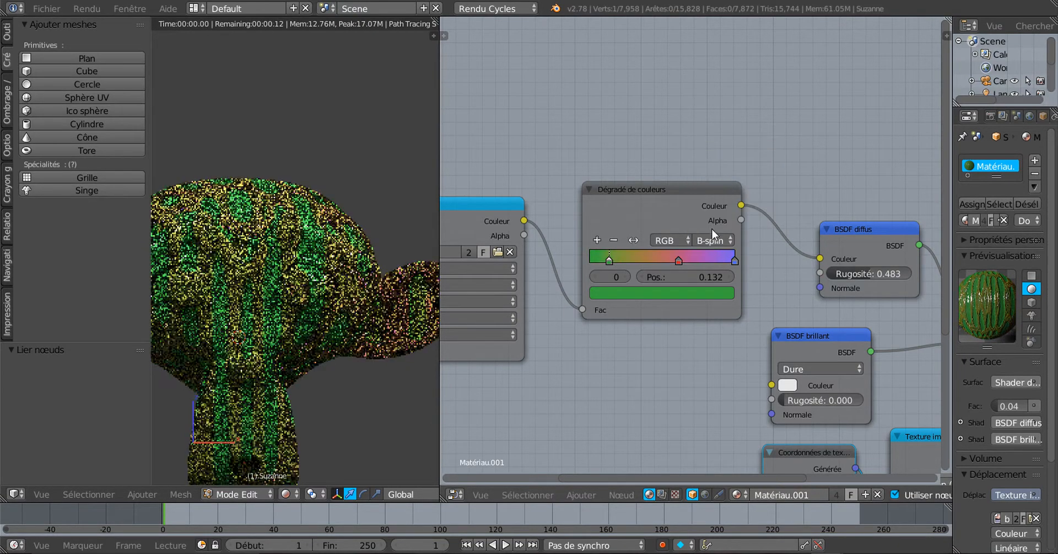
left_click(713, 240)
left_click(714, 173)
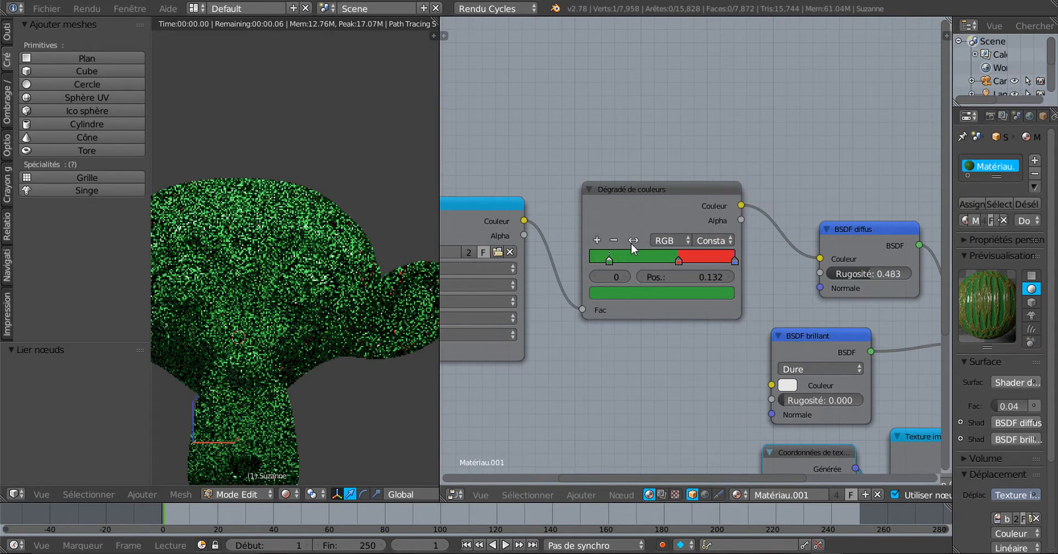
Step: Move the colour ramp's red stop to position 0.491 and set the interpolation to Fondu
scroll(595, 345, "down", 1)
middle_click_drag(584, 352, 643, 328)
scroll(657, 322, "up", 3)
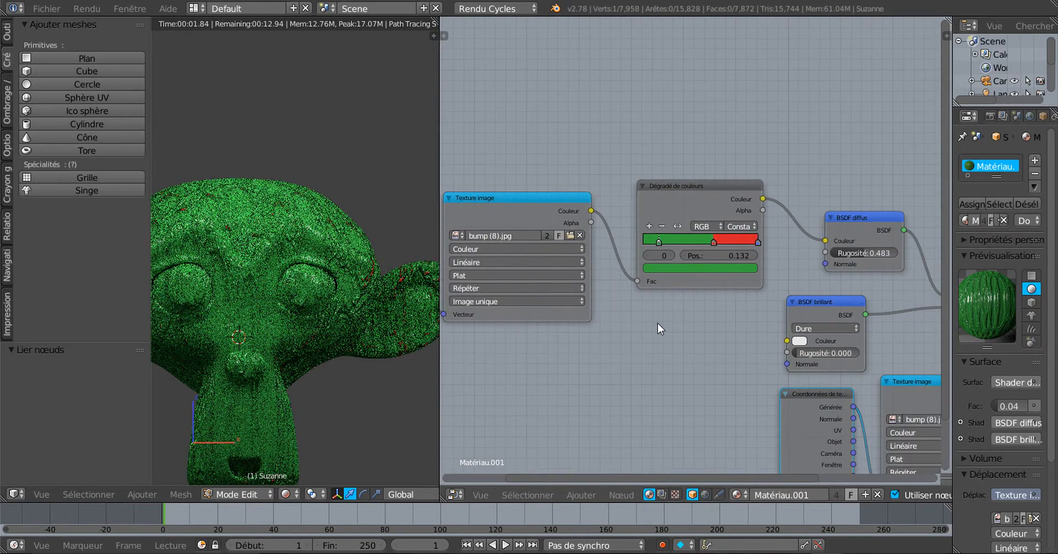
left_click_drag(712, 246, 697, 250)
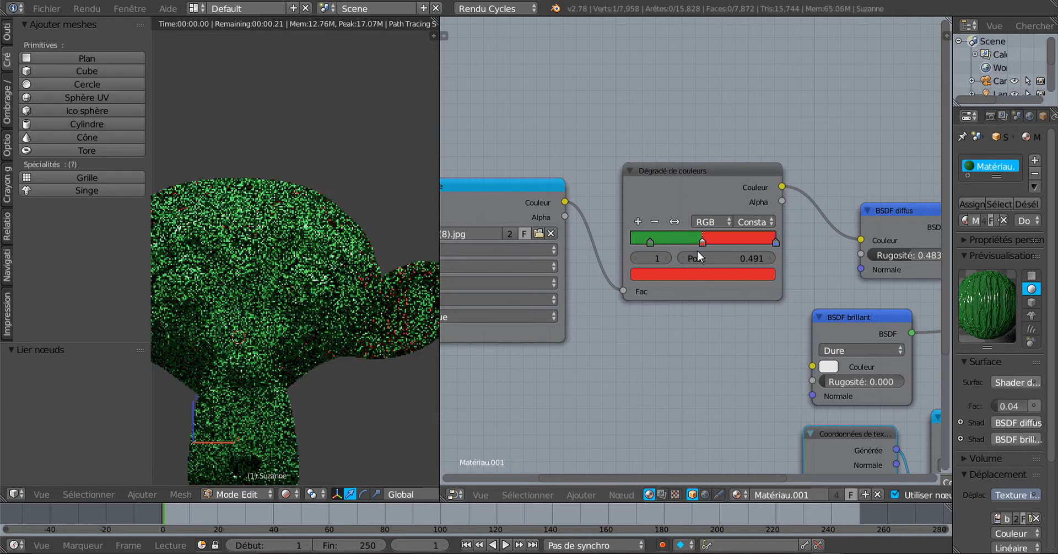
left_click(741, 222)
left_click(746, 206)
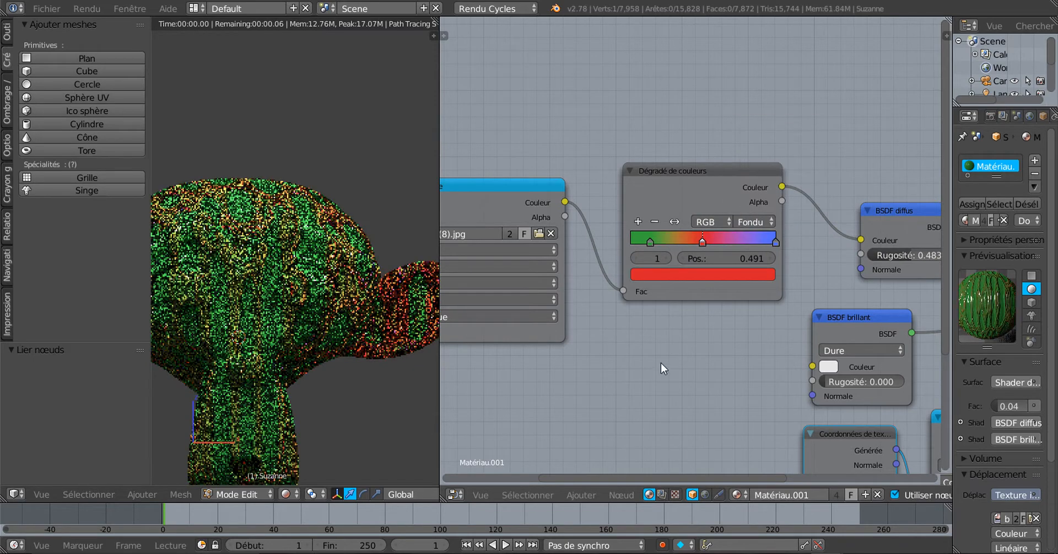
Step: Set the Dégradé de couleurs node's colour mode to TSV
scroll(661, 363, "up", 3)
left_click(717, 210)
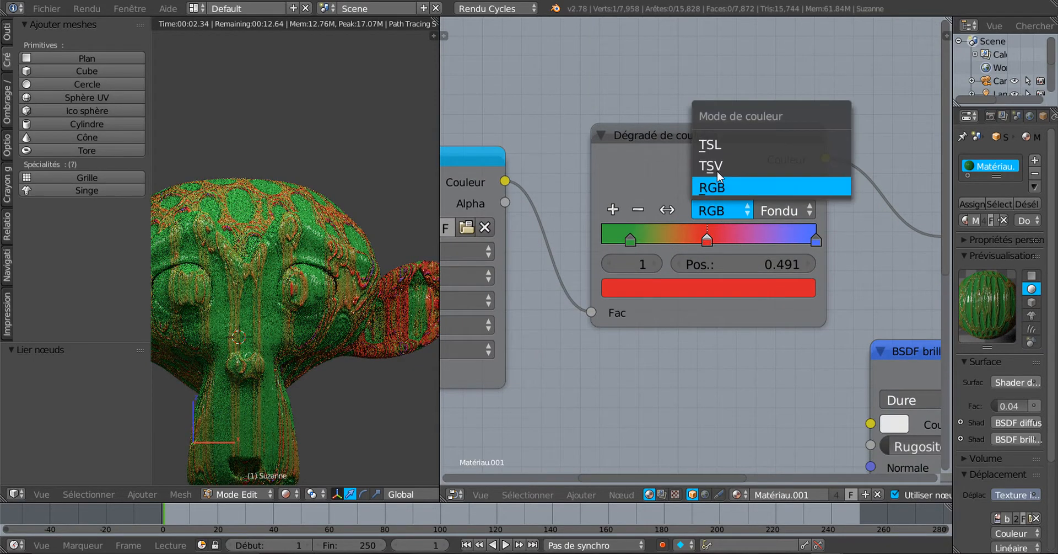
left_click(717, 167)
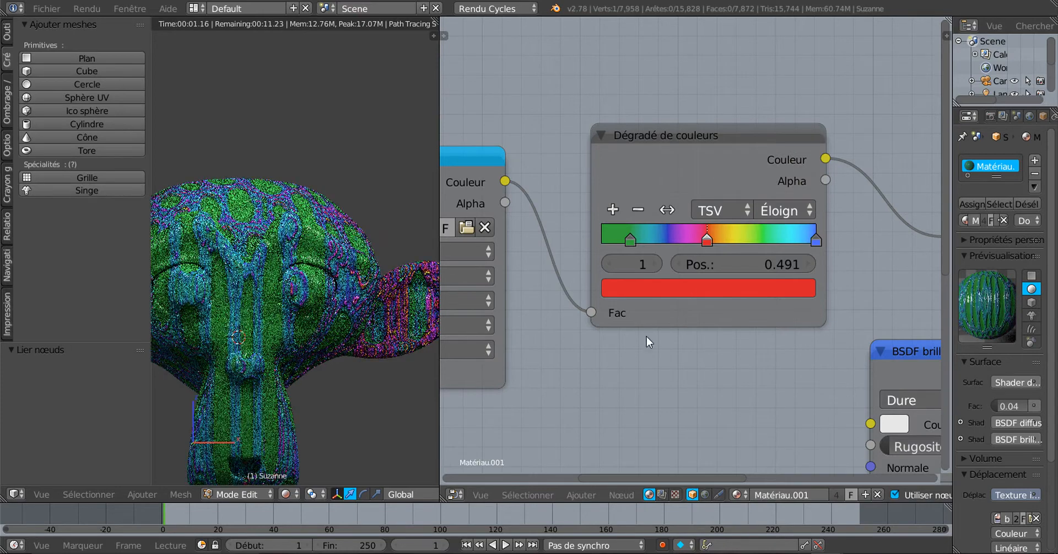
scroll(603, 407, "down", 9)
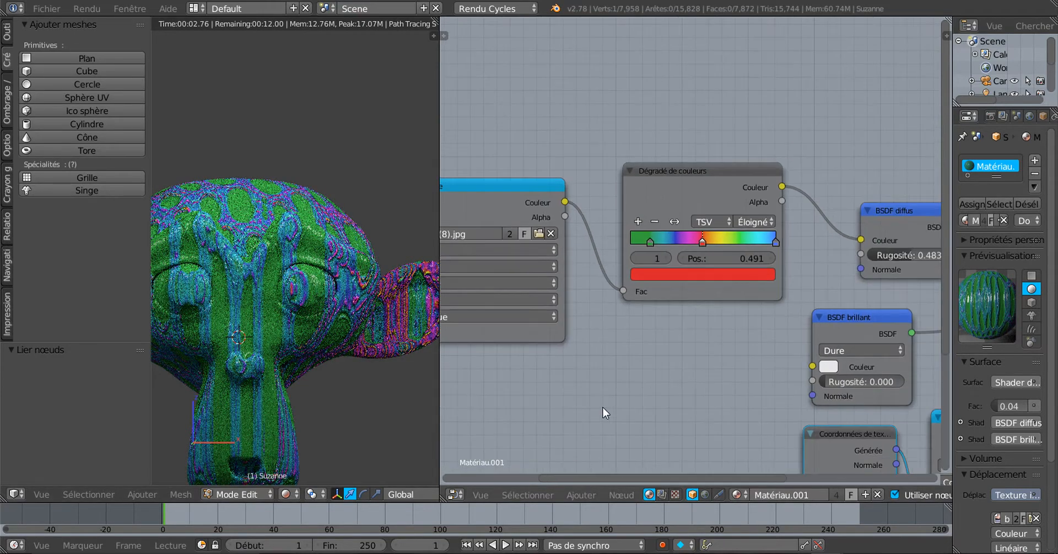
Step: Move the Coordonnées de texture node beside the colour ramp's image texture slightly downwards
middle_click_drag(642, 389, 746, 397)
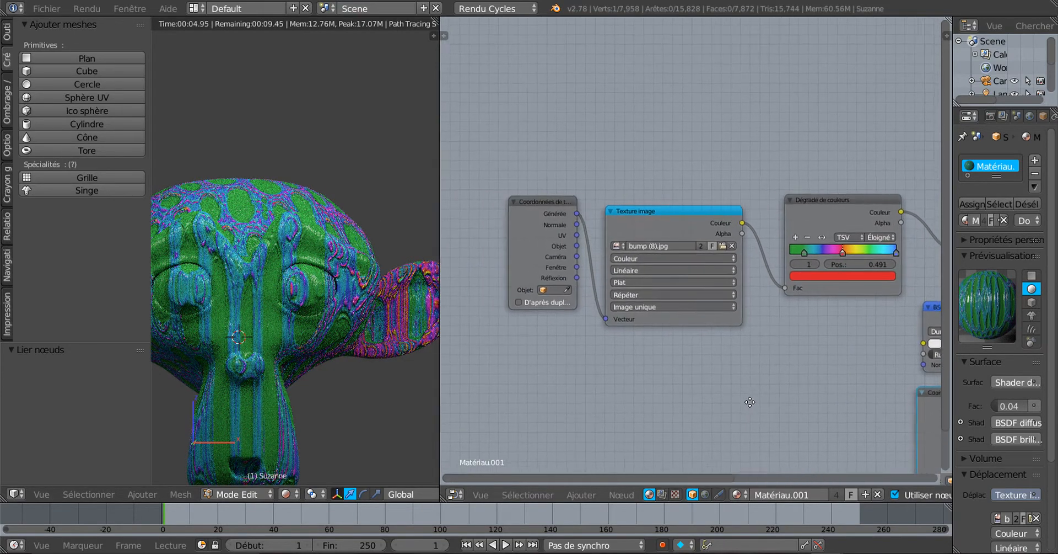
scroll(710, 405, "up", 3)
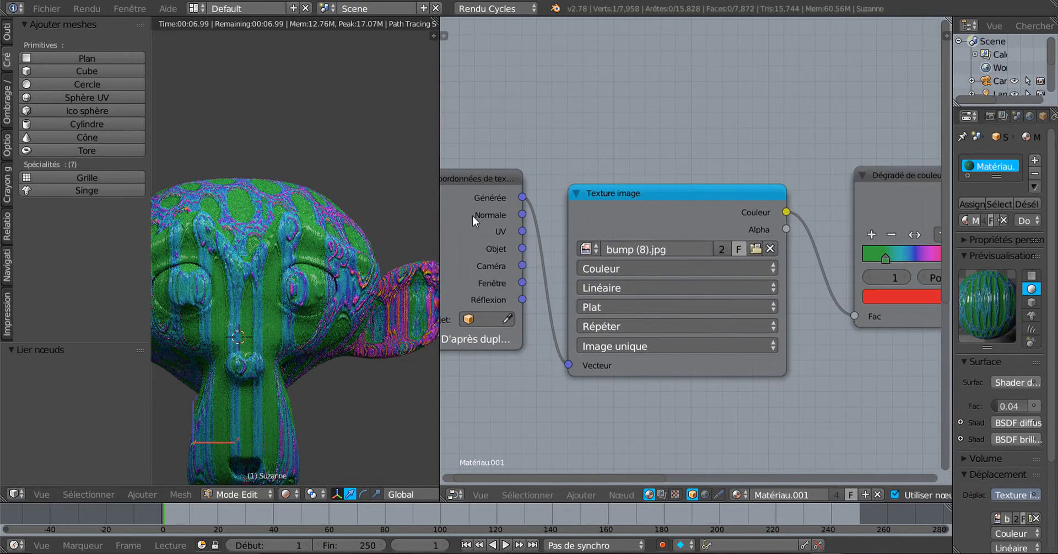
left_click_drag(472, 172, 472, 190)
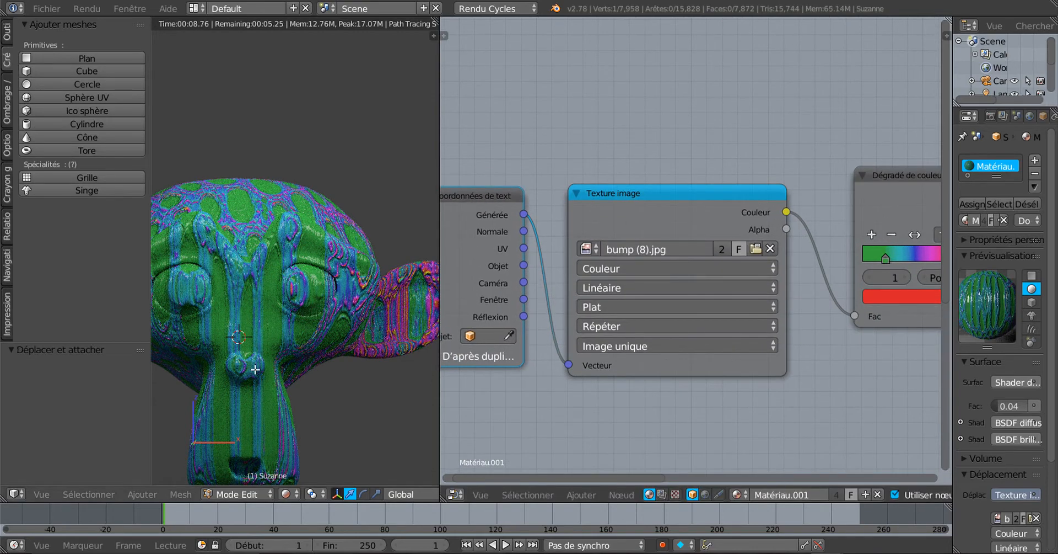
scroll(821, 428, "down", 4)
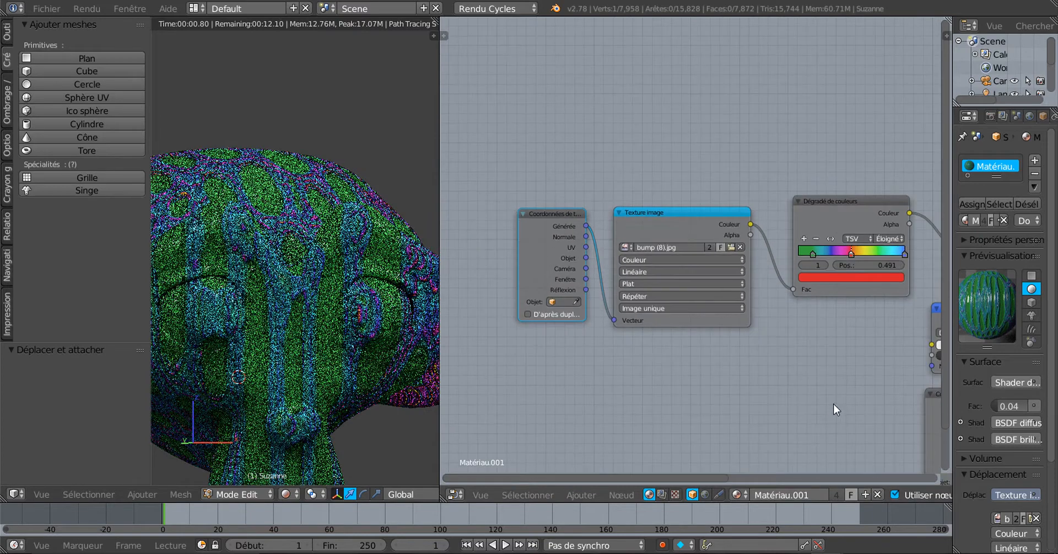
Step: Disconnect the lower bump (8).jpg Texture image node from the Déplacement input of Sortie de matériau
middle_click_drag(834, 406, 509, 343)
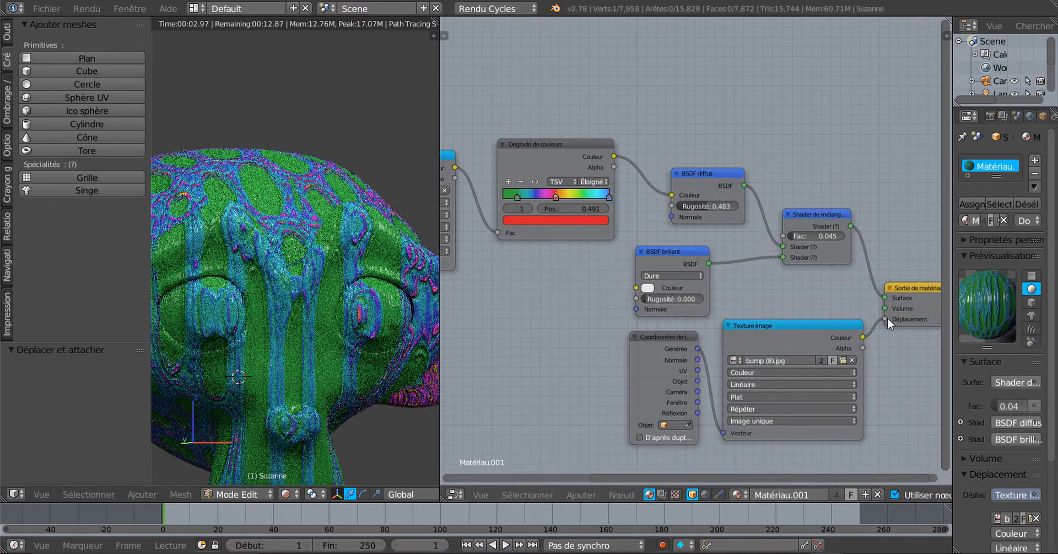
left_click_drag(885, 319, 832, 352)
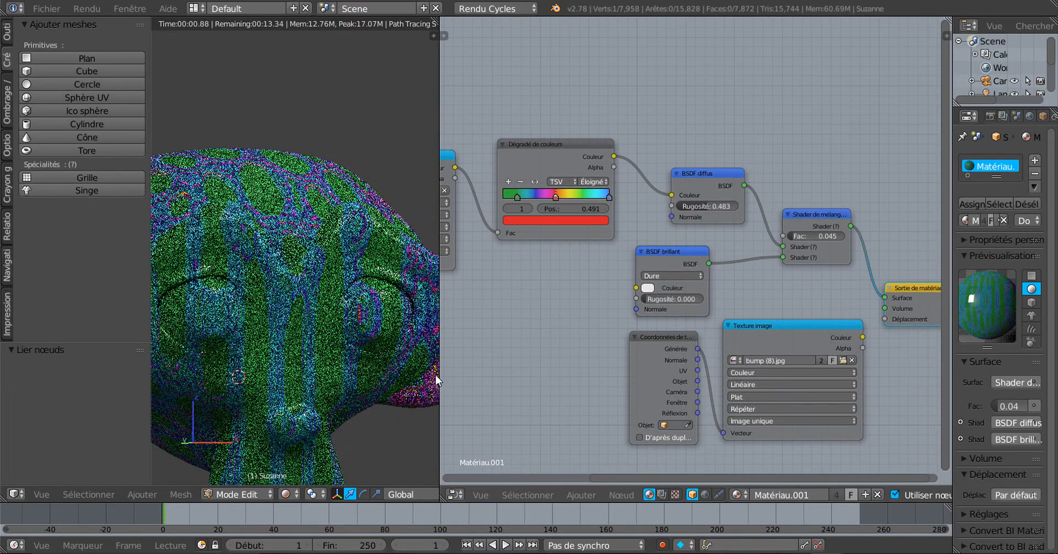
middle_click_drag(359, 410, 378, 409)
scroll(518, 334, "down", 3)
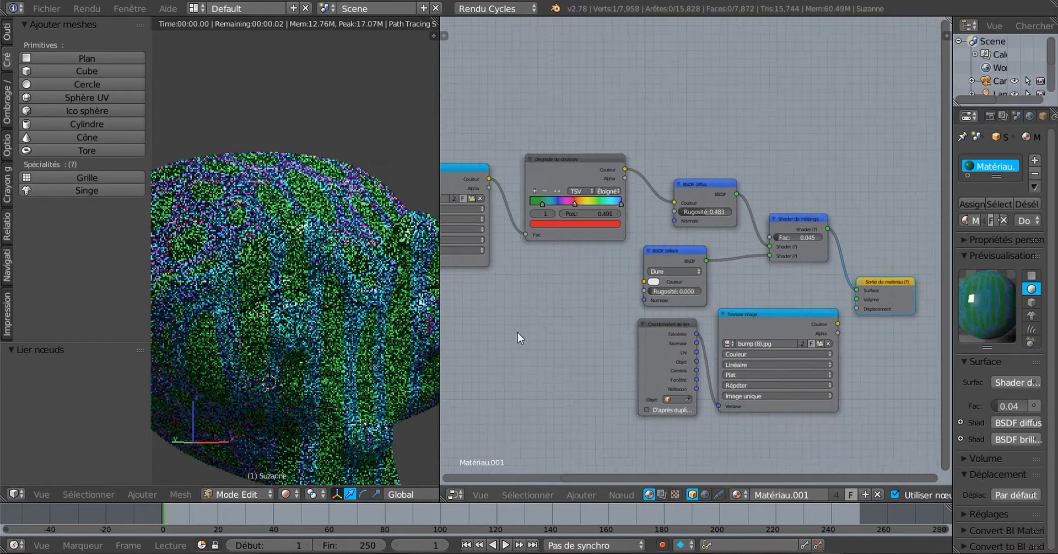
Step: Load bump (7).jpg from the BUMP folder into the Texture image node feeding the colour ramp, choosing it from thumbnails
middle_click_drag(558, 334, 679, 345)
scroll(330, 354, "up", 2)
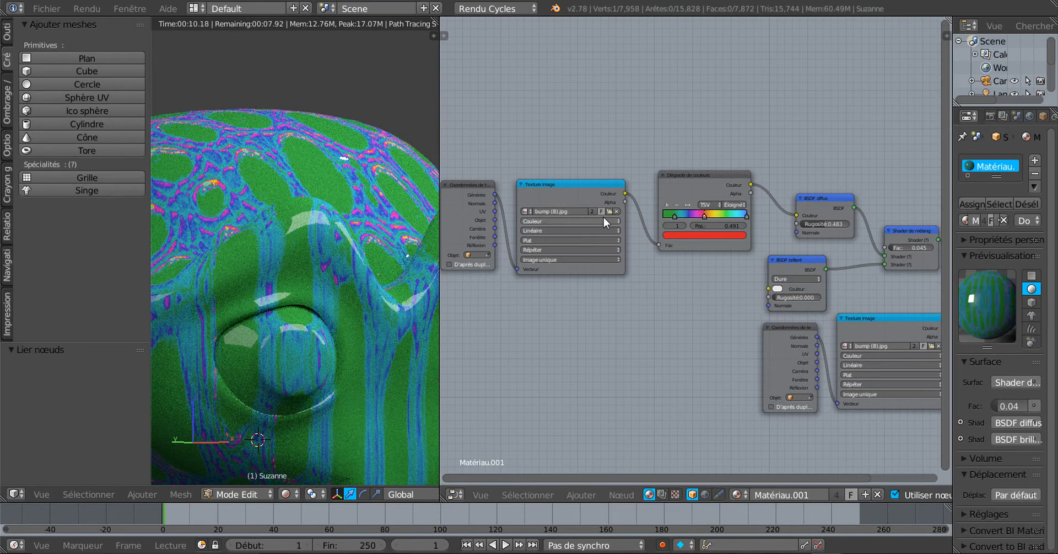
scroll(604, 217, "up", 2)
left_click(579, 199)
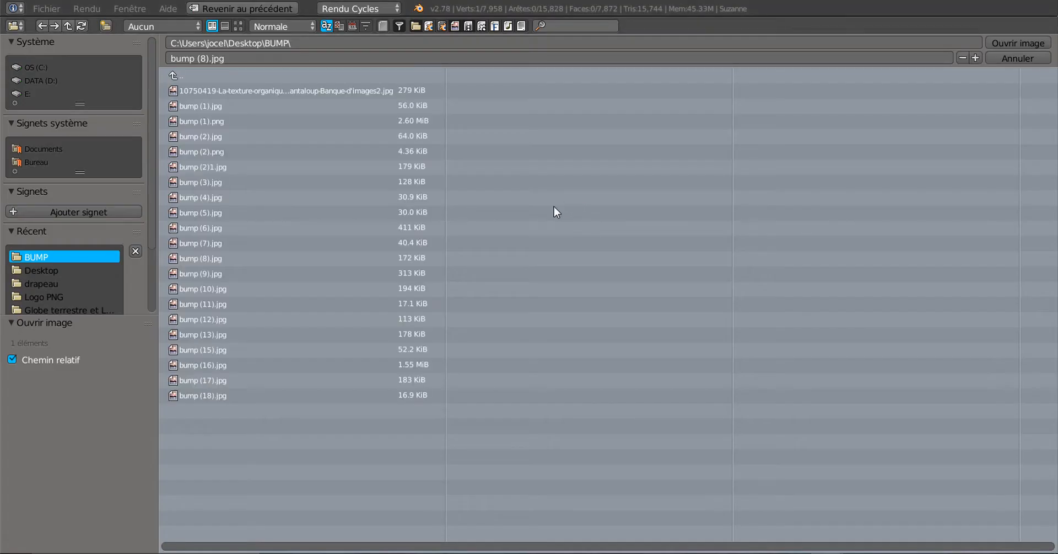
left_click(239, 27)
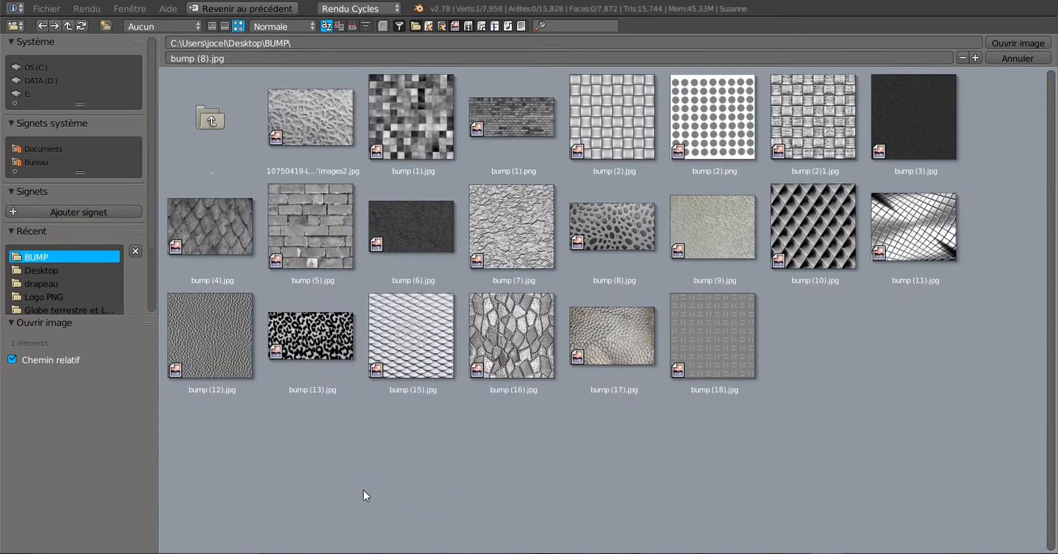
left_click(524, 246)
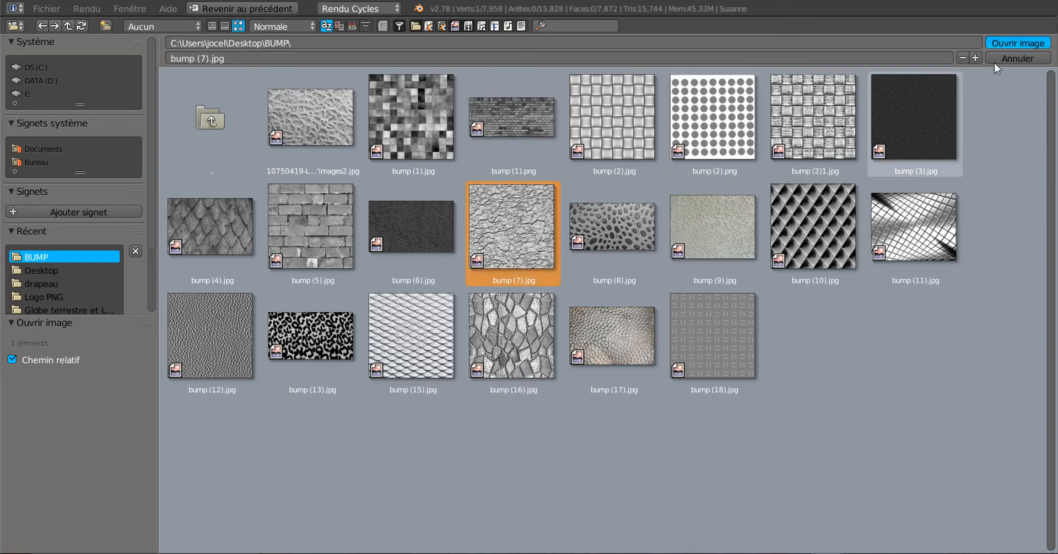
left_click(1017, 43)
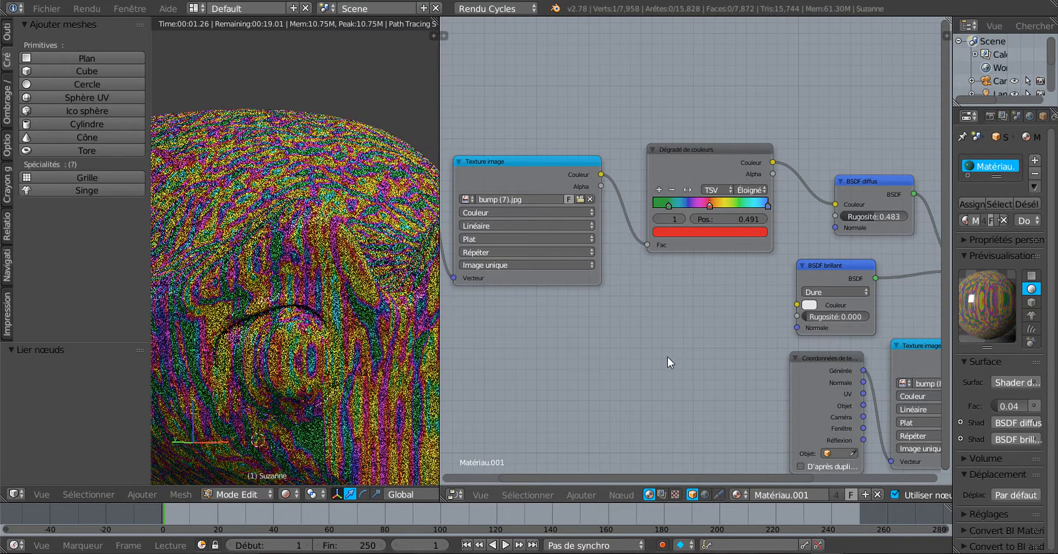
Step: Load craquelure (6).jpg from the recent Craquelure folder into the Texture image node feeding the colour ramp
left_click(580, 197)
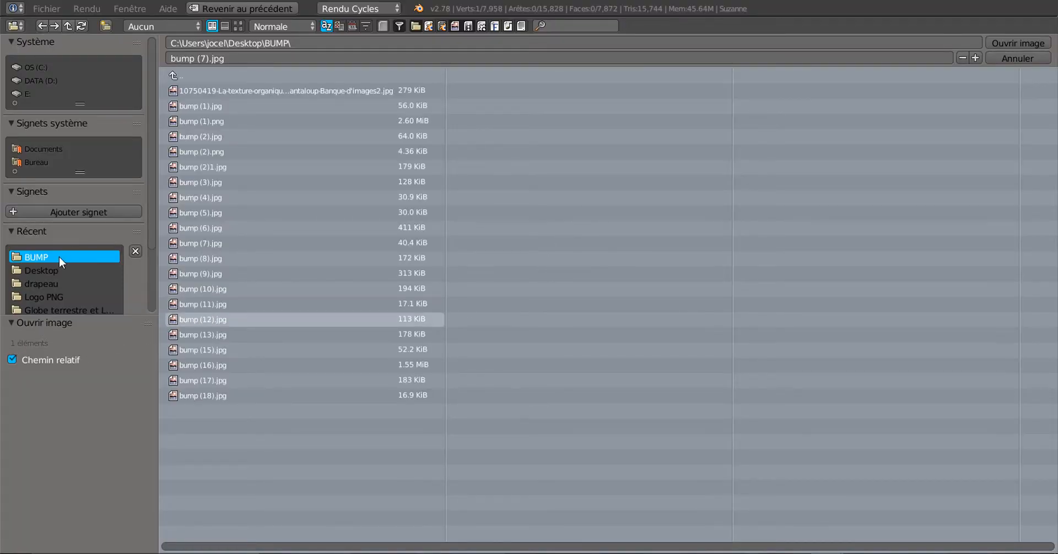
scroll(60, 300, "down", 2)
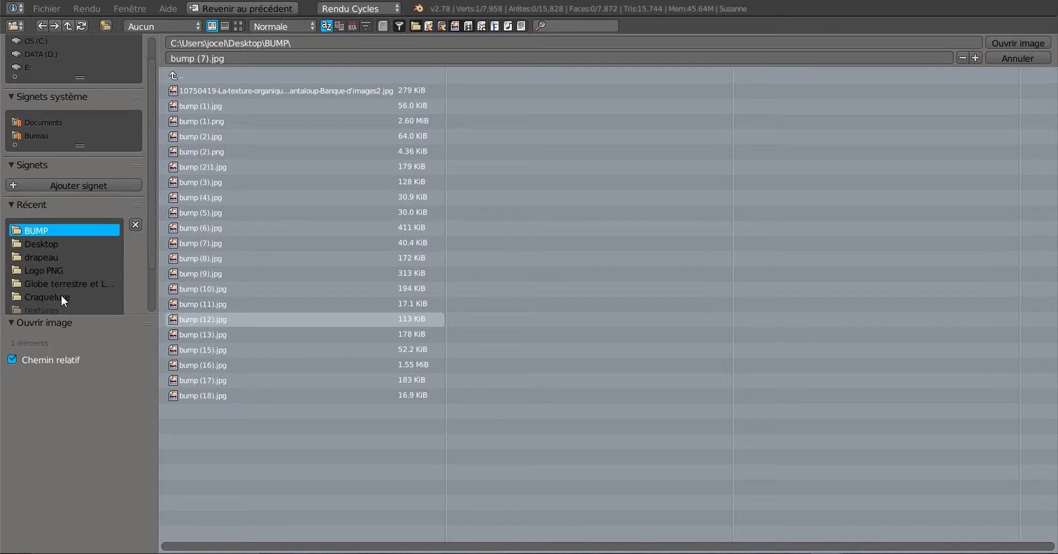
scroll(61, 296, "down", 2)
left_click(56, 270)
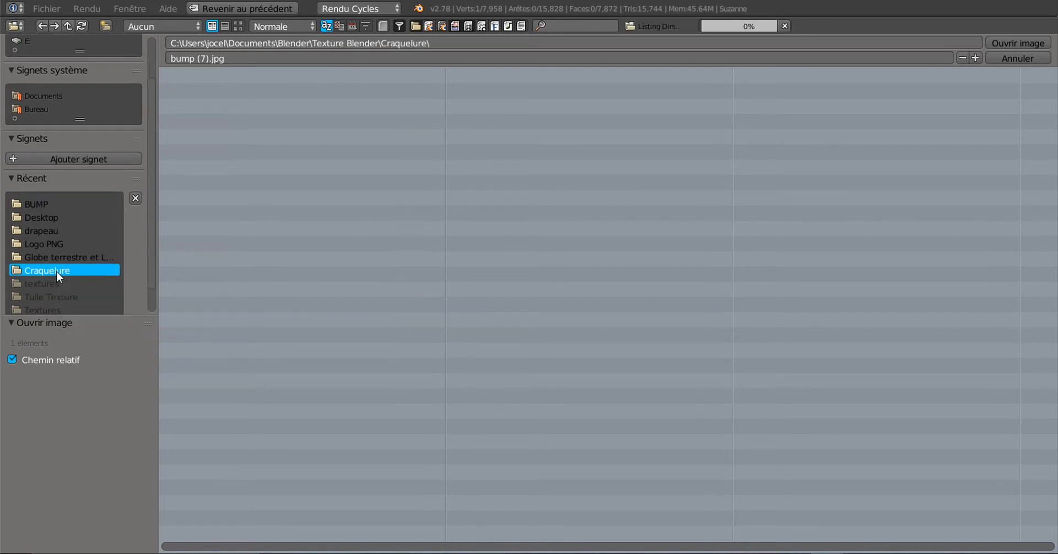
left_click(238, 26)
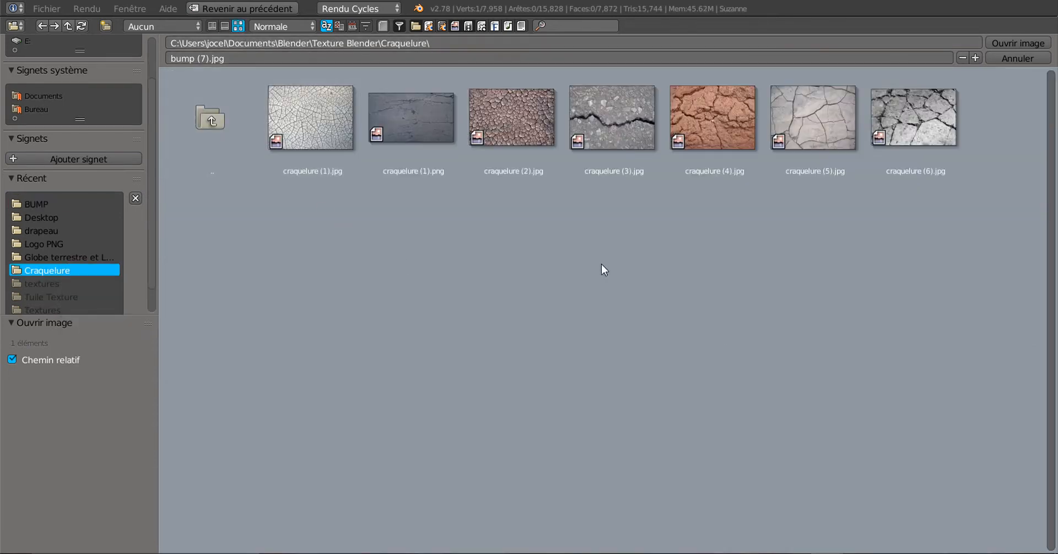
left_click(954, 124)
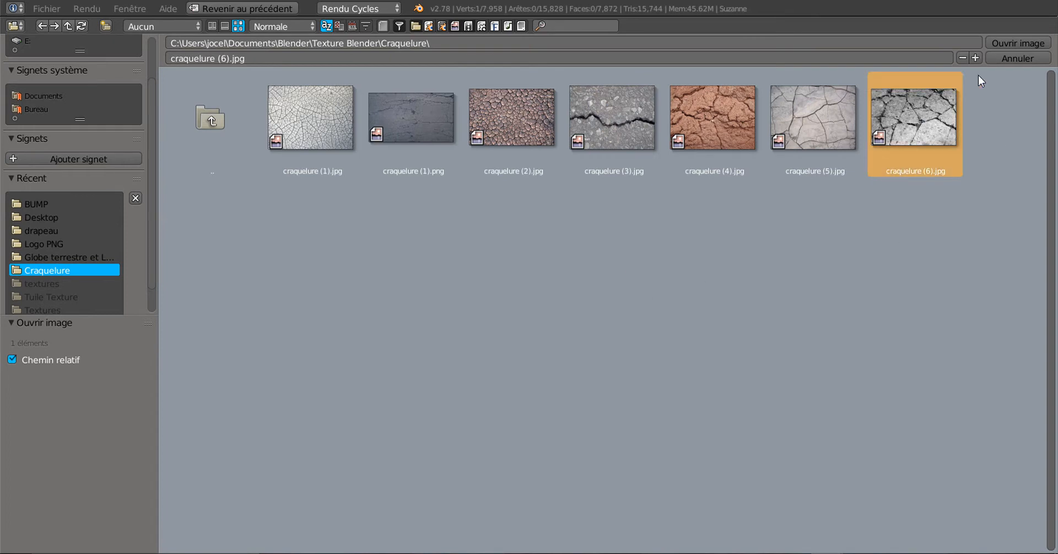
left_click(1009, 43)
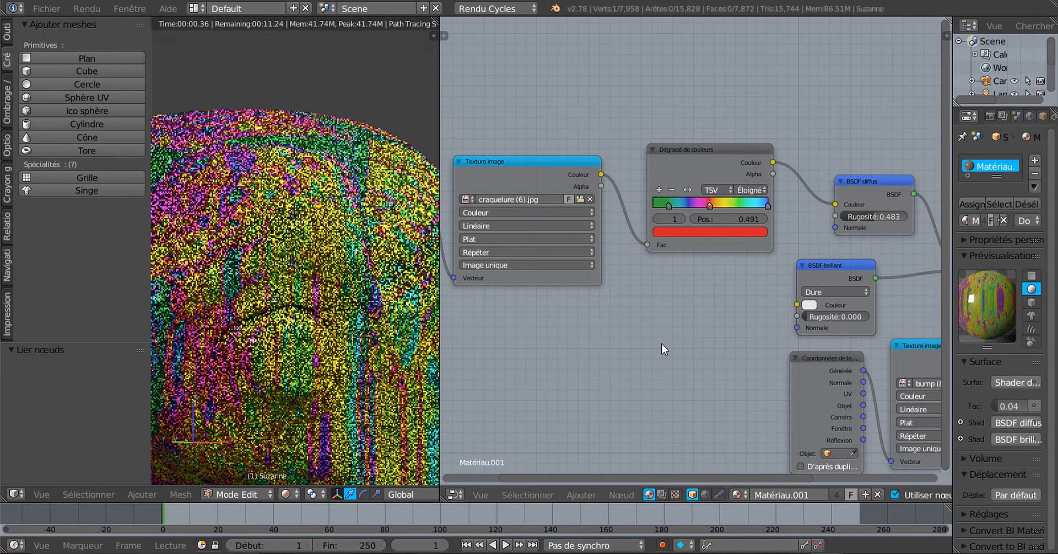
Step: Connect the UV output of Coordonnées de texture to the Vecteur input of the craquelure (6).jpg image node
scroll(358, 380, "down", 3)
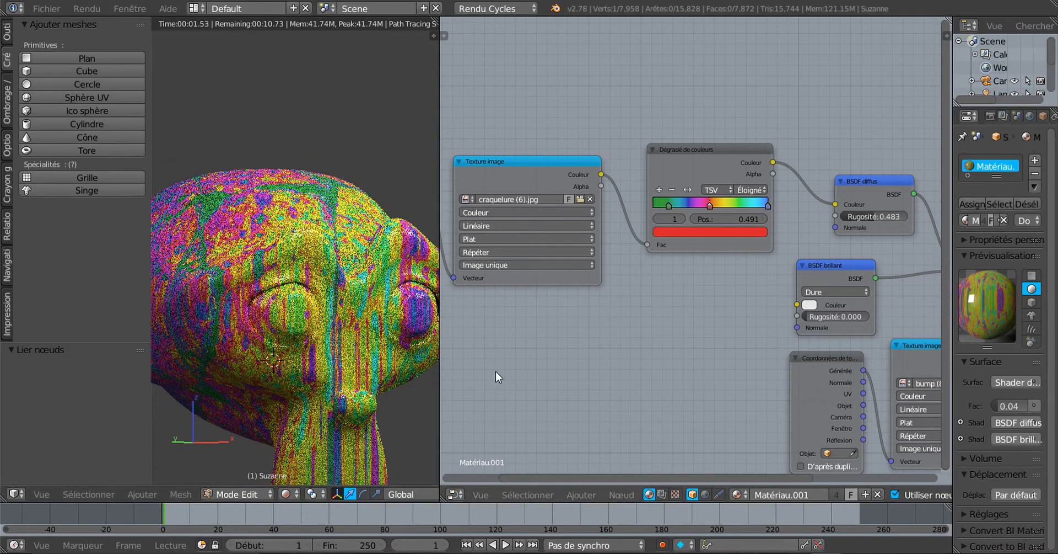
scroll(588, 316, "up", 1)
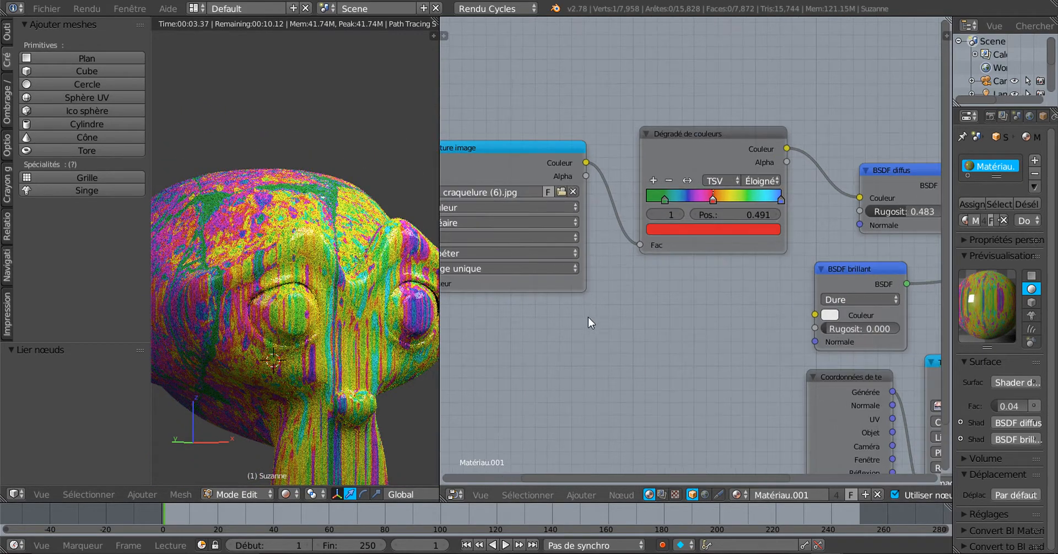
middle_click_drag(588, 317, 681, 325)
scroll(682, 324, "up", 1)
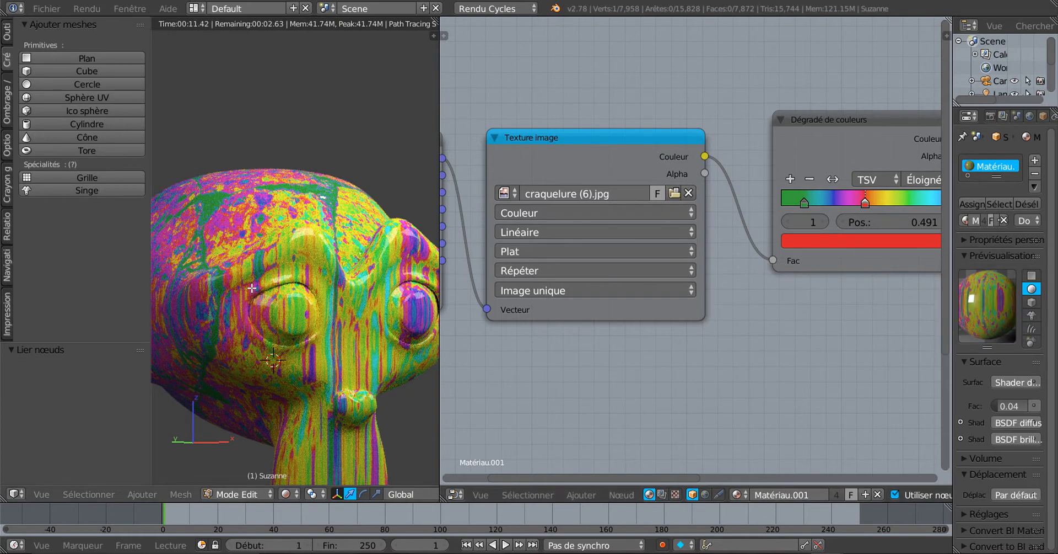
scroll(251, 288, "down", 2)
scroll(258, 349, "up", 2)
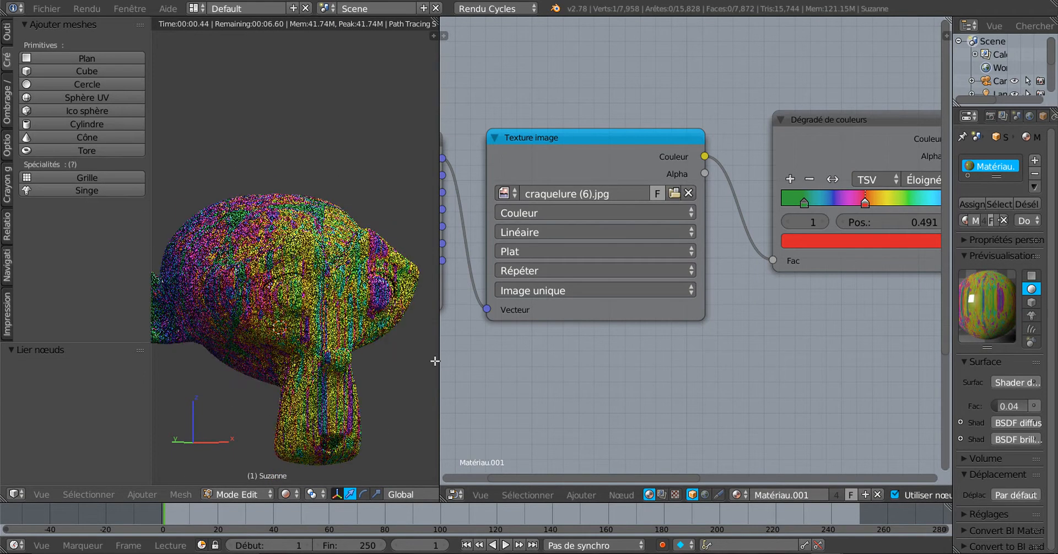
middle_click_drag(470, 237, 564, 251)
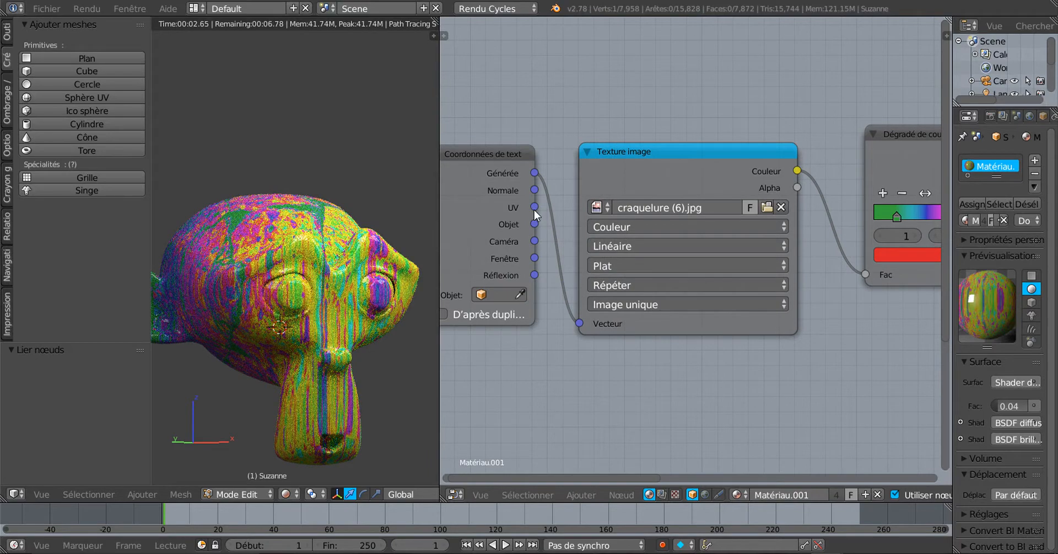
left_click_drag(535, 207, 580, 322)
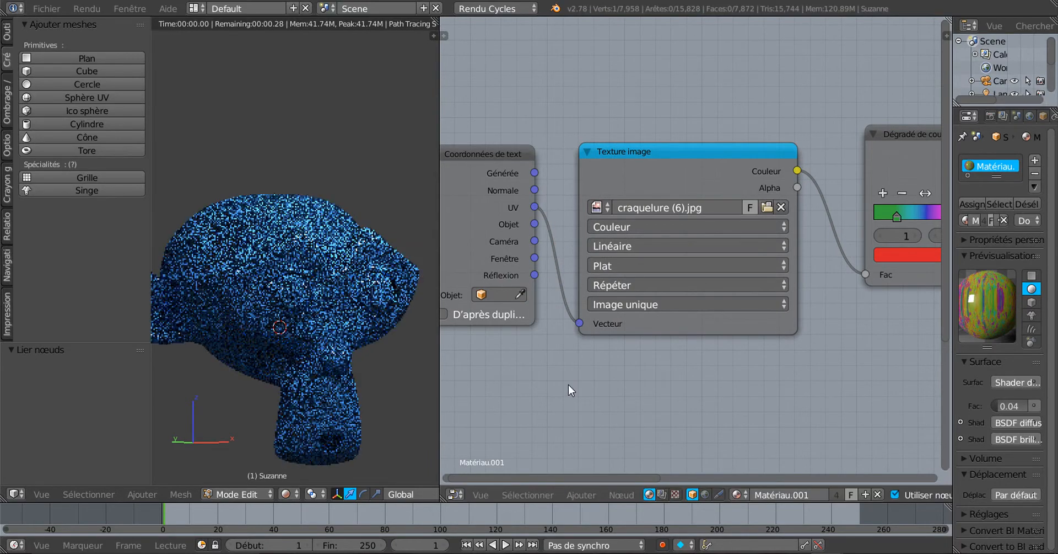
scroll(570, 385, "down", 3)
middle_click_drag(620, 379, 595, 382)
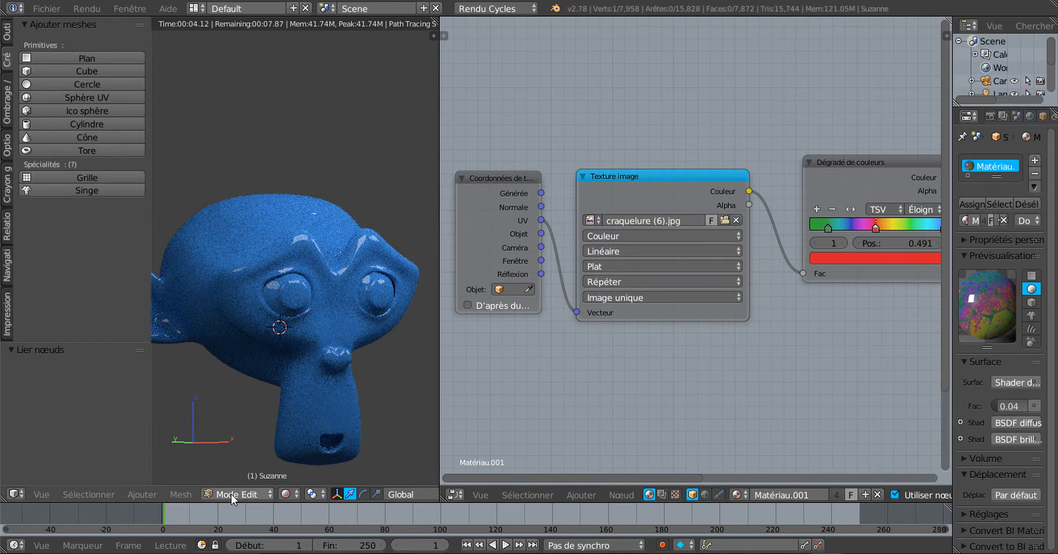
Step: Unwrap Suzanne's entire mesh with Projection cubique, with the viewport in Matériau shading
left_click(187, 495)
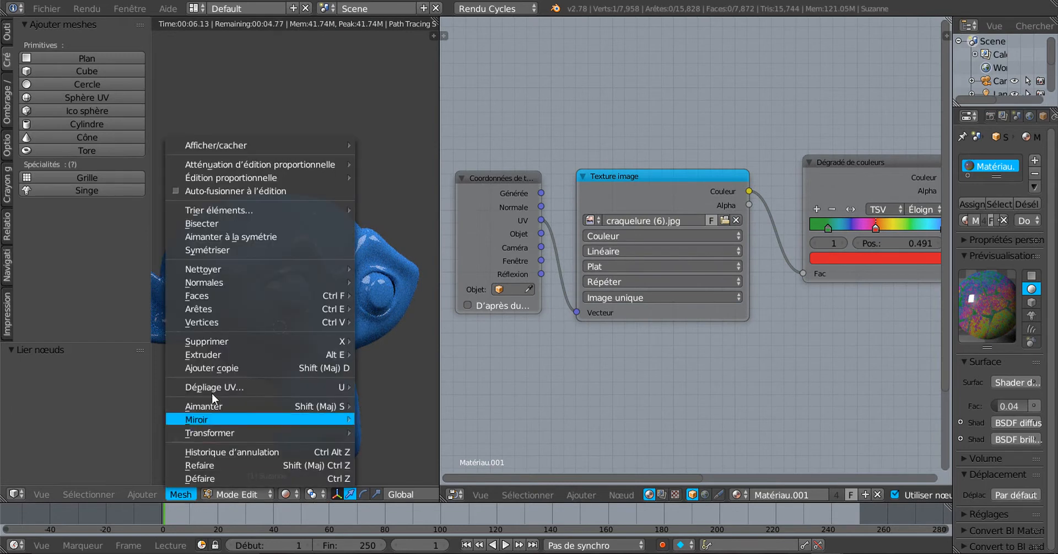
mouse_move(215, 390)
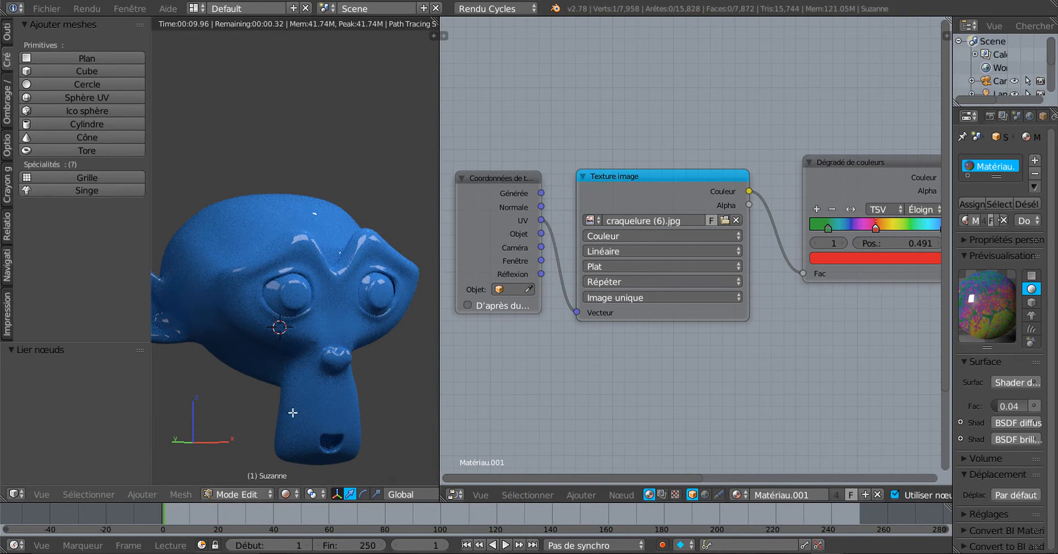
left_click(286, 494)
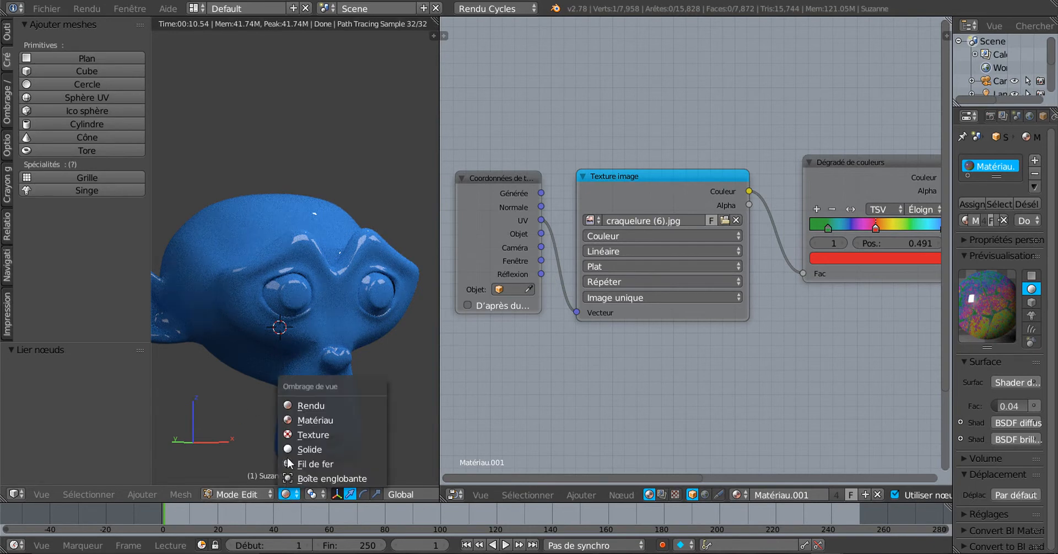
left_click(303, 420)
key("a")
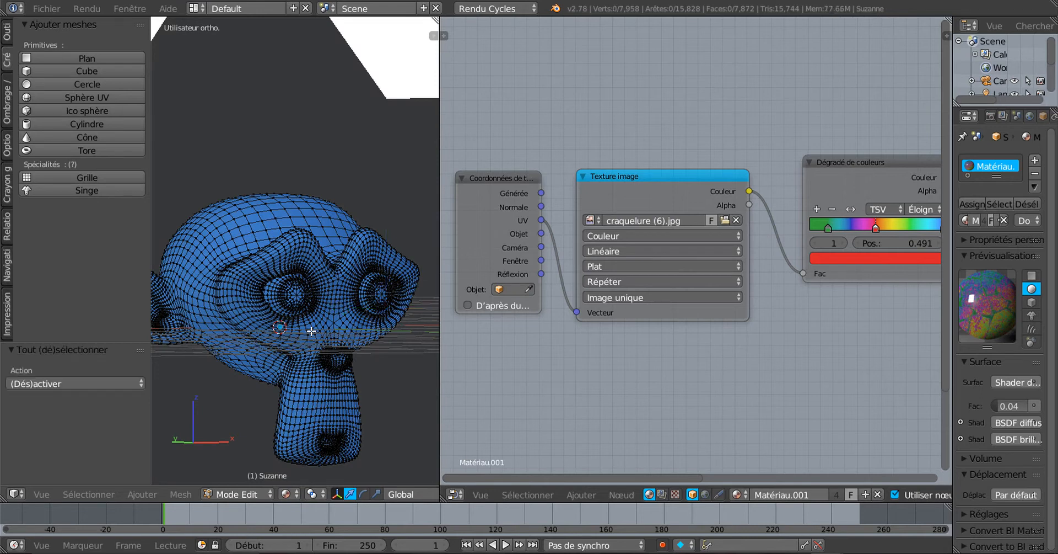
key("a")
left_click(181, 494)
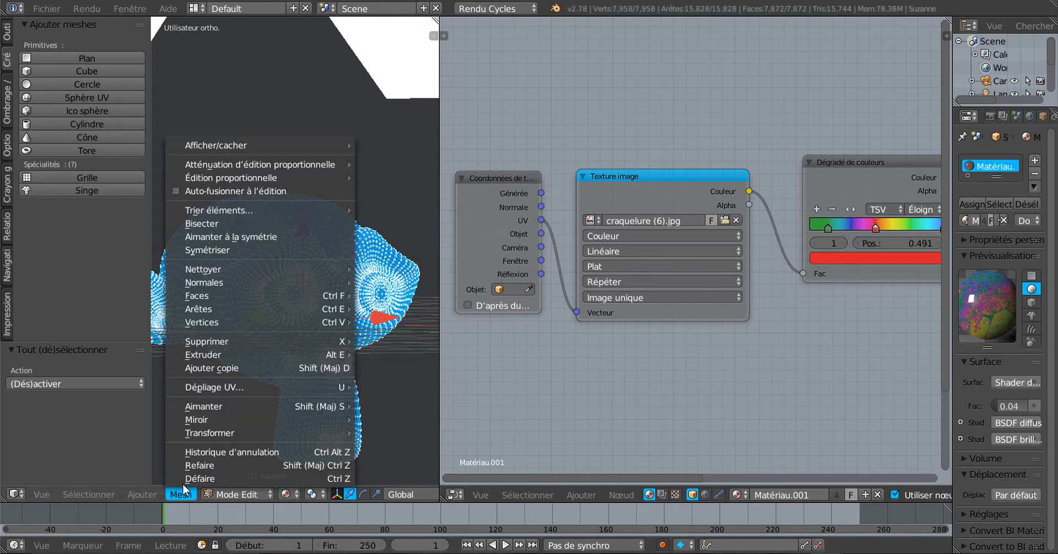
mouse_move(214, 387)
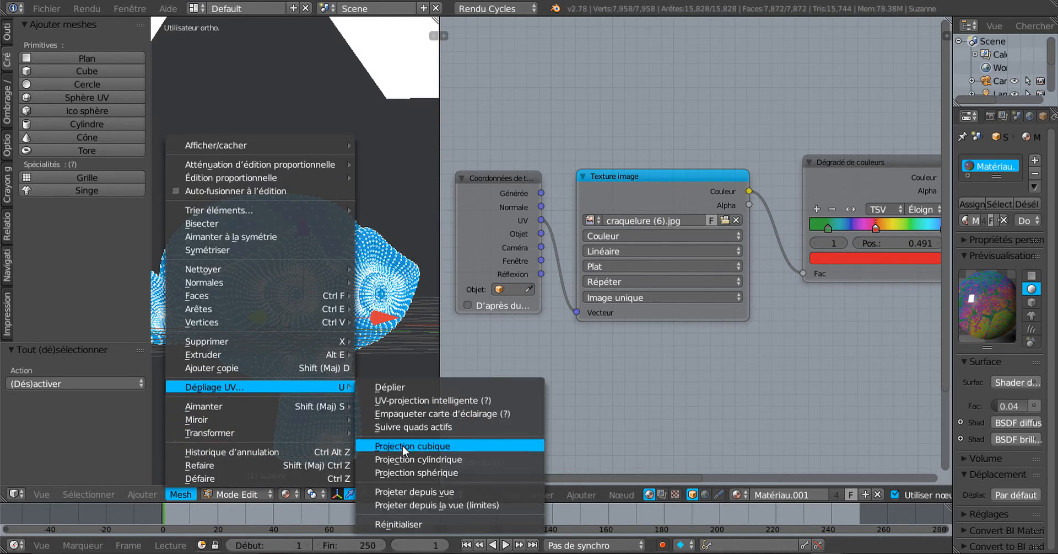
left_click(420, 445)
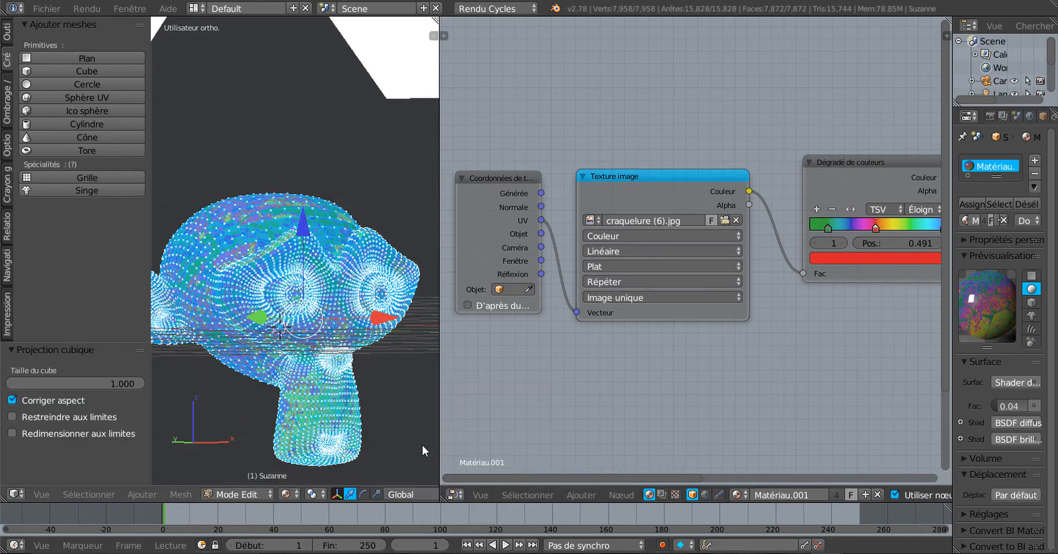
Step: Switch the viewport shading to Rendu and look at Suzanne's face from the front
left_click(285, 494)
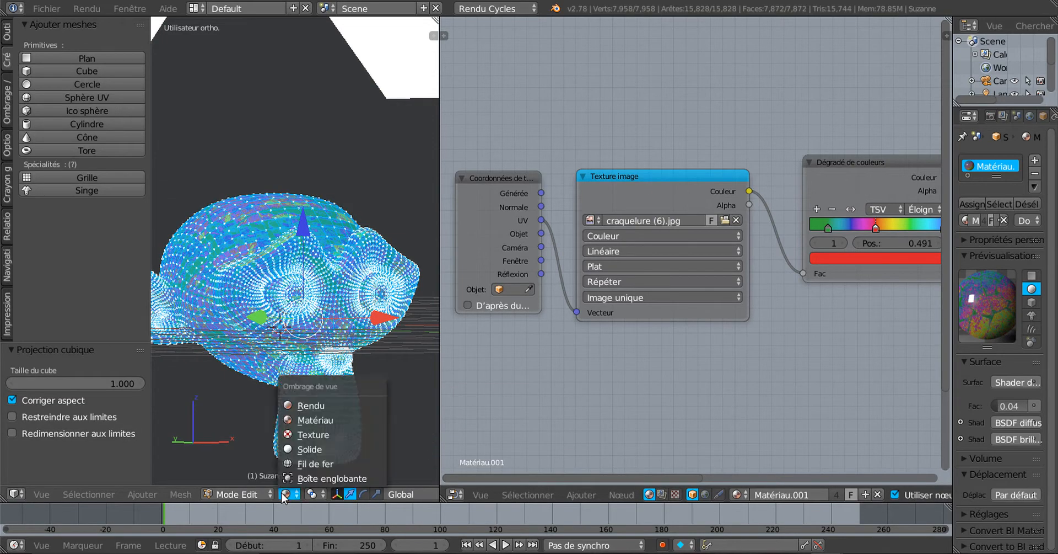
left_click(302, 404)
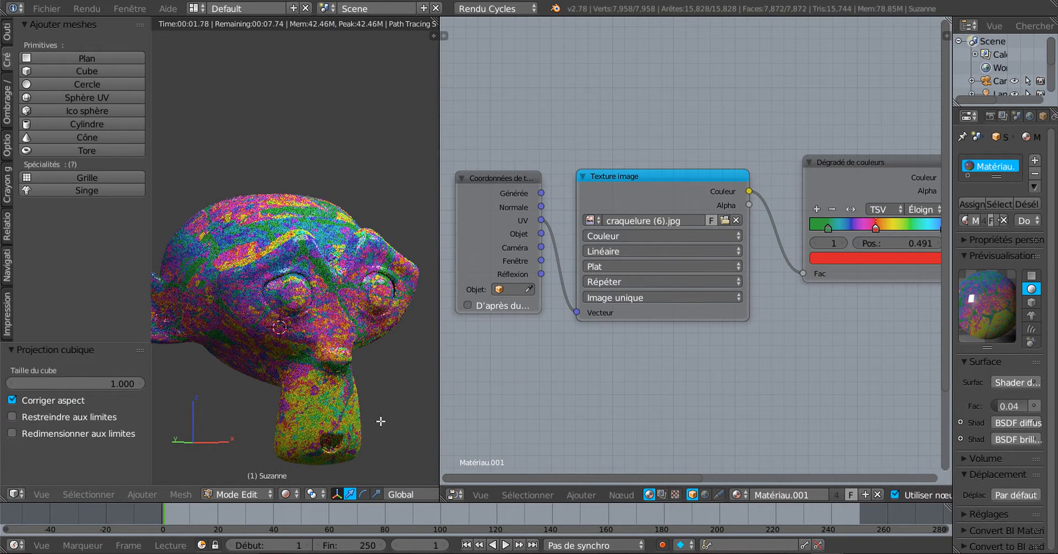
middle_click_drag(375, 428, 329, 413)
scroll(329, 412, "up", 4)
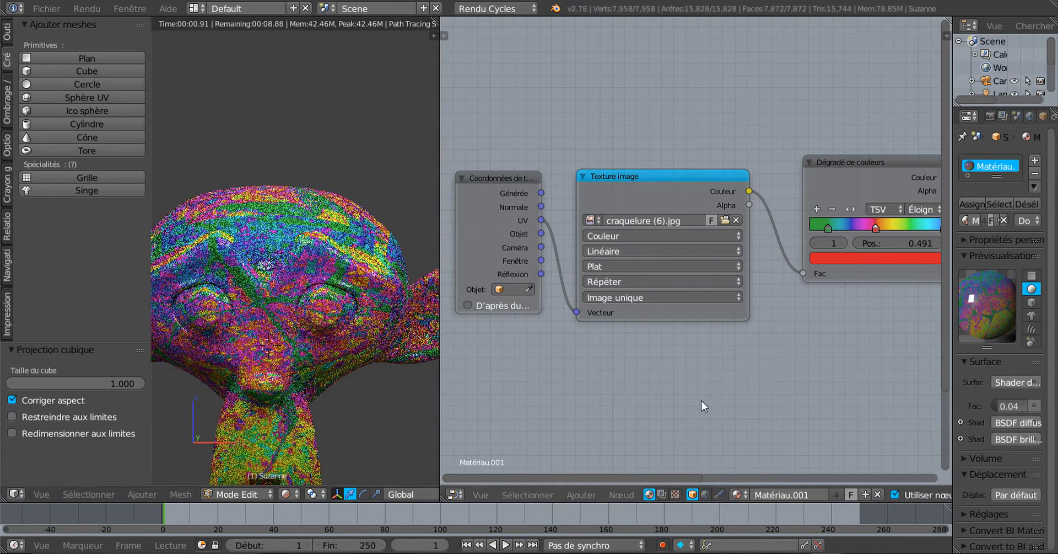
Step: Set the World surface colour to black
middle_click_drag(687, 380, 364, 311)
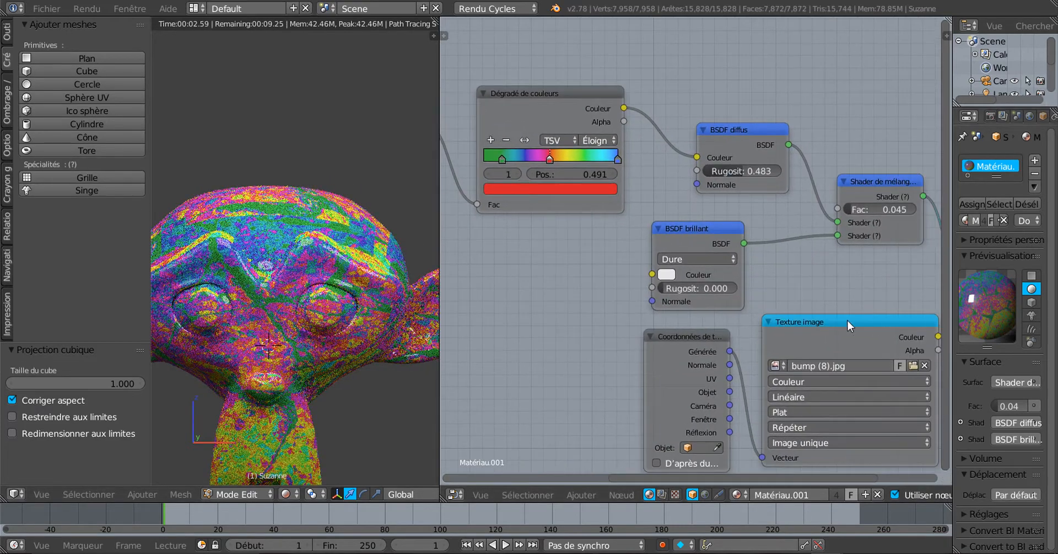
scroll(800, 313, "up", 3)
scroll(800, 313, "up", 1)
middle_click_drag(799, 313, 716, 309)
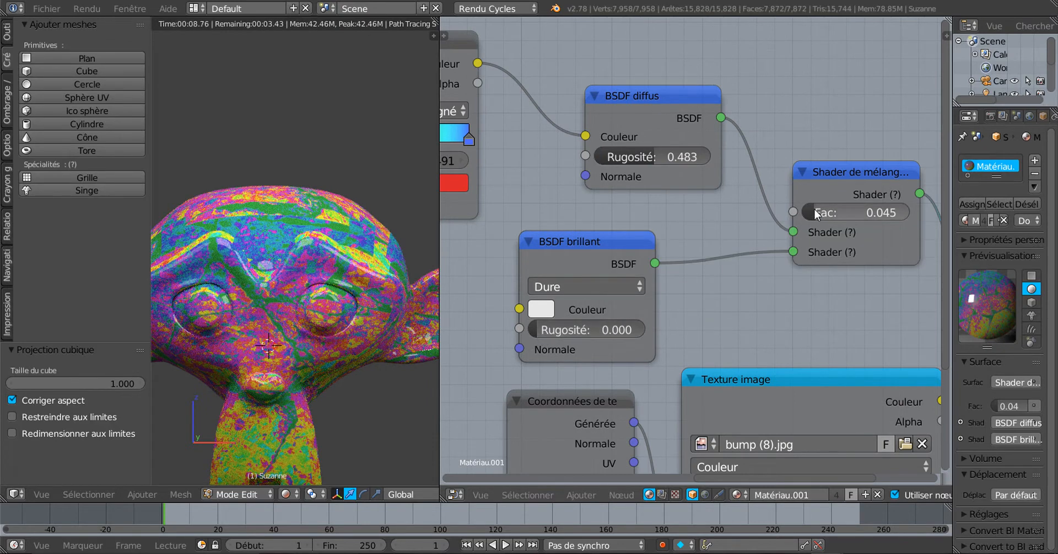
left_click(1030, 116)
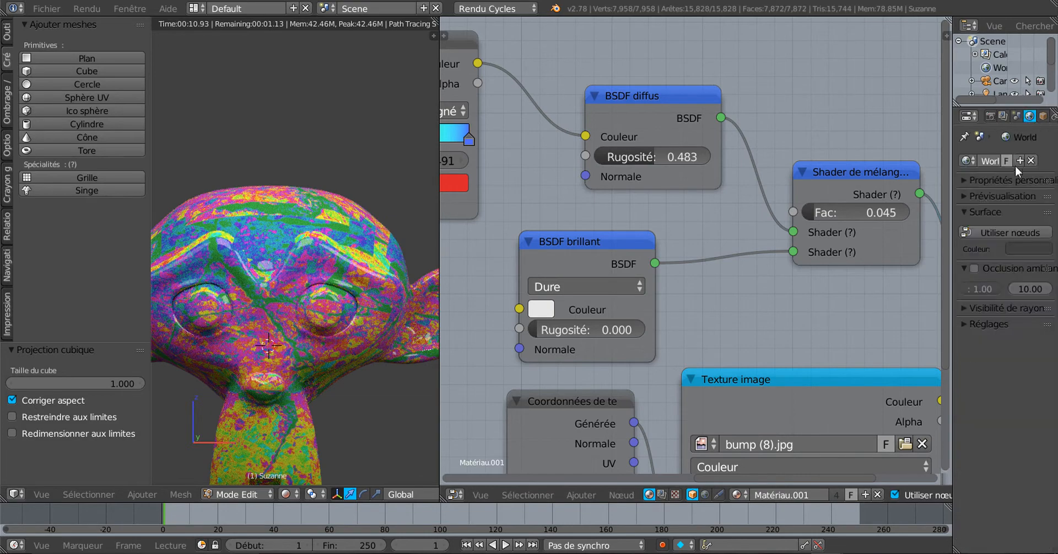
left_click(1018, 251)
left_click_drag(1039, 149, 1040, 168)
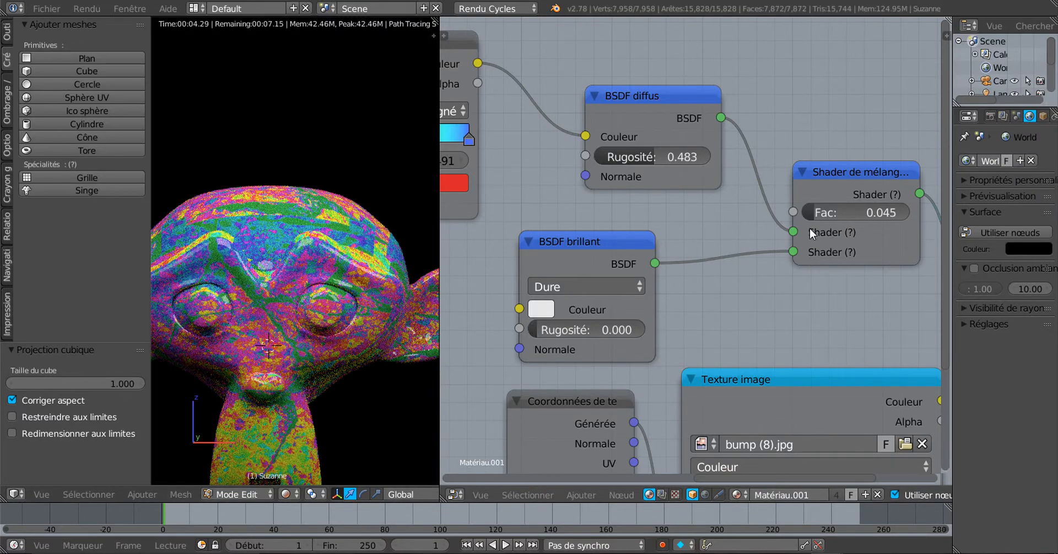
Step: Raise the mix factor between the diffuse and glossy shaders to 0.100
left_click_drag(816, 213, 822, 213)
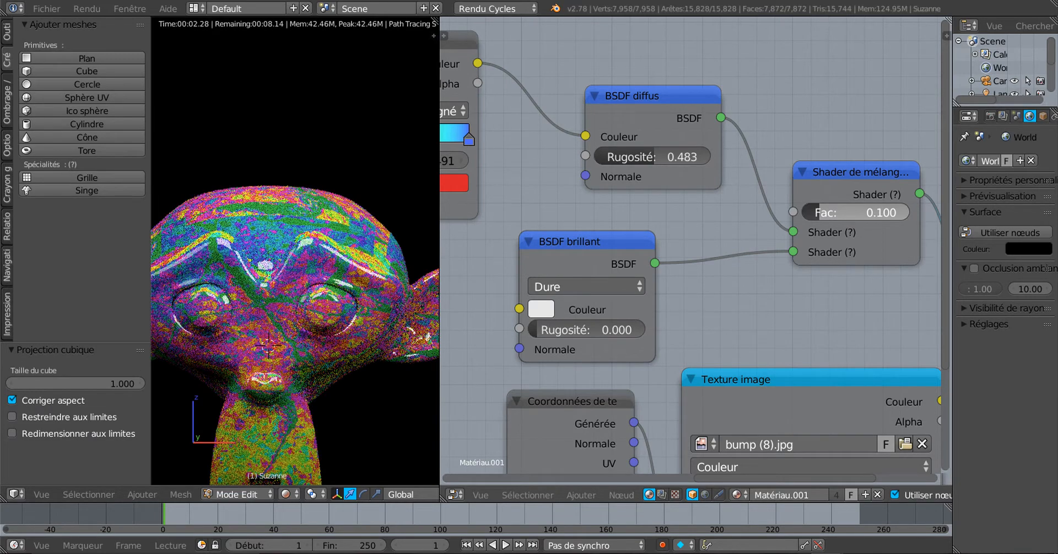
middle_click_drag(300, 305, 414, 312)
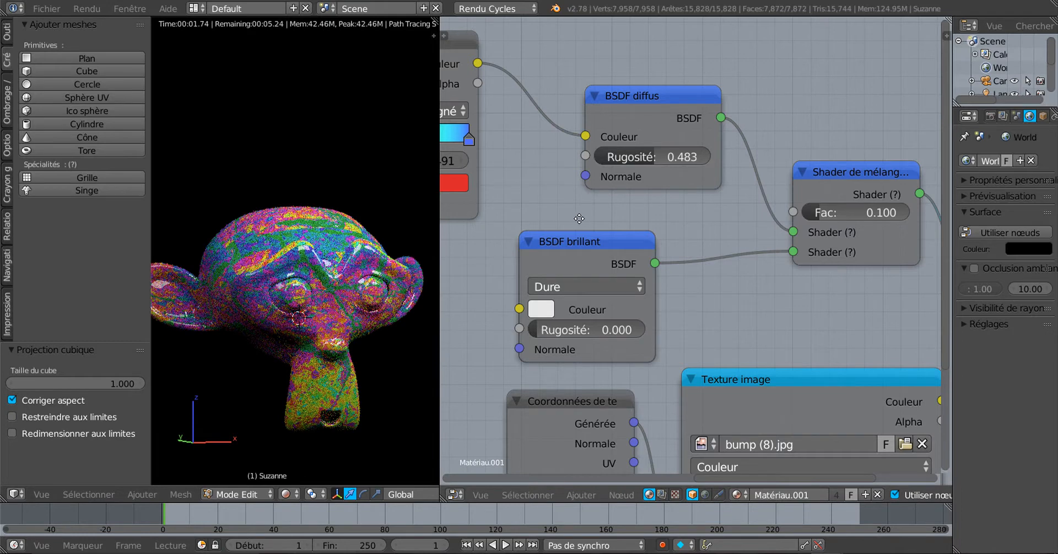
Step: Move the craquelure (6).jpg image texture node slightly closer to the colour ramp node
middle_click_drag(579, 219, 776, 324)
scroll(610, 250, "up", 2)
scroll(630, 274, "down", 2)
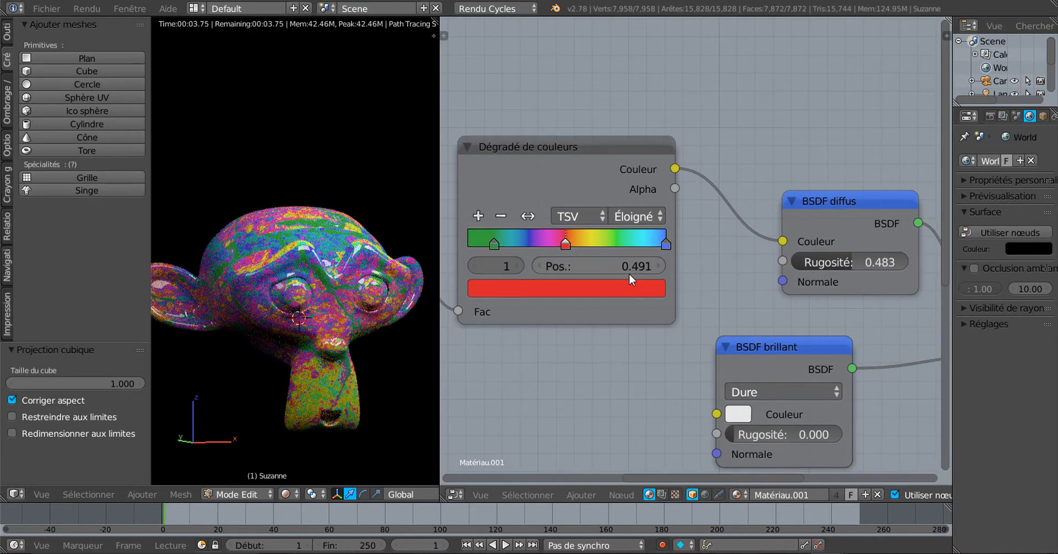
scroll(629, 273, "down", 2)
middle_click_drag(652, 338, 817, 335)
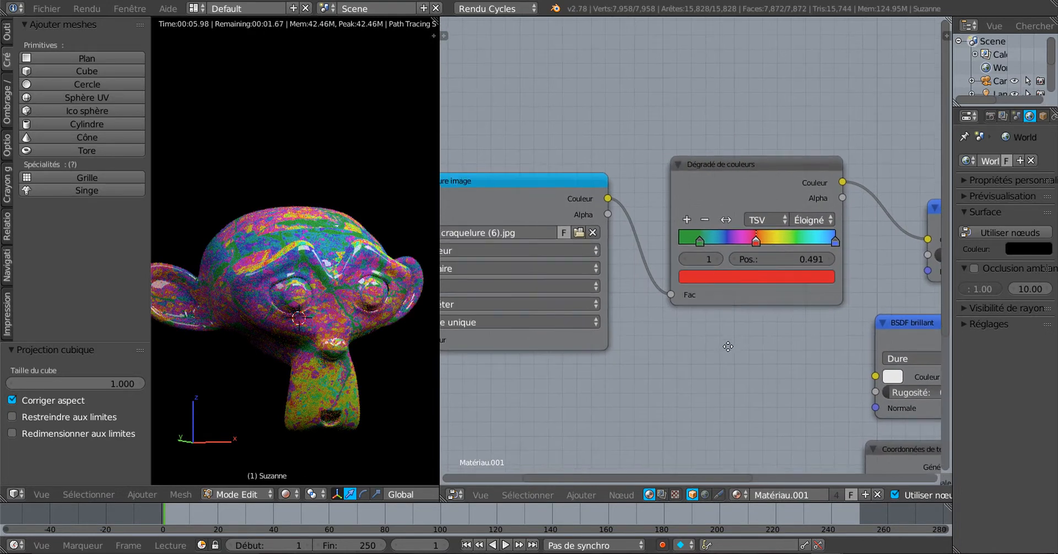
left_click(517, 177)
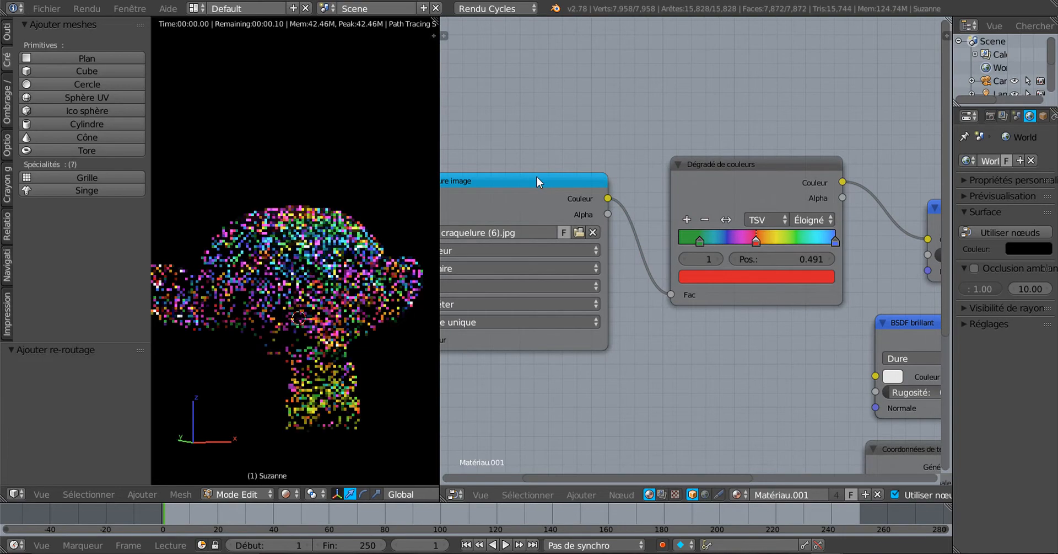
mouse_move(532, 179)
left_mouse_down()
mouse_move(556, 164)
mouse_move(548, 171)
left_mouse_up()
Step: Replace the colour ramp's source texture with craquelure (4).jpg, browsing the Craquelure folder as thumbnails
scroll(522, 261, "down", 4)
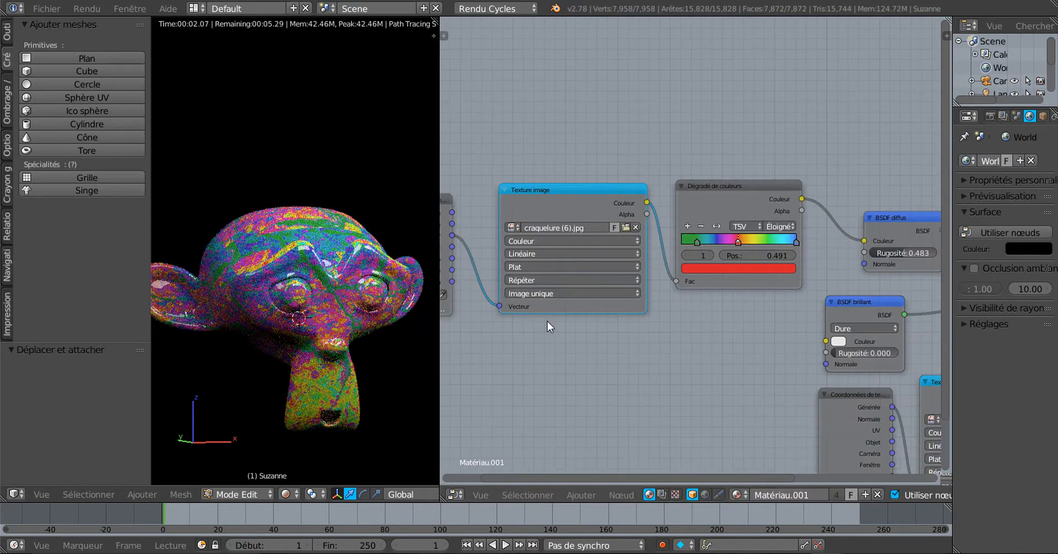
middle_click_drag(648, 355, 731, 355)
scroll(664, 353, "up", 3)
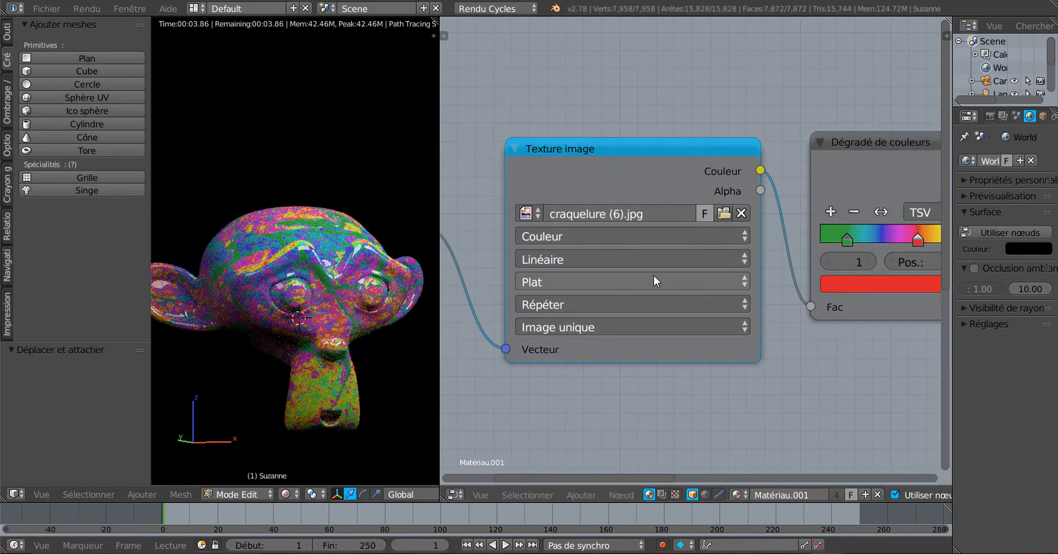
left_click_drag(634, 133, 623, 134)
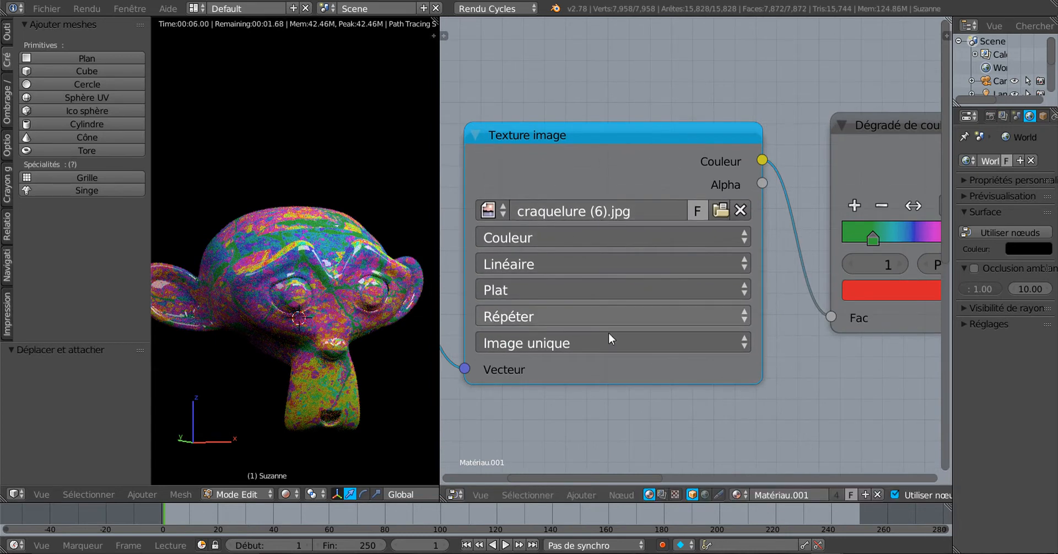
scroll(604, 329, "up", 3)
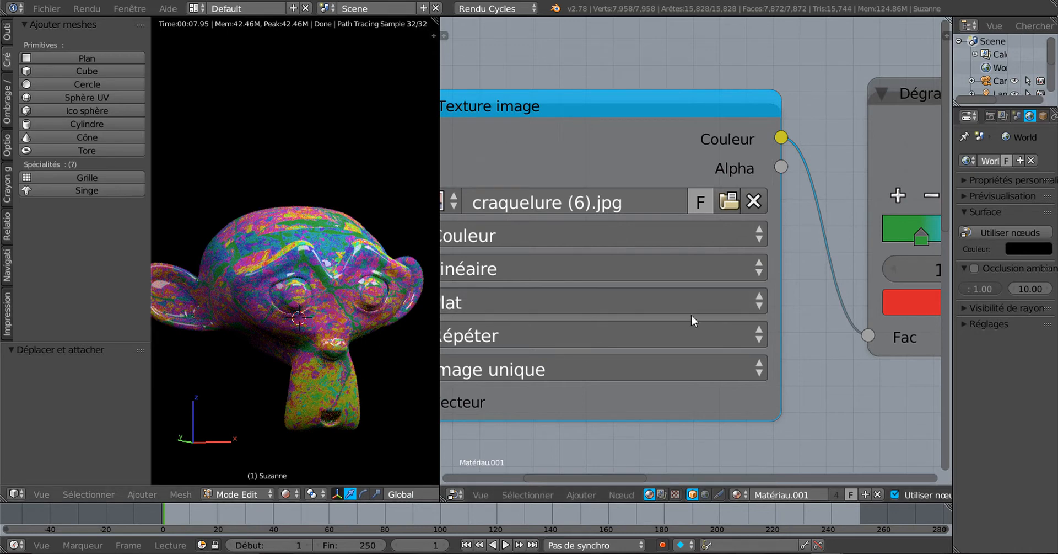
left_click(728, 201)
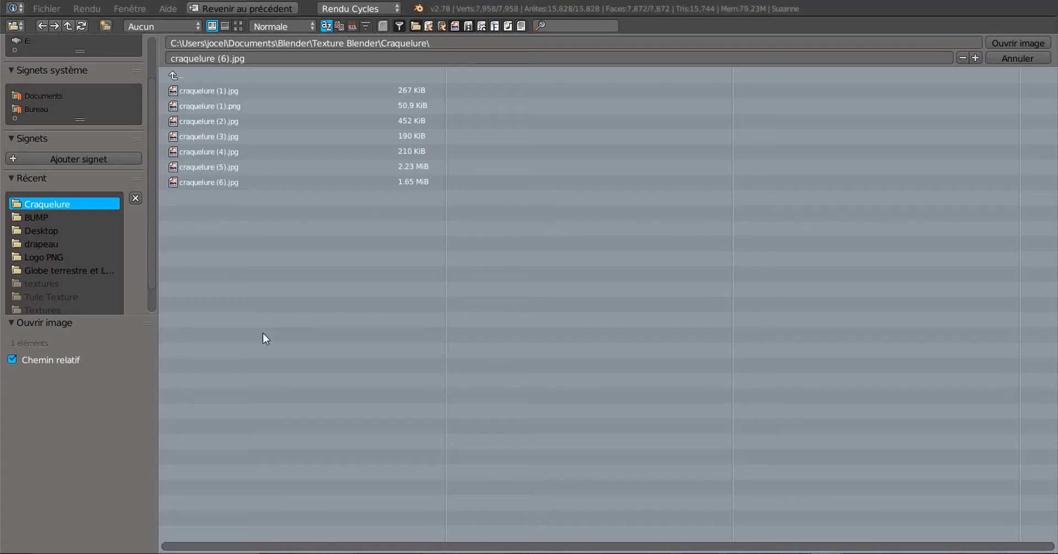
left_click(238, 26)
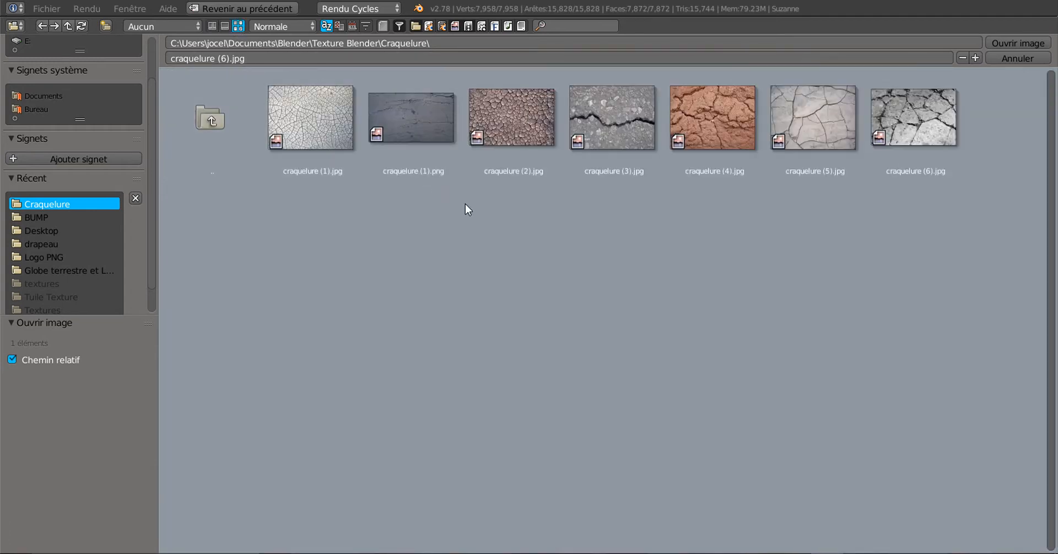
left_click(706, 122)
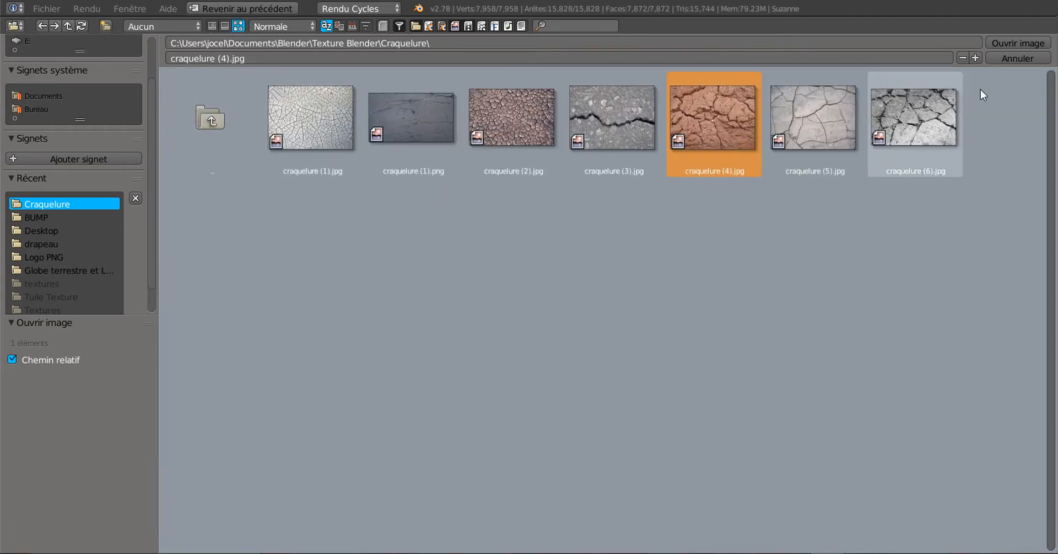
left_click(1007, 43)
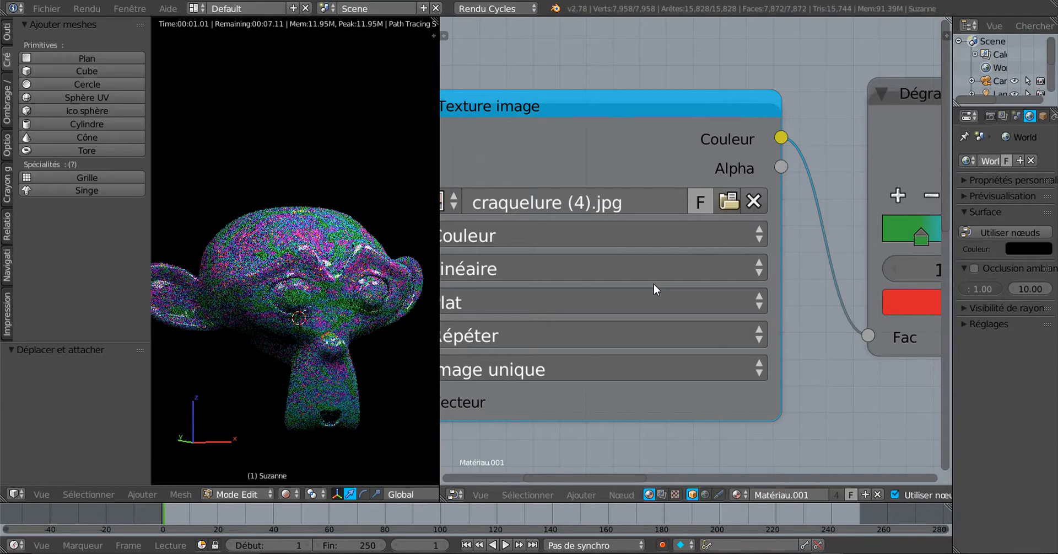
scroll(353, 407, "up", 2)
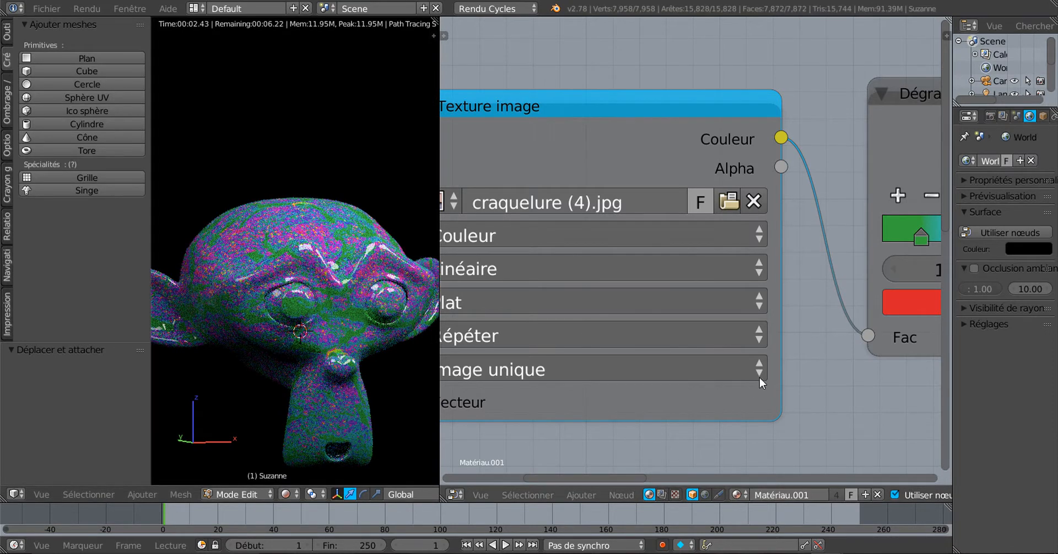
Step: Switch the colour ramp to RGB mode with Fondu interpolation
scroll(815, 389, "down", 4)
middle_click_drag(838, 394, 624, 378)
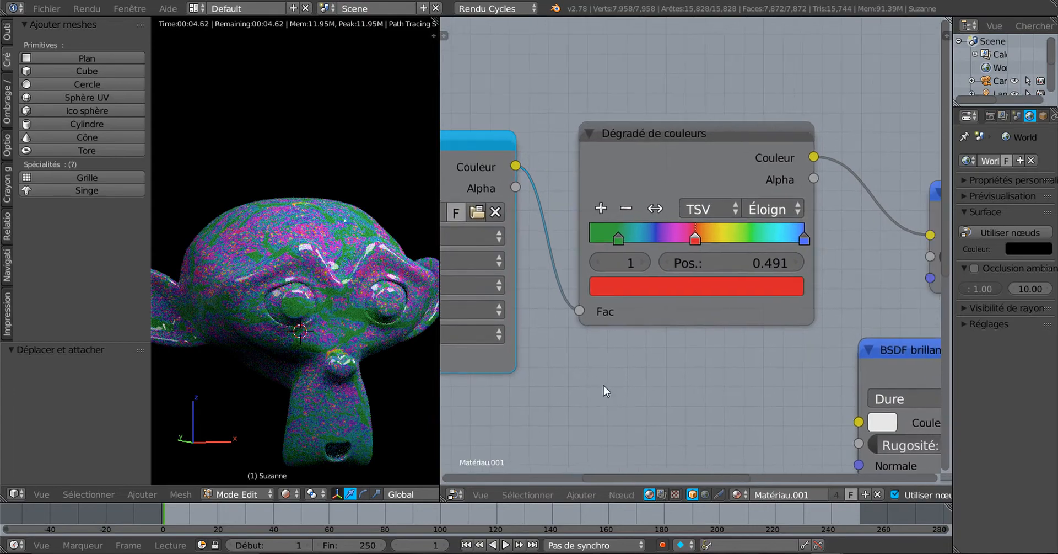
scroll(693, 266, "up", 2)
left_click(713, 160)
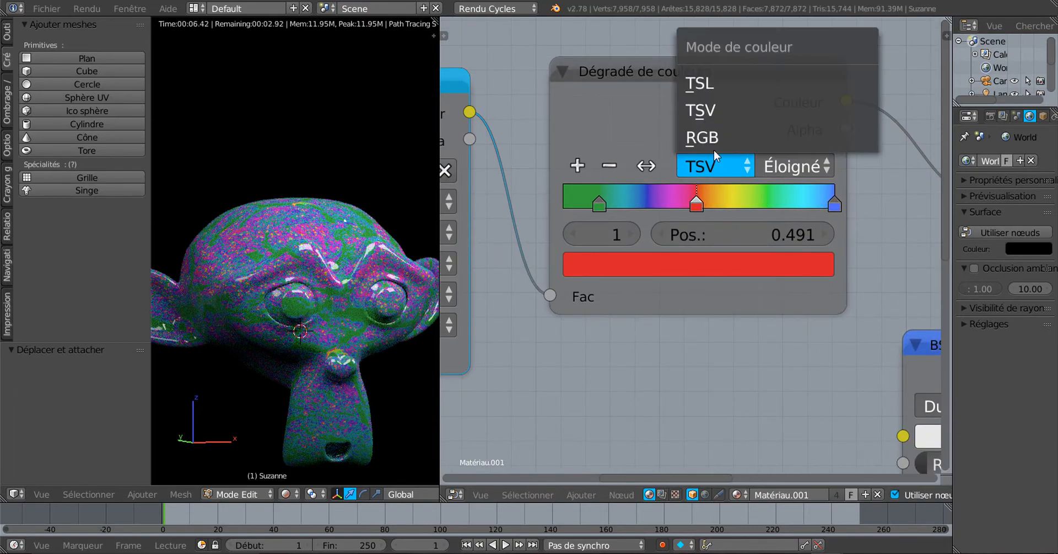
left_click(717, 140)
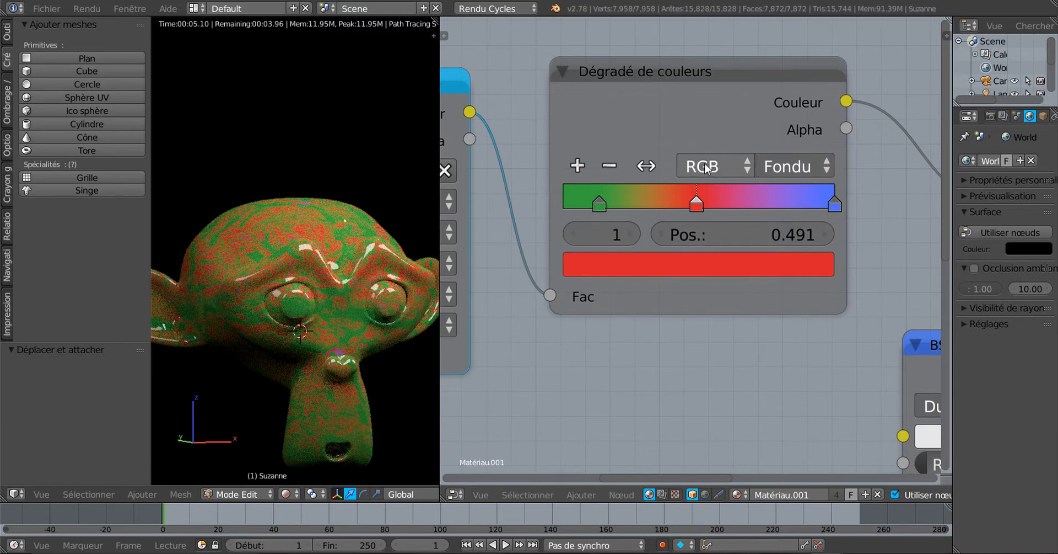
left_click(792, 170)
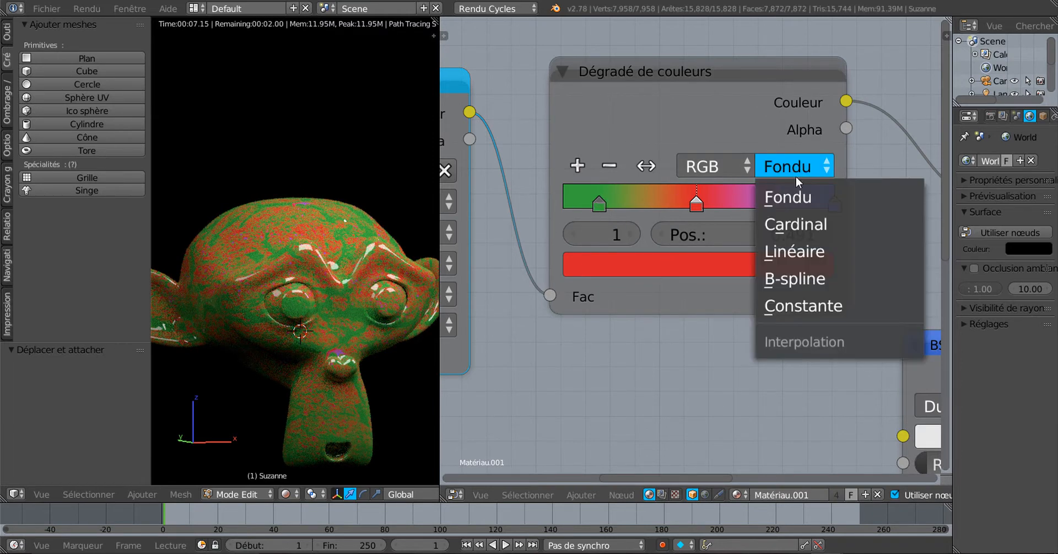
left_click(794, 193)
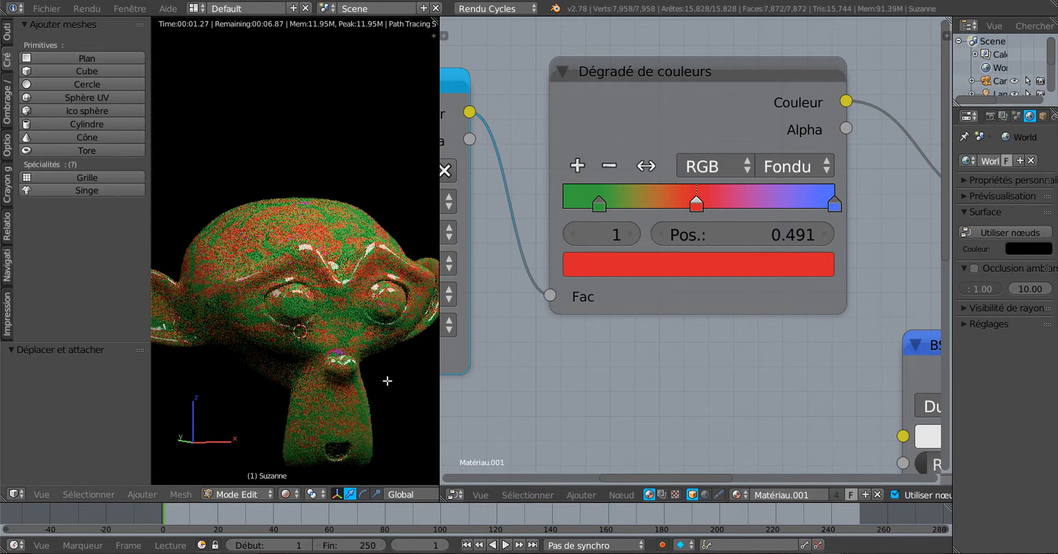
Step: Try the Cardinal, Linéaire, B-spline and Constante interpolations on the RGB colour ramp
scroll(388, 381, "up", 1)
left_click(793, 167)
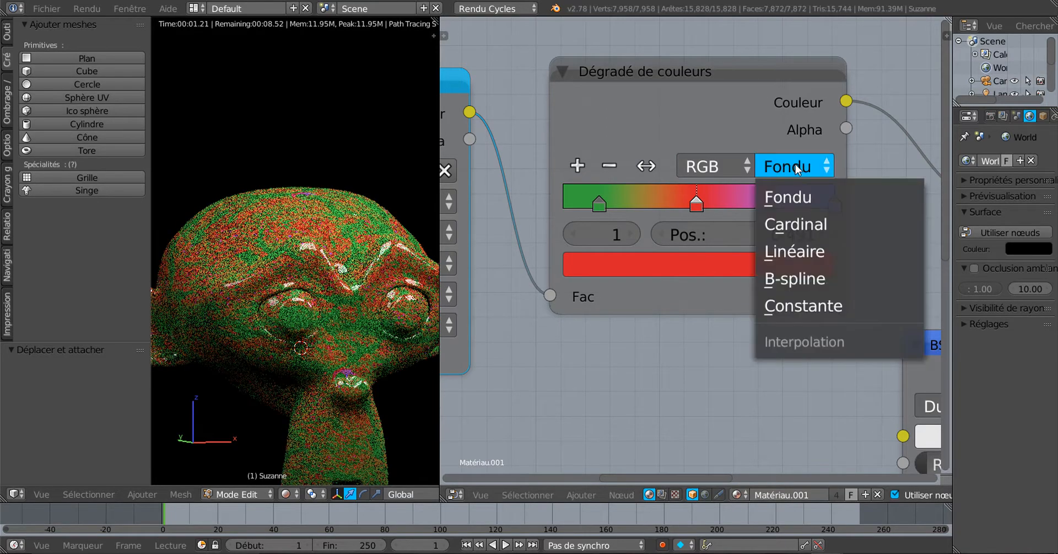
left_click(794, 222)
left_click(793, 168)
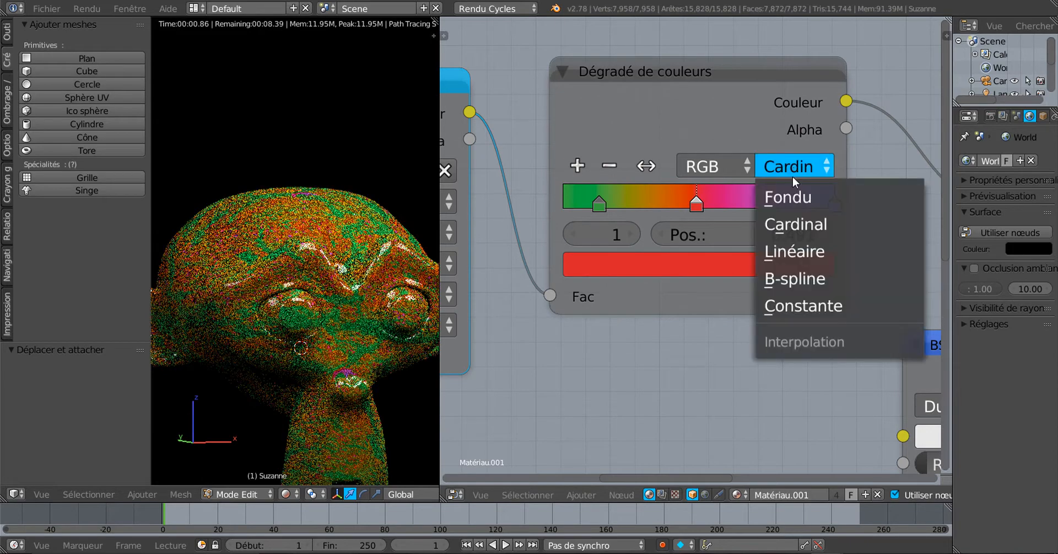
left_click(793, 253)
left_click(791, 167)
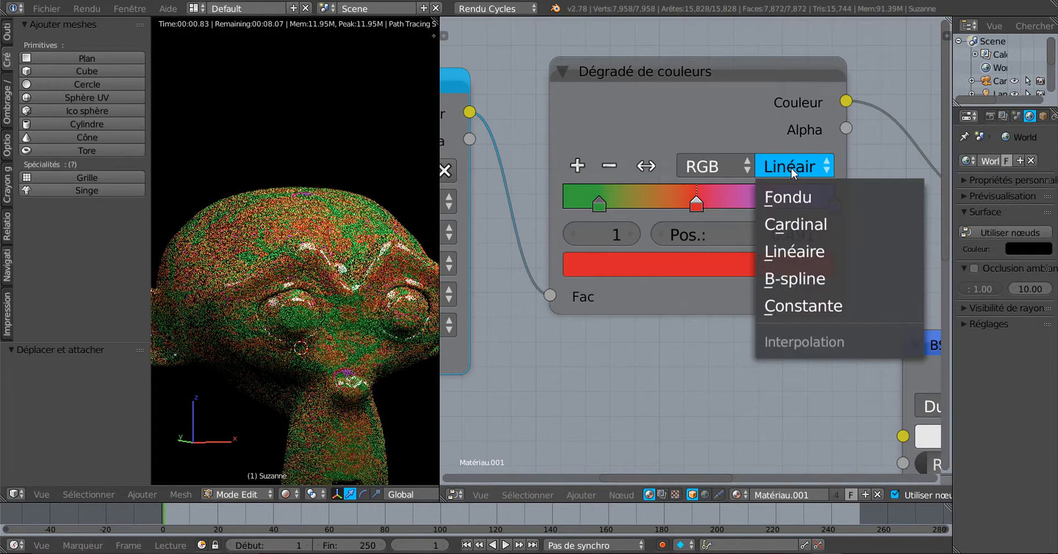
left_click(794, 278)
left_click(776, 167)
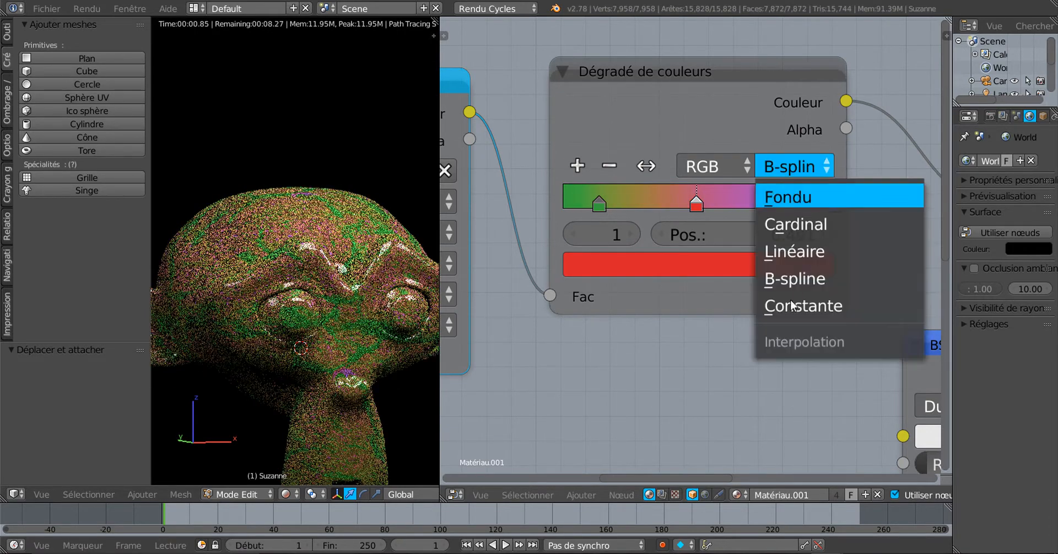
left_click(794, 305)
Step: Switch the colour ramp to TSV mode and try the Proximité and Sens horaire colour interpolations
left_click(712, 170)
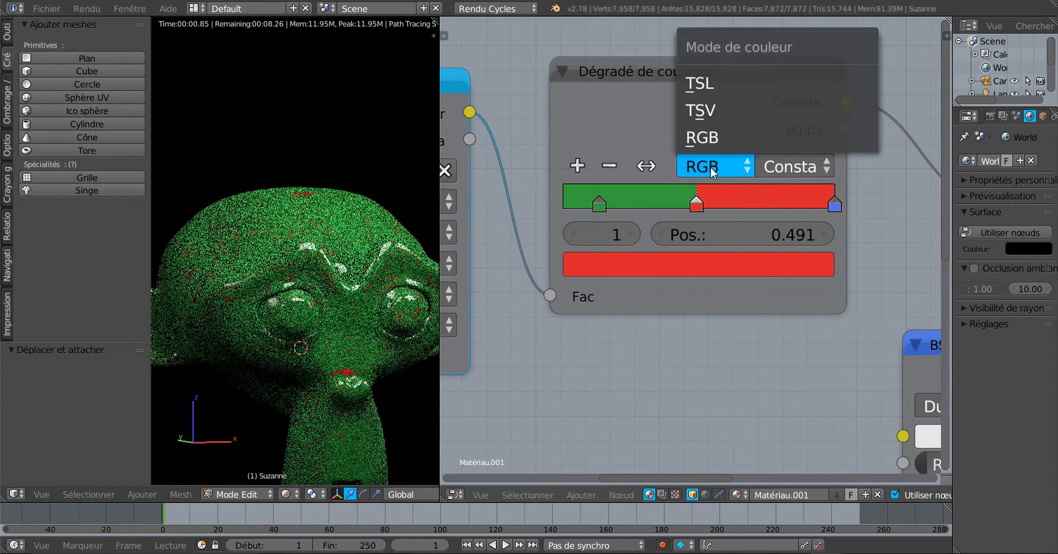
left_click(747, 117)
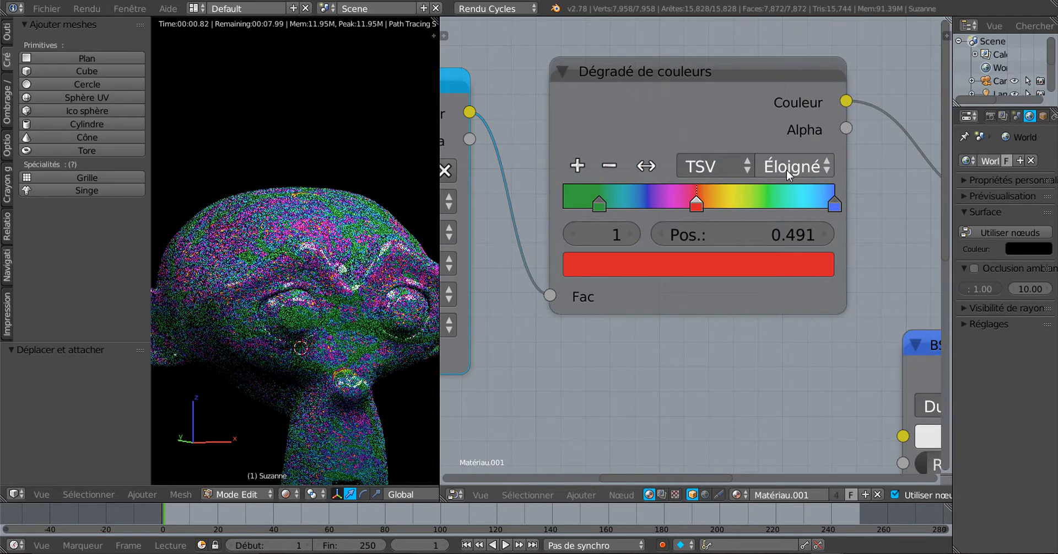
left_click(786, 169)
left_click(782, 197)
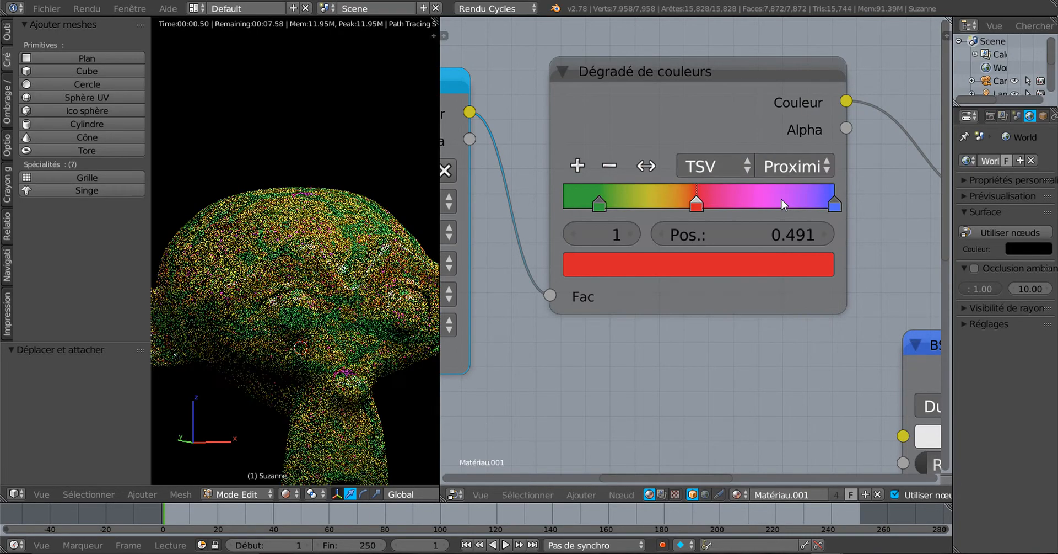
left_click(789, 168)
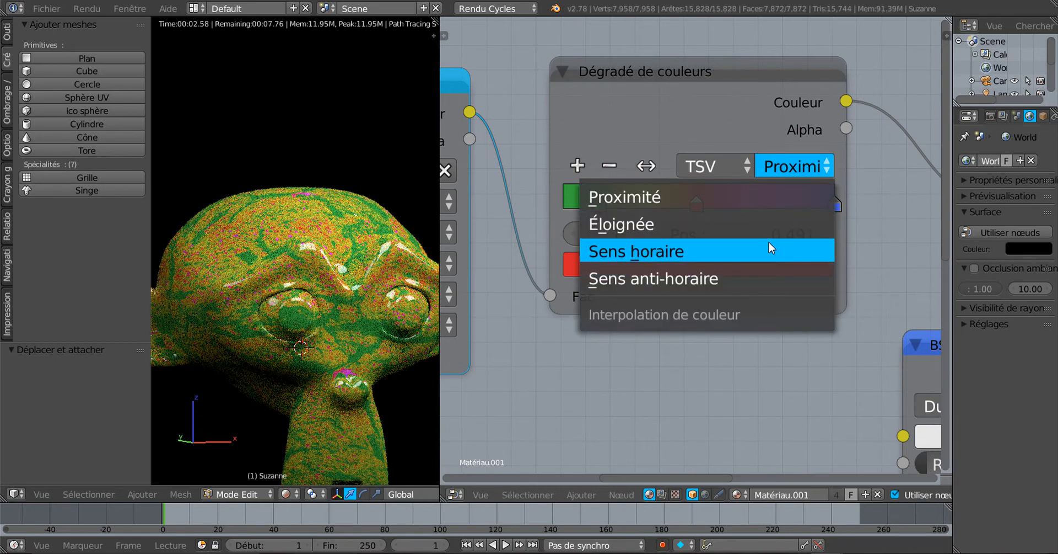
left_click(768, 250)
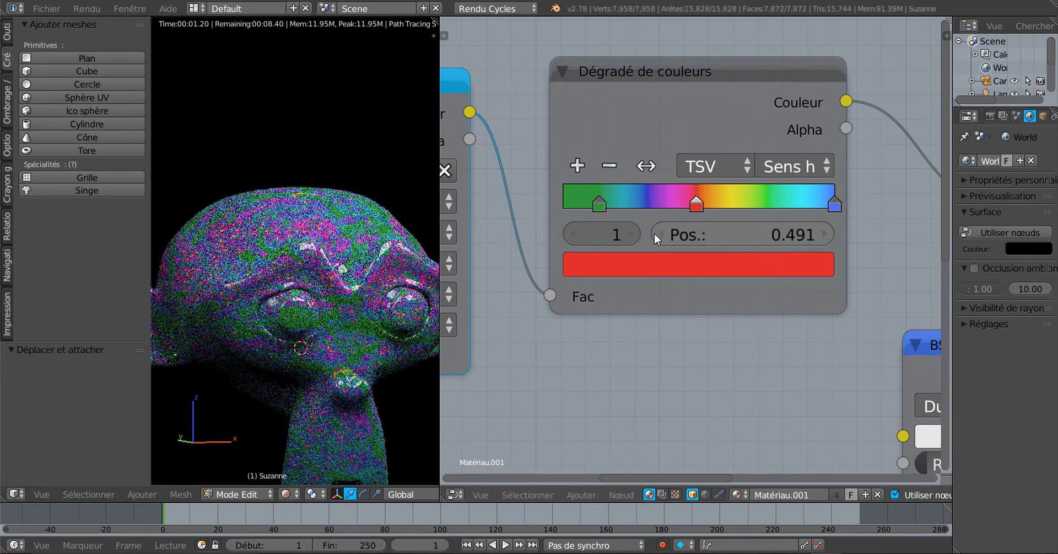
Step: Set the colour ramp to TSL mode with Proximité colour interpolation
left_click(694, 167)
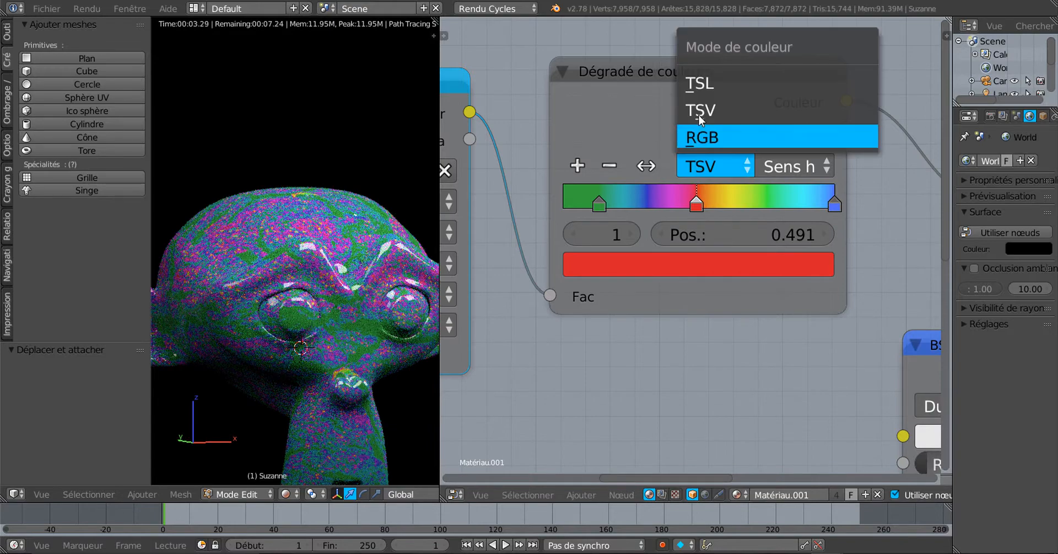
left_click(707, 77)
left_click(778, 168)
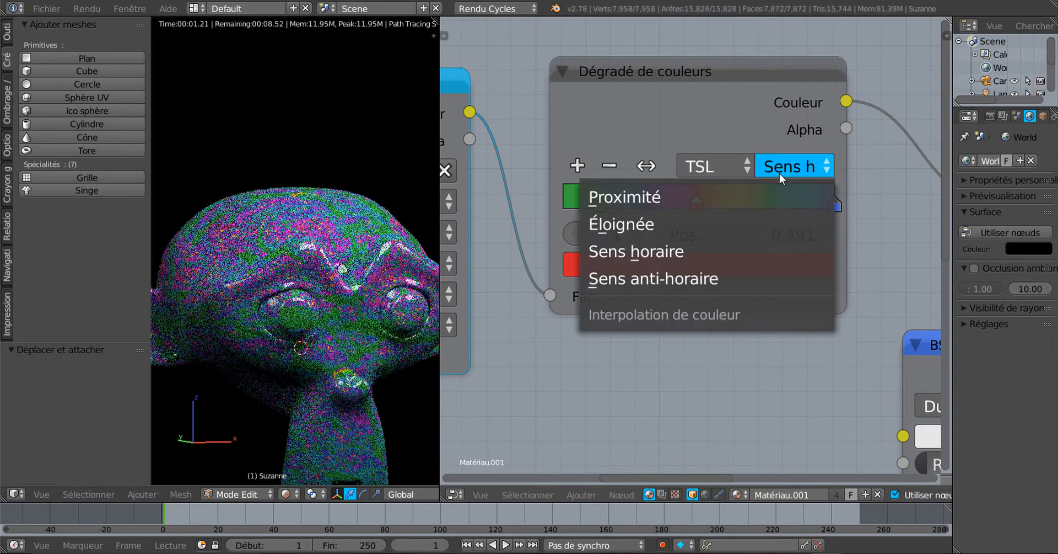
left_click(772, 194)
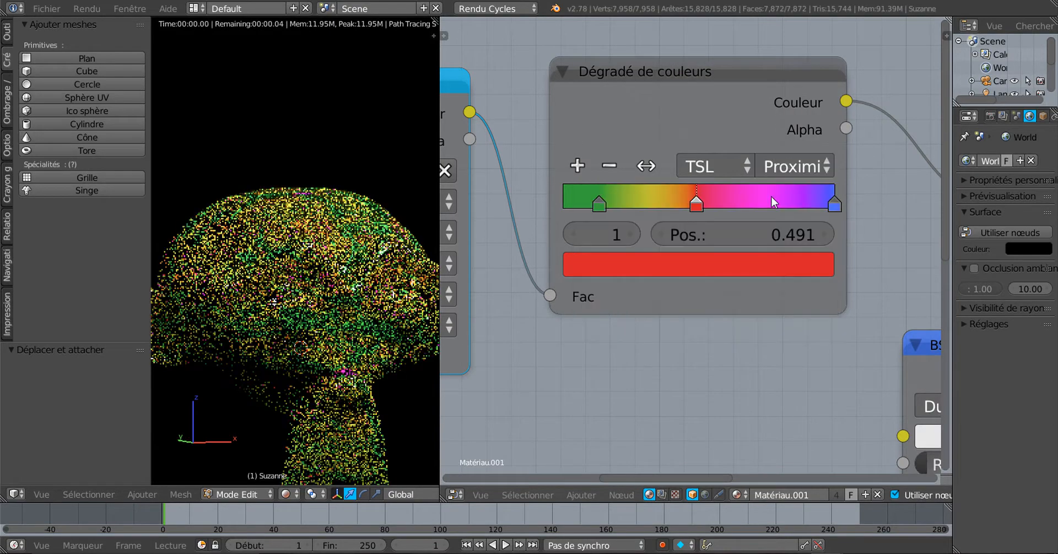
Step: Try the Éloignée and Sens anti-horaire colour interpolations on the TSL colour ramp
left_click(786, 168)
left_click(770, 224)
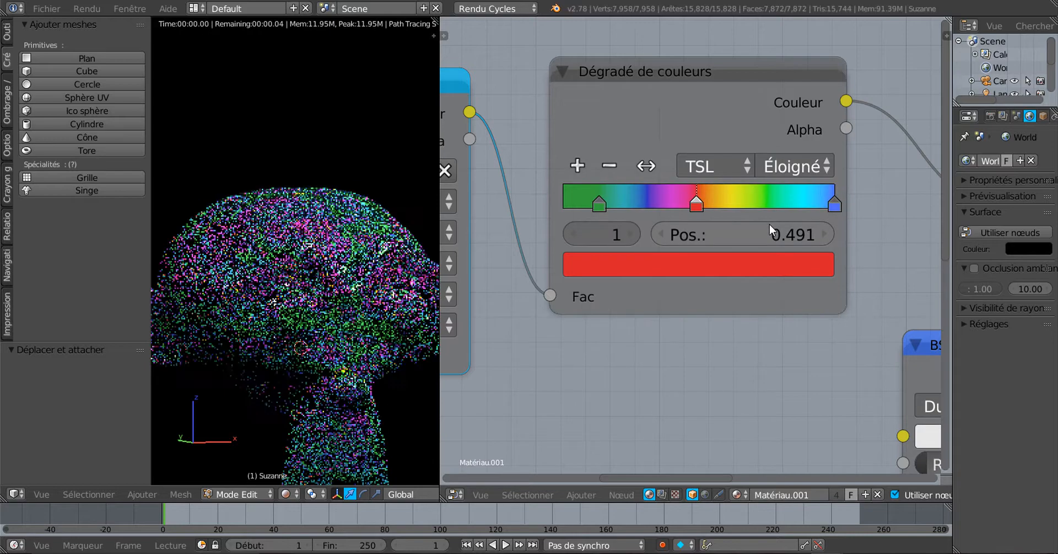
left_click(780, 168)
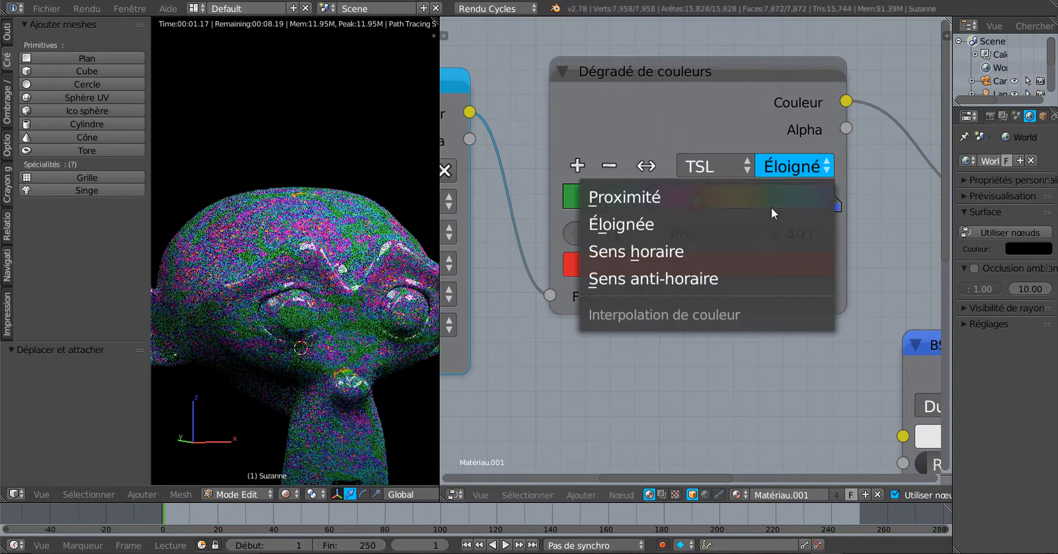
left_click(755, 279)
Step: Examine the craquelure (4).jpg image texture node's settings and its connections to the texture coordinates and colour ramp
scroll(561, 407, "down", 1)
scroll(561, 406, "down", 3)
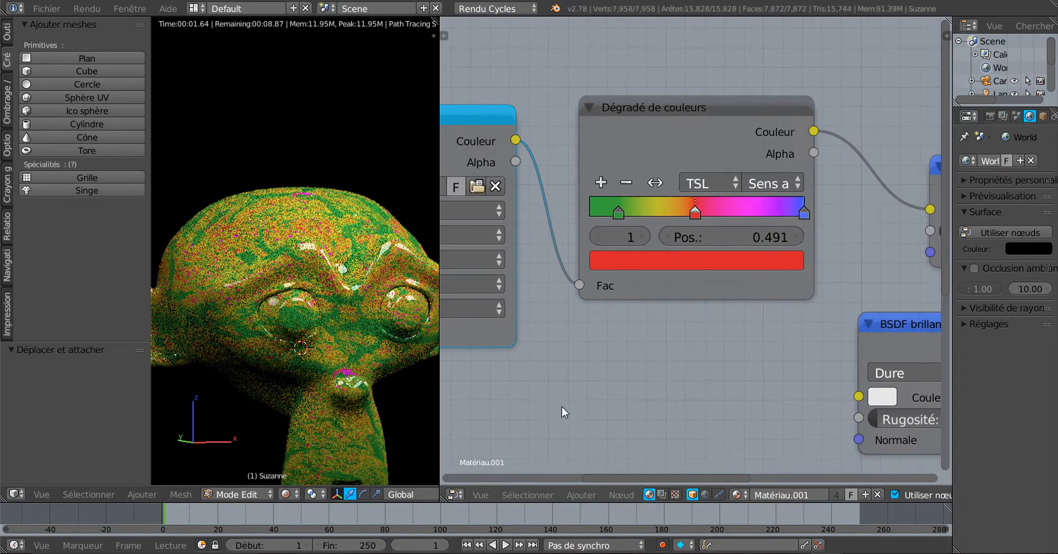
middle_click_drag(567, 393, 792, 387)
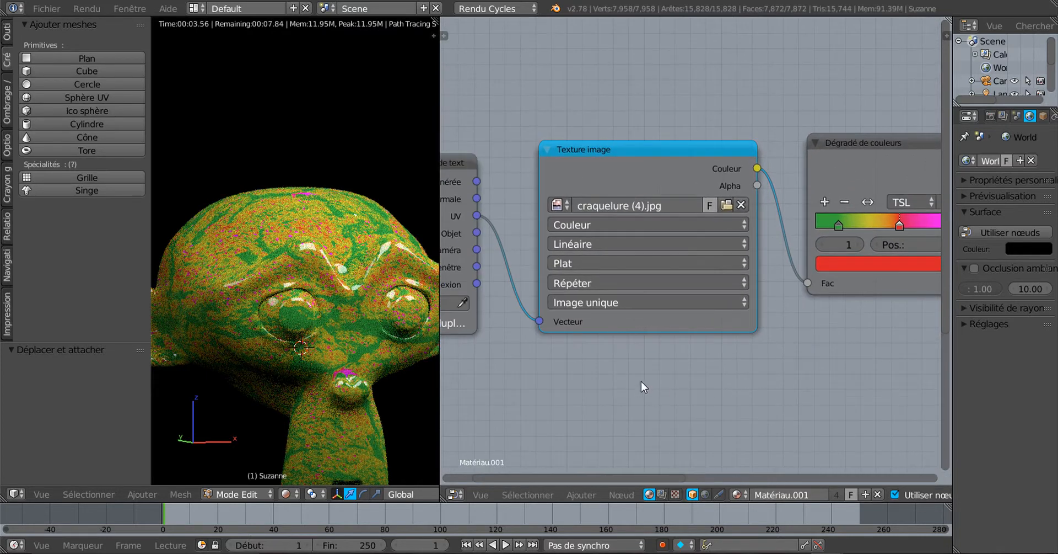
scroll(640, 382, "up", 3)
middle_click_drag(682, 369, 749, 380)
scroll(749, 380, "up", 3)
scroll(571, 284, "up", 1)
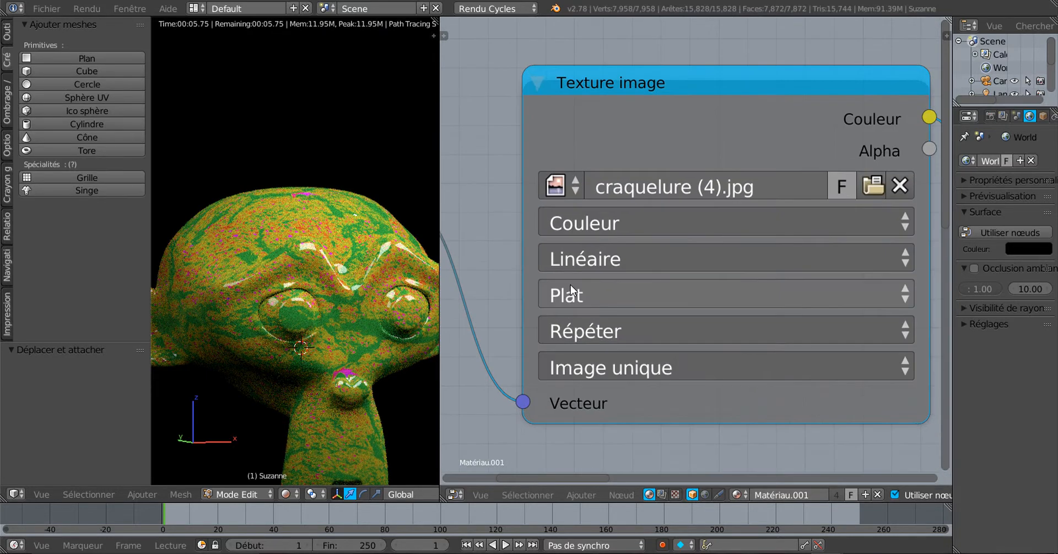
scroll(661, 317, "down", 2)
scroll(763, 349, "down", 2)
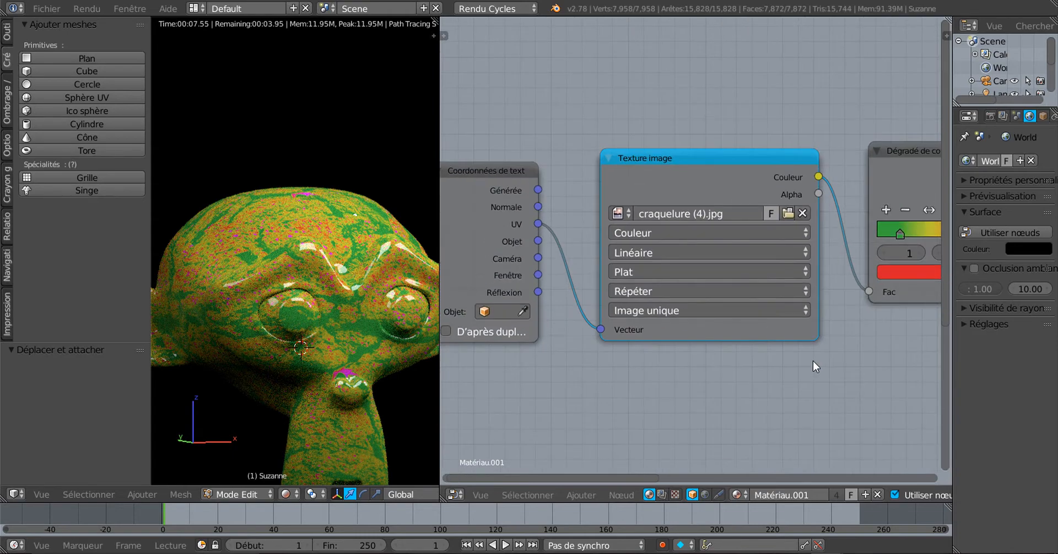
middle_click_drag(816, 364, 640, 383)
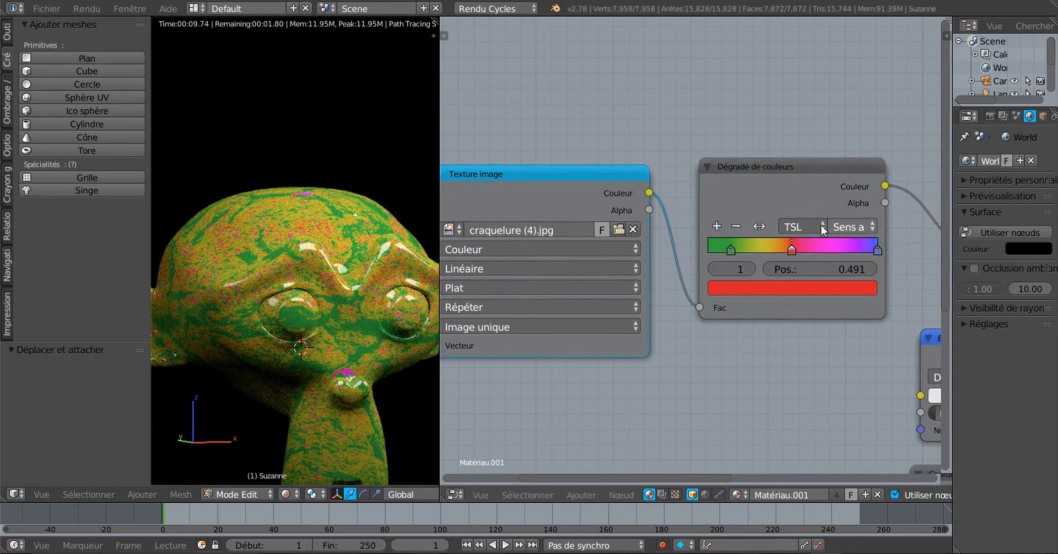
Step: Try Proximité on the TSL colour ramp, and set its colour interpolation to Sens horaire
left_click(853, 226)
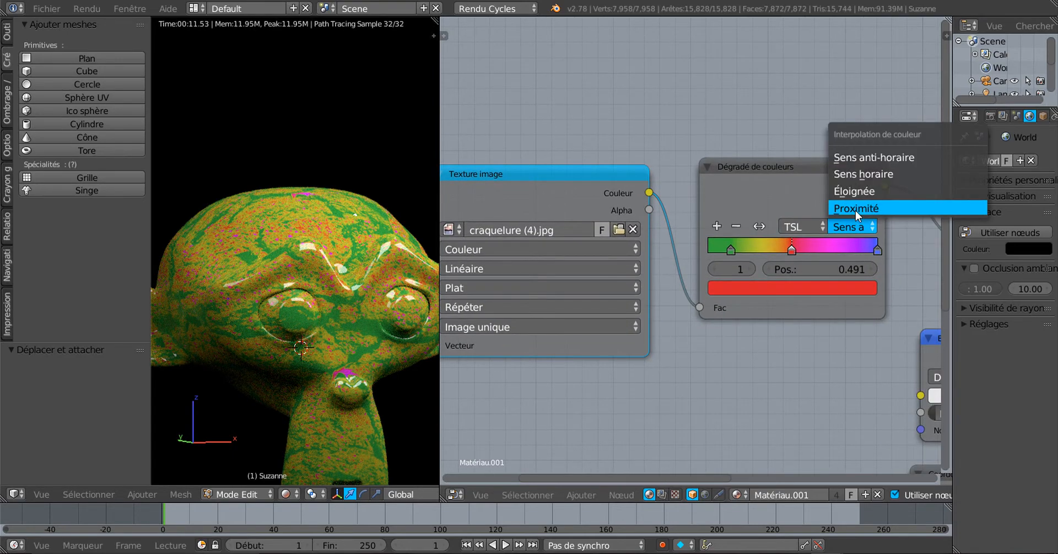
left_click(856, 210)
left_click(843, 229)
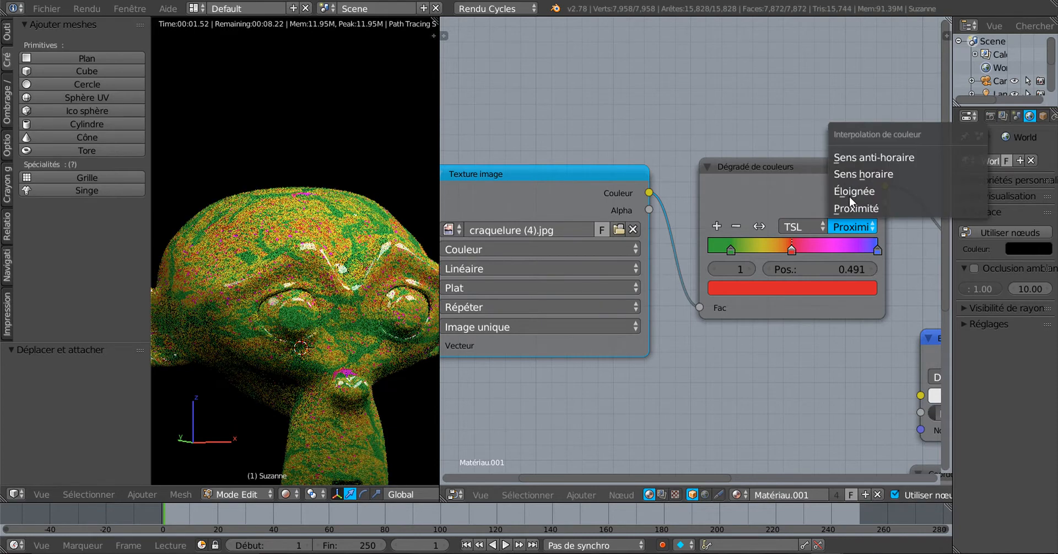
left_click(856, 174)
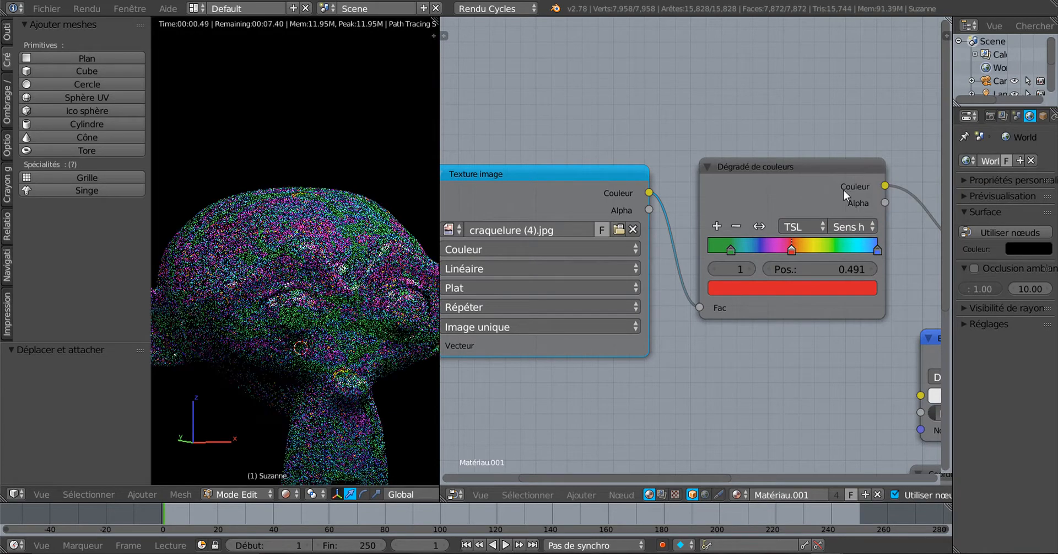
Step: Move the colour ramp node away from the image texture node and shift its red stop to position 0.355
left_click_drag(798, 168, 836, 141)
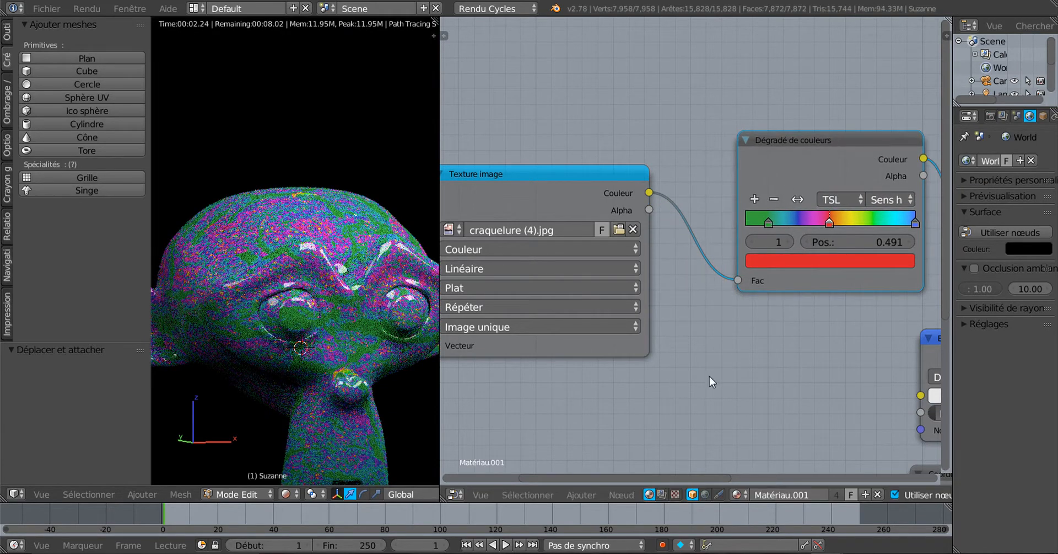
scroll(755, 337, "up", 2)
middle_click_drag(732, 364, 643, 396)
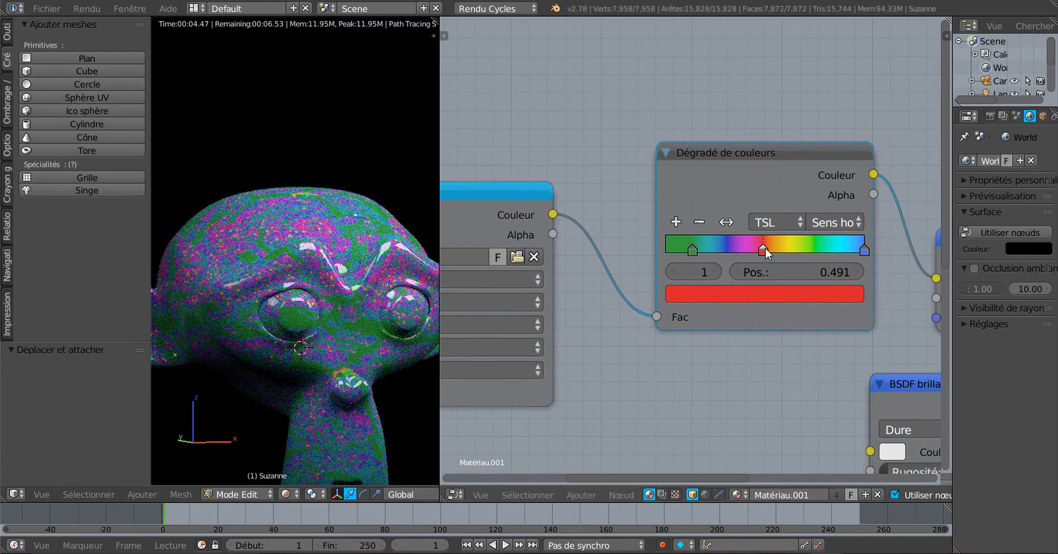
left_click_drag(766, 249, 735, 253)
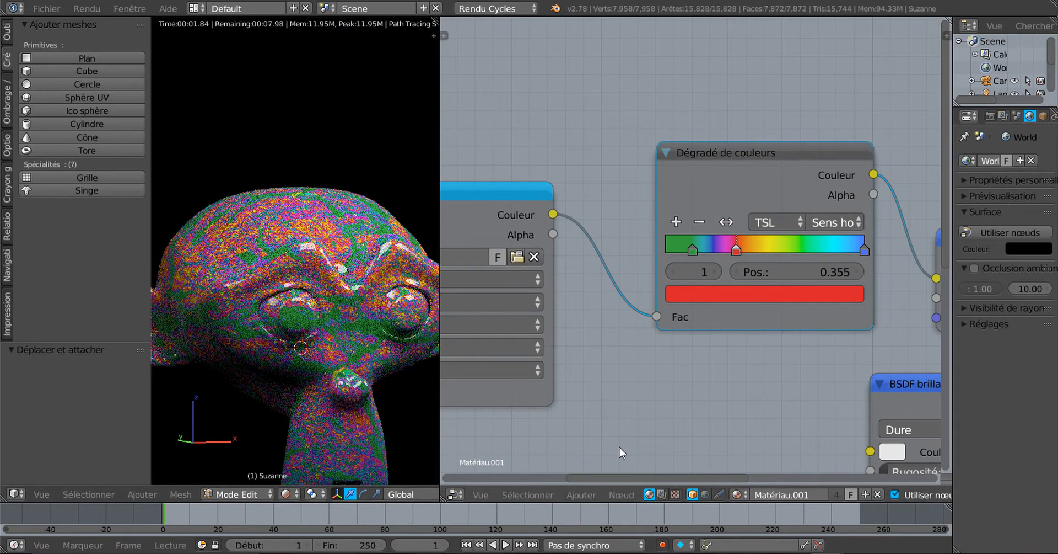
Step: Try the Boîte, Sphère and Tube projections on the craquelure (4).jpg image texture, and return it to Plat
scroll(601, 444, "down", 1)
middle_click_drag(601, 444, 803, 423)
scroll(761, 409, "up", 5)
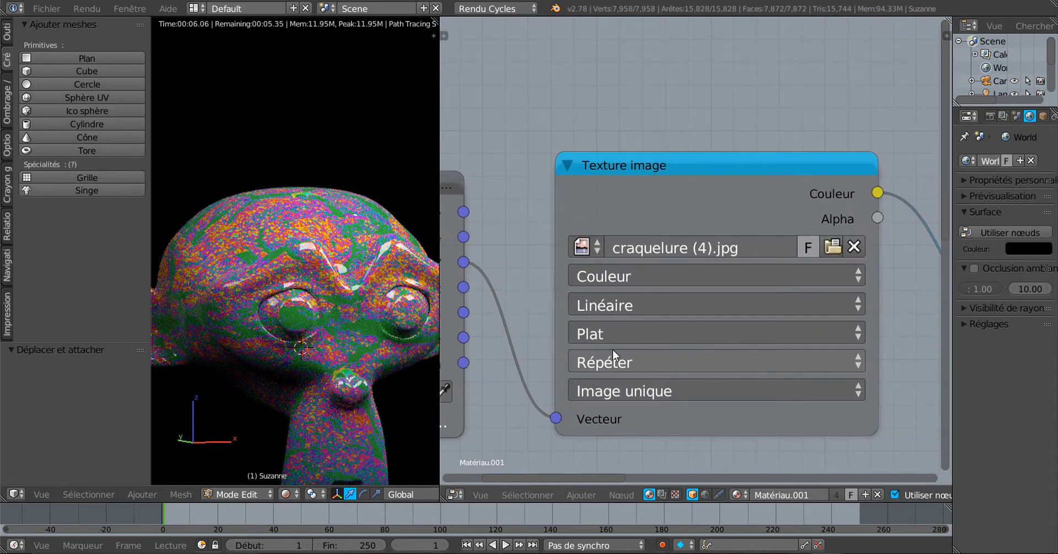
scroll(613, 349, "down", 1)
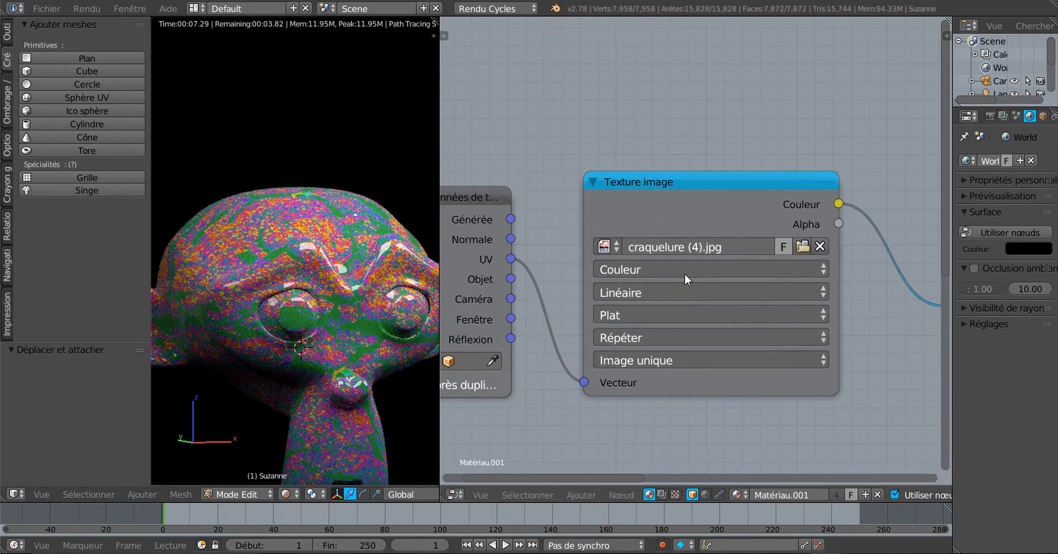
left_click(653, 316)
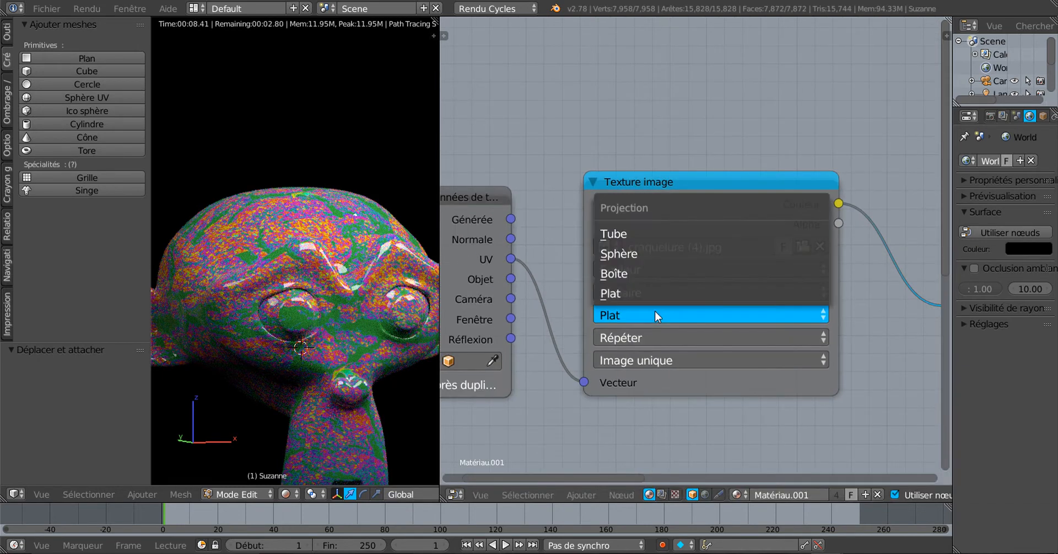
left_click(641, 270)
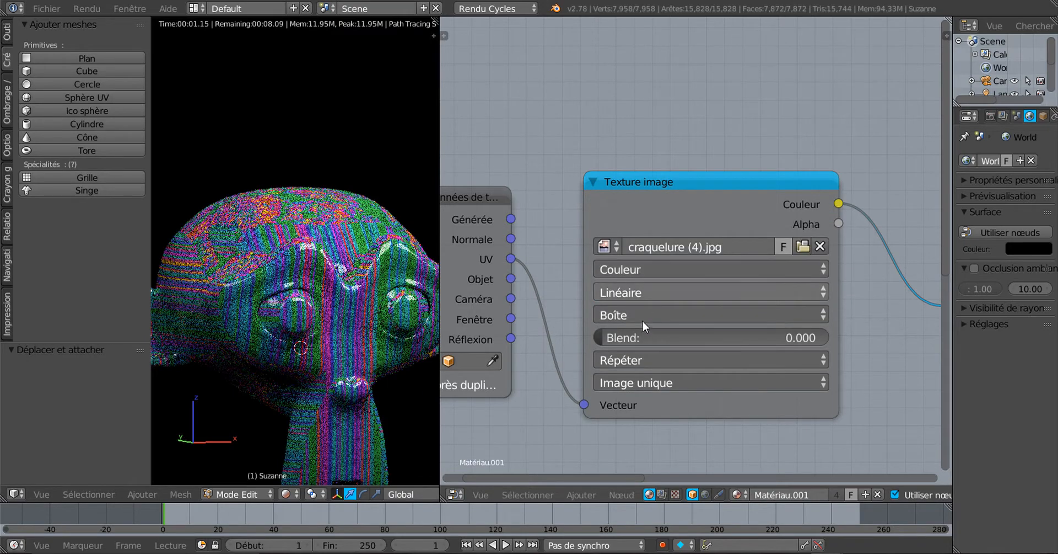
left_click(649, 315)
left_click(663, 255)
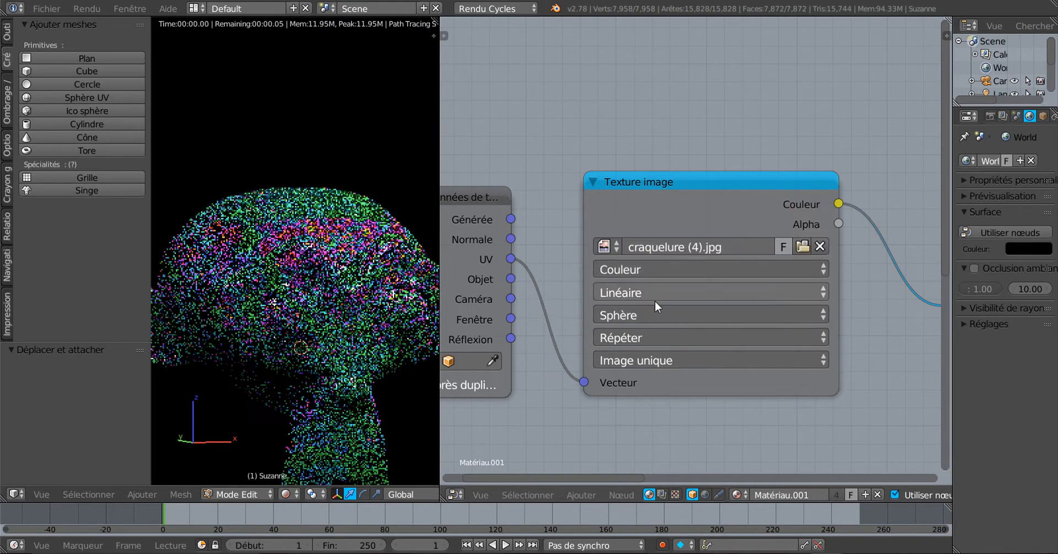
left_click(651, 315)
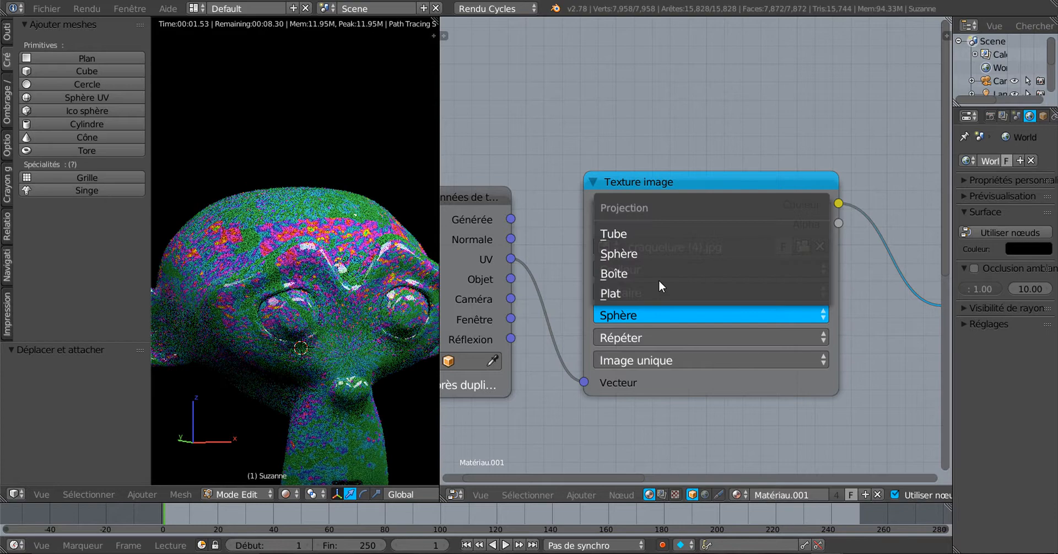
left_click(664, 236)
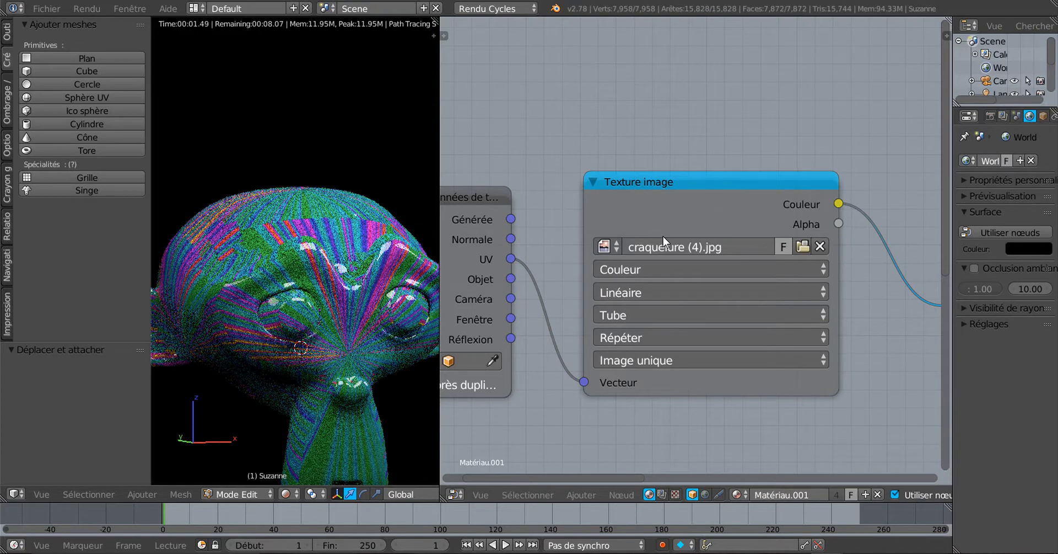
left_click(676, 308)
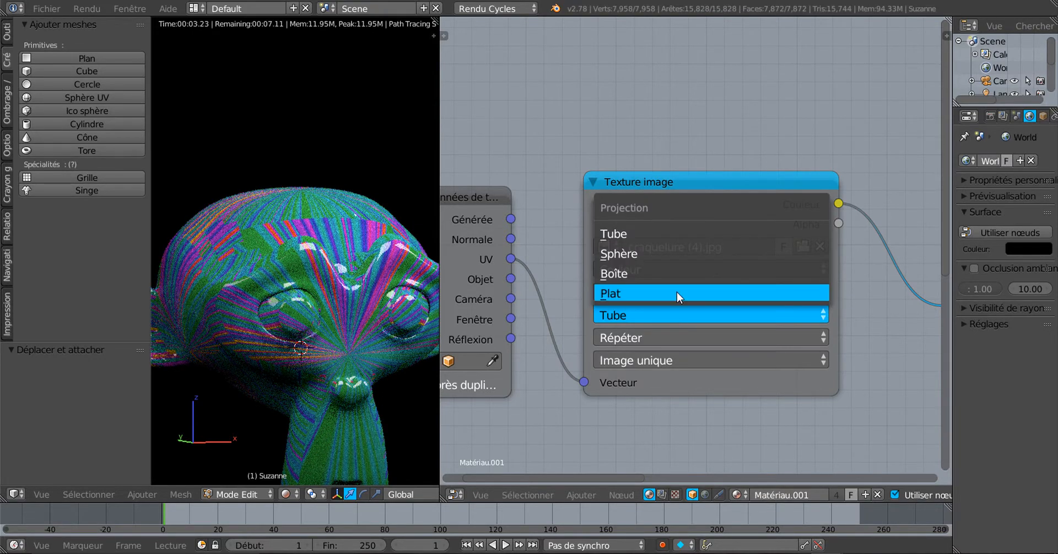
left_click(677, 293)
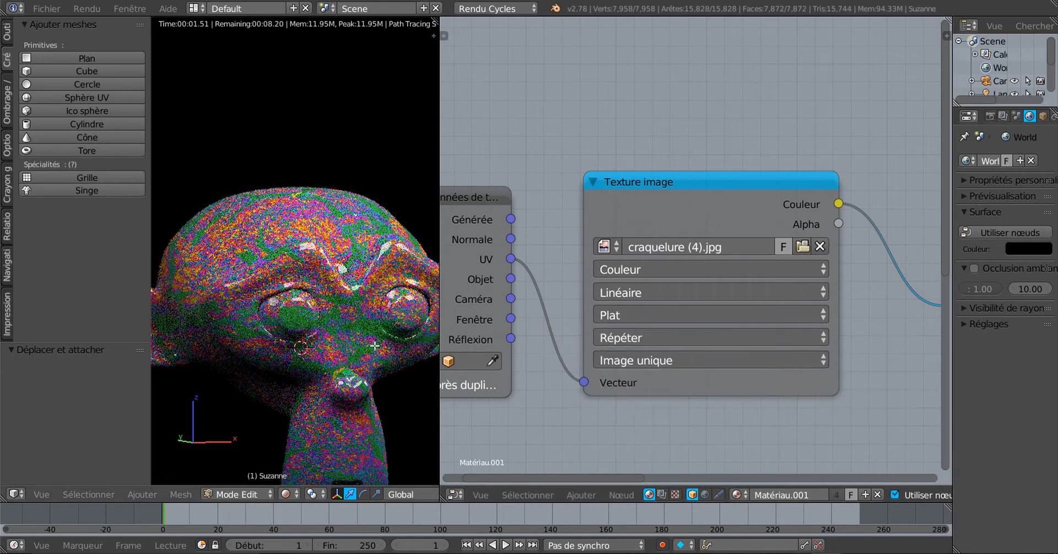
Step: Try Générée coordinates as the vector of the craquelure image texture, and link its UV coordinates again
scroll(387, 348, "down", 1)
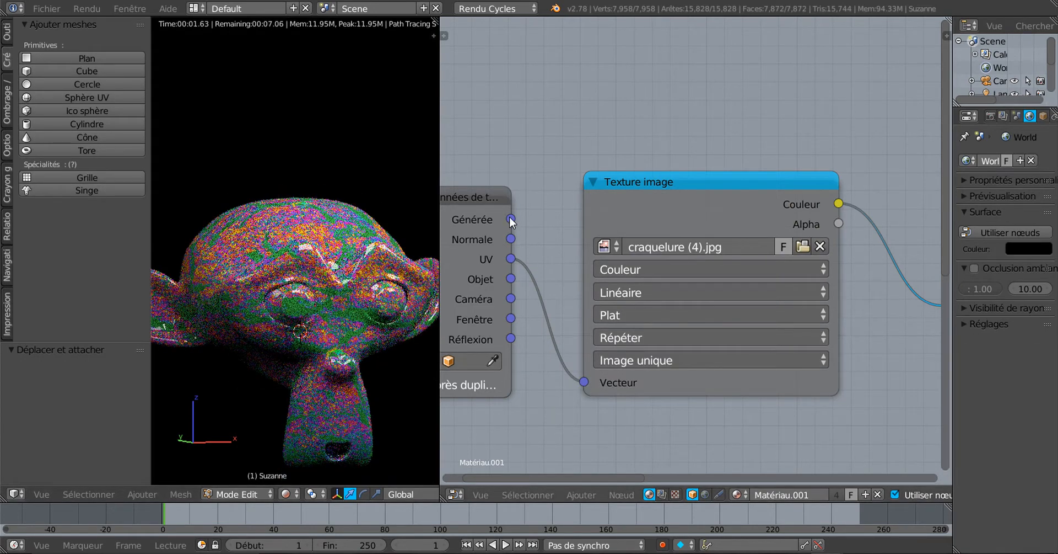
left_click_drag(511, 219, 585, 382)
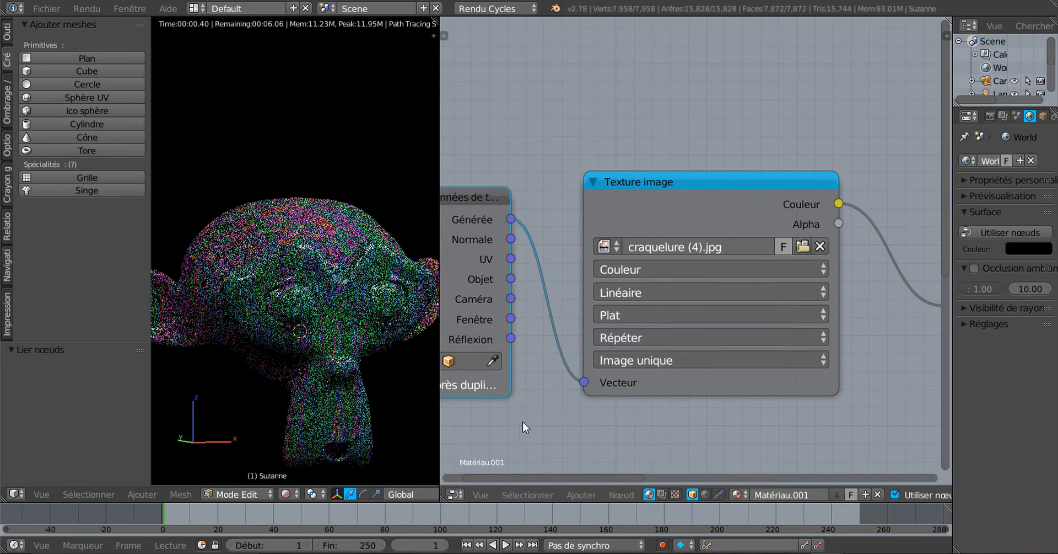
scroll(291, 387, "up", 2)
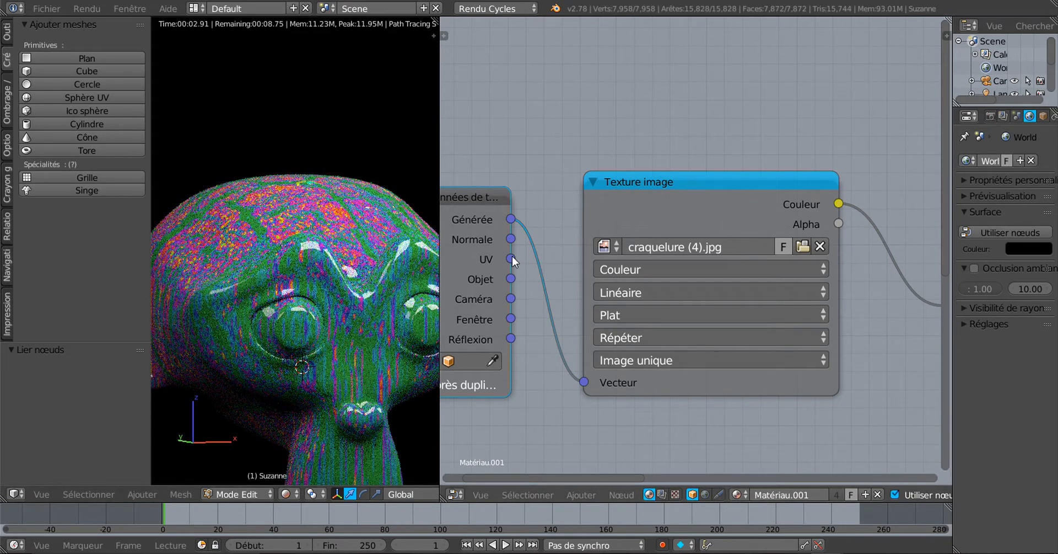
left_click_drag(512, 255, 582, 384)
Step: Link the colour output of the bump (8).jpg image texture to the material output's Déplacement input
scroll(529, 401, "down", 1)
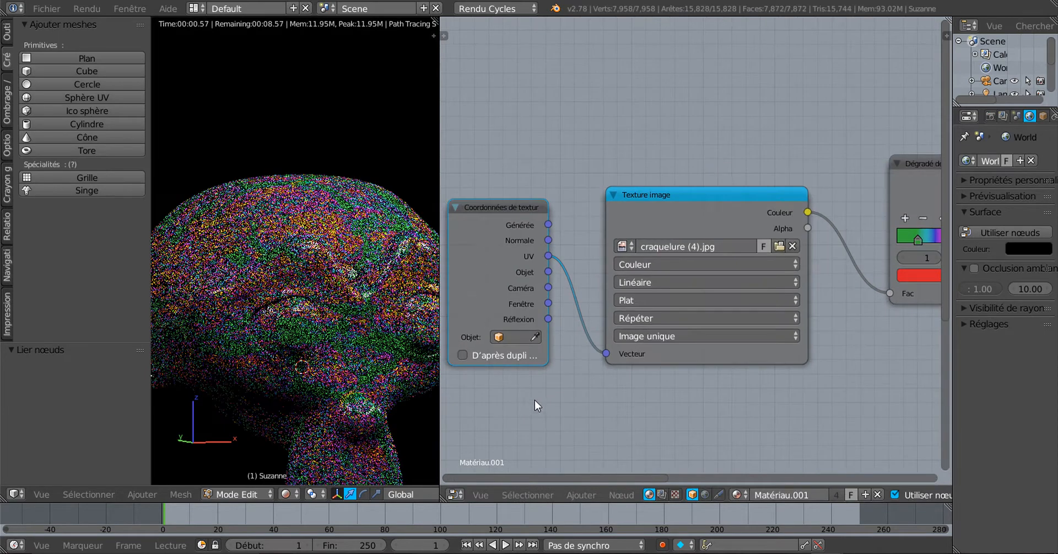
scroll(535, 399, "down", 8)
middle_click_drag(749, 353, 459, 308)
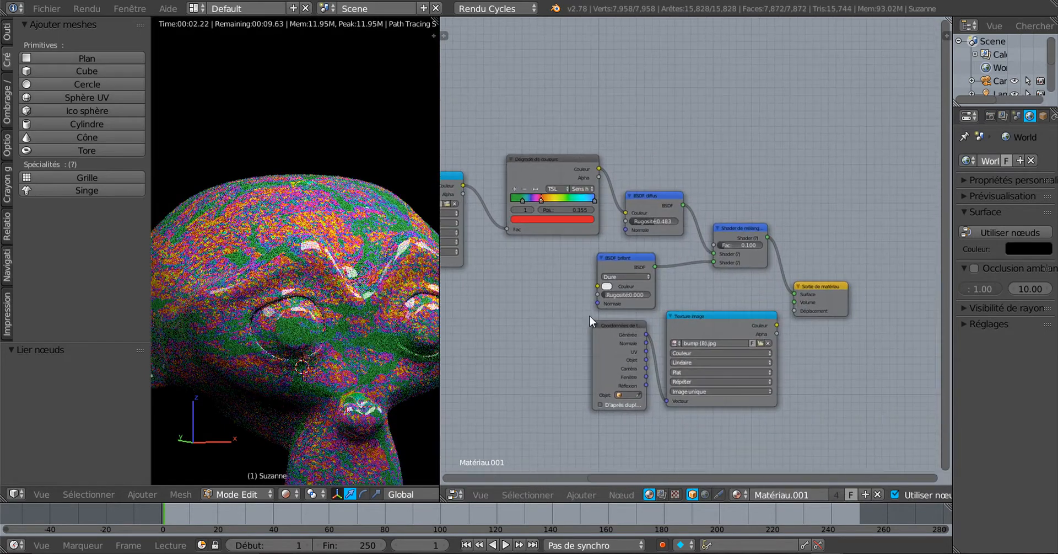
middle_click_drag(803, 406, 713, 346)
scroll(648, 355, "up", 2)
scroll(693, 300, "up", 2)
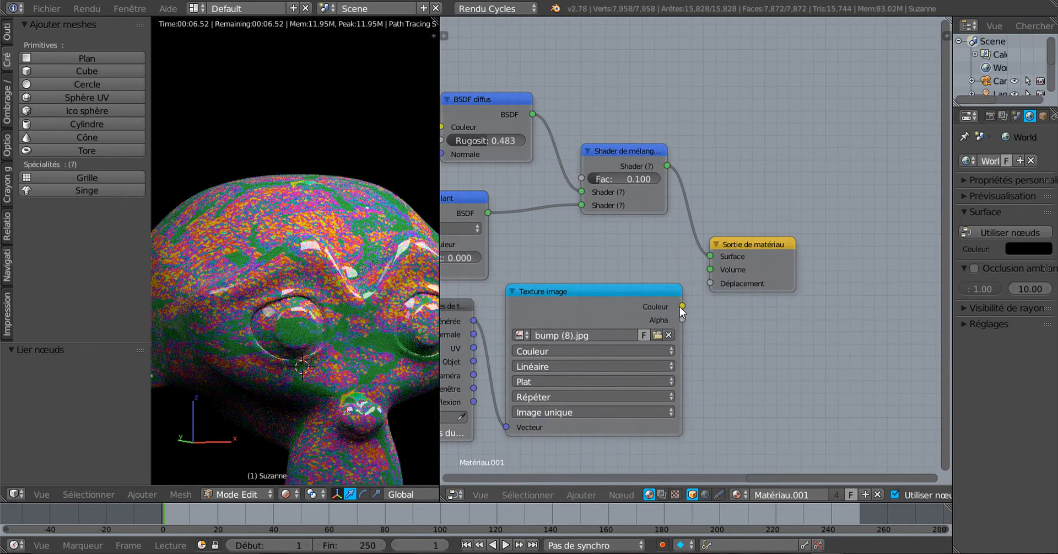
left_click_drag(682, 306, 711, 283)
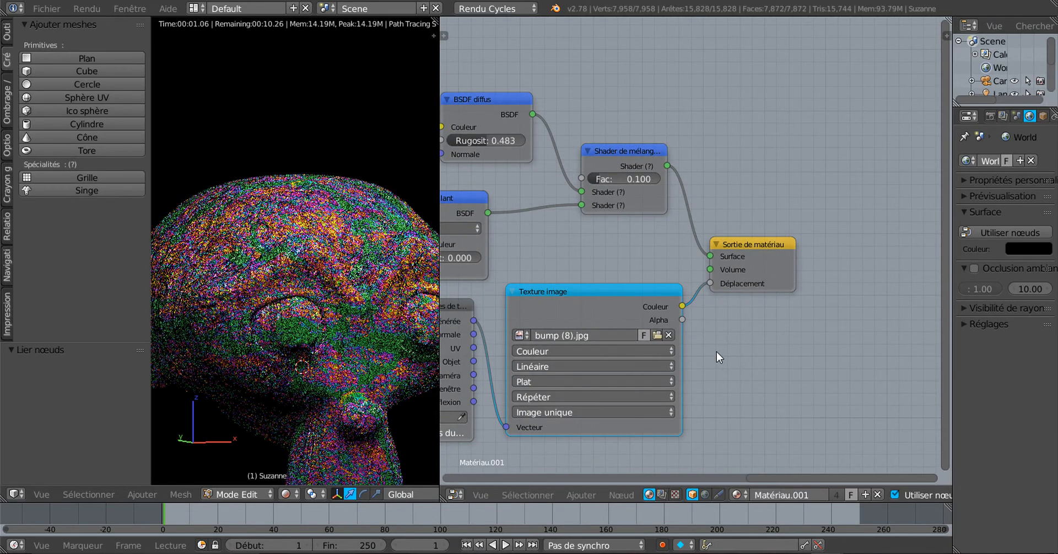
Step: Replace the Générée coordinates feeding the bump (8).jpg texture's vector with the UV output
scroll(716, 352, "down", 2)
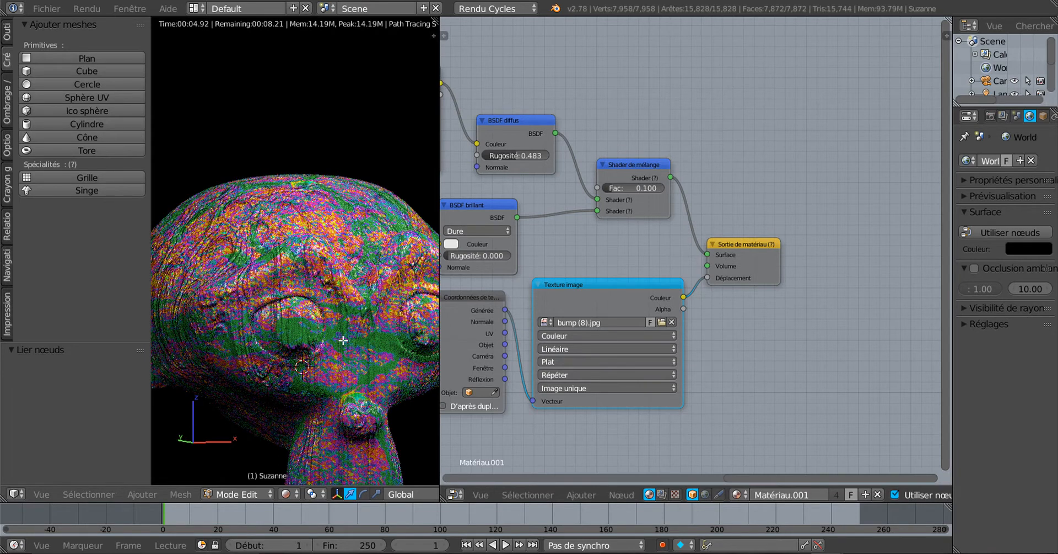
middle_click_drag(586, 433, 713, 413)
scroll(643, 309, "up", 2)
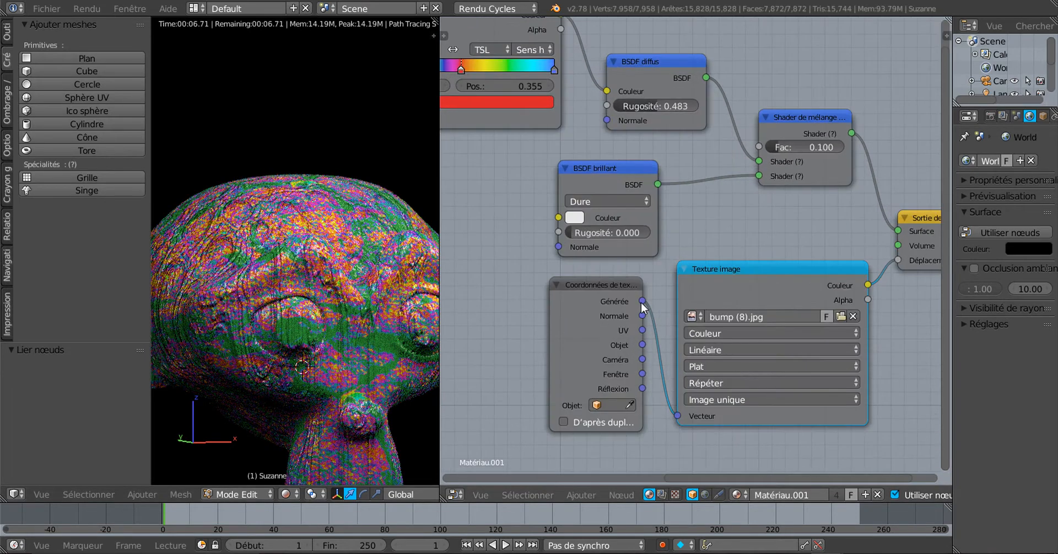
left_click_drag(642, 329, 636, 432)
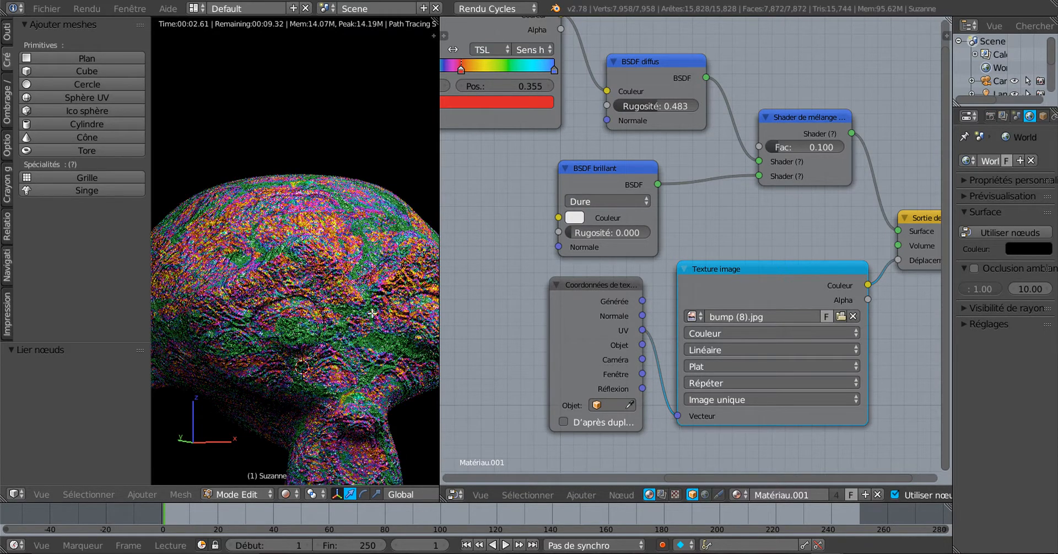
Step: Widen the 3D viewport on both sides and bring more of the rendered Suzanne face into view
left_click_drag(151, 252, 88, 253)
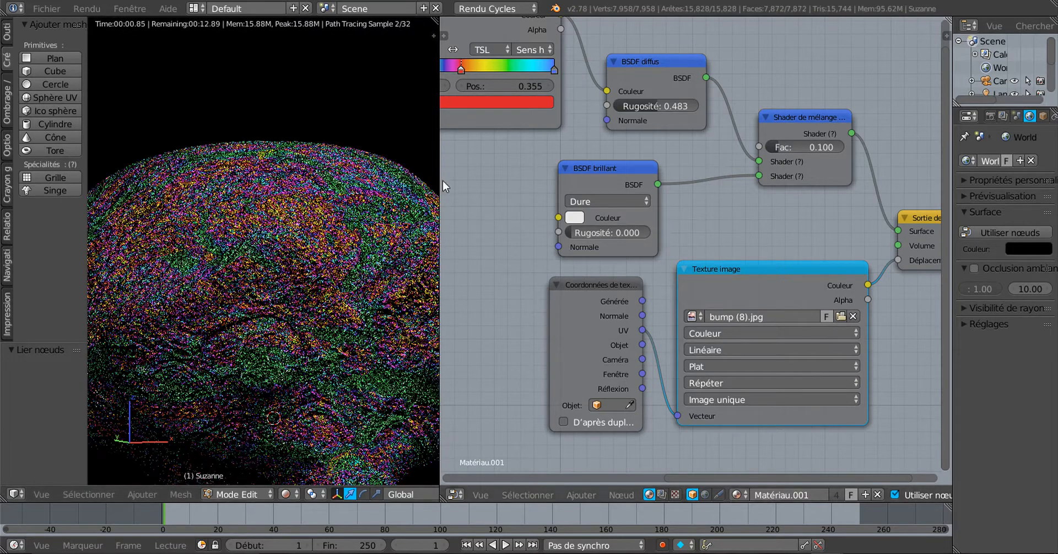
left_click_drag(441, 184, 541, 198)
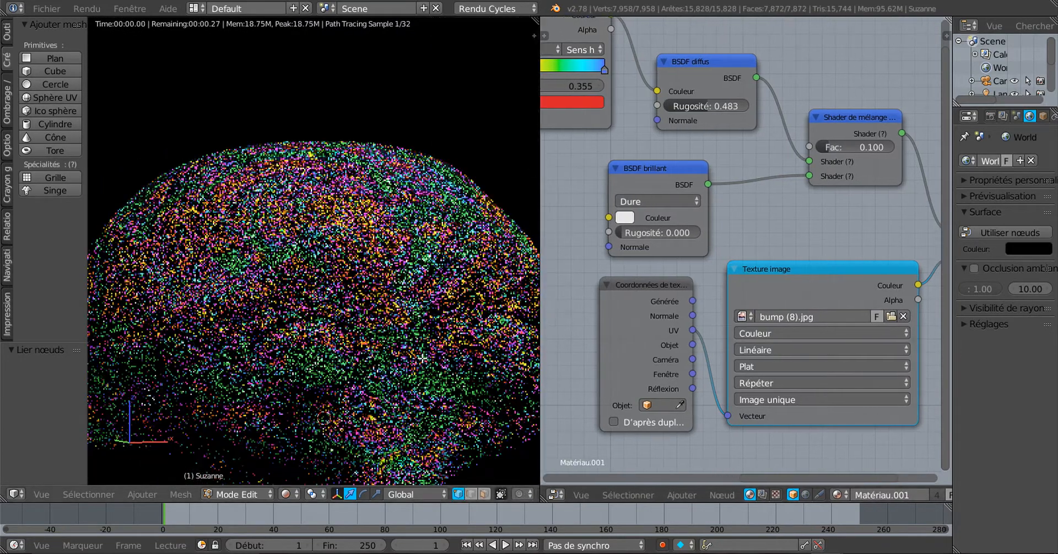
middle_click_drag(418, 324, 394, 276, "shift")
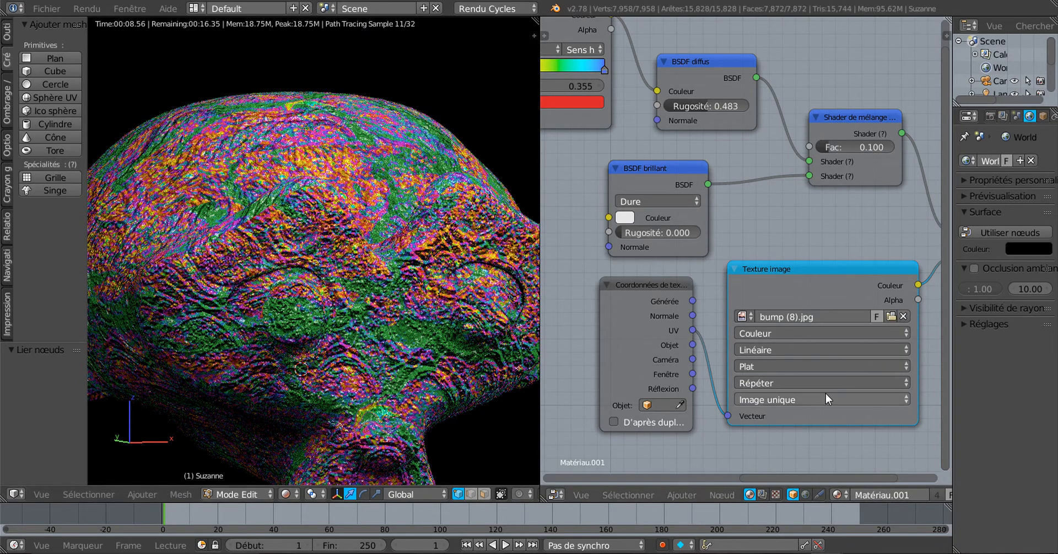
Step: Try bump (11).jpg from the BUMP folder as the displacement image texture and check the relief on Suzanne
left_click(891, 315)
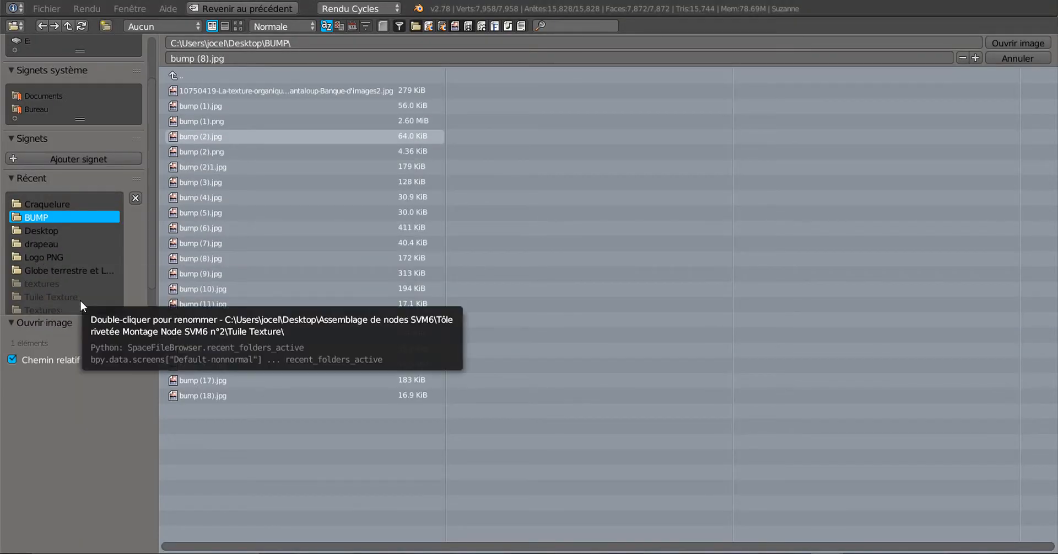
left_click(239, 26)
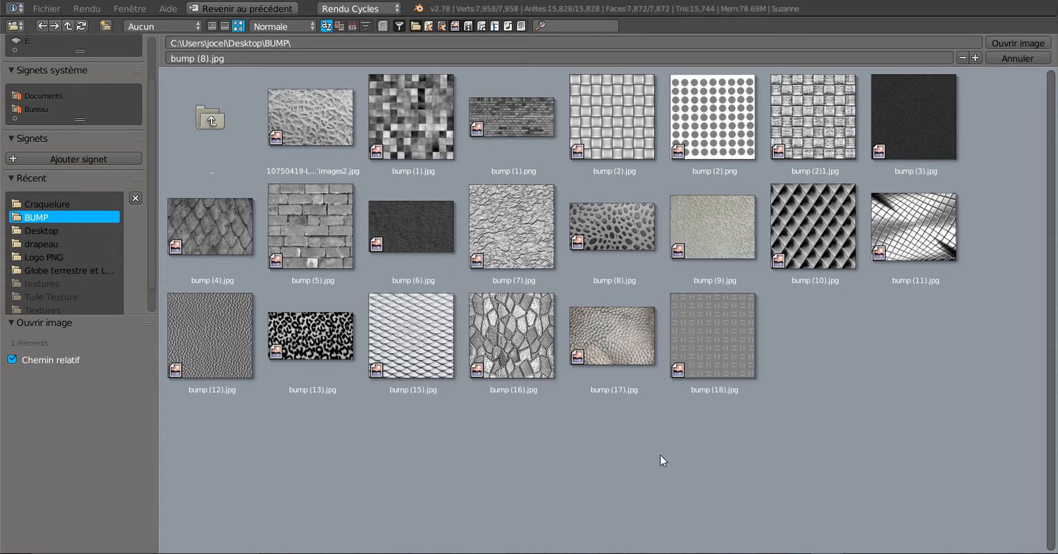
left_click(914, 226)
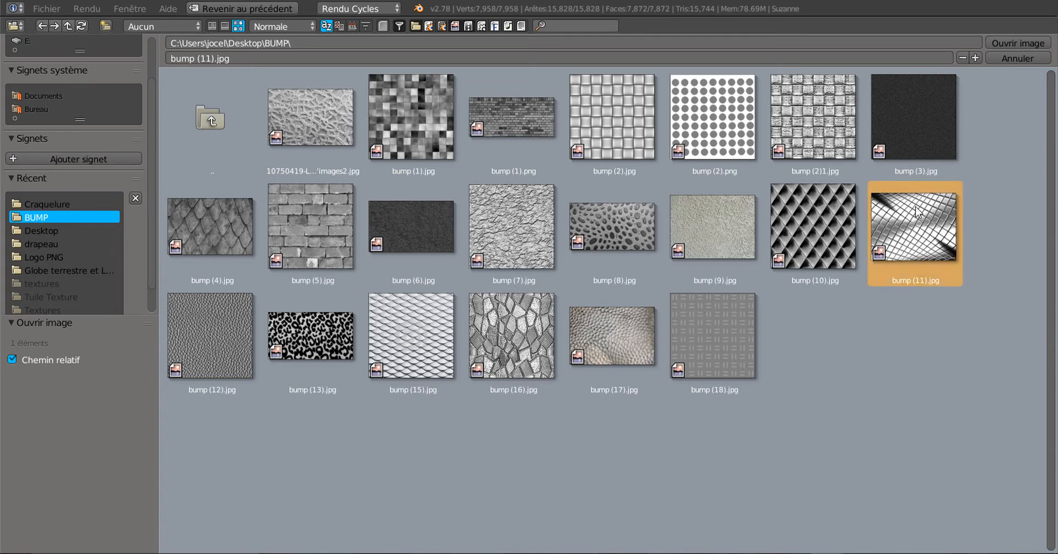
left_click(1012, 44)
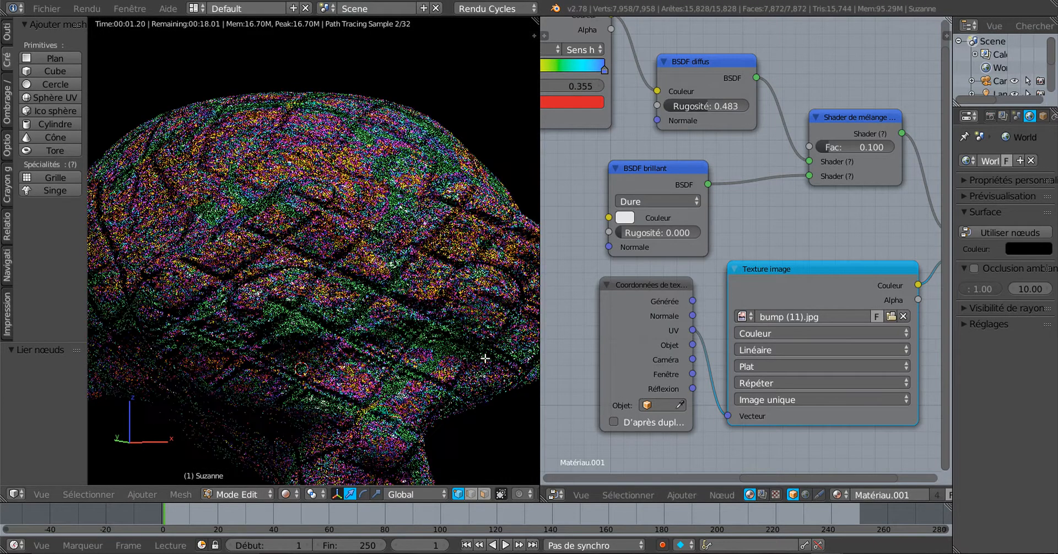
scroll(466, 386, "down", 3)
scroll(450, 409, "up", 2)
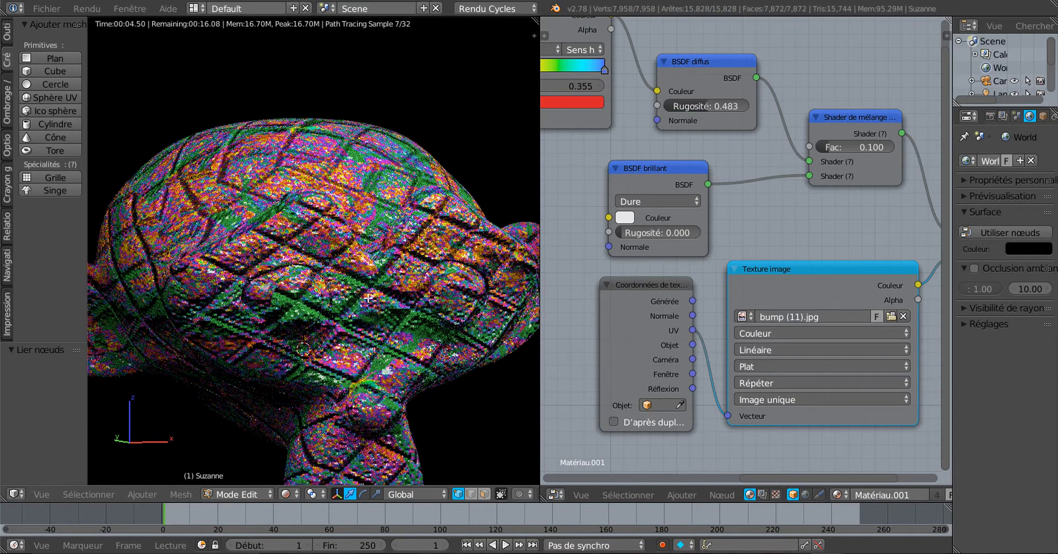
Step: Try the organic cantaloupe texture image from the BUMP folder as the displacement image and view the whole head
left_click(891, 316)
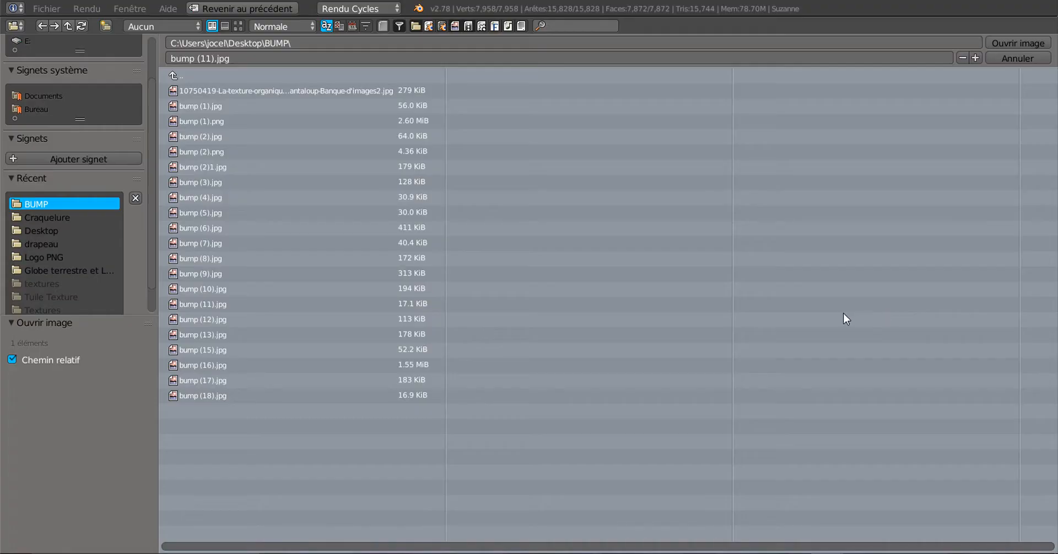
left_click(238, 27)
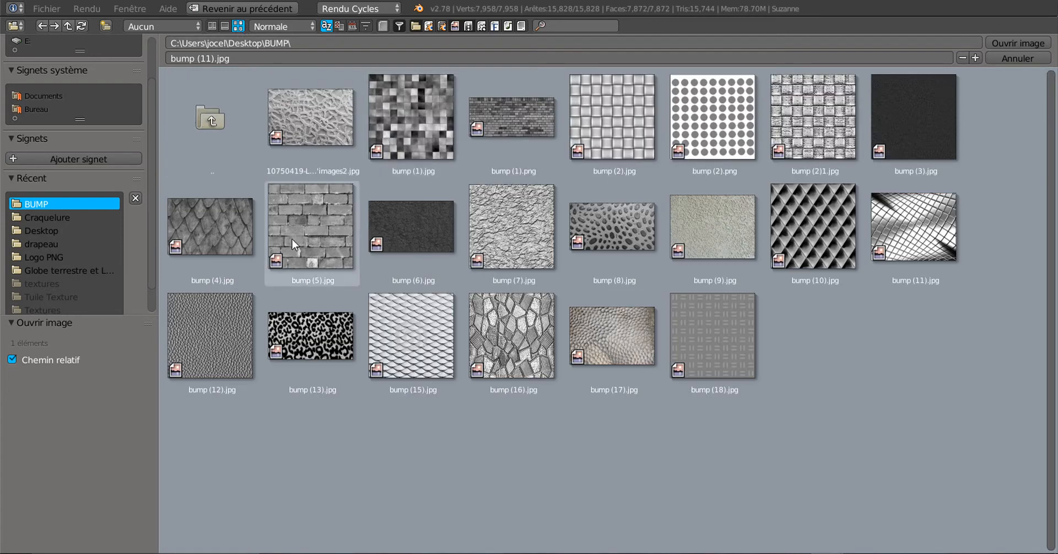
left_click(306, 124)
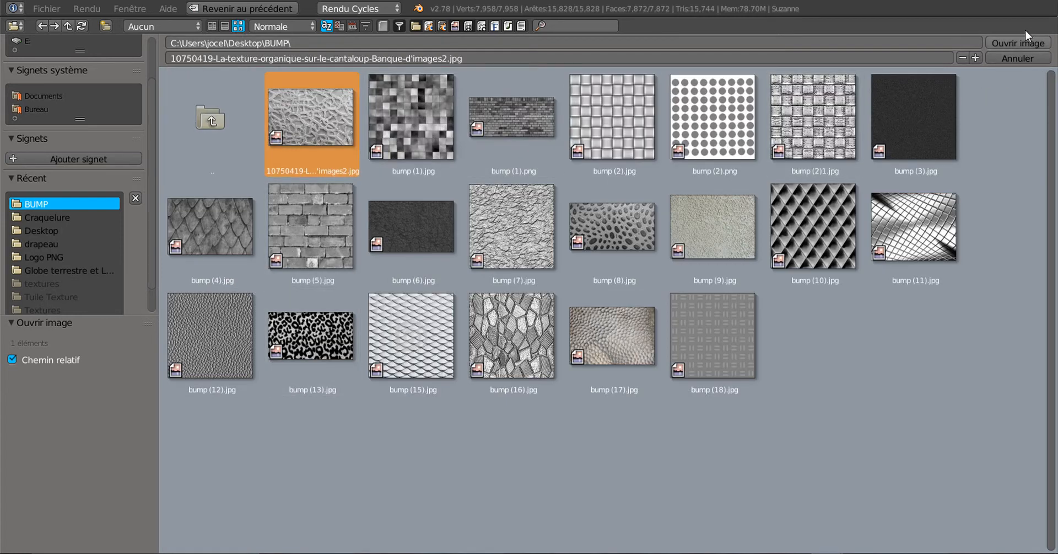
left_click(1014, 43)
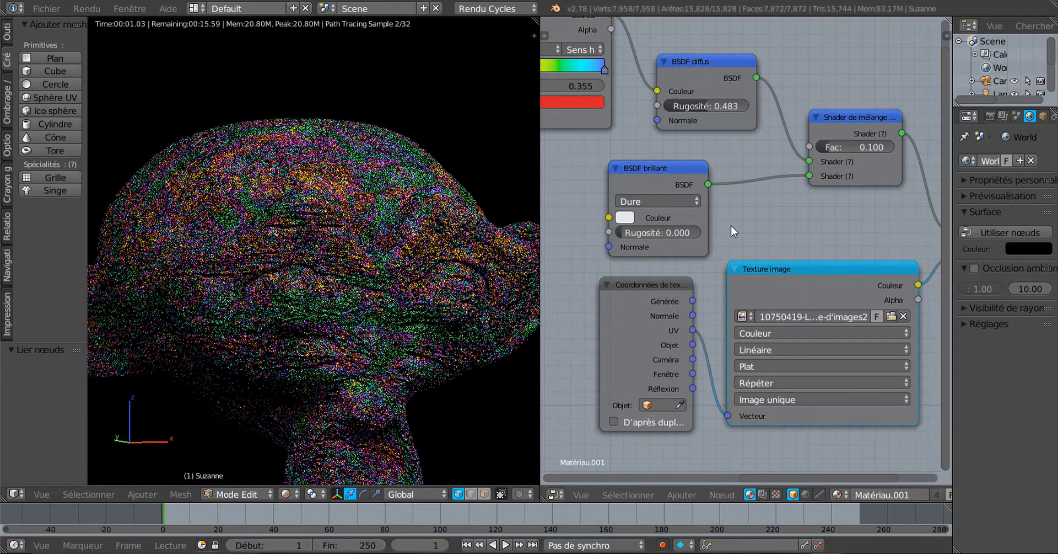
scroll(377, 320, "down", 3)
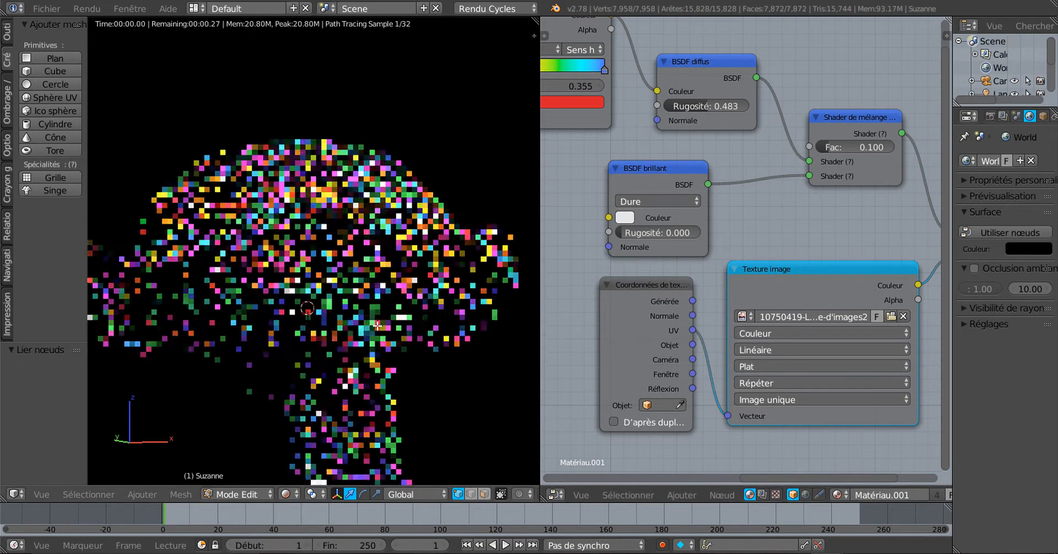
middle_click_drag(377, 322, 353, 328)
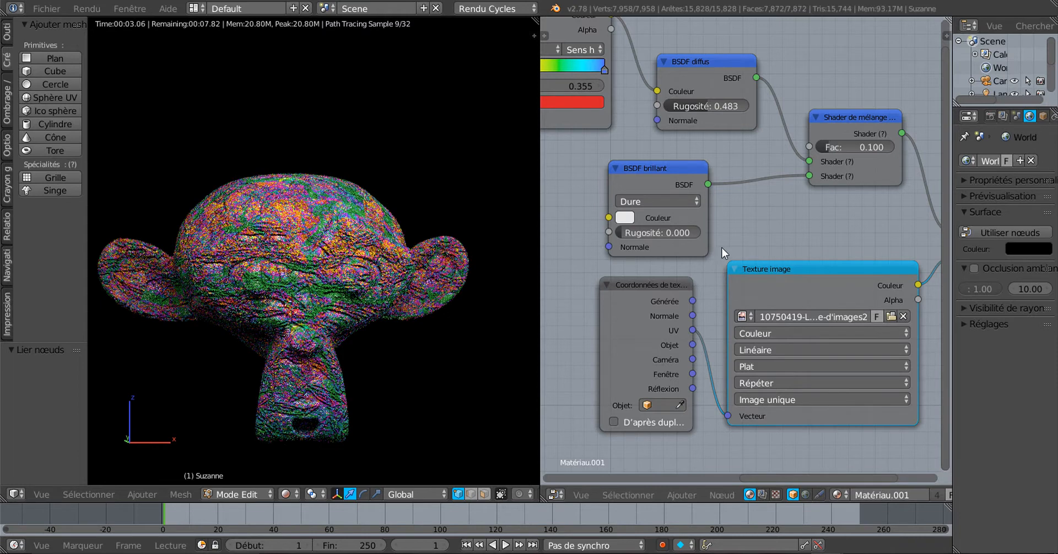
Step: Load bump (6).jpg from the BUMP folder into the image texture that drives the displacement and inspect the face
middle_click_drag(712, 250, 630, 237)
left_click(809, 302)
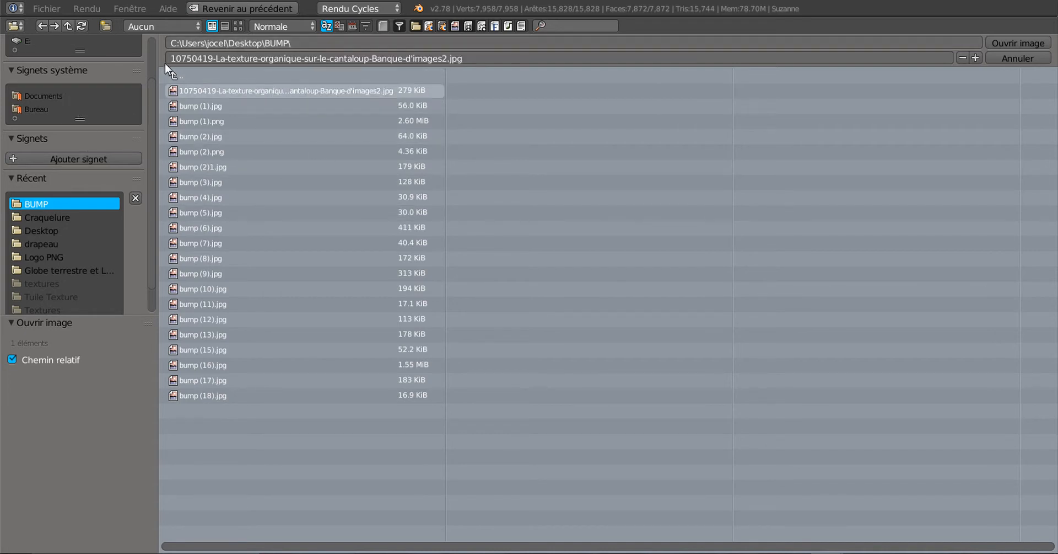
left_click(174, 74)
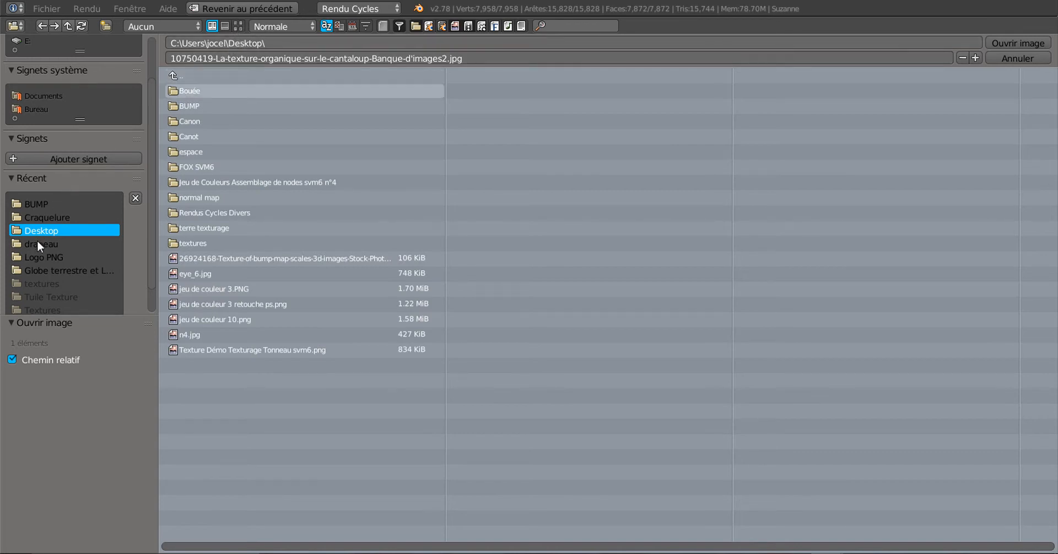
left_click(43, 203)
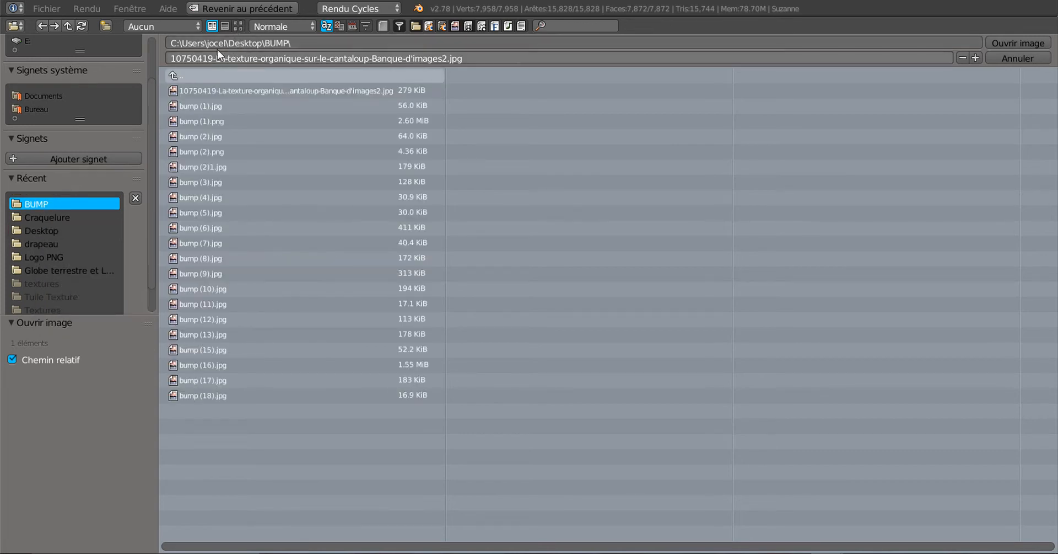
left_click(238, 26)
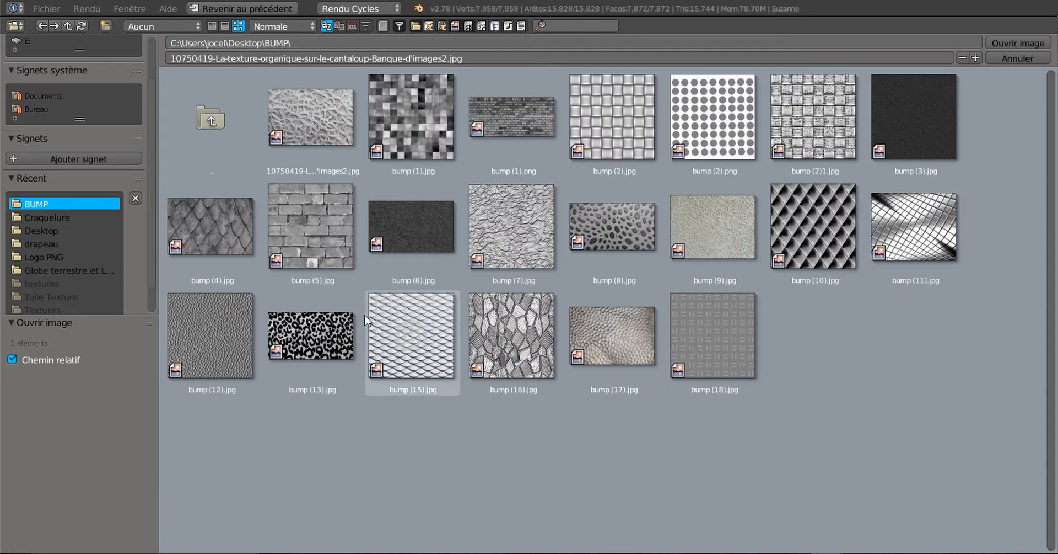
left_click(420, 226)
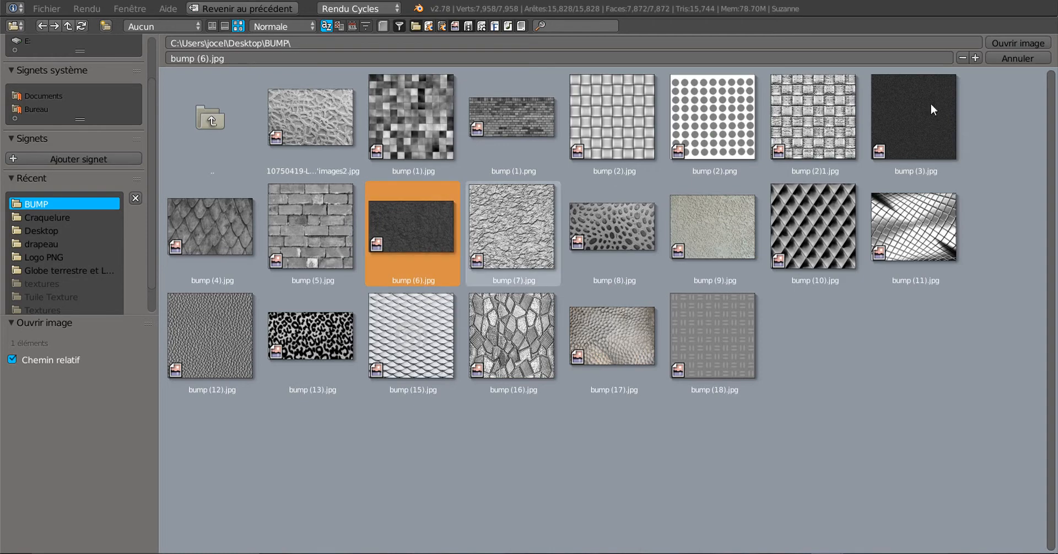
left_click(1022, 38)
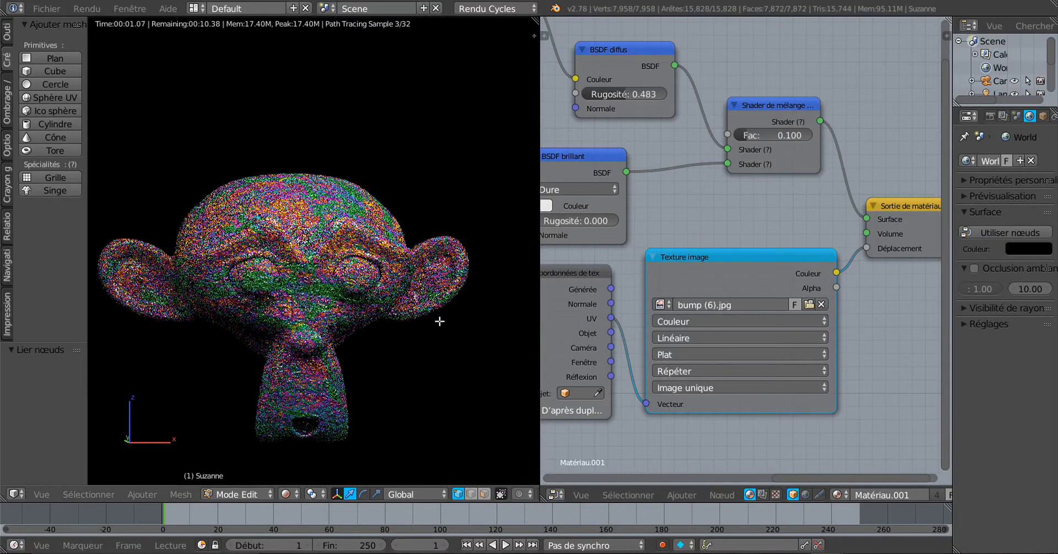
scroll(386, 339, "up", 3)
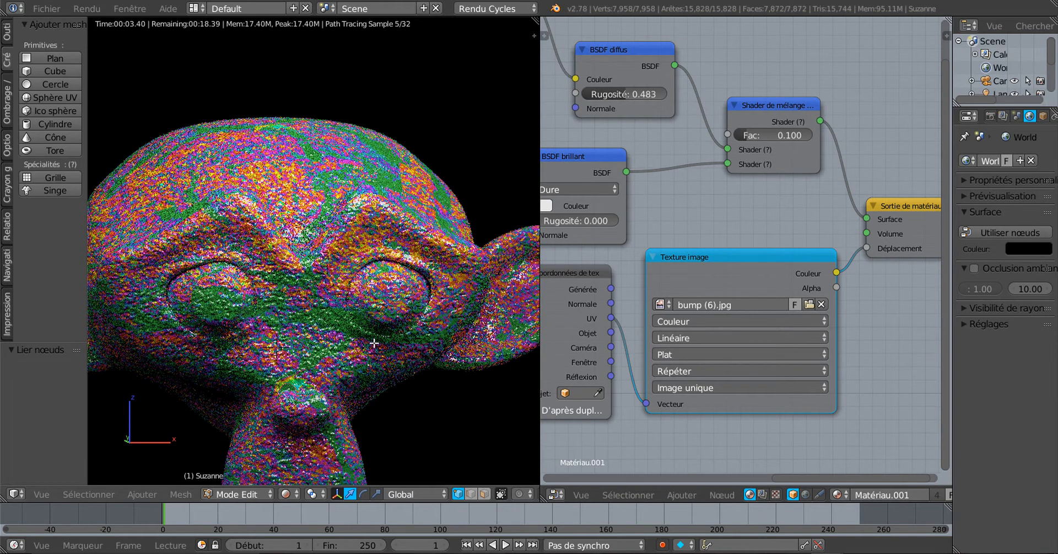
Step: Change the first stop of the Dégradé de couleurs node to light brown, RGB 0.373, 0.219, 0.096
scroll(689, 243, "down", 1)
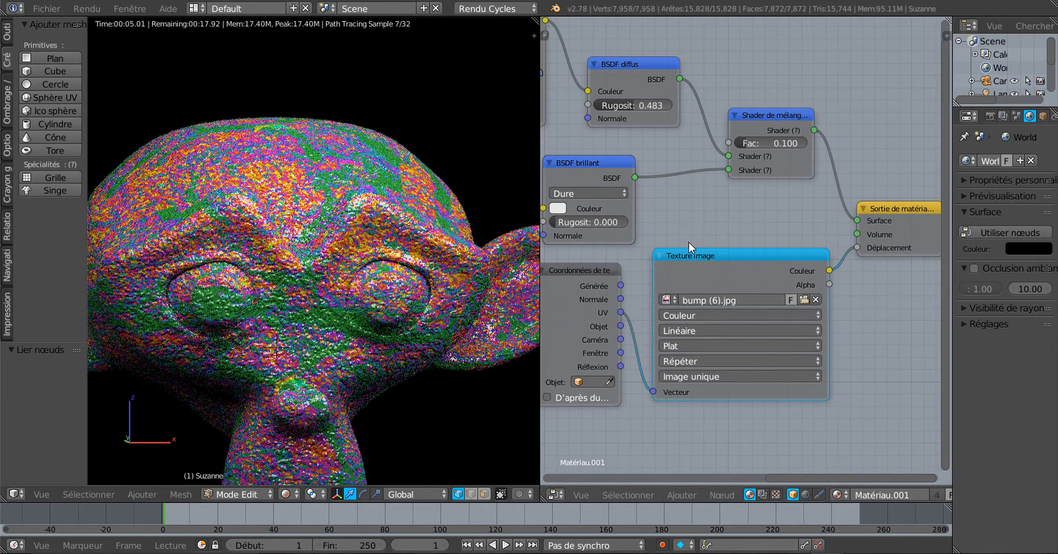
middle_click_drag(727, 242, 875, 319)
middle_click_drag(661, 257, 746, 314)
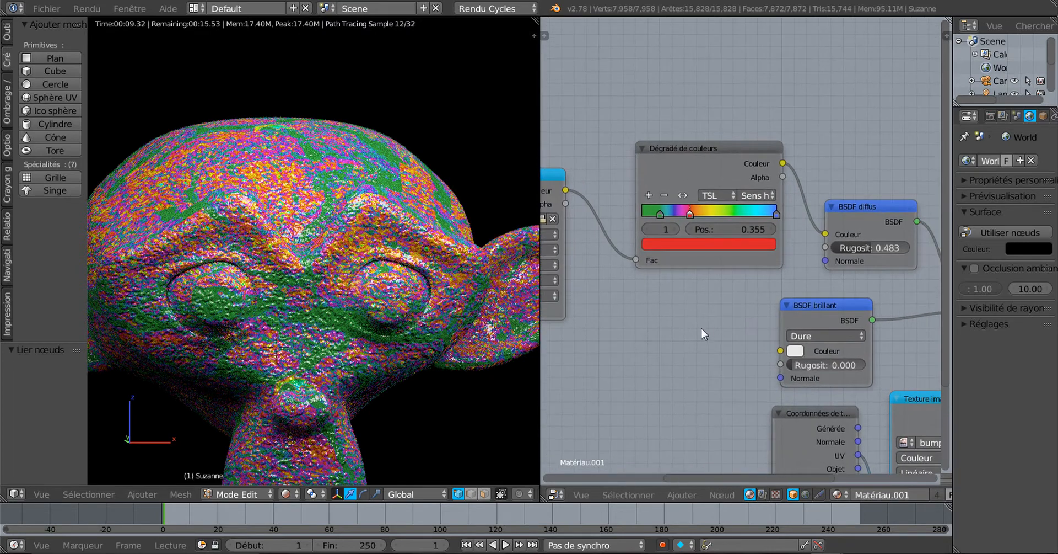
scroll(697, 327, "up", 2)
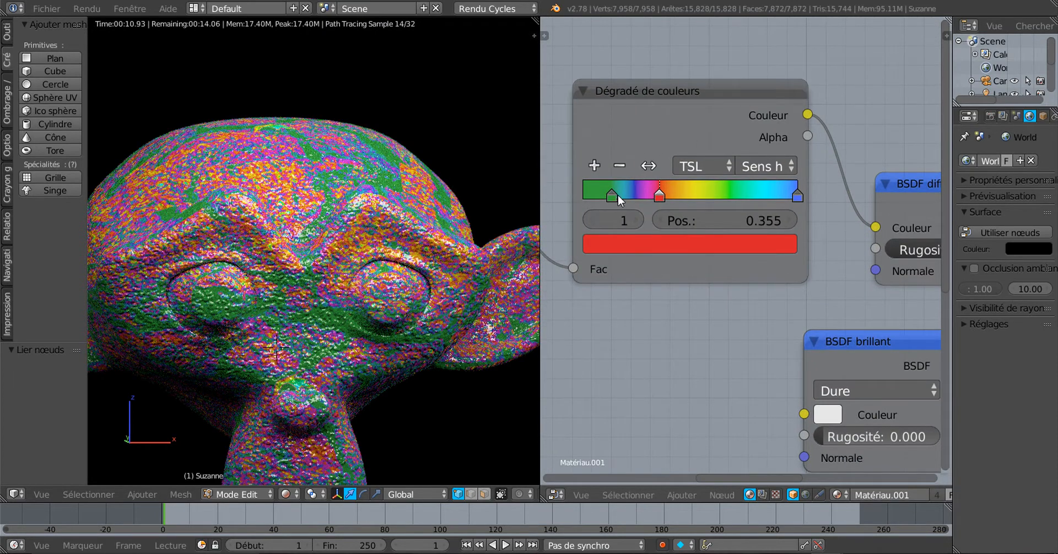
left_click(613, 194)
left_click(678, 246)
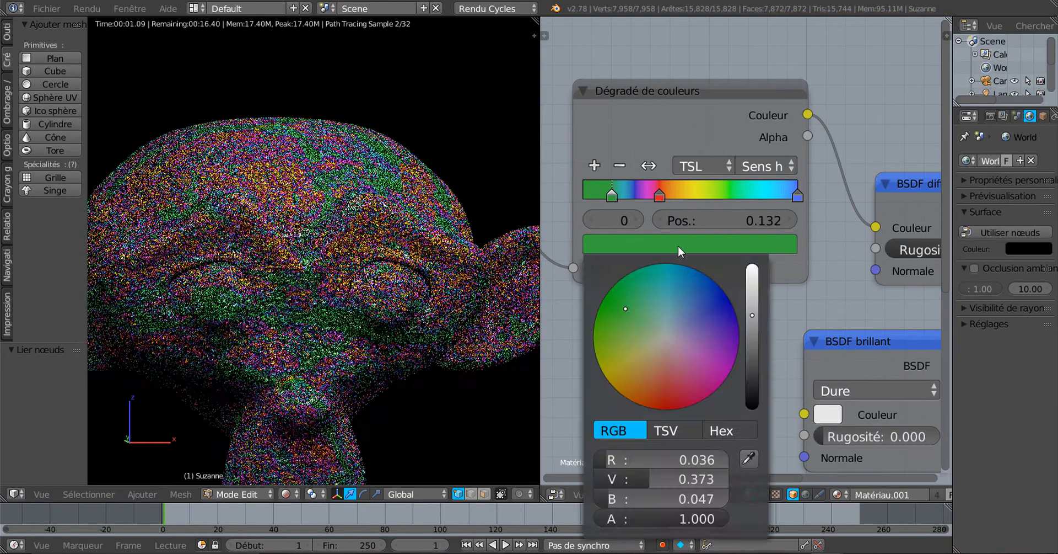
left_click_drag(652, 366, 648, 365)
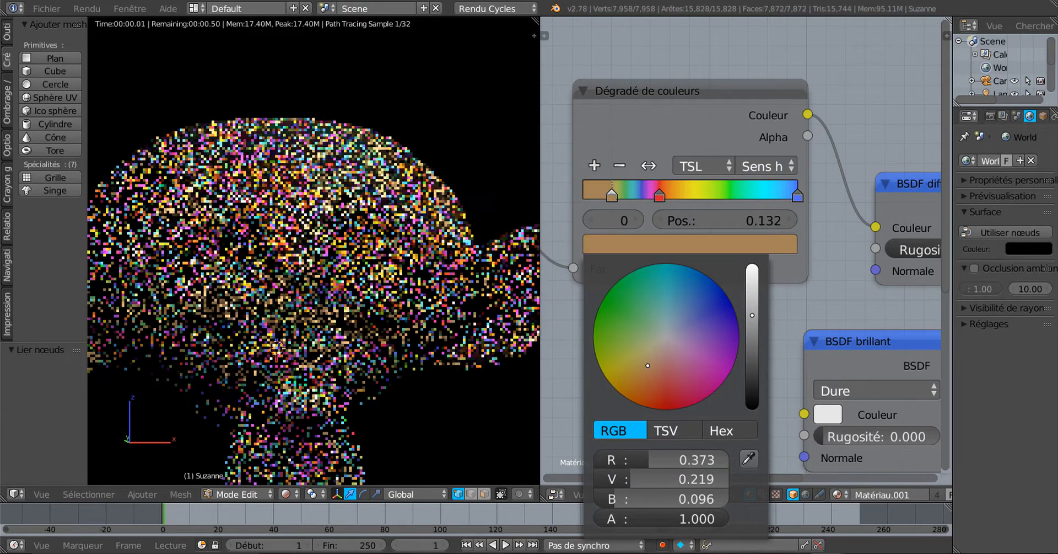
Step: Change the colour ramp's red middle stop to dark brown, RGB 0.160, 0.058, 0.026
left_click(658, 196)
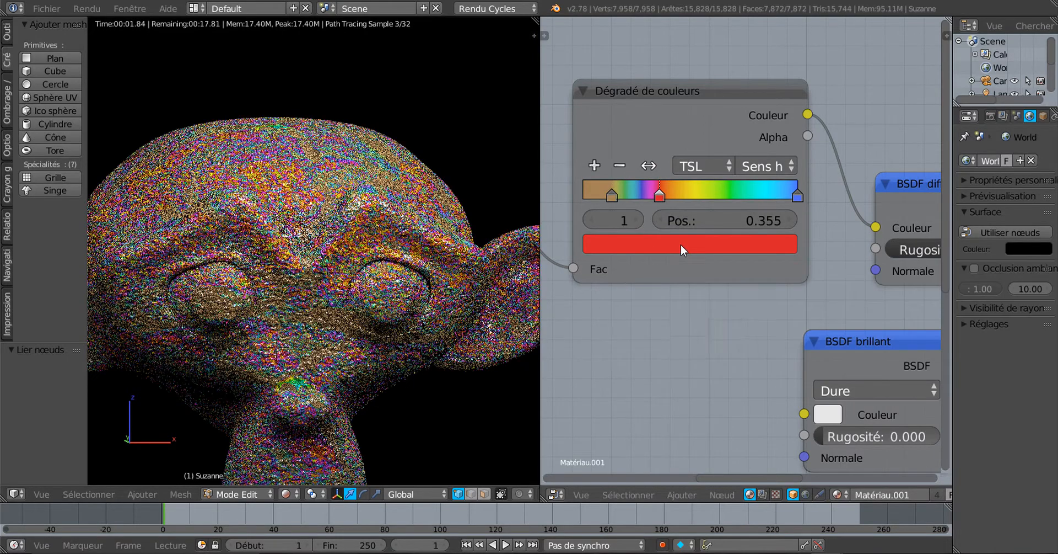
left_click(681, 244)
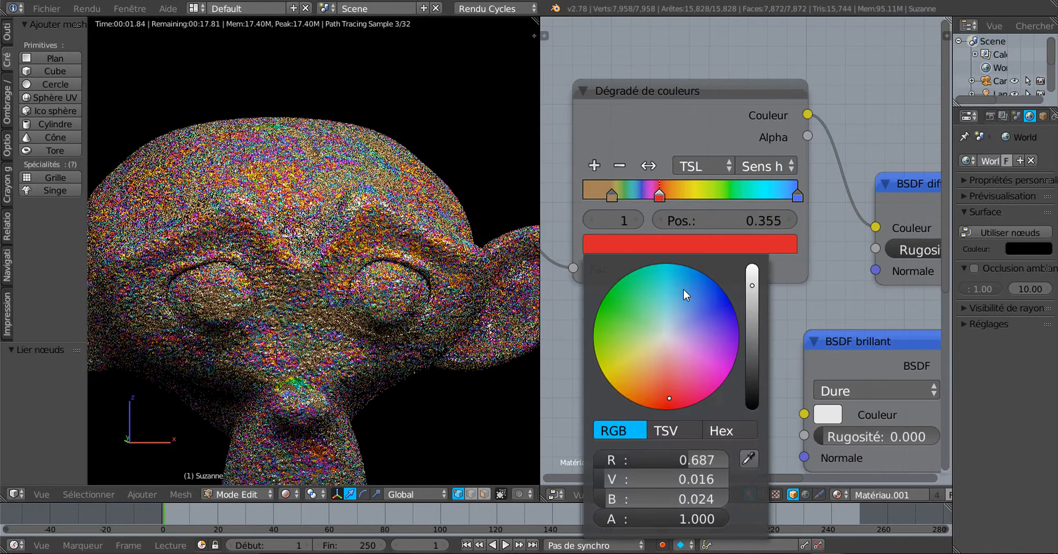
left_click(650, 377)
left_click_drag(753, 285, 752, 345)
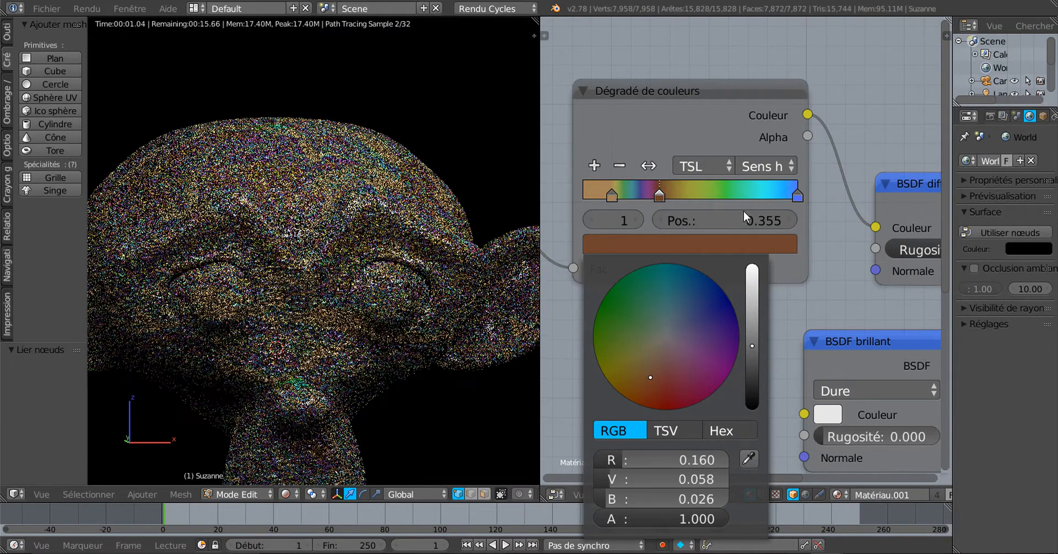
Step: Change the colour ramp's blue last stop to orange, RGB 1.000, 0.121, 0.021
left_click(798, 198)
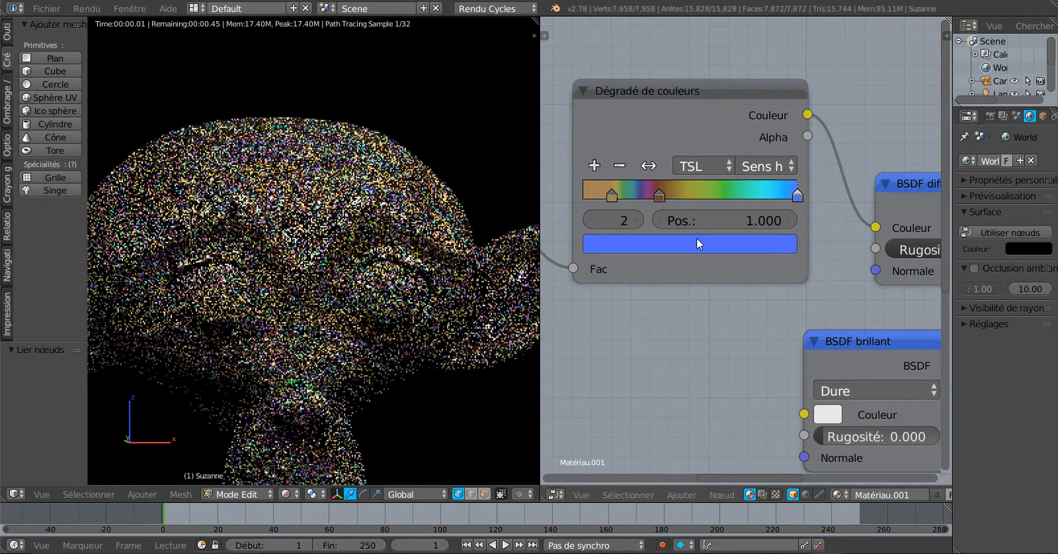
left_click(694, 246)
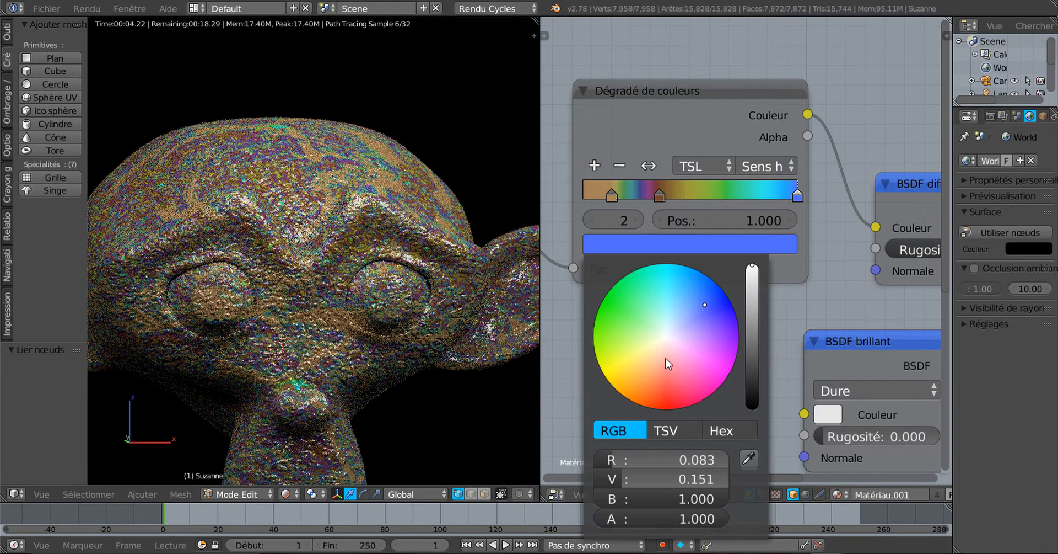
left_click(650, 396)
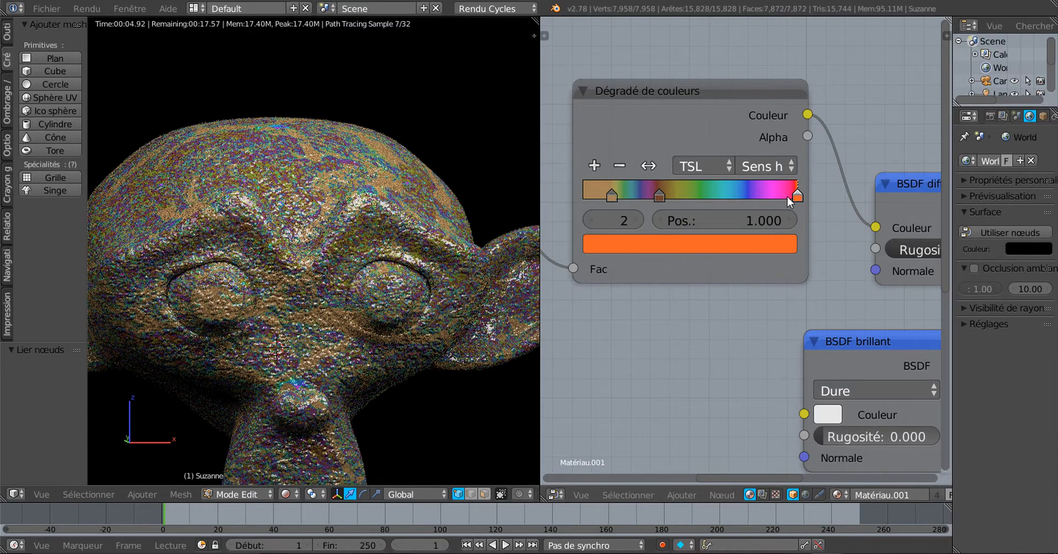
Step: Move the ramp's last stop to 0.823 and the middle stop to 0.436, and darken the last stop to rust brown
left_click_drag(798, 193, 680, 201)
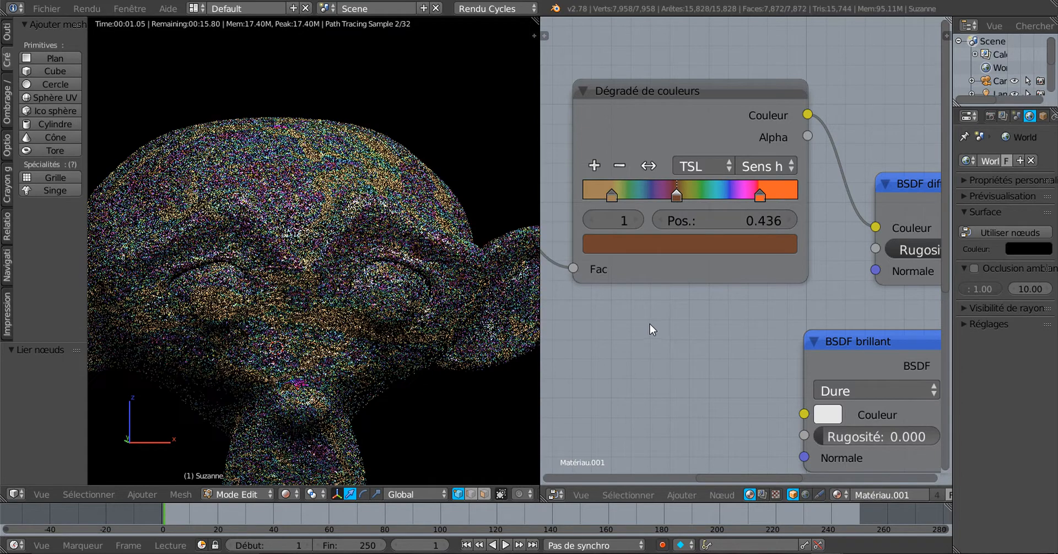
left_click(636, 219)
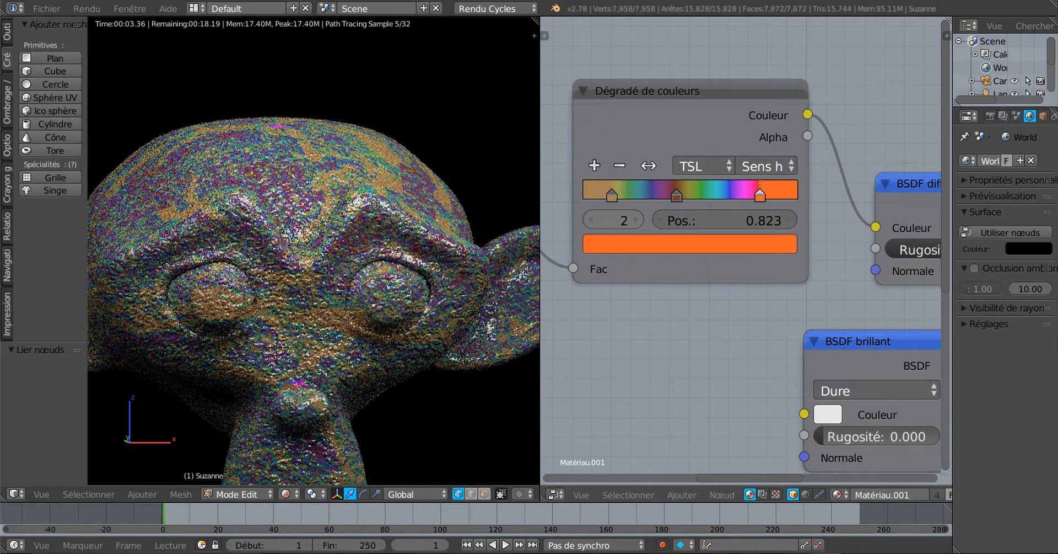
left_click(683, 243)
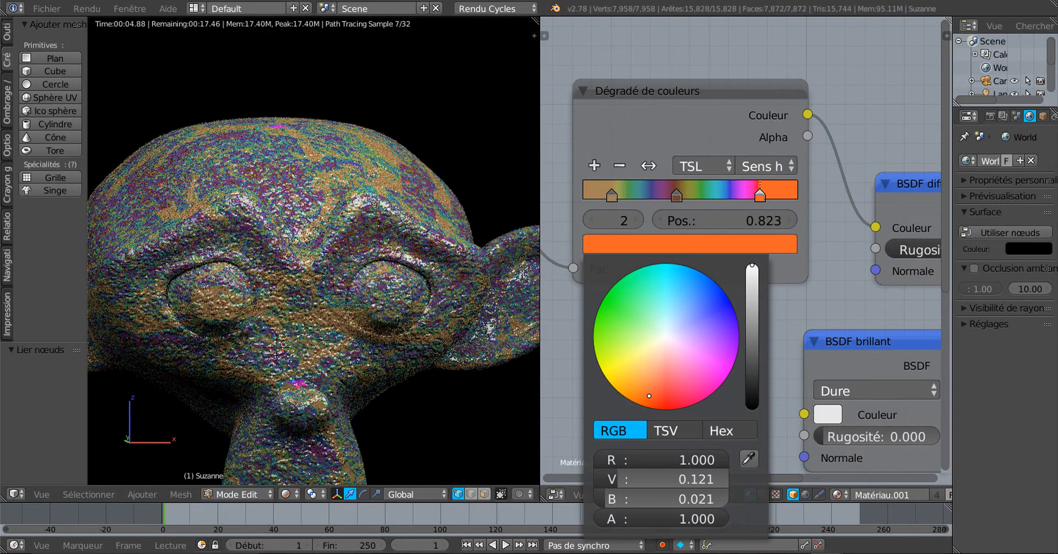
left_click_drag(752, 266, 752, 338)
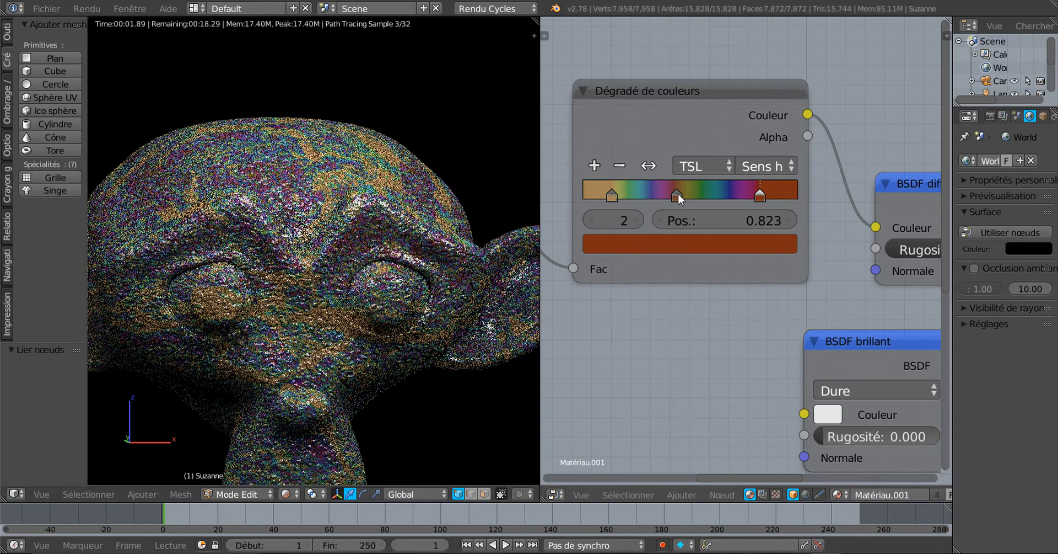
Step: Switch the colour ramp from TSL to RGB mode with constant interpolation
left_click(761, 166)
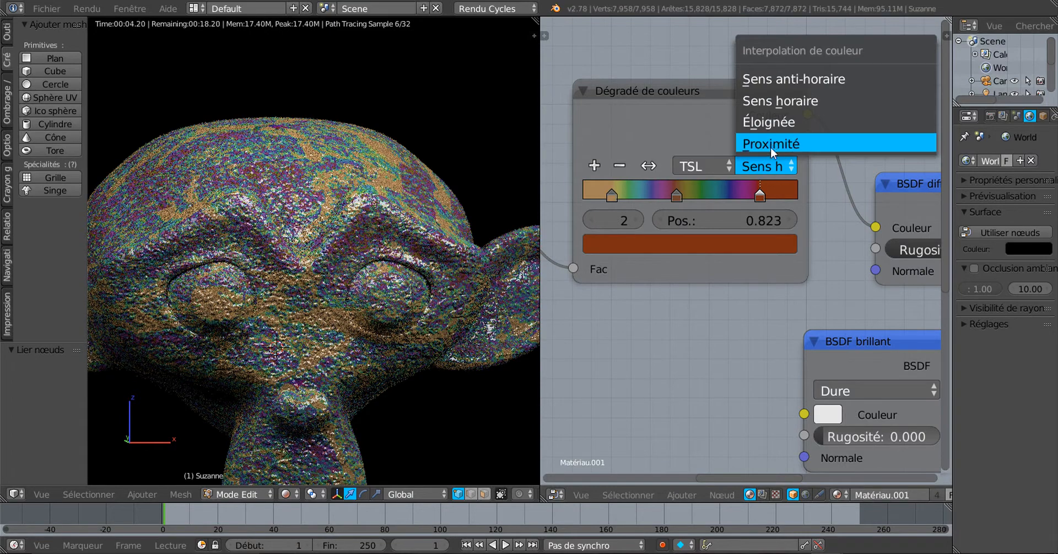
left_click(701, 164)
left_click(710, 143)
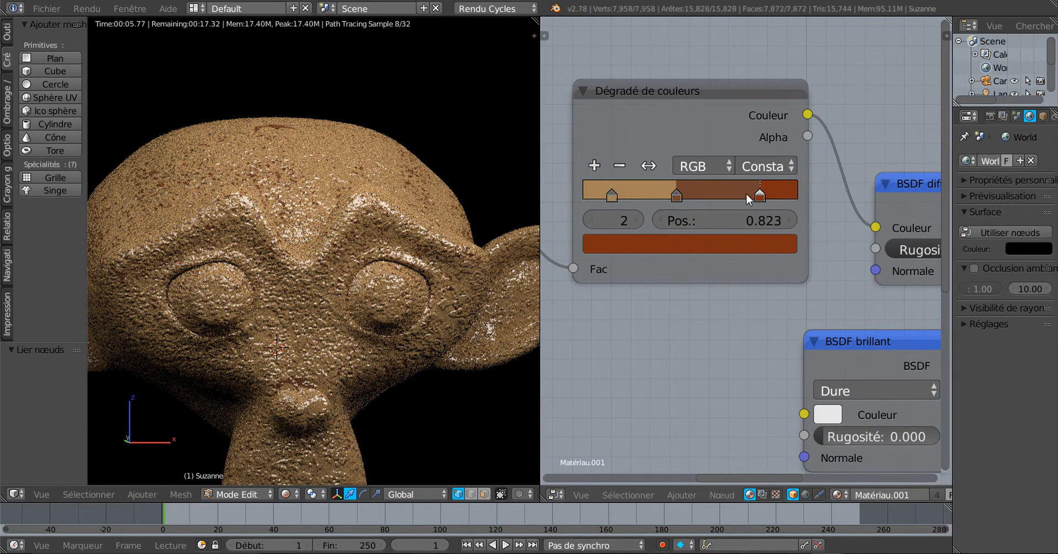
Step: Move the colour ramp's middle stop to 0.314 and its last stop to 0.614
left_click_drag(747, 193, 649, 198)
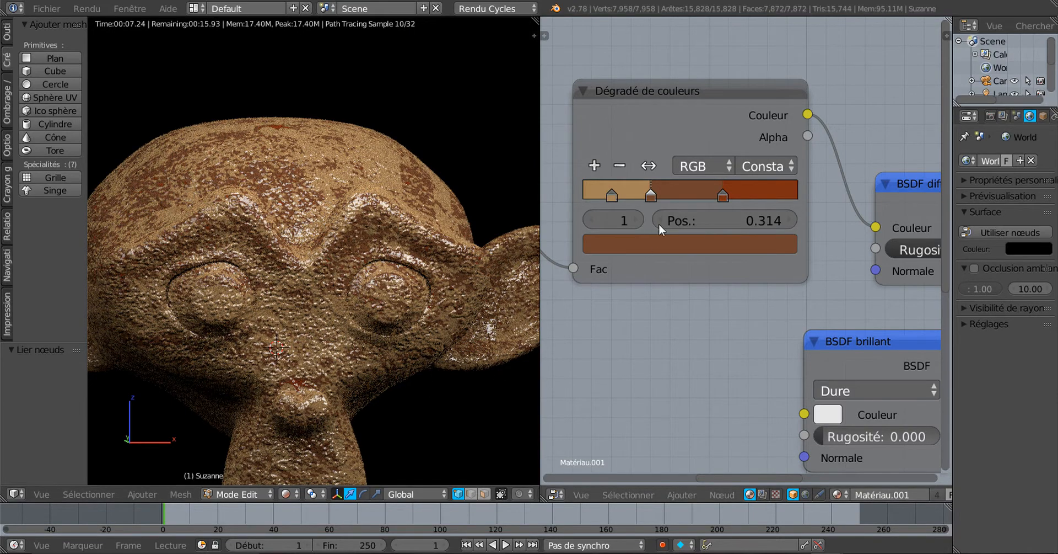
left_click_drag(719, 194, 710, 197)
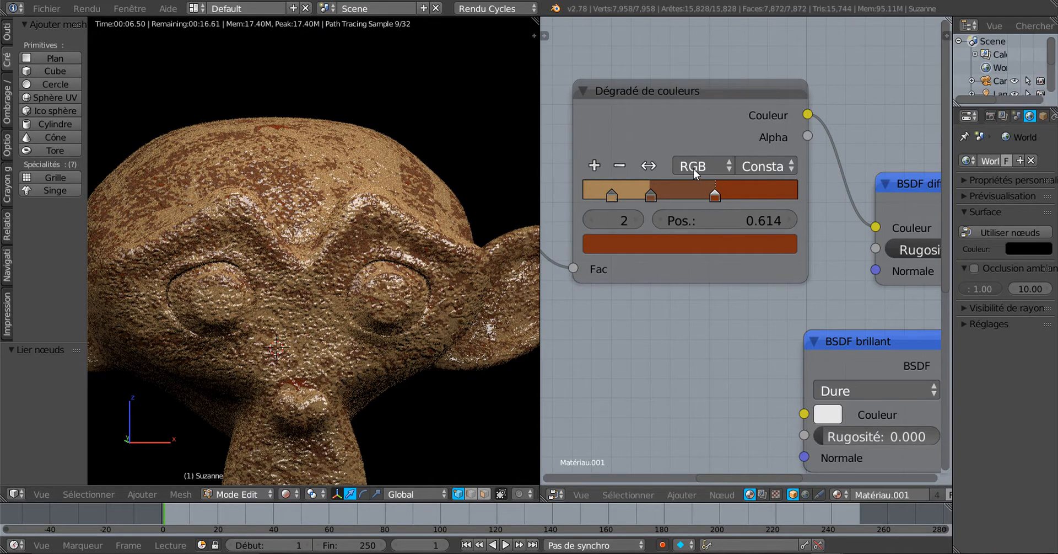
Step: Add a fourth ramp stop at 0.464 and darken it to near-black brown, RGB 0.010, 0.005, 0.003
left_click(595, 164)
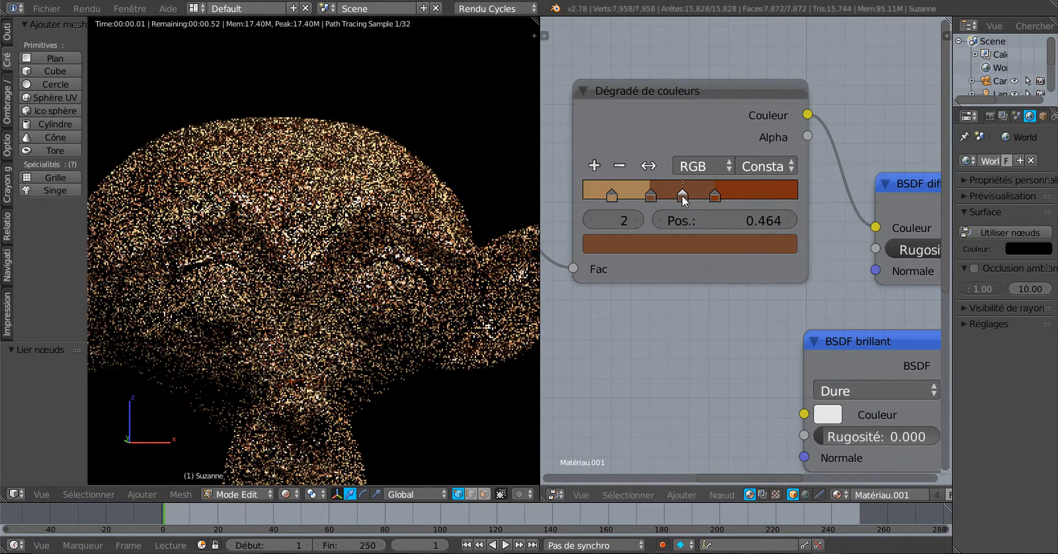
left_click(676, 241)
left_click(728, 246)
left_click_drag(753, 346, 753, 383)
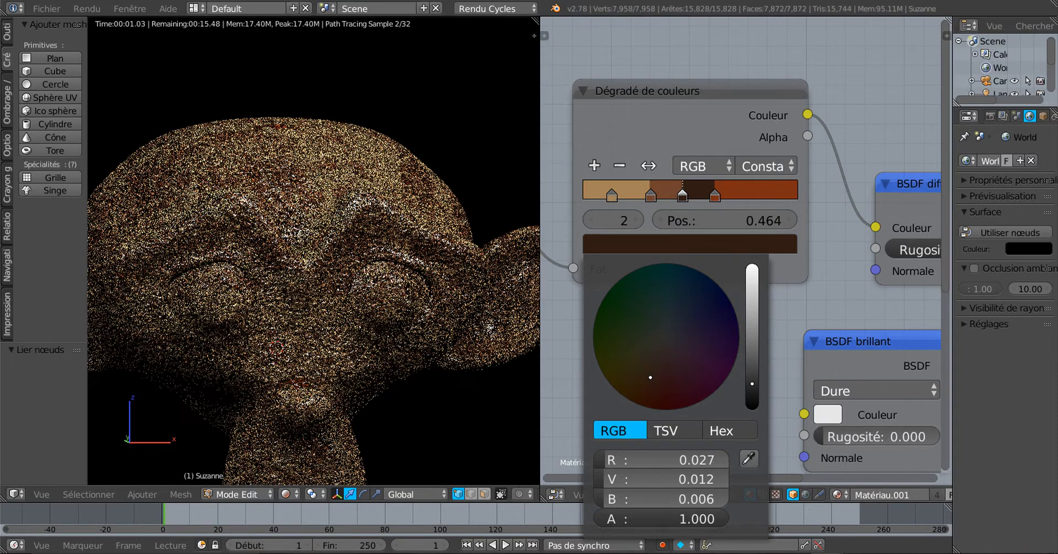
left_click_drag(753, 383, 753, 395)
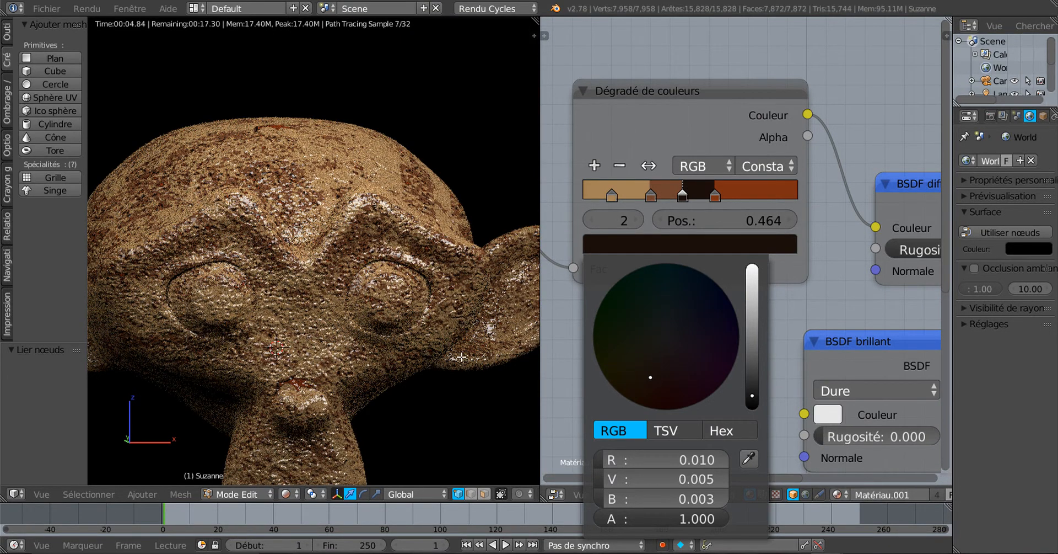
mouse_move(433, 359)
middle_mouse_down()
mouse_move(394, 371)
mouse_move(430, 373)
middle_mouse_up()
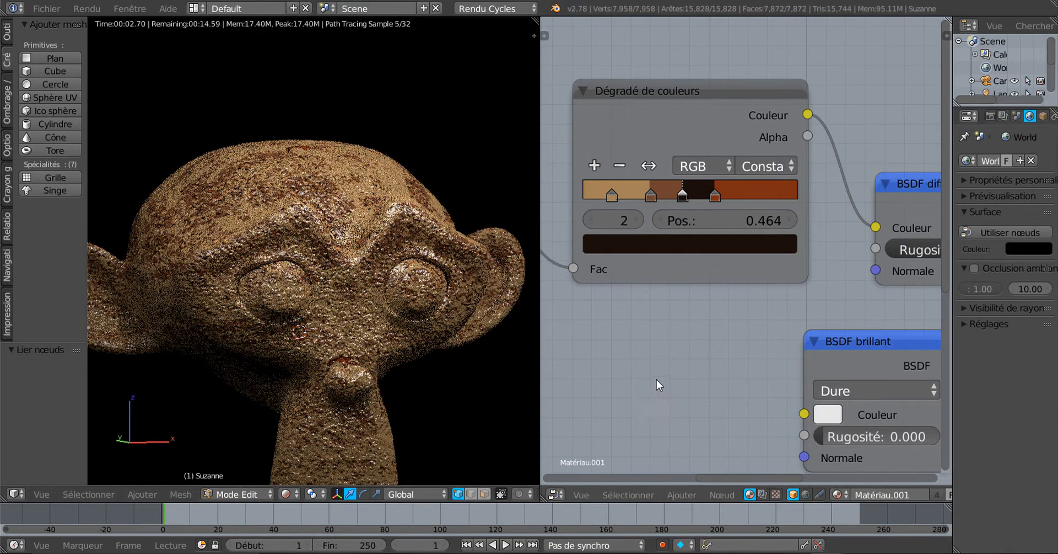
Step: Reload craquelure (4).jpg from the Craquelure folder in the image texture feeding the colour ramp
scroll(656, 379, "down", 4)
middle_click_drag(619, 361, 804, 392)
scroll(694, 366, "up", 6)
scroll(743, 385, "up", 2)
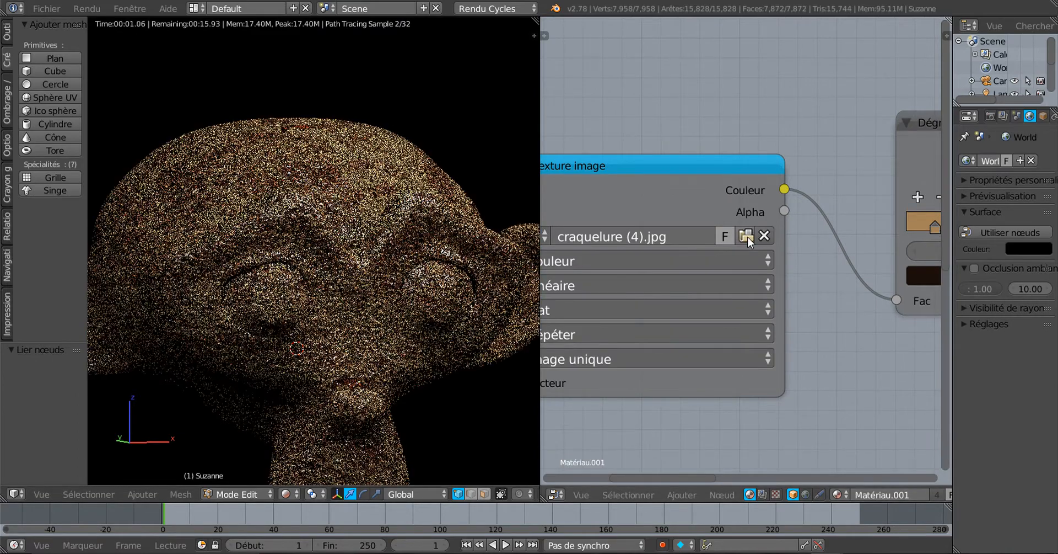
left_click(748, 236)
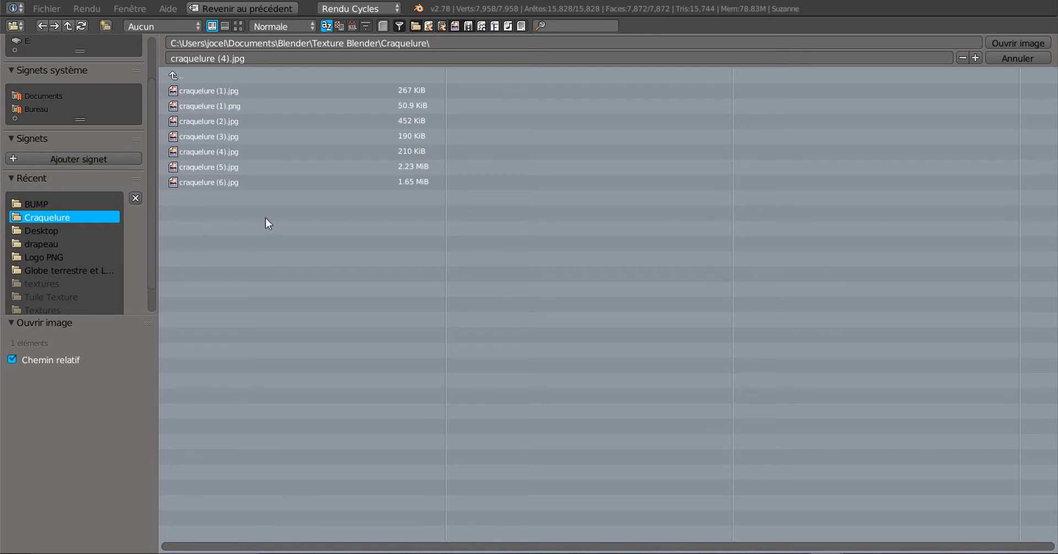
left_click(238, 27)
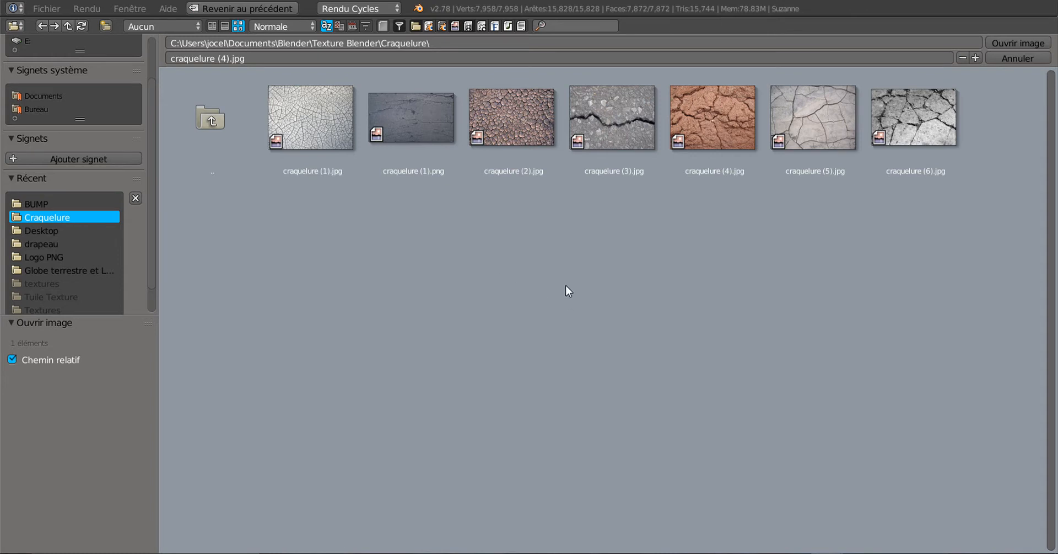
left_click(716, 138)
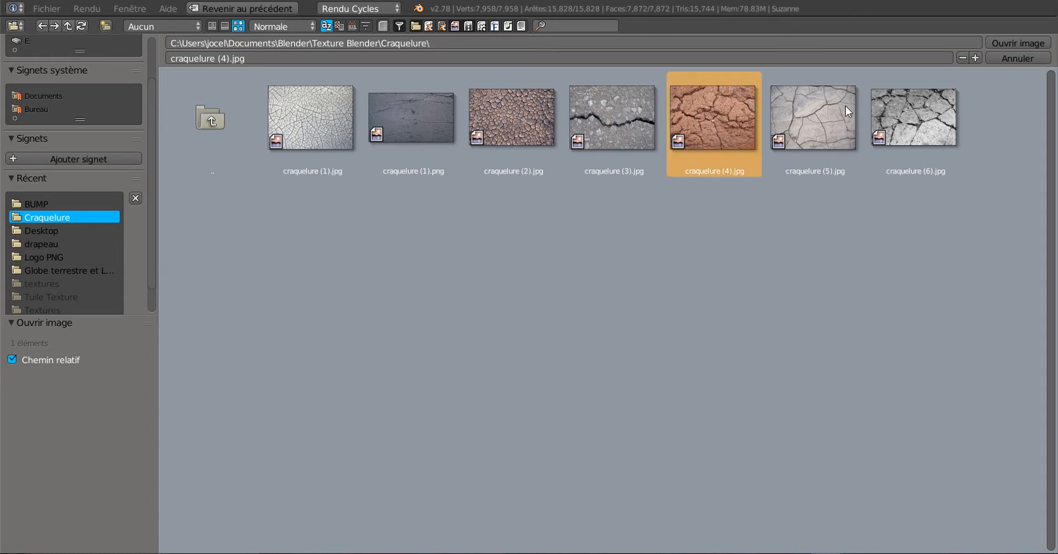
left_click(1018, 43)
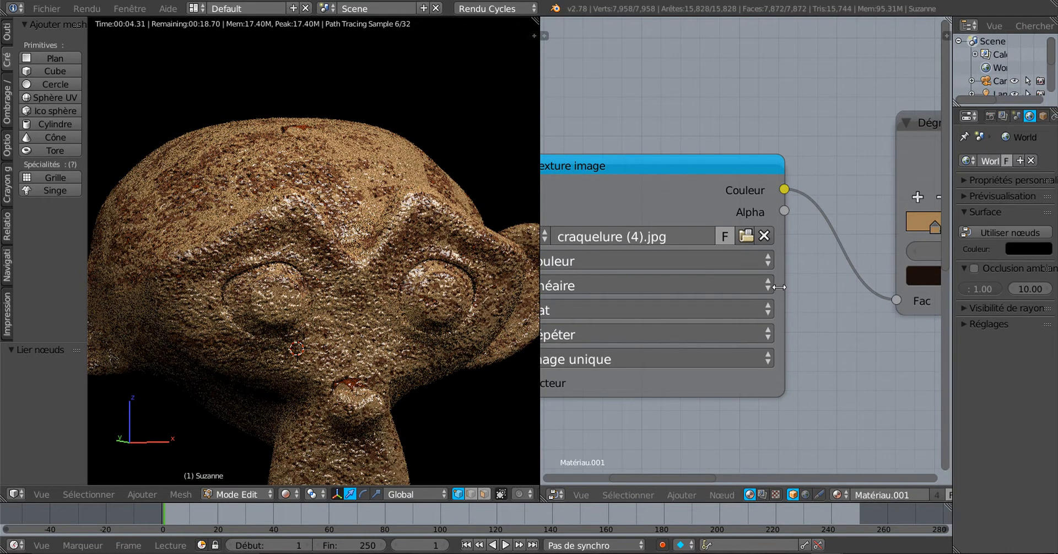
Step: Load bump (3).jpg from the BUMP folder into the image texture driving the material's displacement
scroll(783, 292, "down", 5)
middle_click_drag(806, 351, 545, 255)
scroll(676, 299, "up", 2)
scroll(677, 298, "down", 3)
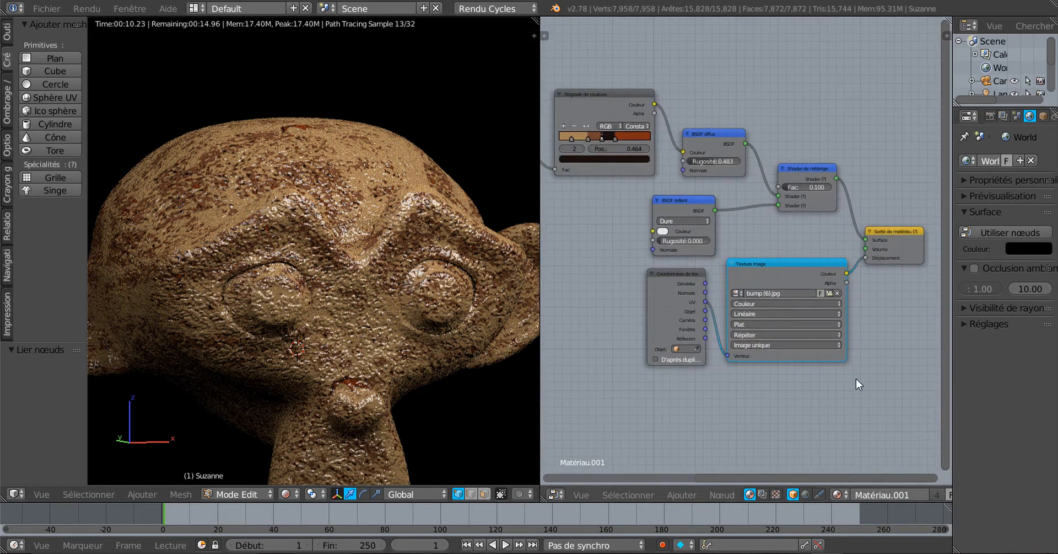
middle_click_drag(813, 339, 669, 254)
middle_click_drag(740, 326, 816, 370)
scroll(705, 288, "up", 5)
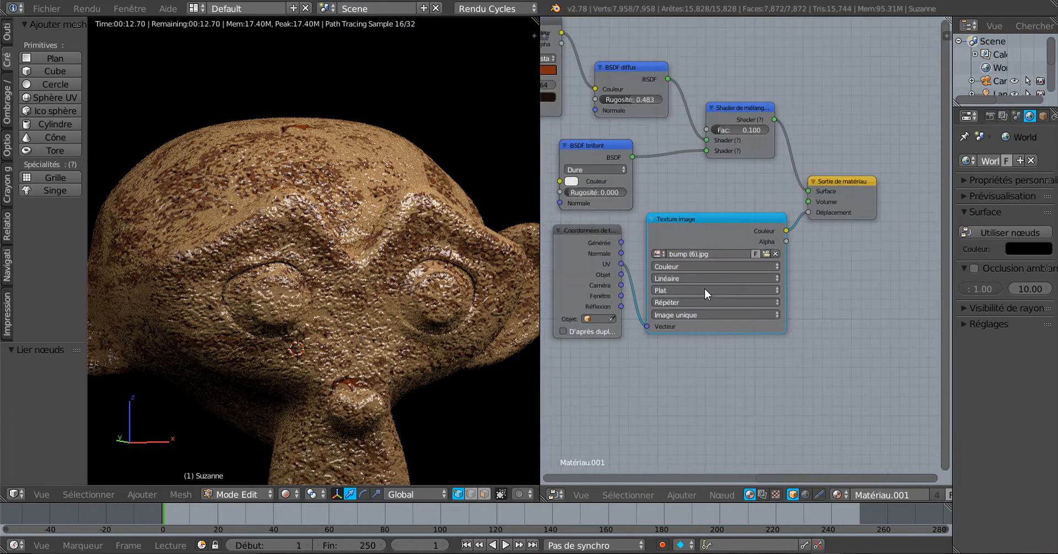
left_click(773, 255)
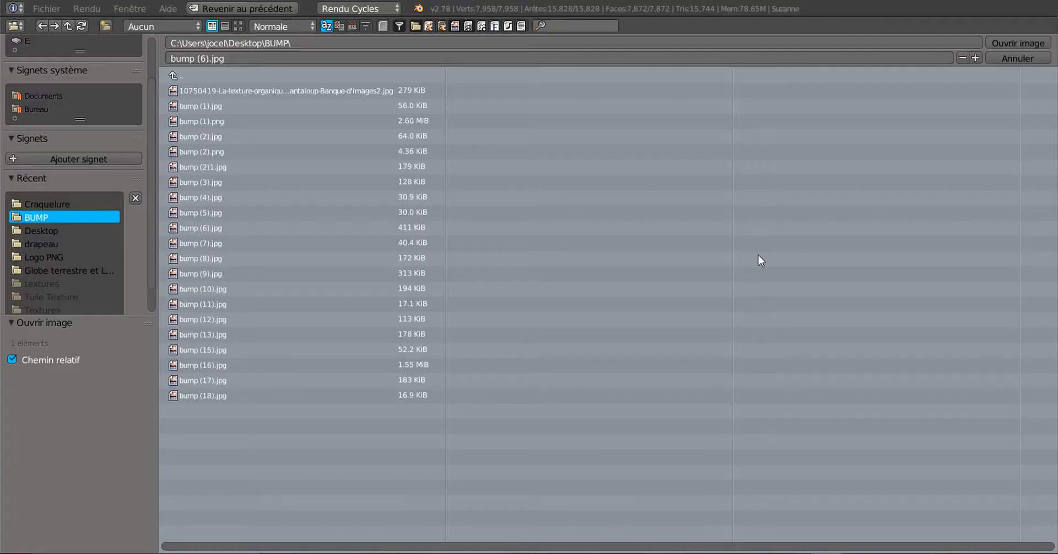
left_click(239, 26)
left_click(917, 94)
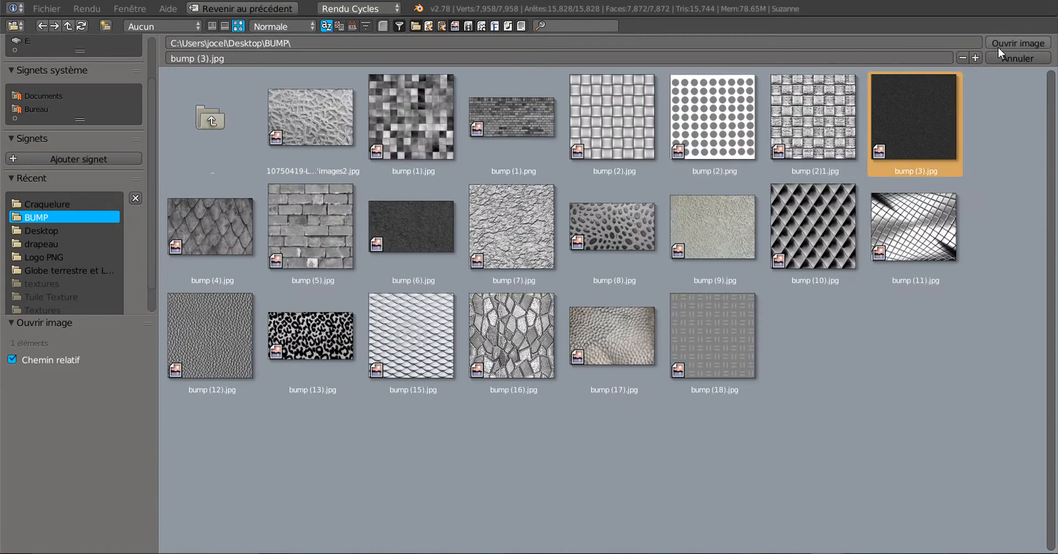
left_click(1004, 42)
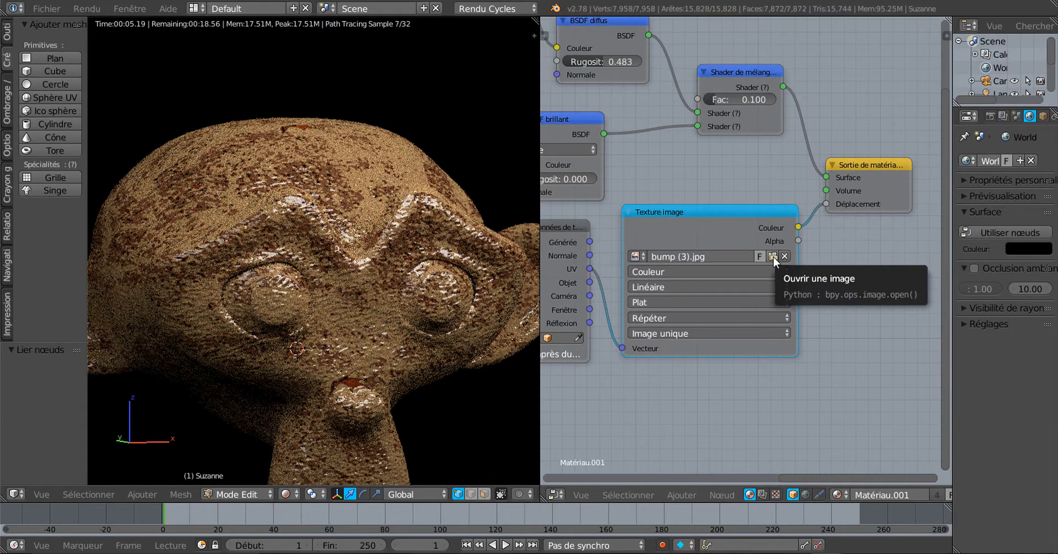
Step: Browse for another displacement image and open the Rouille texture folder inside Texture Blender
left_click(772, 257)
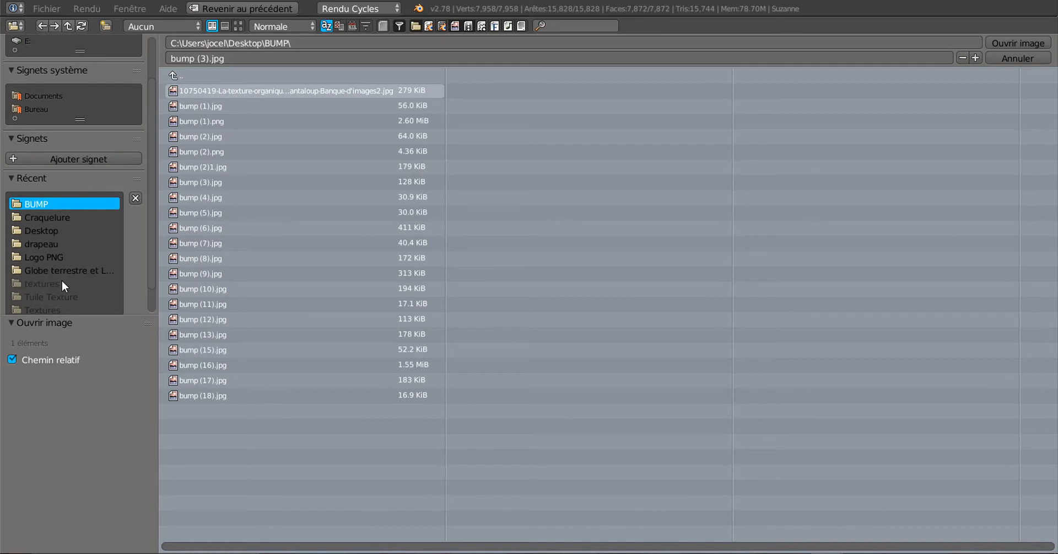
scroll(64, 285, "down", 2)
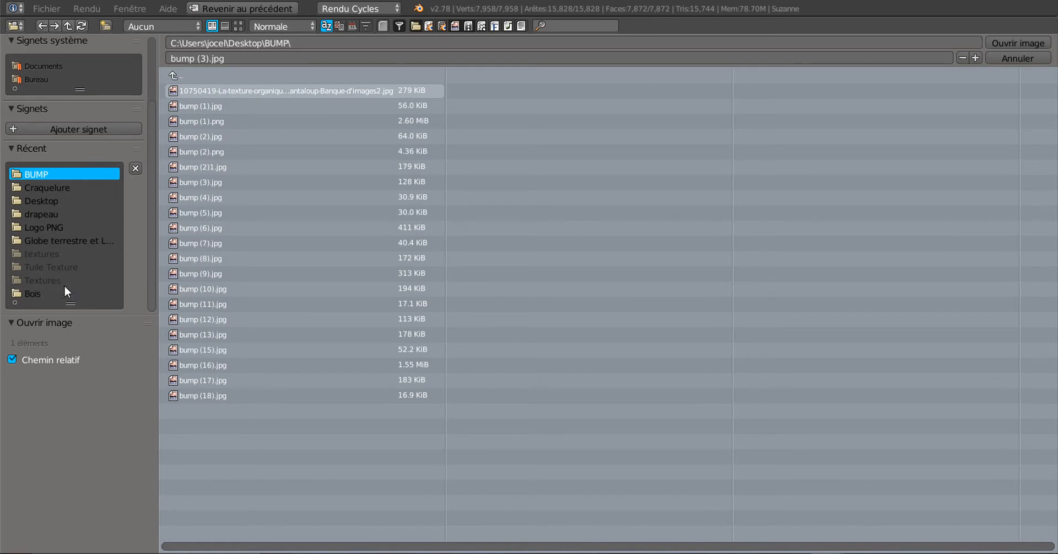
scroll(47, 210, "up", 2)
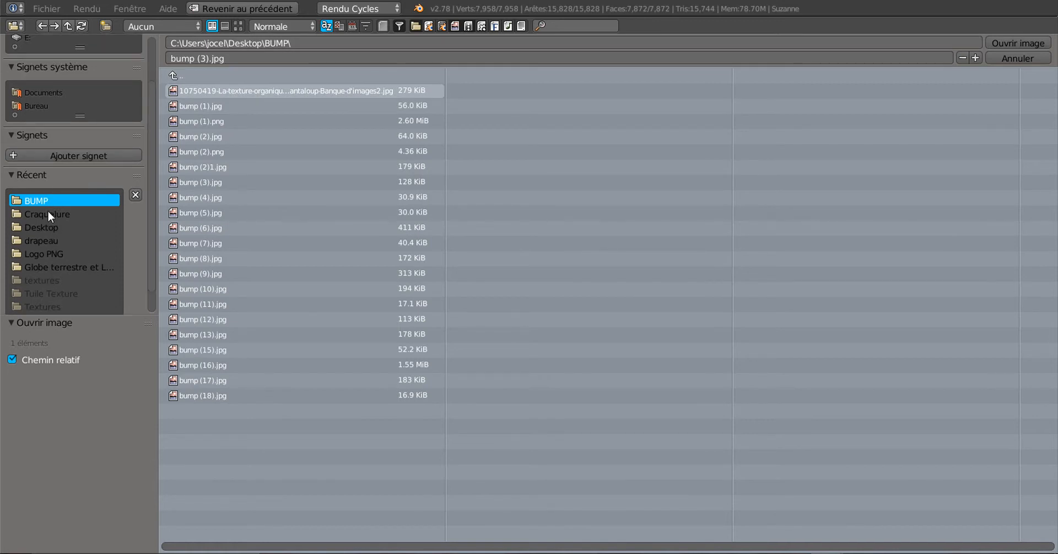
left_click(175, 75)
left_click(175, 75)
left_click(175, 75)
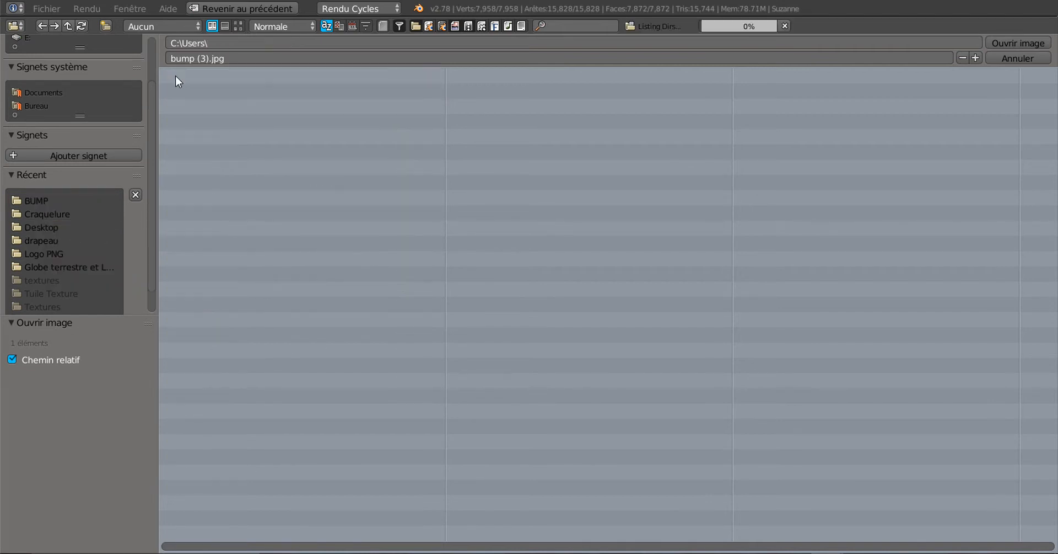
left_click(175, 75)
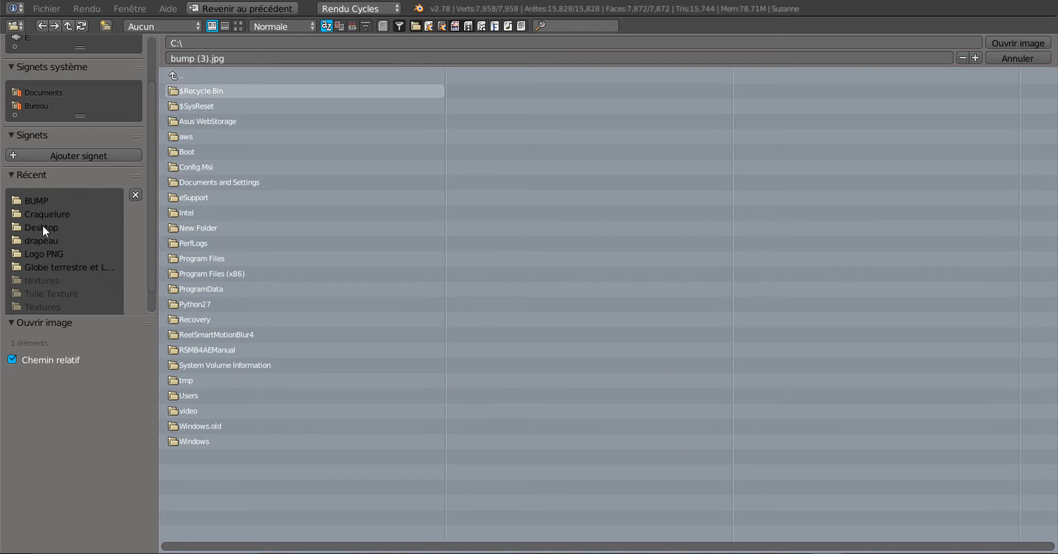
left_click(41, 241)
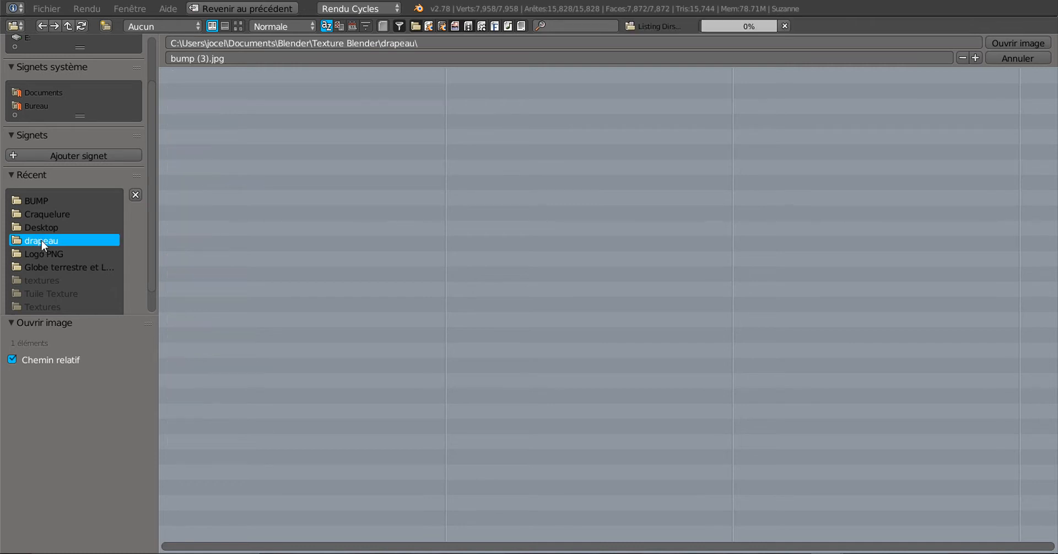
left_click(175, 76)
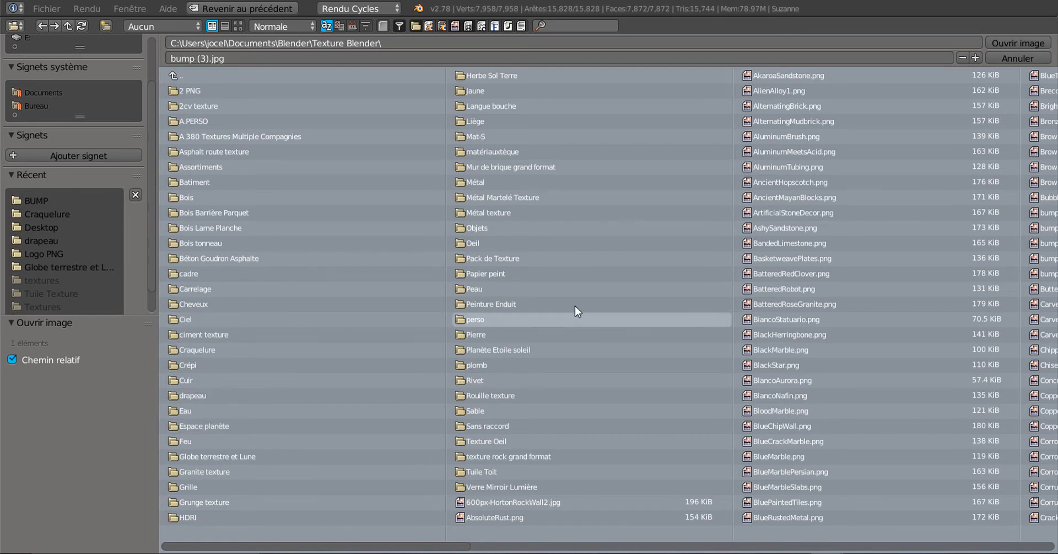
scroll(628, 342, "down", 2)
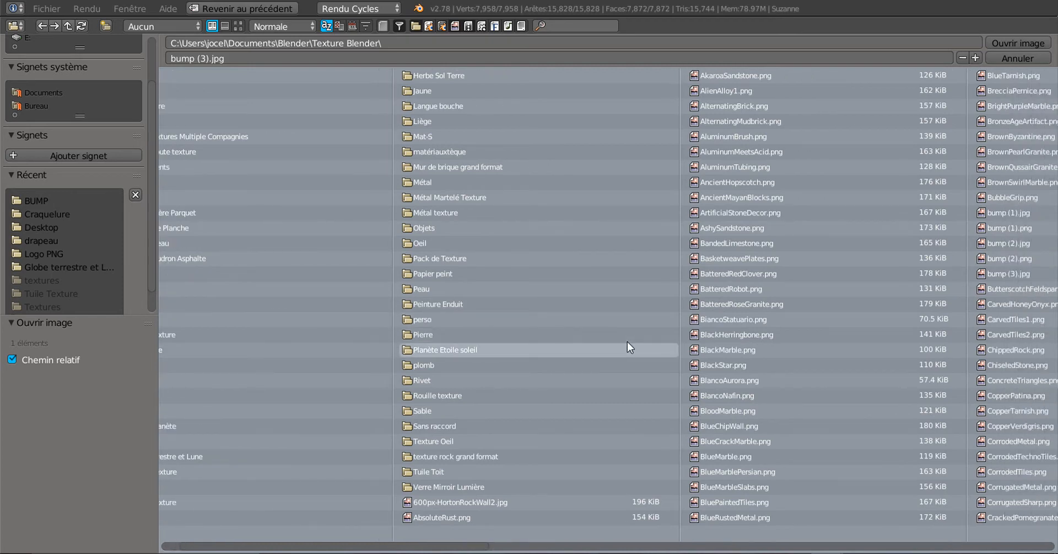
scroll(508, 382, "down", 1)
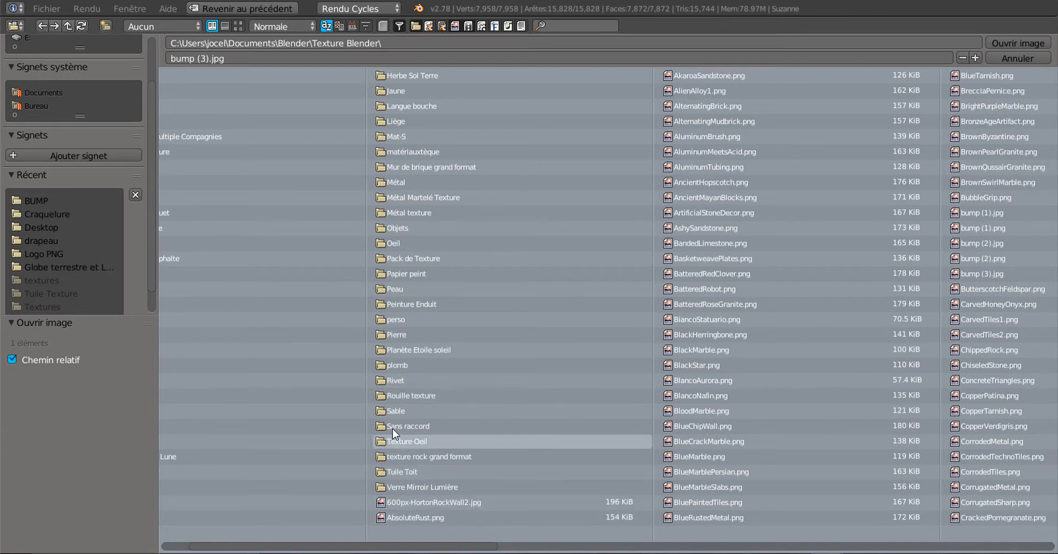
left_click(392, 396)
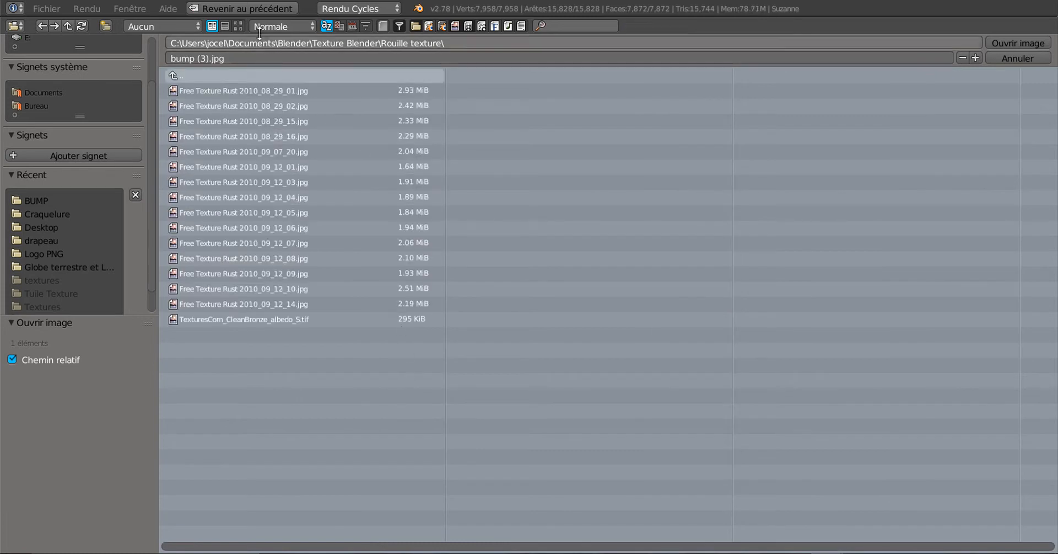
Step: Show the rust files as thumbnails and load Free Texture Rust 2010_09_12_10.jpg as the displacement image
left_click(238, 26)
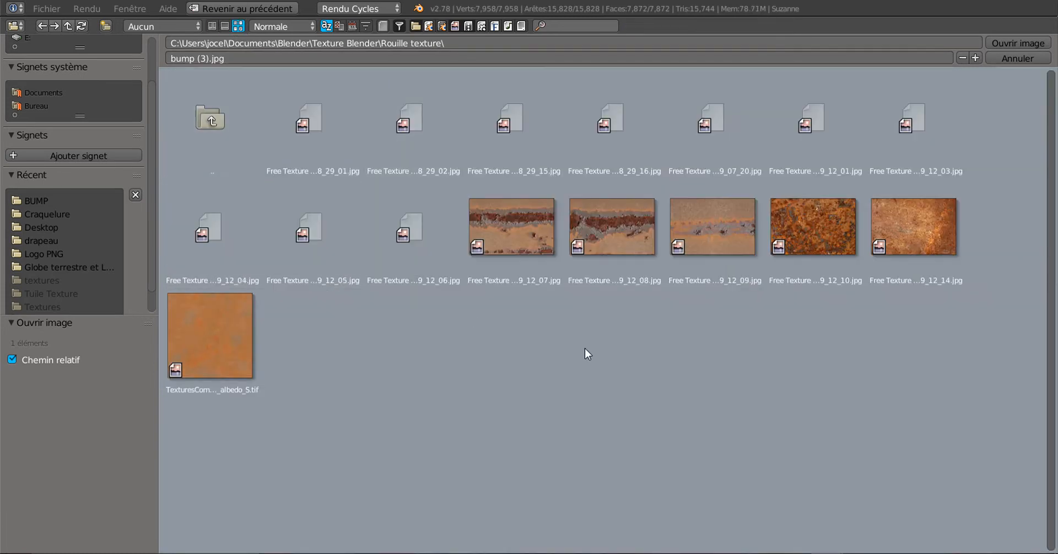
left_click(810, 223)
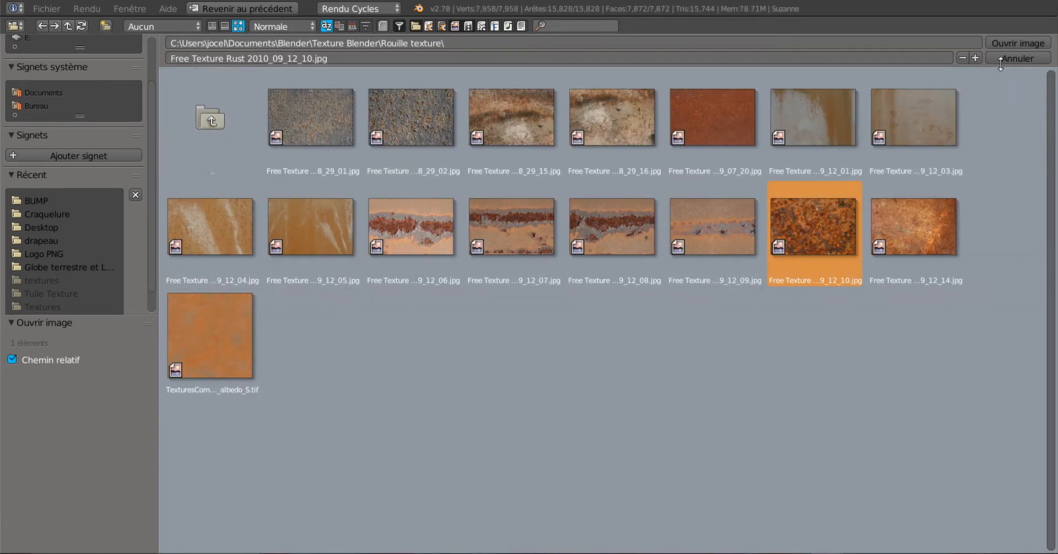
left_click(1016, 44)
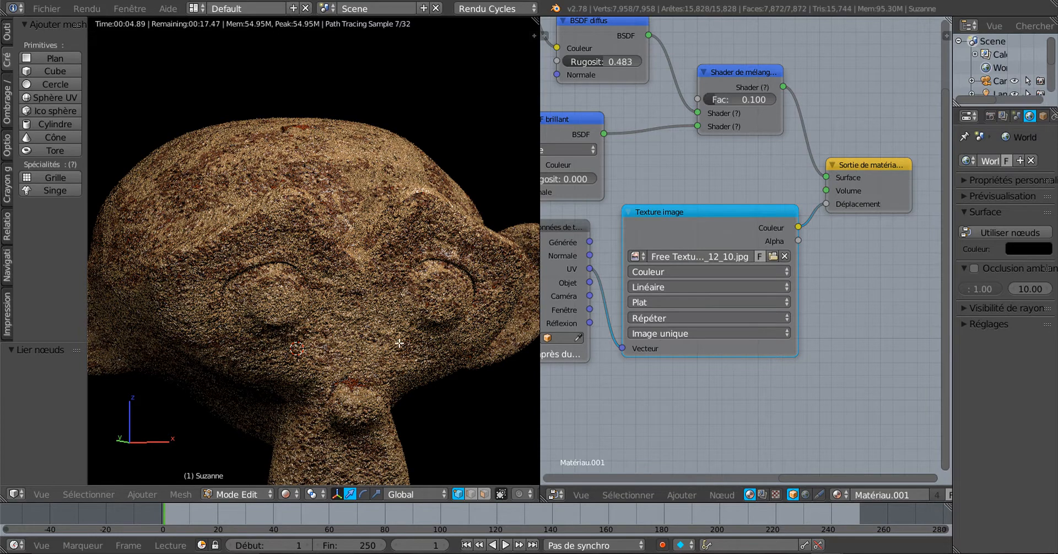
Step: Disconnect the glossy BSDF from the mix shader and move its node away from the mix shader
scroll(740, 412, "down", 1)
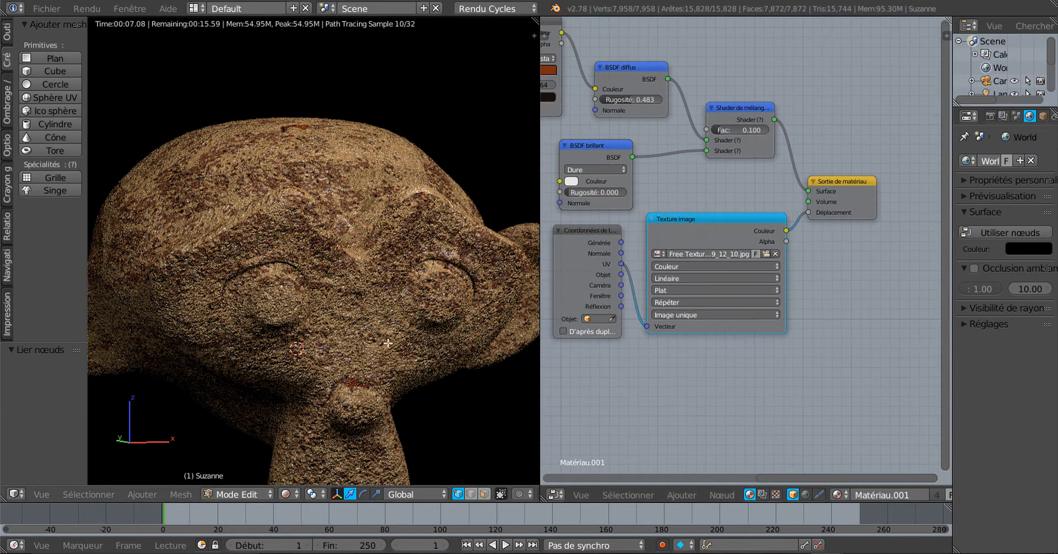
scroll(401, 378, "down", 1)
middle_click_drag(339, 389, 349, 389)
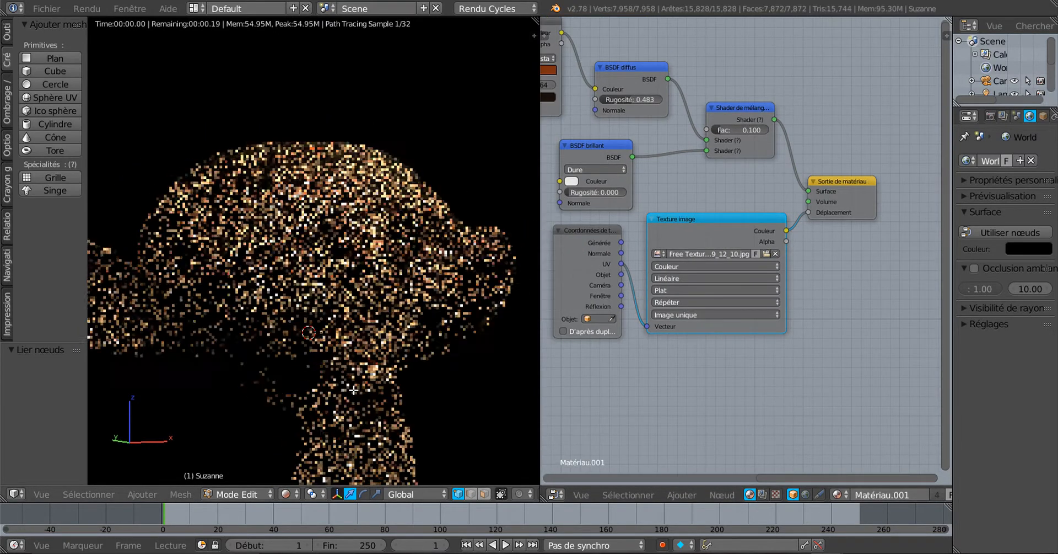
scroll(731, 191, "up", 3)
middle_click_drag(731, 190, 848, 301)
scroll(734, 314, "up", 2)
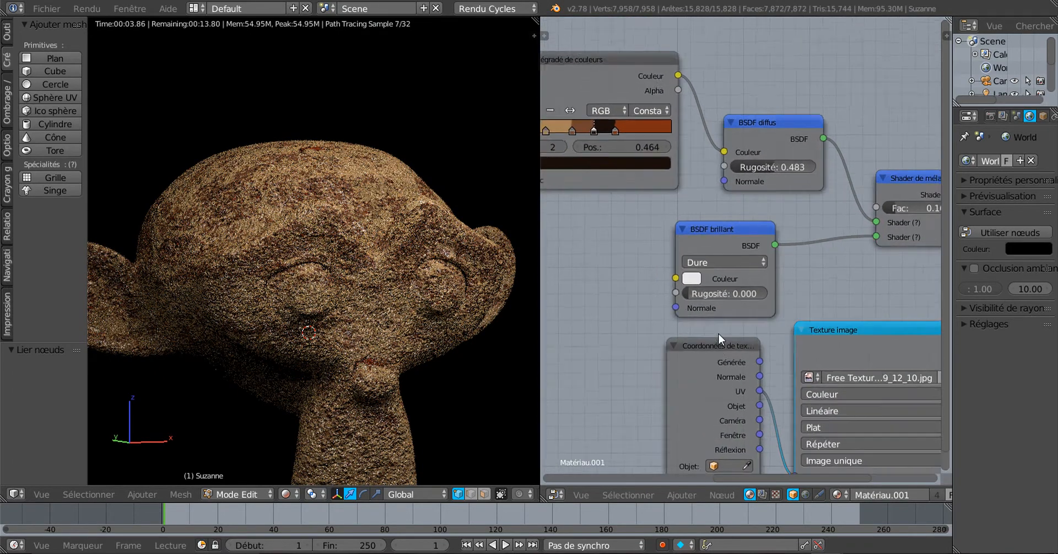
scroll(712, 319, "up", 1)
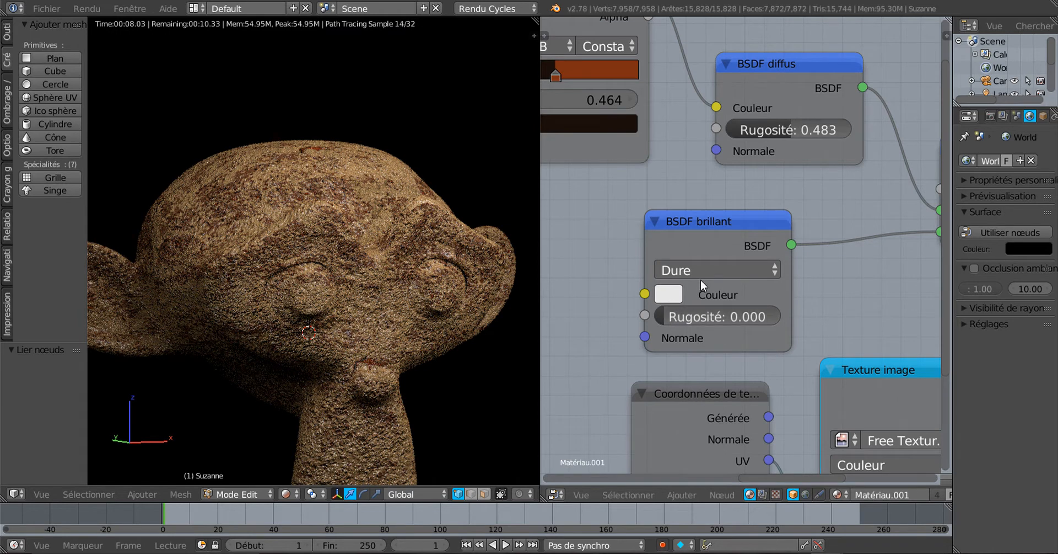
scroll(781, 287, "down", 1)
scroll(781, 287, "down", 1)
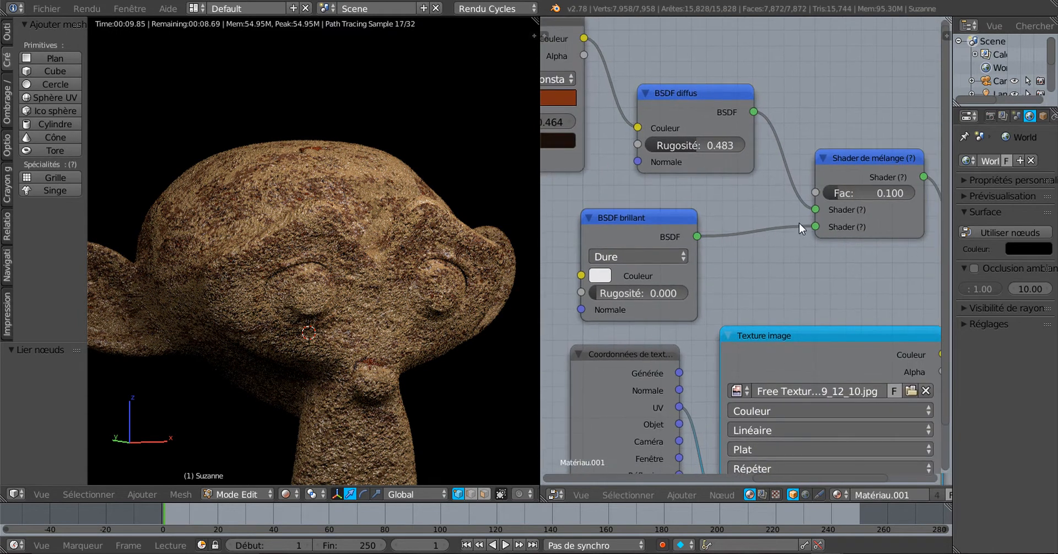
left_click_drag(816, 226, 752, 236)
left_click_drag(646, 220, 574, 217)
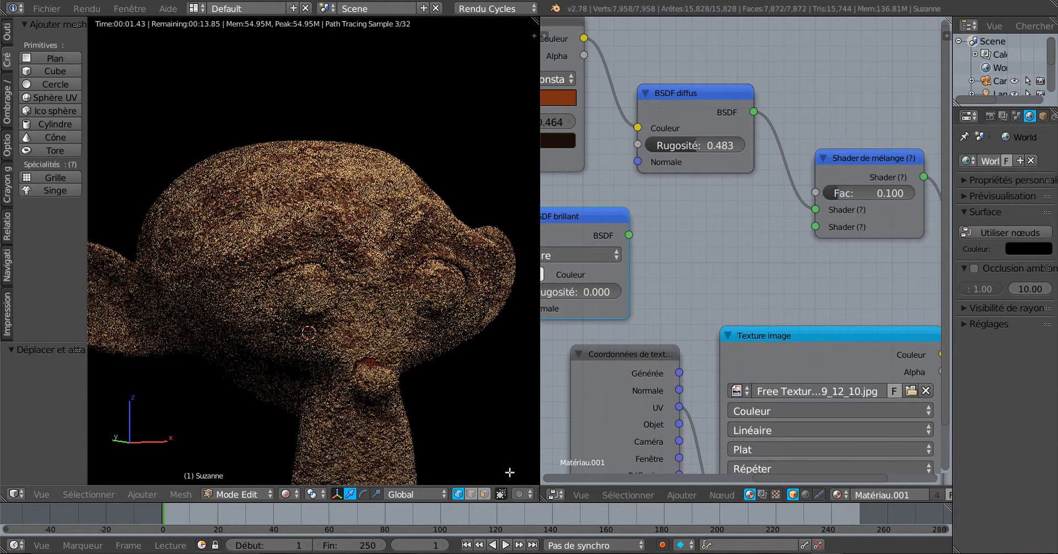
Step: Add a Toon BSDF below the diffuse BSDF and connect it to the mix shader's second shader input
left_click(684, 494)
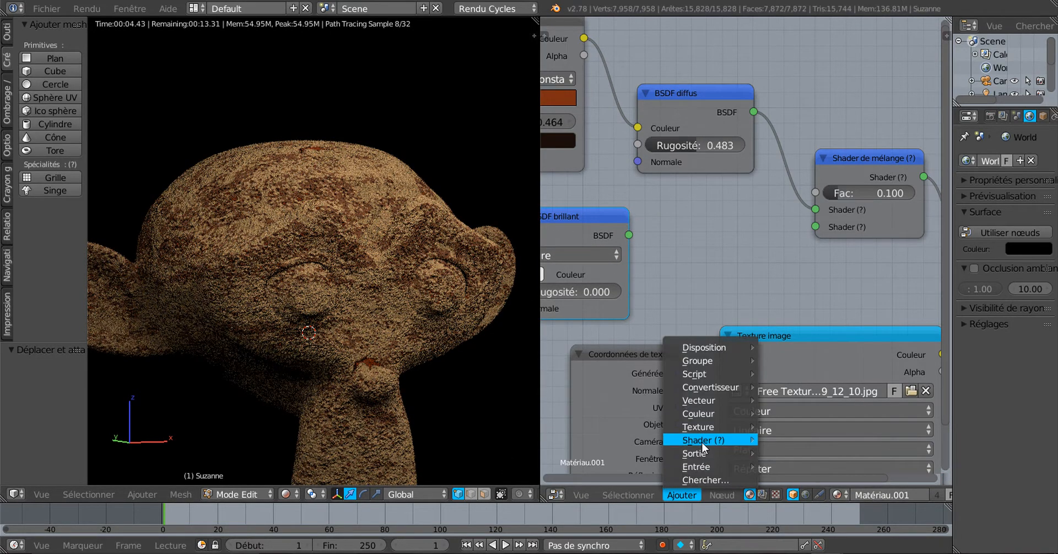
mouse_move(702, 440)
left_click(798, 366)
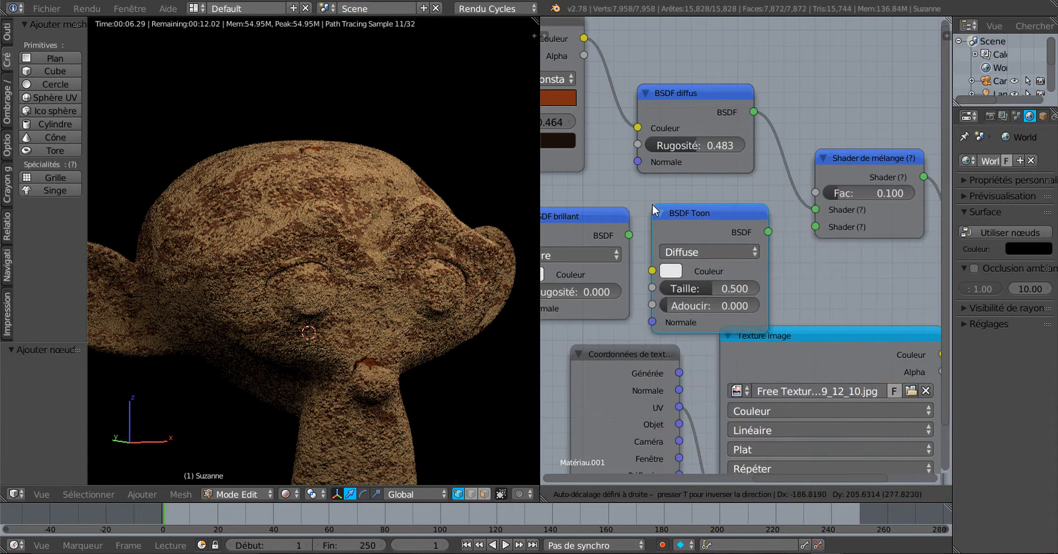
left_click(653, 204)
left_click_drag(768, 231, 816, 225)
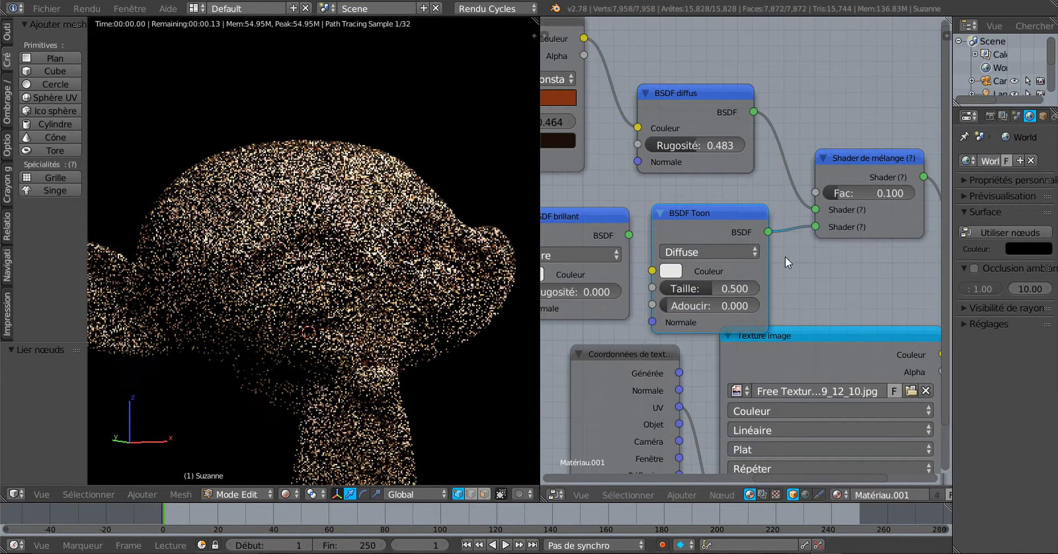
Step: Switch the Toon BSDF's component to Brillant and set its Taille to 0.033 and Adoucir to 0.275
scroll(678, 317, "up", 2)
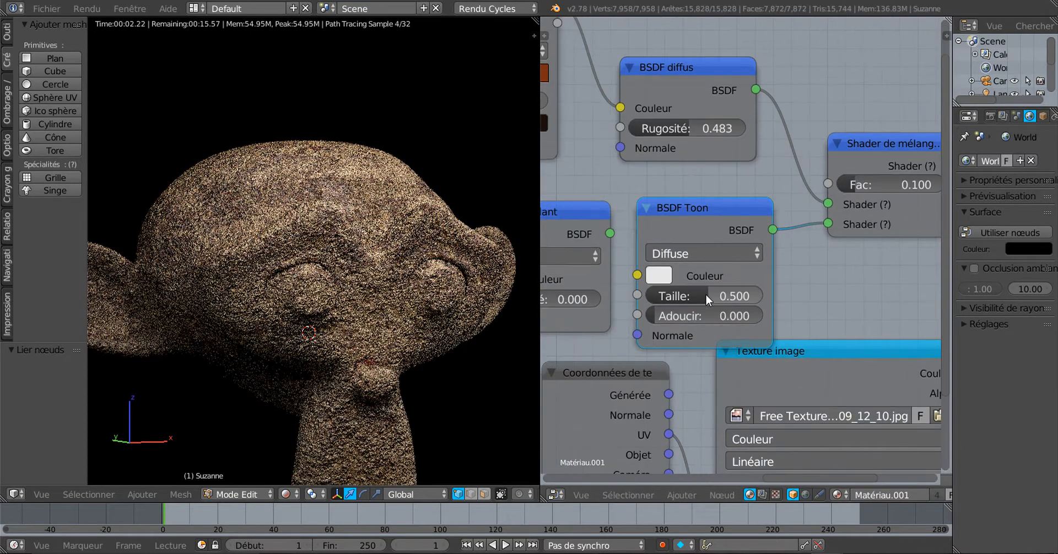
left_click_drag(706, 294, 656, 294)
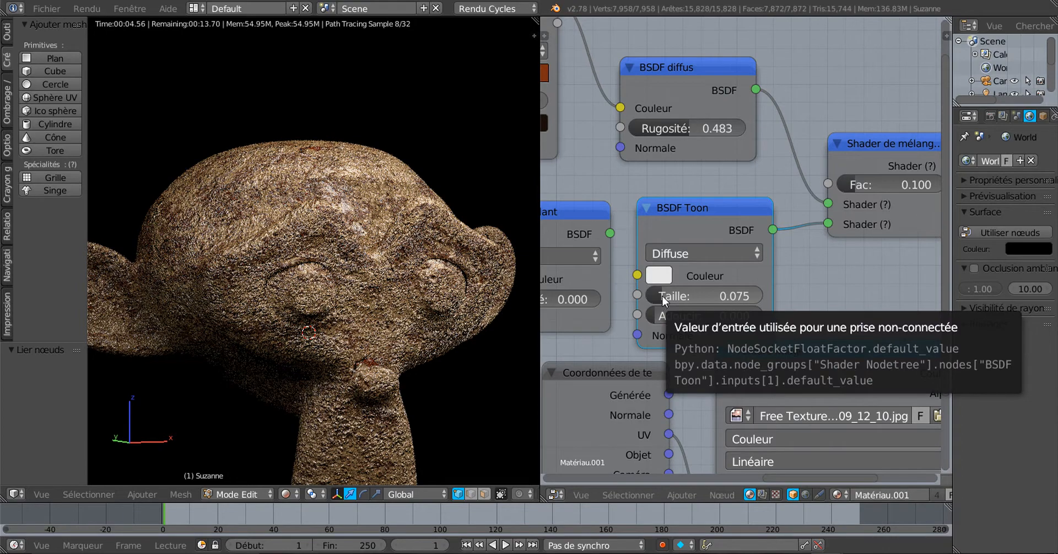
left_click_drag(663, 295, 667, 312)
left_click(693, 250)
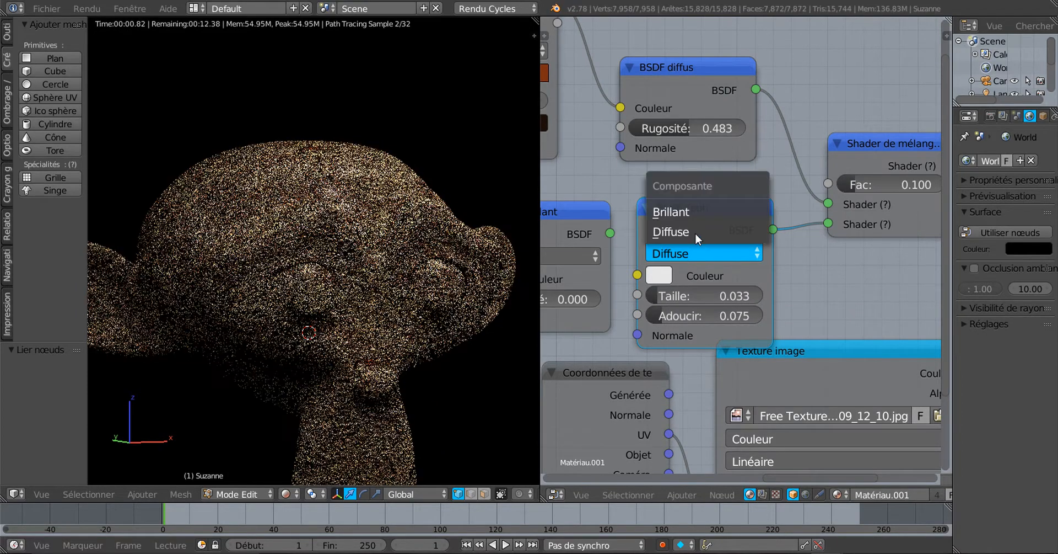
left_click(699, 212)
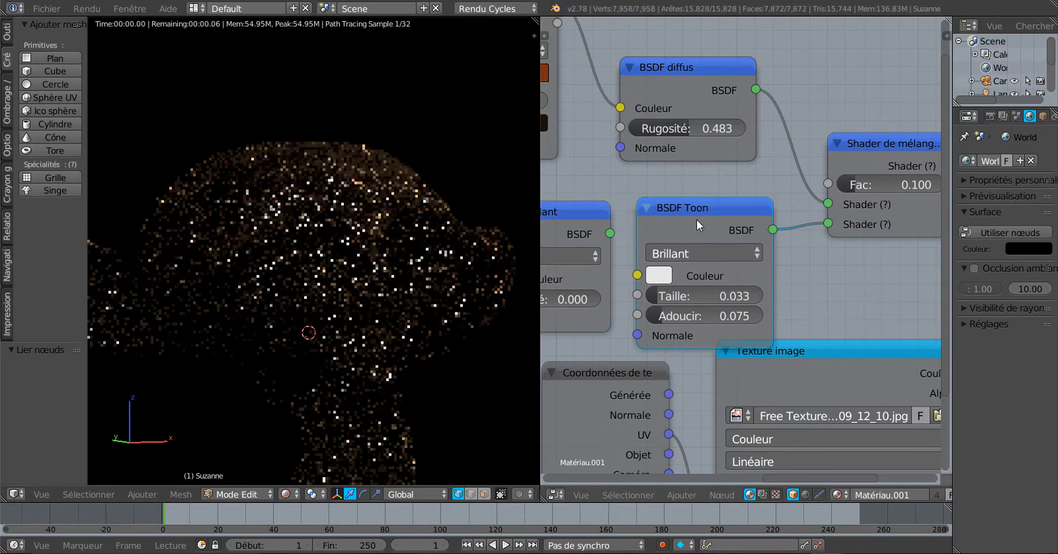
left_click_drag(666, 318, 693, 317)
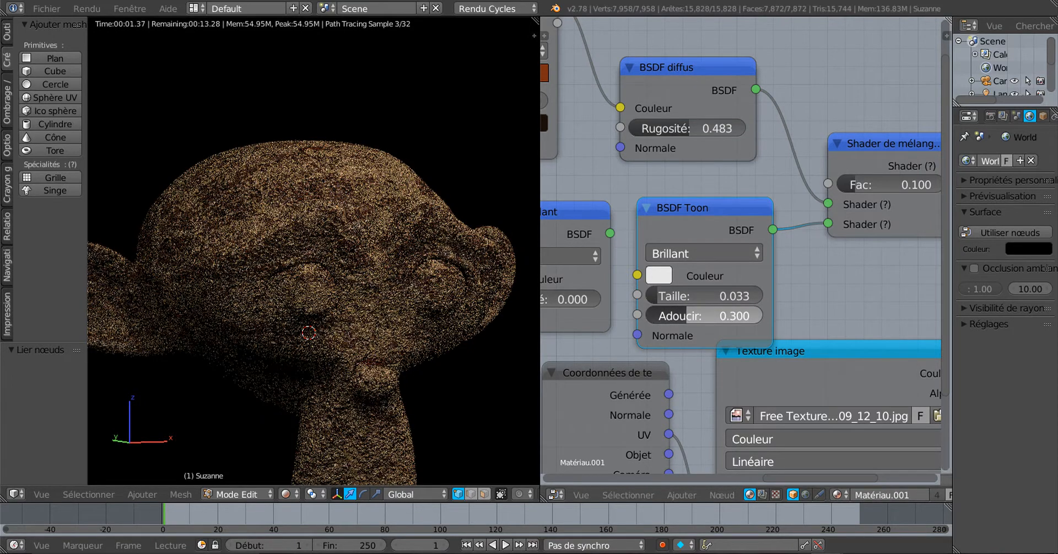
left_click_drag(693, 318, 690, 317)
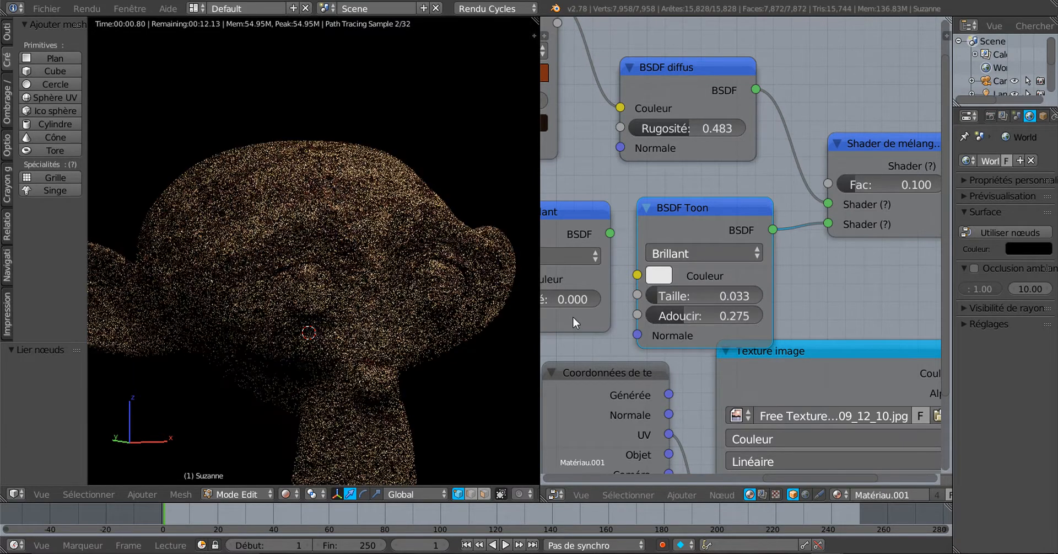
Step: Recolour the colour ramp's first stop, at position 0.132, from the tan tone to a rusty orange
scroll(624, 205, "down", 3)
middle_click_drag(678, 252, 863, 348)
scroll(652, 229, "up", 3)
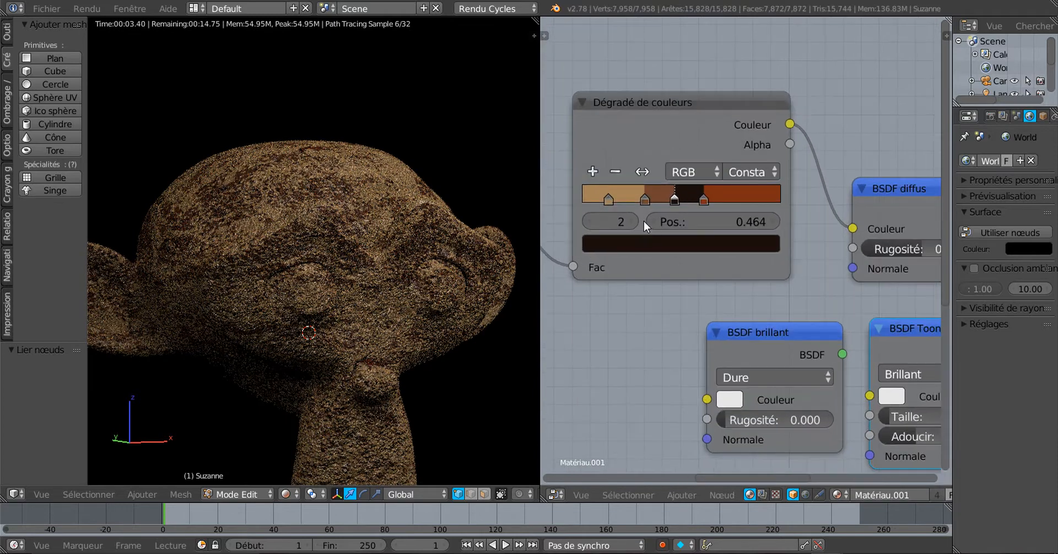
left_click(607, 199)
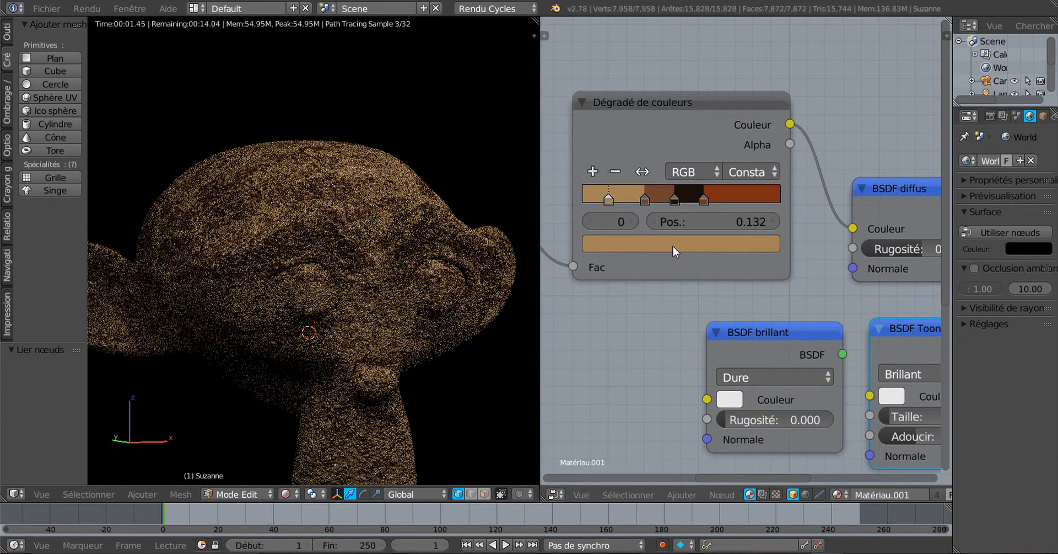
left_click(673, 245)
left_click(647, 373)
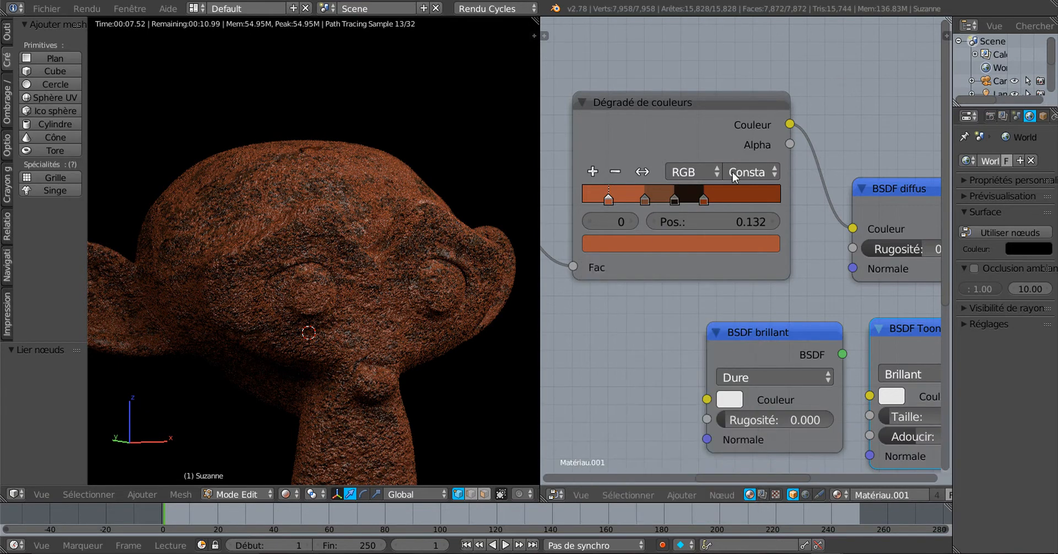
Step: Shift the colour ramp's last stop further along the gradient and move the dark stop to position 0.518
scroll(623, 375, "down", 2)
scroll(391, 348, "down", 4)
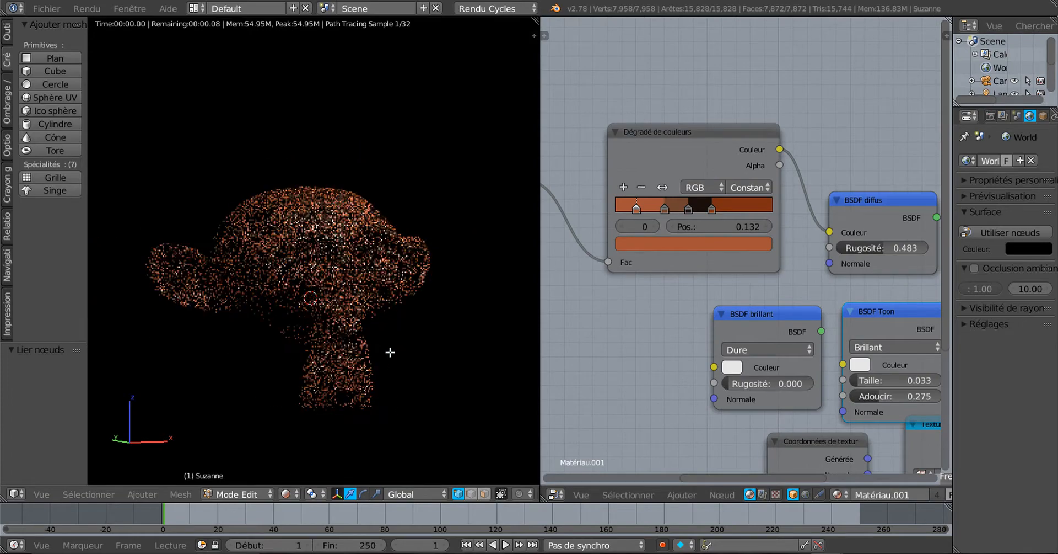
scroll(420, 275, "up", 5)
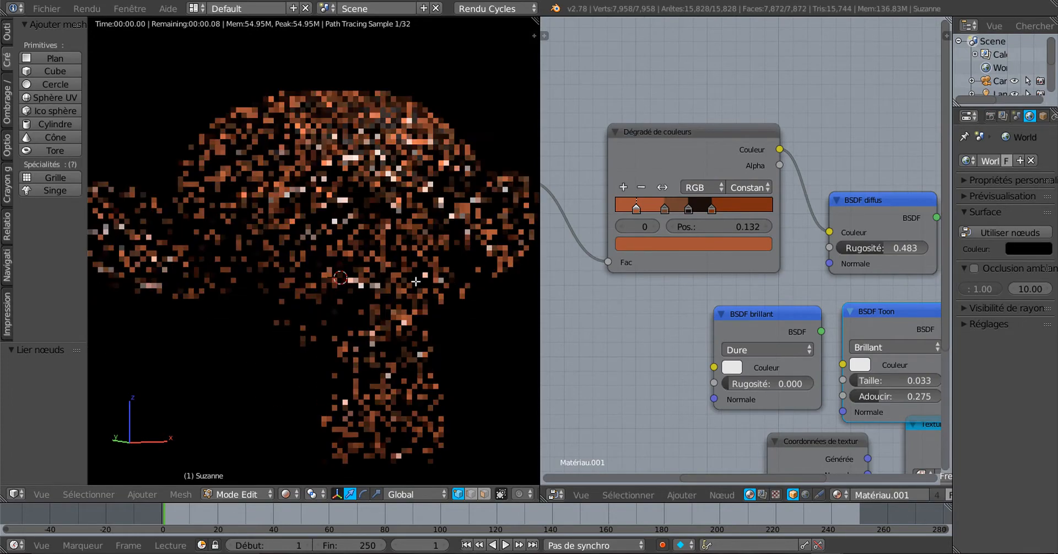
middle_click_drag(418, 330, 390, 333, "shift")
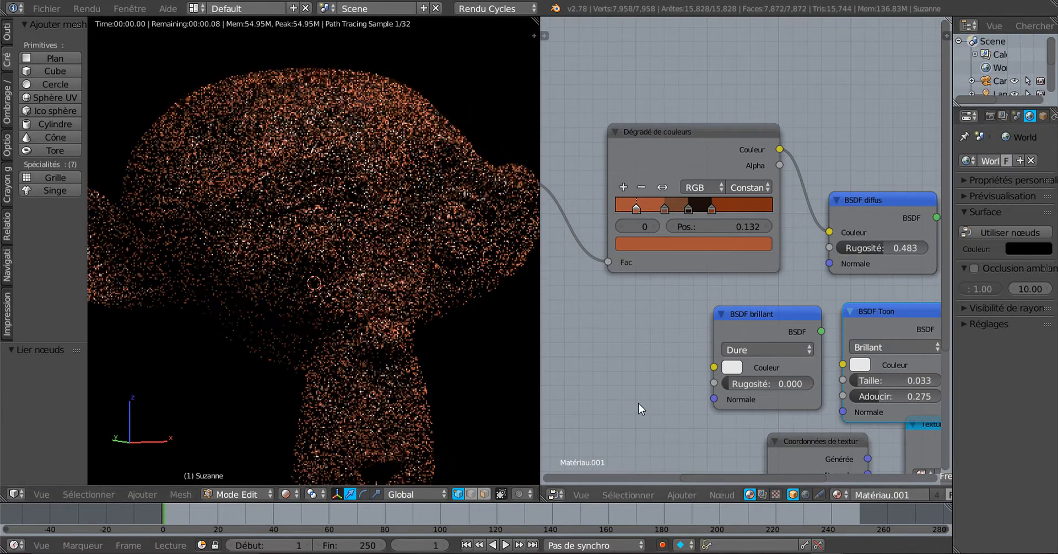
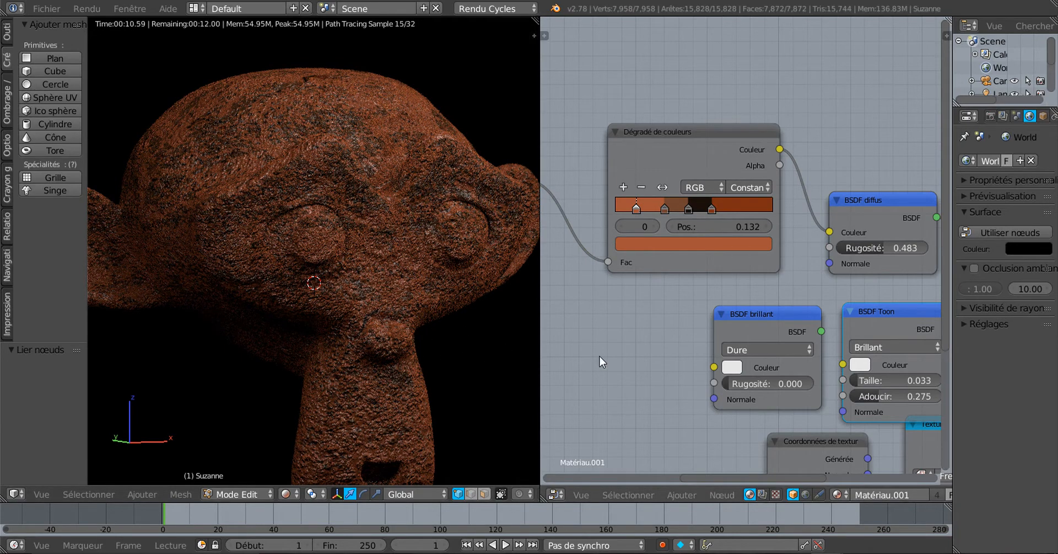
key("Home")
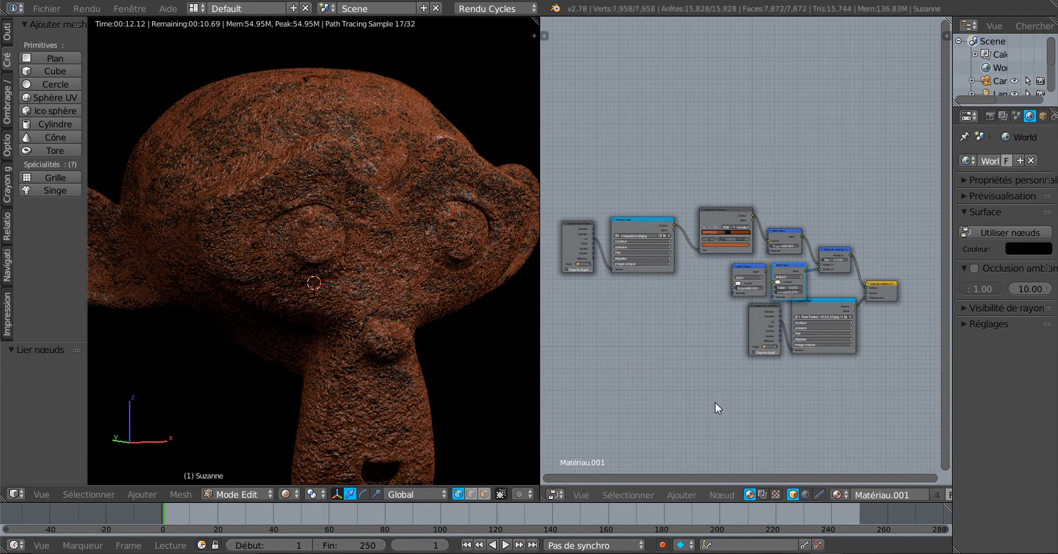
middle_click_drag(716, 402, 637, 349)
scroll(637, 350, "up", 4)
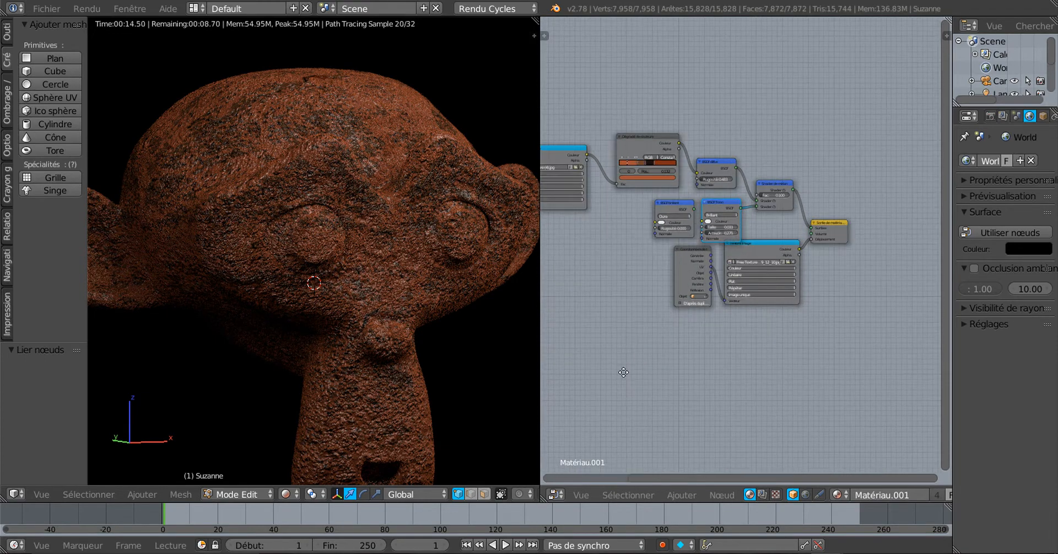
middle_click_drag(654, 254, 685, 299)
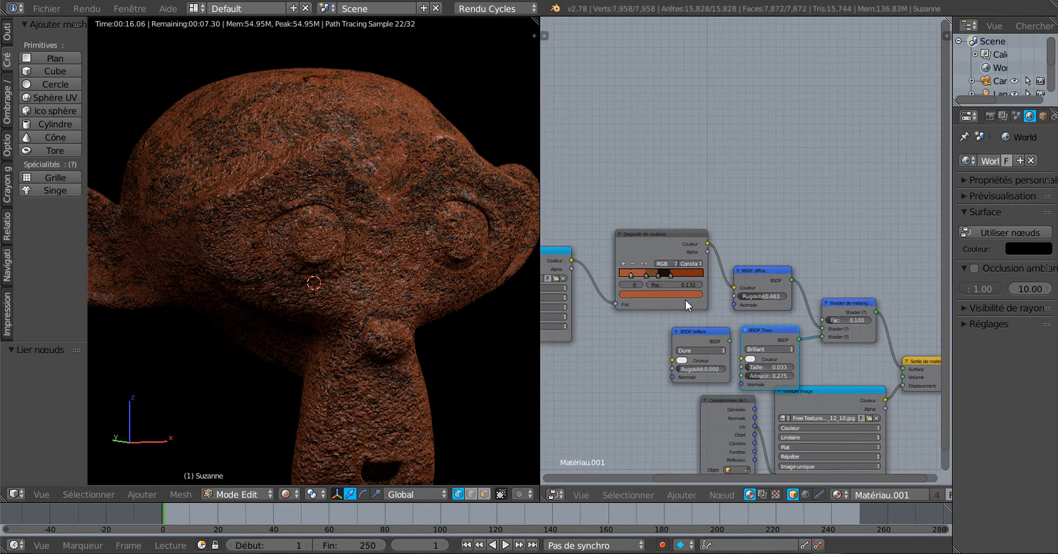
scroll(673, 282, "up", 2)
left_click_drag(653, 285, 660, 285)
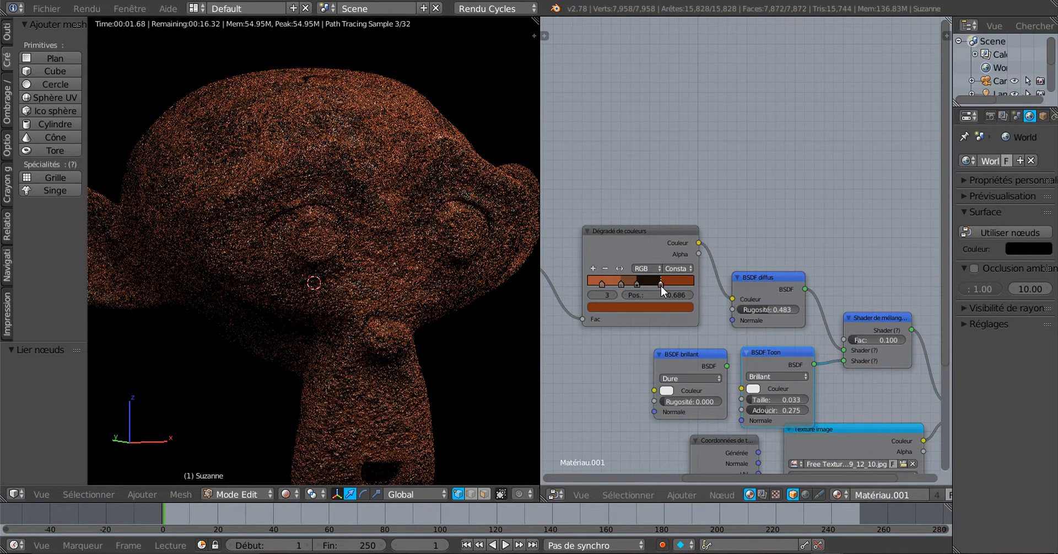
left_click_drag(661, 285, 643, 283)
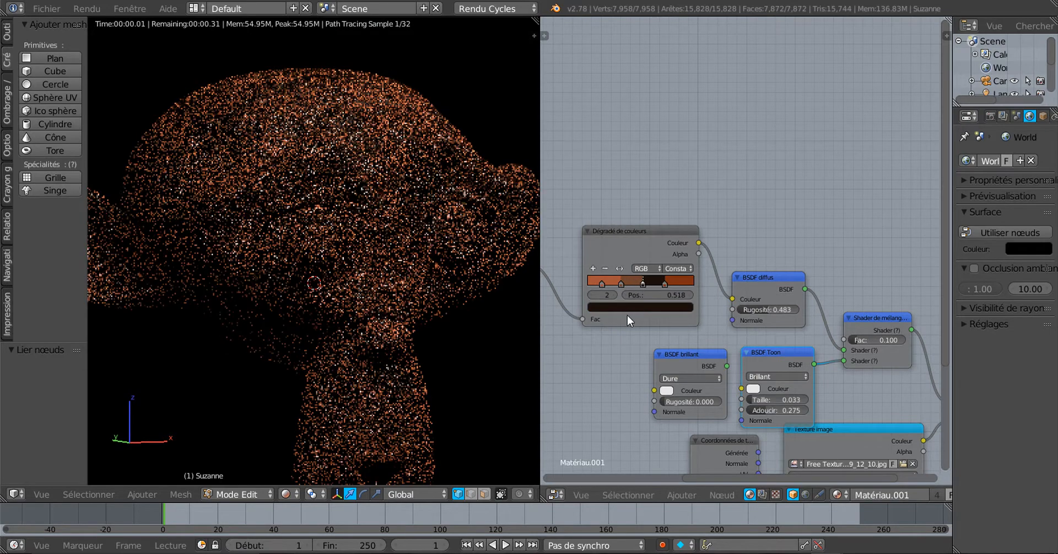
Step: Move the displacement image texture and its texture coordinate node down, clear of the shader nodes
scroll(628, 316, "down", 6)
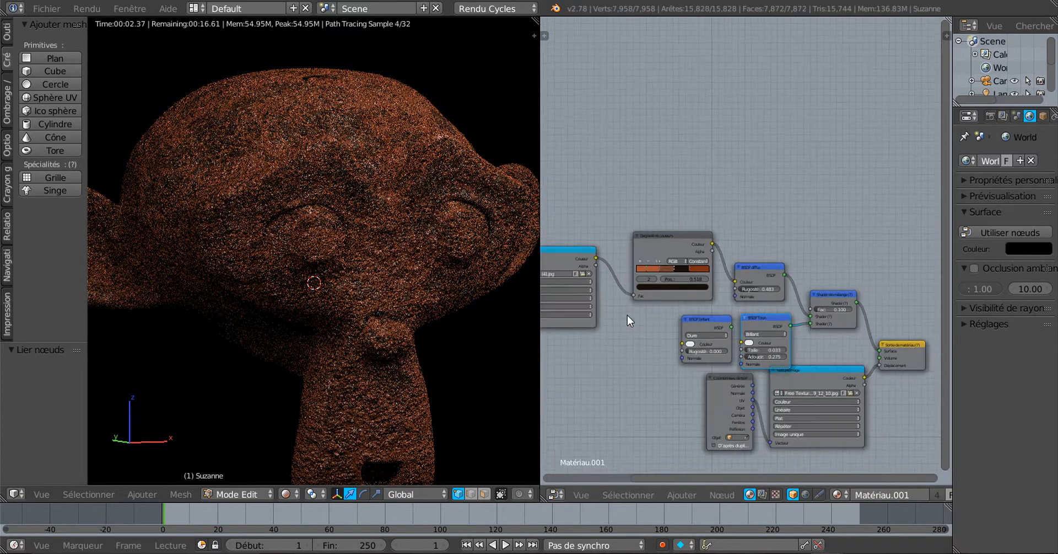
middle_click_drag(628, 315, 734, 259)
scroll(733, 311, "down", 3)
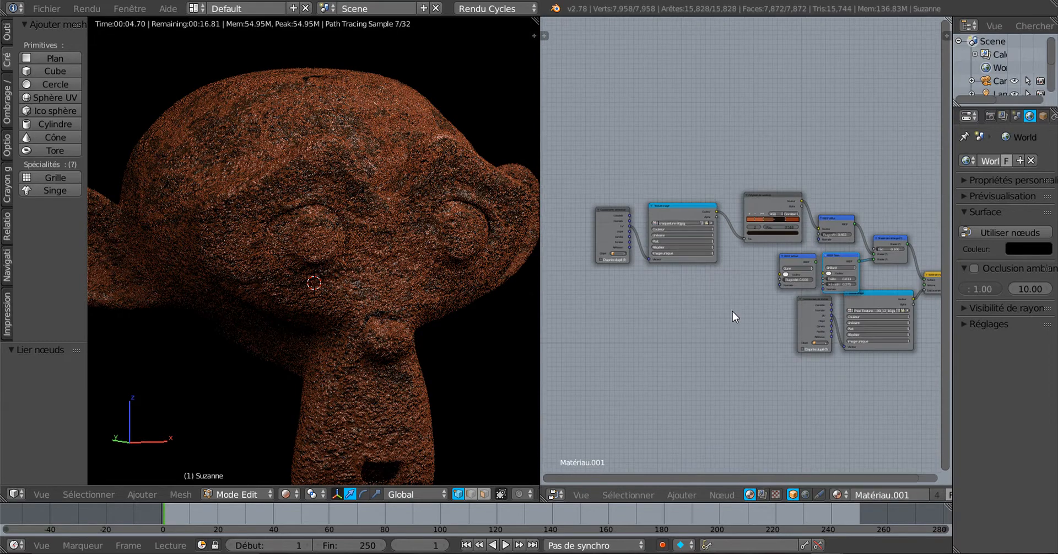
middle_click_drag(732, 311, 659, 258)
left_click_drag(815, 242, 818, 263)
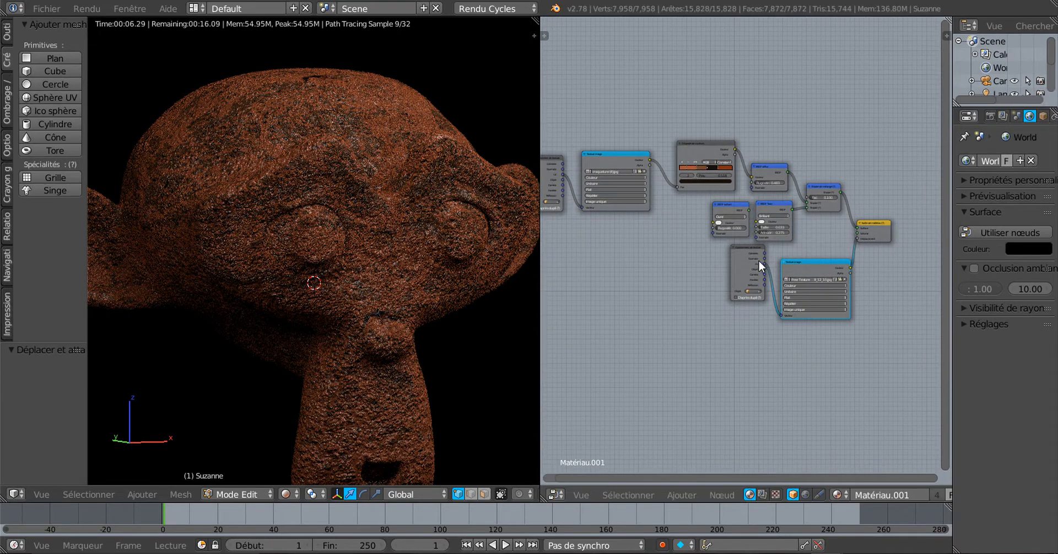
left_click_drag(747, 247, 750, 262)
Step: Move the unconnected glossy BSDF node up above the diffuse BSDF, out of the node chain
scroll(690, 302, "up", 3)
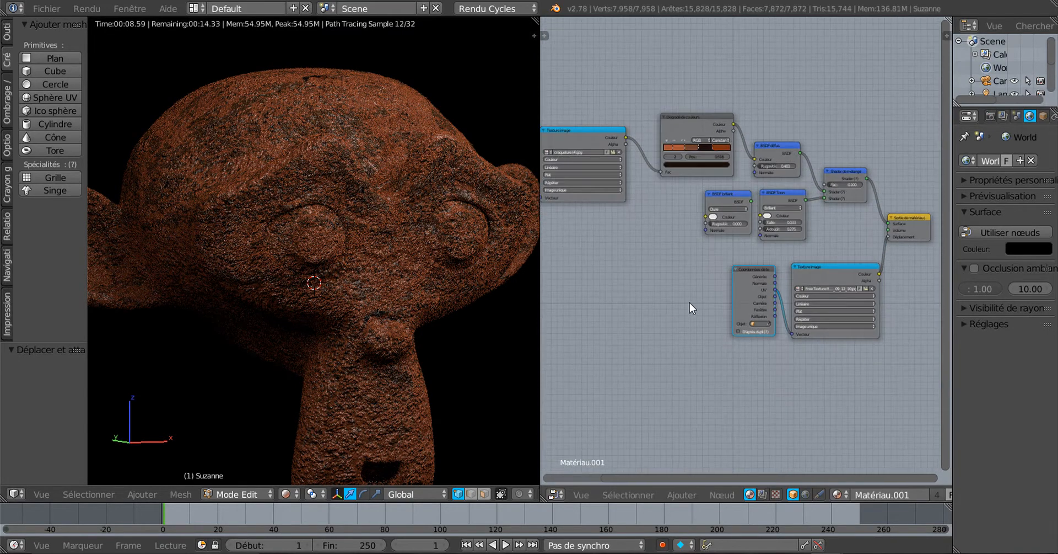
middle_click_drag(698, 268, 685, 332)
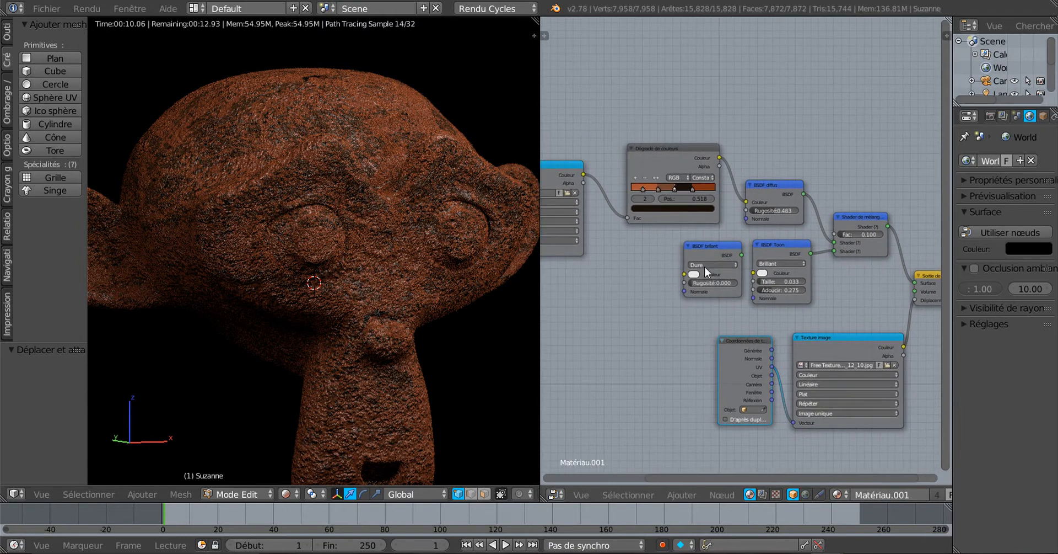
left_click_drag(696, 250, 798, 42)
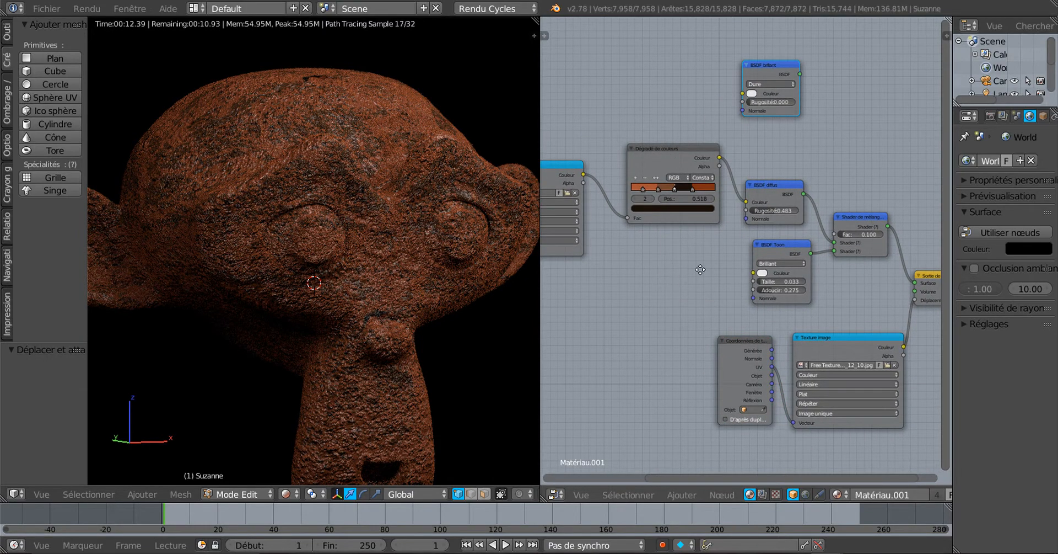
Step: Disconnect the UV coordinates from the vector input of the craquelure (4).jpg image texture
middle_click_drag(700, 269, 815, 300)
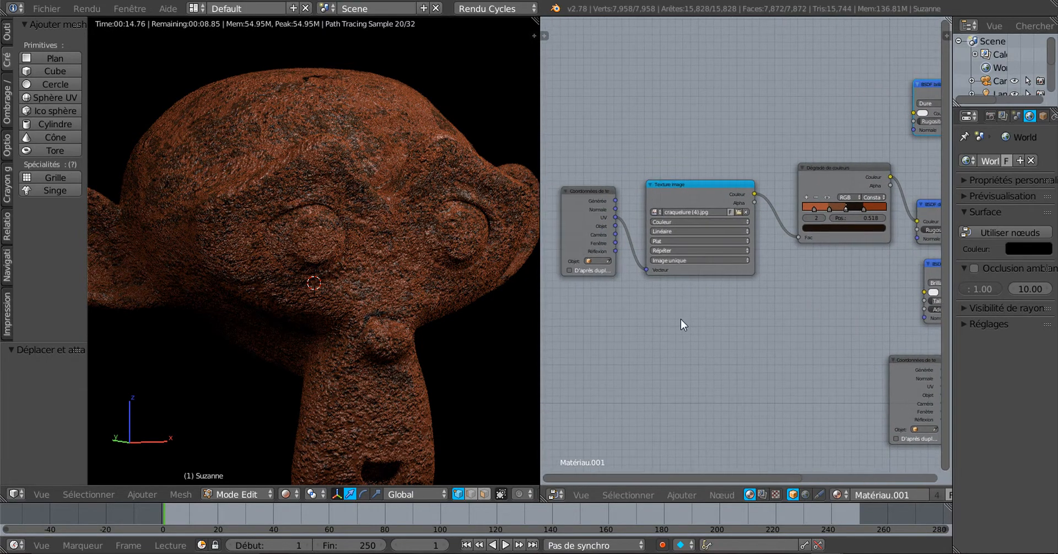
scroll(680, 318, "up", 2)
middle_click_drag(677, 320, 744, 330)
scroll(696, 345, "up", 3)
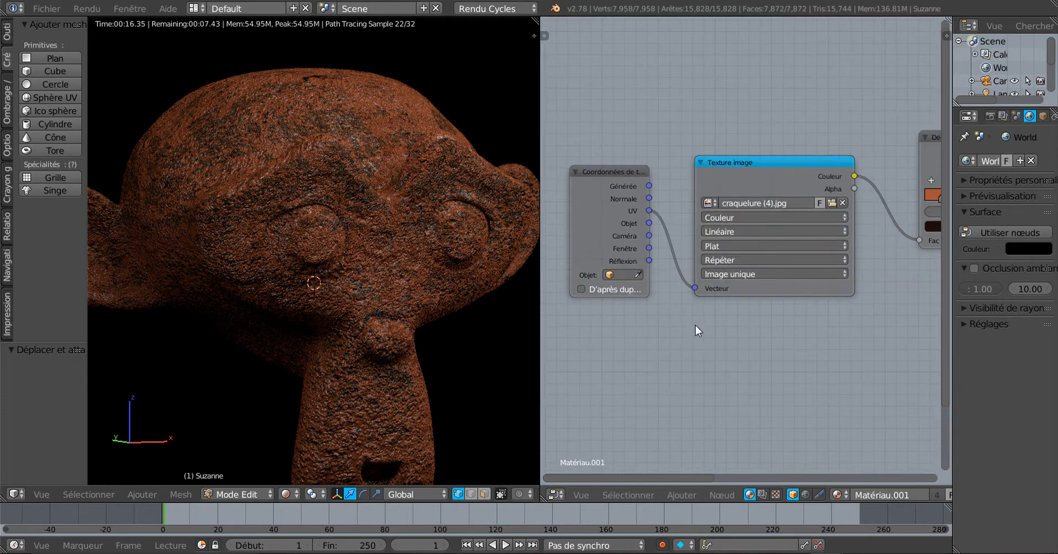
scroll(696, 324, "up", 1)
left_click_drag(683, 298, 668, 307)
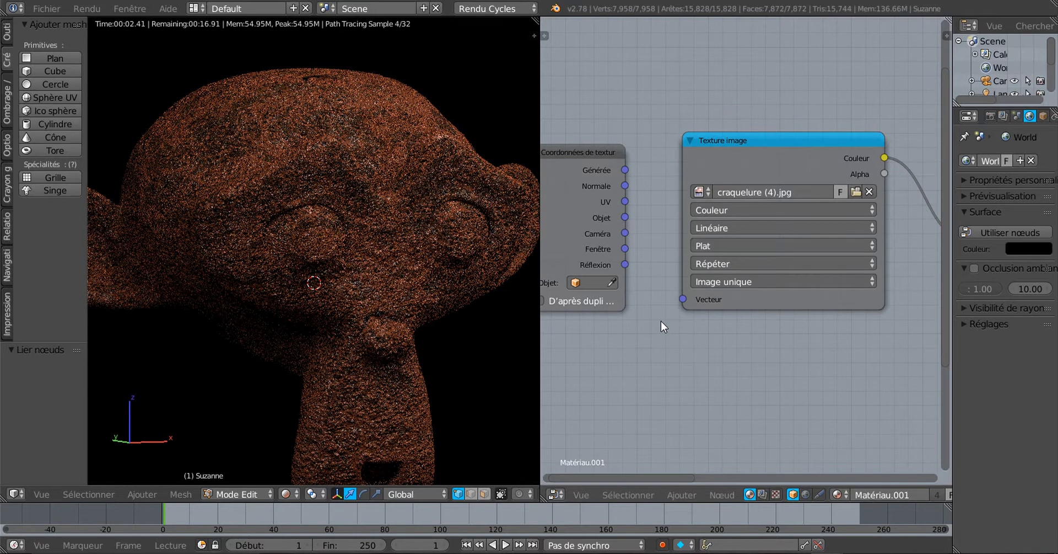
Step: Try the Générée, Normale and UV coordinates in turn as the vector of the craquelure (4).jpg image texture
scroll(653, 333, "down", 2)
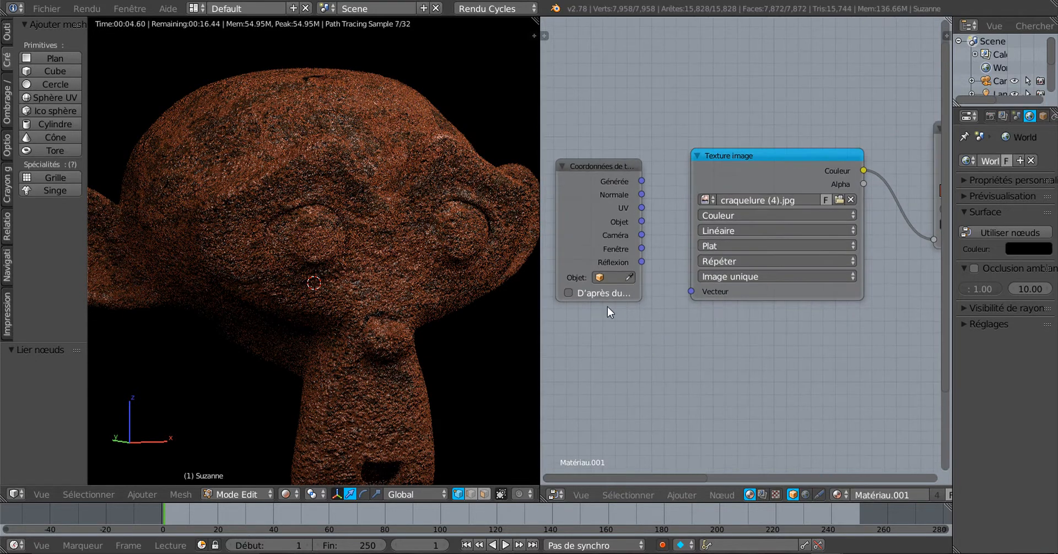
scroll(669, 319, "up", 1)
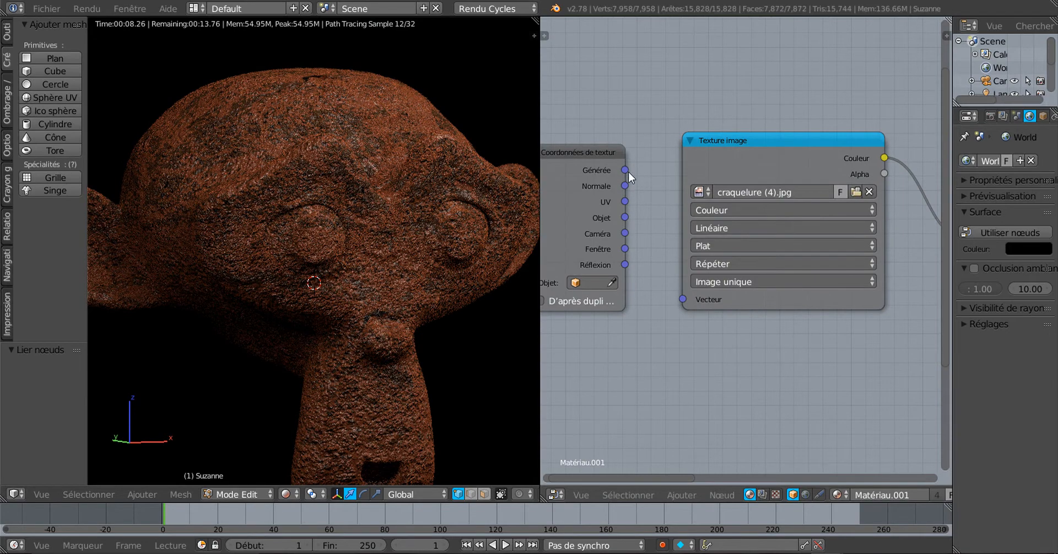
left_click_drag(627, 170, 683, 298)
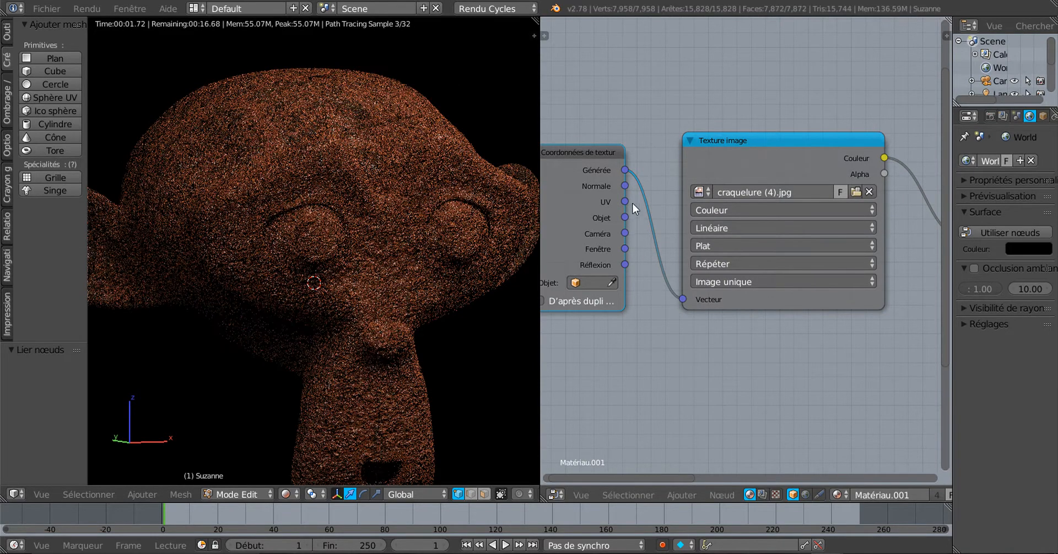
left_click_drag(624, 185, 684, 301)
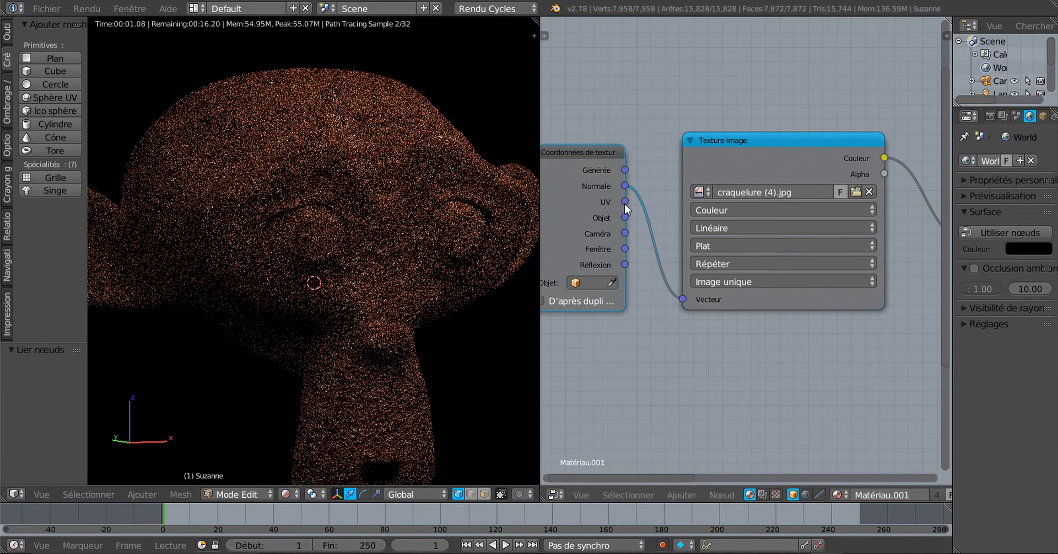
left_click_drag(626, 200, 683, 301)
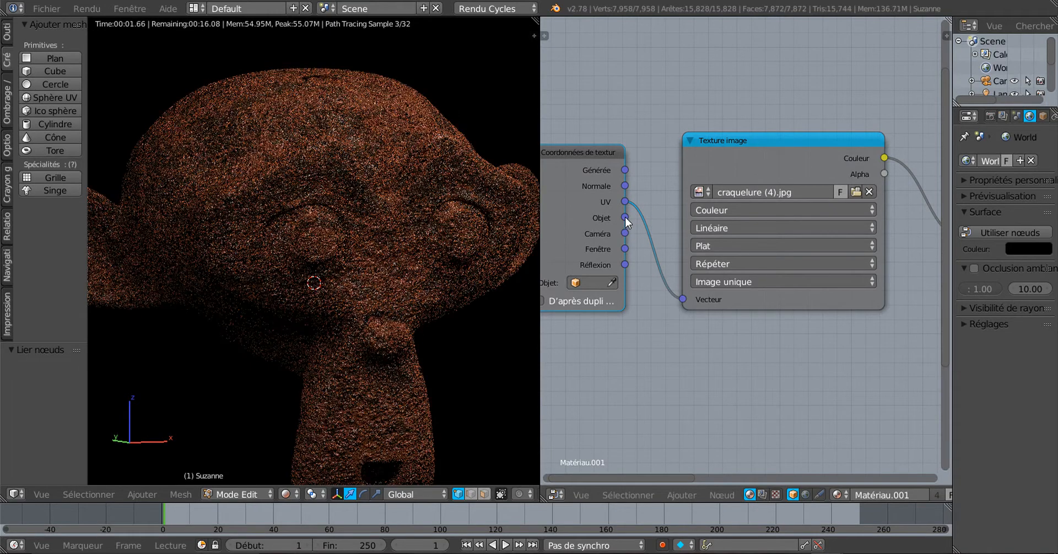
Step: Try the Objet and Caméra coordinates in turn as the vector of the craquelure (4).jpg image texture, ending with UV reconnected
left_click_drag(626, 216, 684, 299)
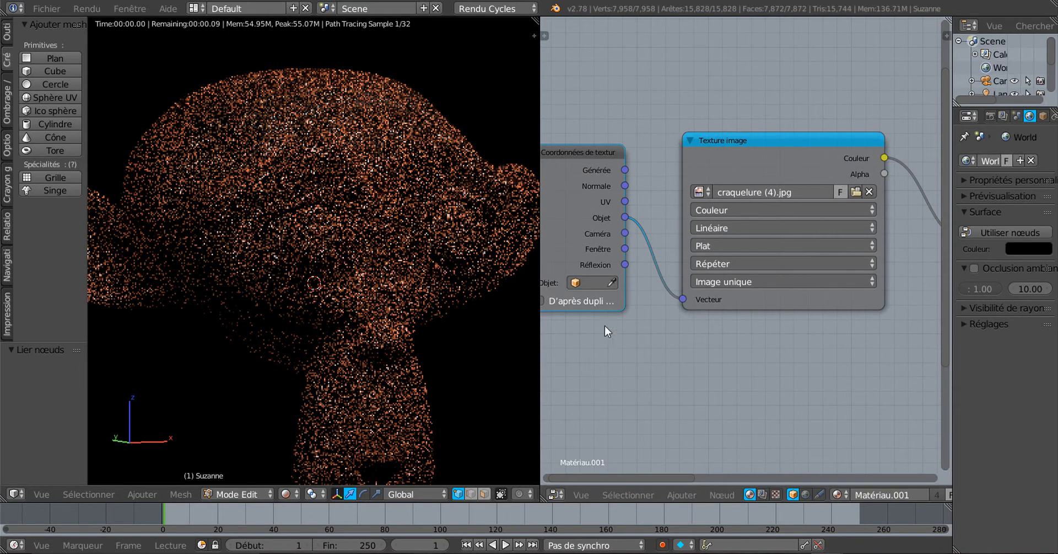
left_click_drag(626, 232, 682, 300)
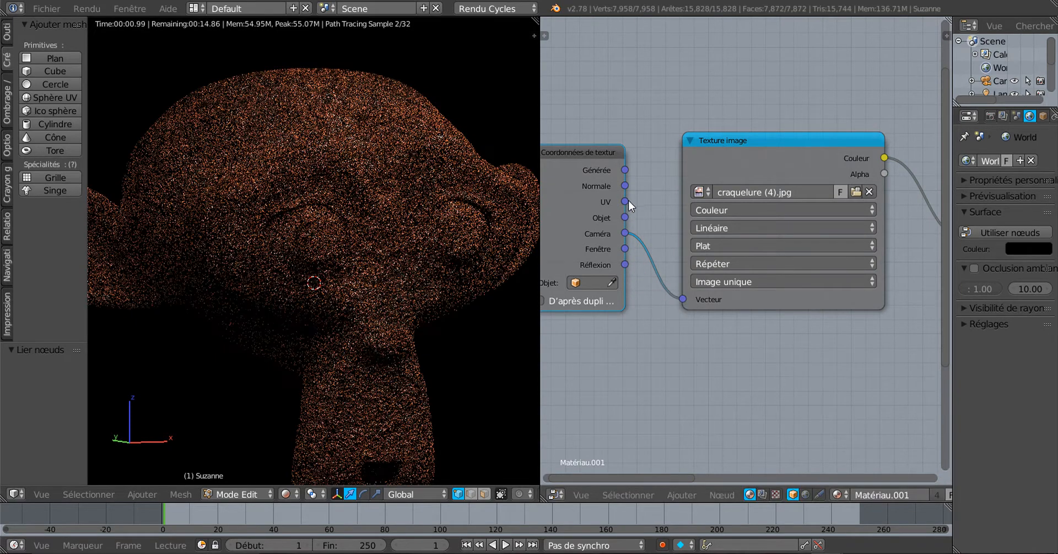
left_click_drag(627, 201, 666, 296)
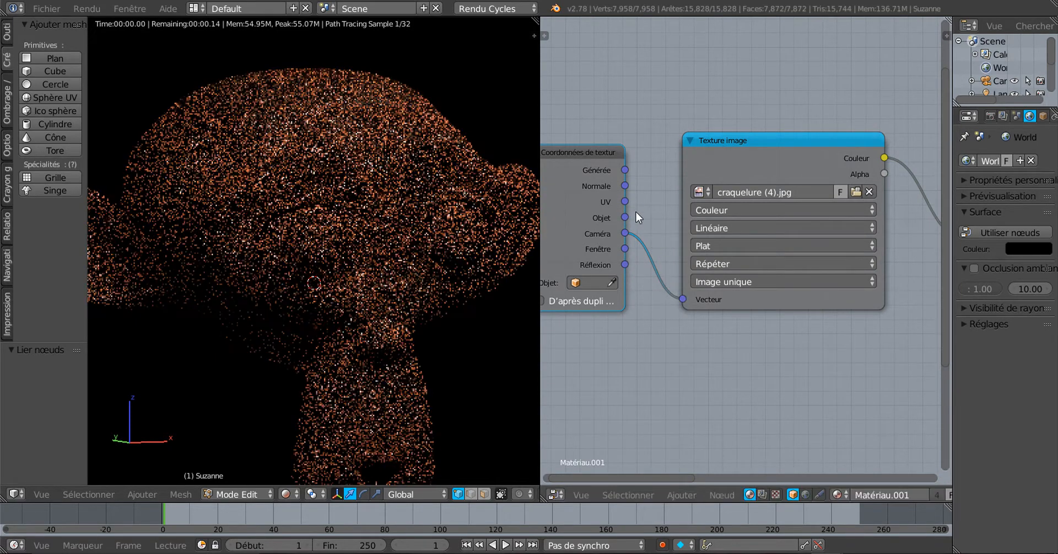
left_click_drag(625, 201, 677, 303)
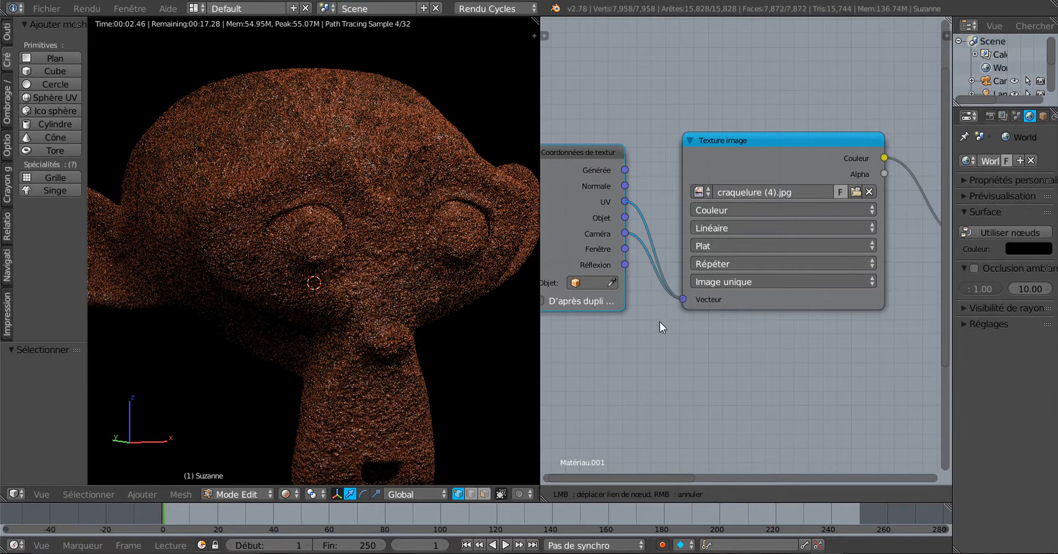
scroll(647, 343, "down", 2)
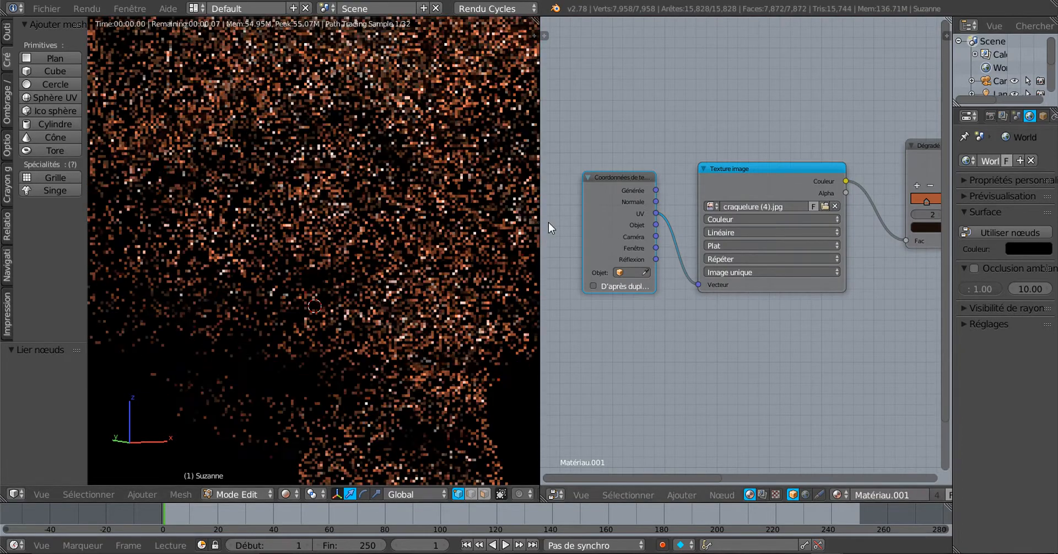
scroll(623, 210, "down", 1)
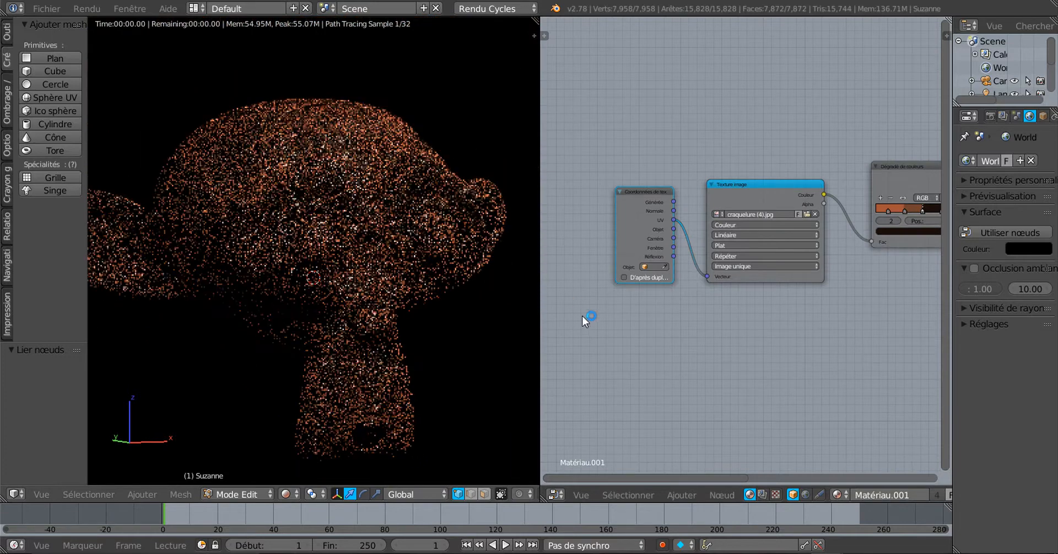
Step: Disconnect the craquelure (4).jpg colour output from the colour ramp's Fac input and reconnect it to compare the render
middle_click_drag(639, 338, 573, 342)
scroll(735, 306, "up", 3)
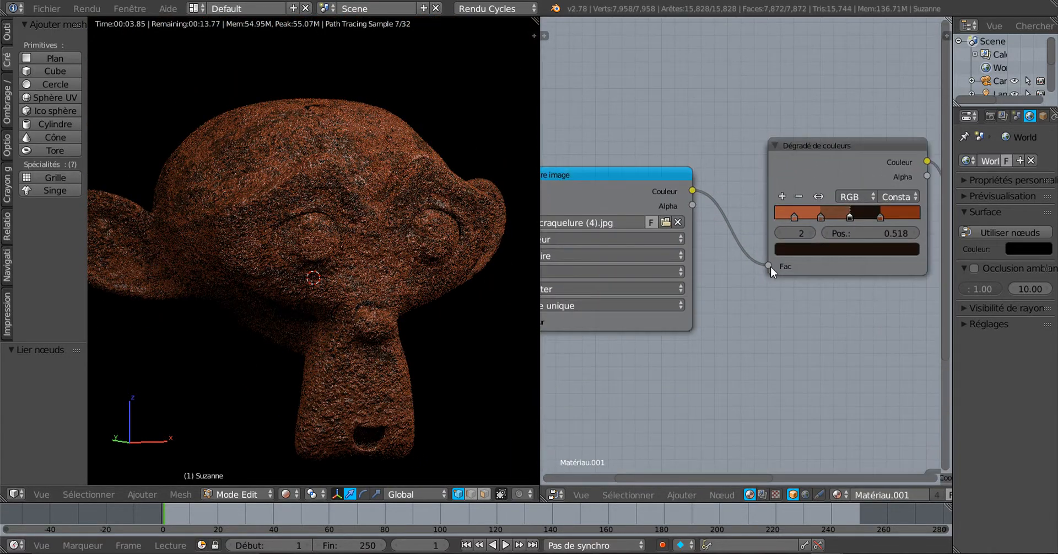
left_click_drag(770, 266, 759, 273)
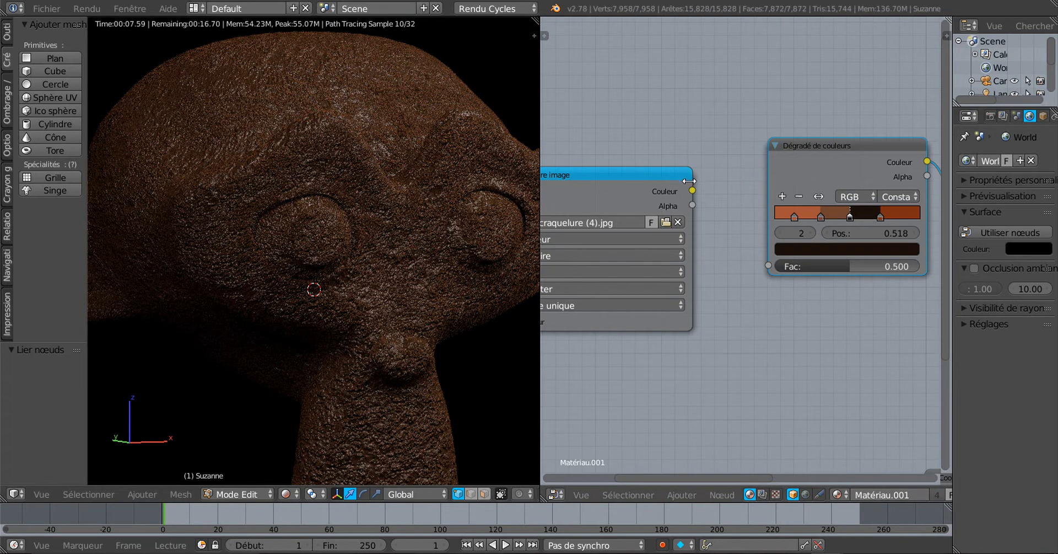
left_click_drag(689, 189, 710, 197)
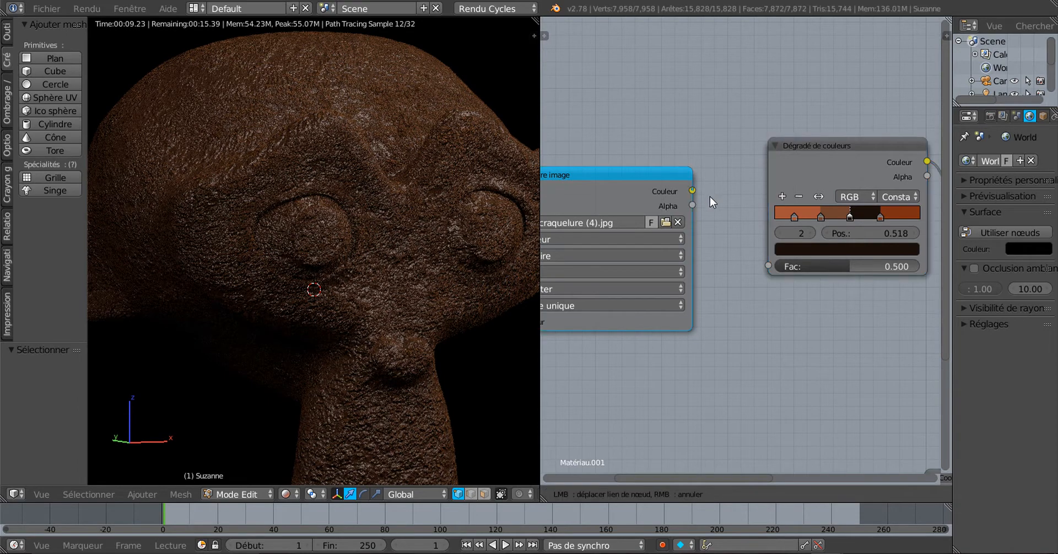
left_click_drag(753, 286, 768, 266)
scroll(742, 303, "down", 4)
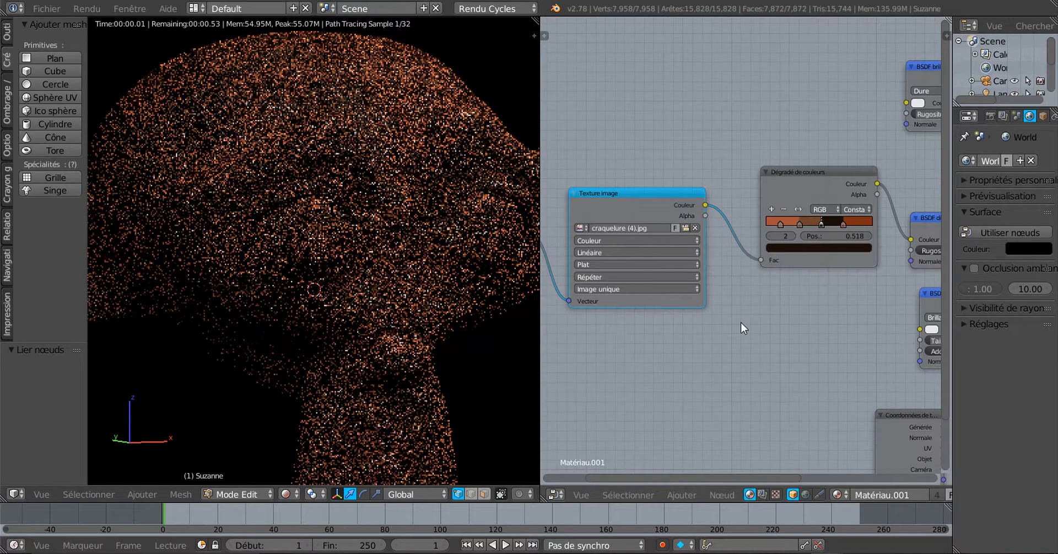
Step: Move the rust displacement image texture and its texture coordinate node farther away from the material output node
middle_click_drag(689, 334, 638, 327)
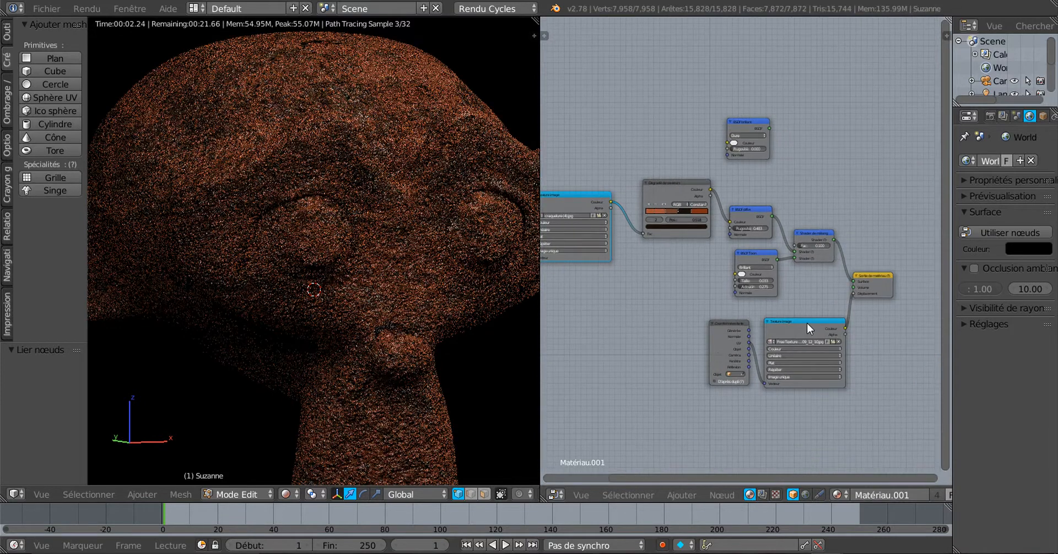
left_click(730, 328)
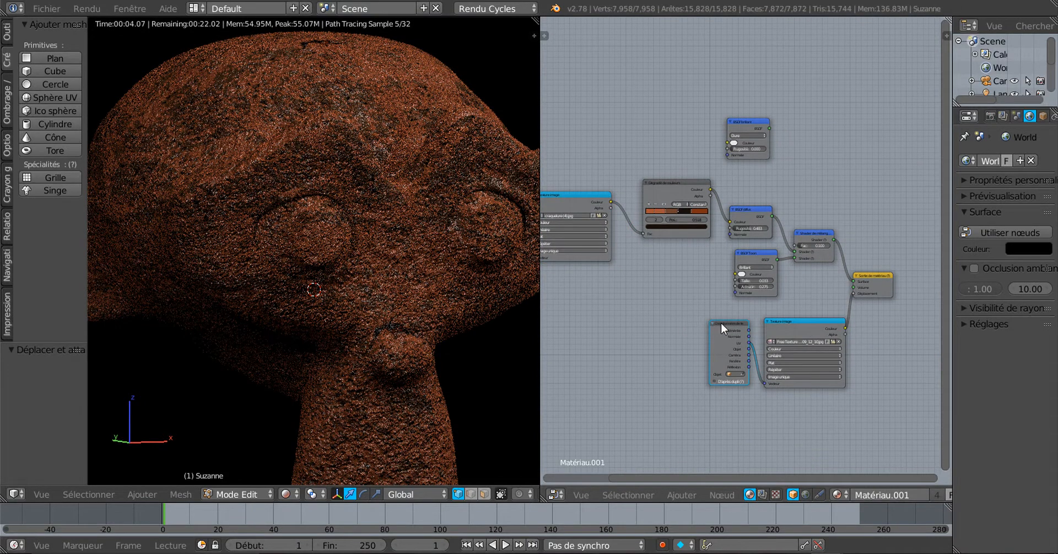
left_click_drag(722, 322, 696, 321)
left_click_drag(793, 321, 782, 323)
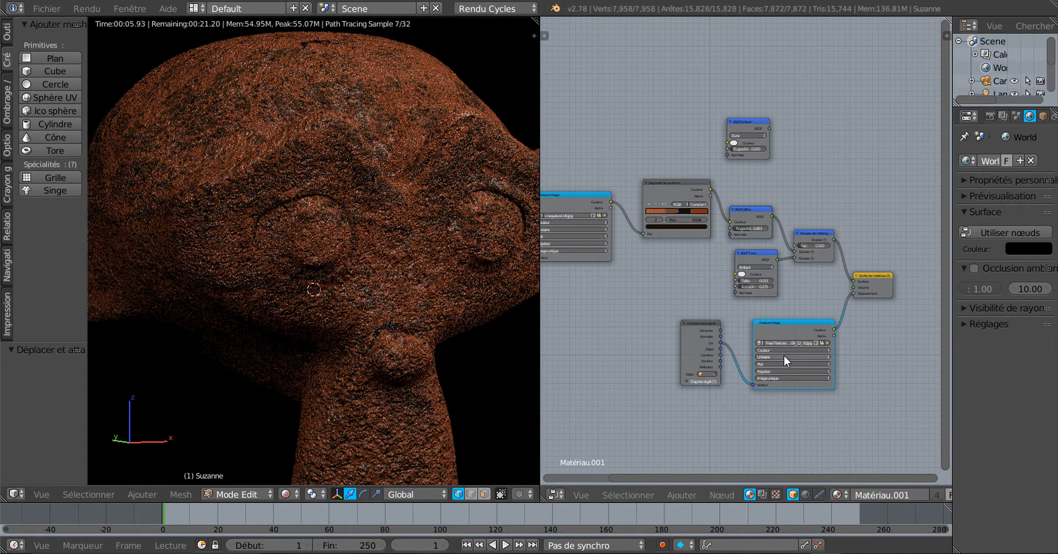
scroll(784, 355, "up", 3)
middle_click_drag(795, 361, 758, 284)
scroll(758, 286, "up", 3)
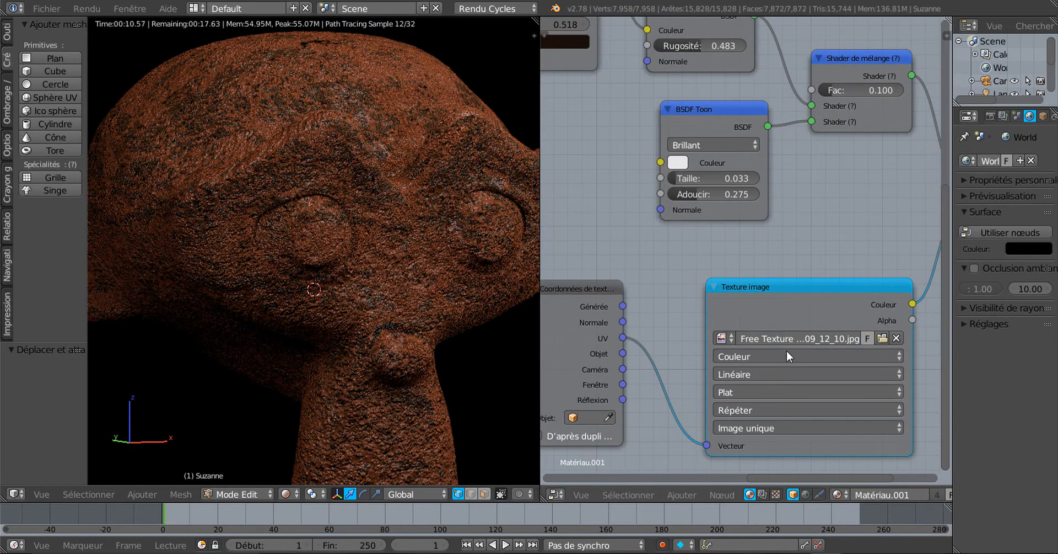
scroll(789, 355, "up", 1)
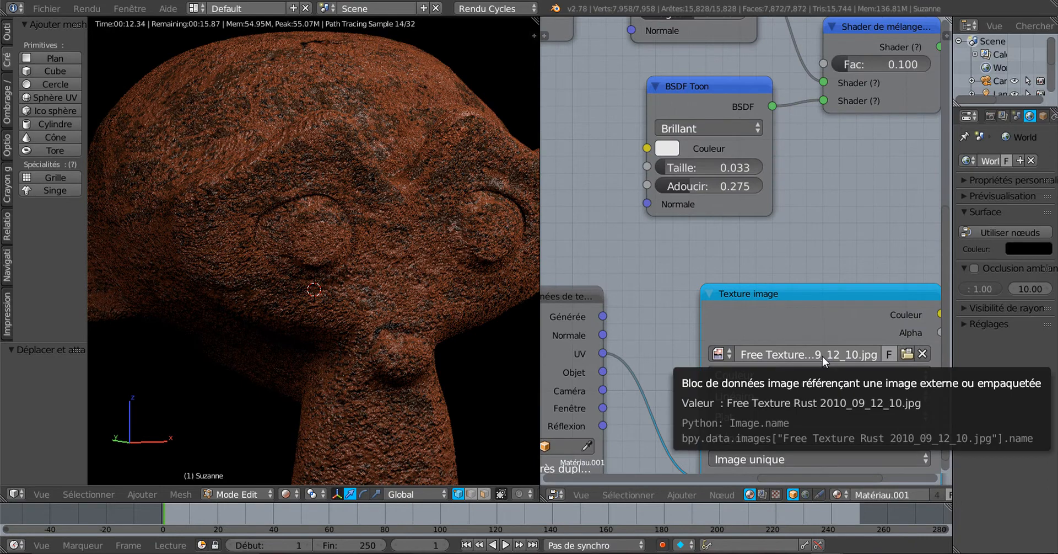
left_click_drag(817, 291, 785, 276)
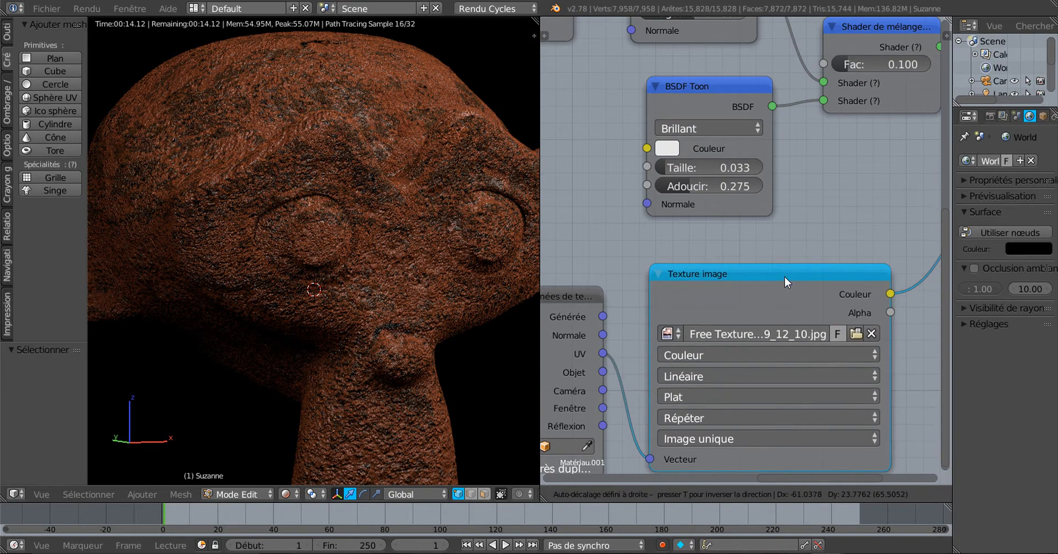
Step: Disconnect the Free Texture Rust image from the displacement input of the material output
scroll(802, 267, "down", 1)
scroll(869, 235, "down", 2)
left_click_drag(900, 221, 889, 232)
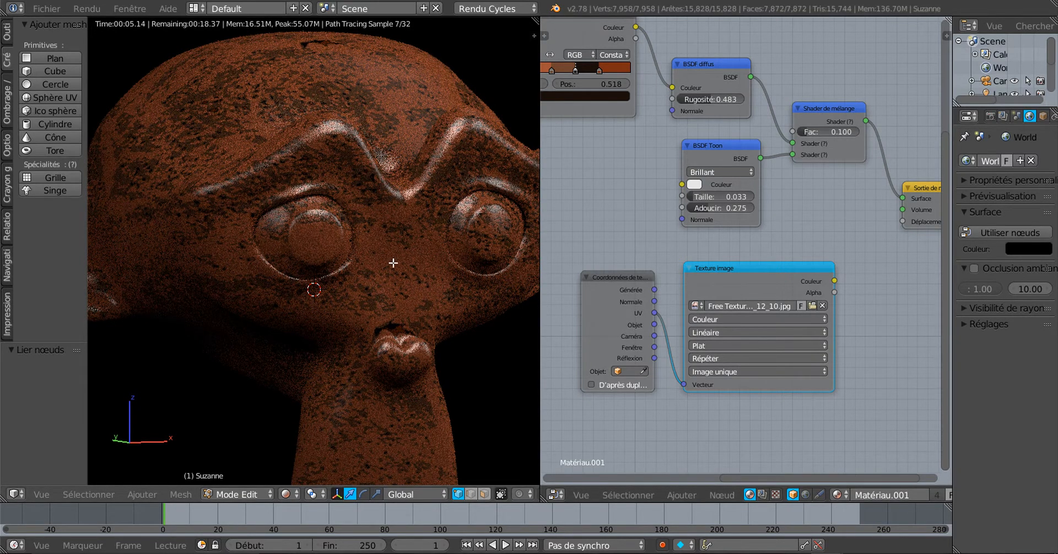
middle_click_drag(393, 263, 368, 303)
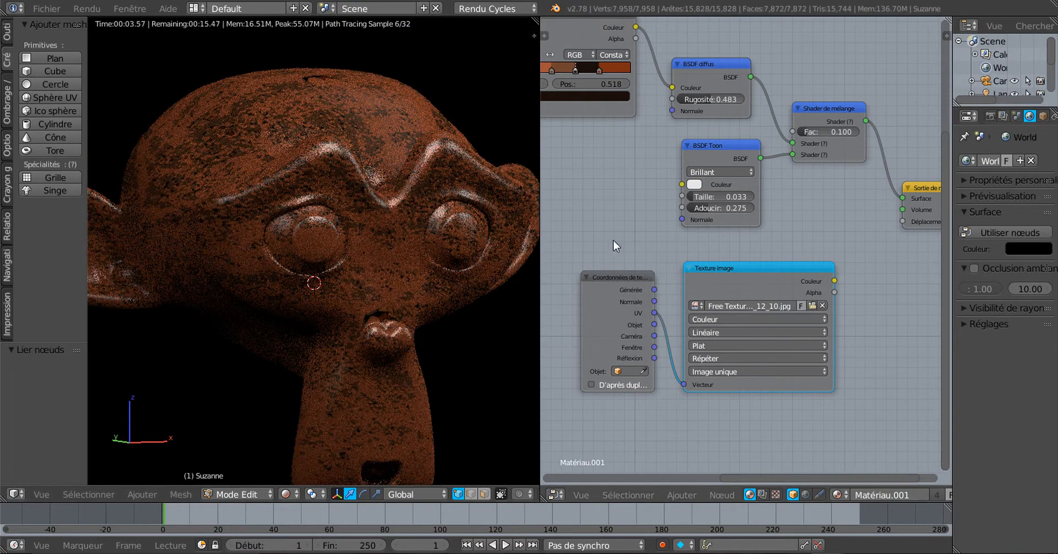
Step: Recolour the first stop of the colour ramp green, with R 0.065 and V 0.373
middle_click_drag(623, 223, 793, 296)
scroll(721, 249, "up", 4)
middle_click_drag(714, 266, 698, 334)
scroll(687, 331, "up", 3)
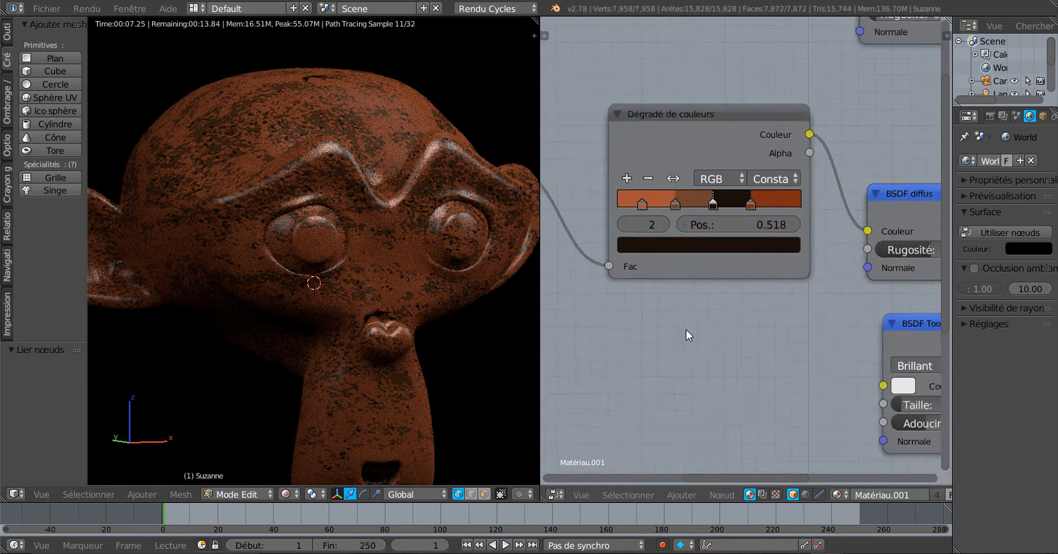
scroll(697, 274, "down", 4)
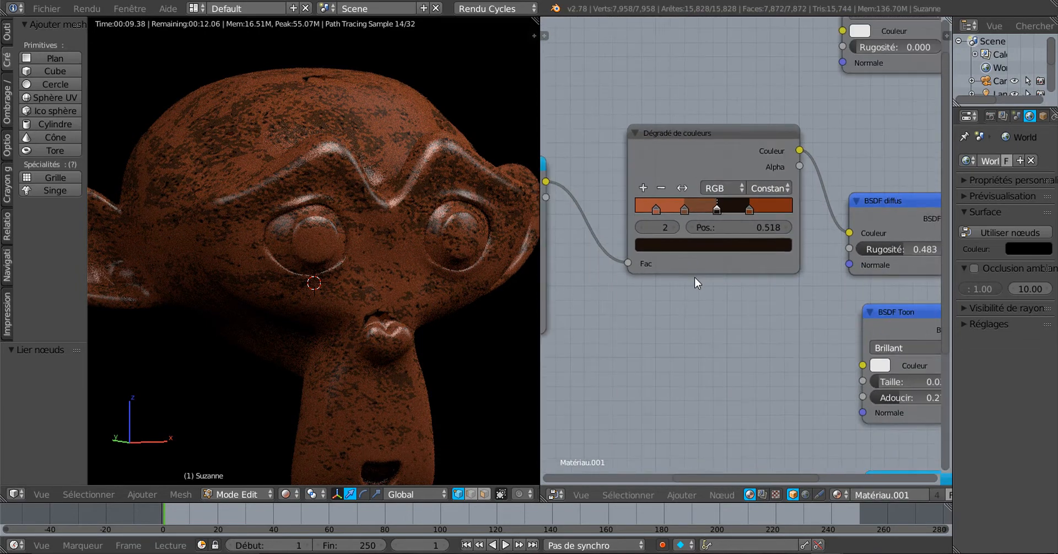
scroll(694, 277, "up", 4)
scroll(617, 202, "up", 1)
left_click(610, 189)
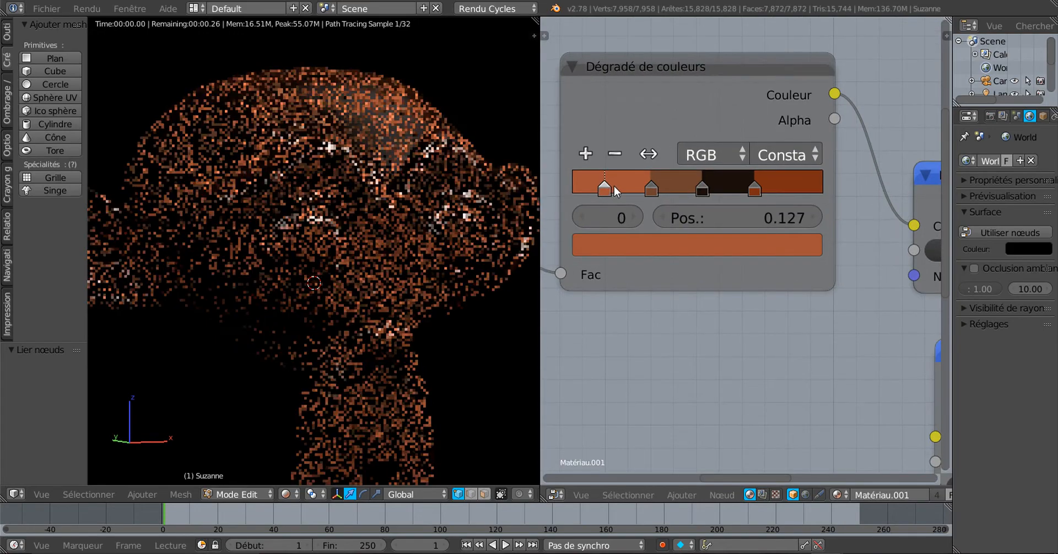
left_click(643, 243)
left_click(626, 329)
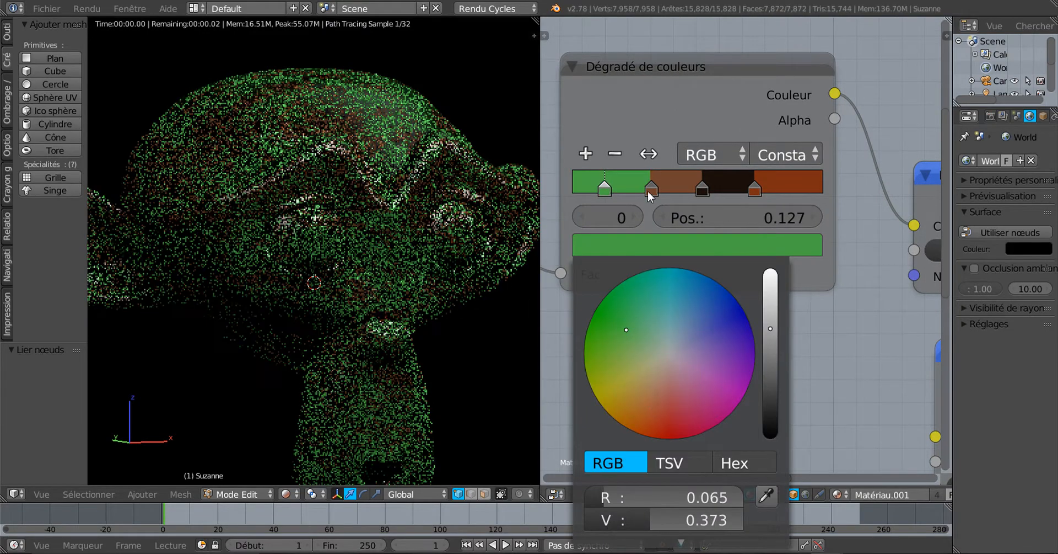
Step: Recolour the colour ramp's second stop, at position 0.314, dark blue
left_click(653, 188)
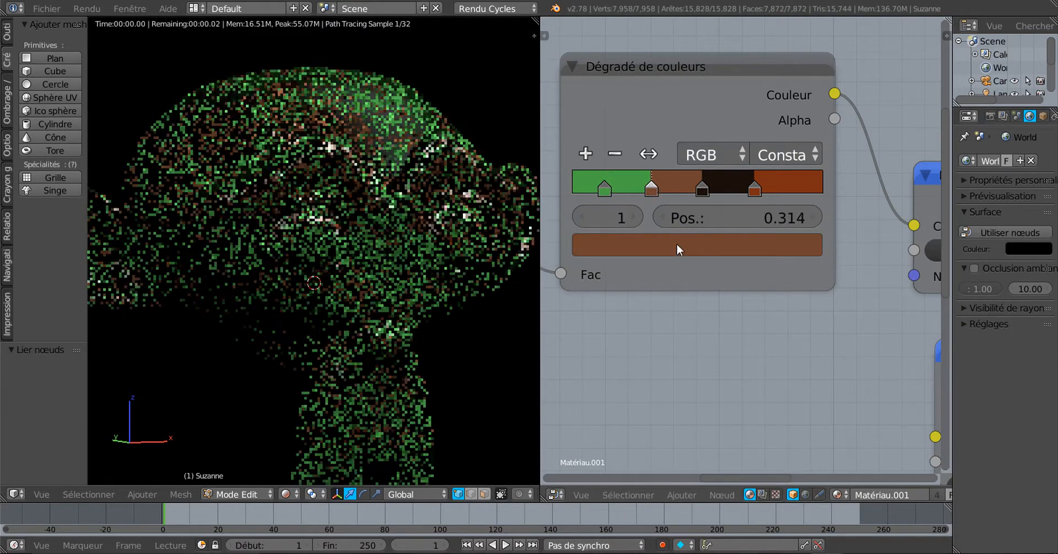
left_click(677, 243)
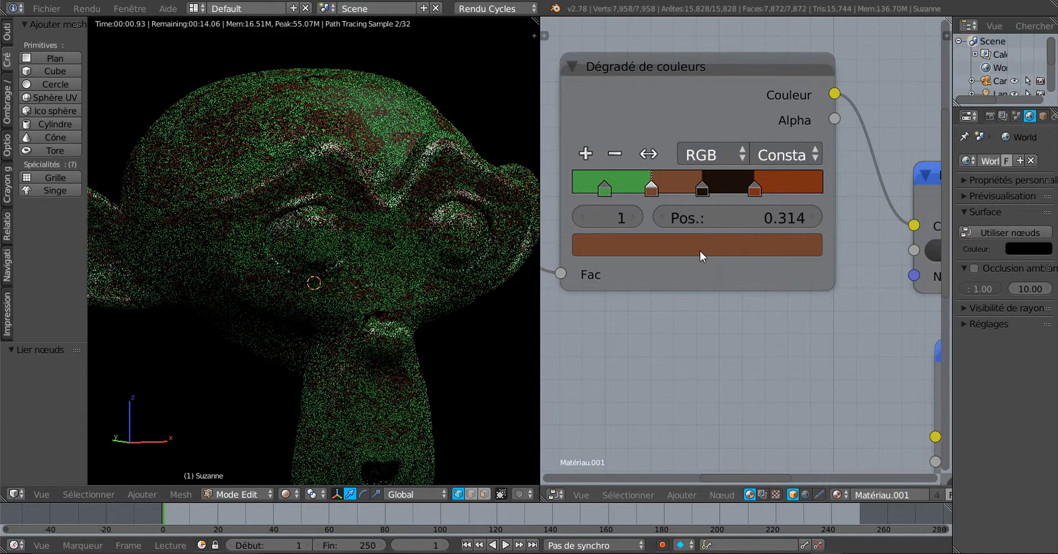
left_click(701, 249)
left_click(706, 304)
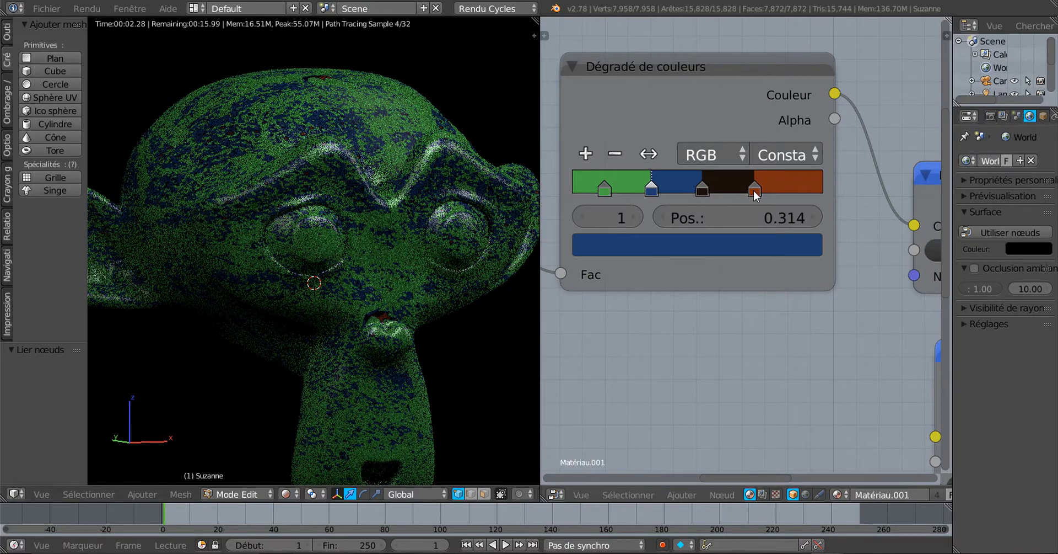
Step: Try yellow and light blue for the colour ramp's last stop, at position 0.727, and settle on red
left_click(754, 189)
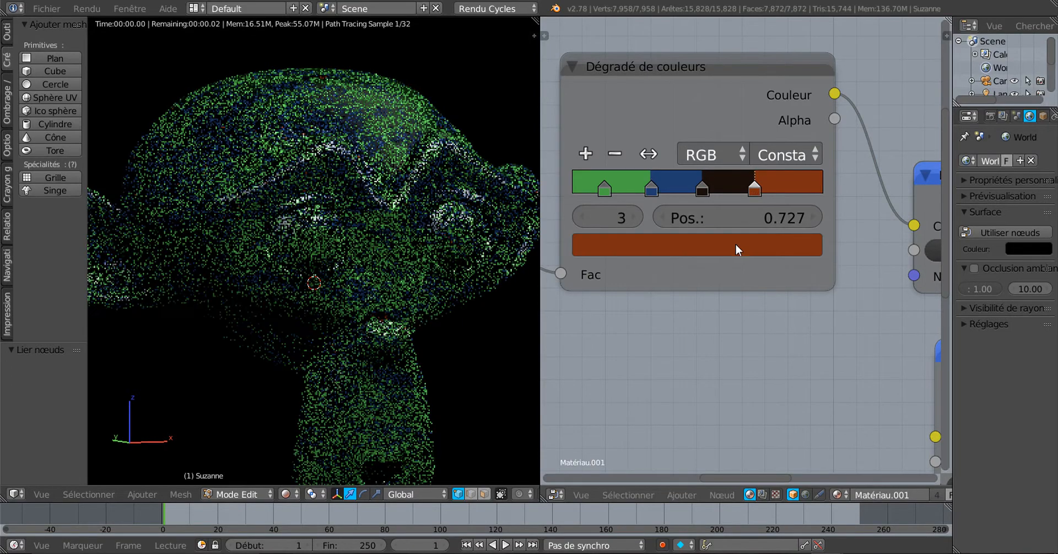
left_click(733, 249)
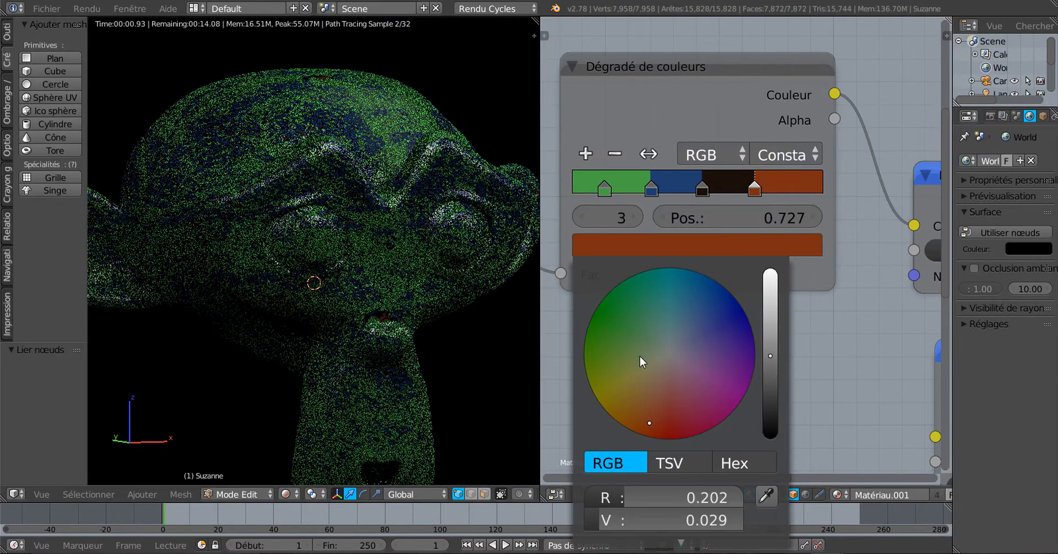
left_click(610, 385)
scroll(610, 385, "down", 5)
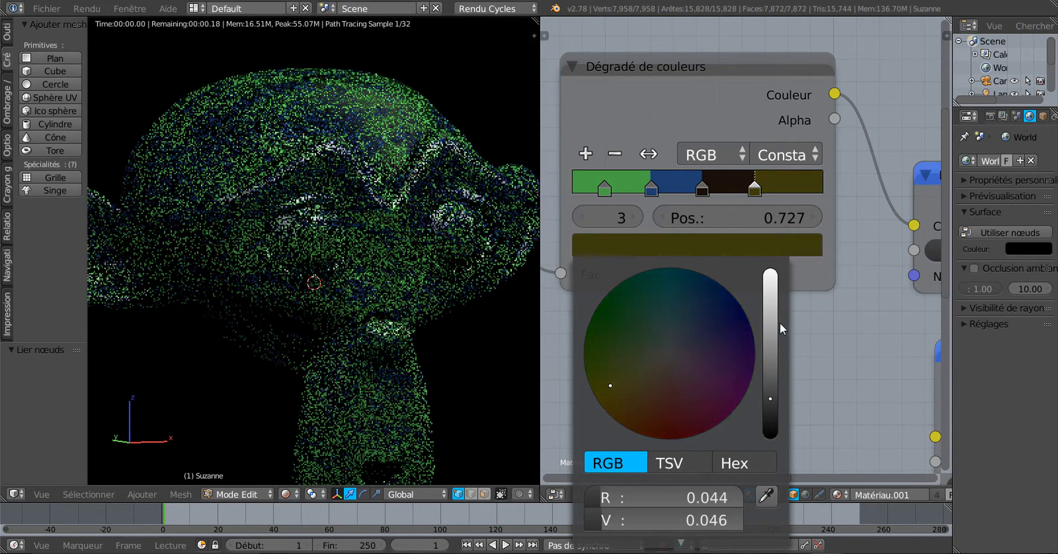
scroll(833, 349, "down", 2)
scroll(832, 349, "up", 3)
scroll(832, 349, "up", 2)
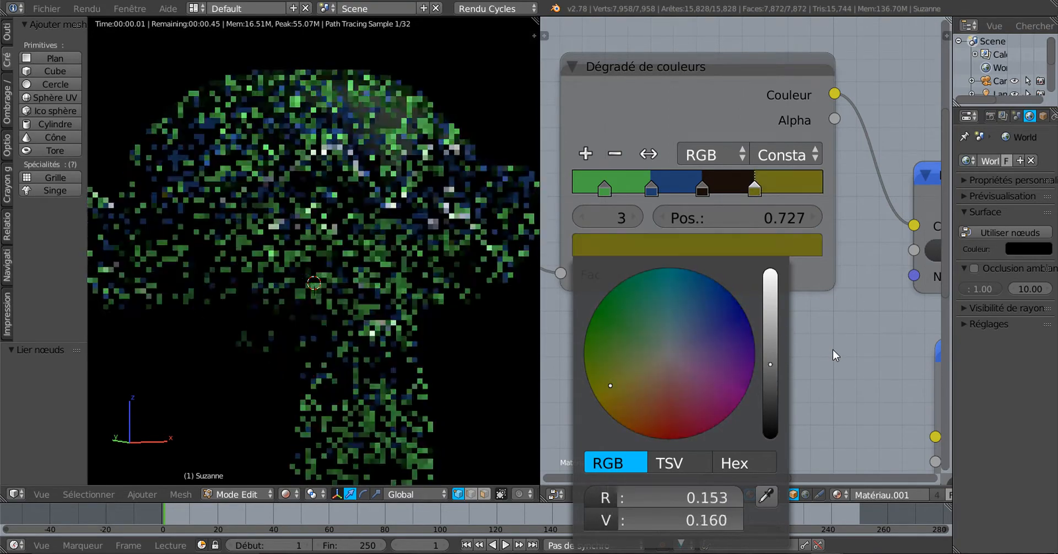
scroll(833, 349, "up", 2)
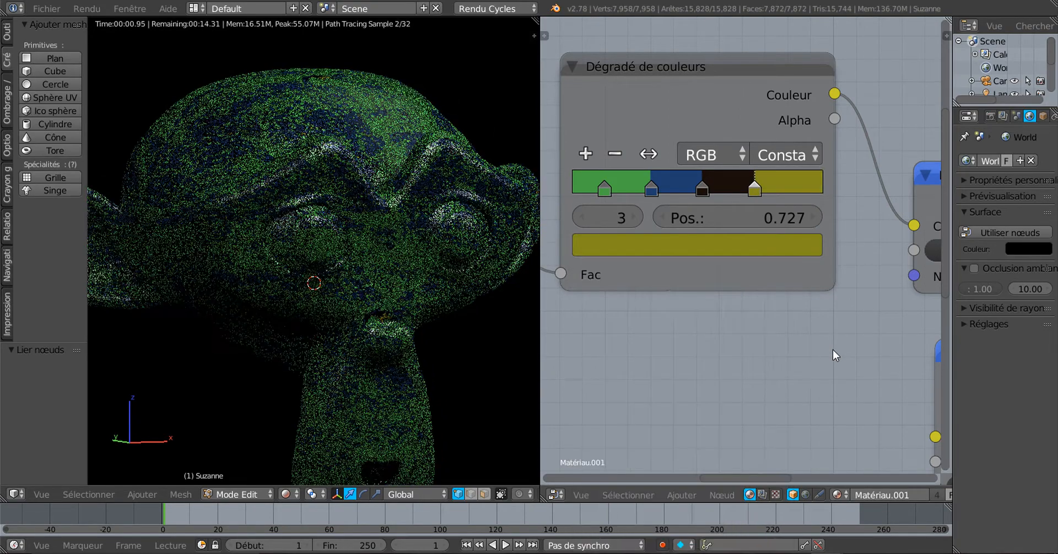
left_click(673, 247)
left_click(687, 303)
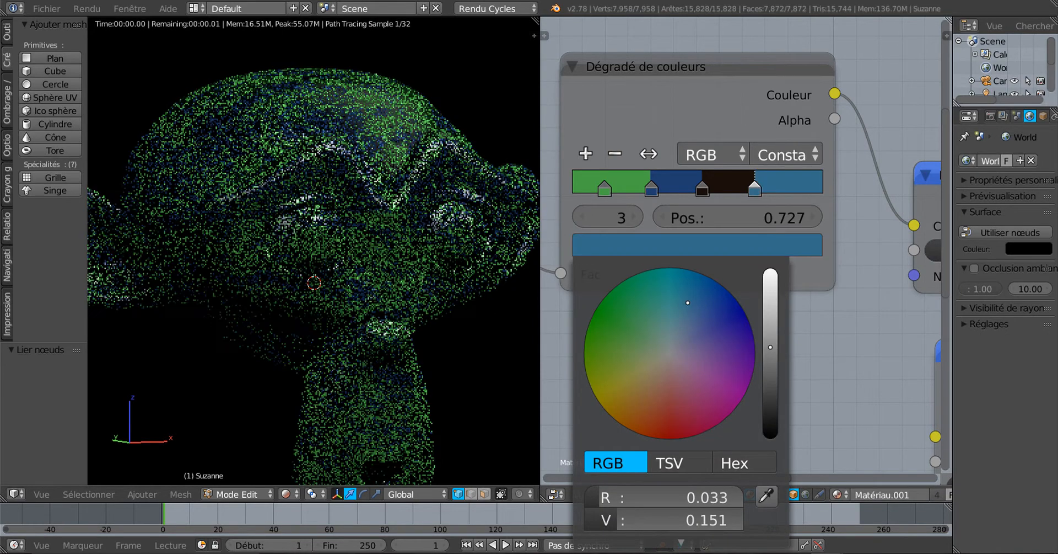
left_click(677, 419)
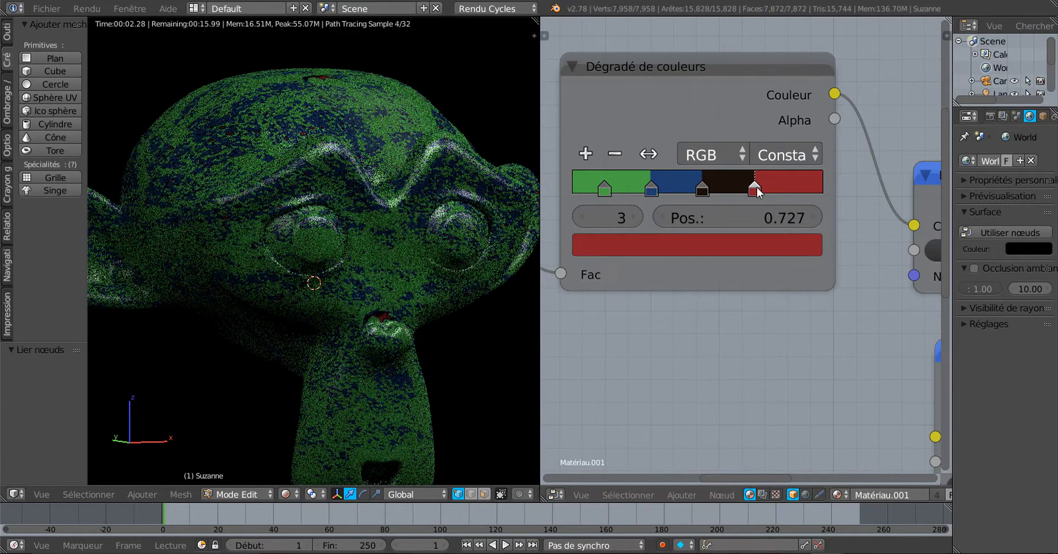
Step: Shift the red stop toward the end of the colour ramp and give the third stop position 0.555 and a bright orange colour
left_click_drag(755, 188, 784, 185)
left_click_drag(702, 190, 713, 189)
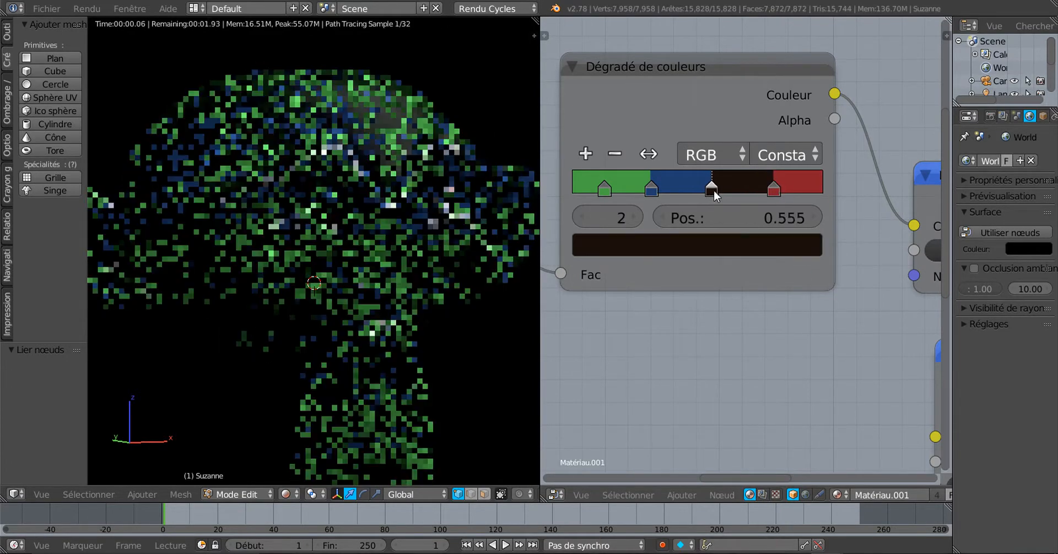
scroll(659, 292, "down", 3)
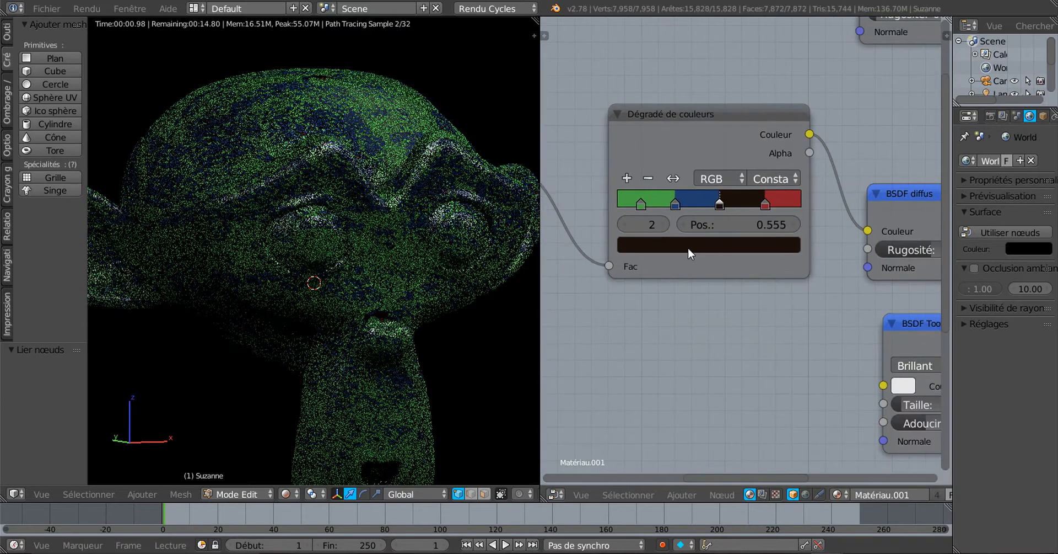
left_click(688, 247)
left_click_drag(762, 375, 763, 289)
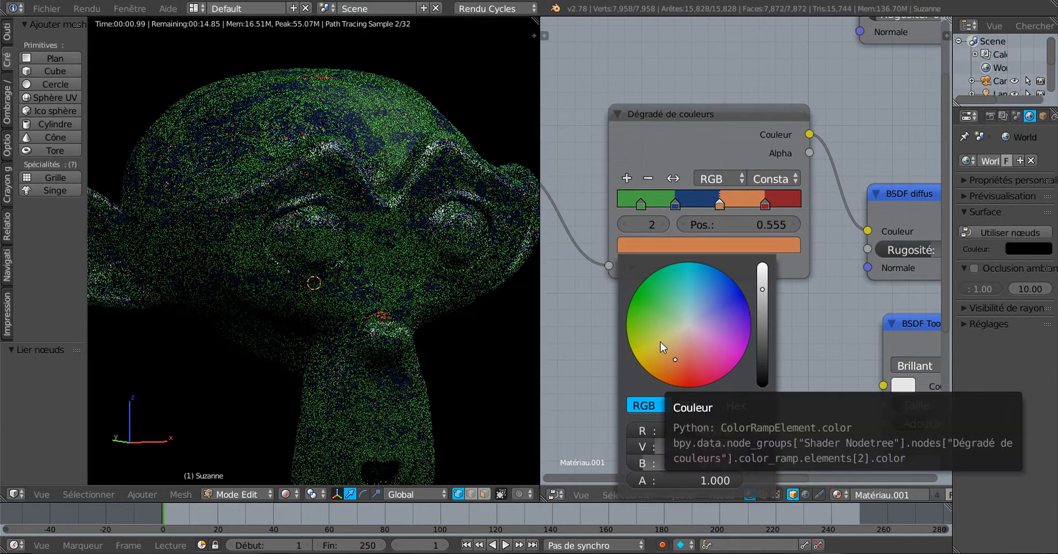
Step: Recolour the colour ramp's third stop bright red (R 0.570, V 0.007, B 0.007), shift the last stop inward, and position the third at 0.505
left_click(689, 379)
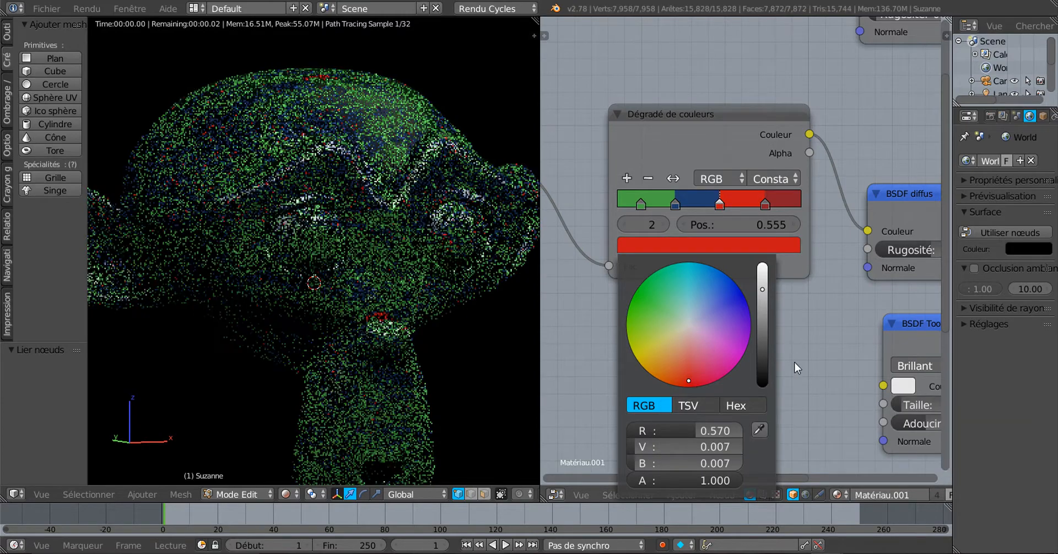
left_click(796, 362)
left_click_drag(763, 208, 700, 206)
left_click(704, 207)
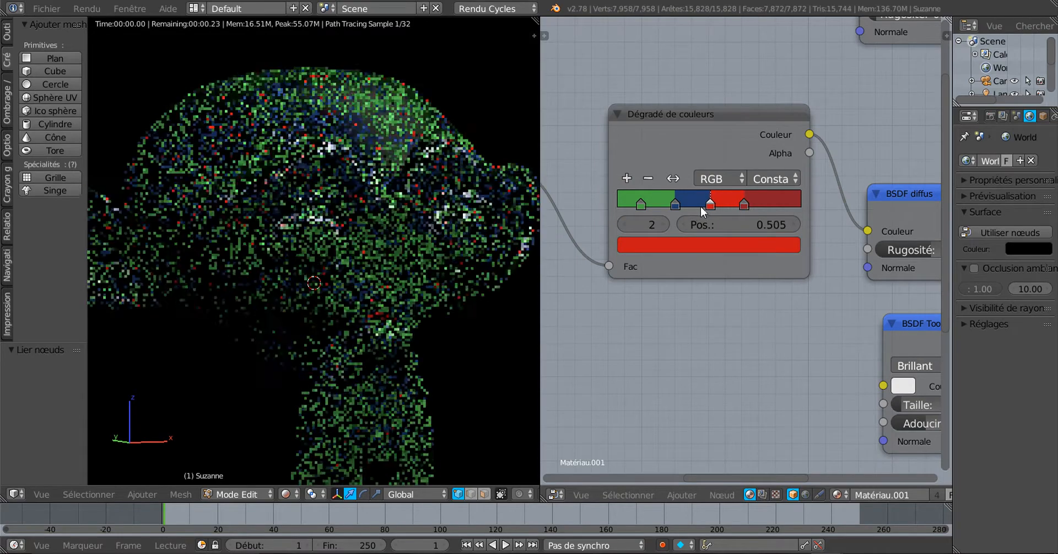
Step: Switch the colour ramp's interpolation from constant to Cardinal
left_click(758, 180)
left_click(785, 140)
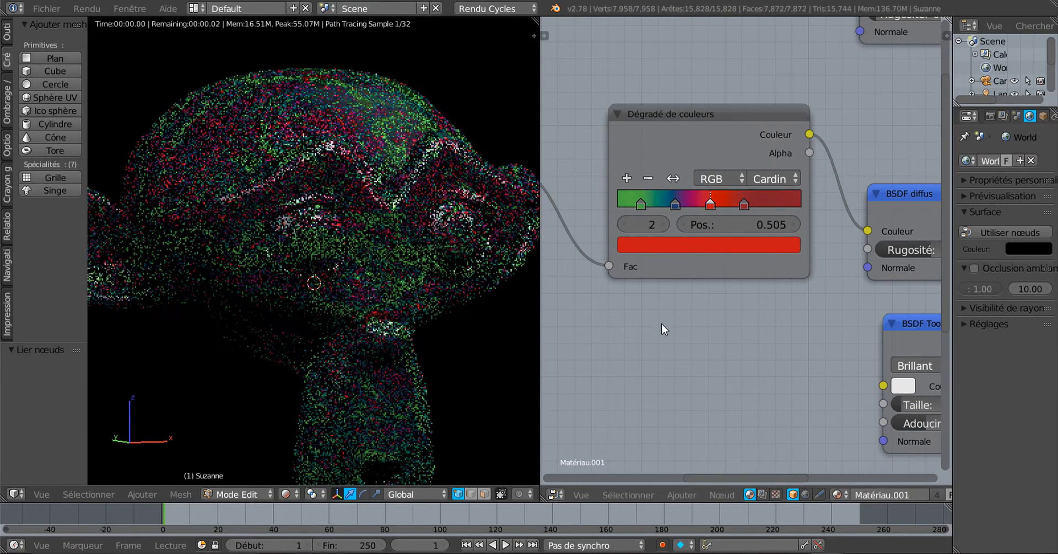
Step: Replace the craquelure image feeding the colour ramp with bump (2).jpg from the BUMP folder on the desktop
scroll(635, 333, "down", 2)
scroll(612, 338, "down", 4)
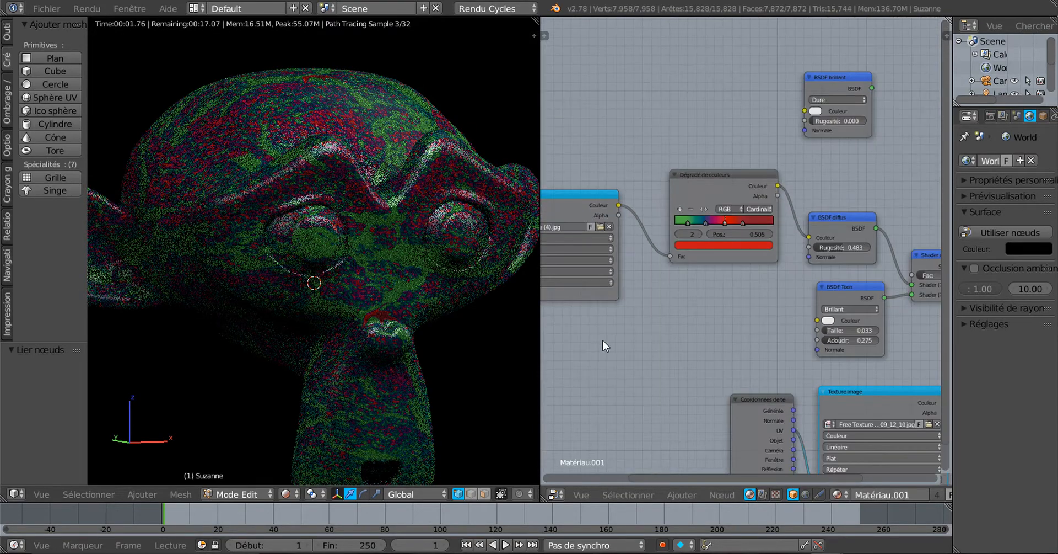
middle_click_drag(598, 344, 725, 345)
scroll(729, 286, "up", 2)
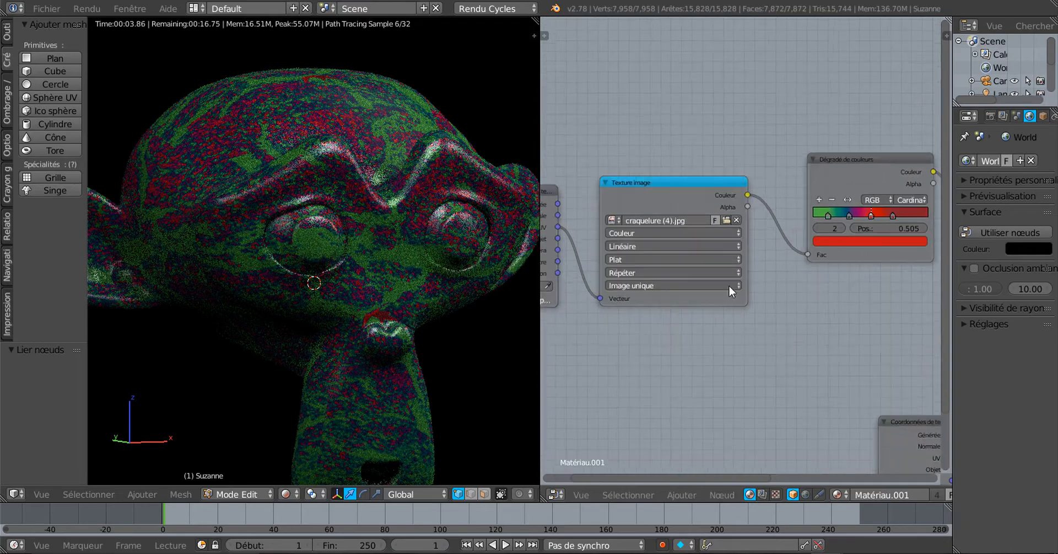
left_click(728, 220)
left_click(238, 26)
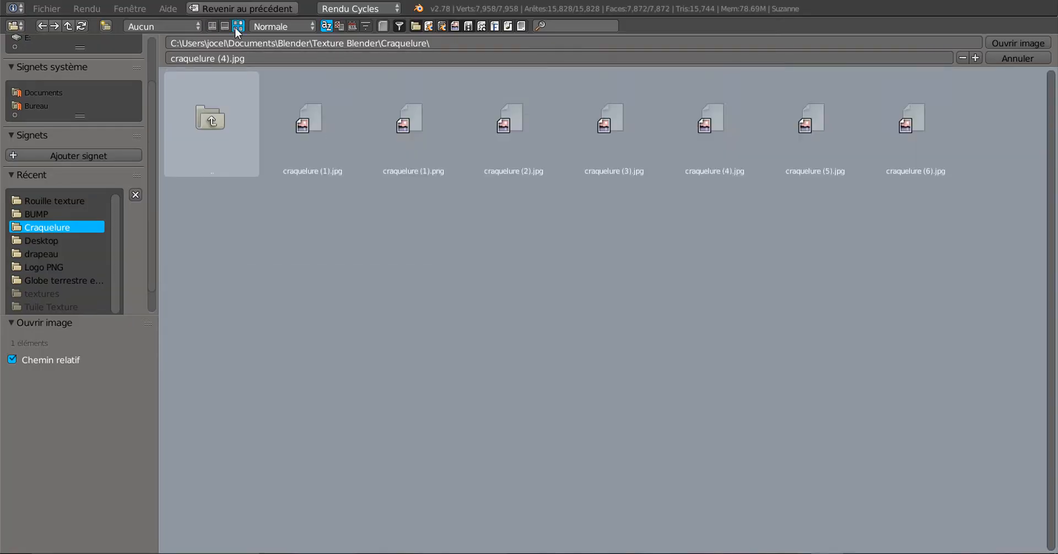
left_click(209, 122)
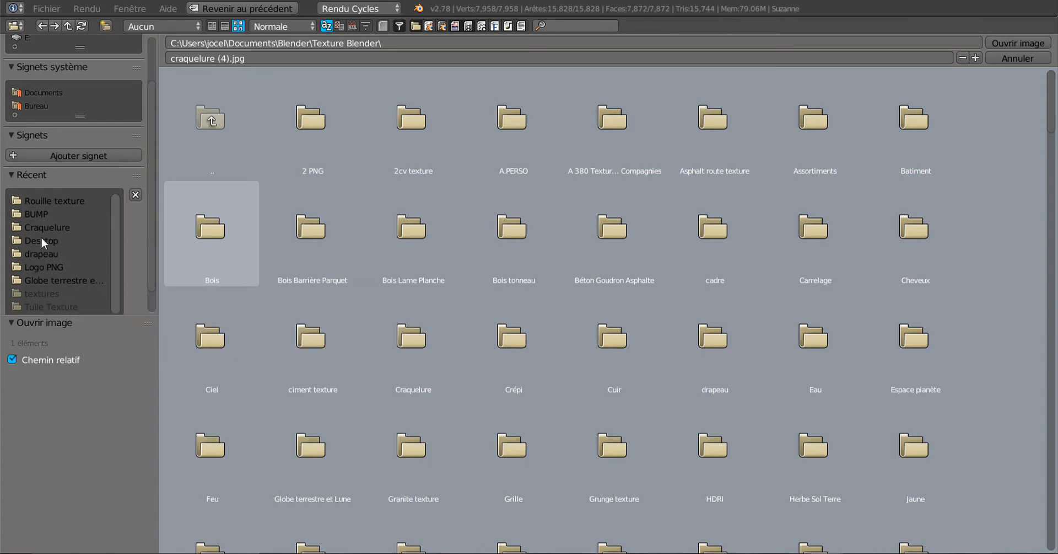
left_click(35, 213)
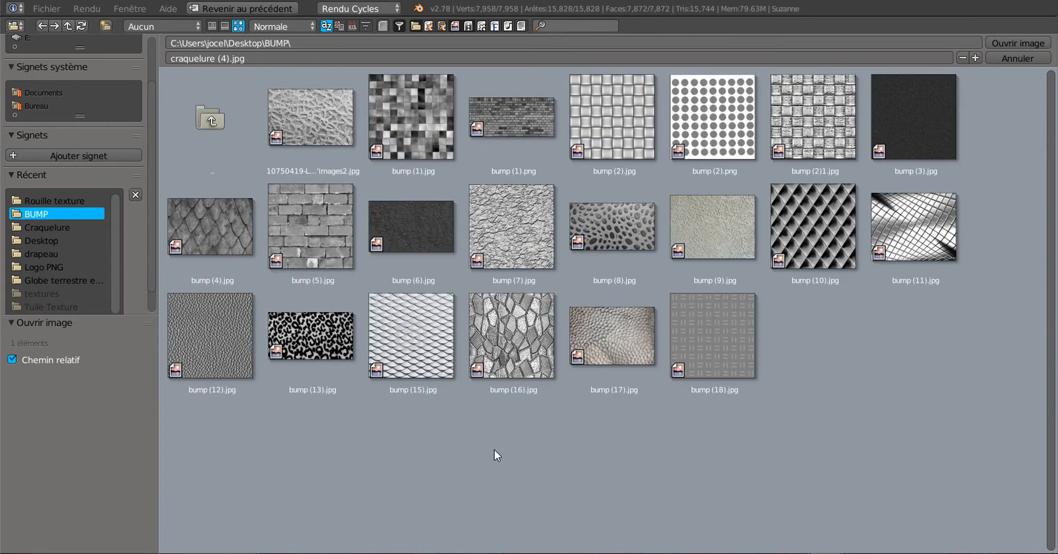
left_click(613, 119)
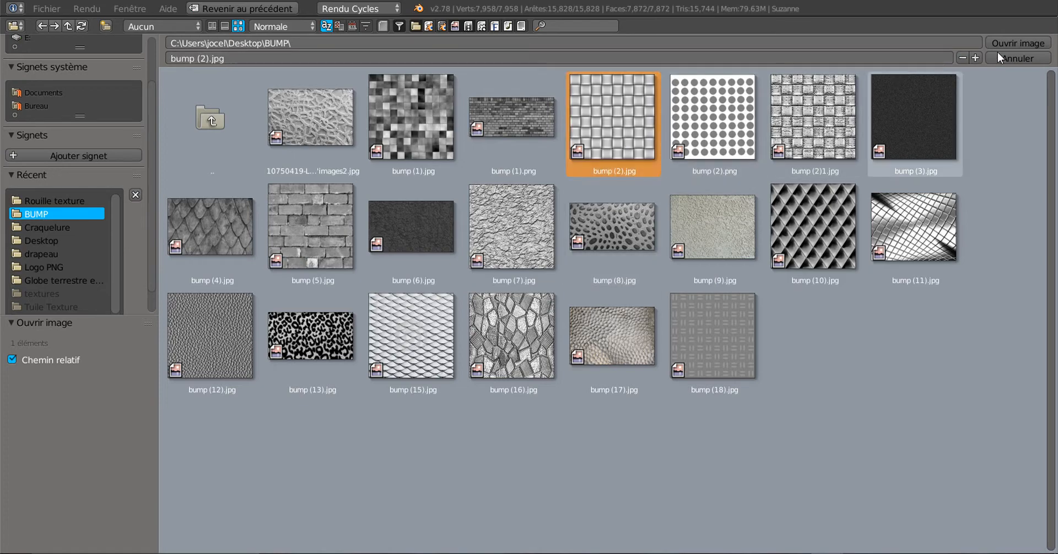
left_click(1010, 43)
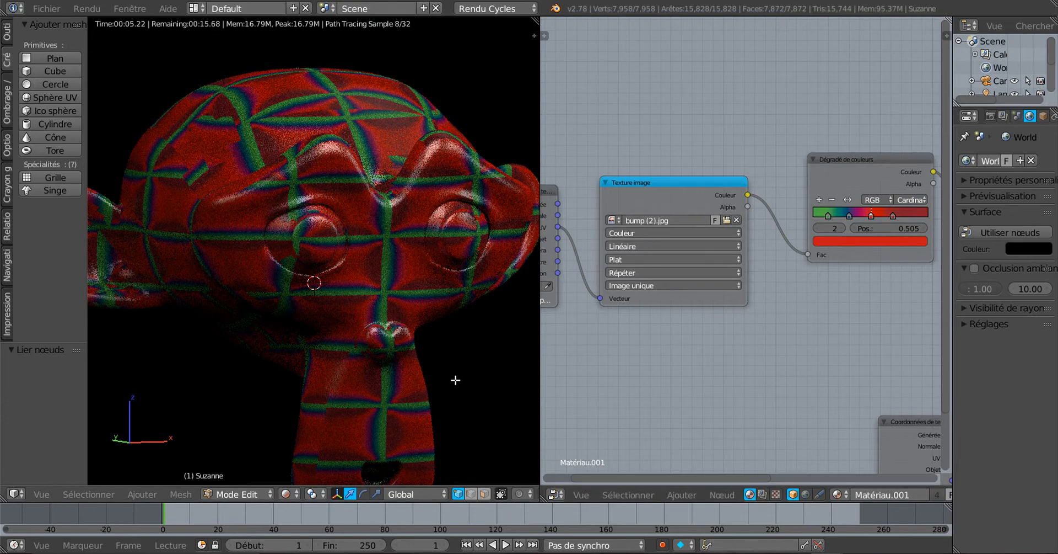
Step: Disconnect the Toon BSDF from the second shader input of the Mix Shader and move the node aside
scroll(346, 267, "down", 1)
middle_click_drag(338, 334, 372, 345)
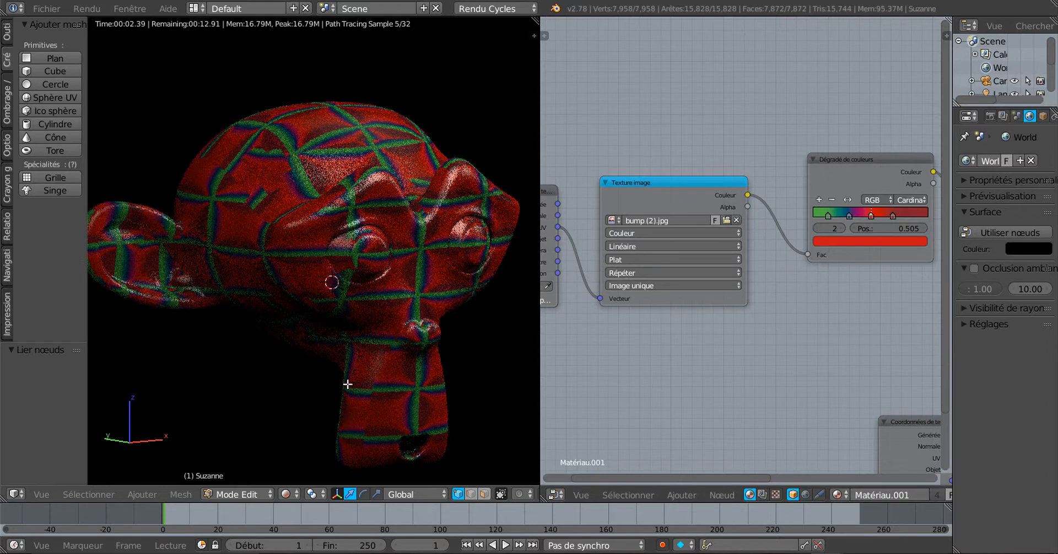
left_click_drag(541, 158, 530, 159)
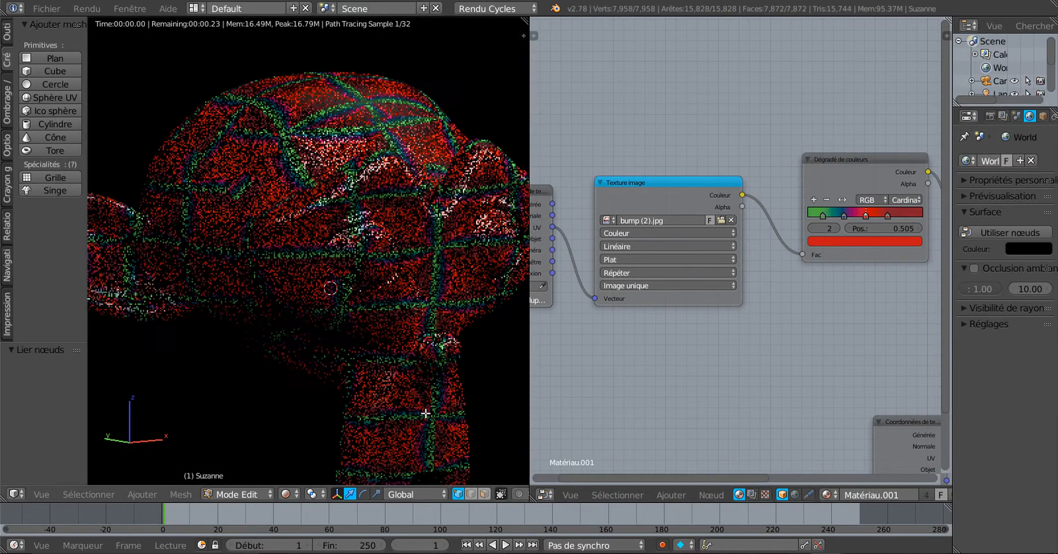
scroll(435, 331, "up", 1)
middle_click_drag(751, 349, 543, 321)
middle_click_drag(653, 319, 531, 312)
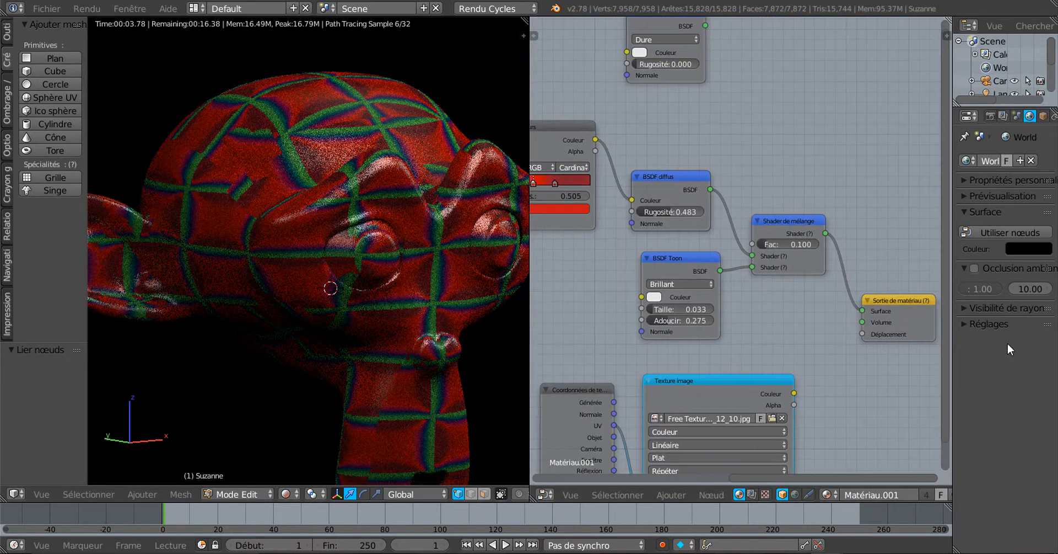
scroll(781, 327, "up", 2)
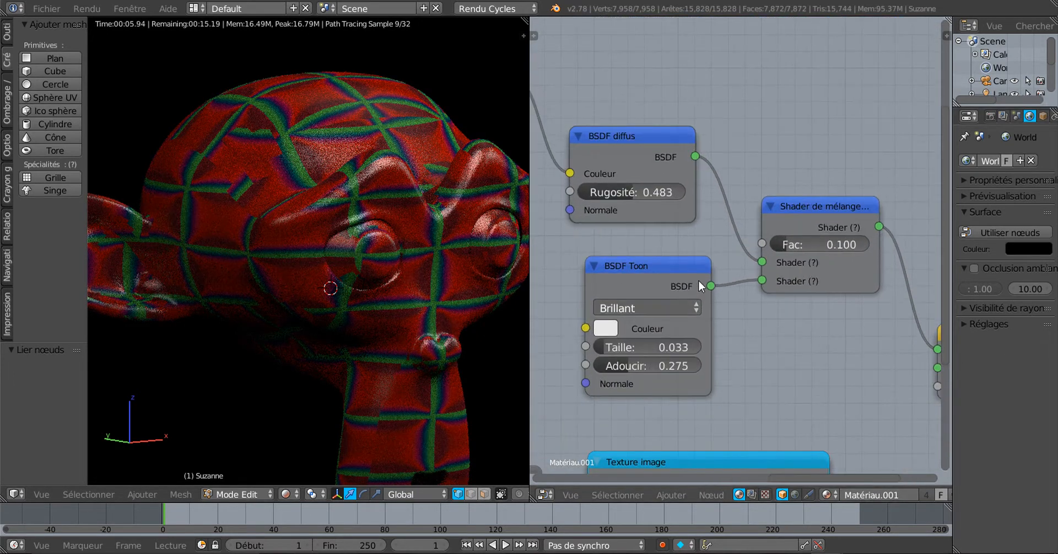
left_click_drag(684, 266, 623, 280)
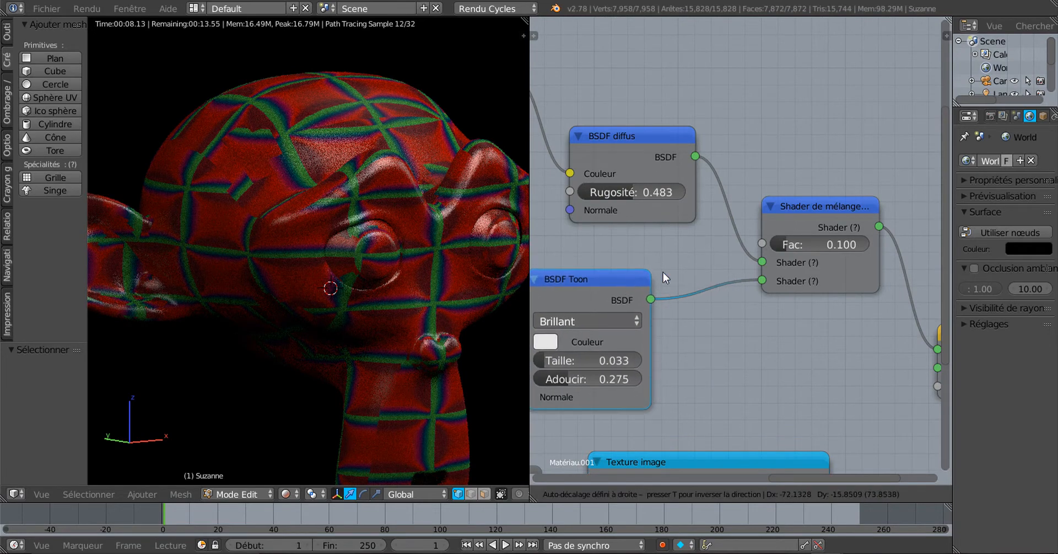
left_click_drag(763, 280, 694, 334)
scroll(700, 333, "down", 2)
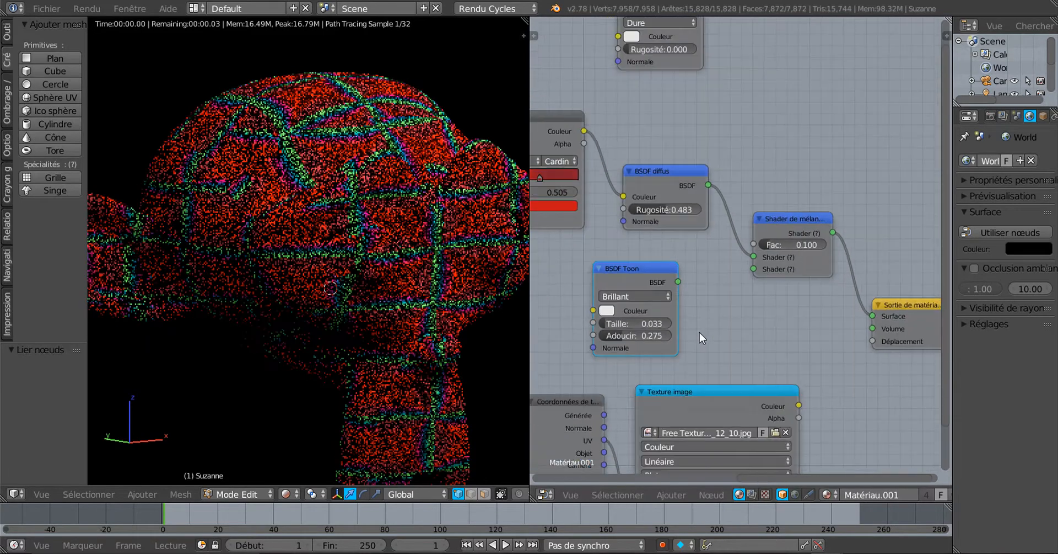
left_click_drag(631, 270, 597, 280)
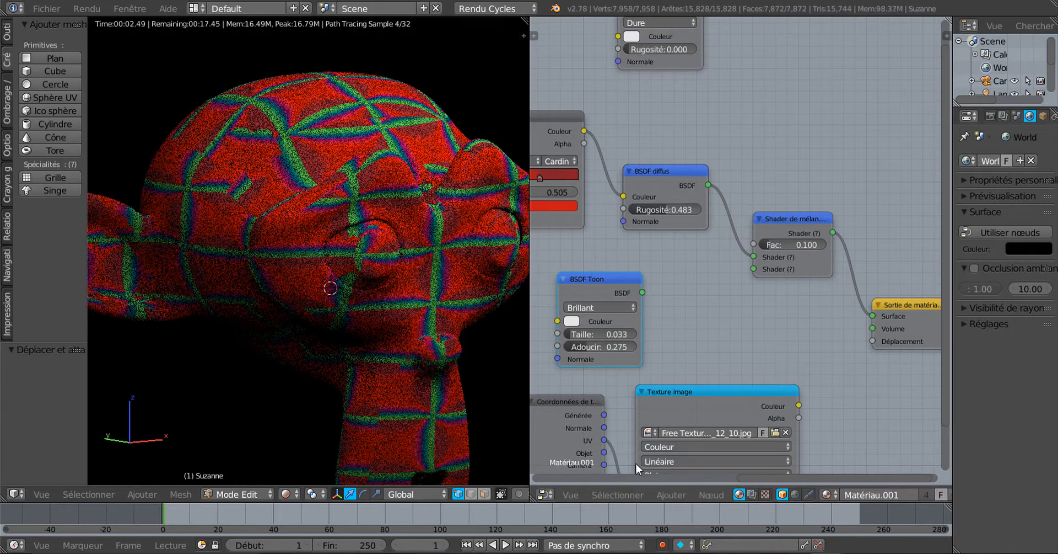
Step: Add a Velvet BSDF node below the Diffuse BSDF and move the unused Toon and Glossy nodes out of the way above
left_click(681, 495)
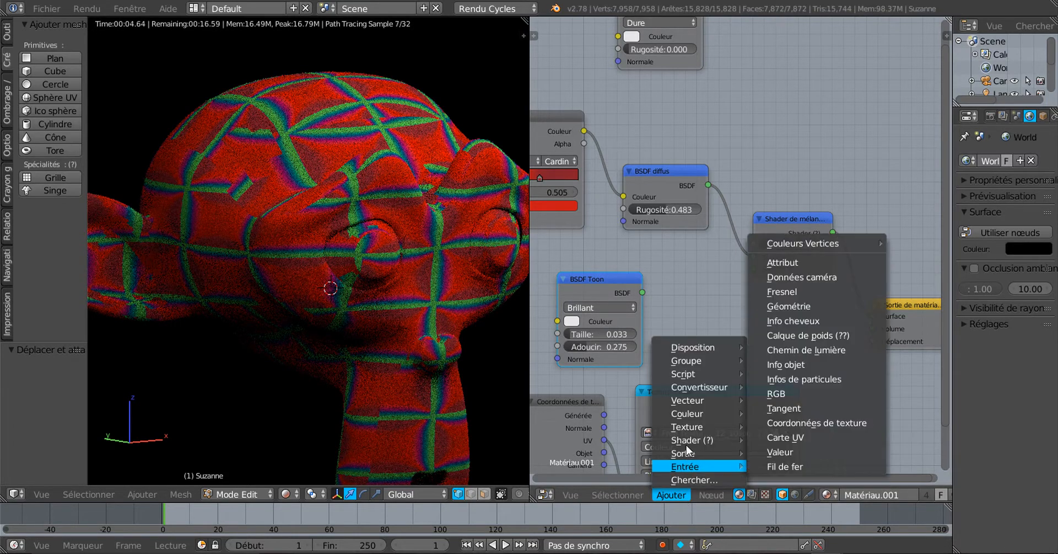
mouse_move(686, 443)
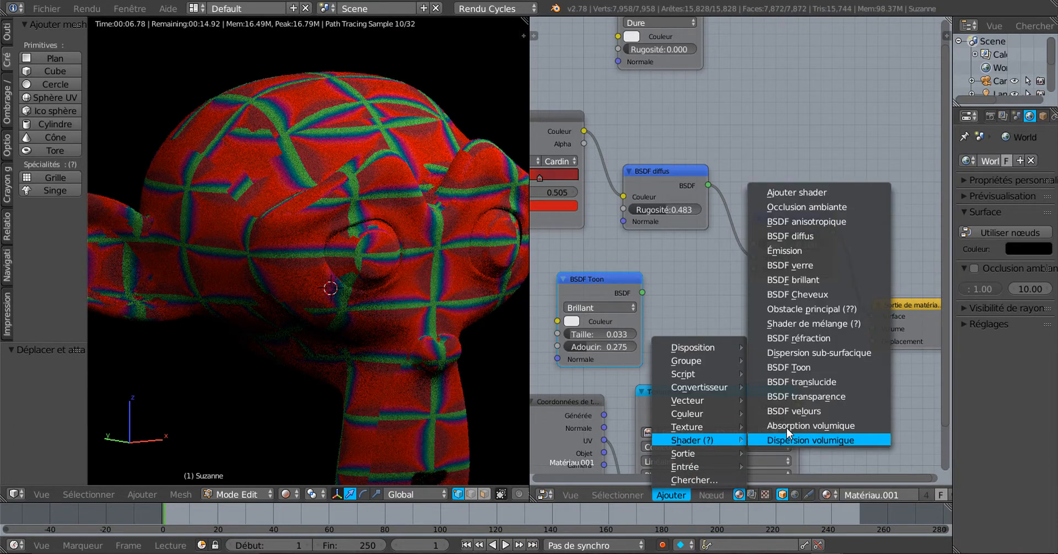
left_click(794, 411)
scroll(695, 293, "down", 3)
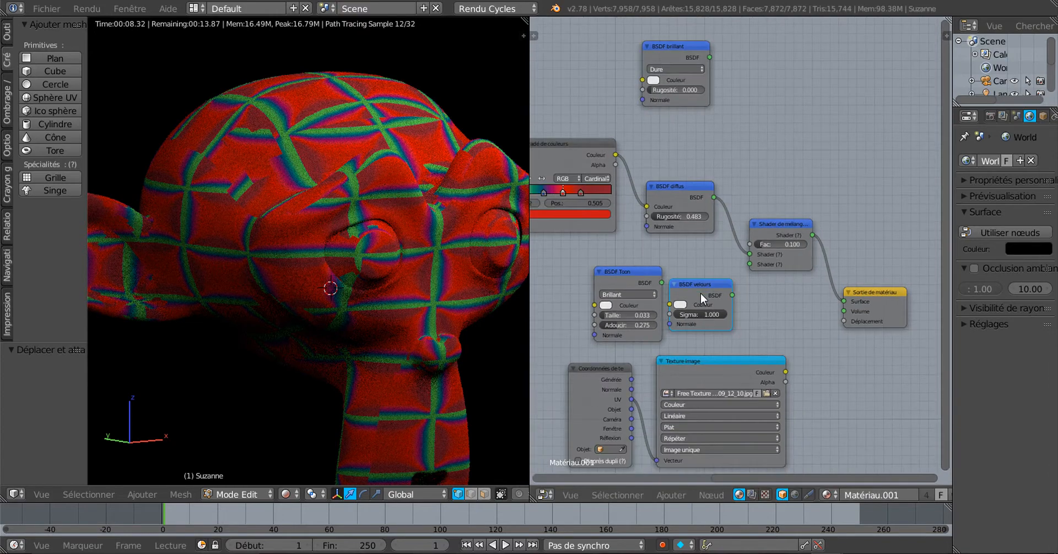
left_click_drag(684, 264, 825, 76)
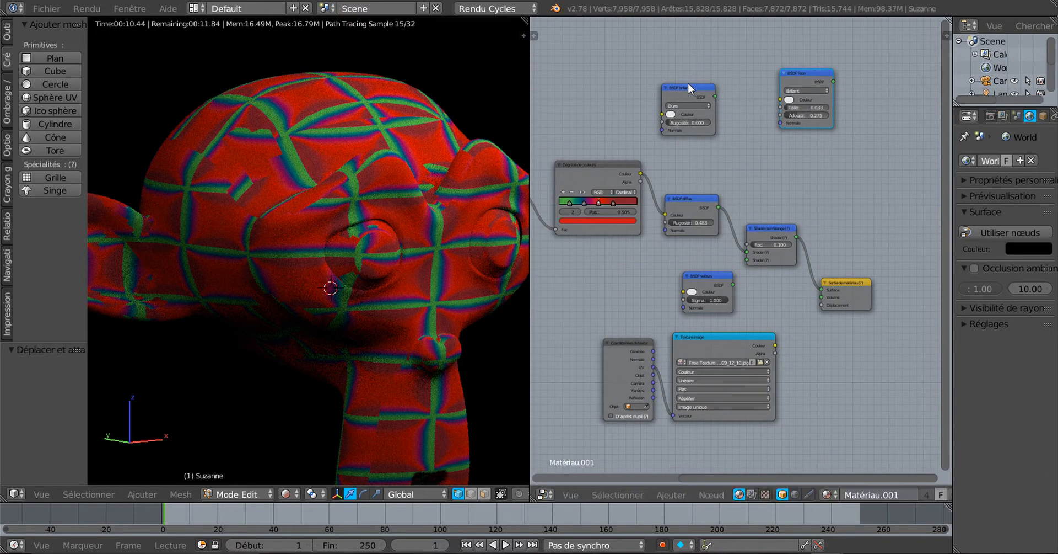
left_click_drag(688, 83, 748, 57)
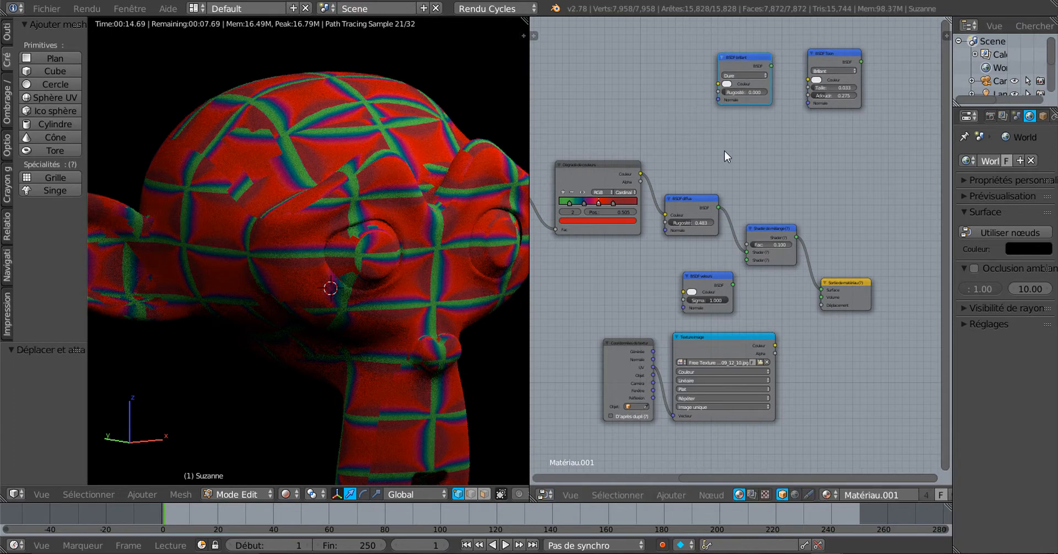
Step: Connect the Velvet BSDF to the Mix Shader's second shader input and place it directly under the Diffuse BSDF
scroll(706, 193, "down", 4)
scroll(713, 303, "up", 4)
scroll(723, 296, "up", 3)
left_click_drag(731, 314, 762, 271)
left_click_drag(705, 295, 682, 256)
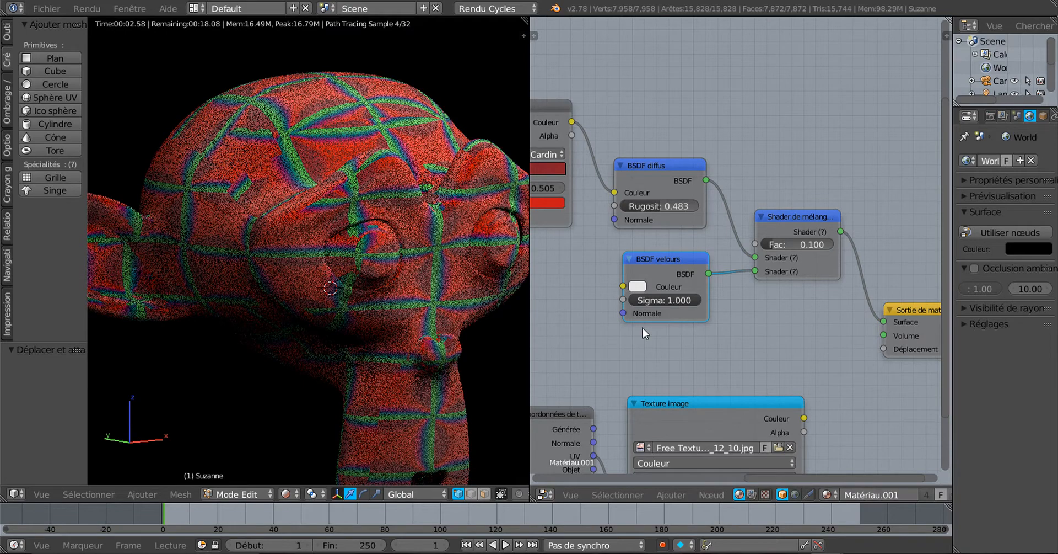
Step: Try Sigma values on the Velvet BSDF, including 0.336, and settle on 0.255
scroll(648, 336, "up", 2)
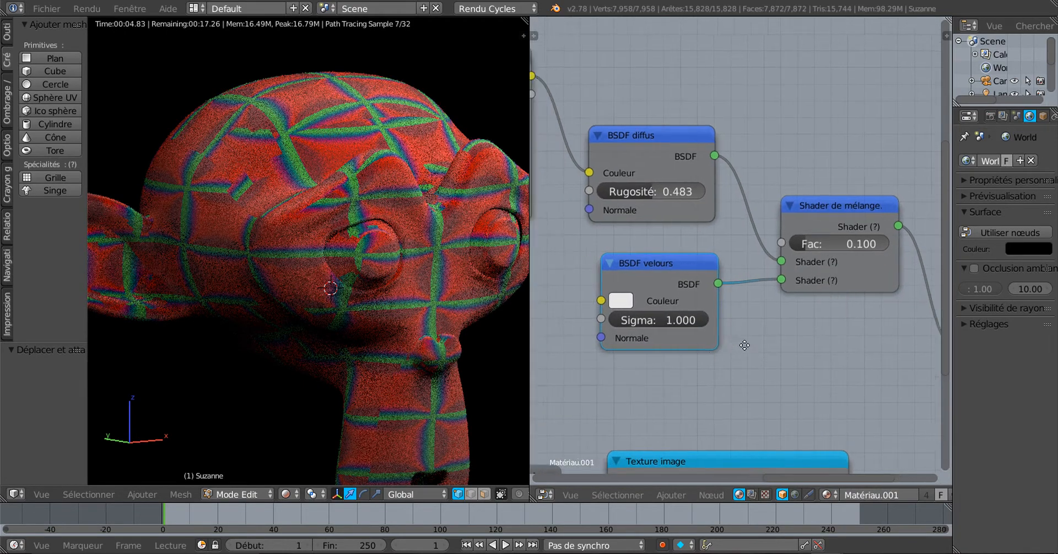
scroll(782, 340, "up", 1)
scroll(781, 341, "up", 1)
left_click_drag(775, 309, 690, 310)
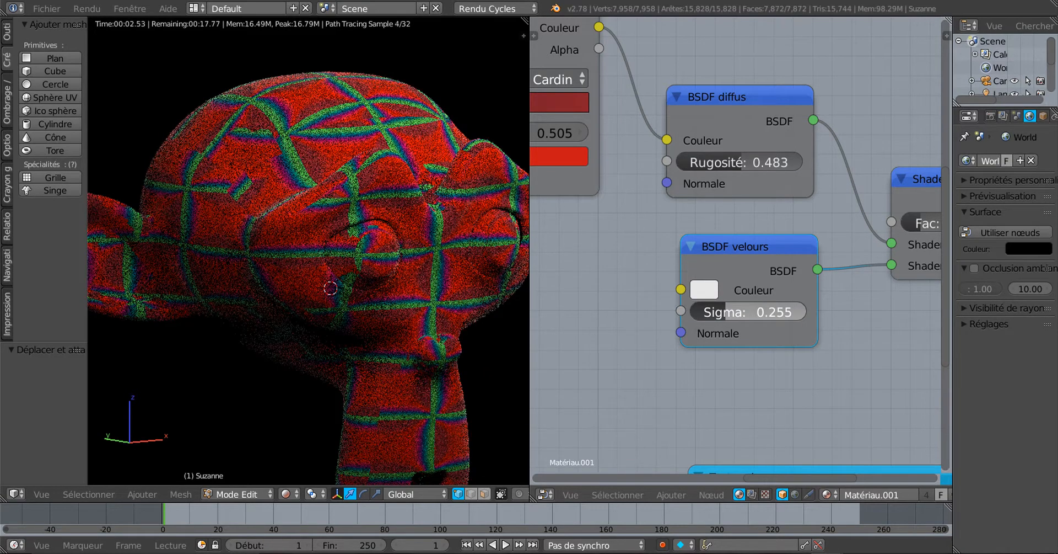
left_click_drag(691, 309, 697, 310)
left_click_drag(697, 310, 700, 310)
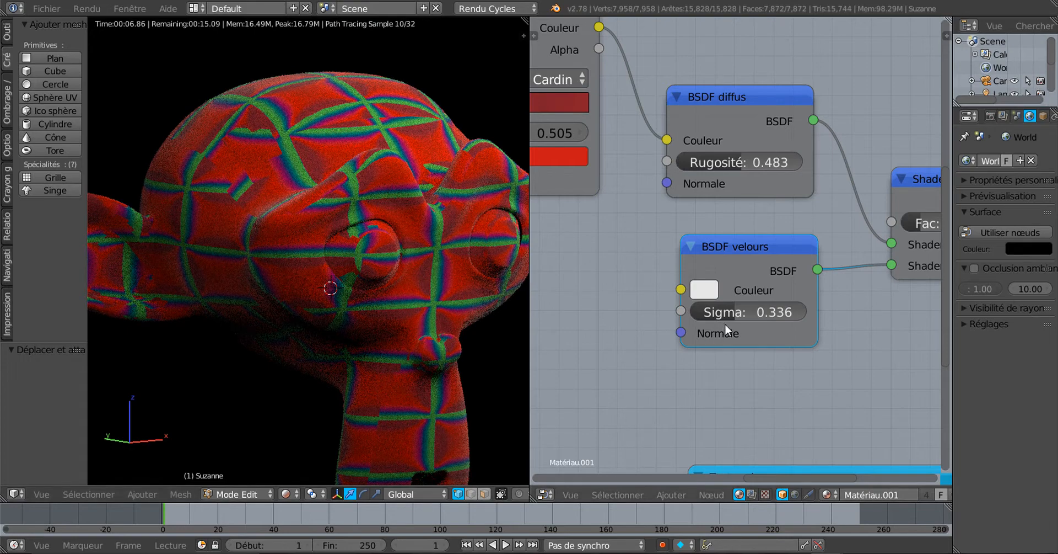
left_click_drag(733, 309, 704, 310)
Step: Recolour the Velvet BSDF light red and check the result on the head
left_click(704, 289)
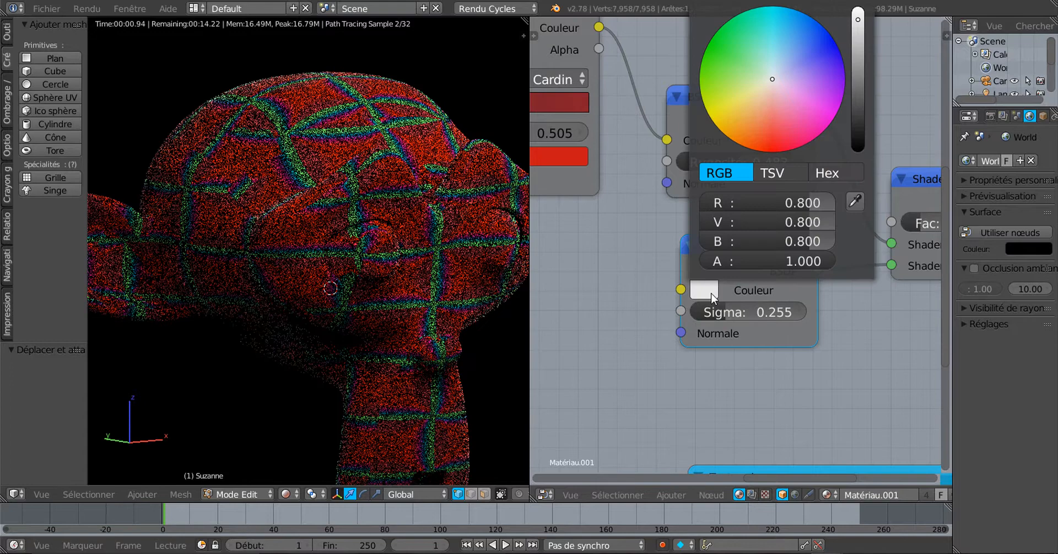
left_click(766, 151)
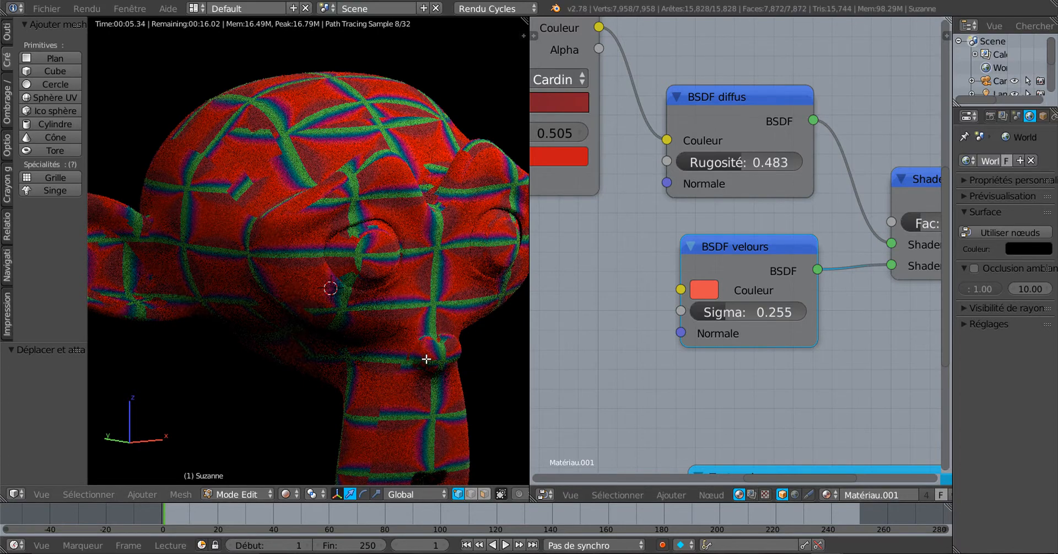
scroll(426, 359, "down", 4)
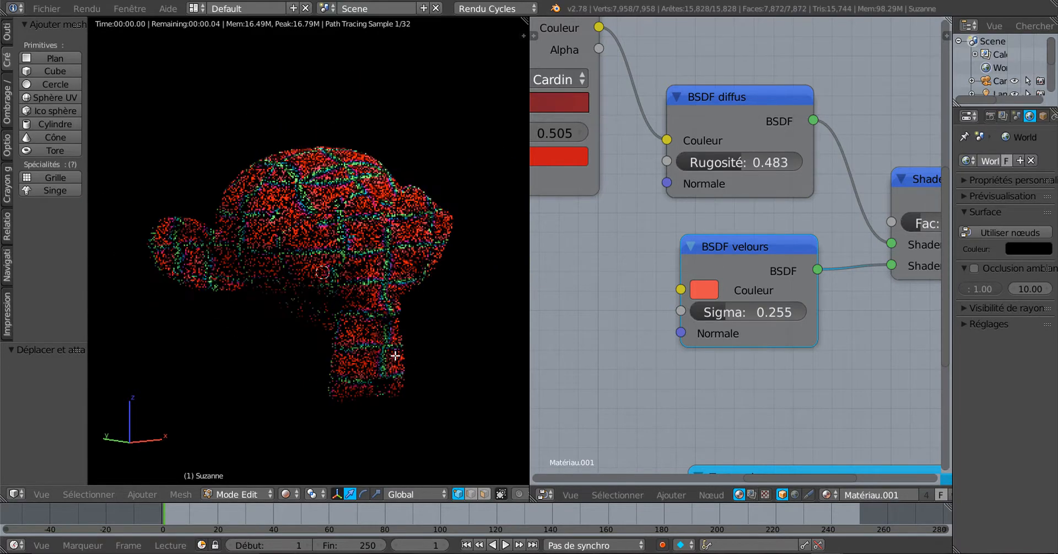
scroll(392, 356, "up", 1)
scroll(574, 333, "down", 2)
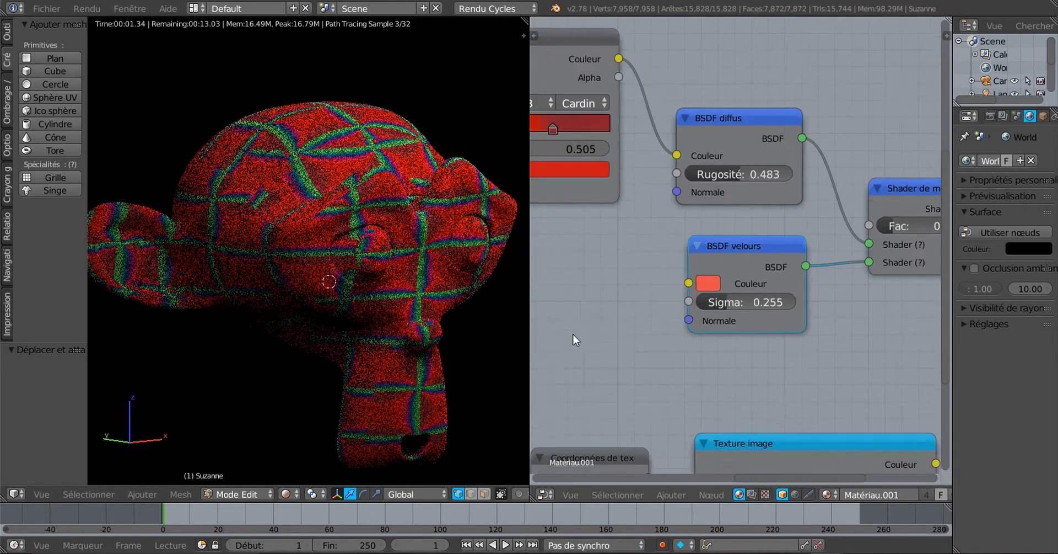
scroll(575, 333, "down", 1)
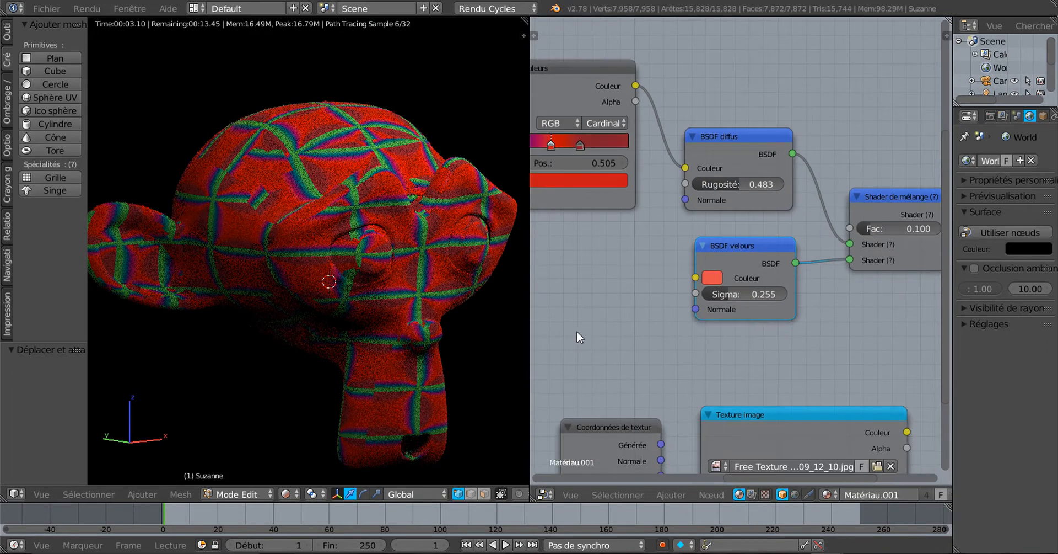
middle_click_drag(815, 319, 704, 202)
scroll(770, 326, "up", 3)
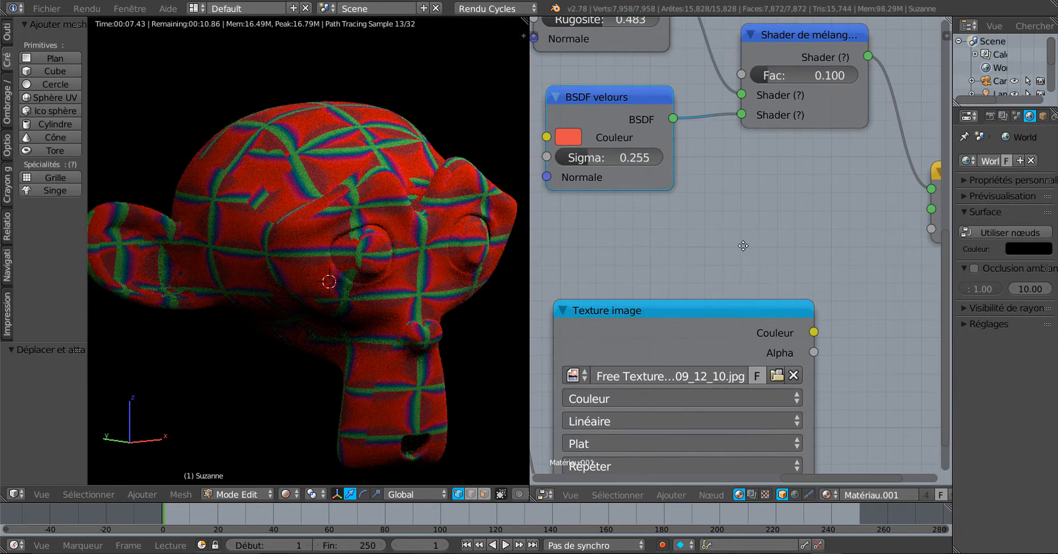
middle_click_drag(744, 246, 702, 221)
scroll(694, 259, "up", 2)
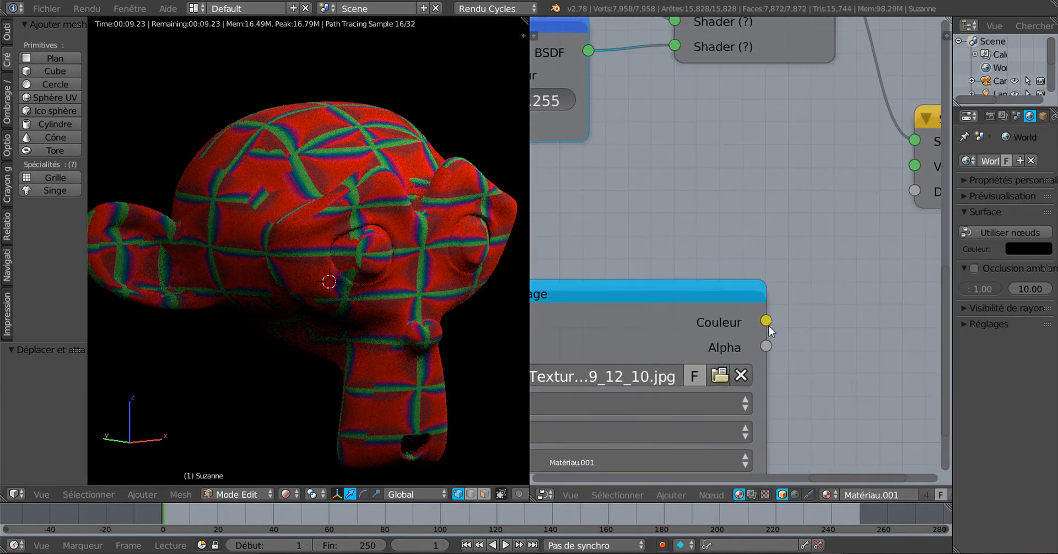
left_click(720, 377)
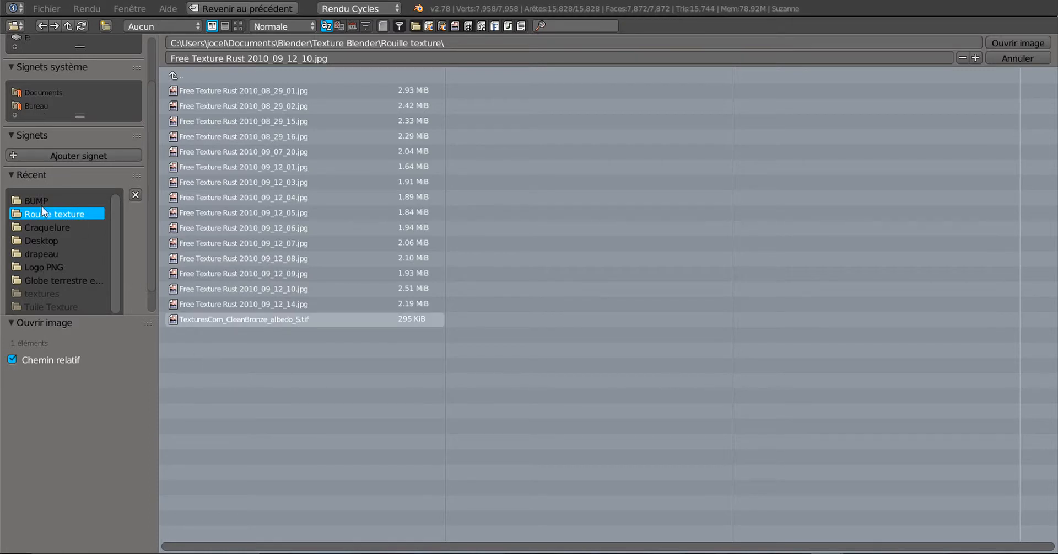
left_click(172, 74)
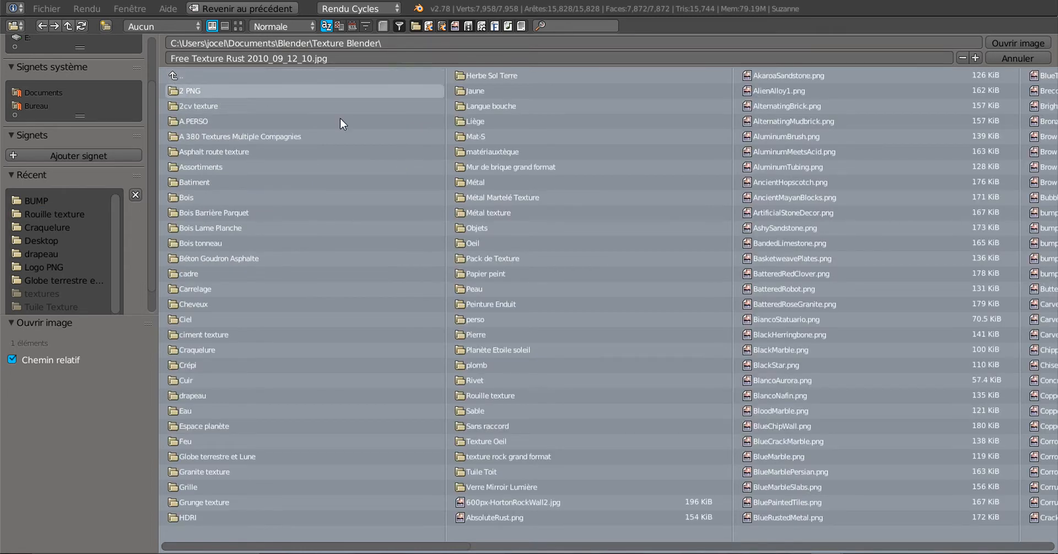
Step: Link the lower Image Texture's colour output to the Material Output's displacement and load textur10.jpg from the BUMP folder into it
scroll(597, 329, "down", 1)
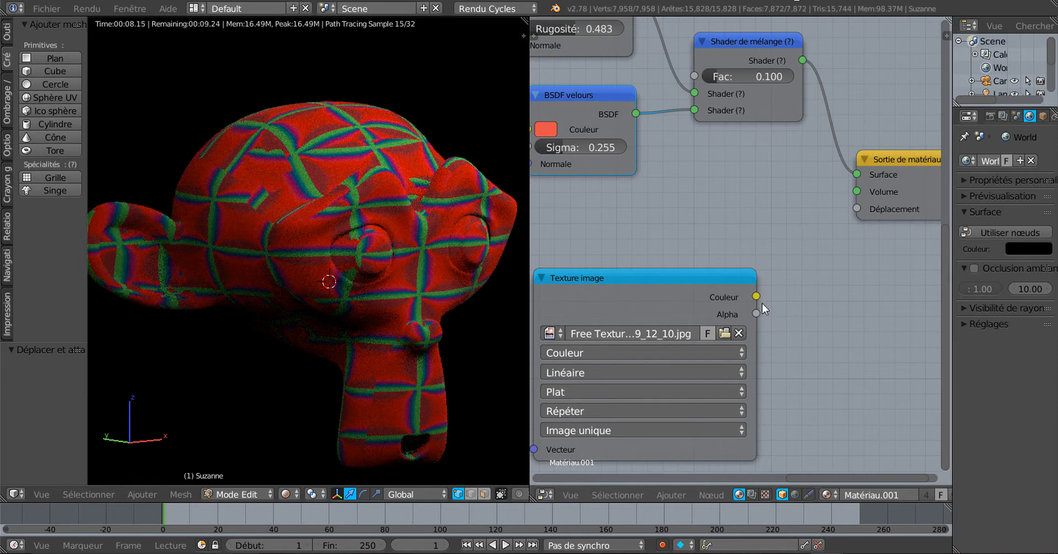
left_click_drag(756, 295, 856, 208)
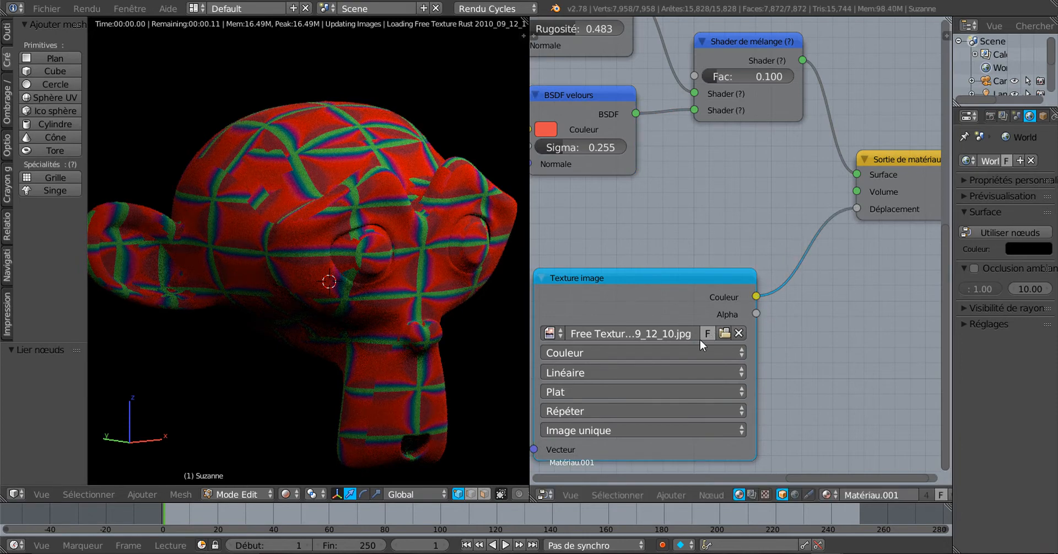
left_click(724, 332)
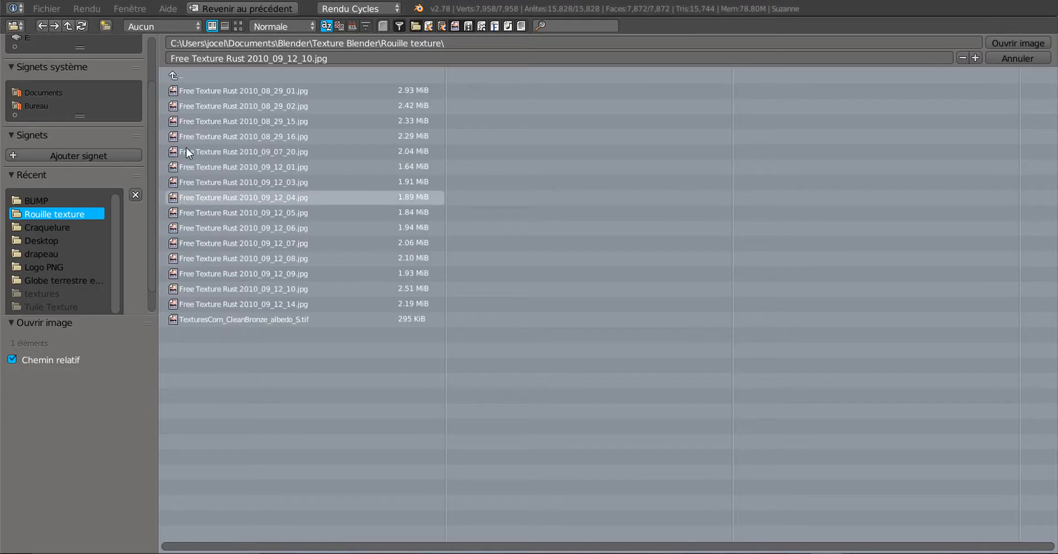
left_click(236, 25)
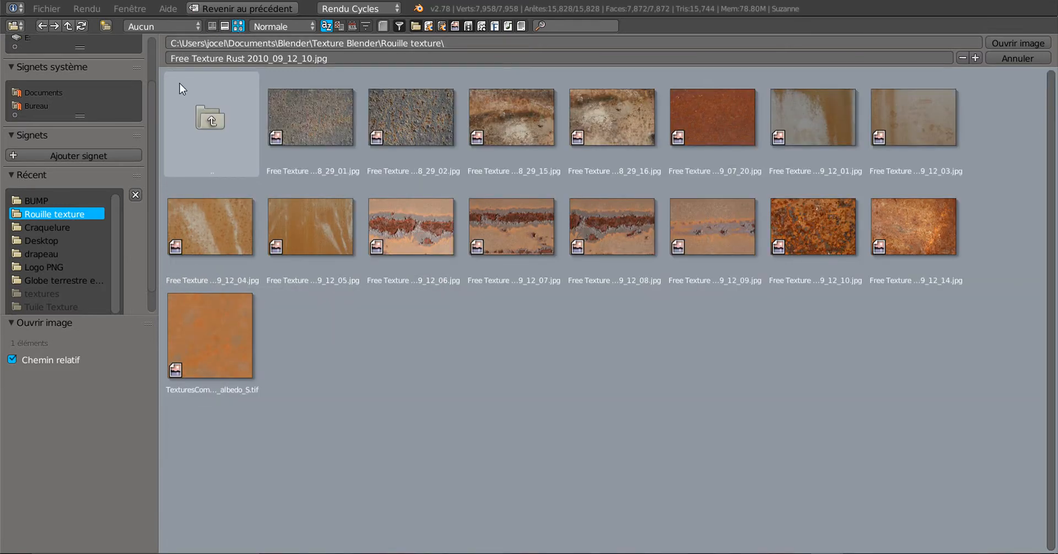
left_click(36, 200)
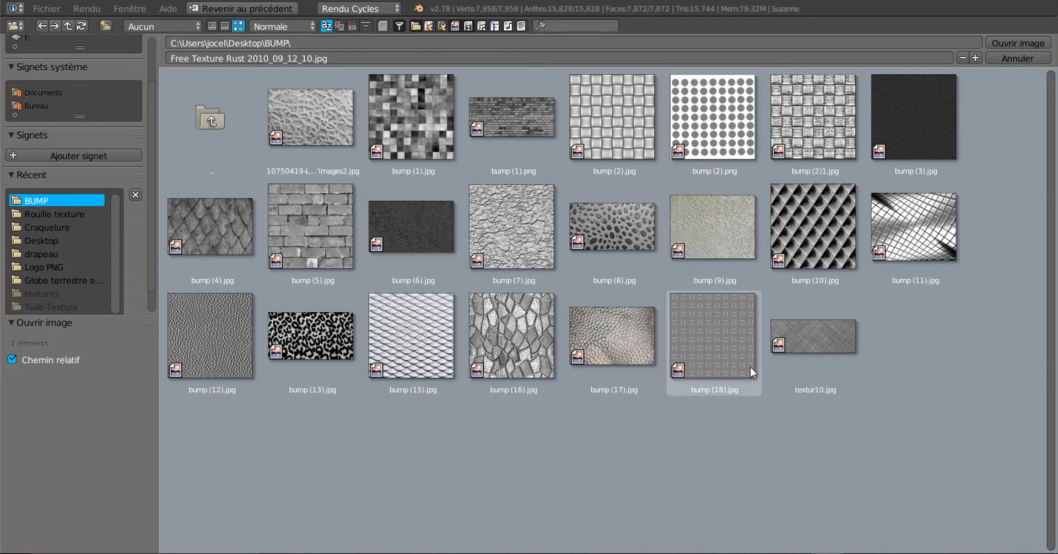
left_click(815, 339)
left_click(1008, 42)
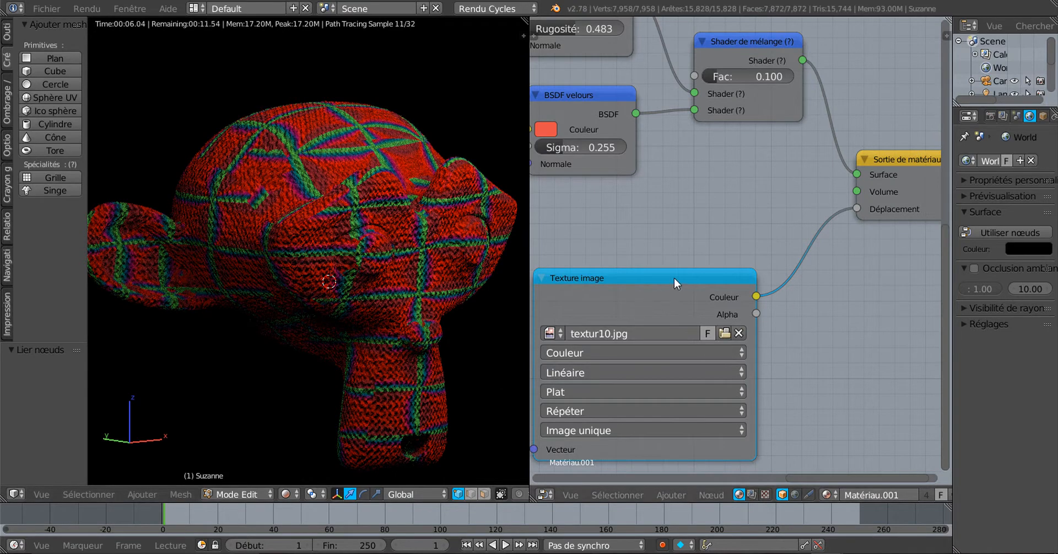
Step: Move the textur10.jpg Image Texture node just below the Material Output and place its Texture Coordinate node close beside it
left_click_drag(673, 277, 773, 235)
scroll(584, 344, "down", 3)
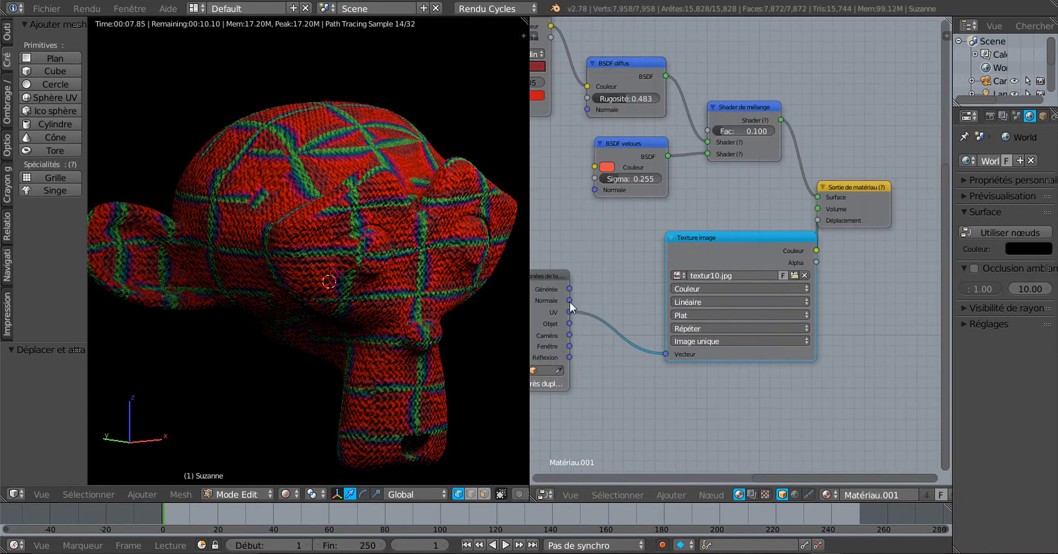
left_click_drag(553, 276, 626, 251)
Step: Try the Boîte and Sphère projections on the textur10.jpg texture, compare them on the head, and return to Plat
scroll(407, 369, "up", 5)
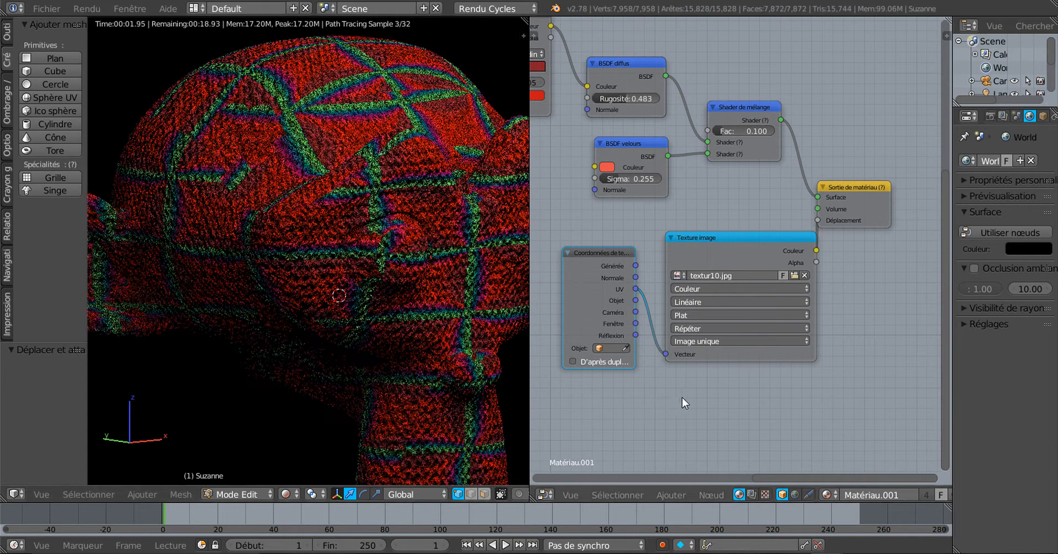
scroll(689, 386, "up", 2)
left_click(700, 331)
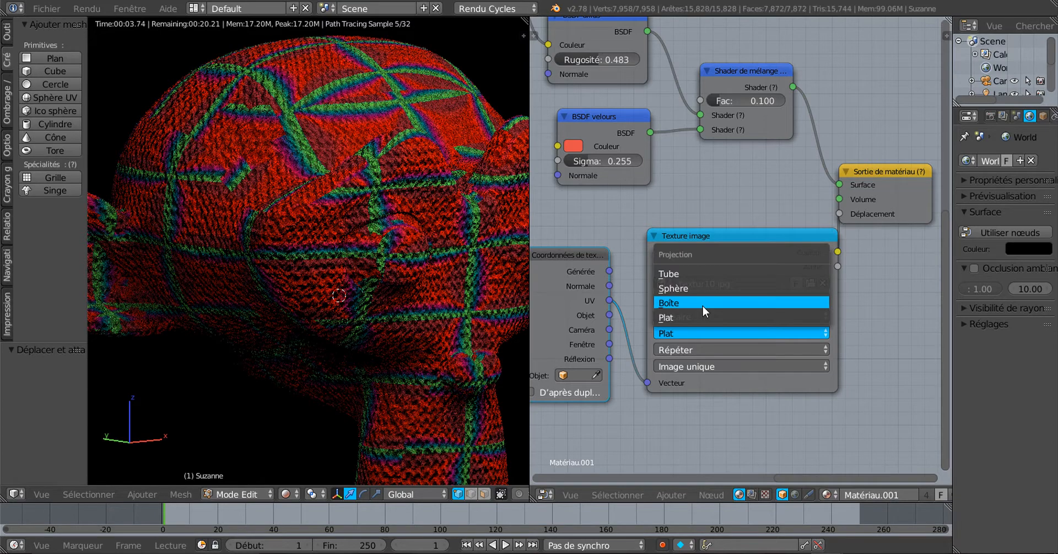
left_click(702, 305)
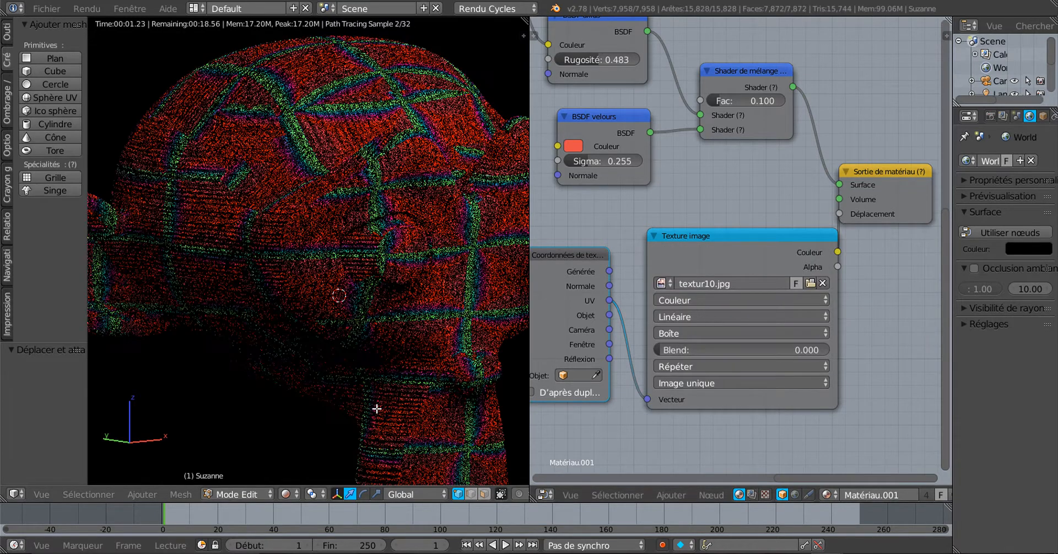
left_click(720, 331)
left_click(715, 287)
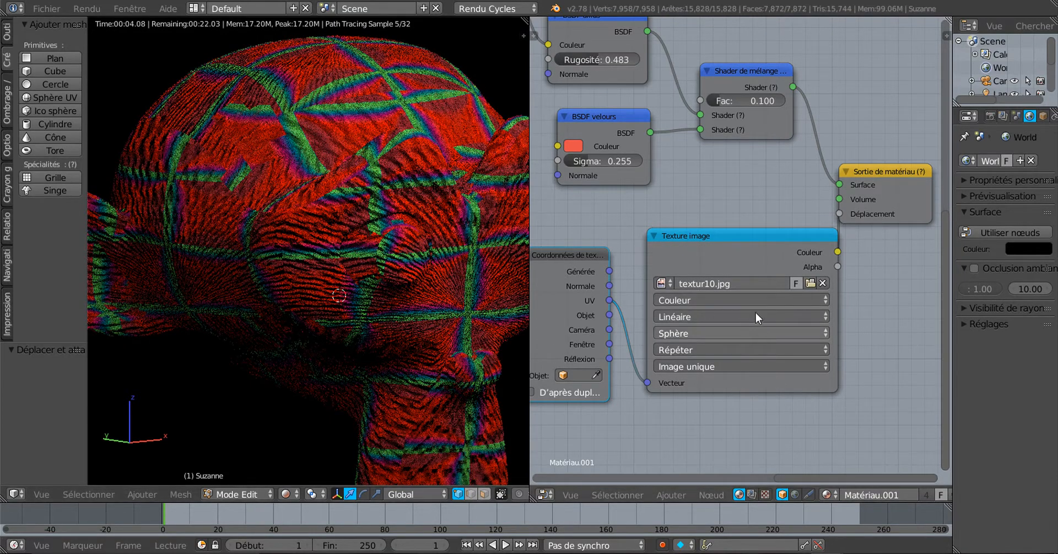
left_click(698, 334)
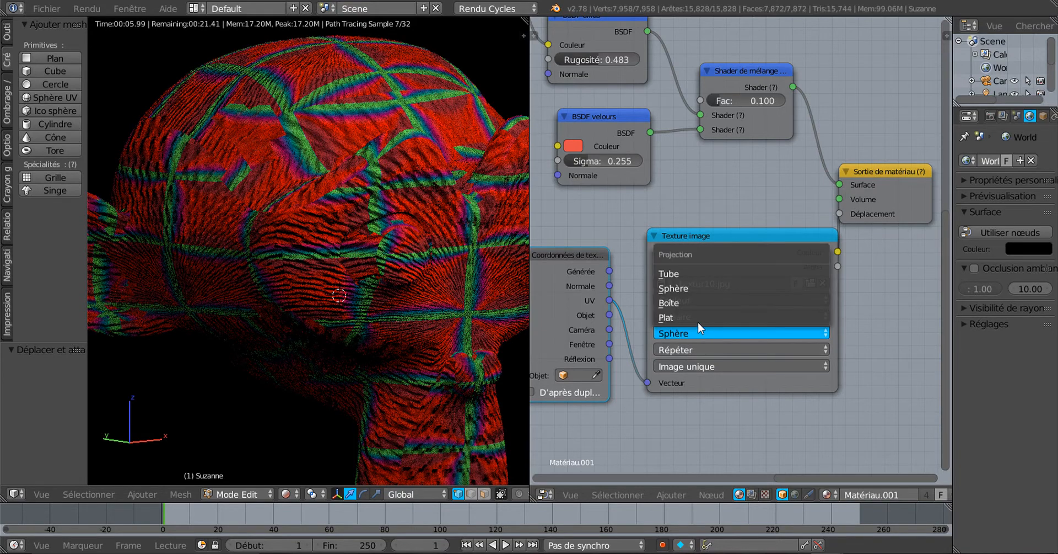
left_click(698, 322)
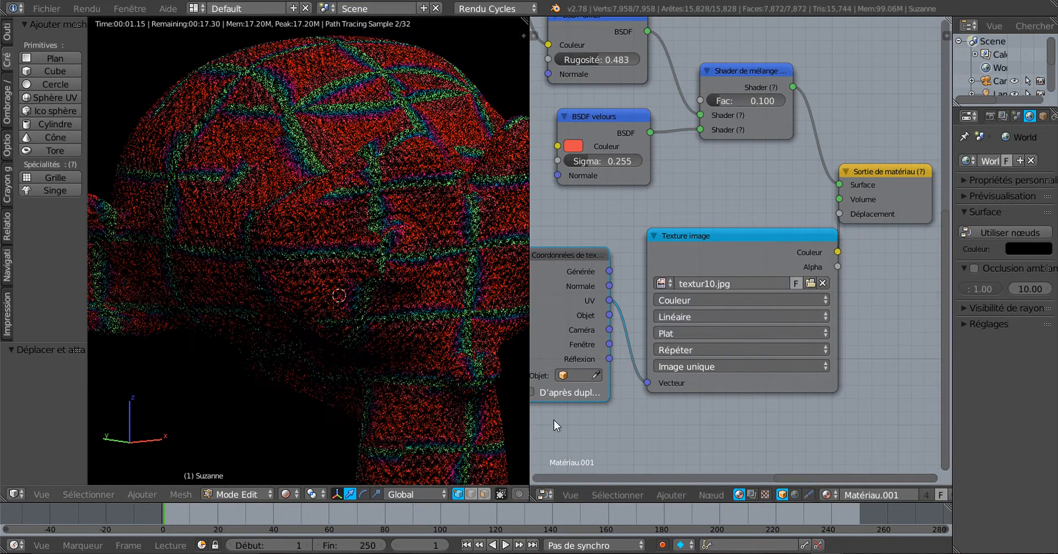
Step: Reposition the Texture Coordinate and bump (2).jpg Image Texture nodes that feed the colour ramp slightly higher
scroll(627, 425, "down", 3)
scroll(641, 424, "down", 1)
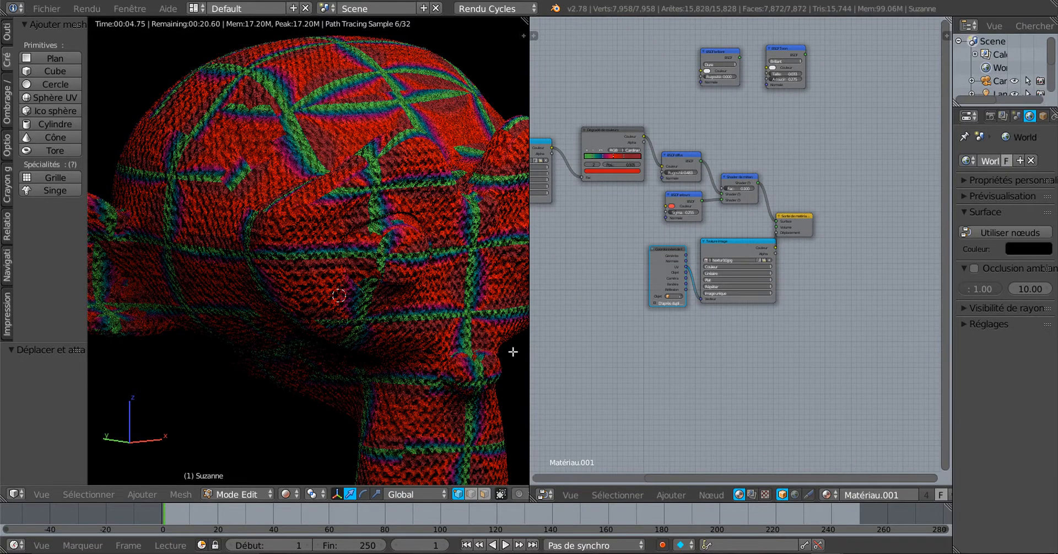
scroll(416, 359, "down", 3)
scroll(427, 354, "up", 4)
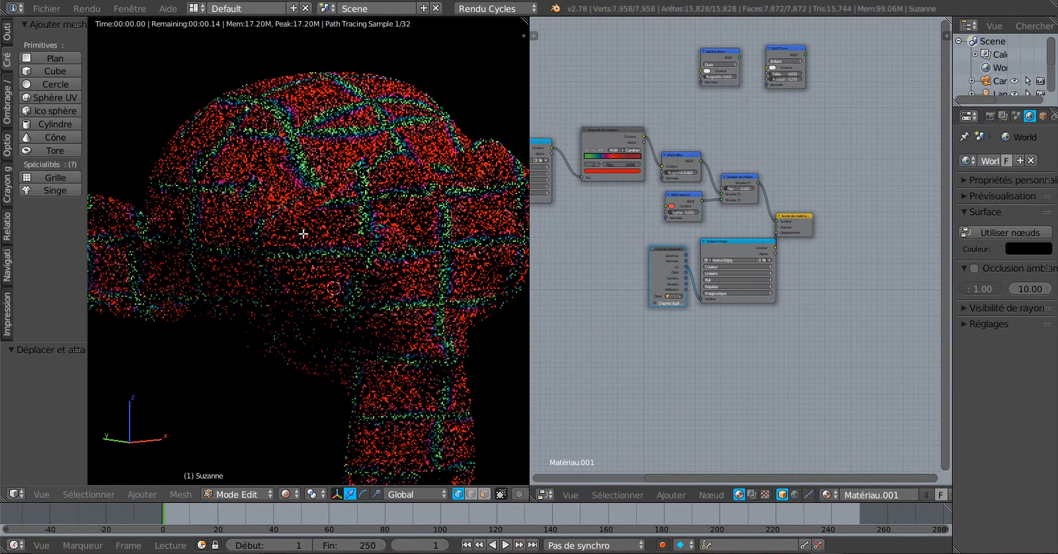
middle_click_drag(607, 273, 745, 334)
scroll(706, 298, "up", 3)
left_click_drag(592, 223, 575, 215)
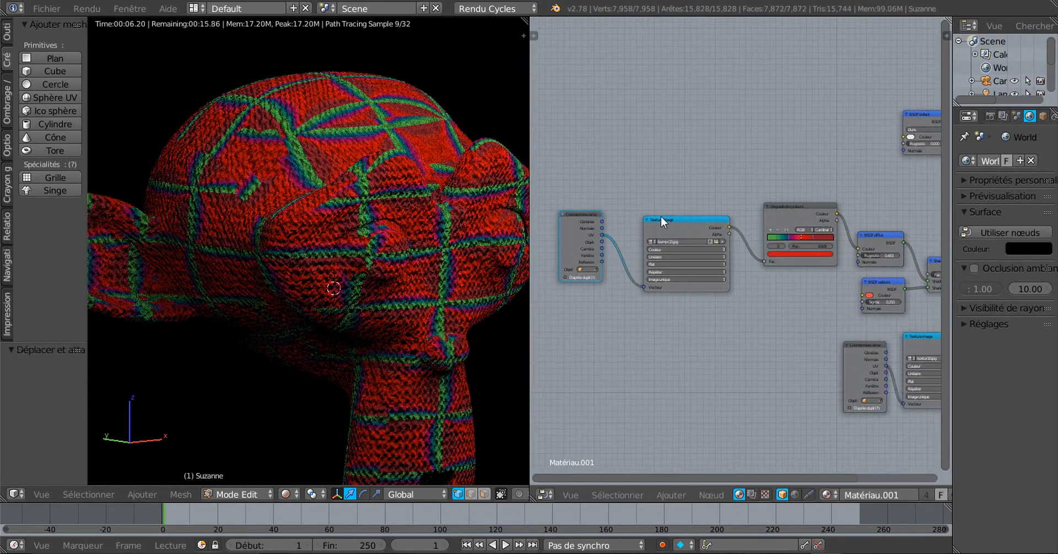
key("g")
left_click(668, 205)
left_click_drag(676, 217, 668, 208)
scroll(665, 291, "up", 6)
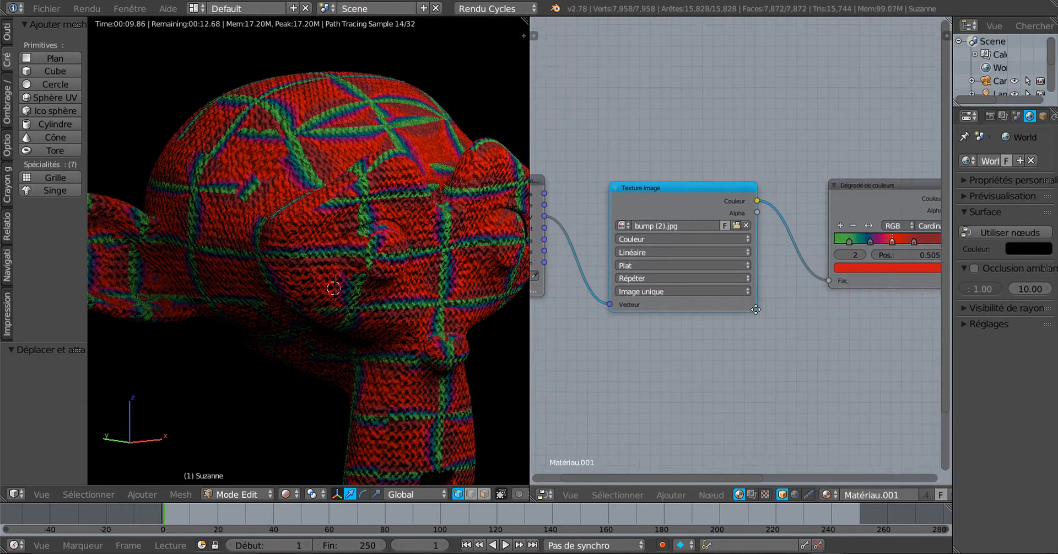
Step: Unwrap the head's UVs with the standard unwrap, and remap them with Smart UV Project at an angle limit of 66
left_click(181, 494)
mouse_move(211, 388)
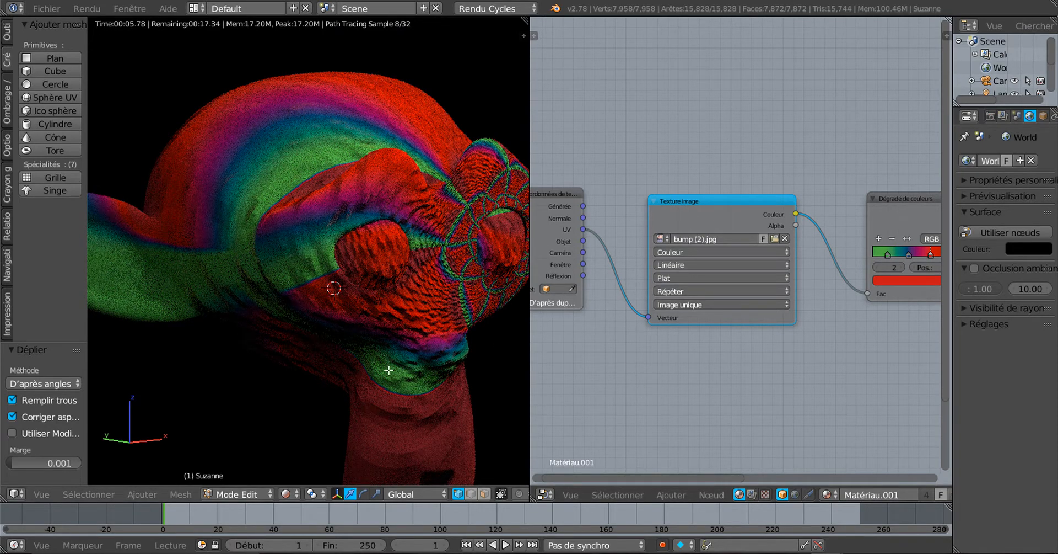
left_click(171, 494)
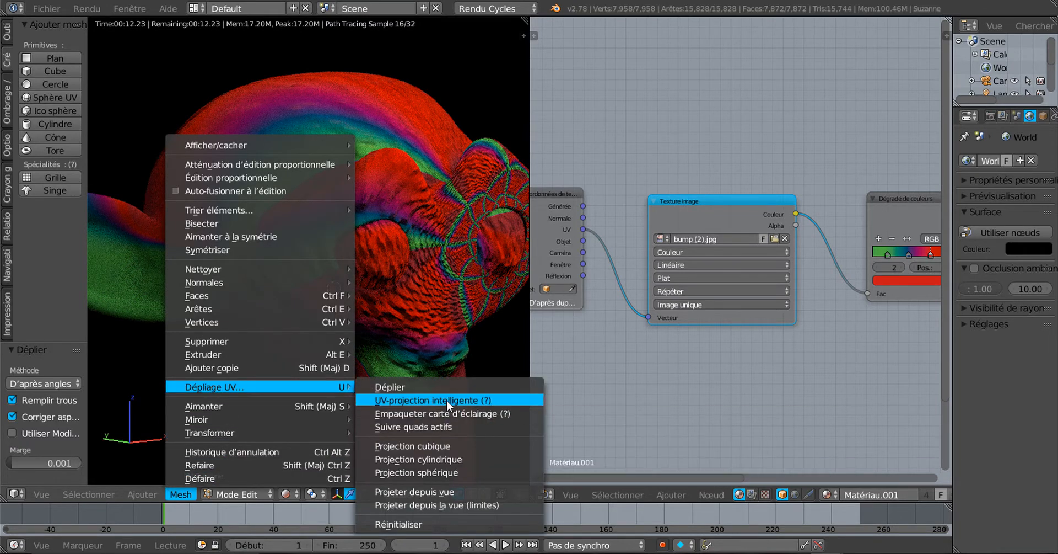
left_click(446, 399)
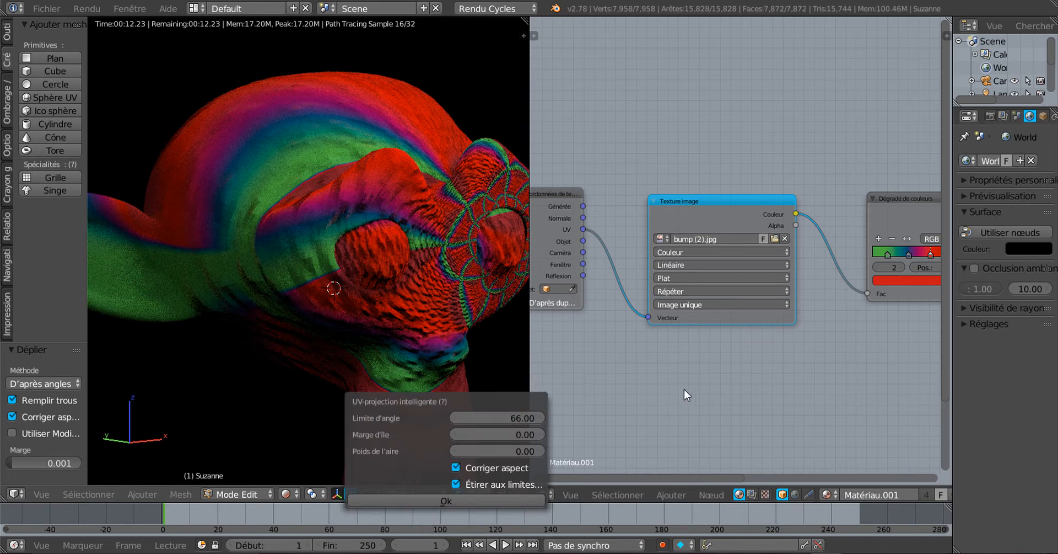
left_click(439, 500)
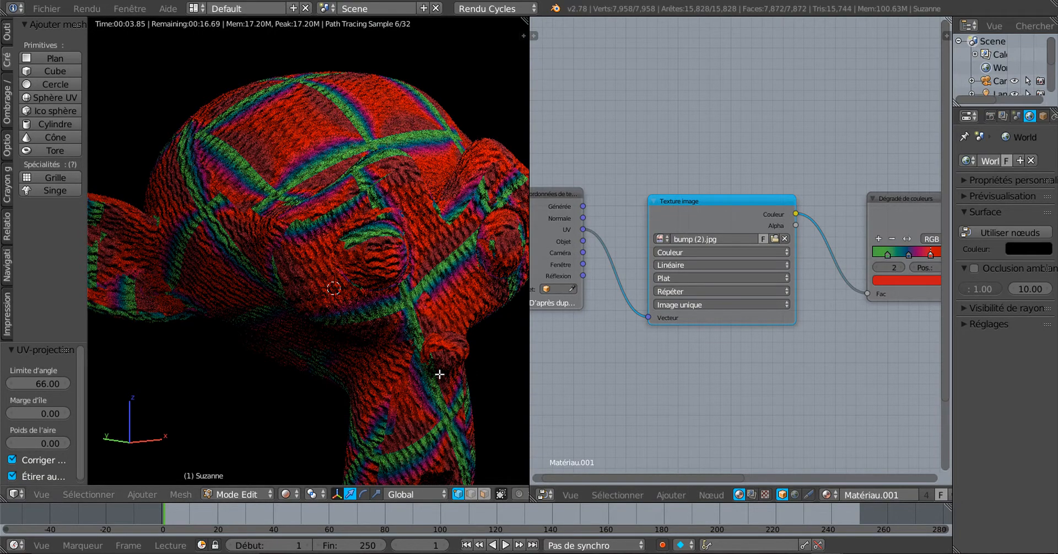
Step: Inspect the mapping on the head and apply Lightmap Pack to the selected faces with image size 512, quality 12 and margin 0.10
scroll(440, 374, "down", 1)
middle_click_drag(421, 384, 331, 388)
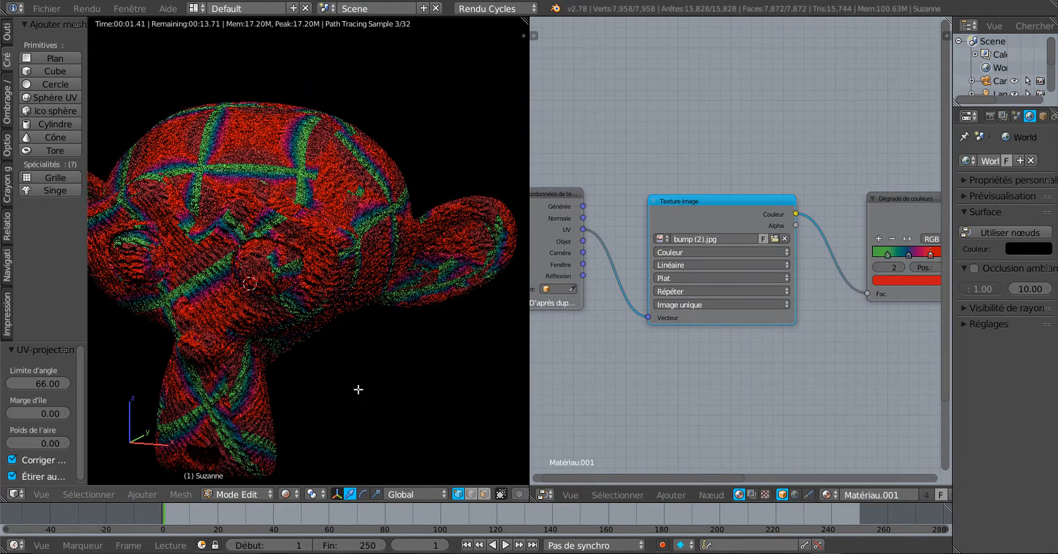
middle_click_drag(358, 387, 387, 362)
scroll(388, 361, "up", 4)
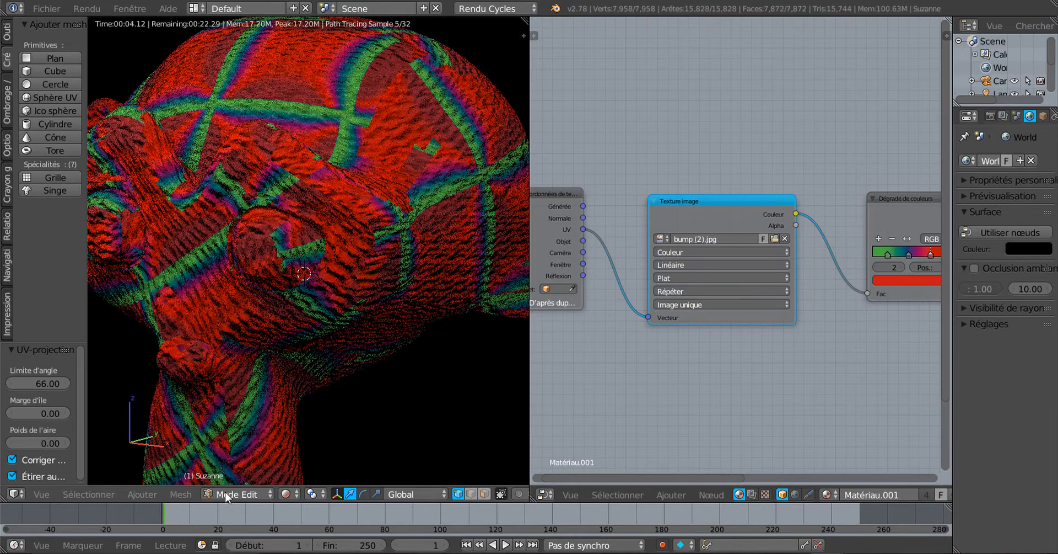
left_click(180, 494)
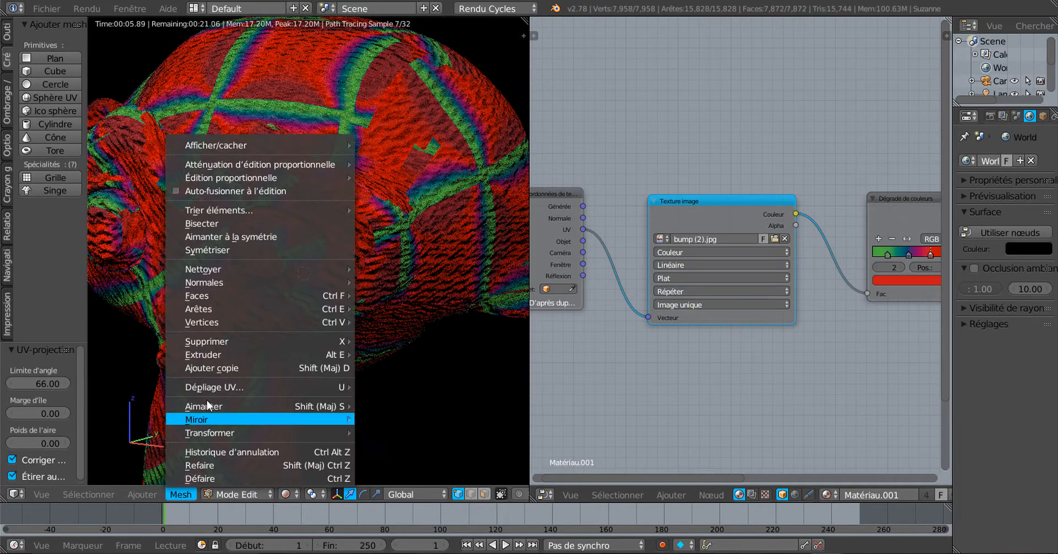
mouse_move(240, 387)
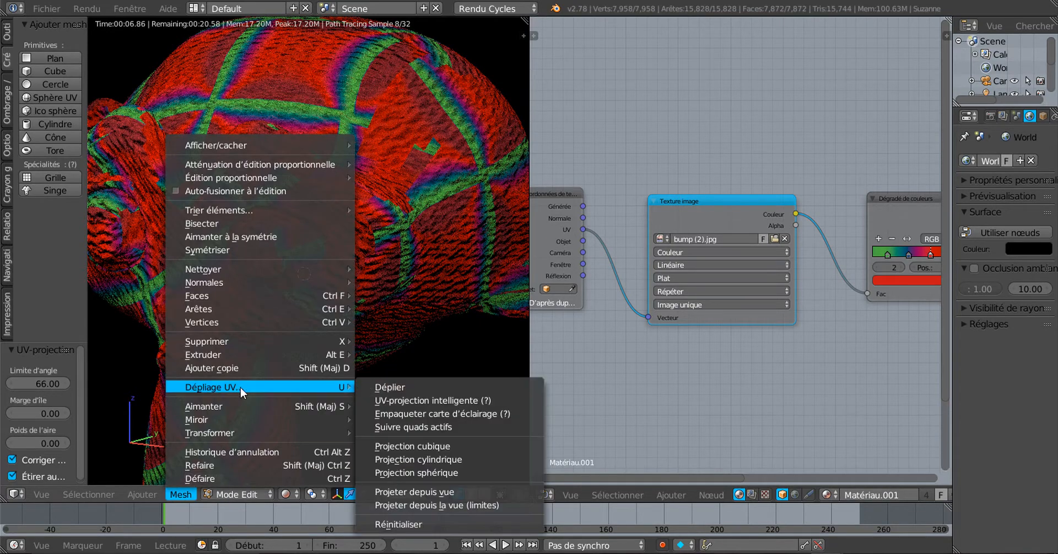
left_click(440, 412)
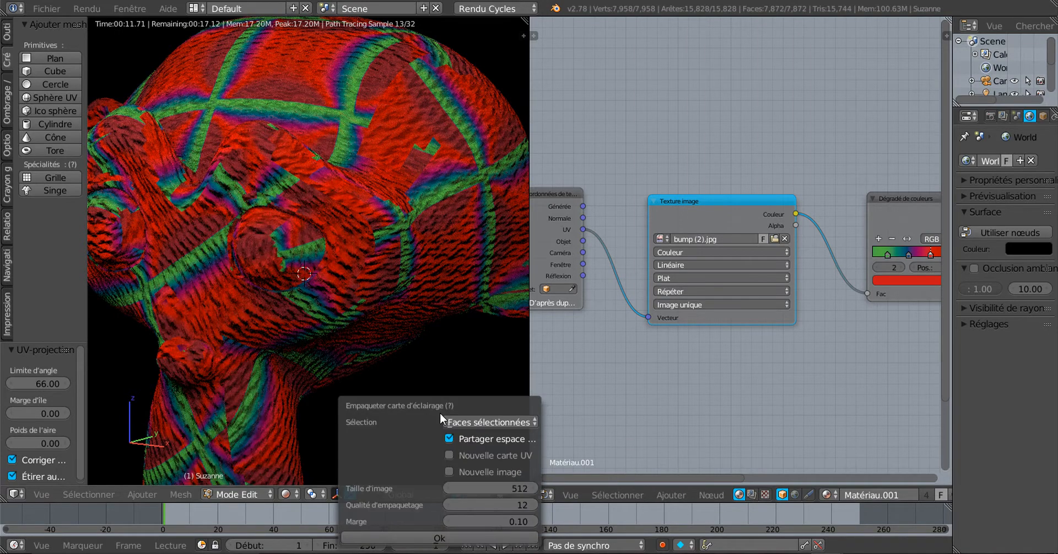
left_click(424, 537)
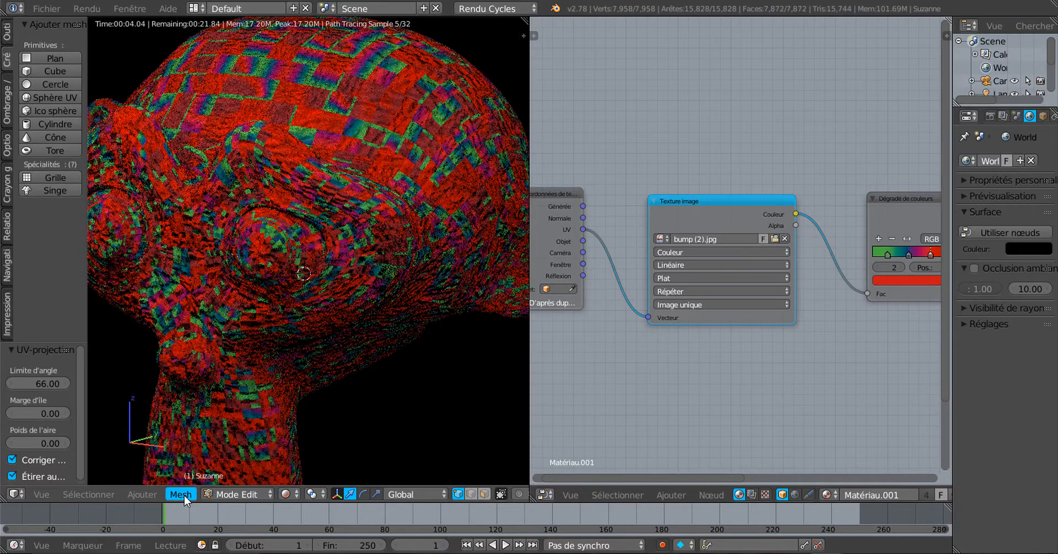
Step: Try the Follow Active Quads unwrap on the head mesh
left_click(184, 495)
mouse_move(293, 386)
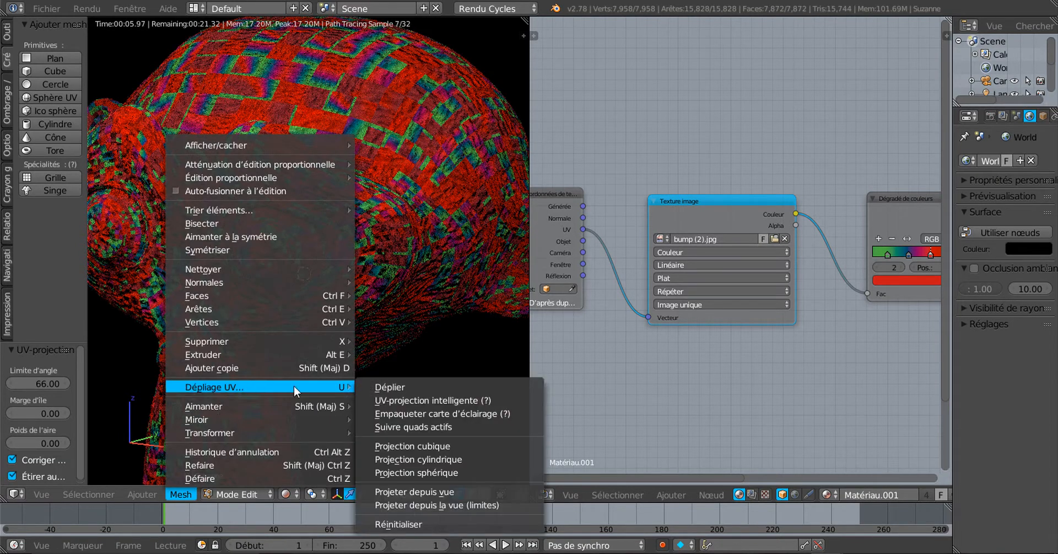
left_click(425, 428)
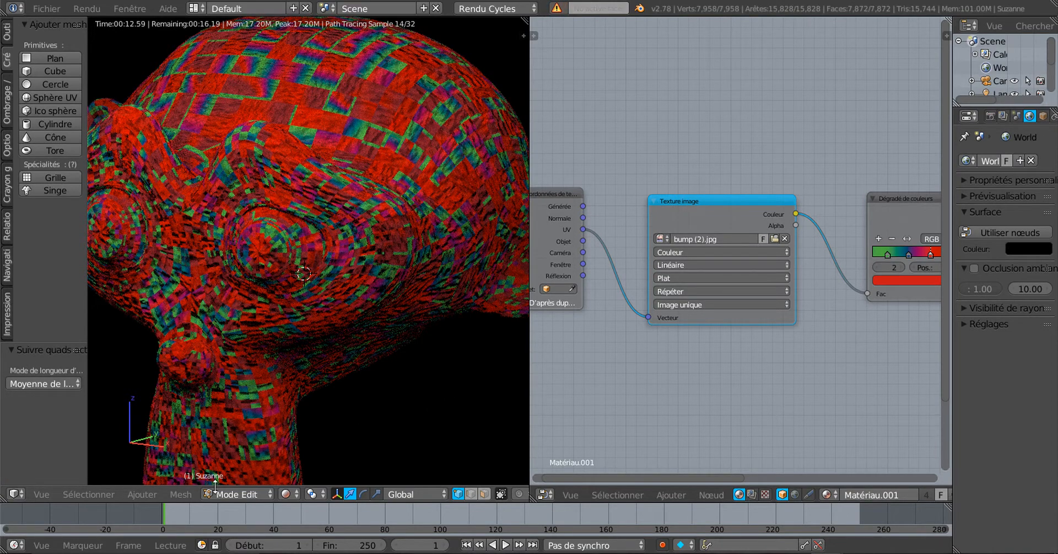
Step: Try Cube Projection on the head's UVs with a cube size of 1.000 and inspect the mapping from several angles
left_click(179, 494)
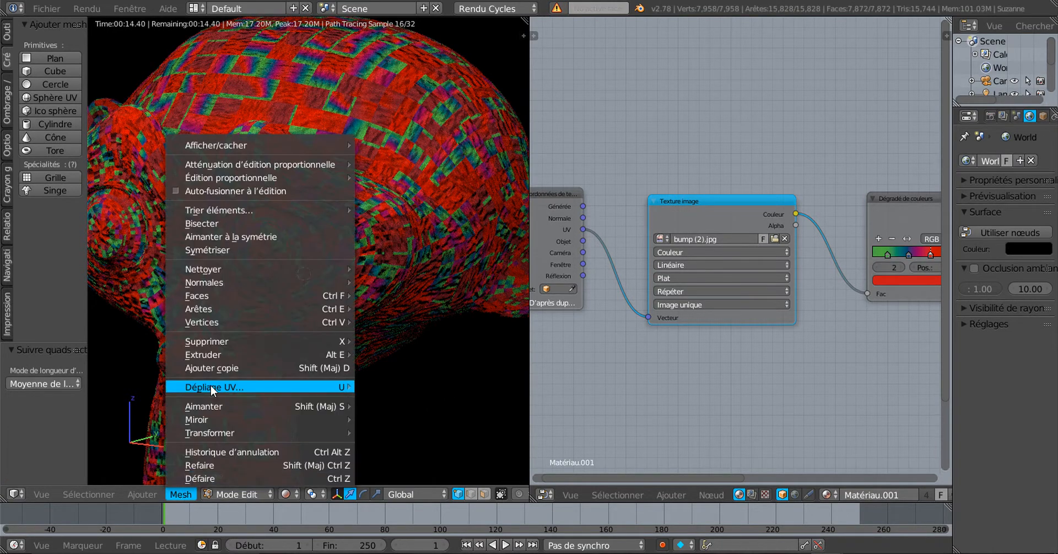
mouse_move(210, 384)
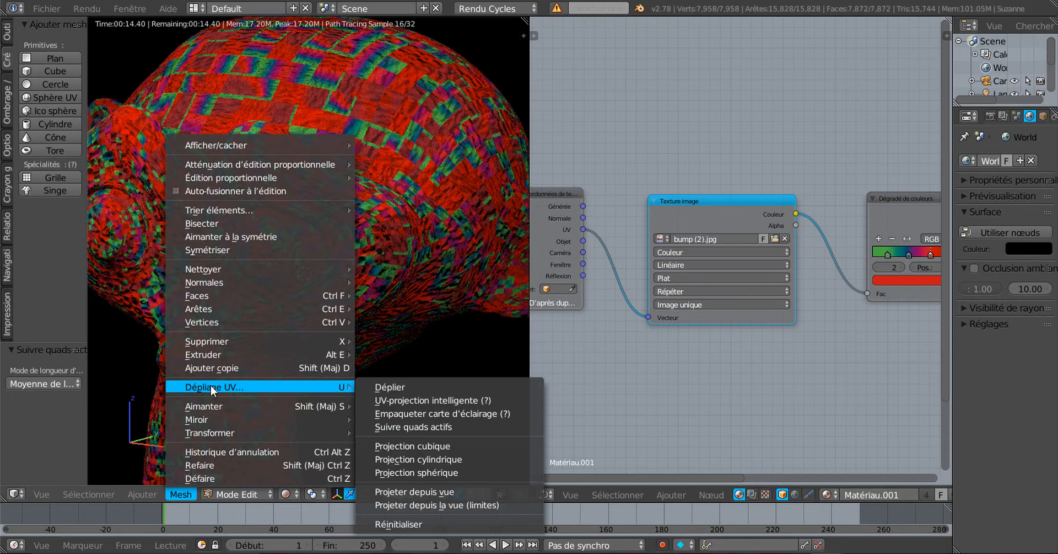
left_click(426, 446)
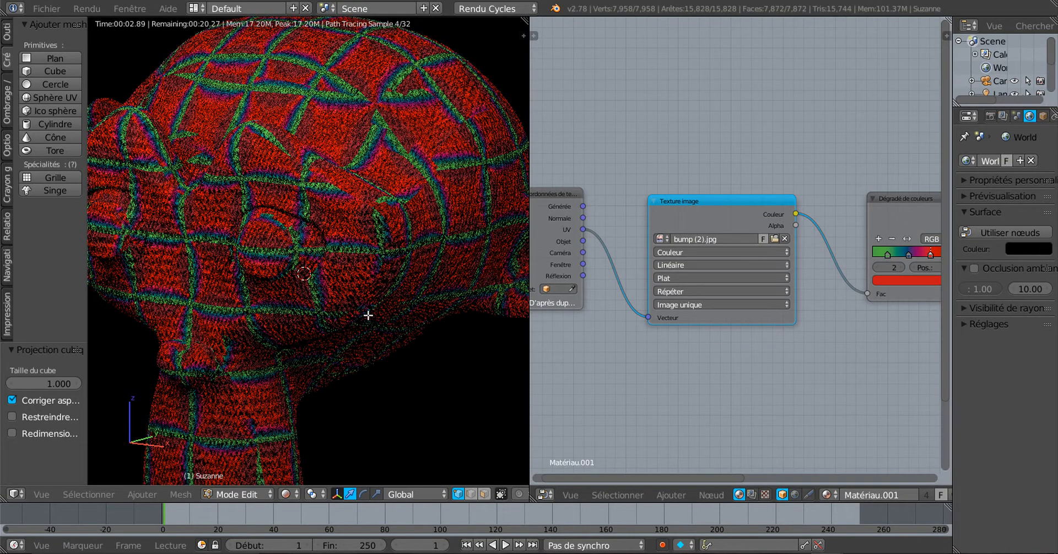
scroll(368, 315, "down", 1)
middle_click_drag(309, 333, 396, 333)
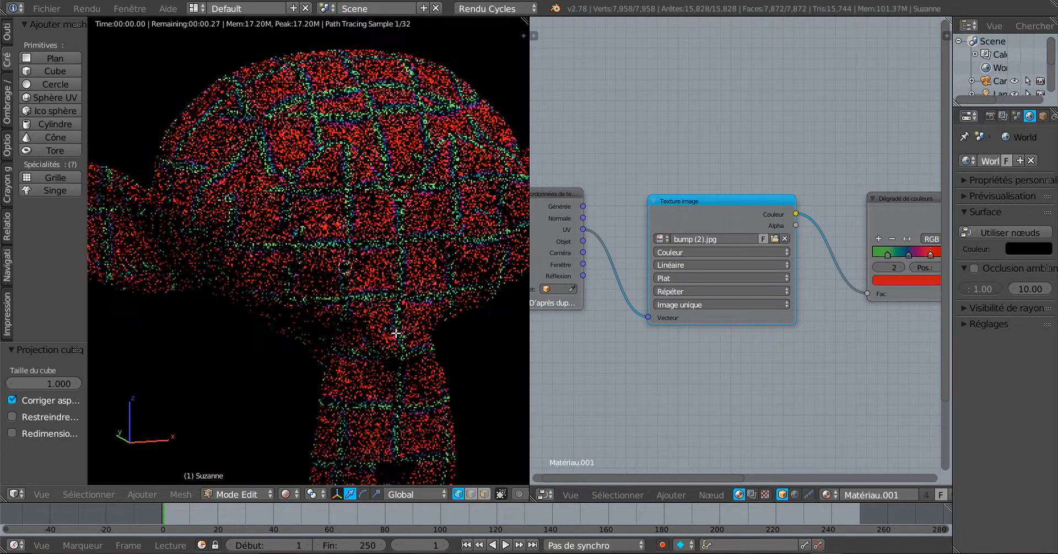
left_click(181, 494)
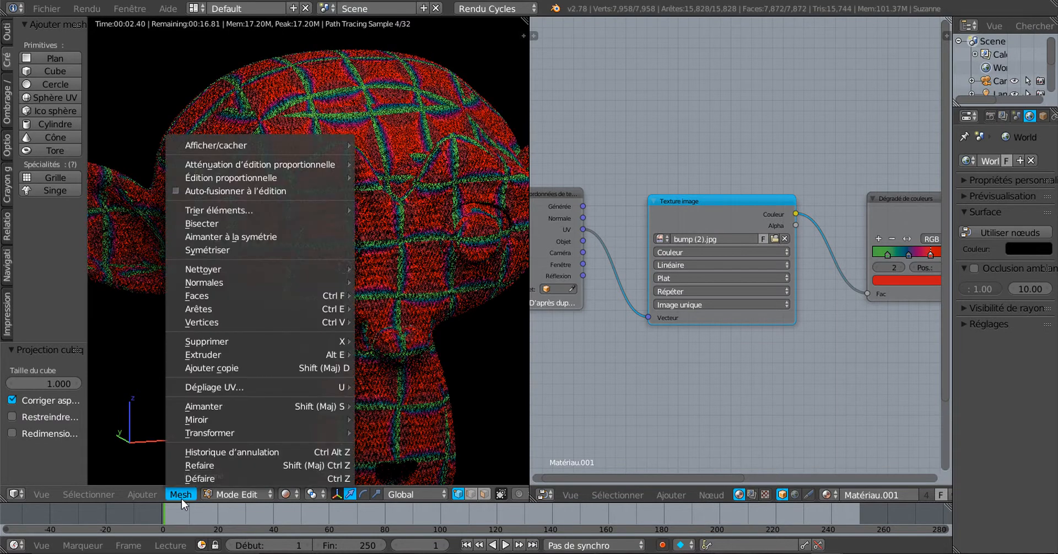
mouse_move(230, 386)
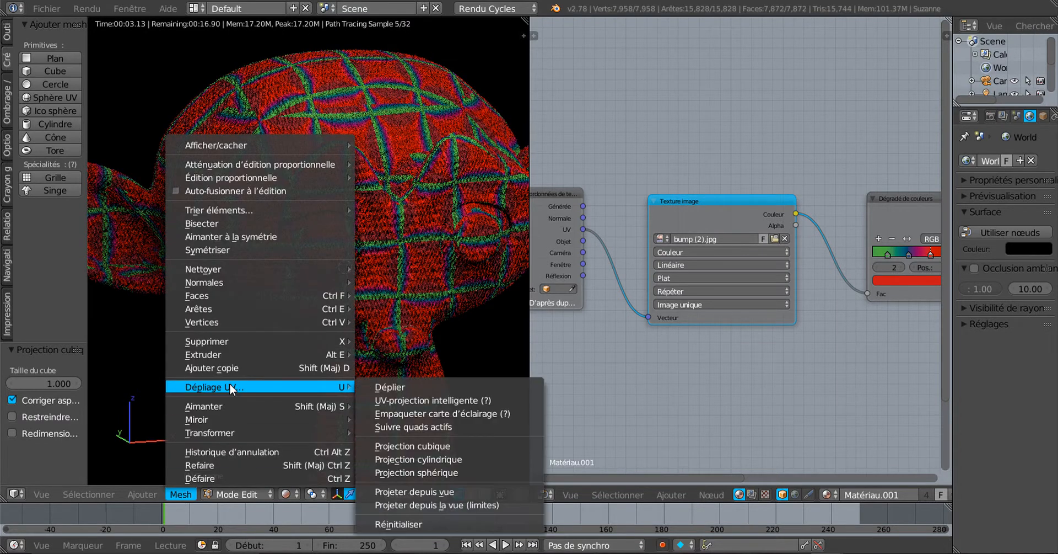
left_click(425, 443)
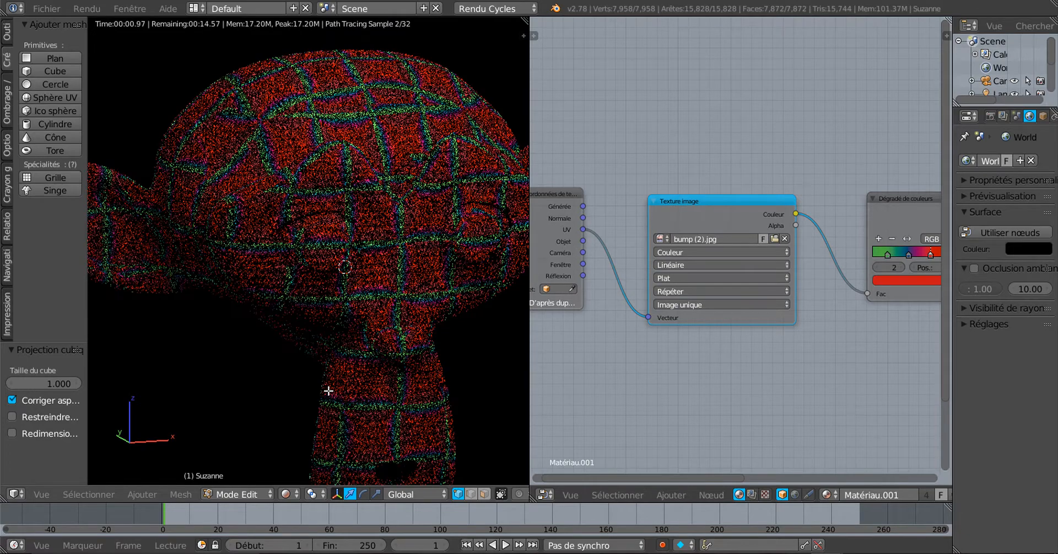
middle_click_drag(339, 381, 363, 345)
scroll(363, 345, "up", 2)
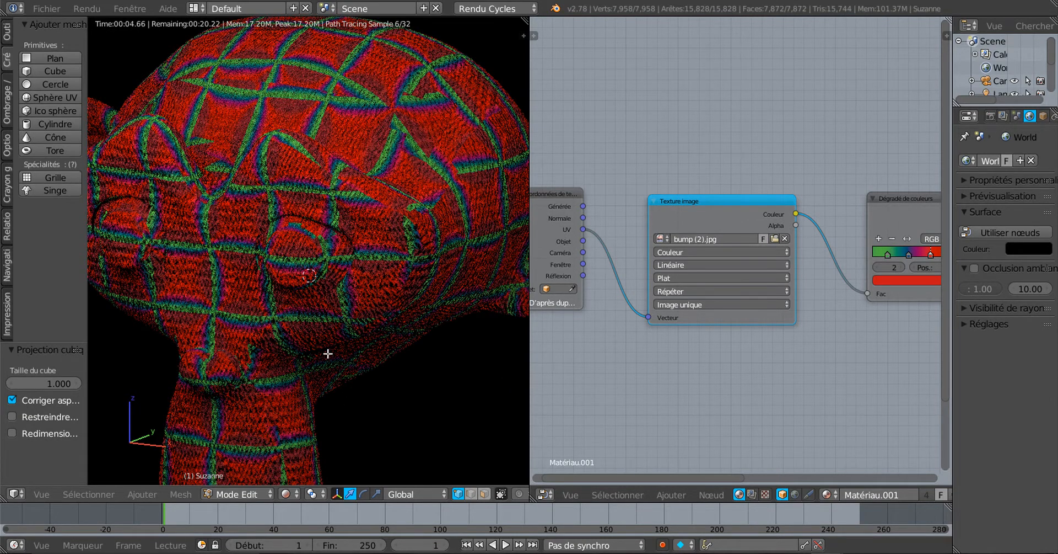
Step: Try Sphere Projection on the head's UVs, replace it with Project from View, and inspect the mapping from the front
left_click(182, 495)
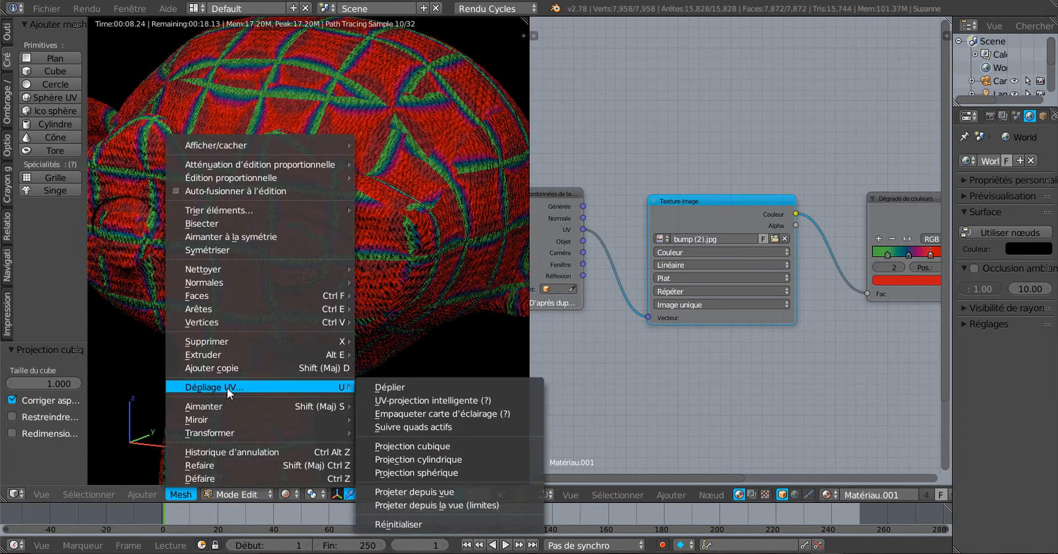
left_click(422, 472)
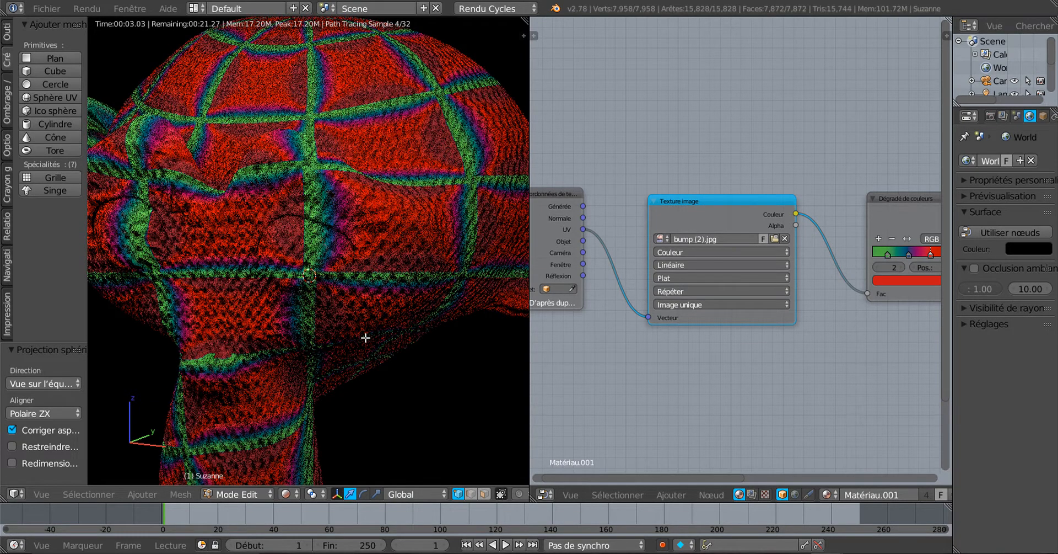
left_click(181, 494)
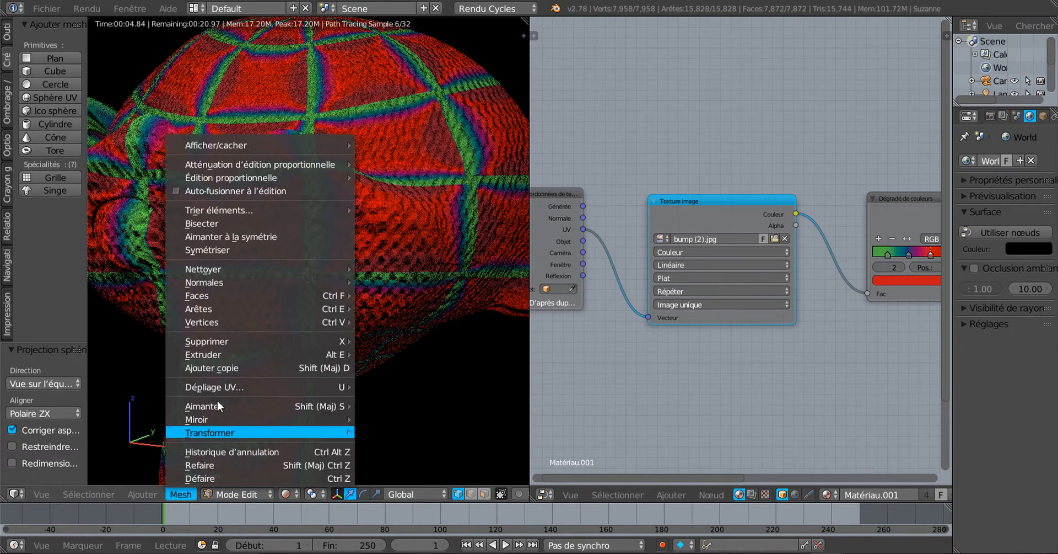
mouse_move(238, 386)
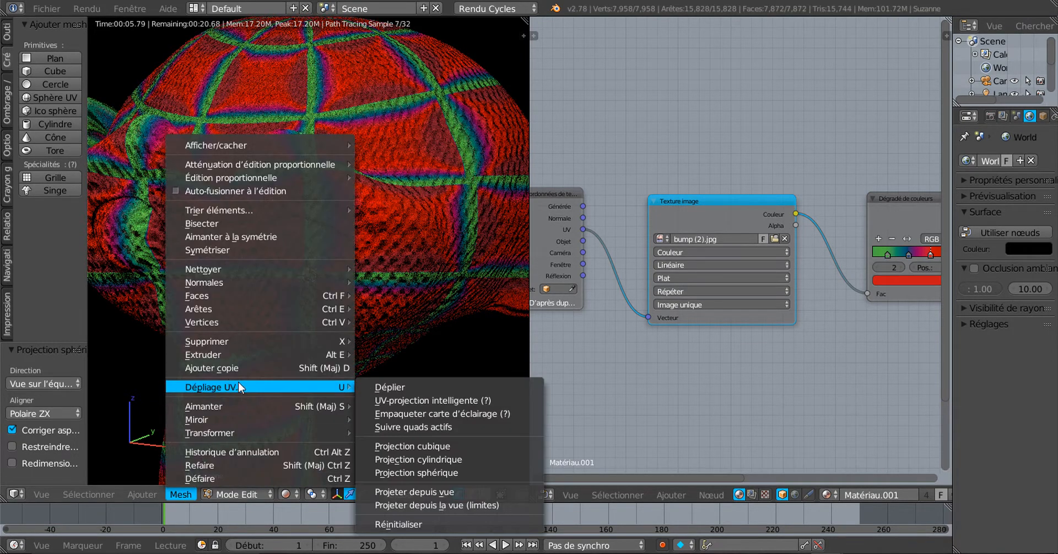
left_click(416, 492)
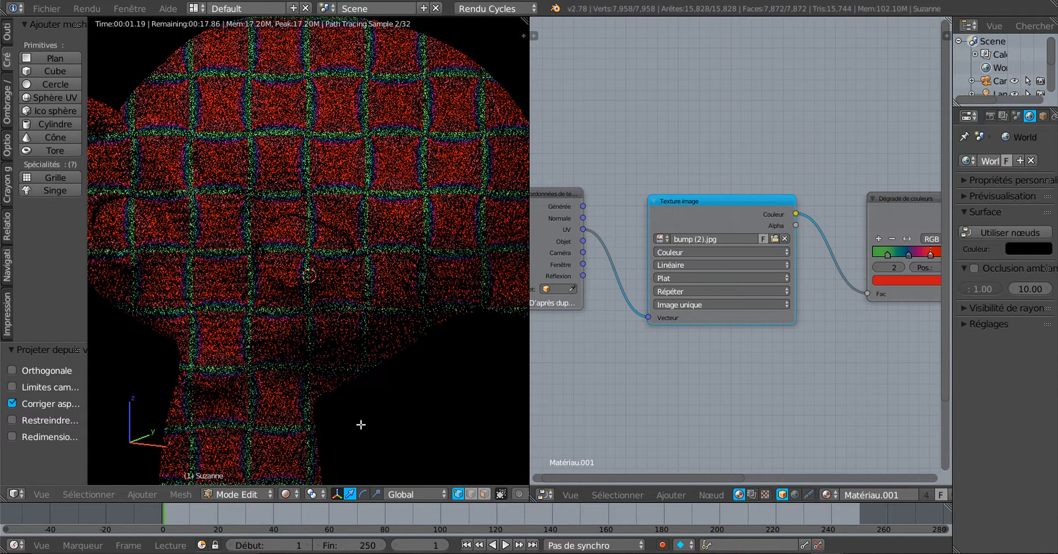
scroll(349, 415, "down", 2)
middle_click_drag(350, 408, 415, 380)
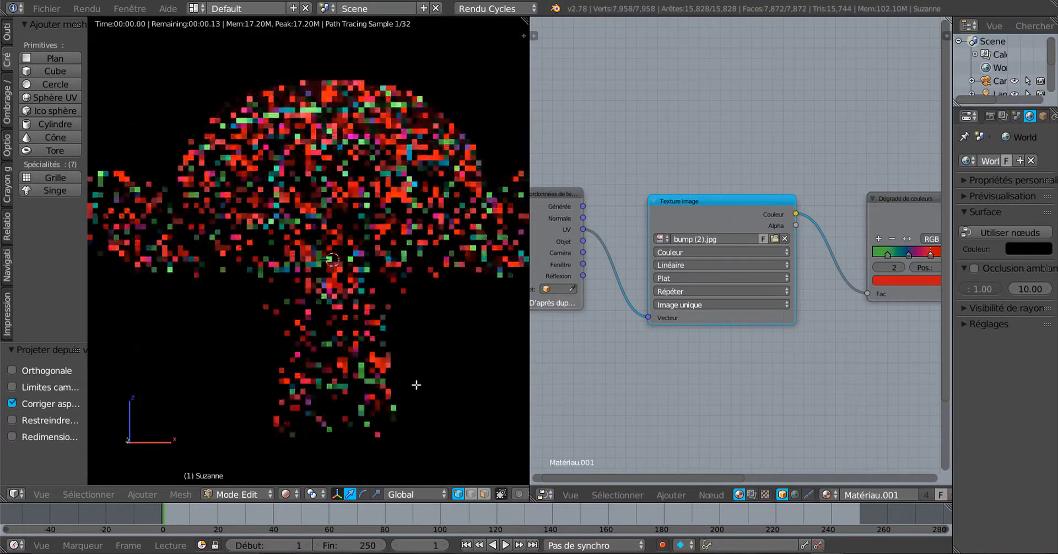
scroll(418, 384, "up", 2)
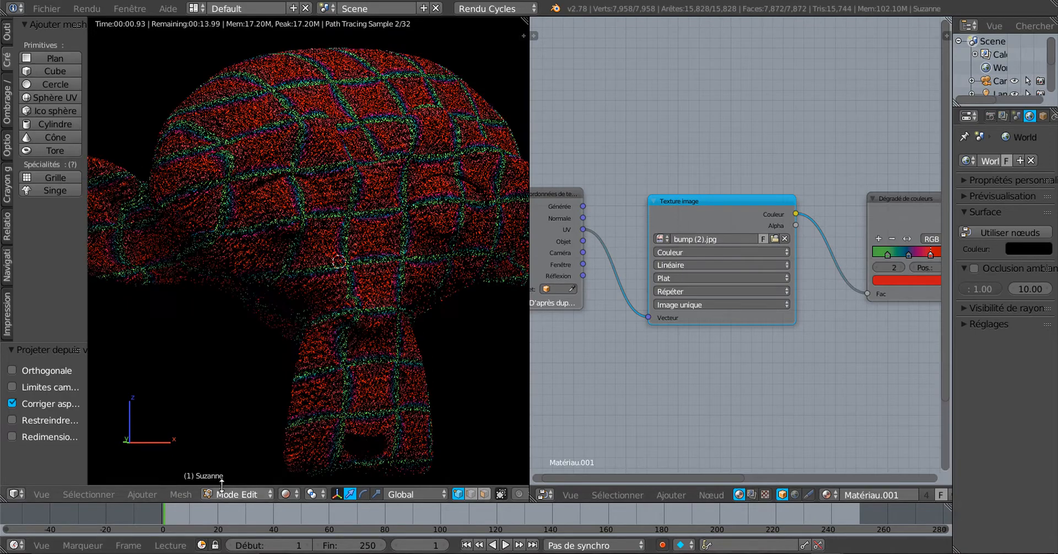
mouse_move(387, 390)
middle_mouse_down()
mouse_move(274, 392)
mouse_move(384, 388)
middle_mouse_up()
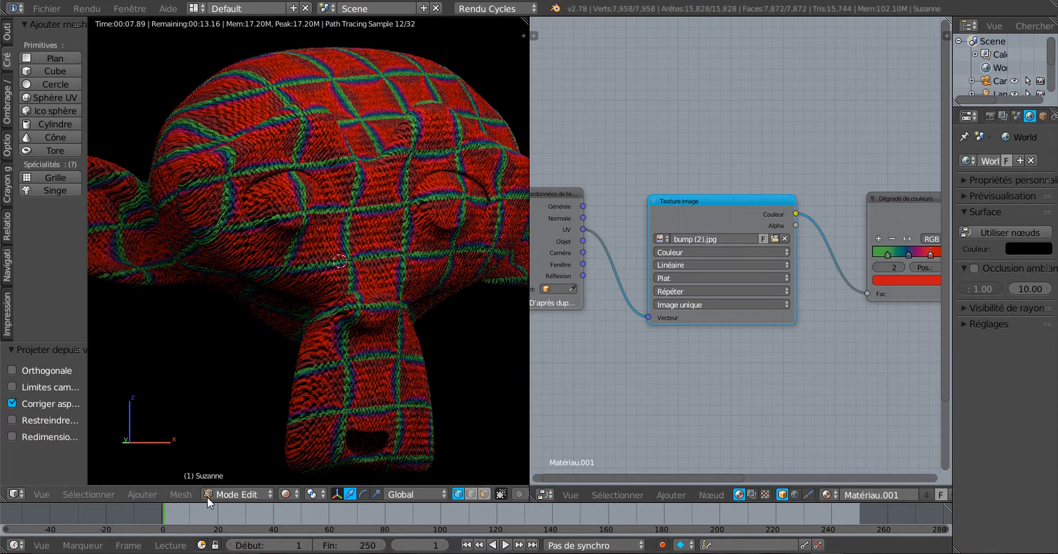
Step: Remap the head's UVs with Sphere Projection again, and replace that with Project from View (Bounds)
left_click(181, 495)
mouse_move(230, 386)
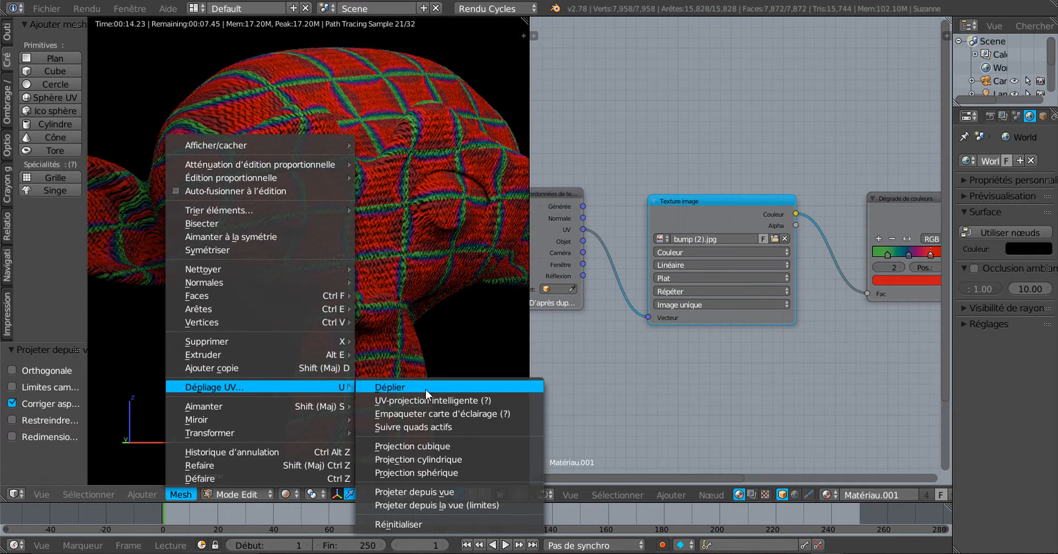
left_click(421, 471)
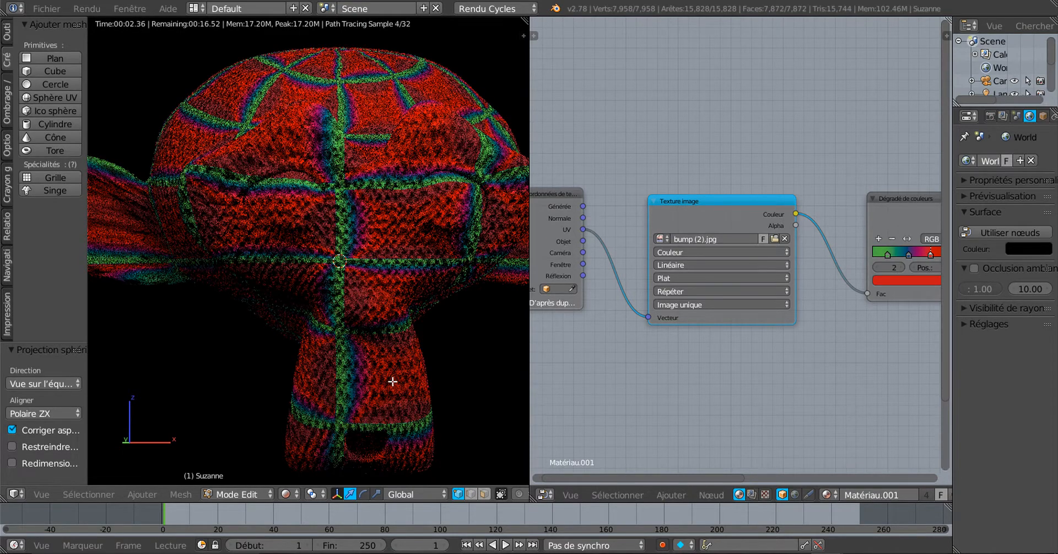
left_click(177, 493)
mouse_move(217, 386)
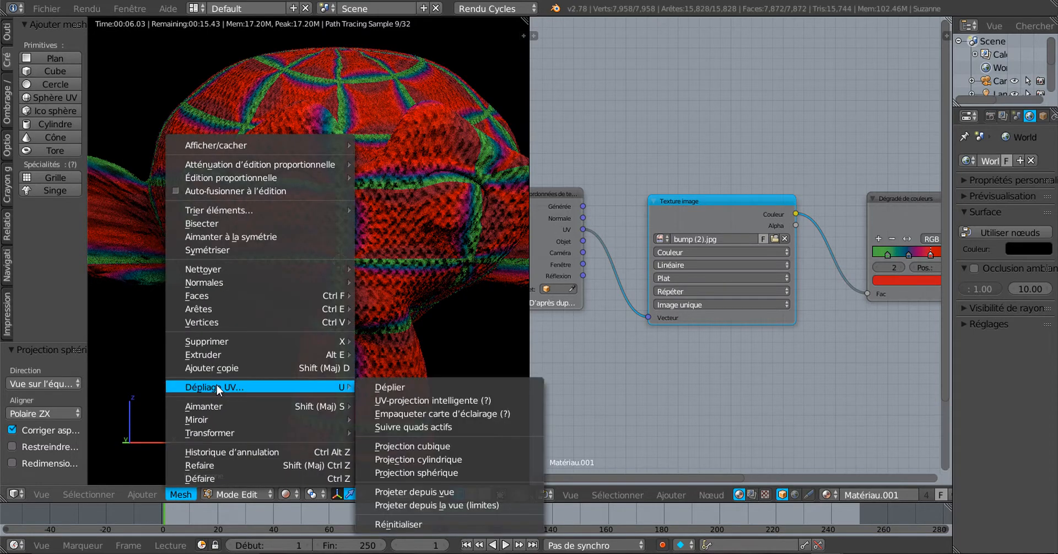
left_click(414, 504)
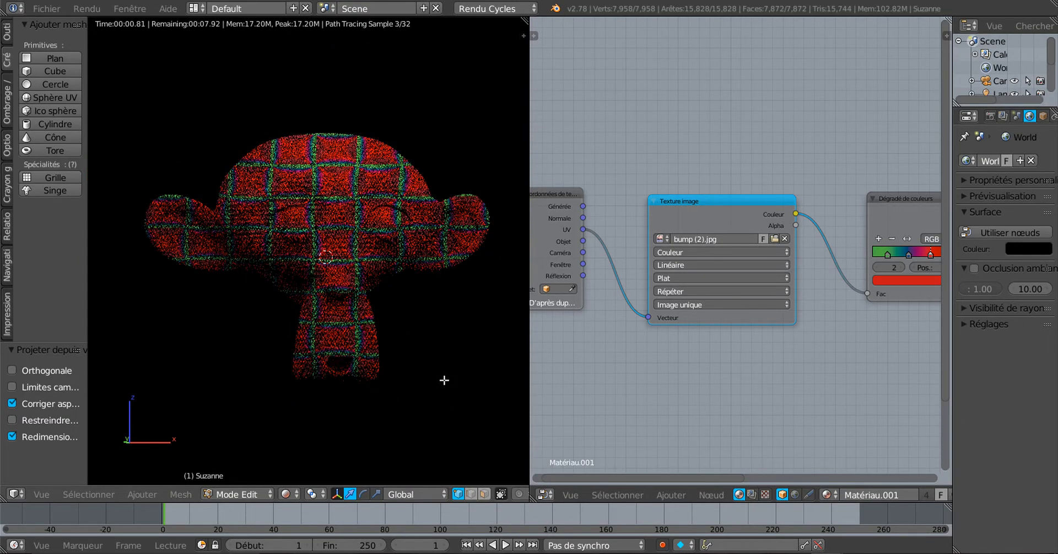
Step: Align the viewport to the front view and reproject the head's UVs with Project from View (Bounds)
key("KP_1")
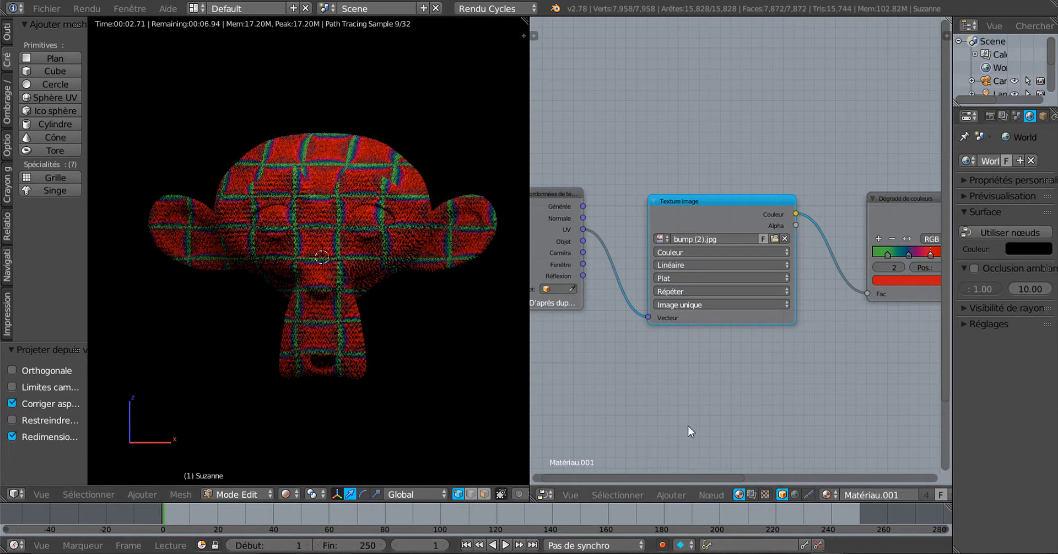
left_click(141, 494)
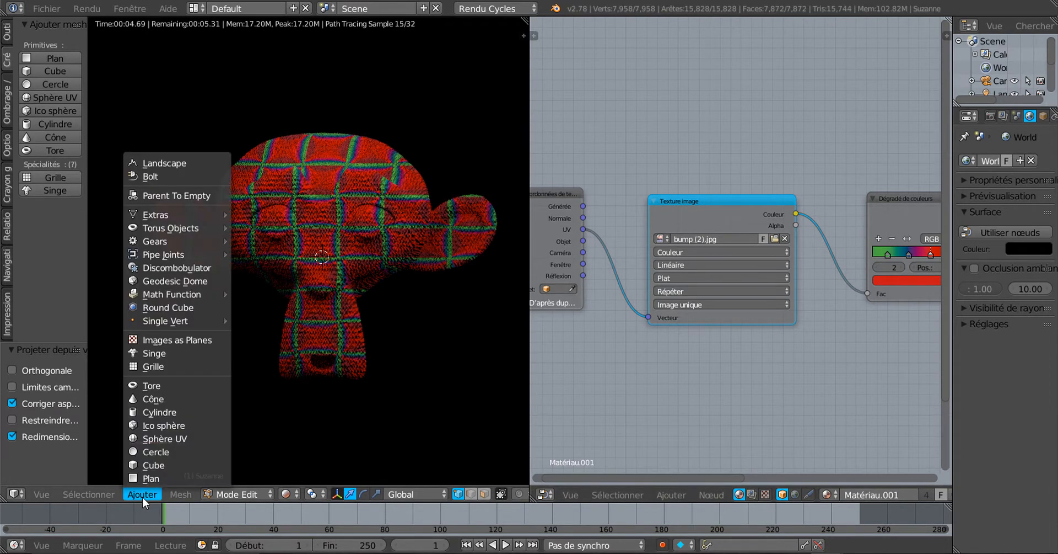
mouse_move(182, 493)
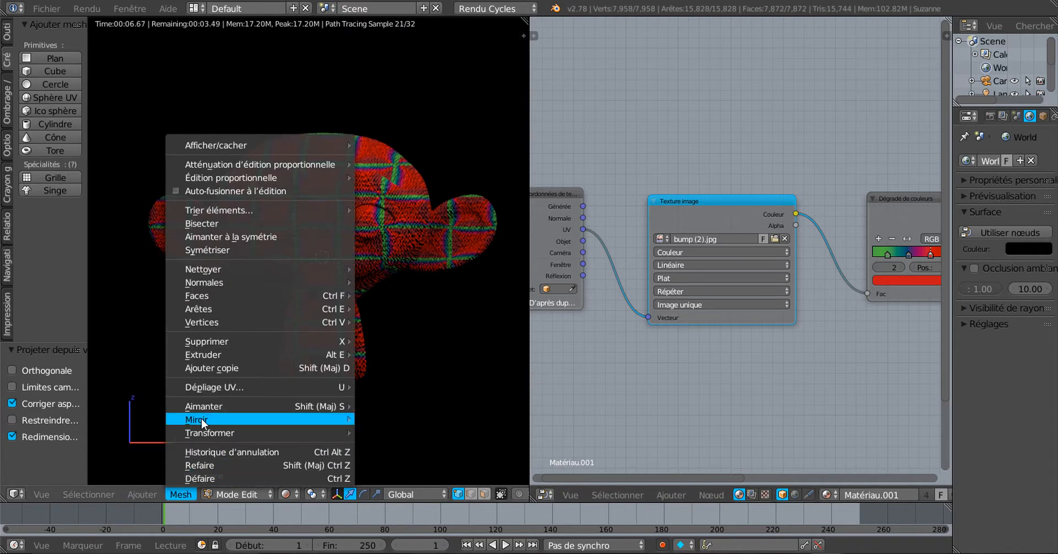
mouse_move(220, 428)
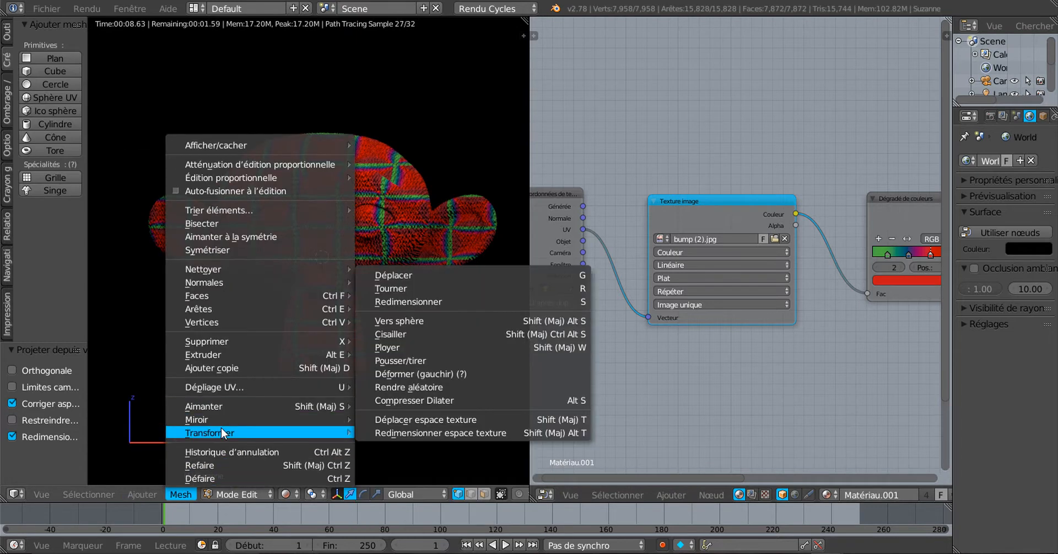
mouse_move(241, 387)
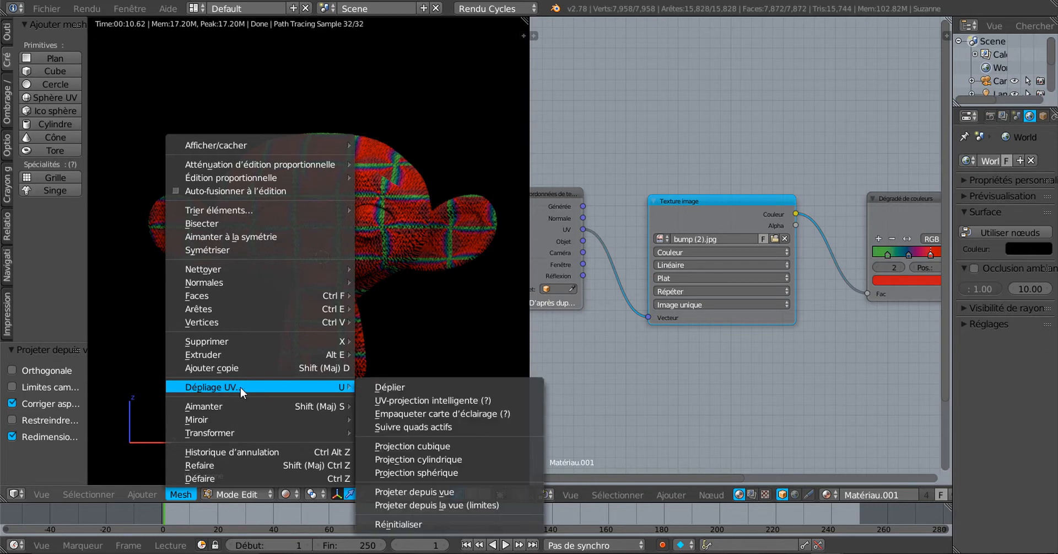
left_click(416, 503)
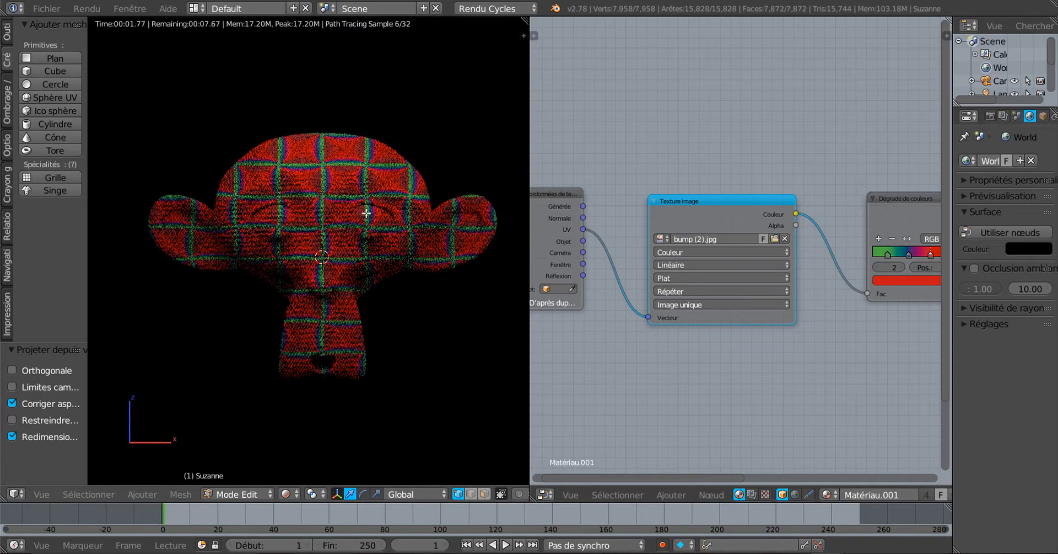
scroll(358, 260, "up", 2)
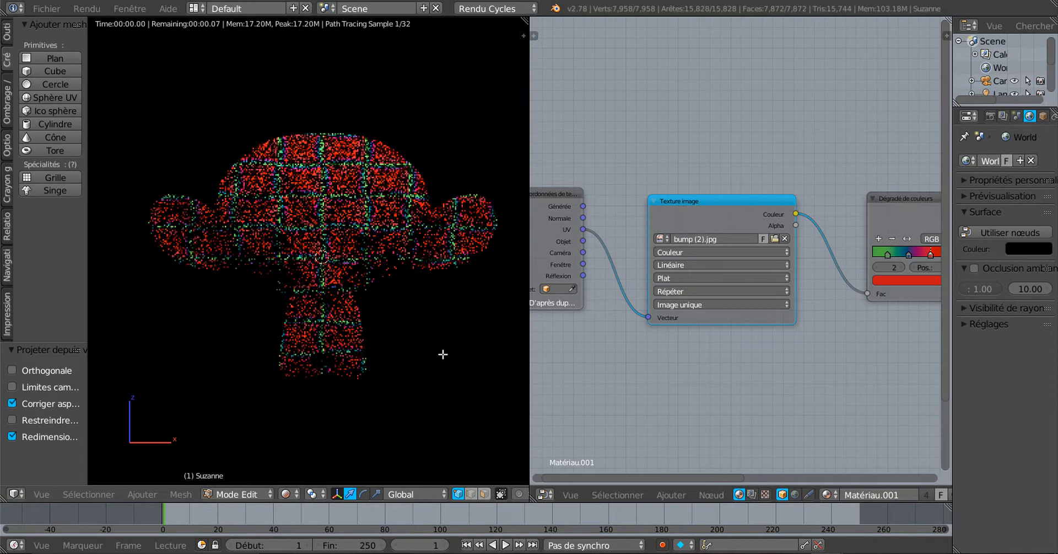
Step: Switch to the side view and project the head's UVs from there with Project from View (Bounds)
key("KP_3")
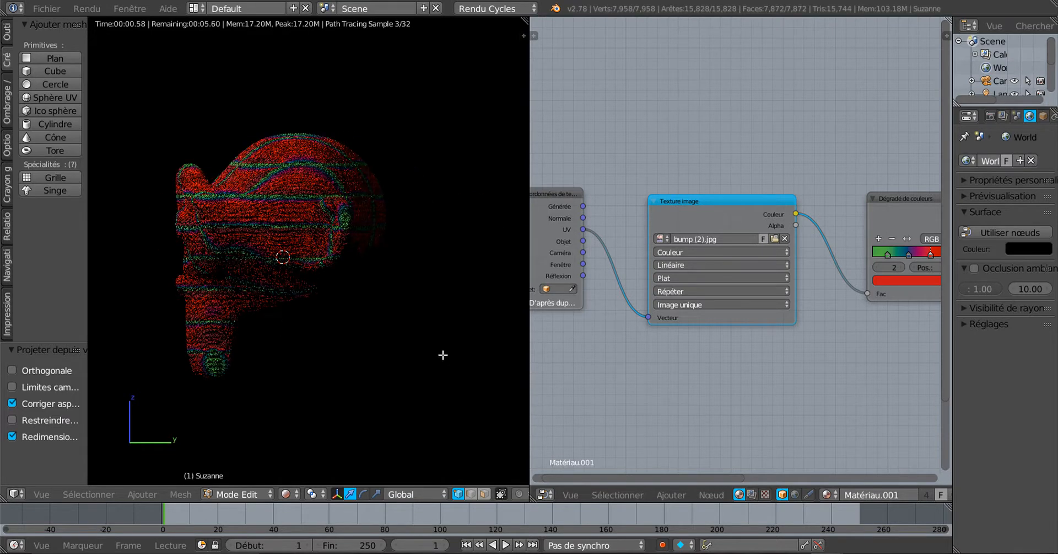
left_click(183, 495)
mouse_move(216, 388)
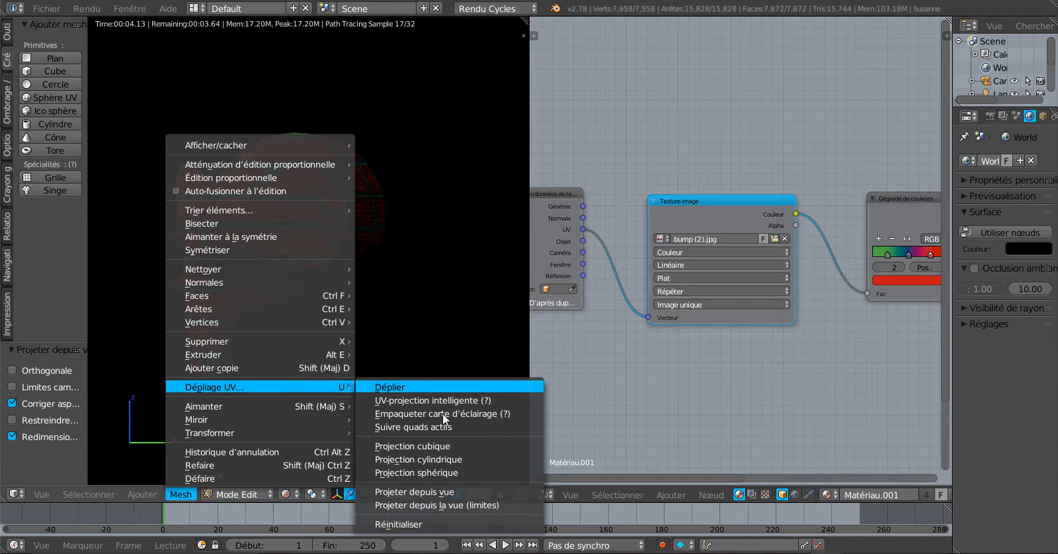
left_click(441, 504)
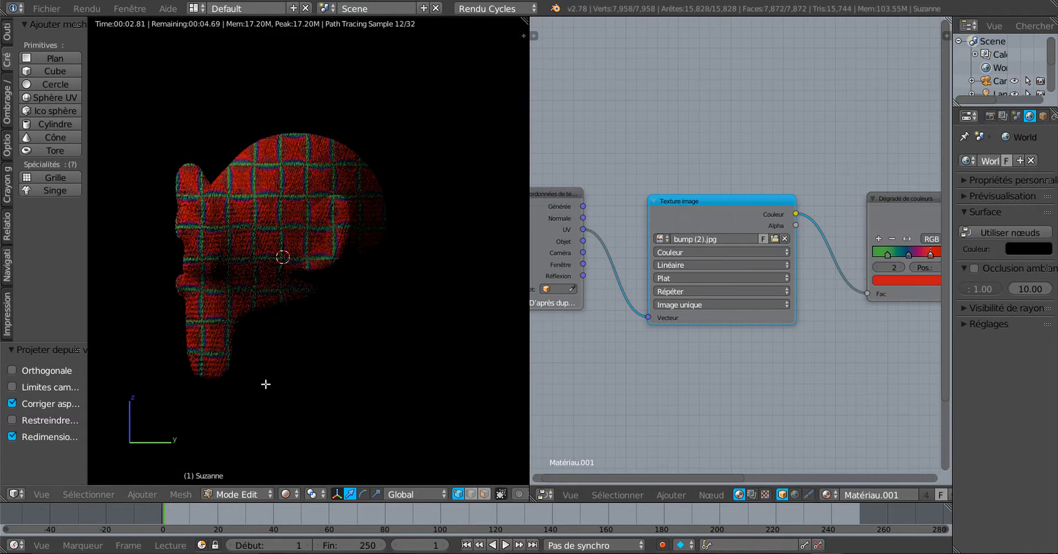
Step: Check the side projection from the front, and remap the head with Smart UV Project at an angle limit of 66
key("KP_1")
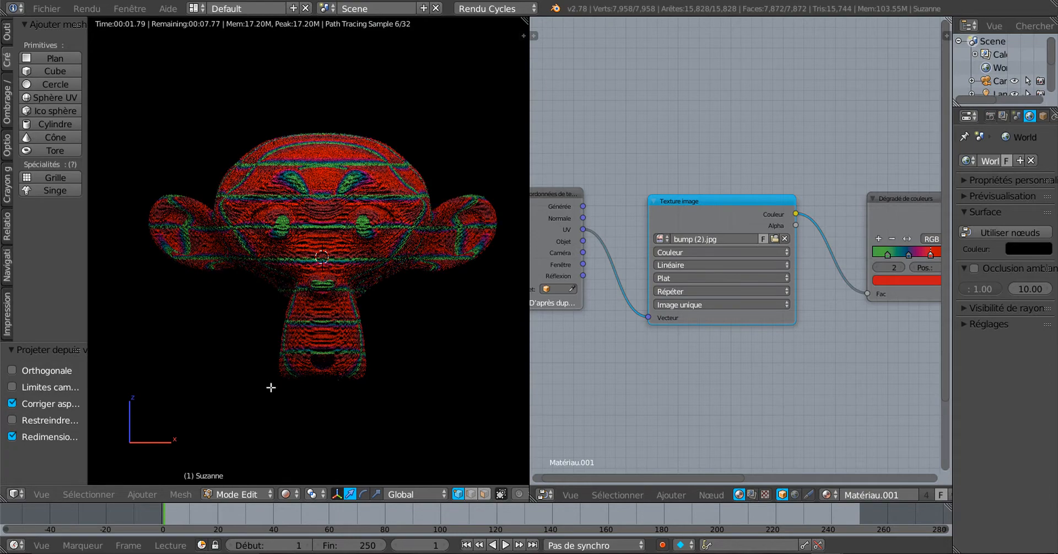
scroll(412, 389, "up", 3)
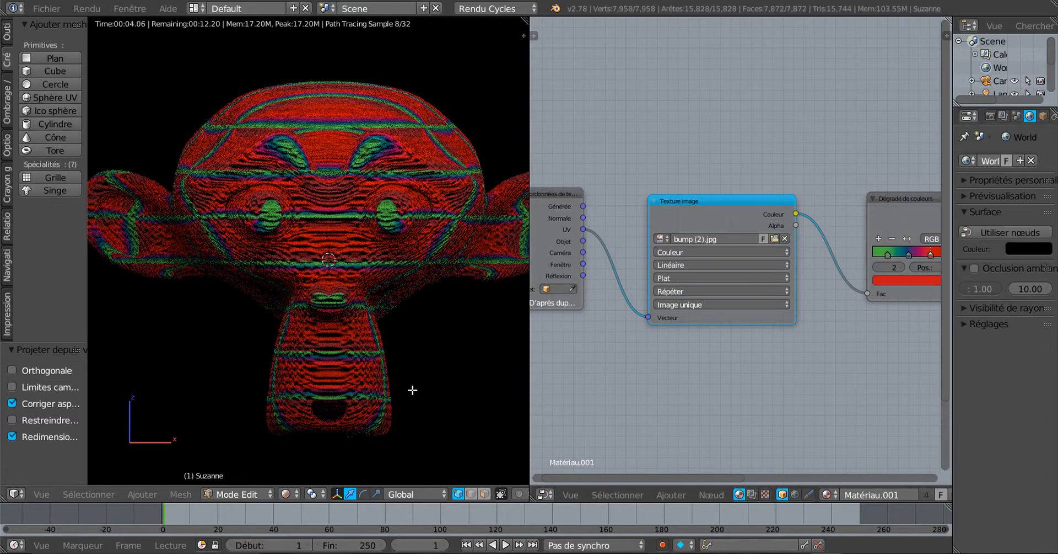
left_click(179, 494)
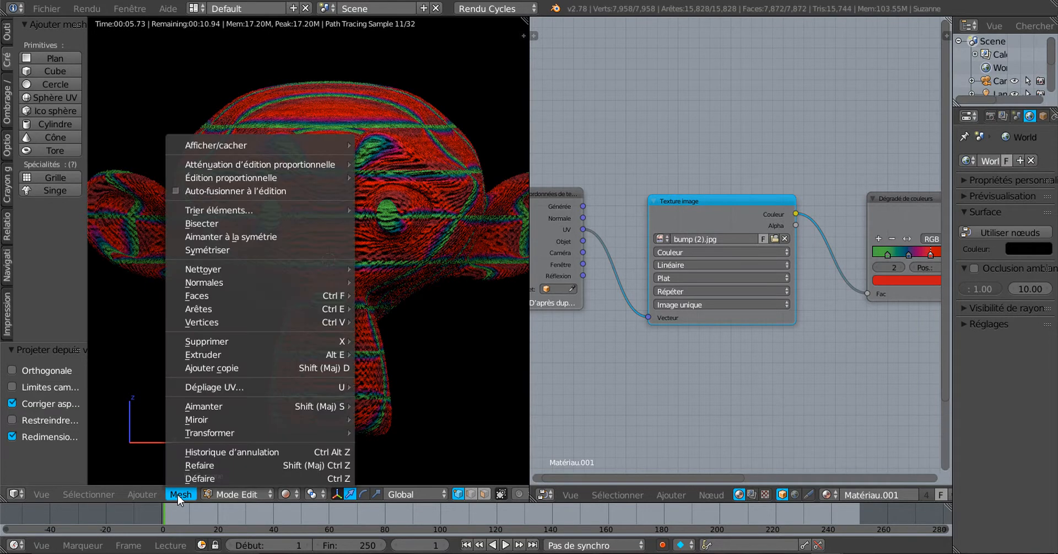
mouse_move(205, 385)
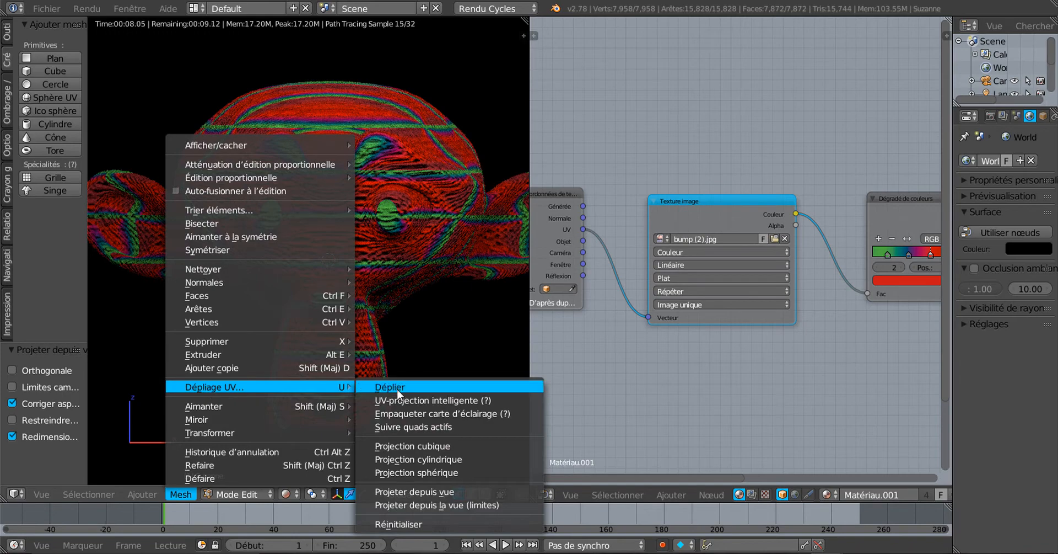
left_click(423, 397)
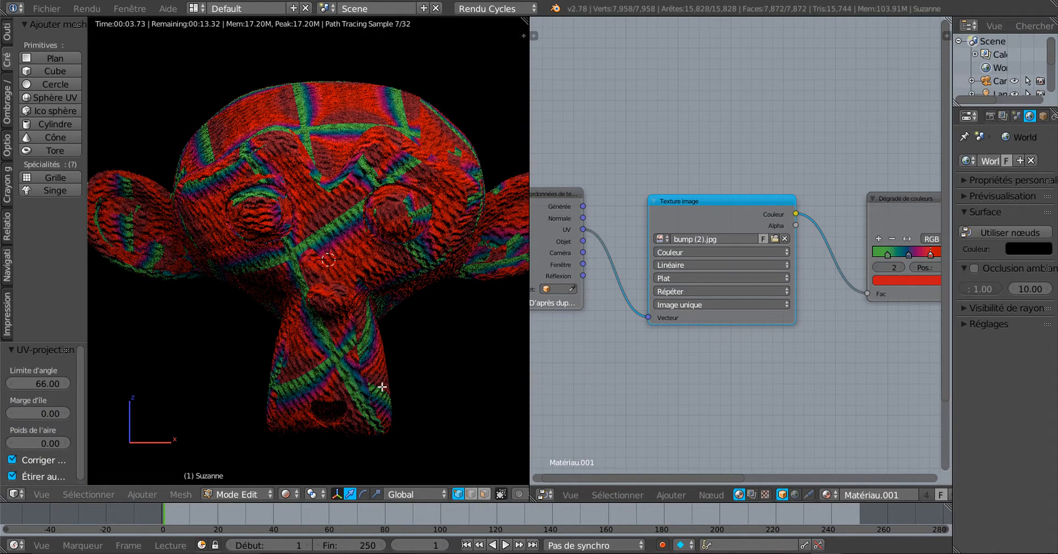
Step: Remap the head's UVs with Lightmap Pack on the selected faces, image size 512, pack quality 12 and margin 0.10
left_click(181, 494)
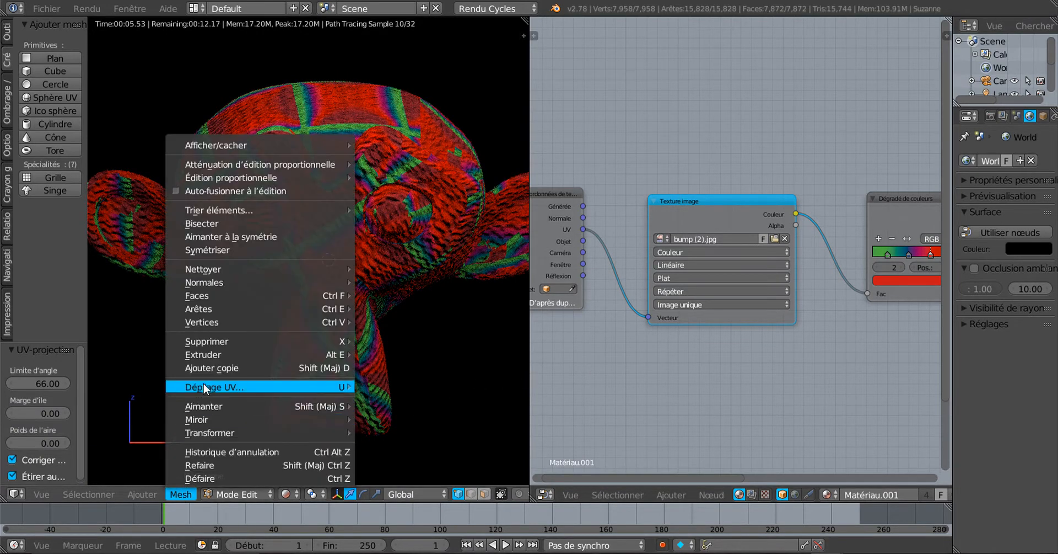
mouse_move(203, 385)
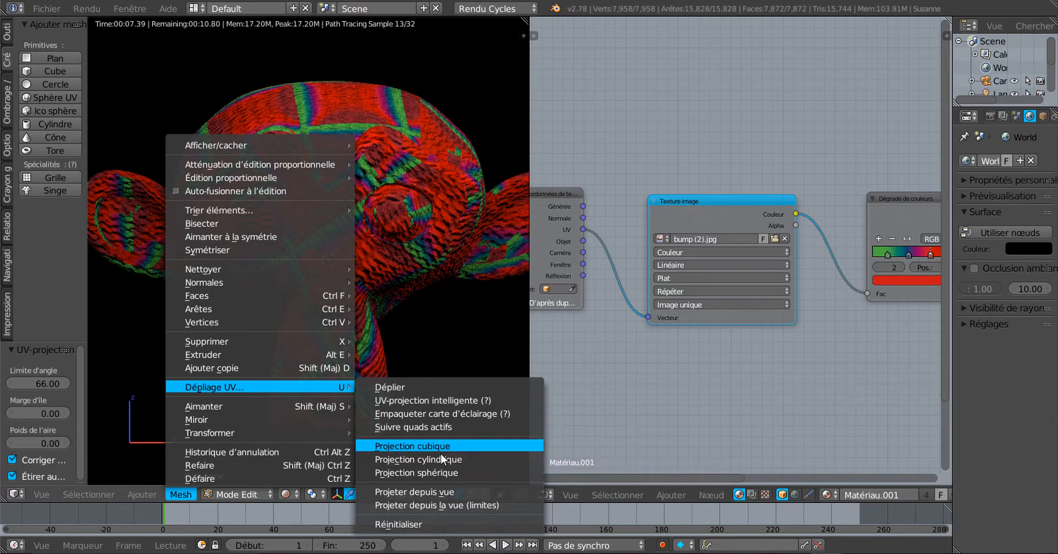
left_click(437, 414)
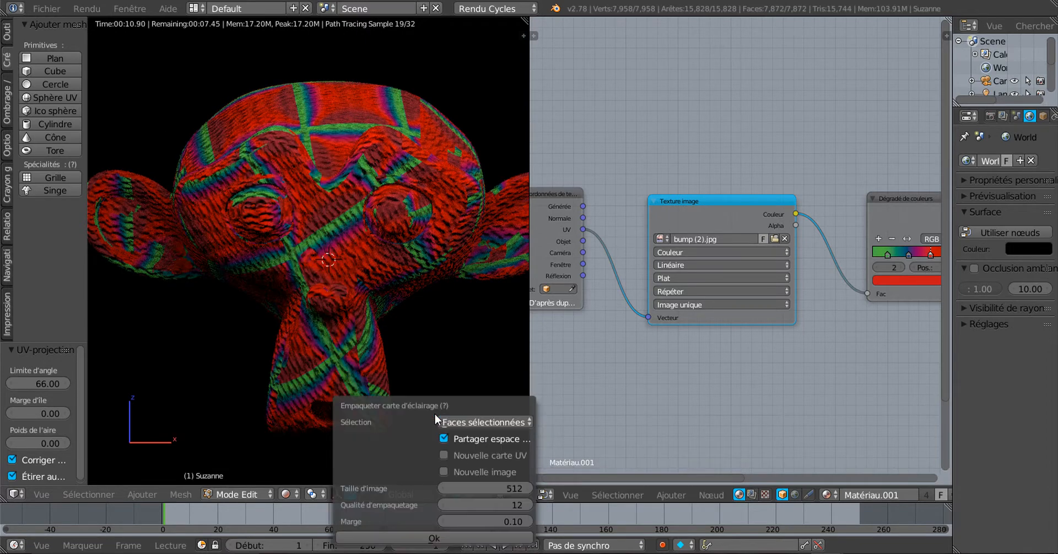
left_click(434, 538)
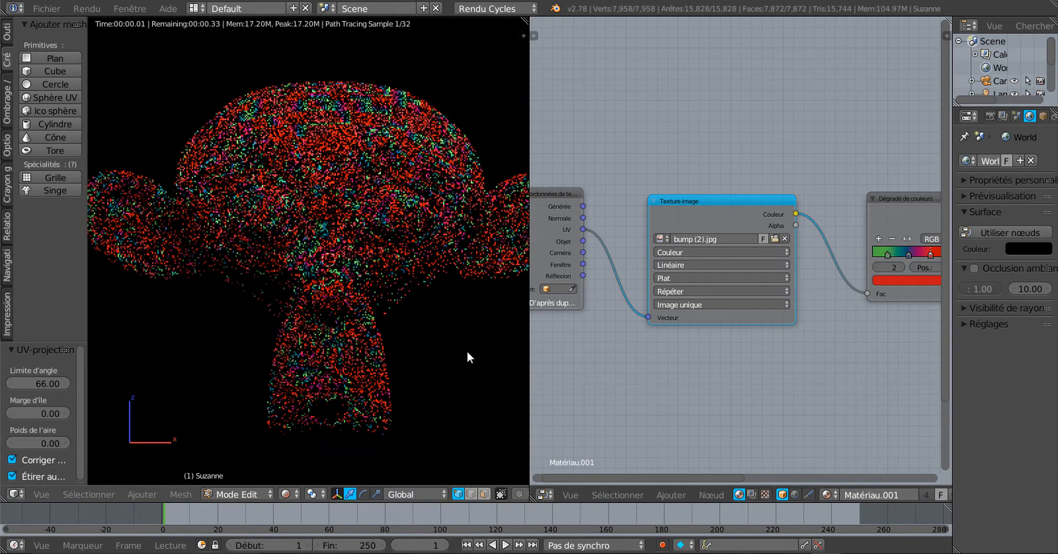
Step: Try to unwrap the head with Follow Active Quads using the average edge length mode
left_click(181, 494)
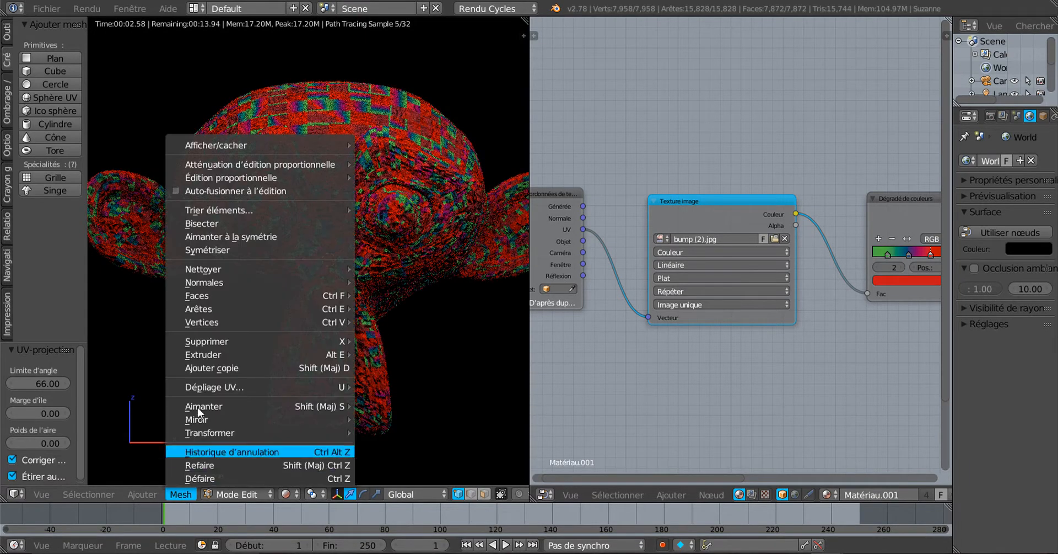
mouse_move(342, 388)
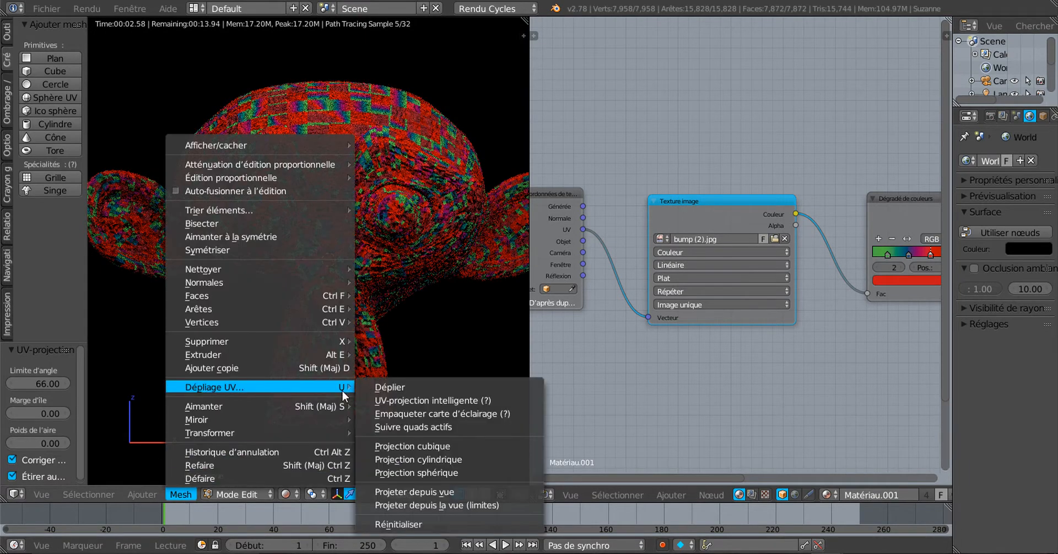
left_click(423, 428)
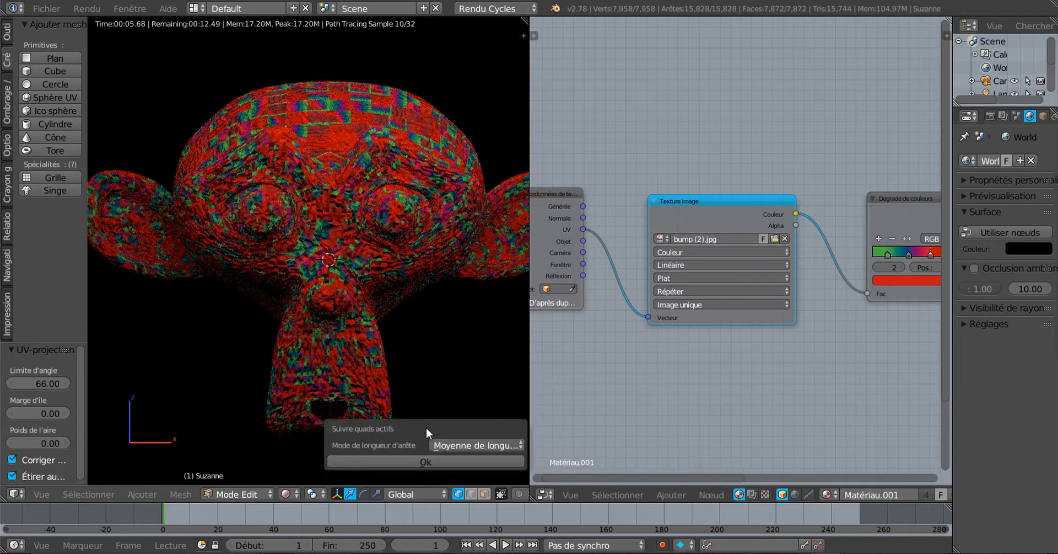
left_click(444, 463)
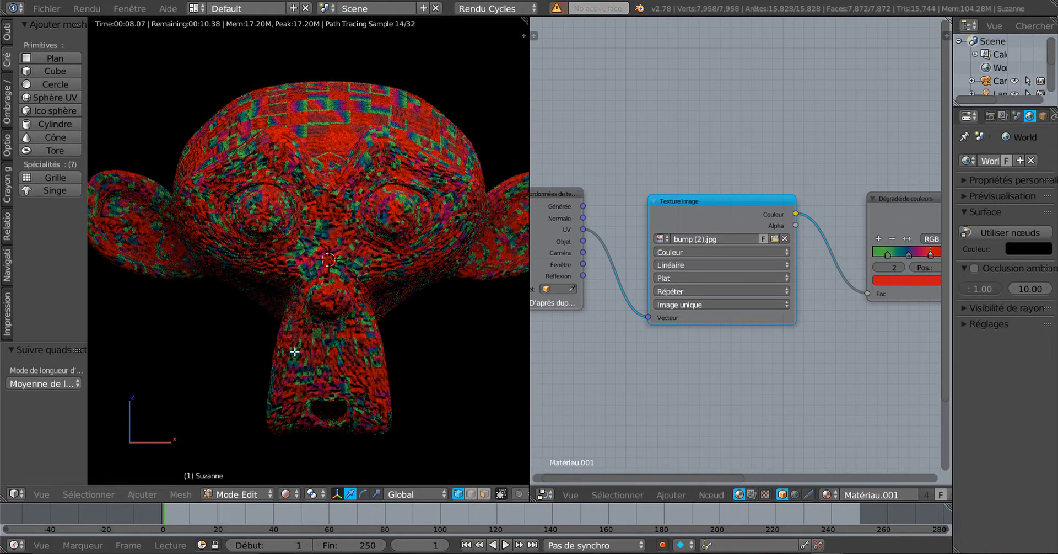
Step: Remap the head's UVs with Cube Projection at a cube size of 1.000 and check the mapping from several angles
left_click(180, 492)
mouse_move(208, 386)
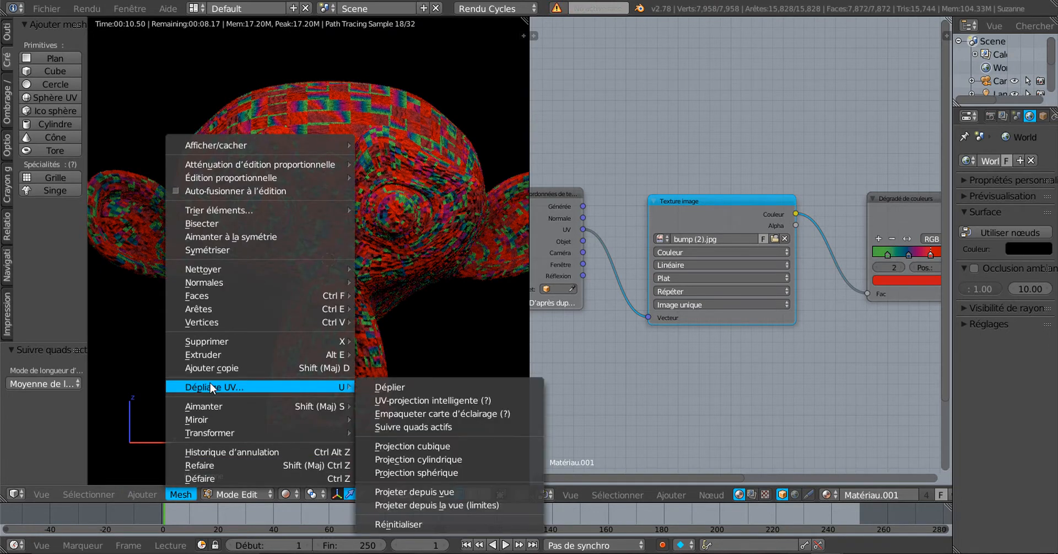
left_click(449, 443)
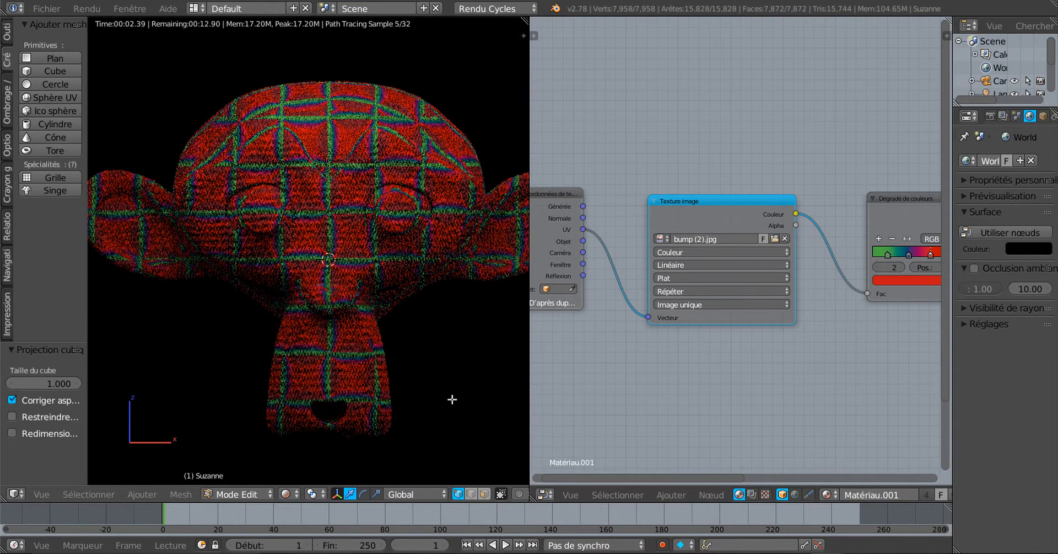
middle_click_drag(458, 394, 342, 421)
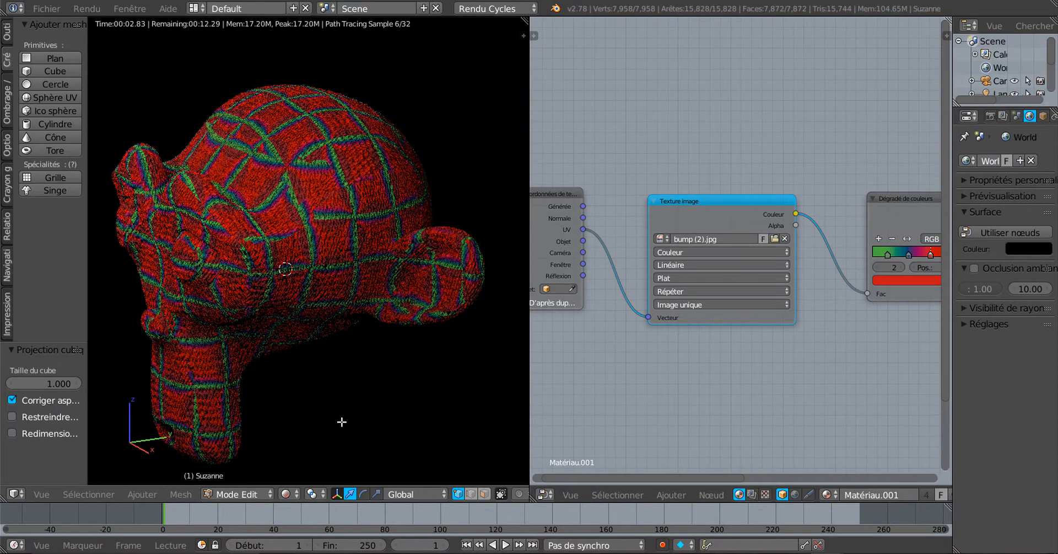
scroll(342, 420, "up", 2)
middle_click_drag(298, 415, 493, 264)
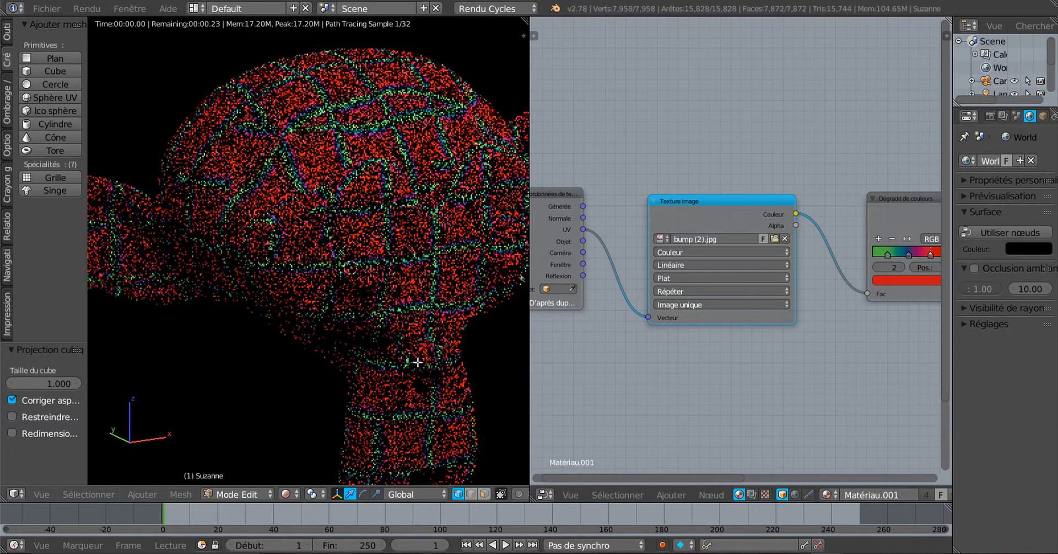
middle_click_drag(417, 364, 346, 385)
scroll(489, 335, "up", 6)
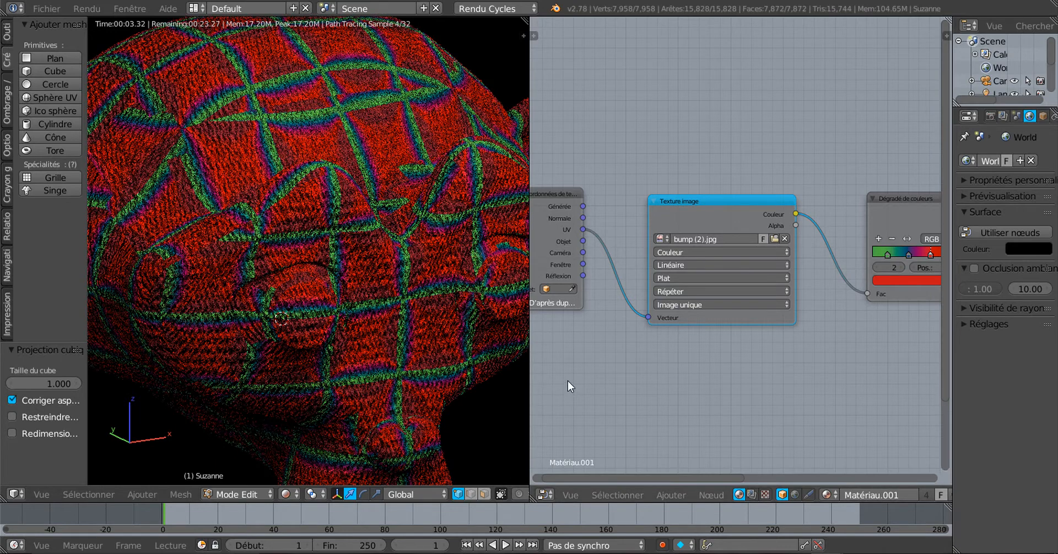
Step: Move the textur10.jpg image node and its Texture Coordinate node away from the Material Output node
scroll(614, 372, "down", 1)
middle_click_drag(725, 372, 531, 347)
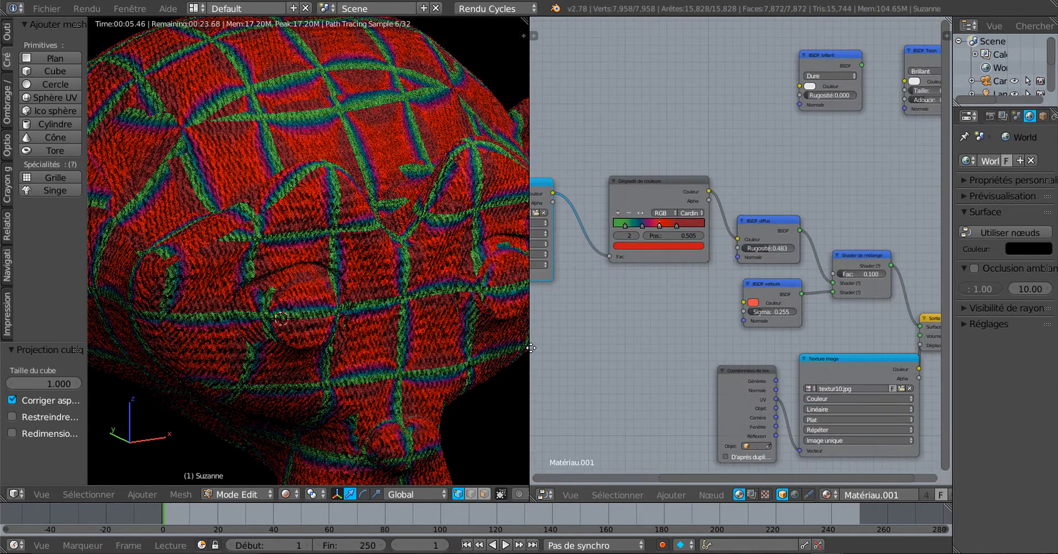
middle_click_drag(722, 366, 532, 331)
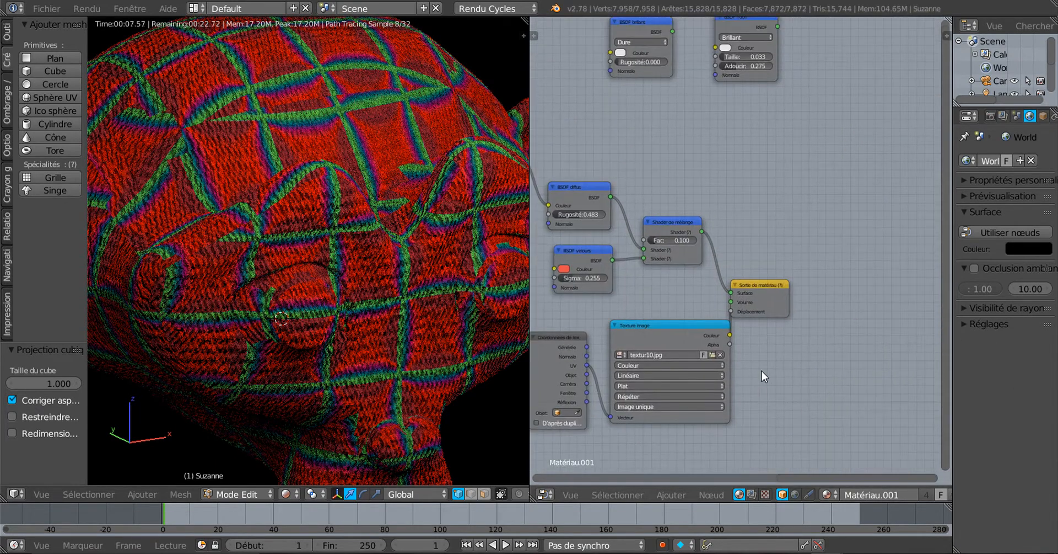
middle_click_drag(762, 370, 860, 336)
scroll(651, 384, "up", 3)
left_click_drag(625, 326, 587, 320)
left_click_drag(731, 310, 692, 302)
scroll(661, 382, "up", 3)
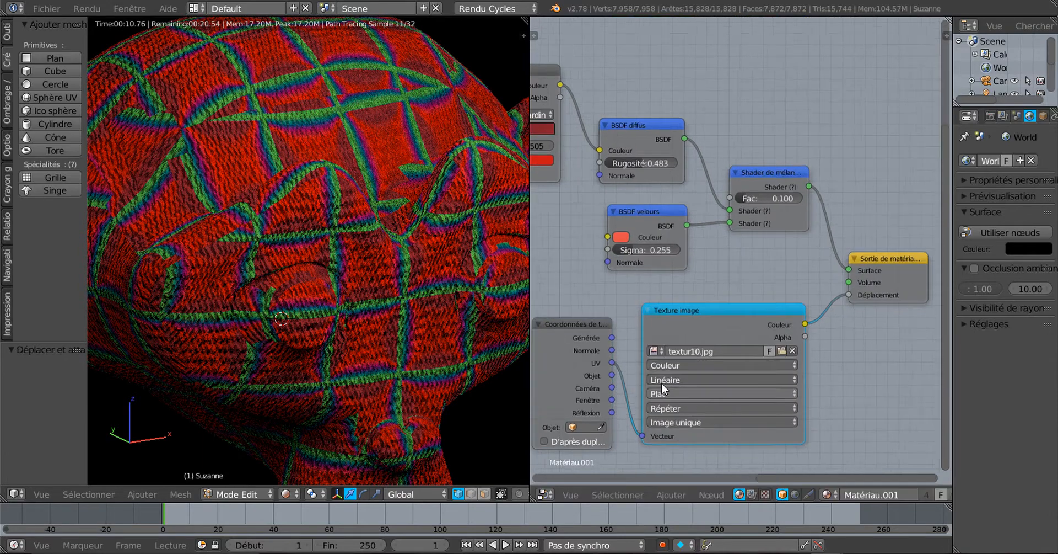
Step: Change the Velvet BSDF colour to a near-white pale pink
scroll(681, 359, "up", 2)
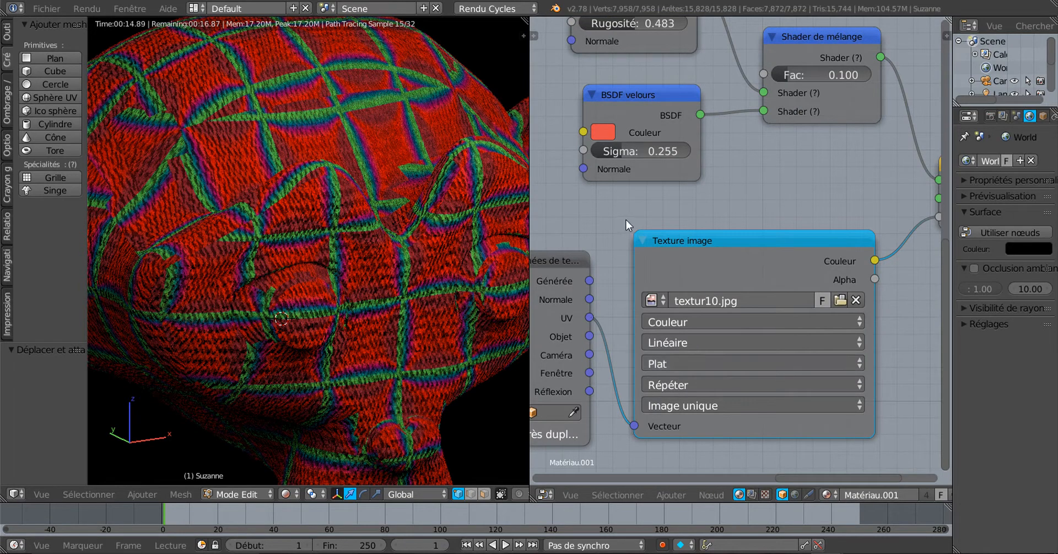
scroll(650, 233, "down", 3)
scroll(654, 239, "up", 2)
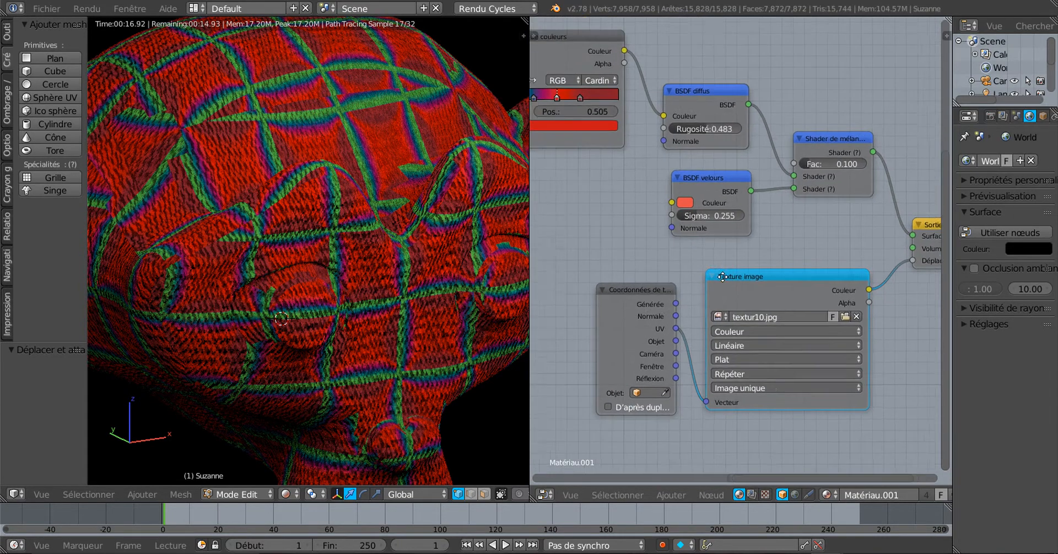
left_click(700, 227)
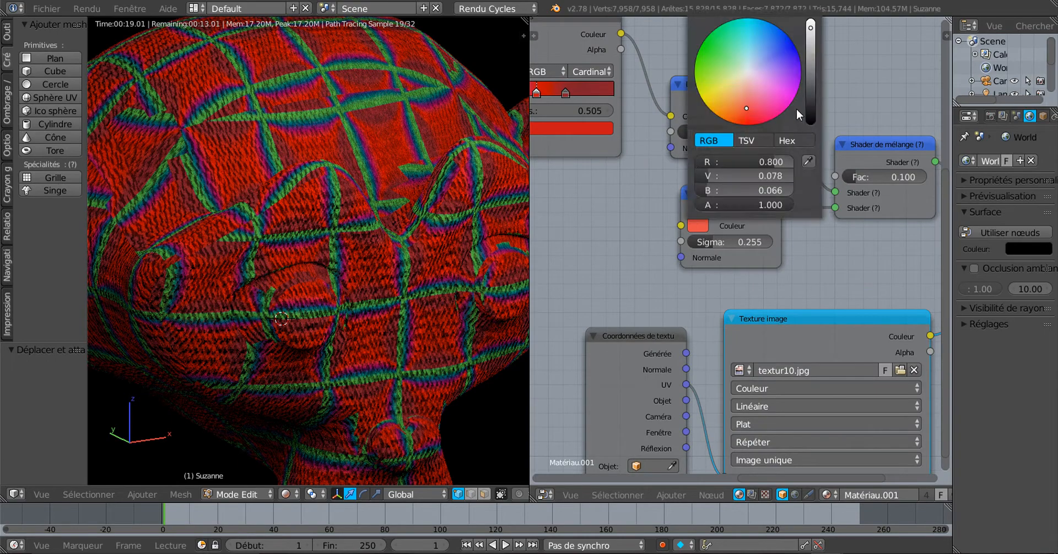
scroll(699, 250, "up", 2)
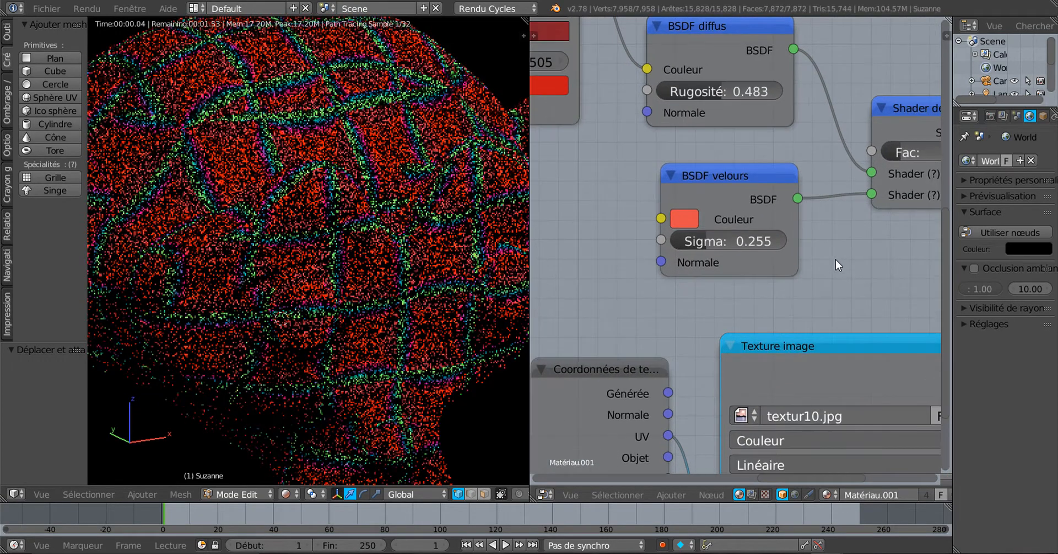
left_click(684, 220)
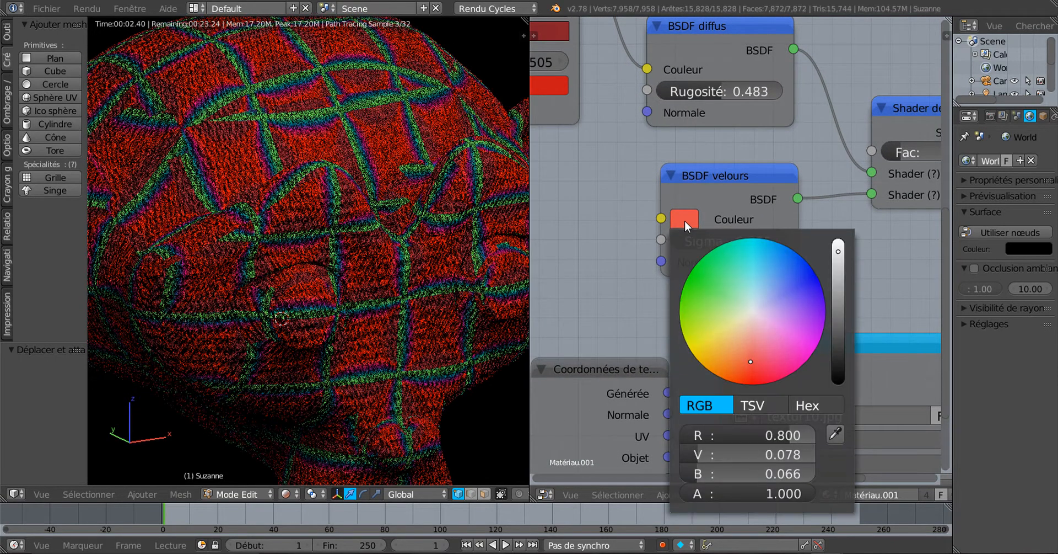
left_click(755, 316)
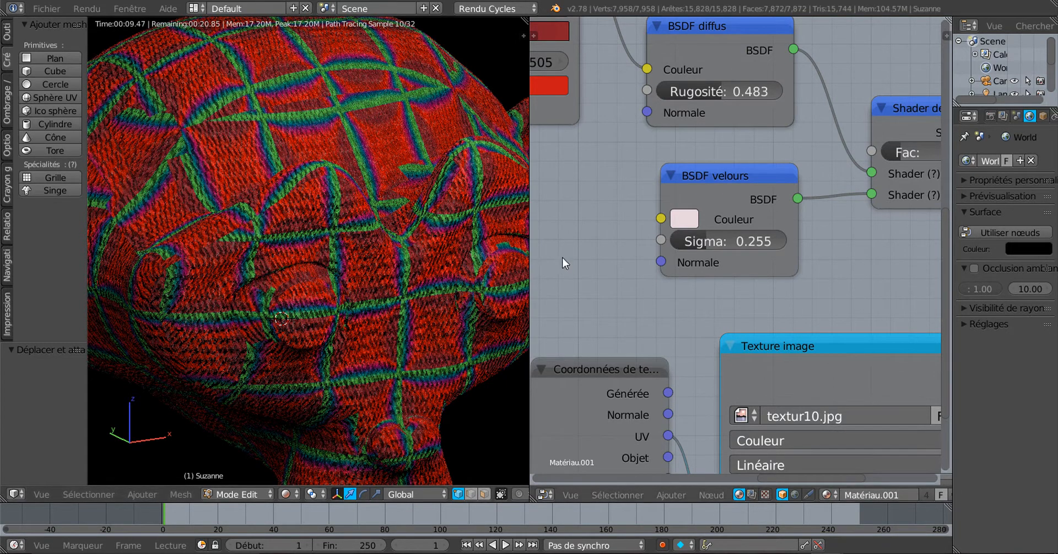
Step: Delete the two unconnected shader nodes, the Glossy BSDF and the Toon BSDF, above the material's node chain
scroll(572, 261, "down", 3)
scroll(571, 261, "down", 1)
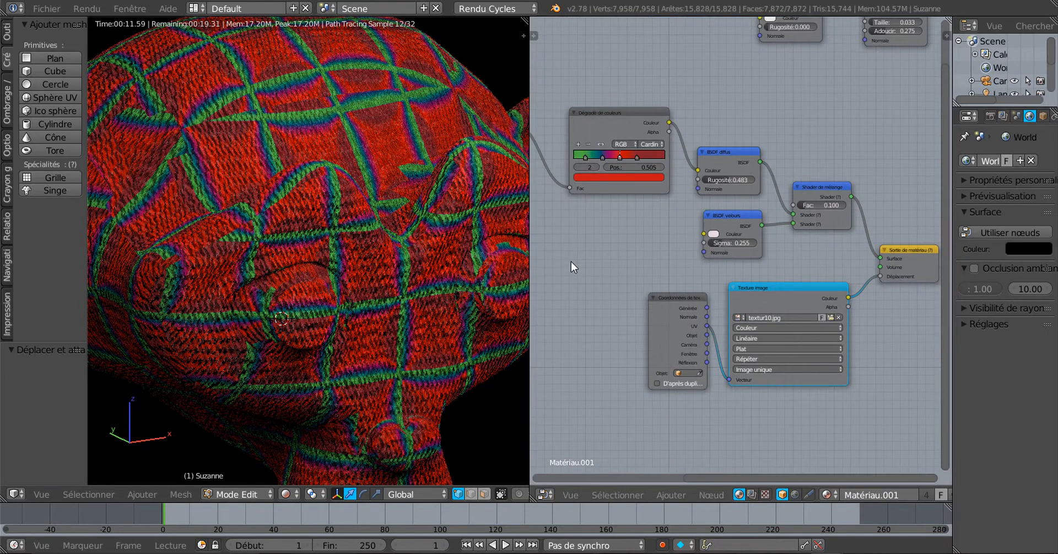
scroll(571, 262, "down", 3)
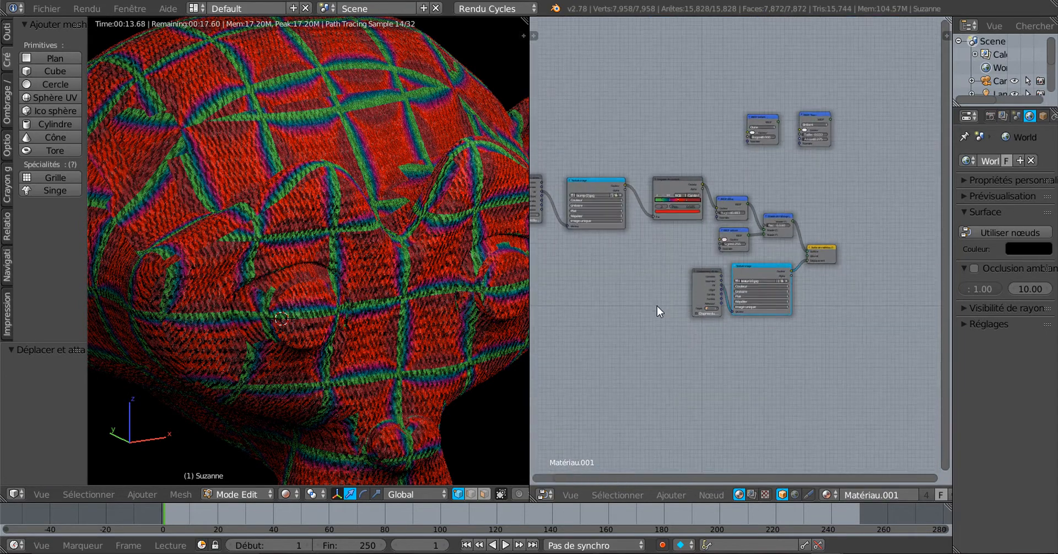
middle_click_drag(644, 359, 733, 376)
scroll(760, 257, "up", 2)
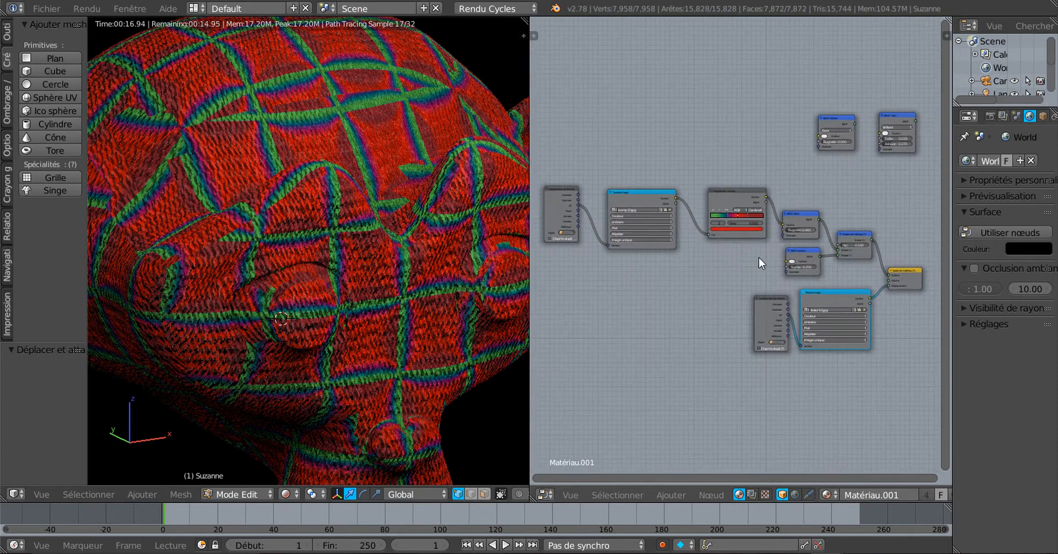
left_click(842, 126)
key("x")
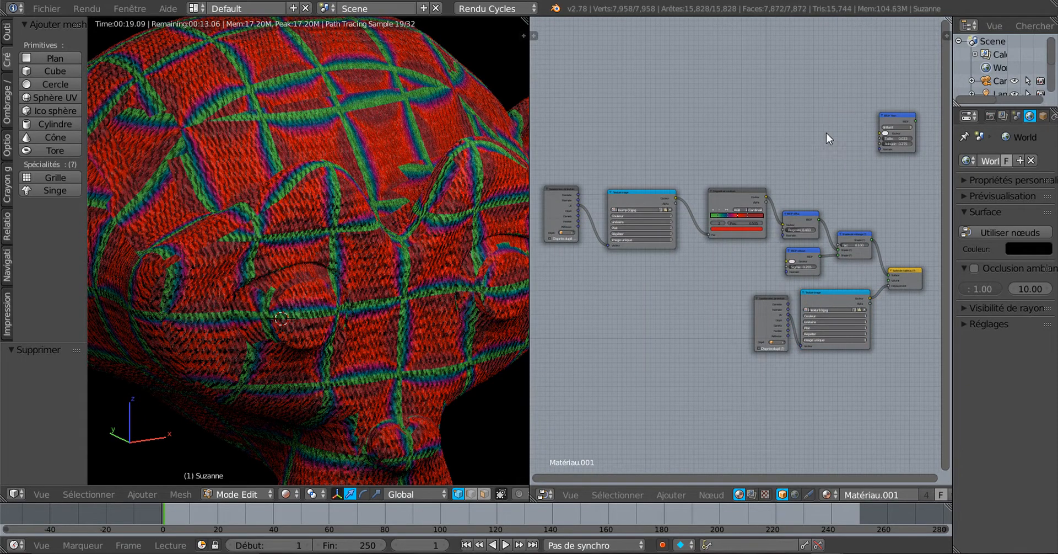
left_click(896, 120)
key("x")
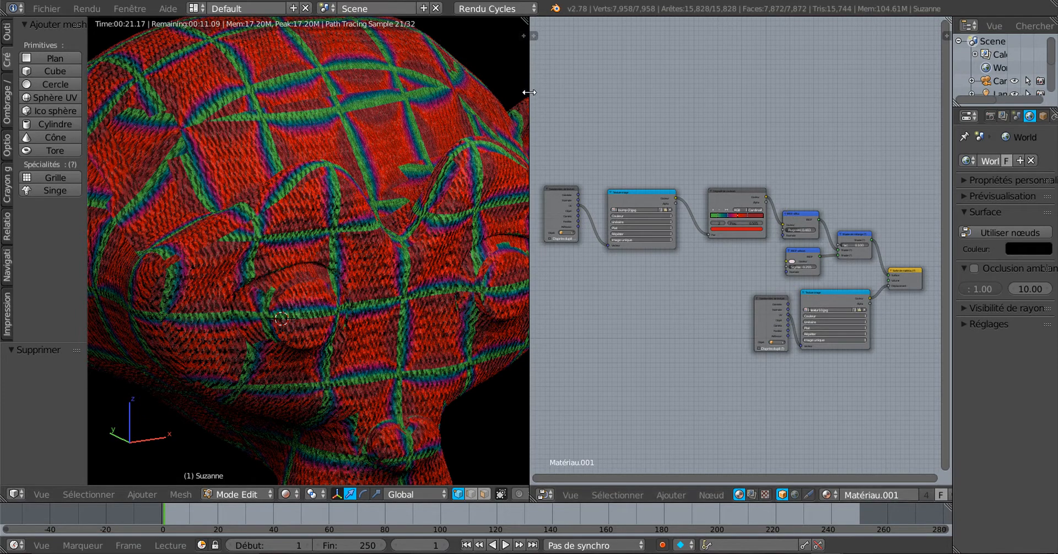
Step: Widen the node editor and tidy the graph, aligning the lower coordinate node and bringing the bump (2).jpg nodes nearer the colour ramp
left_click_drag(530, 92, 339, 93)
scroll(452, 316, "up", 2)
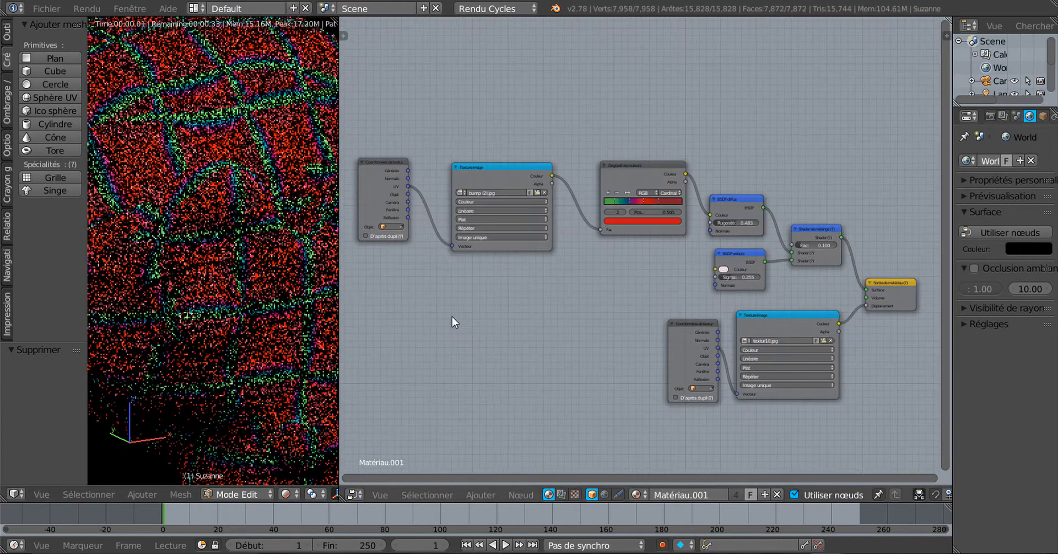
middle_click_drag(498, 340, 505, 322)
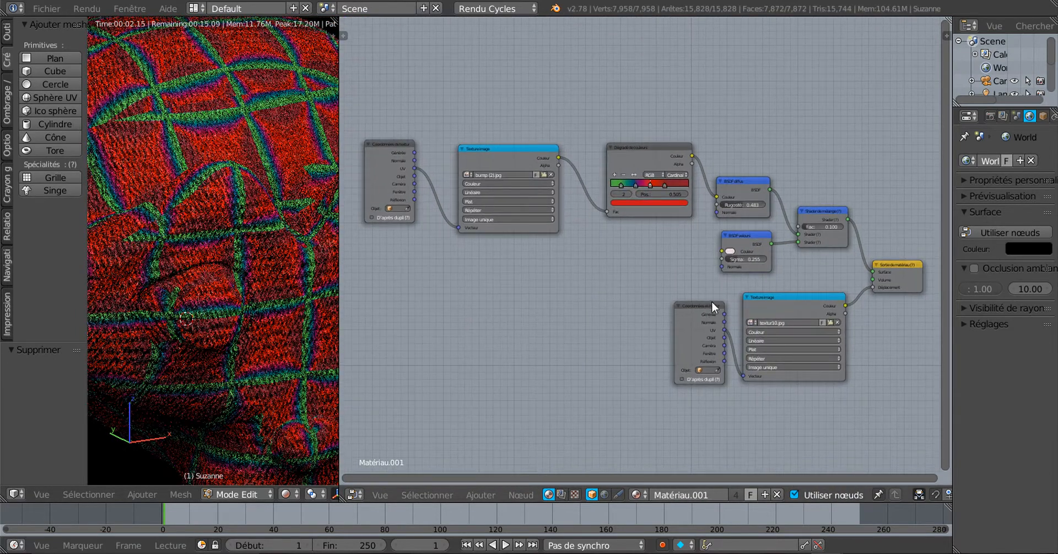
left_click_drag(712, 301, 709, 293)
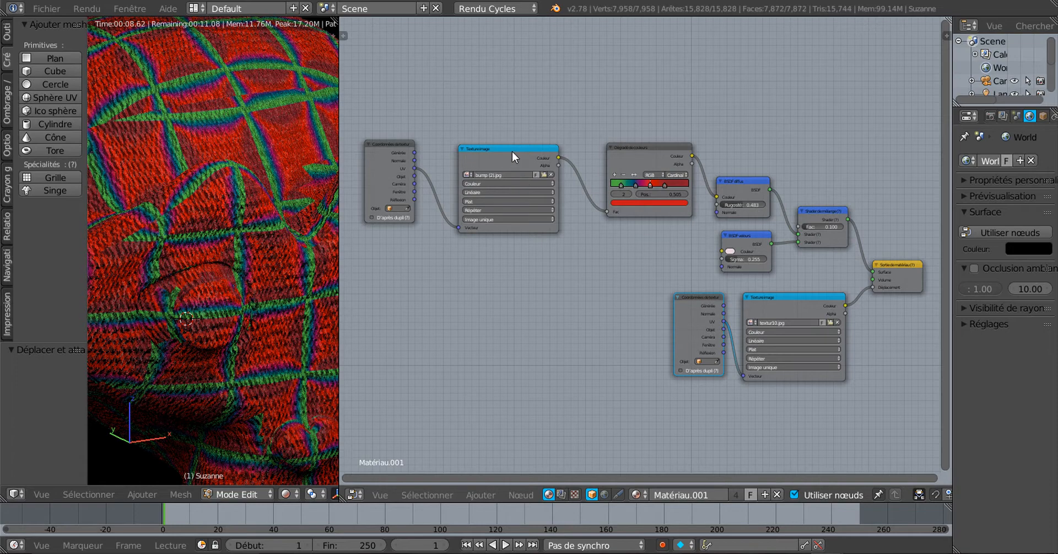
left_click_drag(512, 150, 536, 147)
left_click_drag(391, 149, 439, 152)
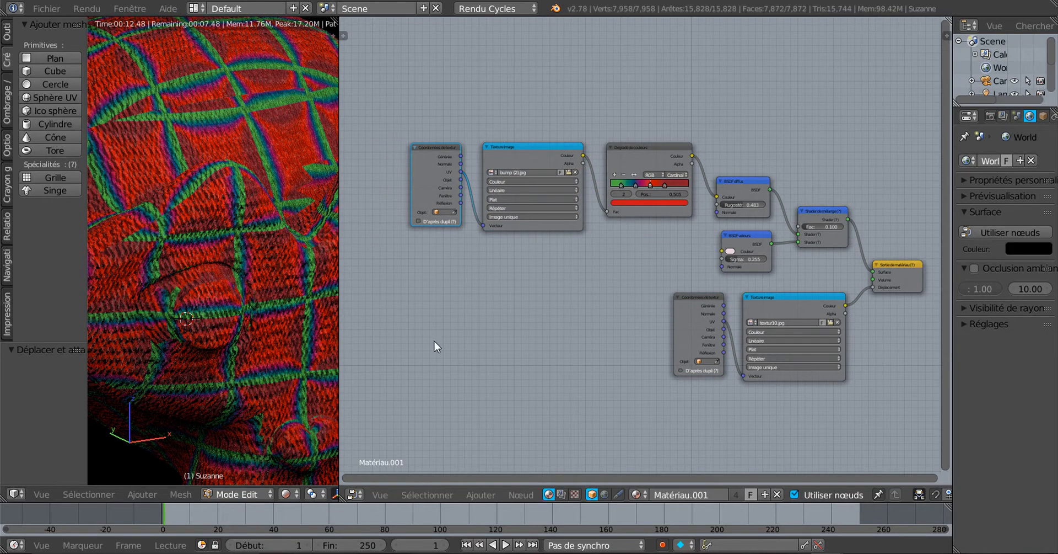
scroll(434, 341, "up", 3)
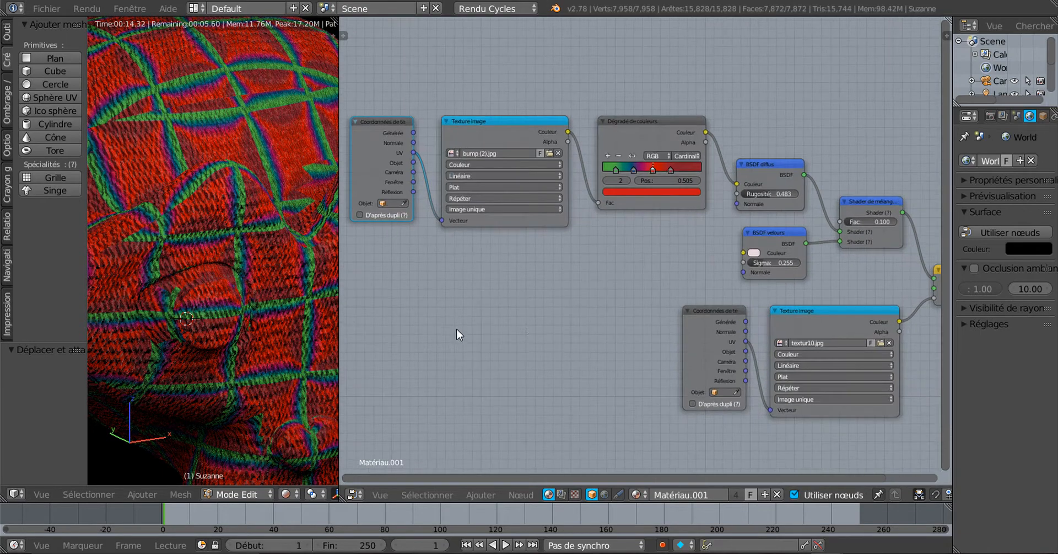
scroll(502, 276, "up", 1)
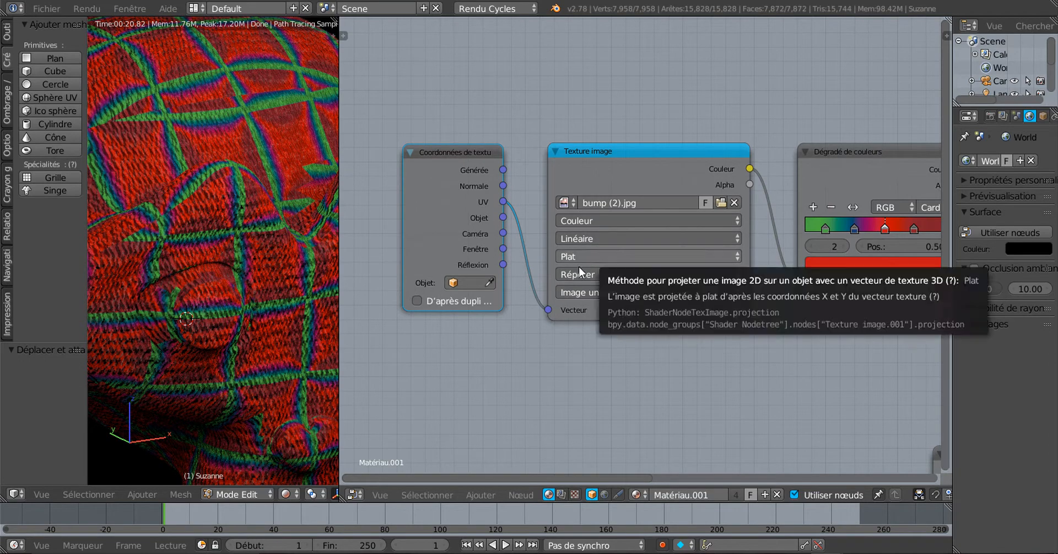
scroll(640, 371, "down", 2)
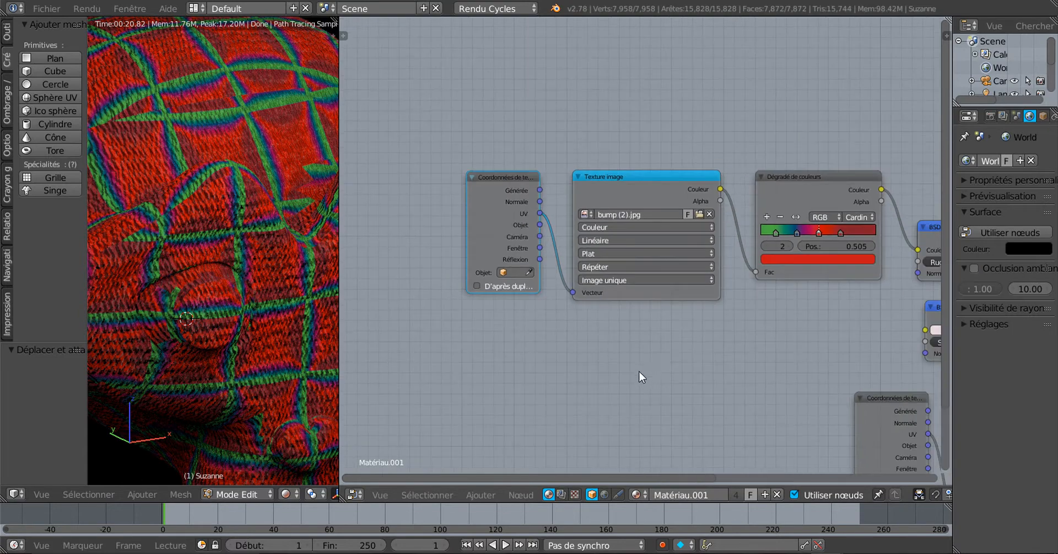
middle_click_drag(640, 371, 423, 338)
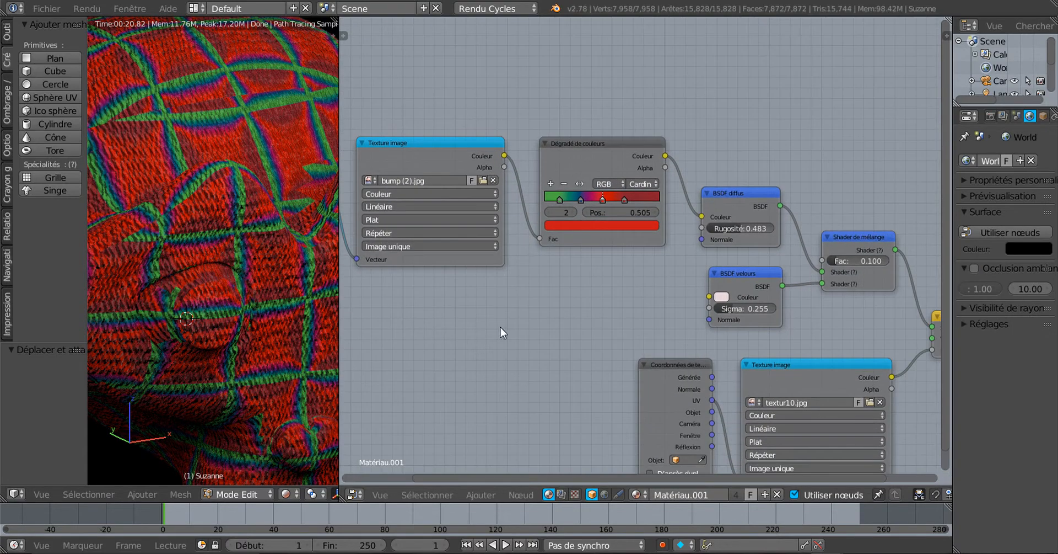
Step: Enlarge the rendered 3D view and narrow the properties editor, keeping the complete material node graph in view beside the render
middle_click_drag(538, 321, 639, 325)
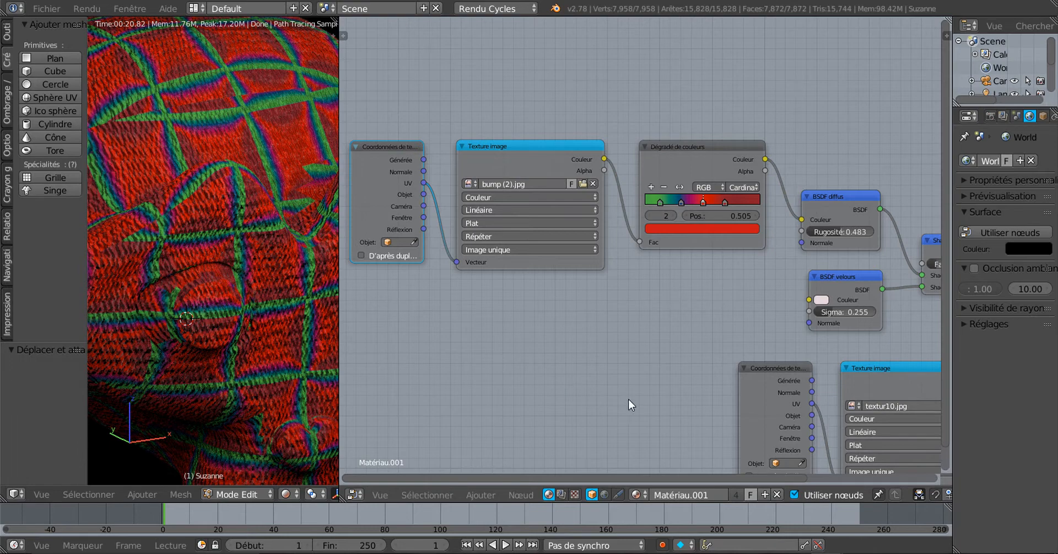
scroll(629, 399, "down", 4)
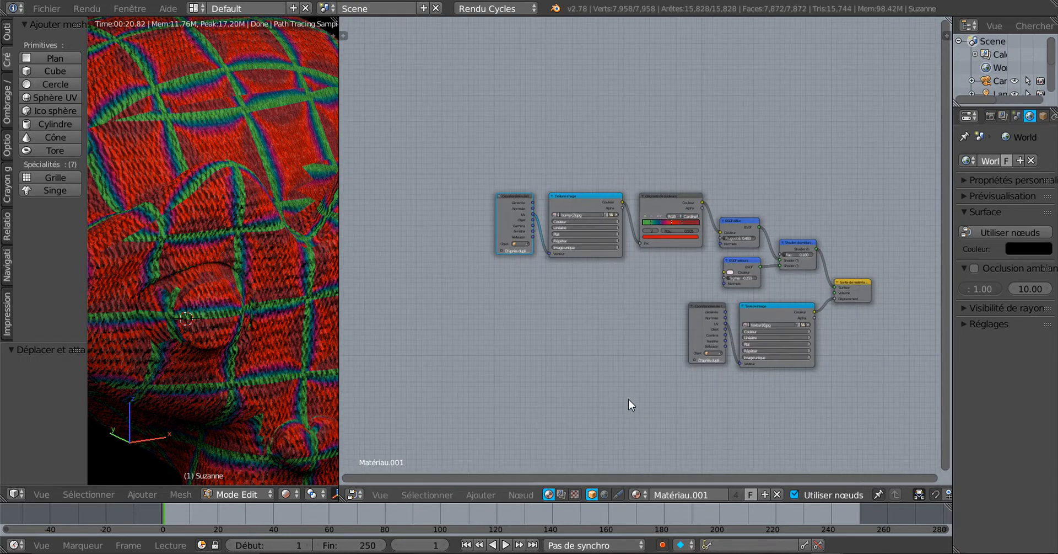
scroll(628, 399, "up", 1)
middle_click_drag(630, 403, 581, 346)
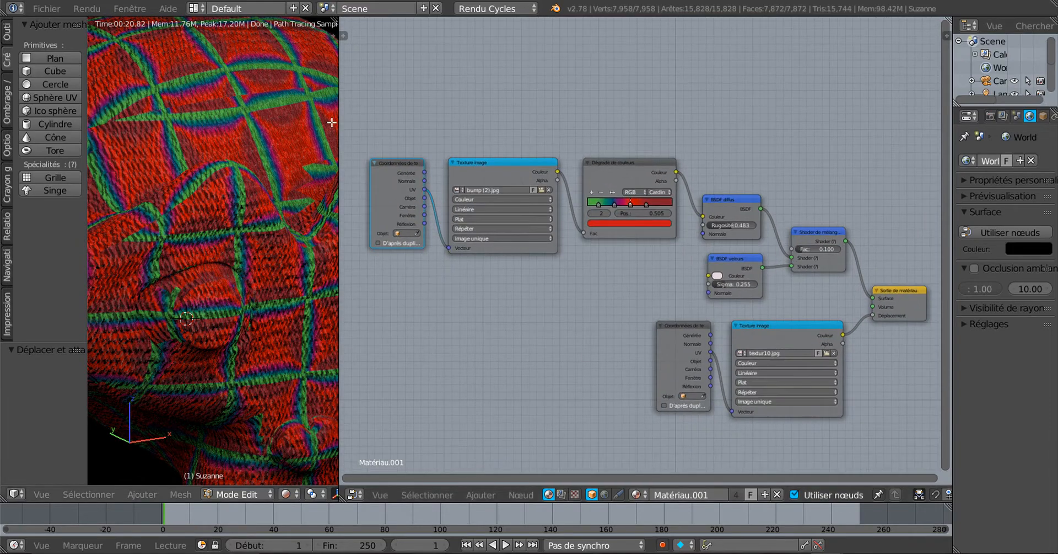
left_click_drag(341, 115, 490, 105)
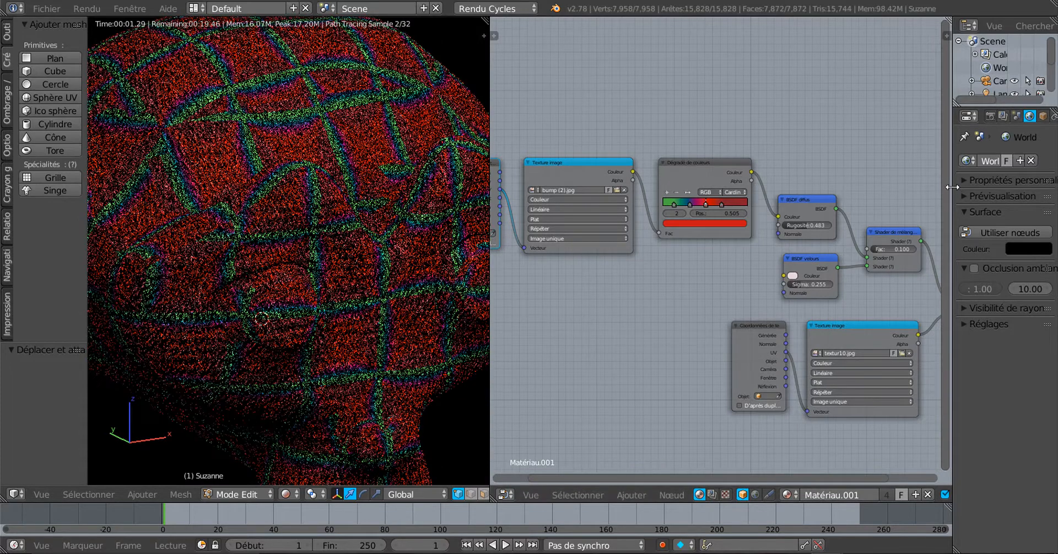
left_click_drag(954, 183, 1036, 183)
mouse_move(720, 327)
middle_mouse_down()
mouse_move(727, 320)
mouse_move(700, 319)
middle_mouse_up()
scroll(701, 323, "down", 2)
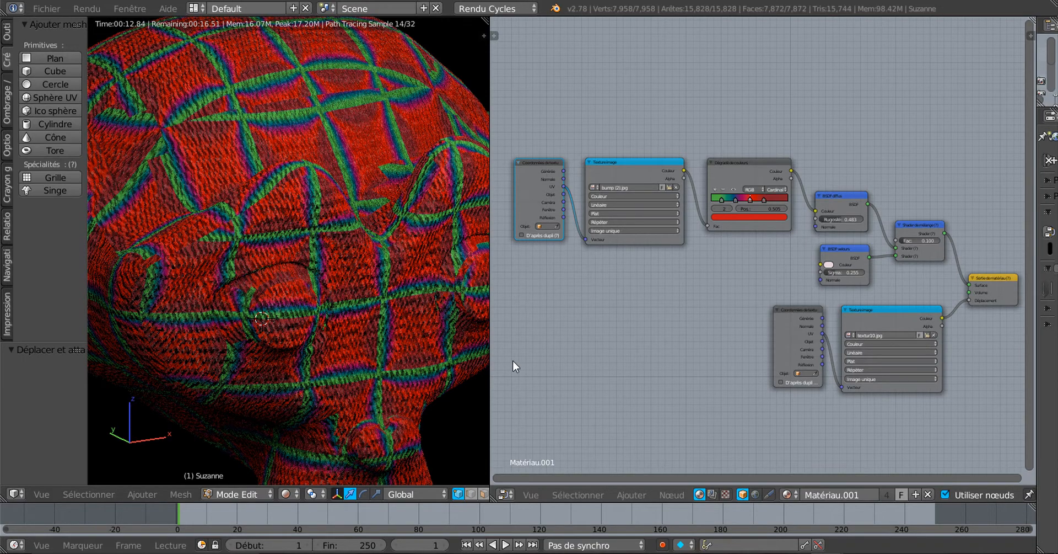
Step: Frame more of Suzanne's head in the rendered view and widen the node editor slightly to show the full graph
scroll(408, 364, "down", 5)
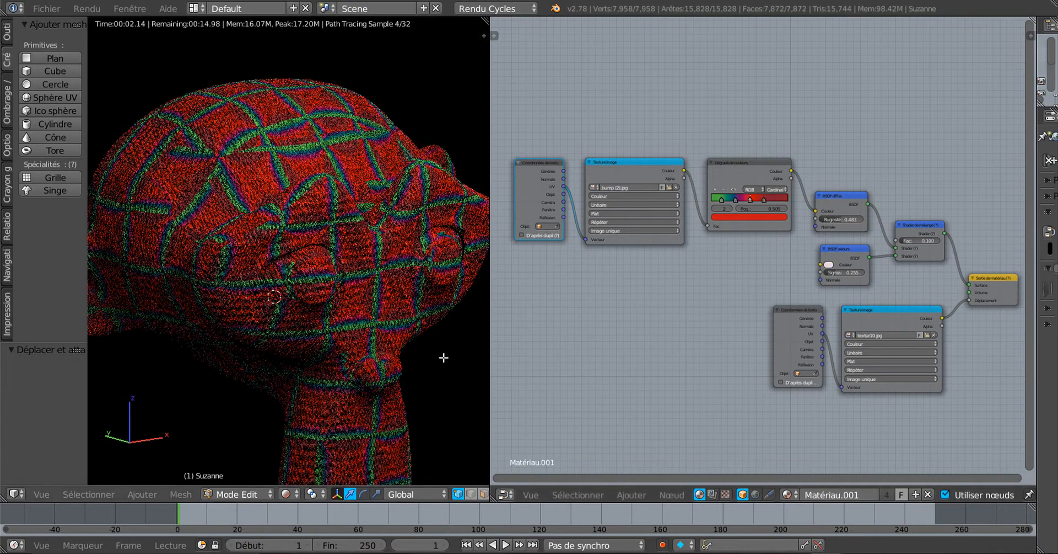
scroll(440, 359, "up", 3)
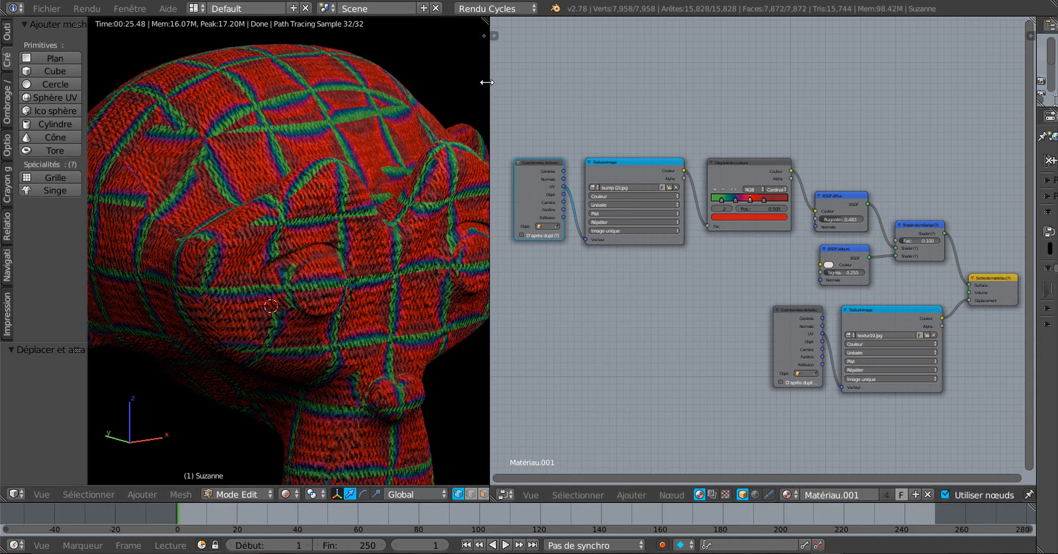
left_click_drag(490, 83, 457, 86)
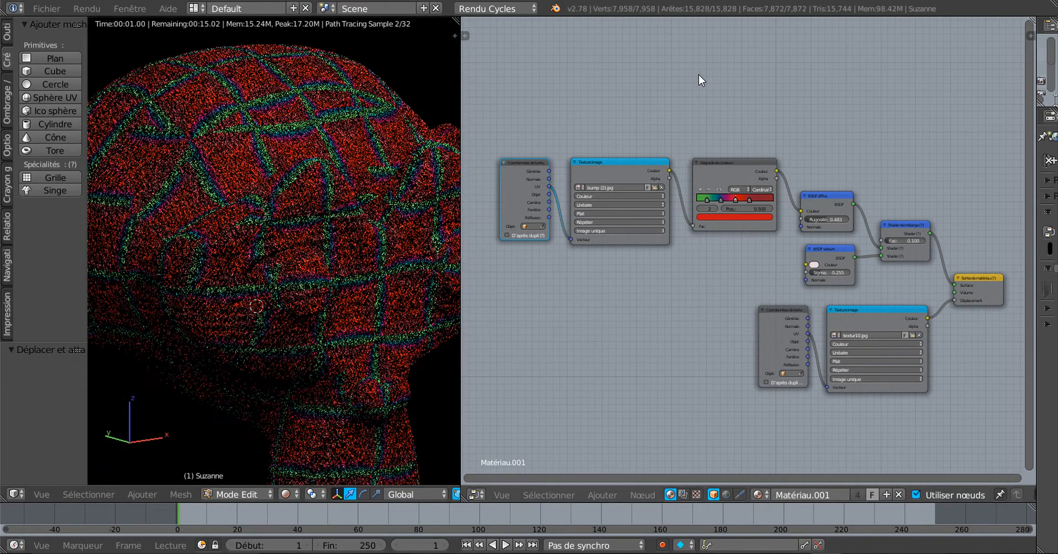
scroll(699, 75, "up", 1)
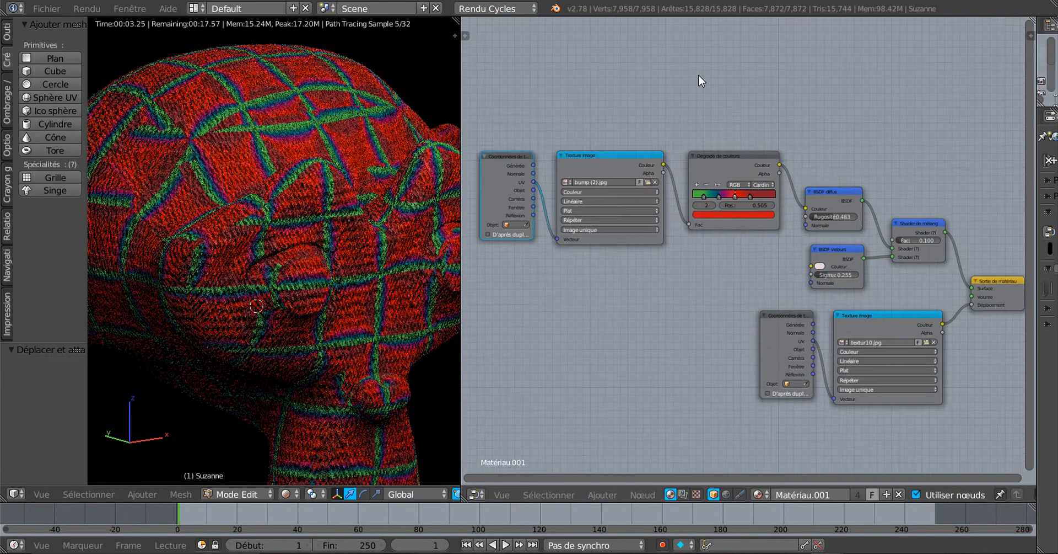